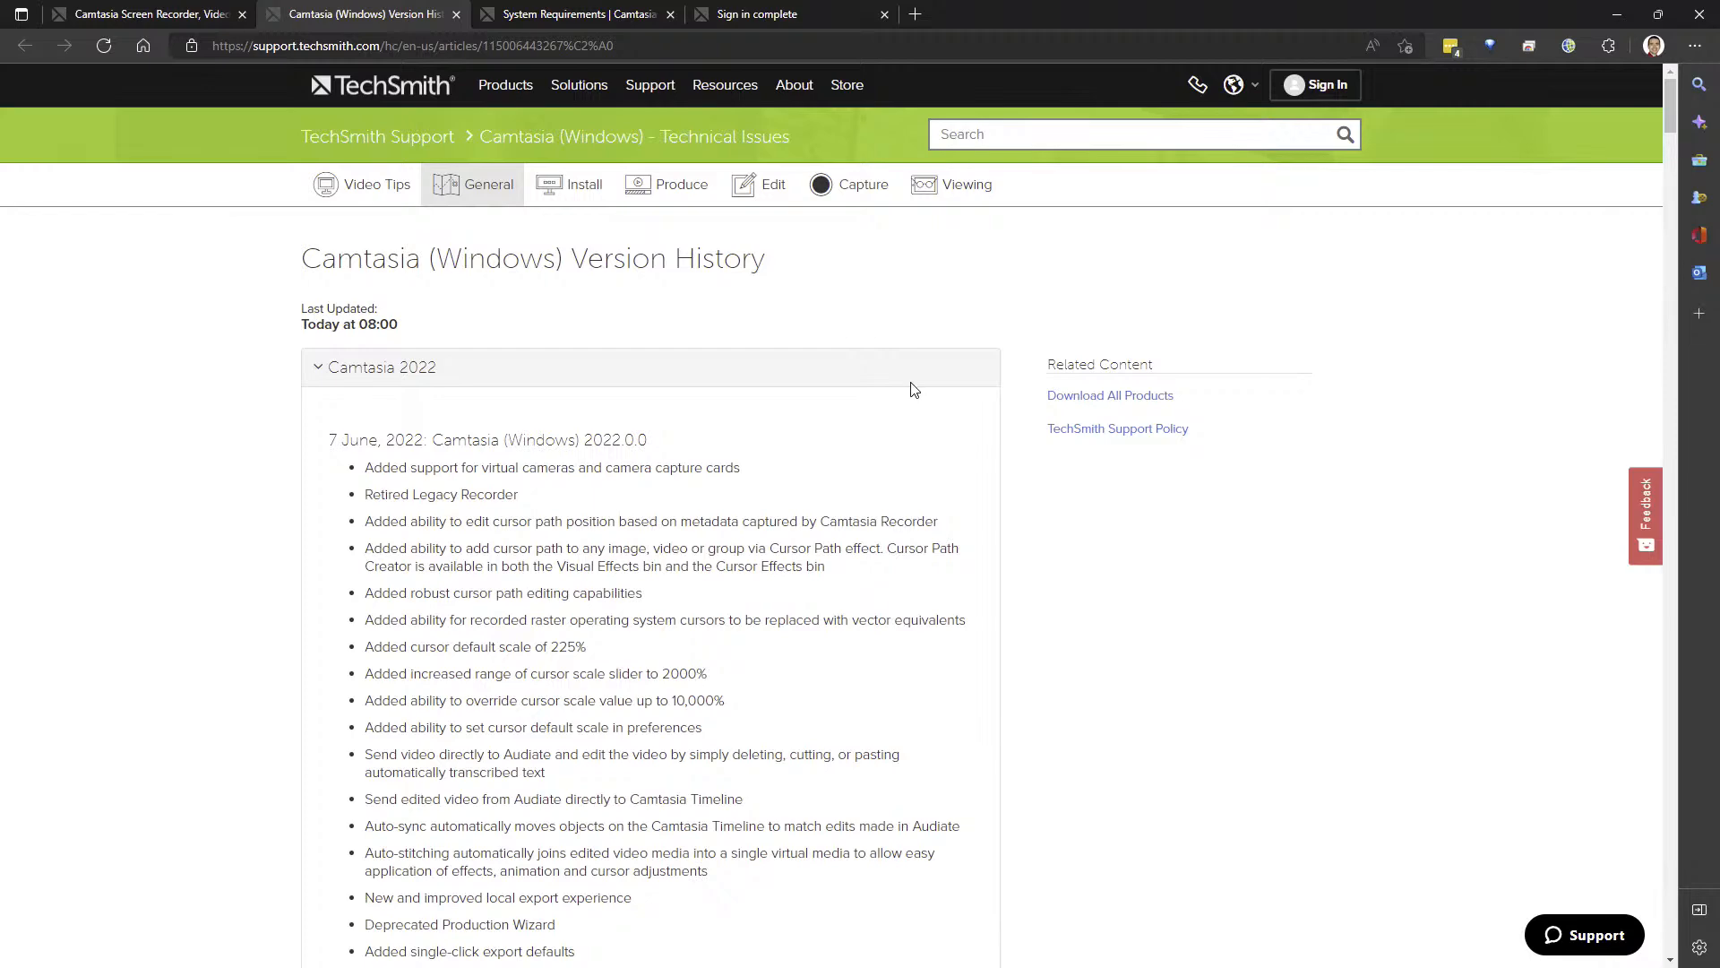
- Review the Camtasia 2022 feature list on the Windows version history page
{"action": "scroll", "coordinate": [877, 387], "scroll_direction": "down", "scroll_amount": 2}
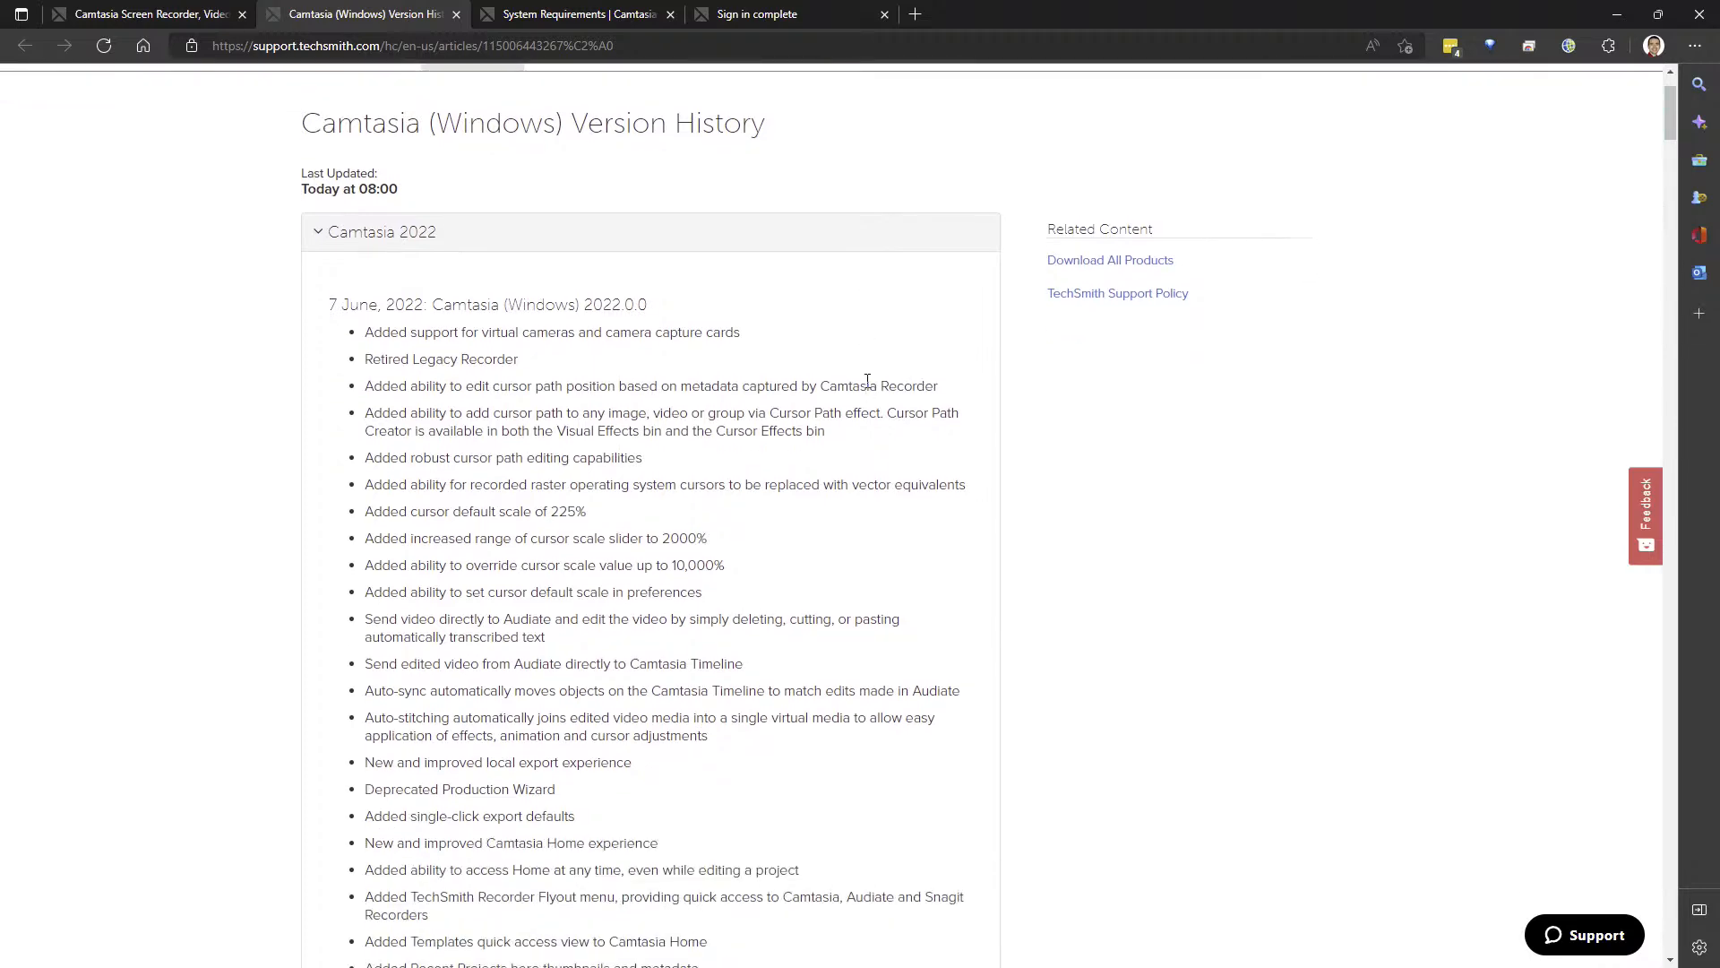
{"action": "scroll", "coordinate": [915, 399], "scroll_direction": "down", "scroll_amount": 6}
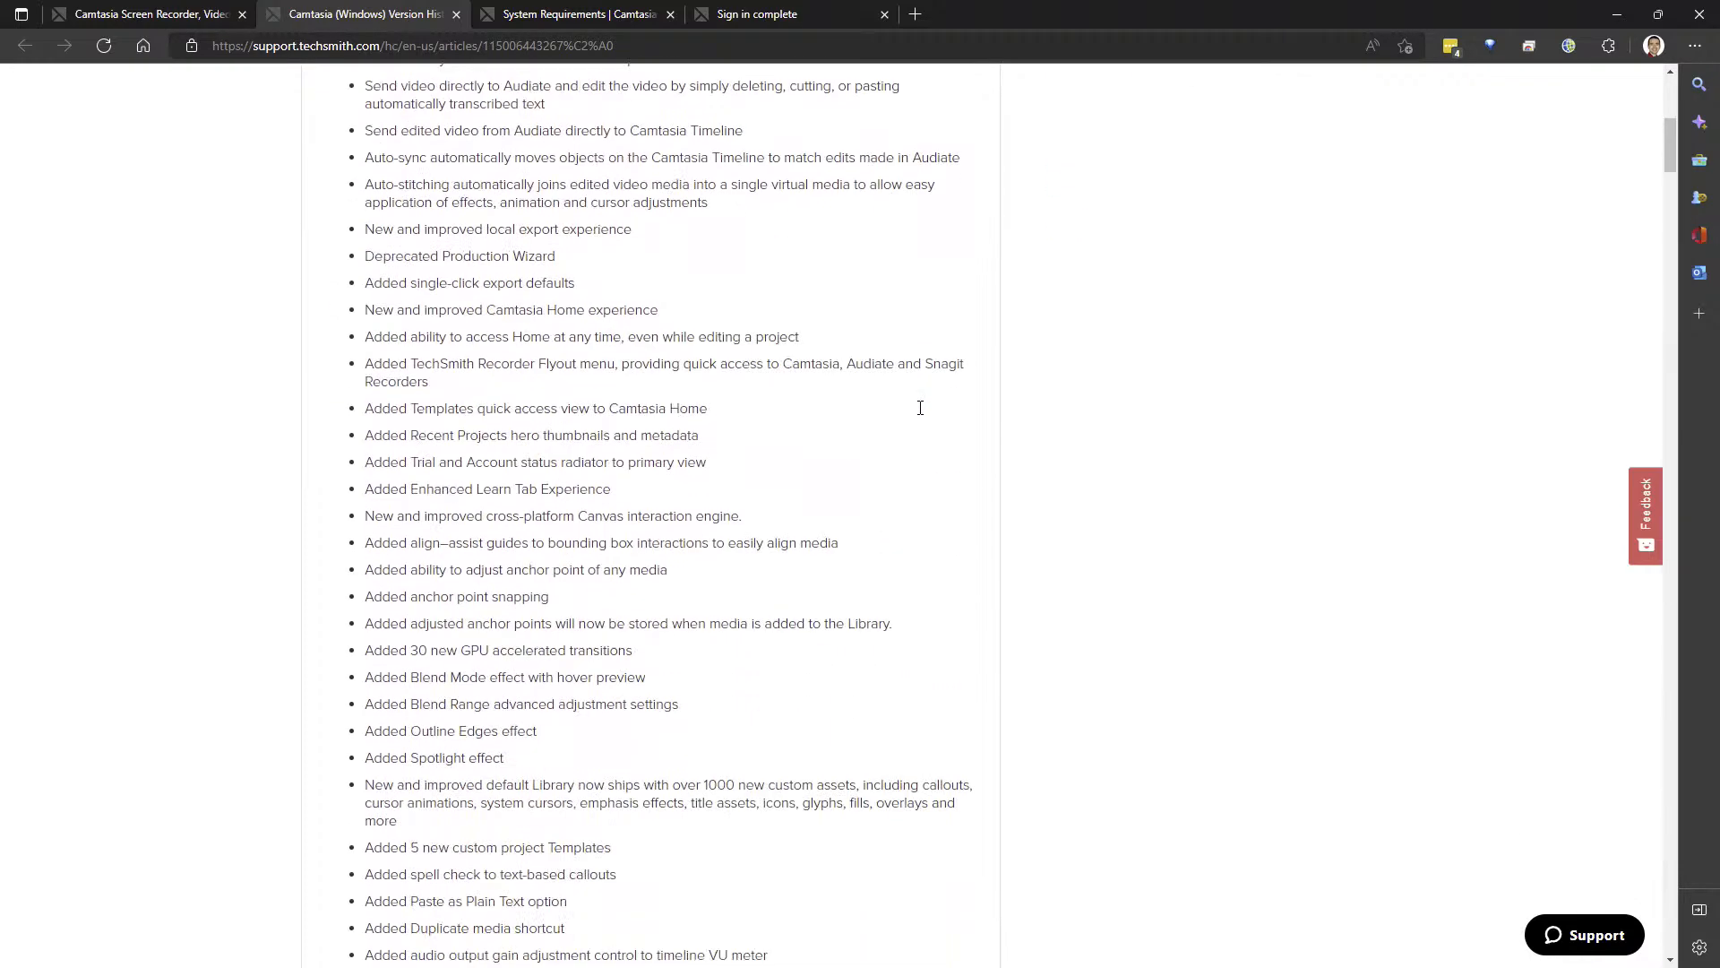
{"action": "scroll", "coordinate": [922, 414], "scroll_direction": "down", "scroll_amount": 5}
{"action": "scroll", "coordinate": [921, 414], "scroll_direction": "up", "scroll_amount": 10}
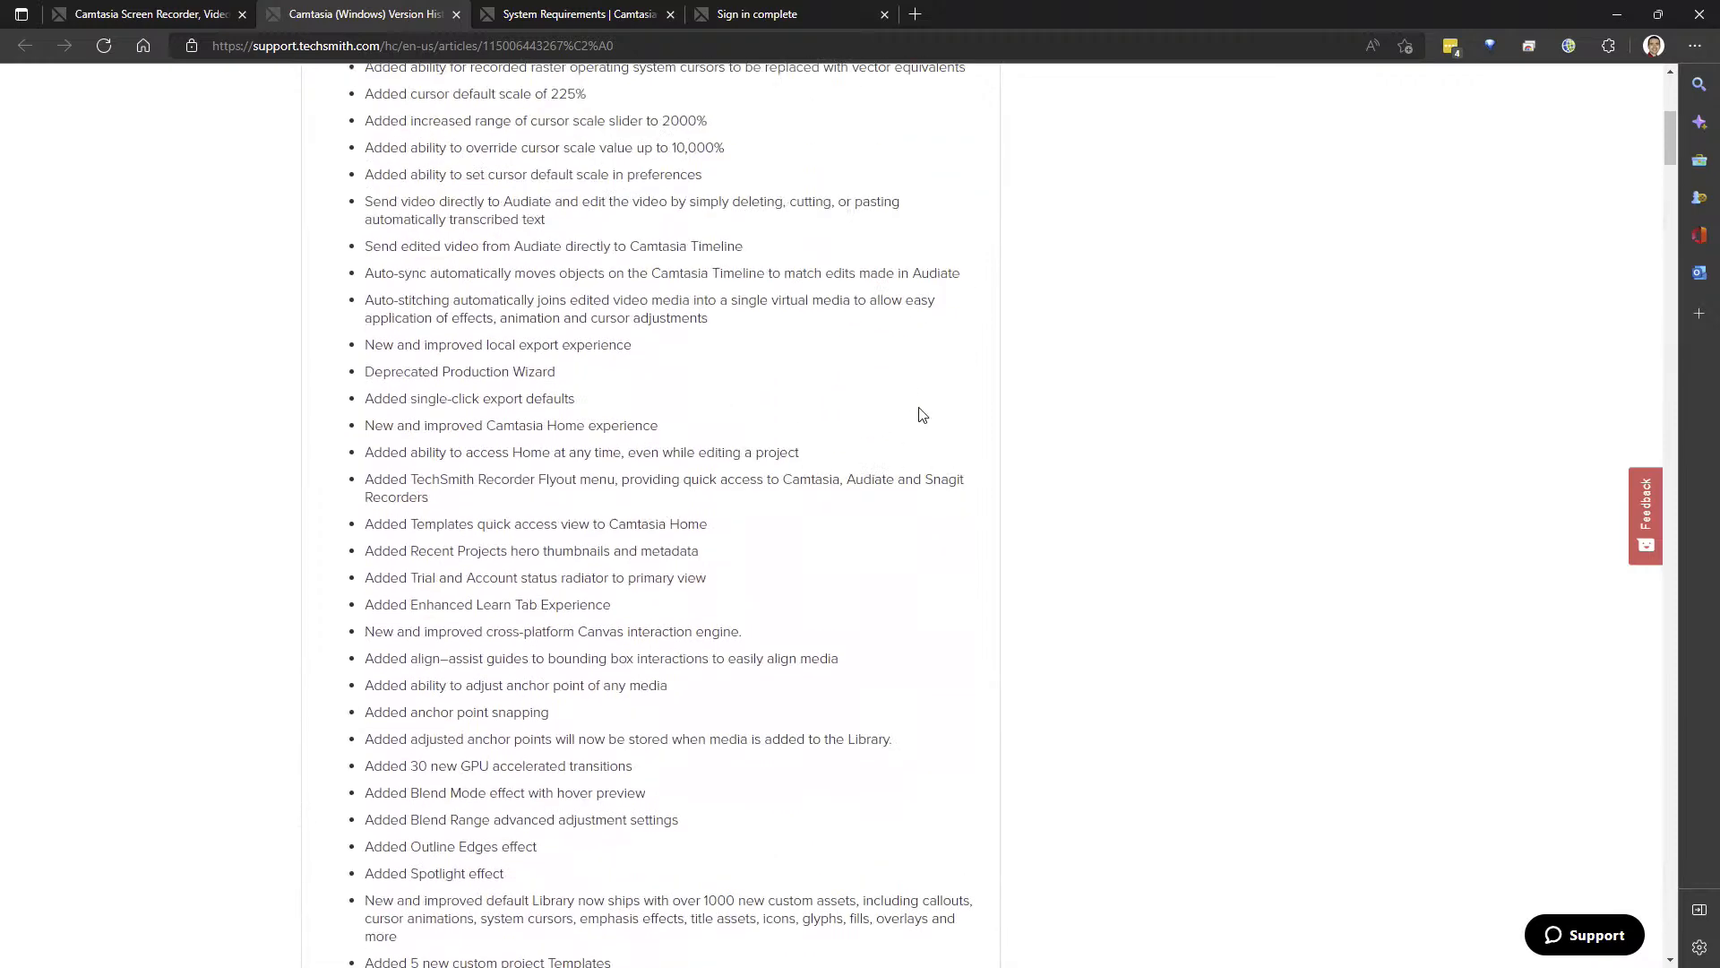
{"action": "scroll", "coordinate": [921, 410], "scroll_direction": "up", "scroll_amount": 1}
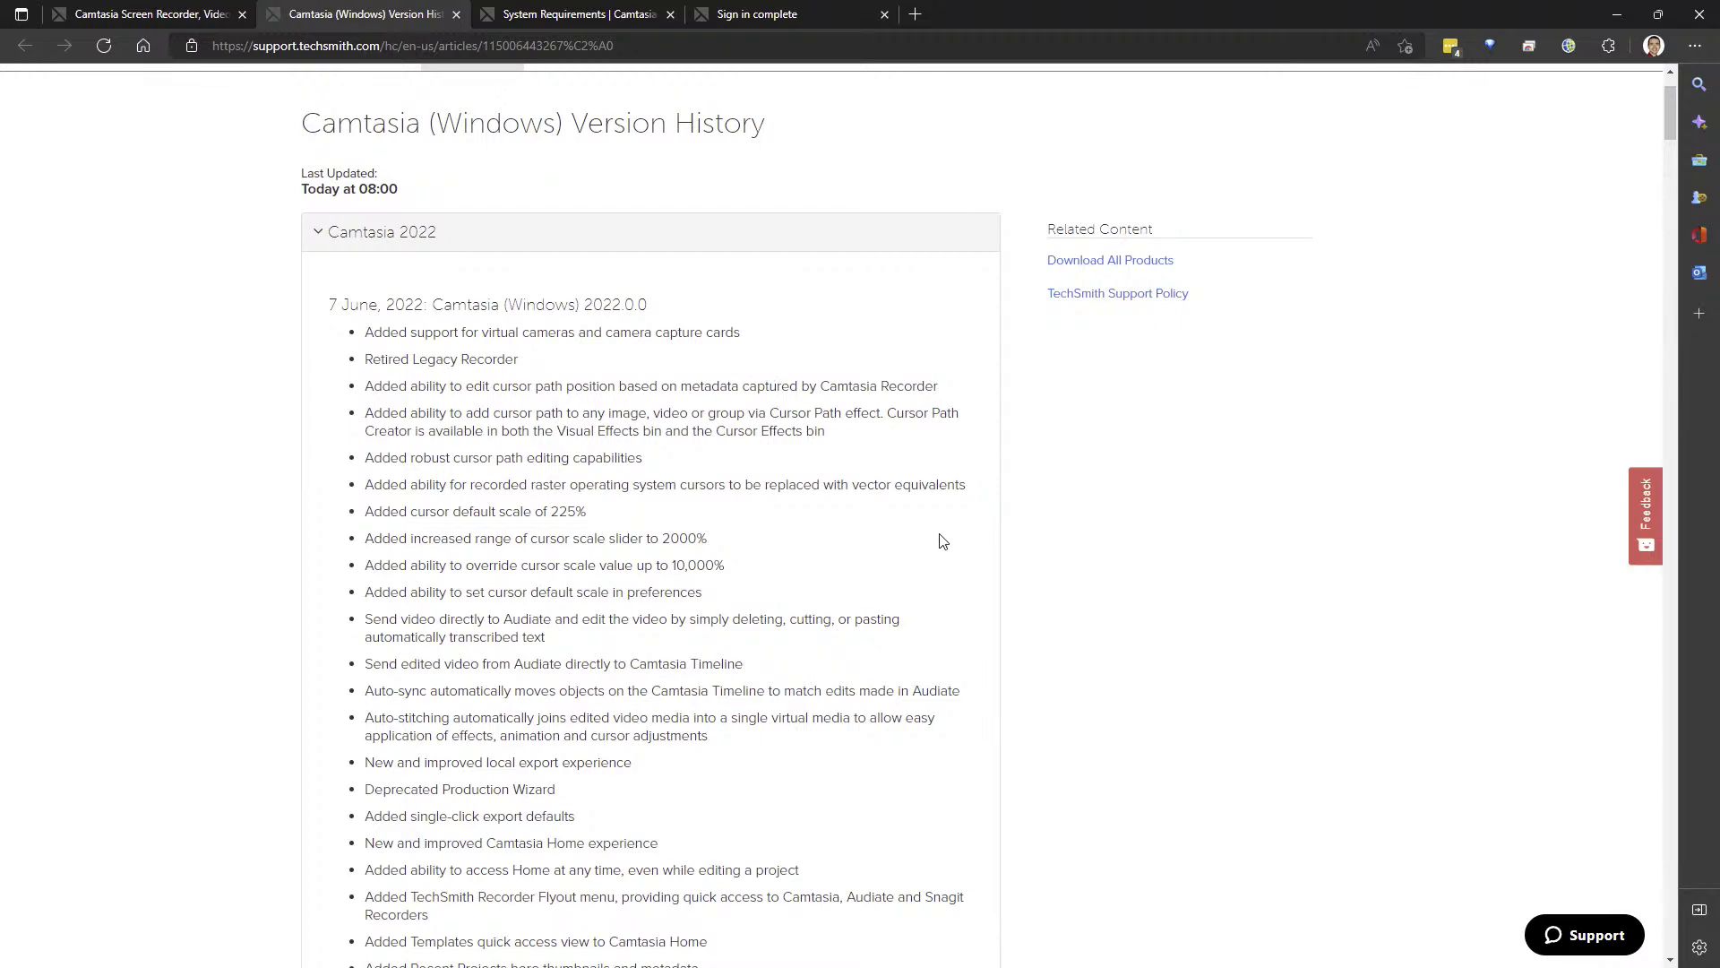
{"action": "scroll", "coordinate": [939, 540], "scroll_direction": "down", "scroll_amount": 2}
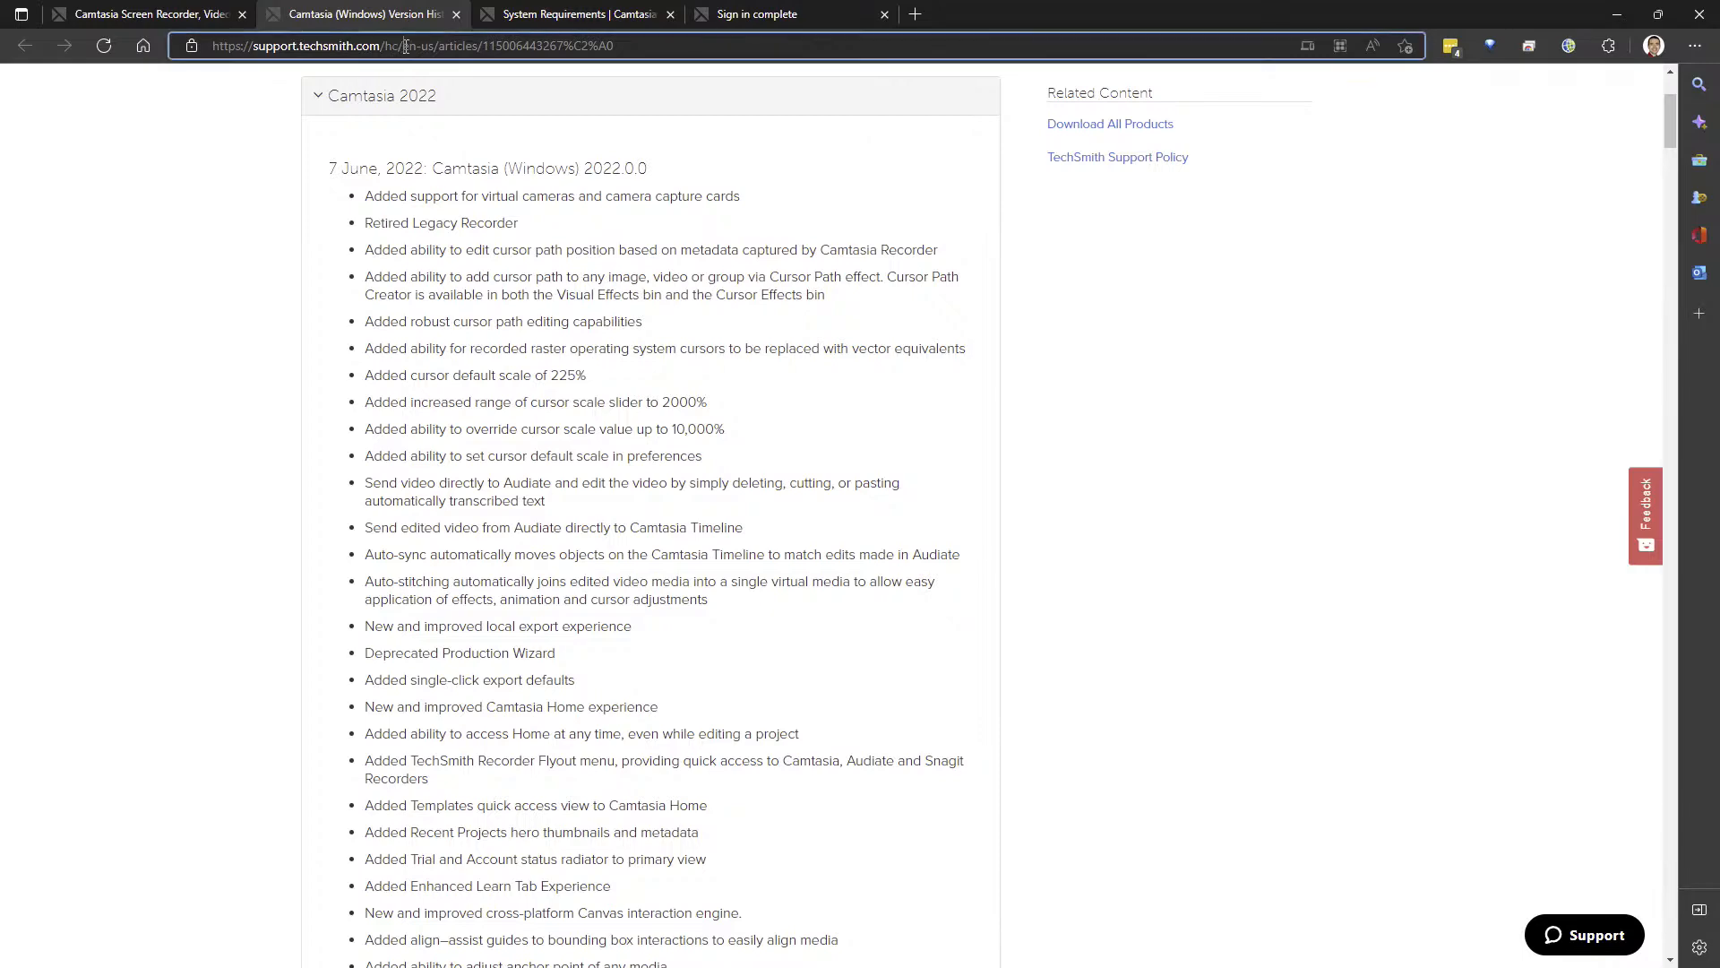
{"action": "left_click", "coordinate": [878, 50]}
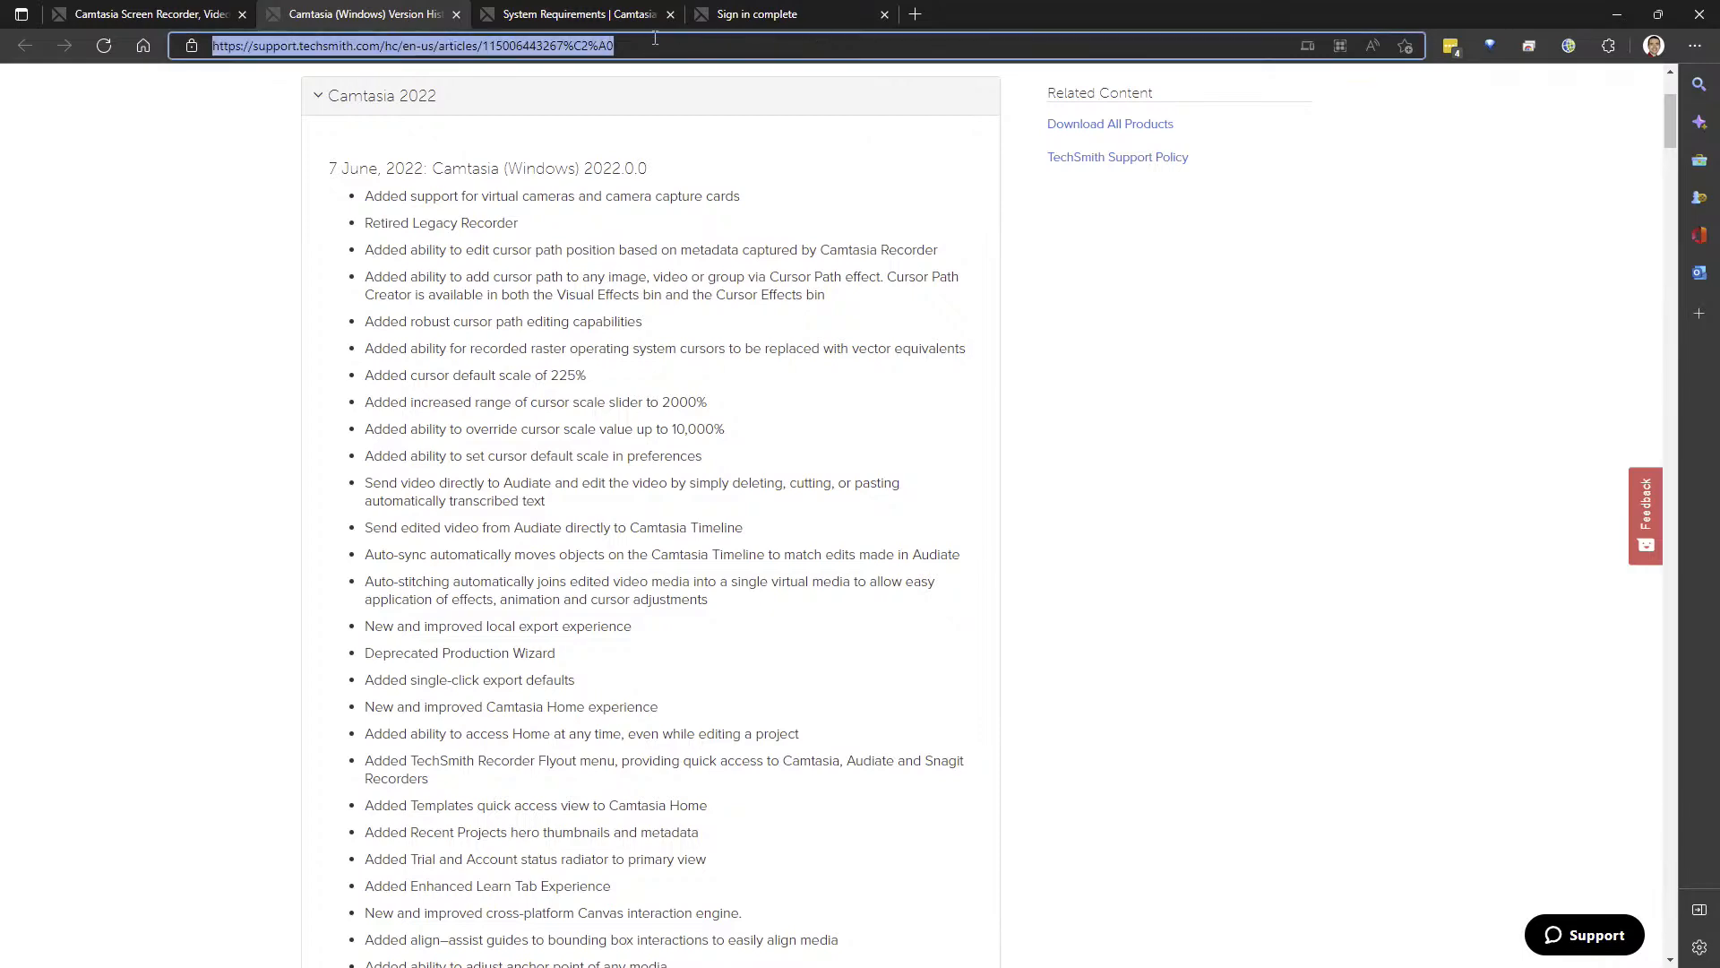
{"action": "scroll", "coordinate": [688, 298], "scroll_direction": "up", "scroll_amount": 4}
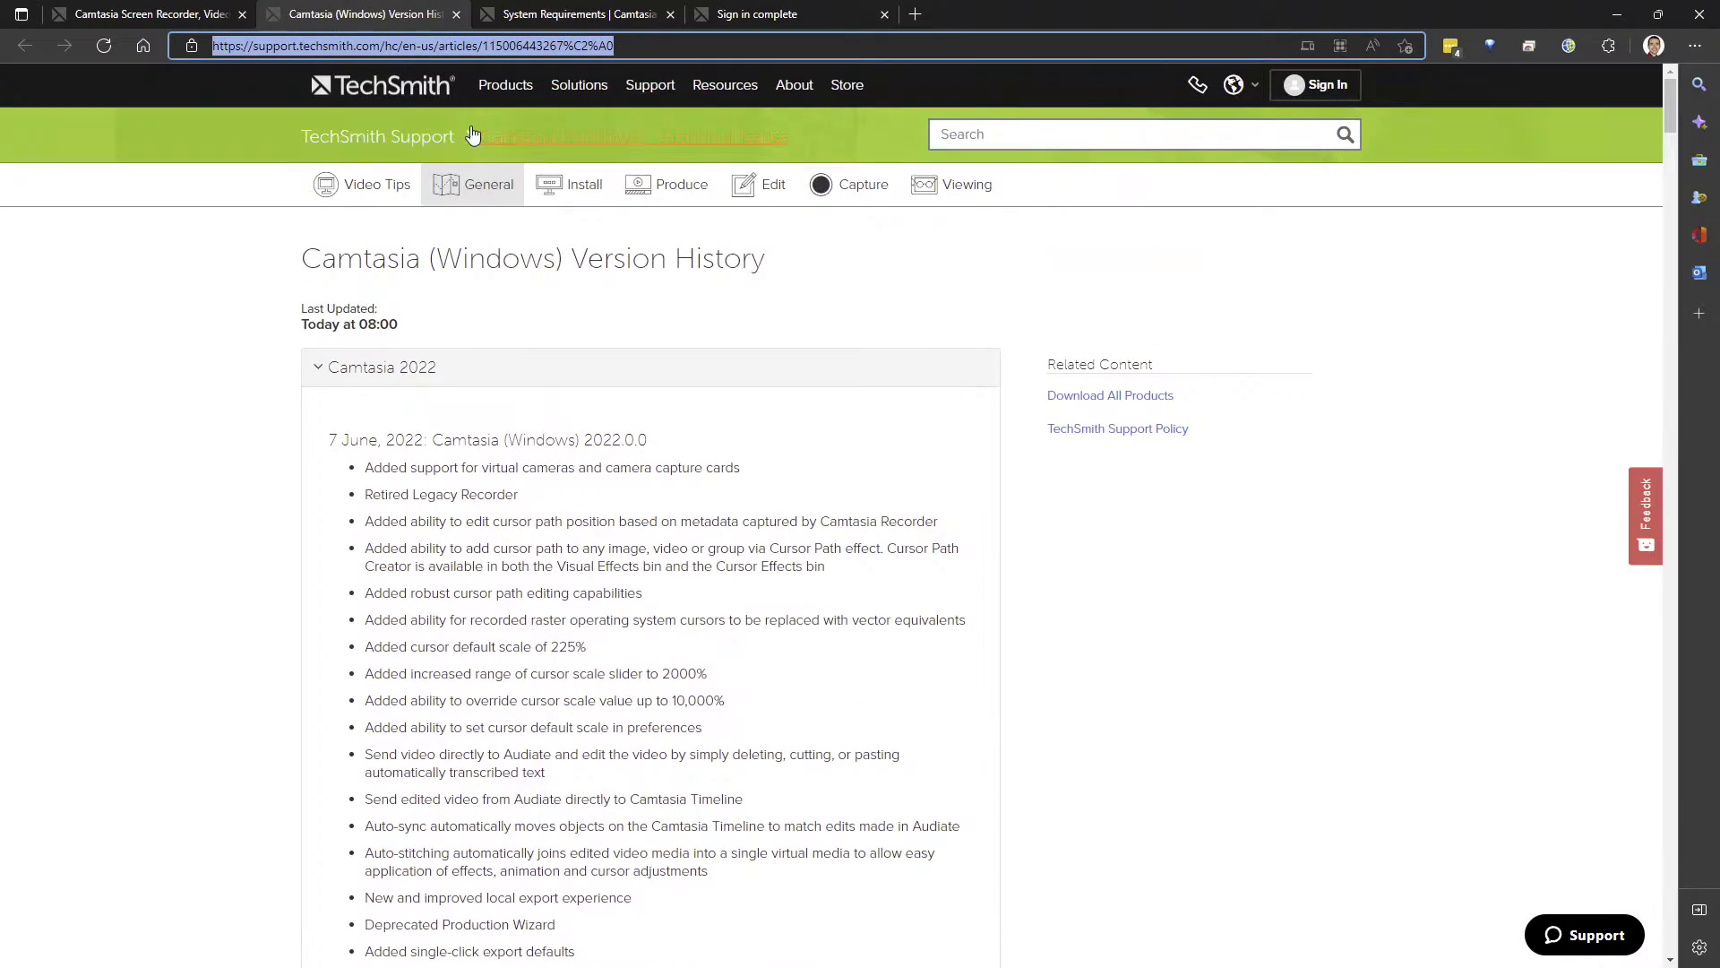
- Go to the Camtasia product page and open its Windows Version History link at the end of the page
{"action": "mouse_move", "coordinate": [514, 94]}
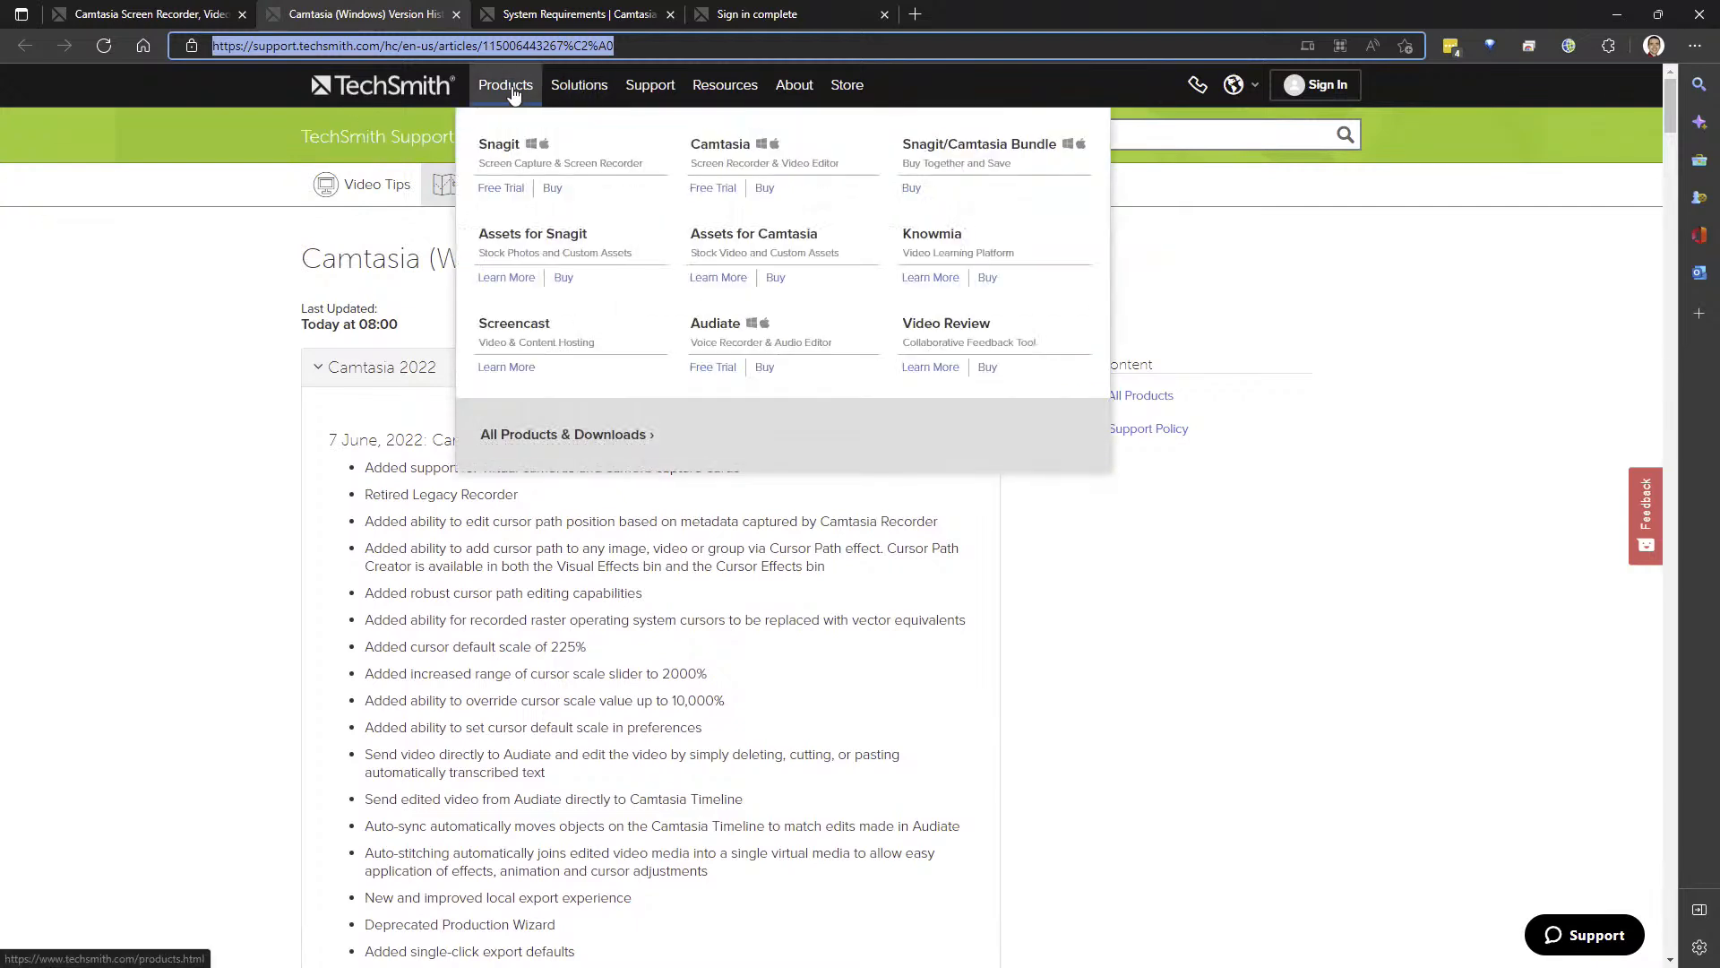
{"action": "left_click", "coordinate": [740, 163]}
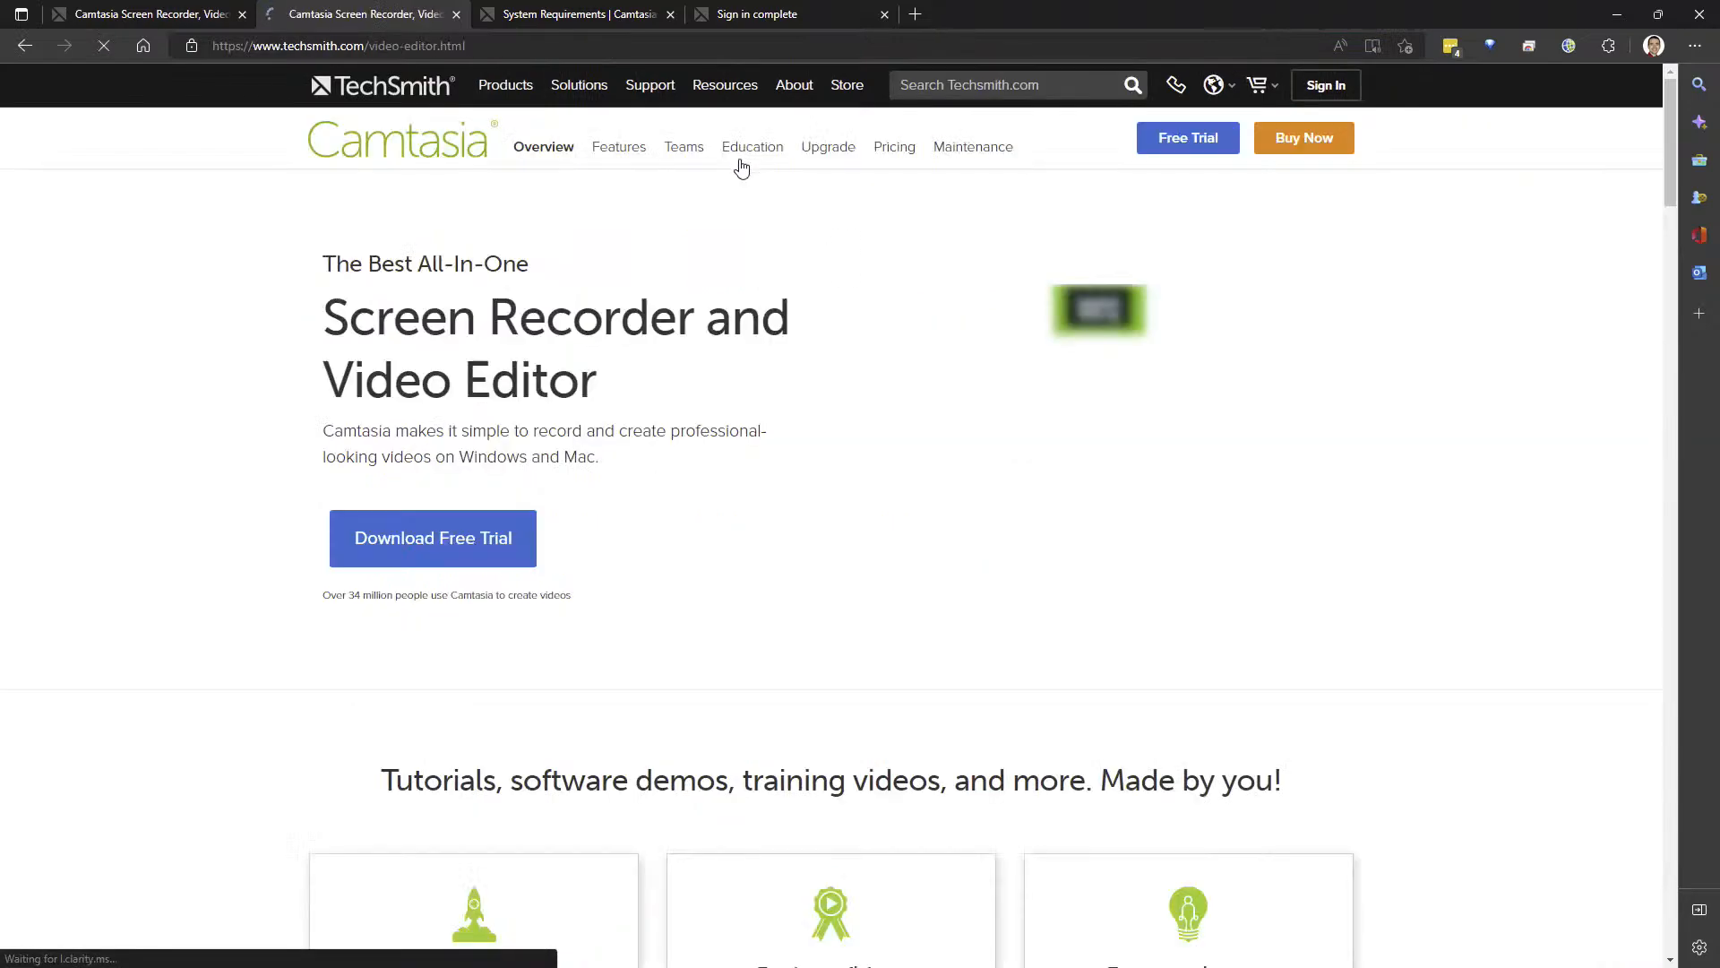
{"action": "left_click_drag", "start_coordinate": [1670, 134], "coordinate": [1657, 898]}
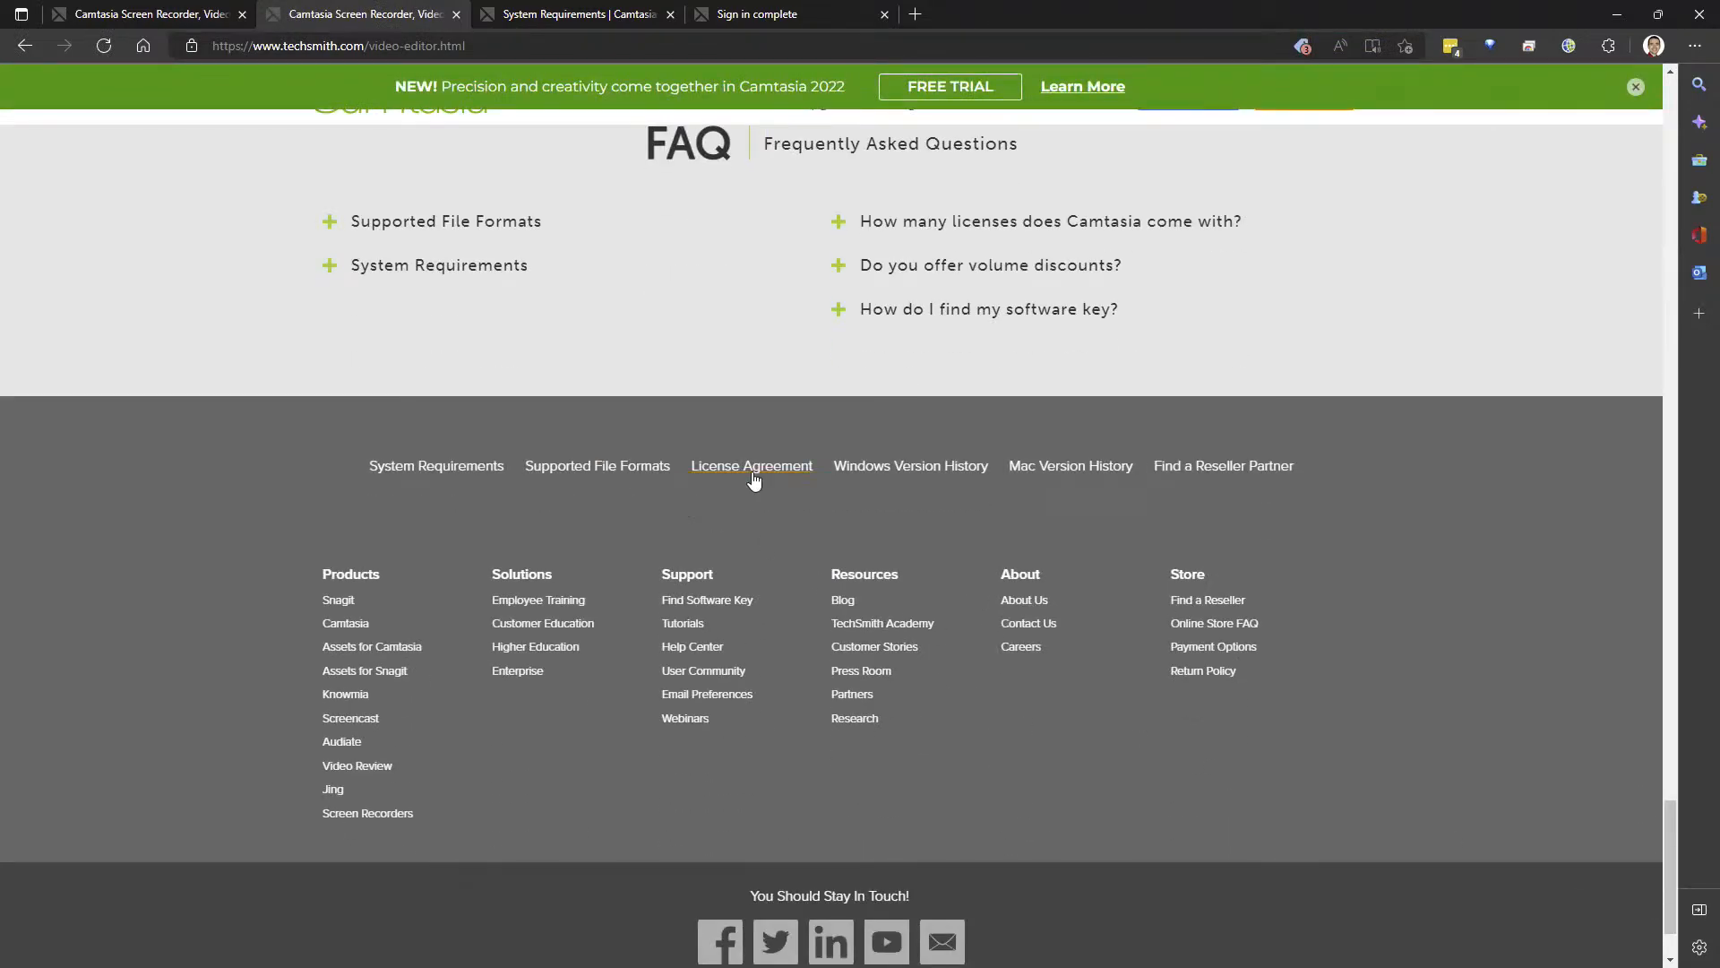
{"action": "left_click", "coordinate": [903, 465]}
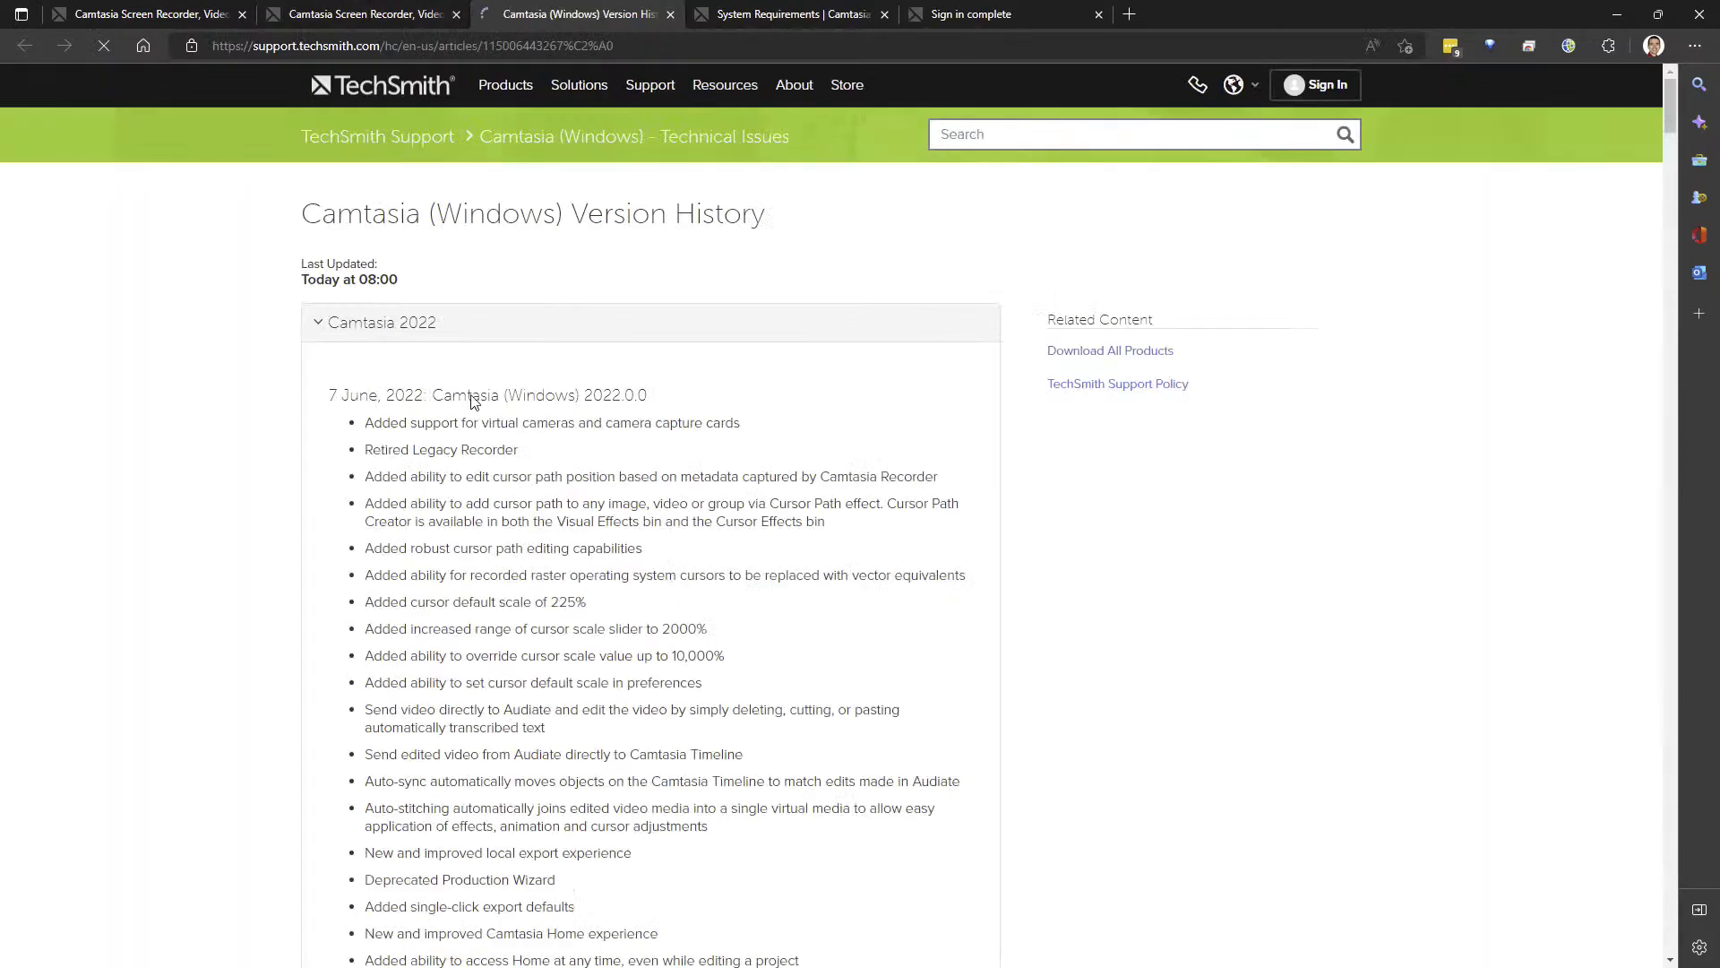
{"action": "scroll", "coordinate": [798, 504], "scroll_direction": "down", "scroll_amount": 2}
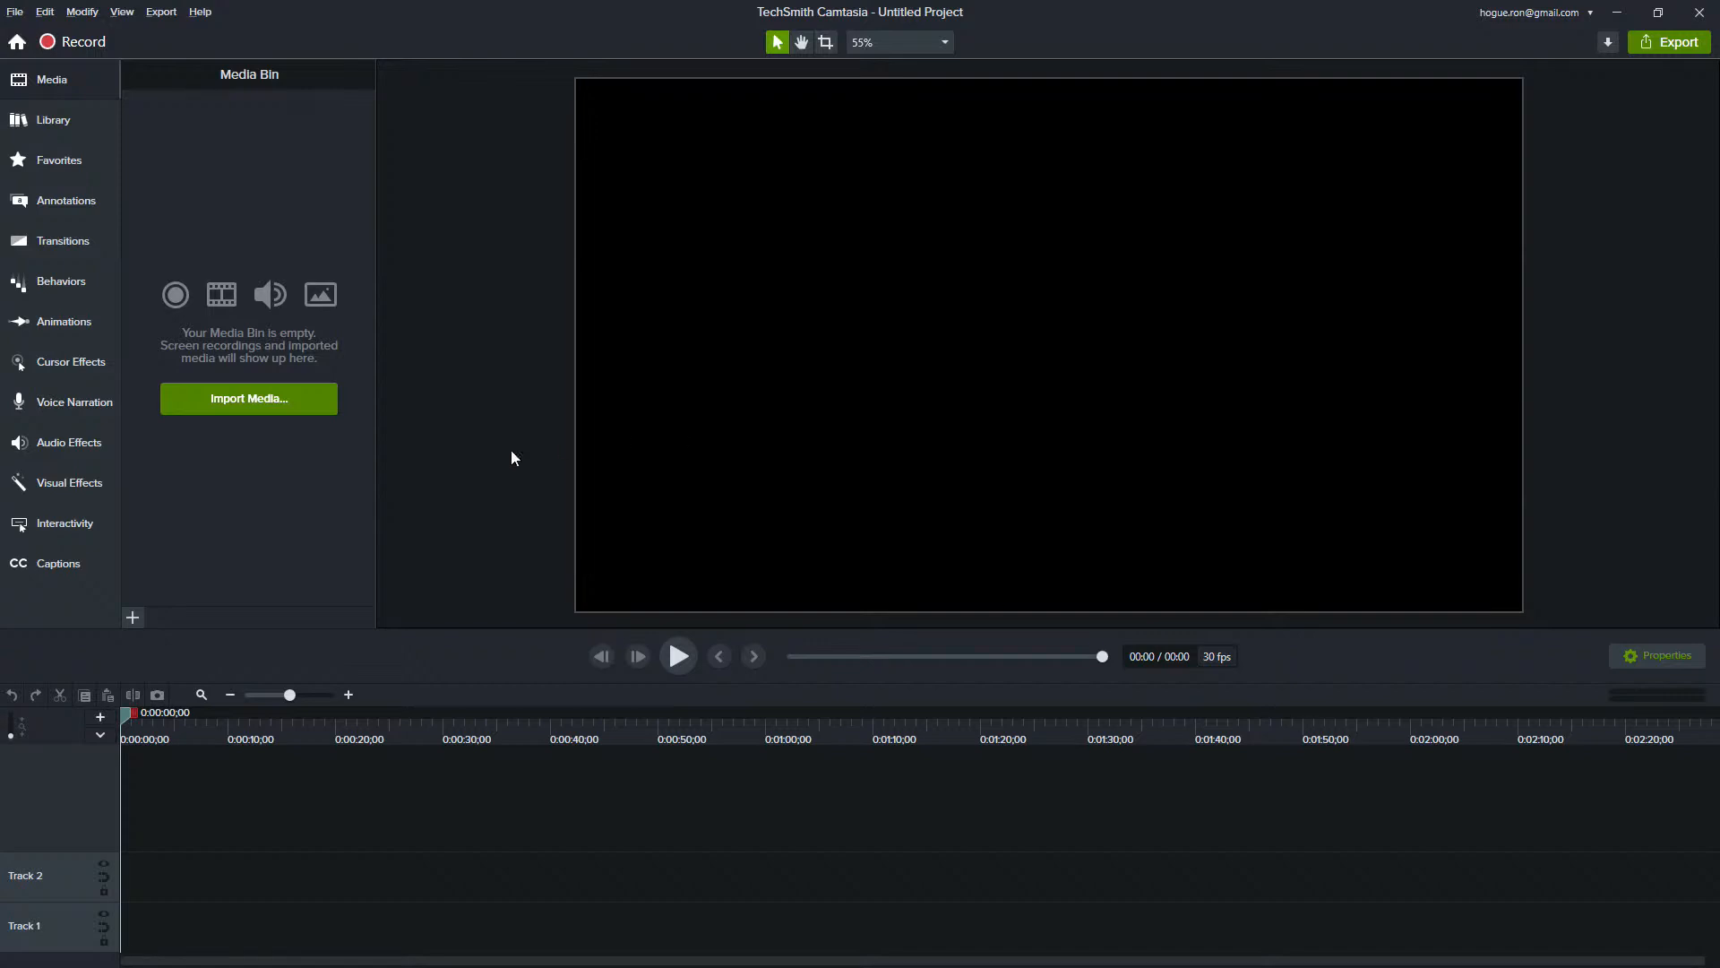
- In Camtasia, try to apply the Cursor Path visual effect to the empty canvas
{"action": "left_click", "coordinate": [66, 489]}
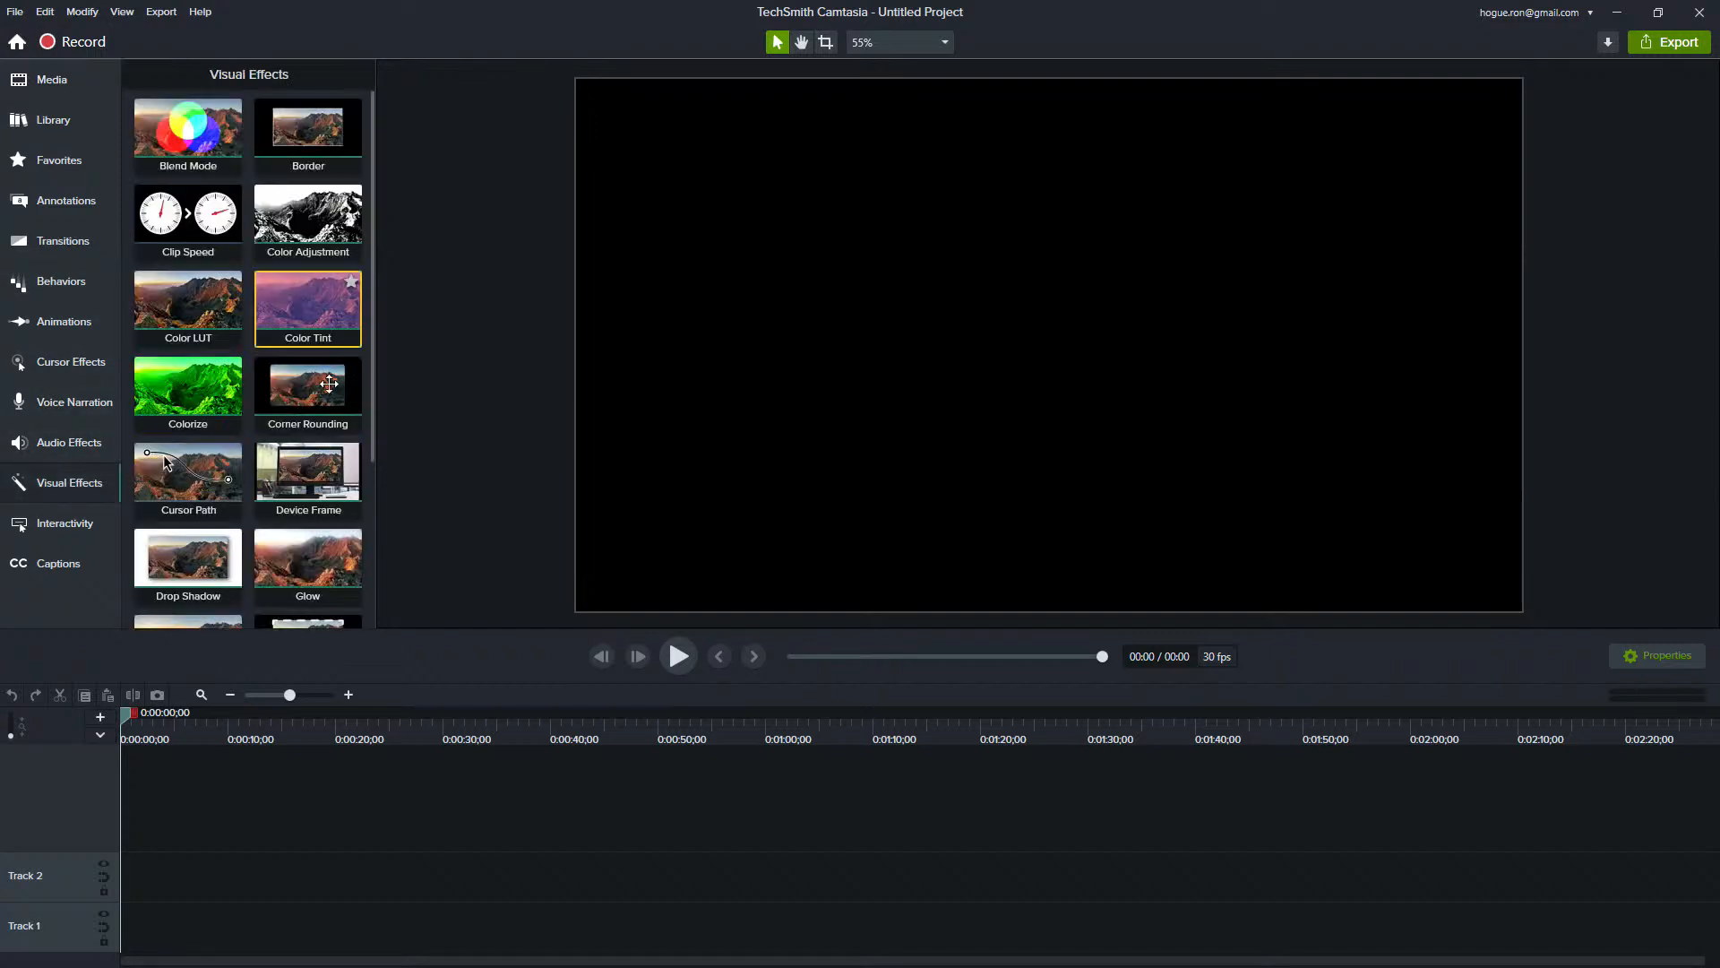
{"action": "left_click_drag", "start_coordinate": [182, 478], "coordinate": [1022, 330]}
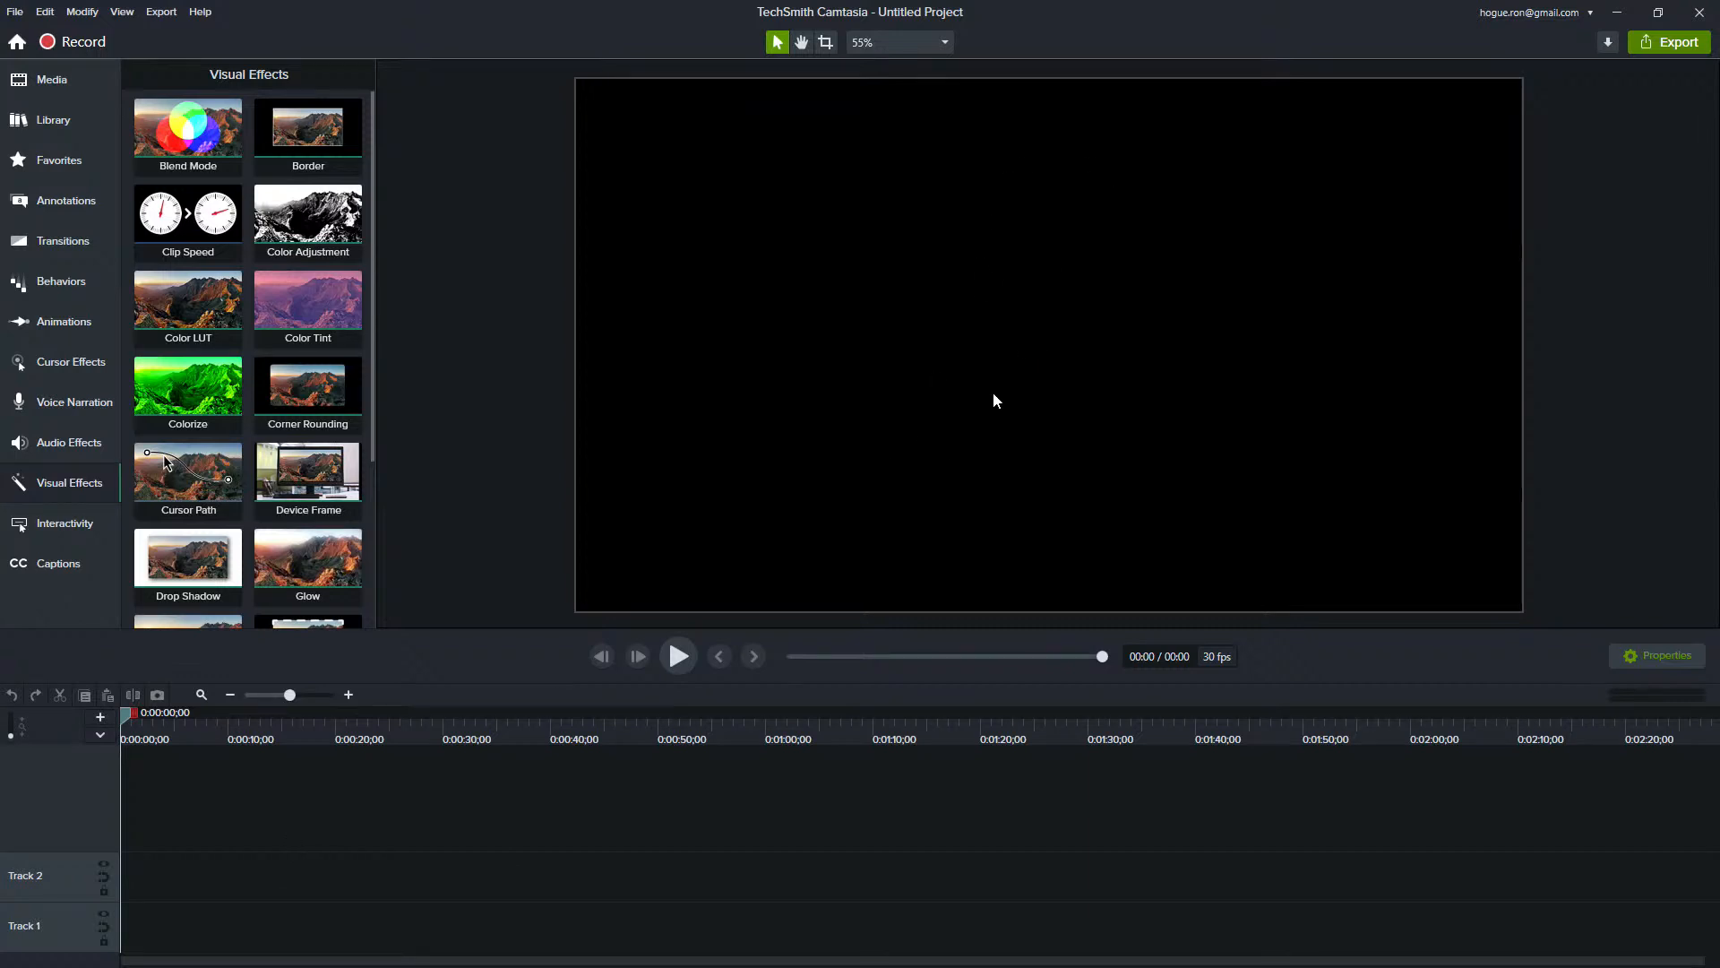
- Add the white rectangle ABC callout to the canvas and try to apply the Cursor Path visual effect to it
{"action": "left_click", "coordinate": [56, 122]}
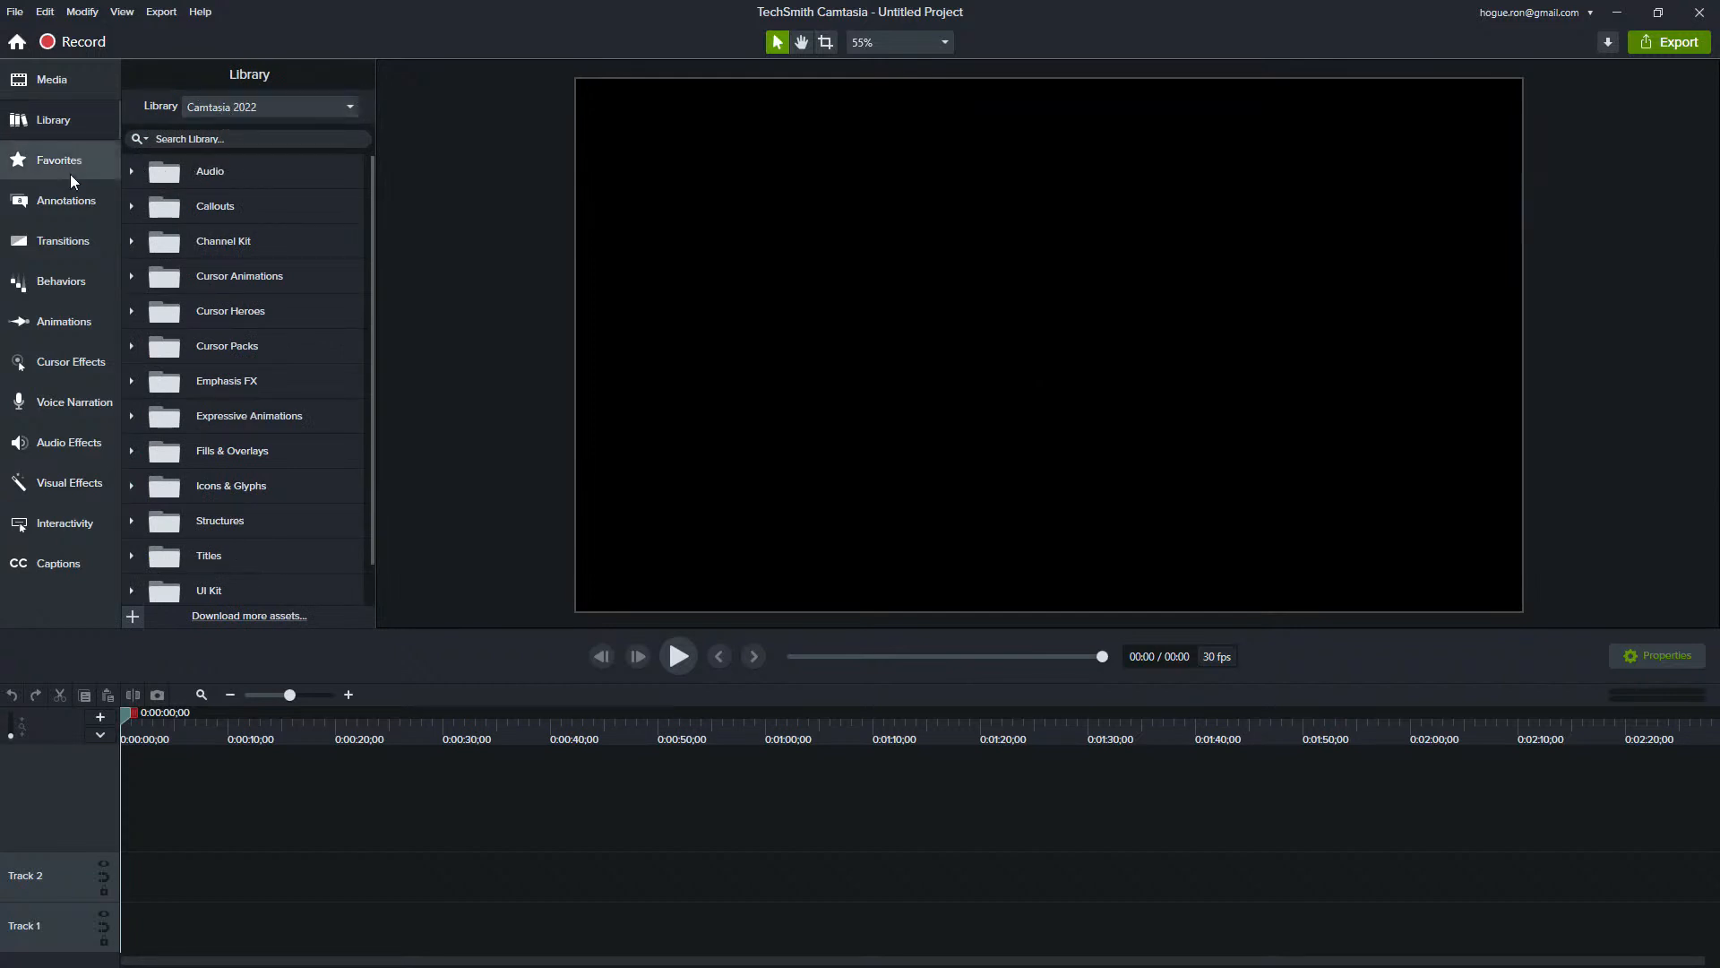
{"action": "left_click", "coordinate": [73, 201]}
{"action": "left_click_drag", "start_coordinate": [276, 295], "coordinate": [856, 252]}
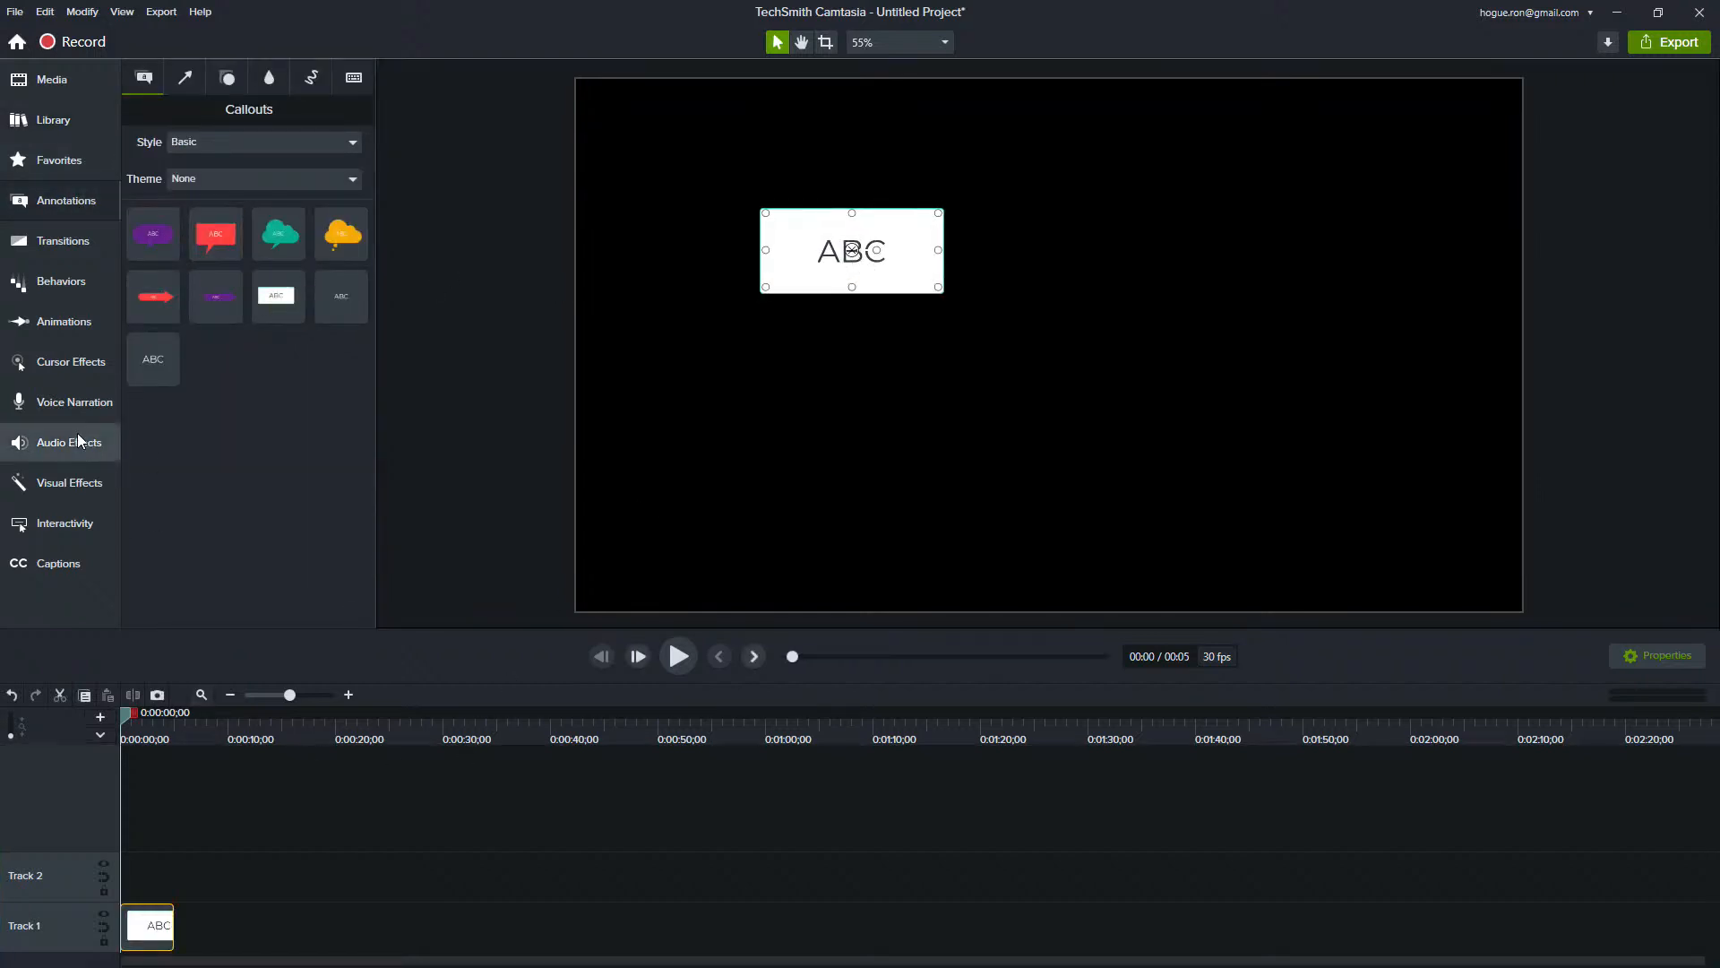
{"action": "left_click", "coordinate": [76, 482]}
{"action": "left_click_drag", "start_coordinate": [236, 486], "coordinate": [845, 243]}
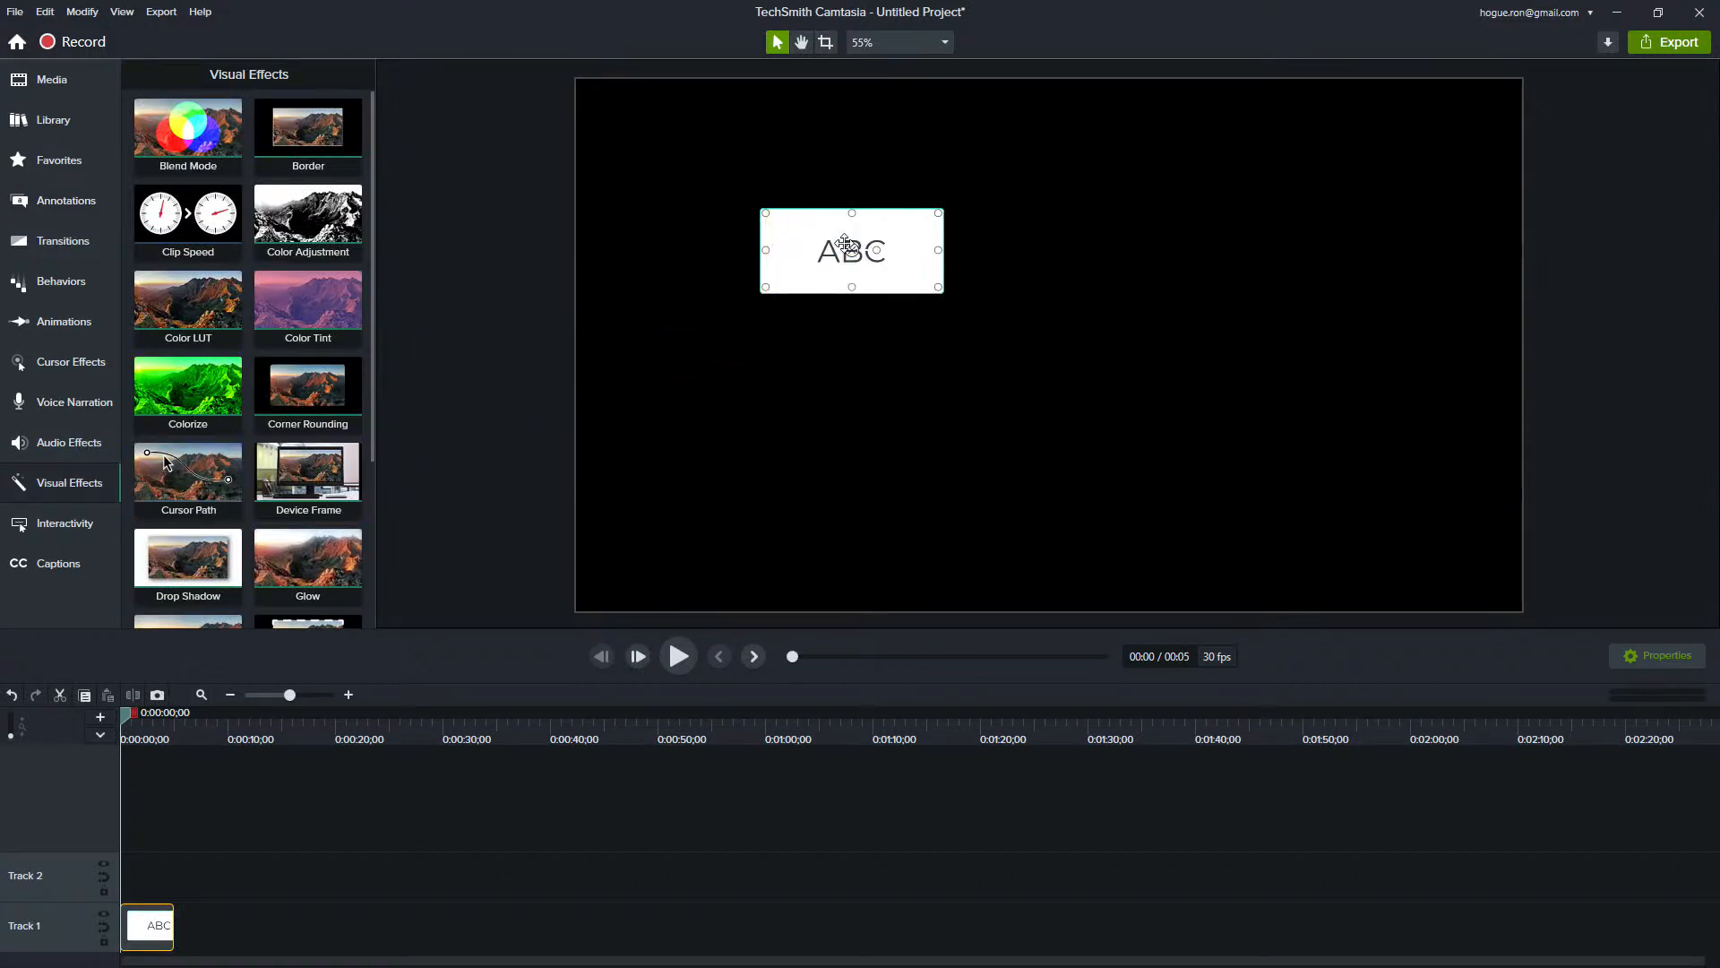
- Import the 212 screen.trec recording and place it on Track 2 at the start of the timeline
{"action": "left_click", "coordinate": [53, 83]}
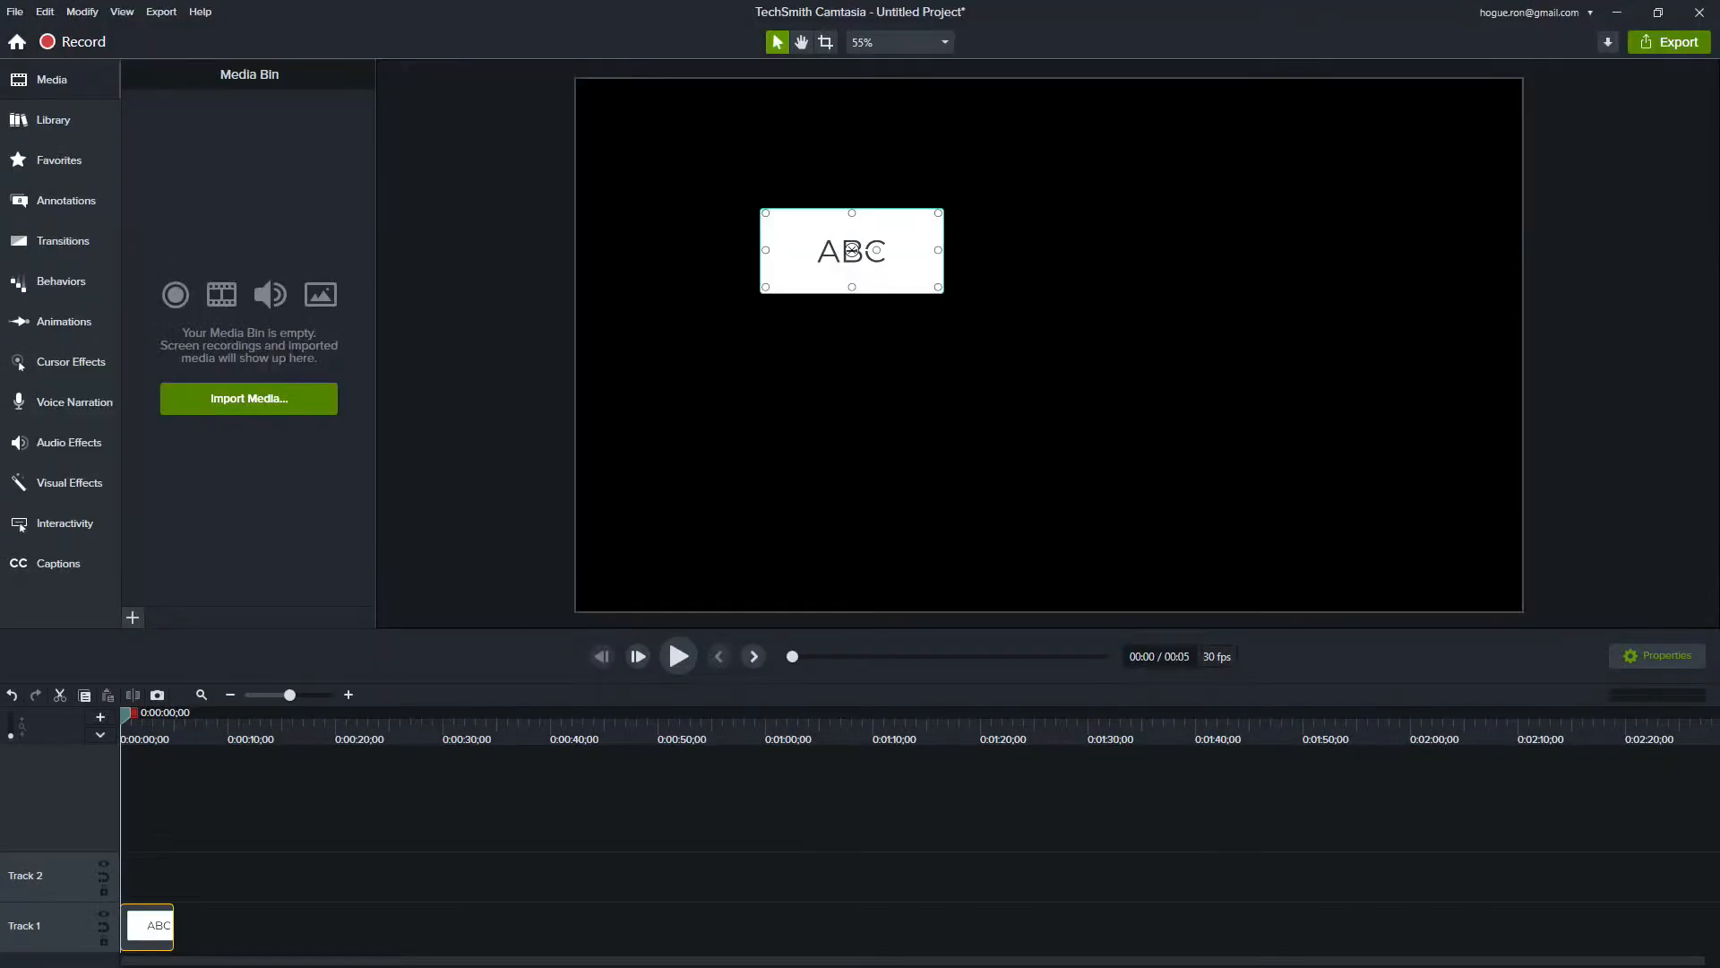
{"action": "left_click_drag", "start_coordinate": [837, 190], "coordinate": [821, 380]}
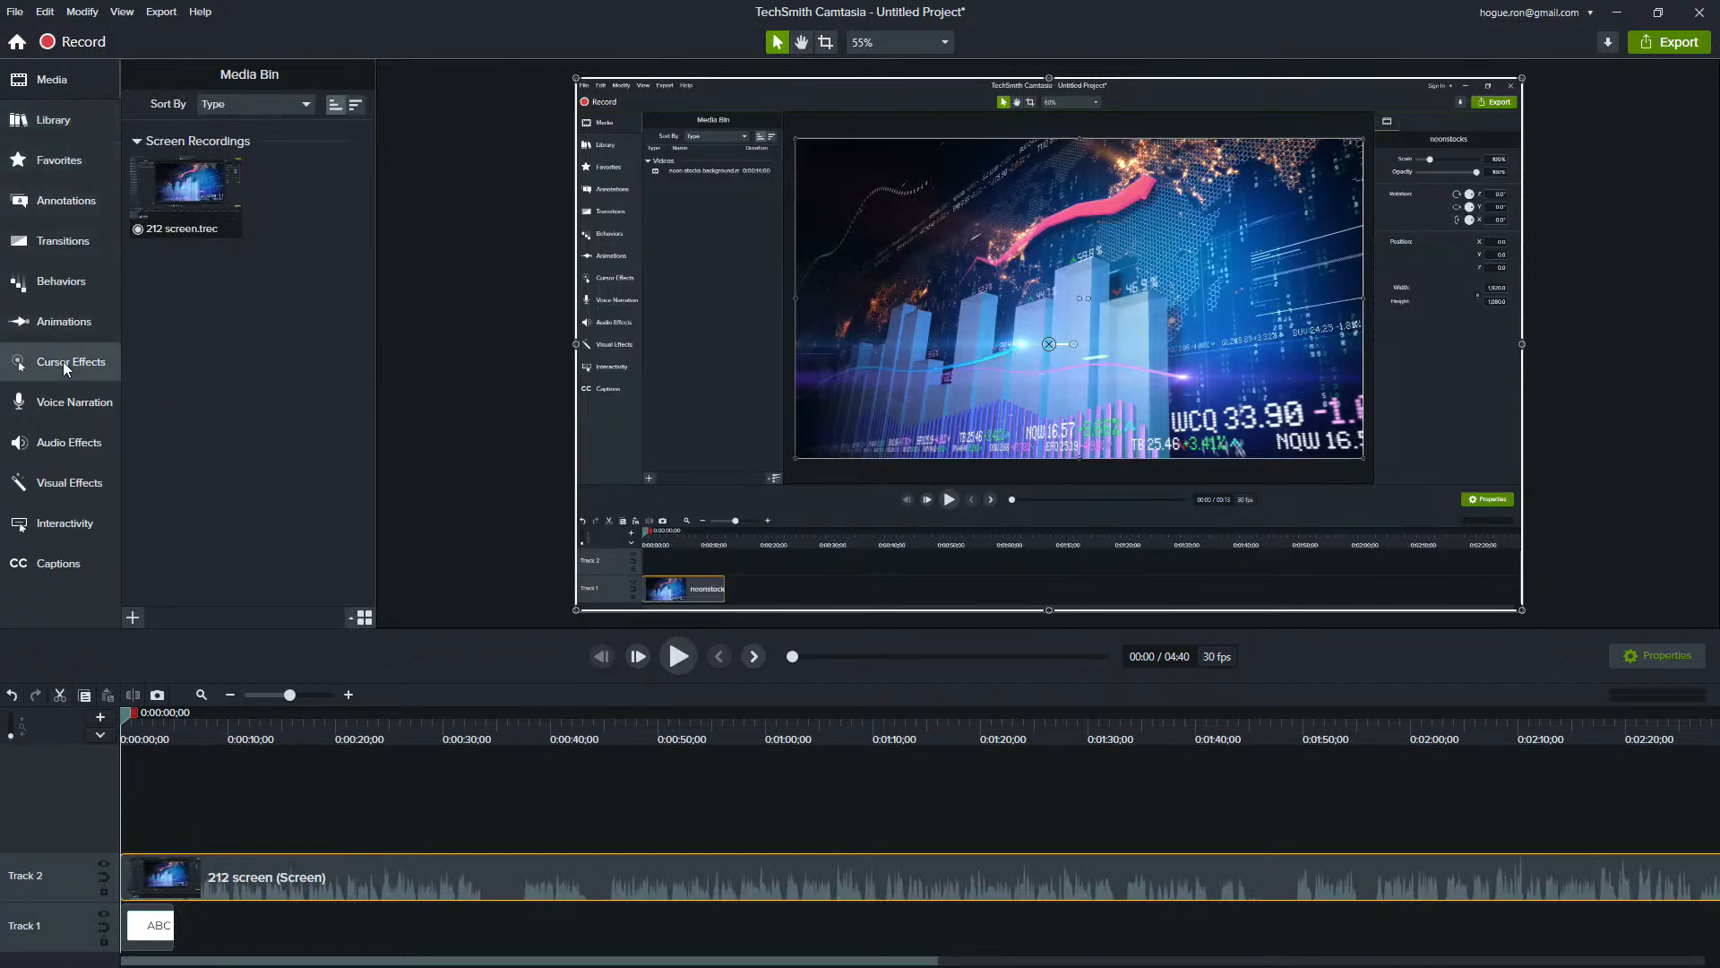
- Try to apply the Cursor Path visual effect to the screen recording and the callout, on the canvas and in the timeline
{"action": "left_click", "coordinate": [73, 486]}
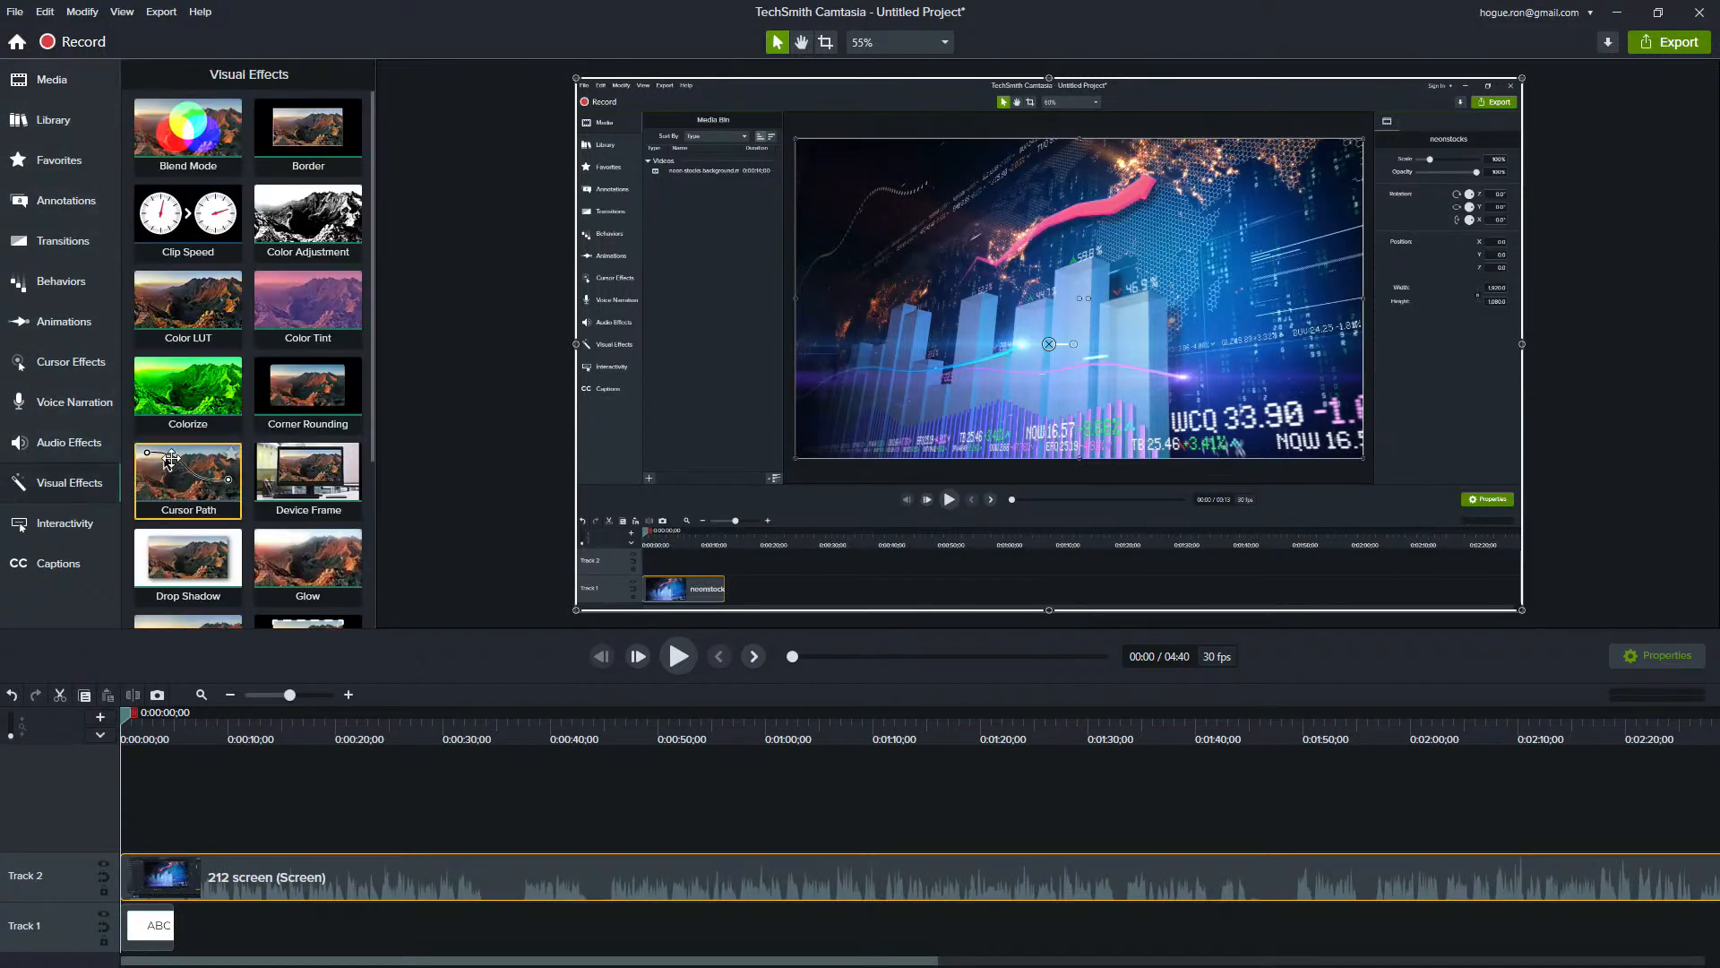
{"action": "left_click_drag", "start_coordinate": [184, 475], "coordinate": [851, 418]}
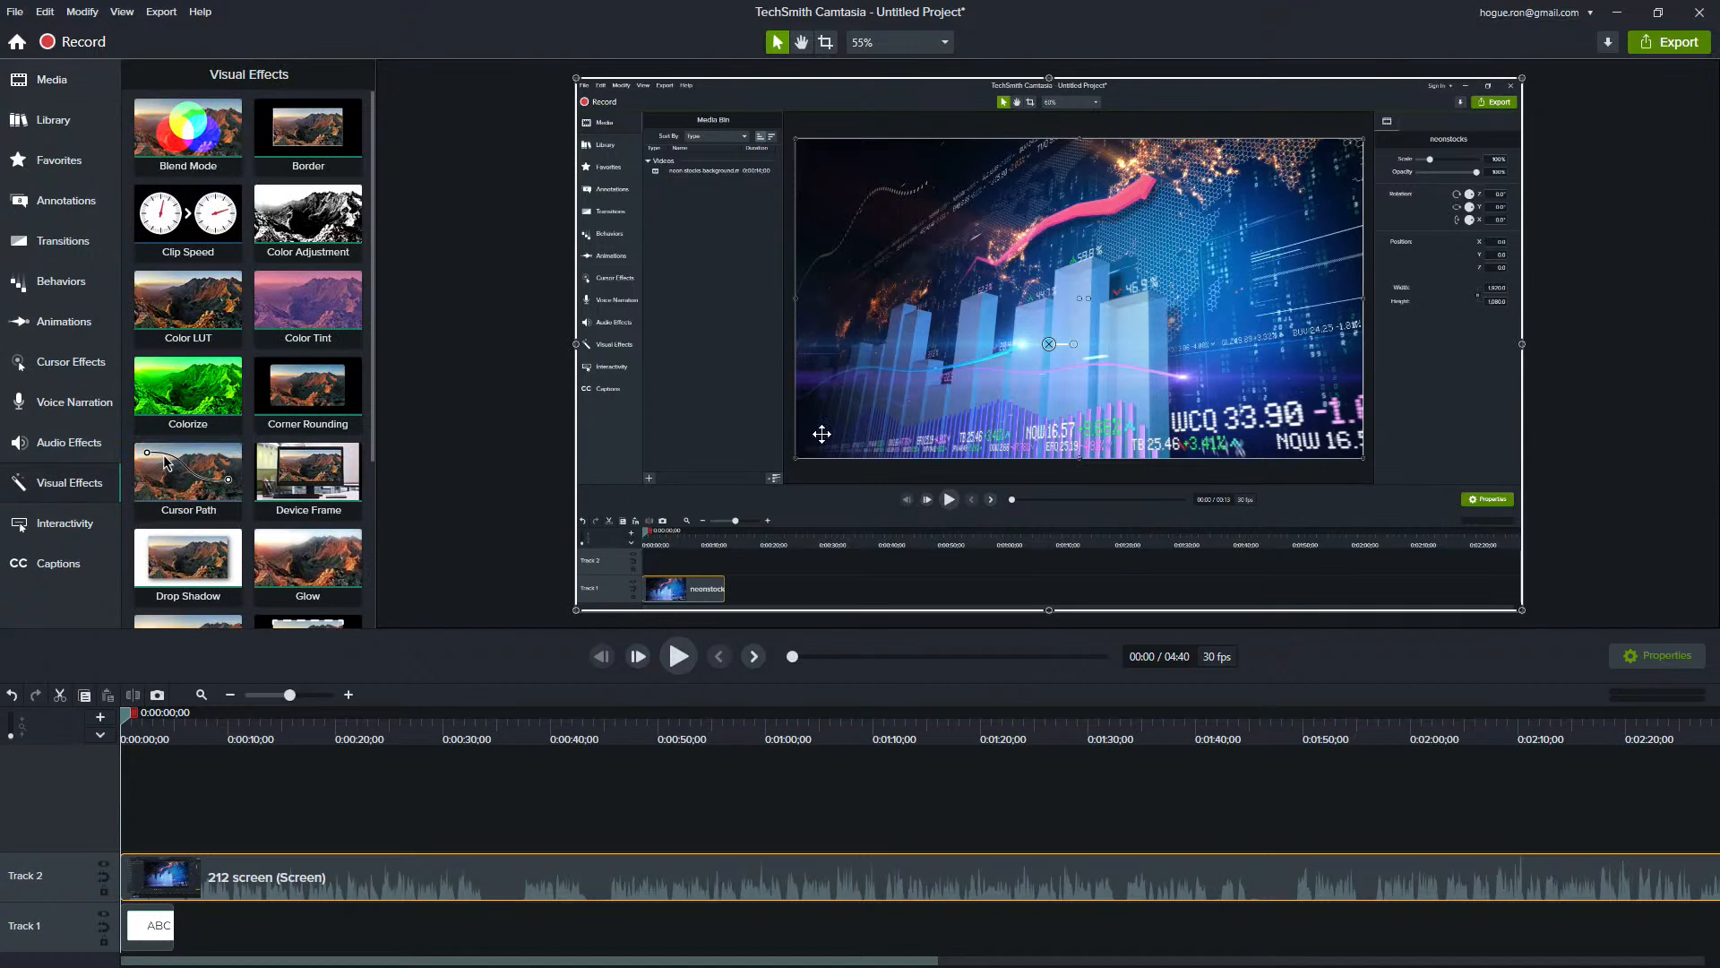
{"action": "left_click_drag", "start_coordinate": [192, 497], "coordinate": [353, 875]}
{"action": "left_click_drag", "start_coordinate": [204, 543], "coordinate": [157, 927]}
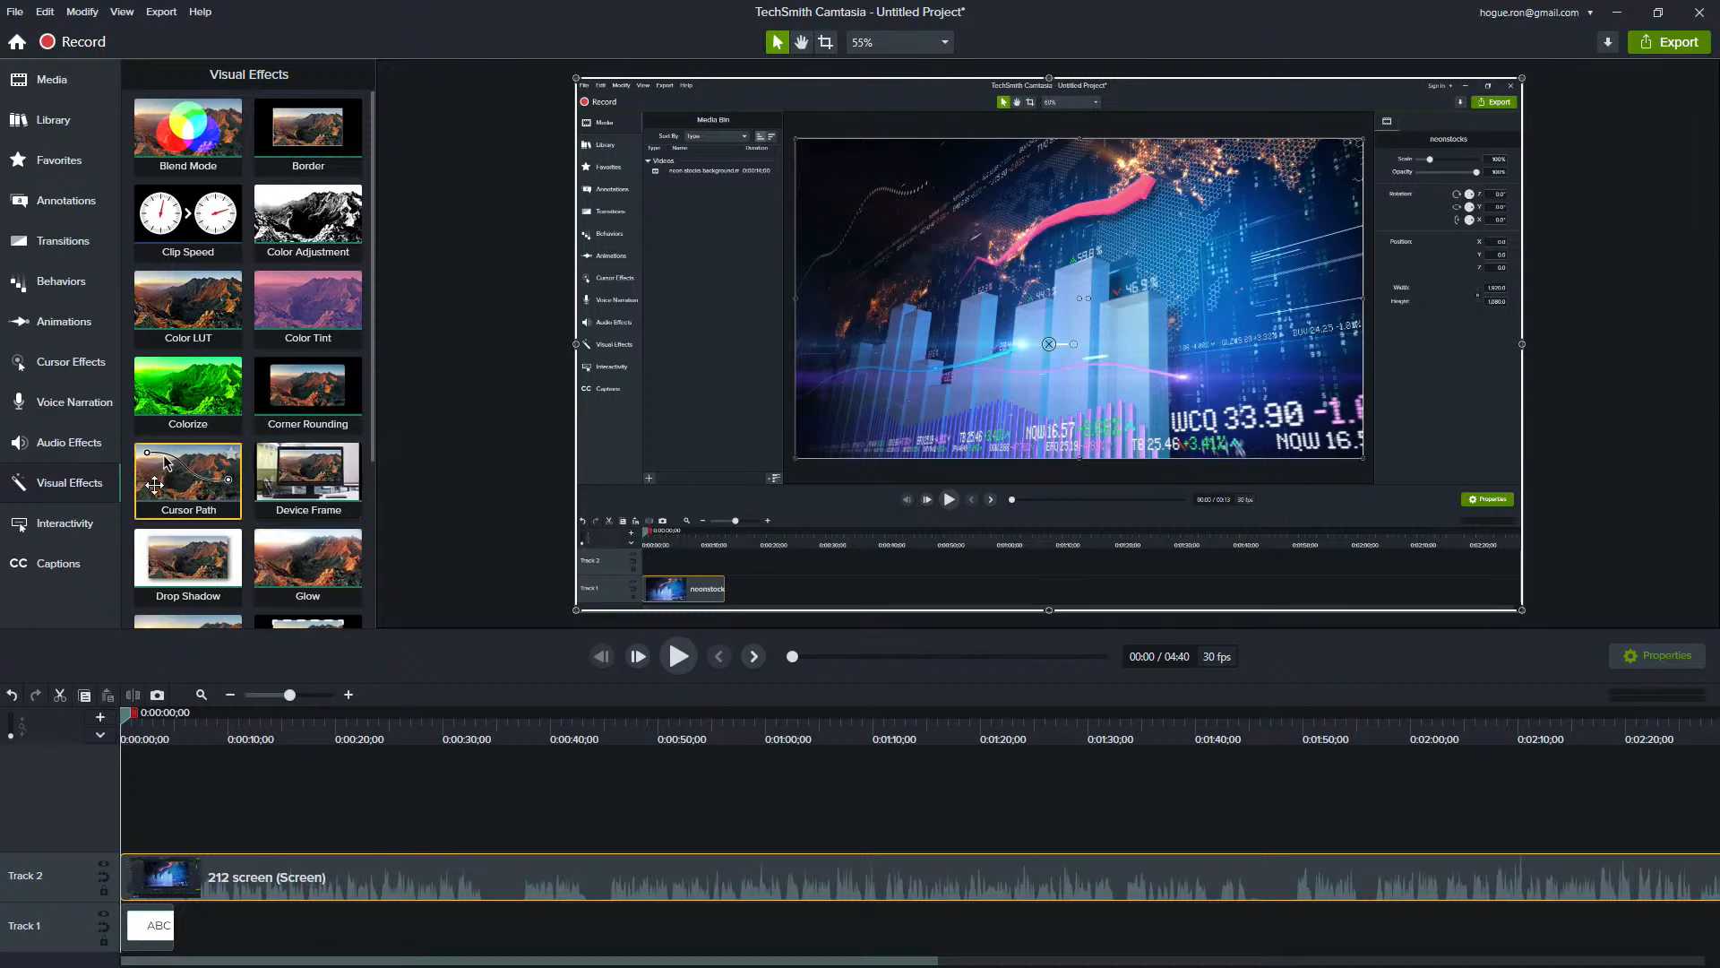
{"action": "left_click_drag", "start_coordinate": [190, 473], "coordinate": [770, 409]}
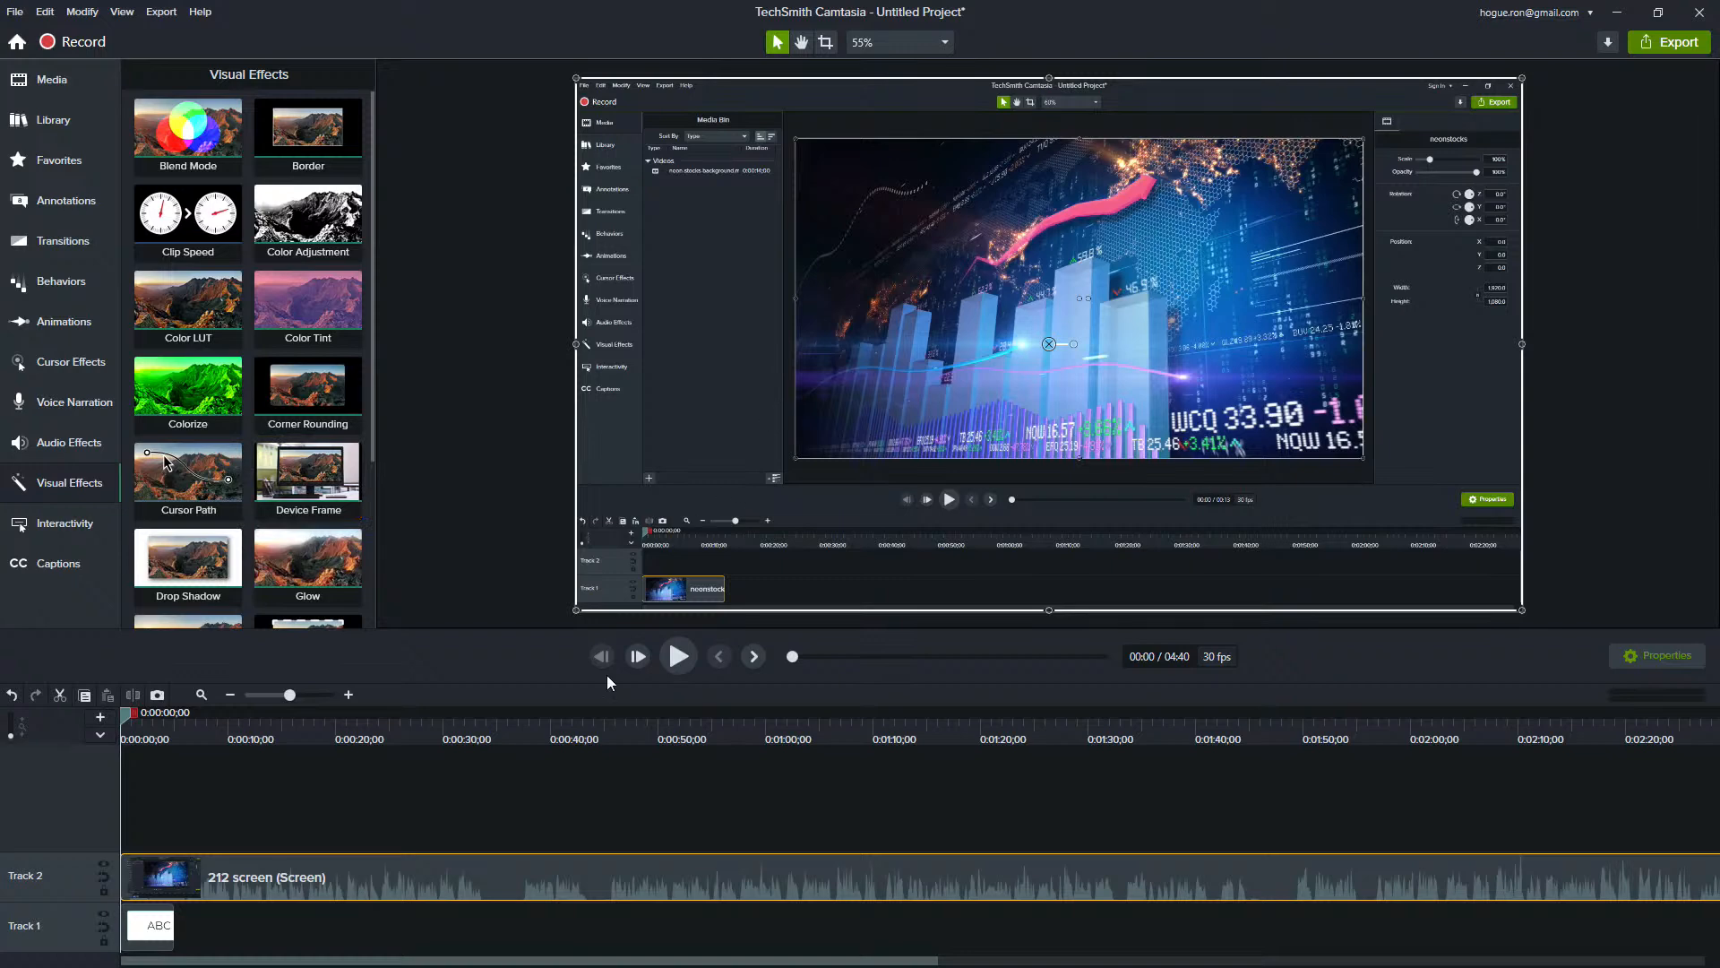
- Set the playhead to 0:00:03;02 and try adding Cursor Path as selected-media effect to the recording and the callout
{"action": "left_click", "coordinate": [155, 736]}
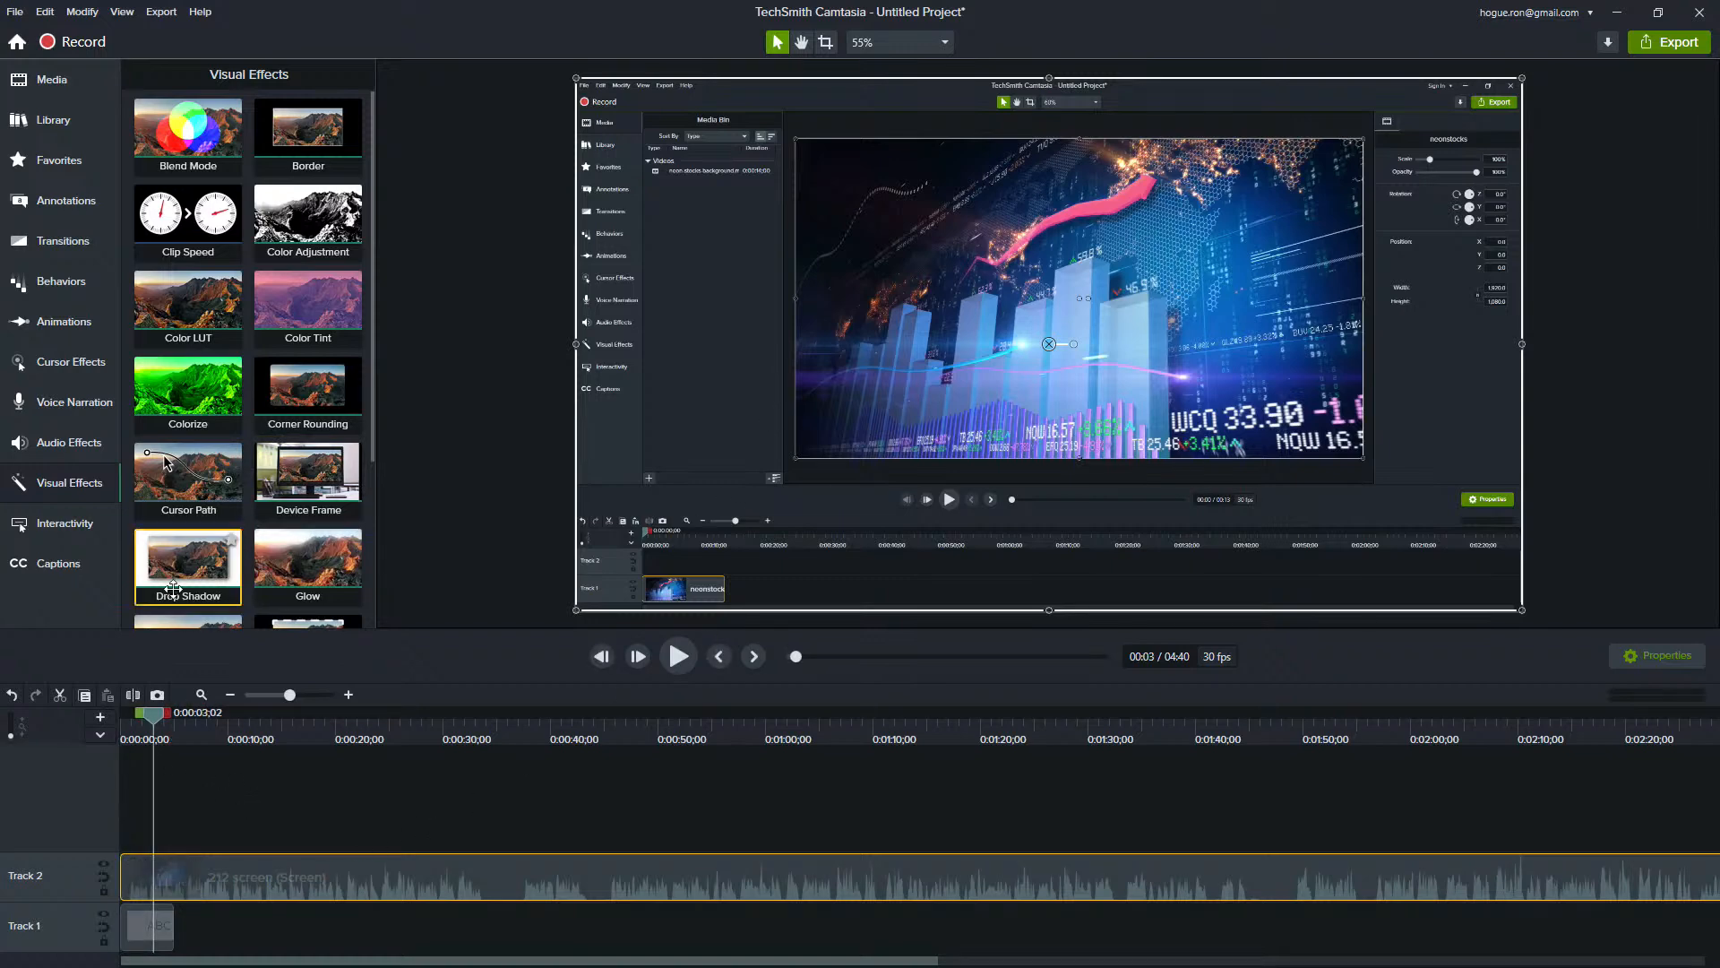
{"action": "right_click", "coordinate": [212, 493]}
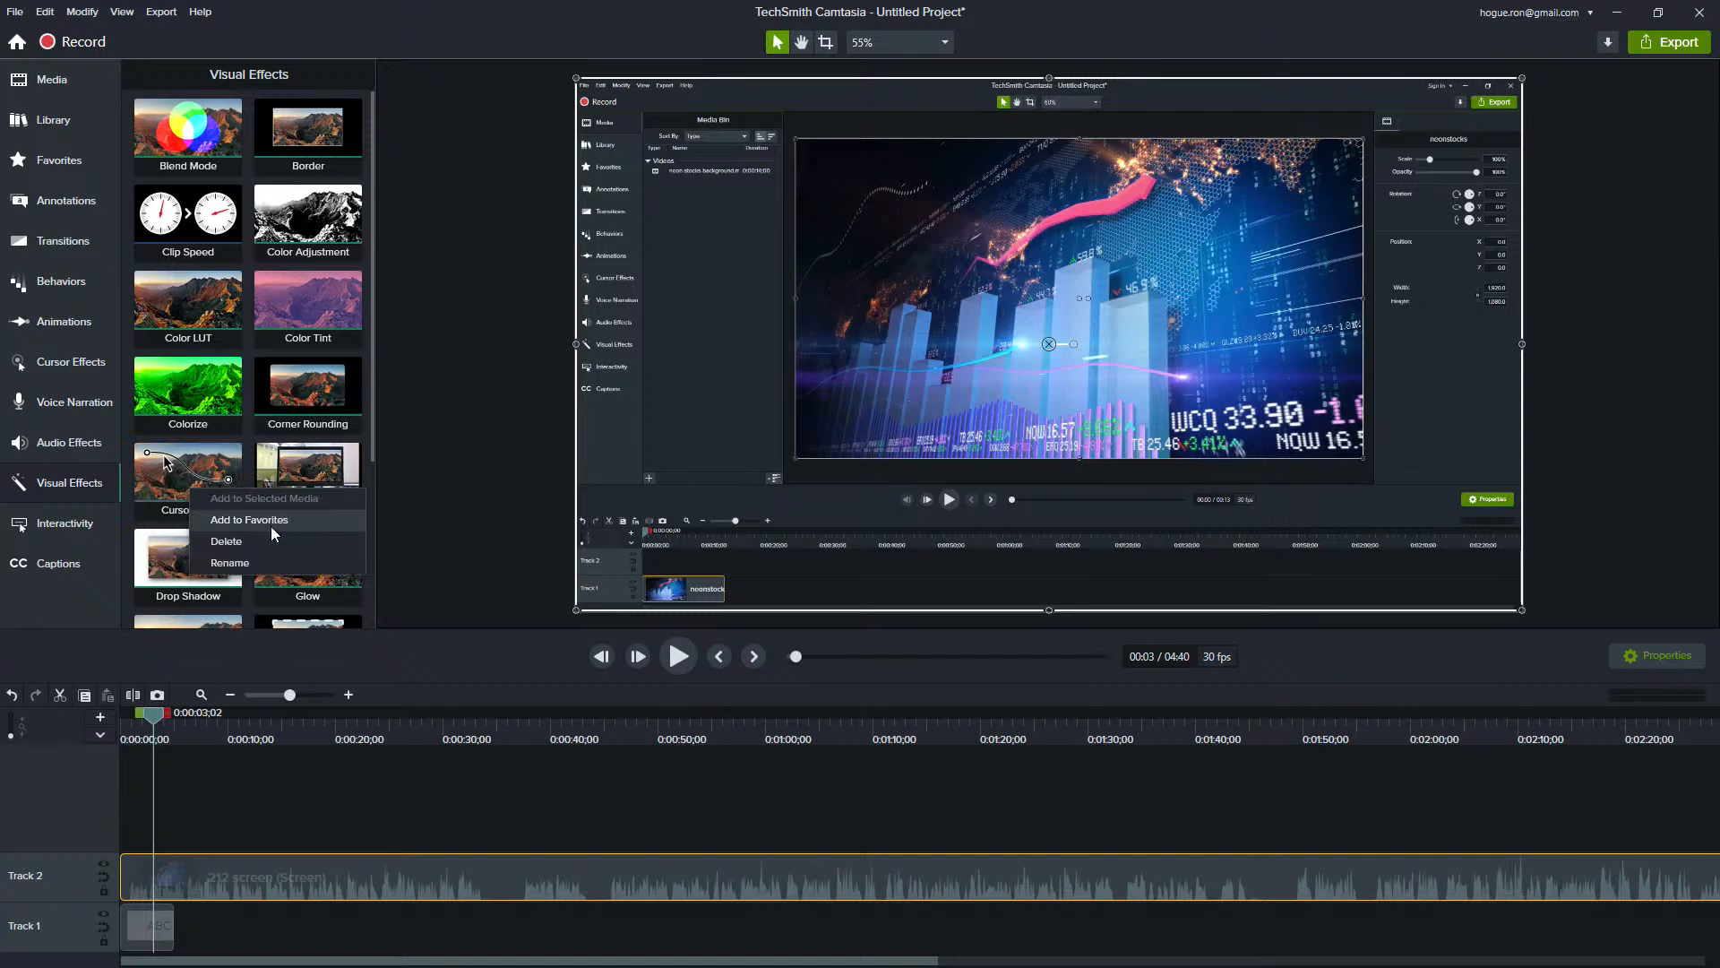
{"action": "left_click", "coordinate": [256, 808]}
{"action": "left_click", "coordinate": [148, 926]}
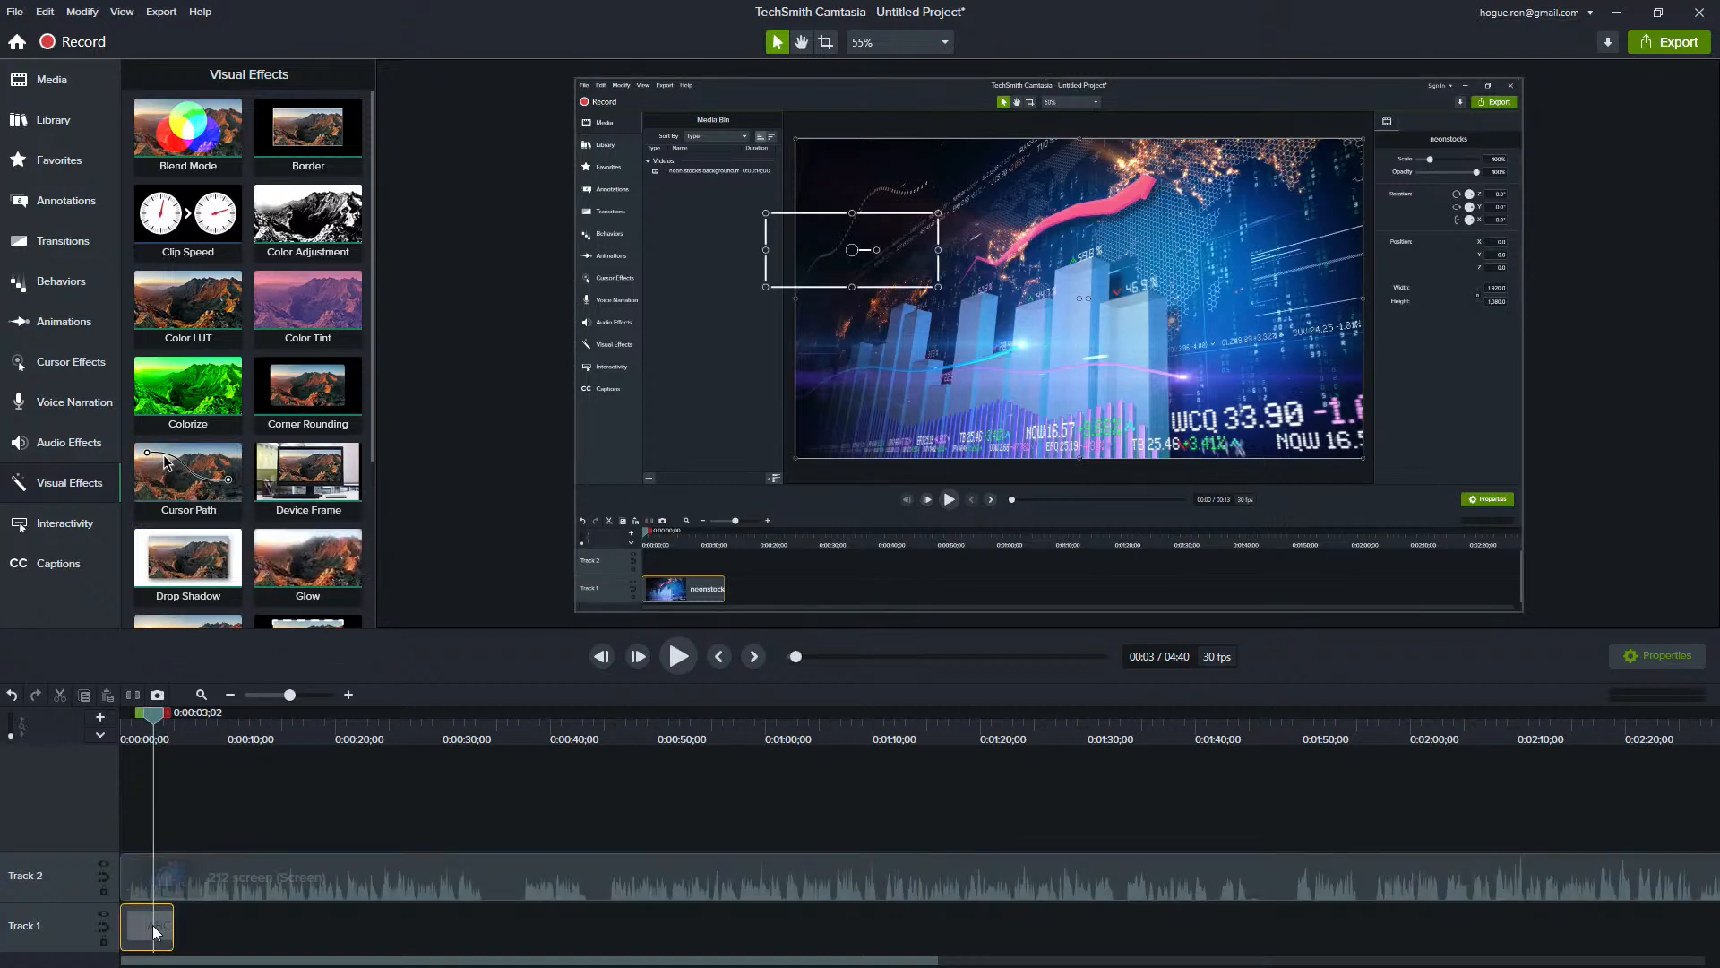
{"action": "right_click", "coordinate": [183, 489]}
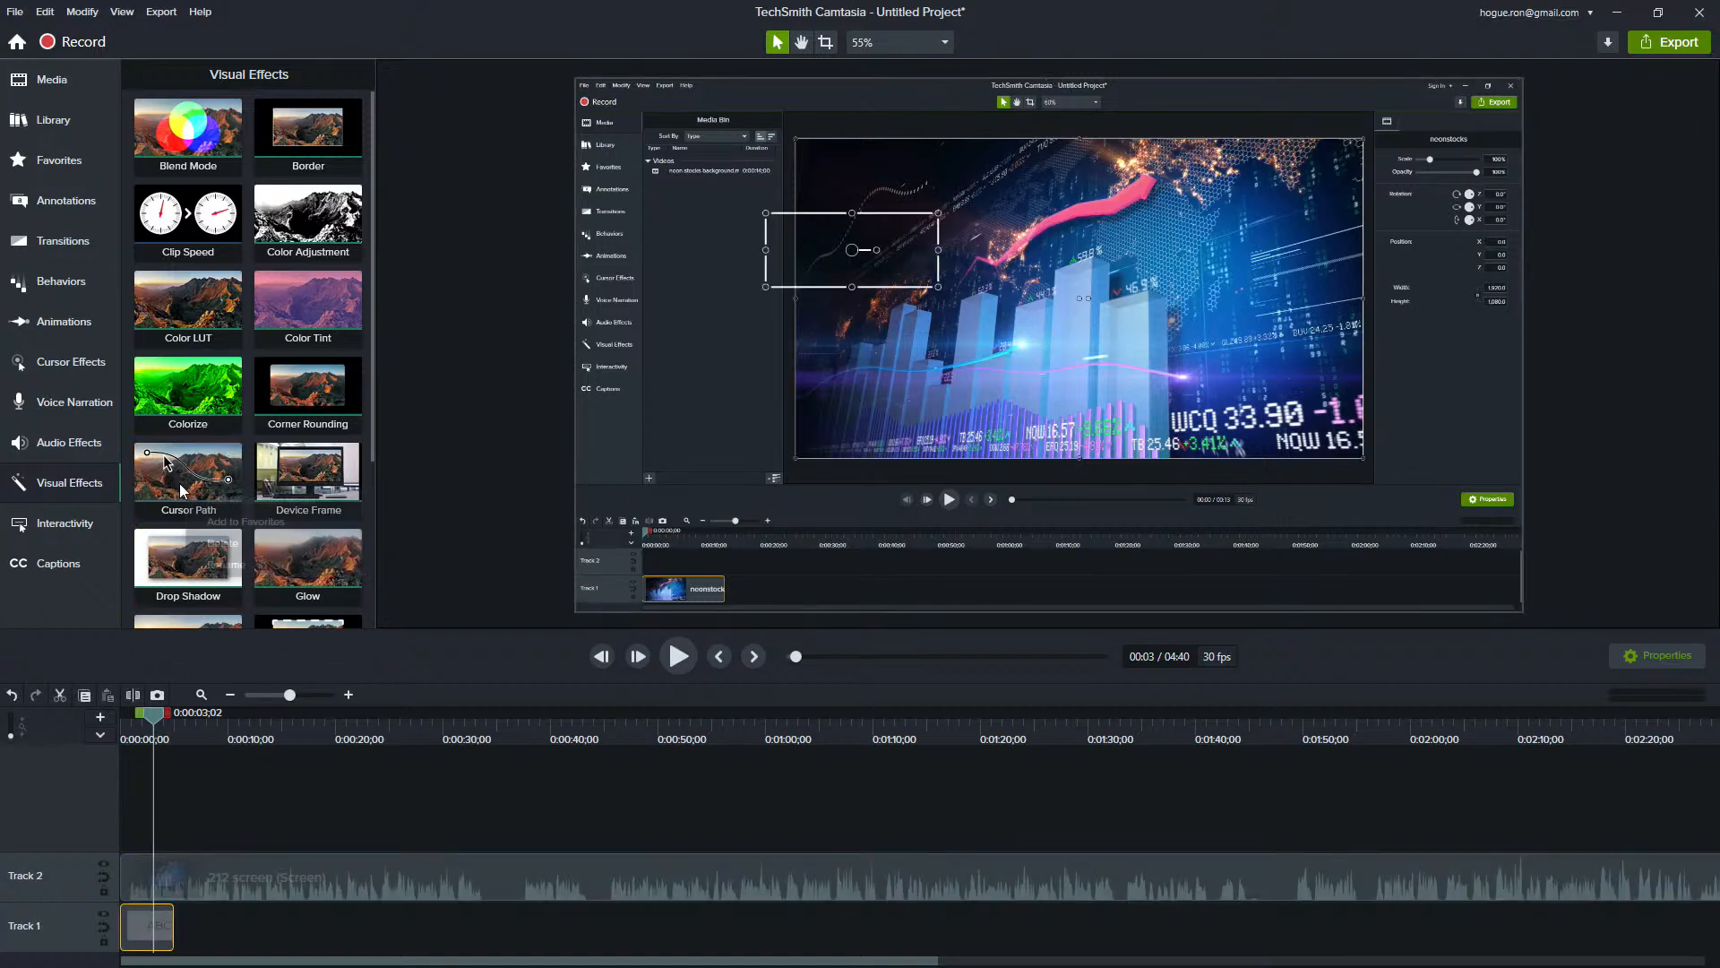
{"action": "left_click", "coordinate": [230, 797]}
- Move the 212 screen clip to Track 1 after the callout and import 212 thumbnail.png onto Track 2
{"action": "left_click_drag", "start_coordinate": [289, 874], "coordinate": [346, 927]}
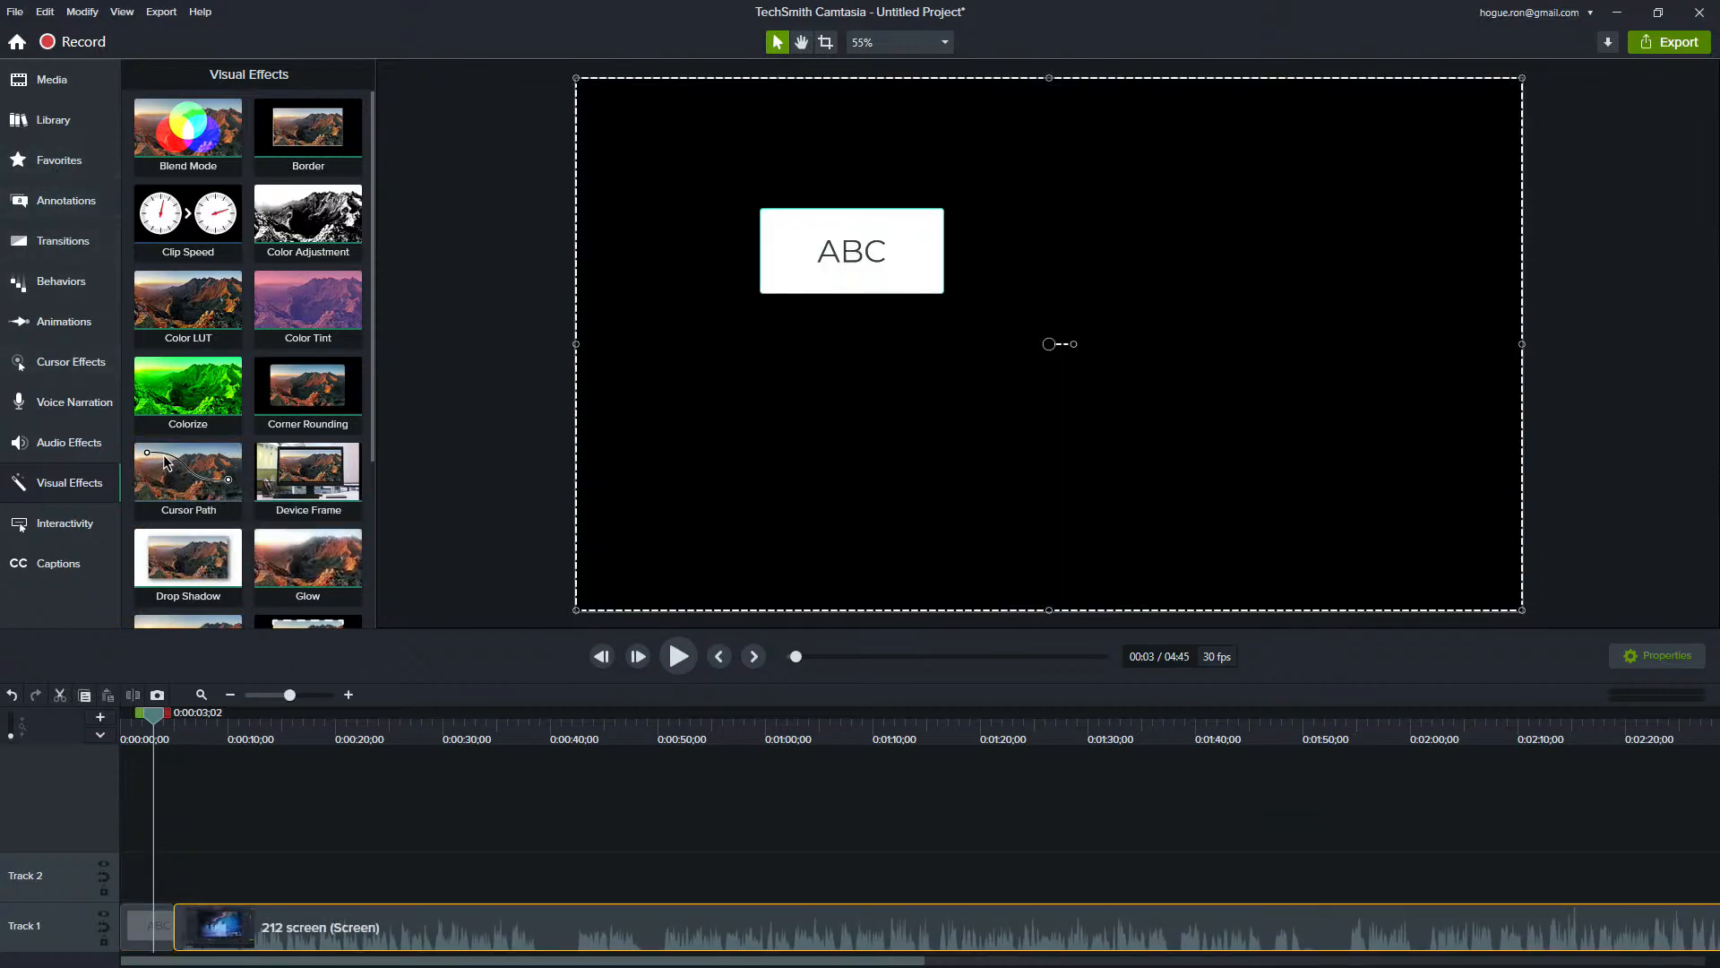
{"action": "left_click_drag", "start_coordinate": [1236, 421], "coordinate": [963, 287]}
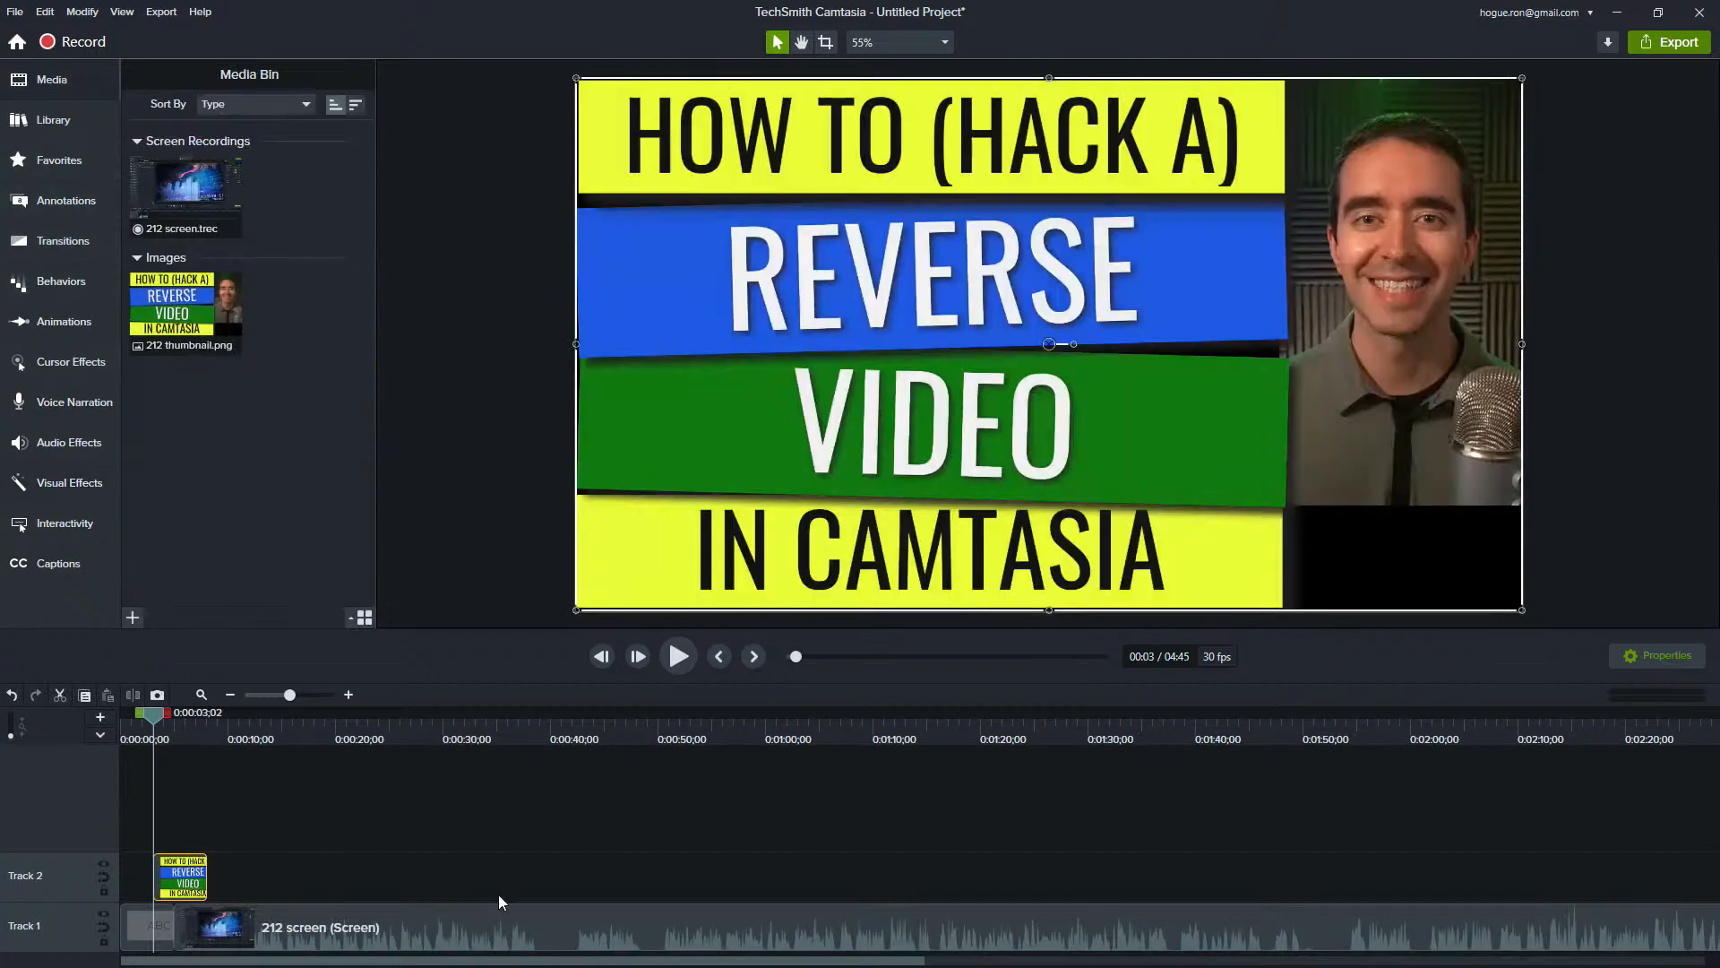
- Apply the Cursor Path visual effect to the 212 thumbnail clip with the playhead at 0:00:05;08
{"action": "left_click", "coordinate": [177, 733]}
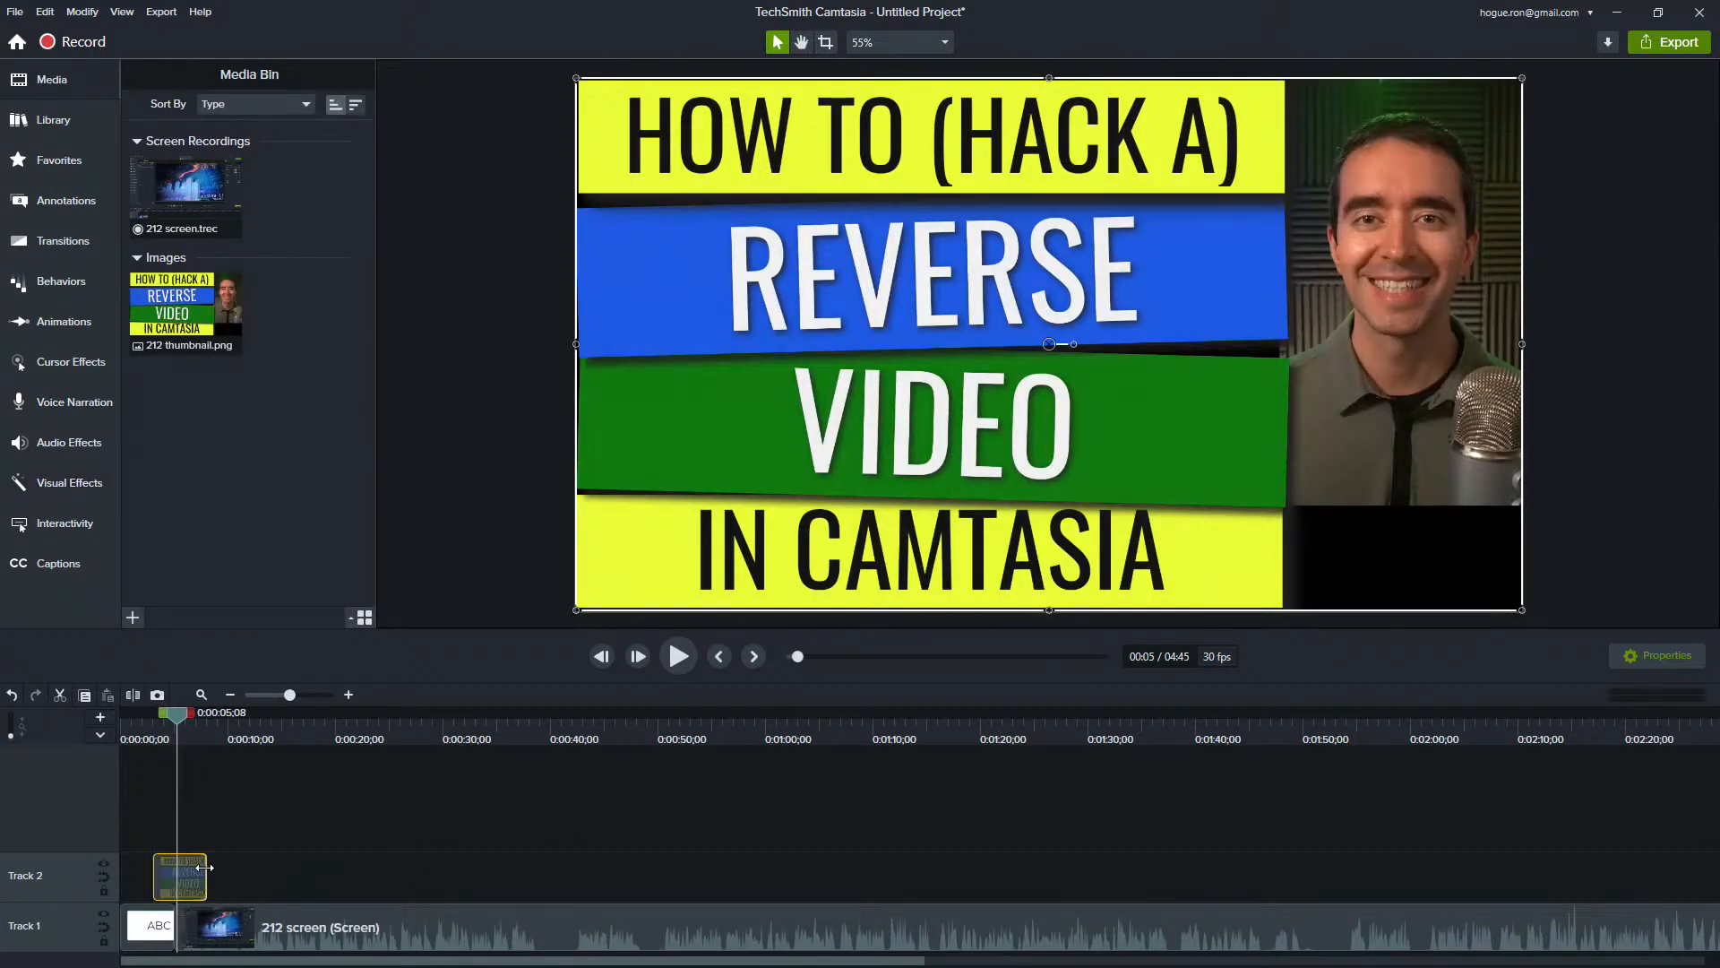
{"action": "left_click", "coordinate": [69, 360]}
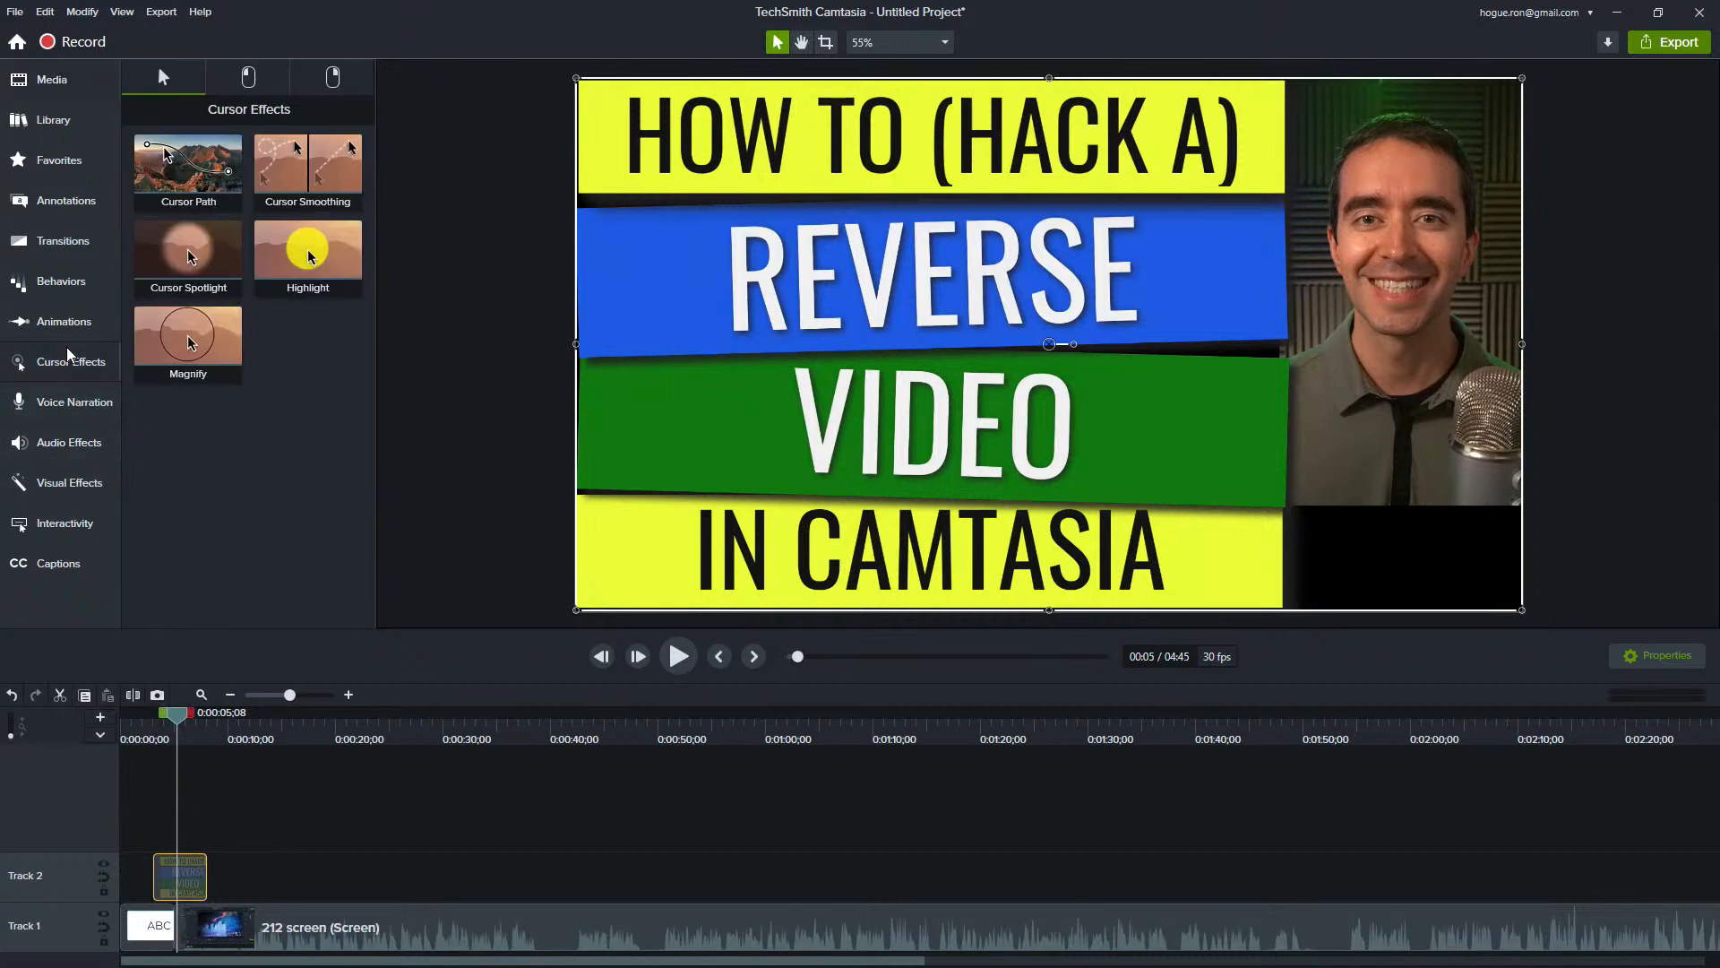
{"action": "left_click", "coordinate": [69, 482]}
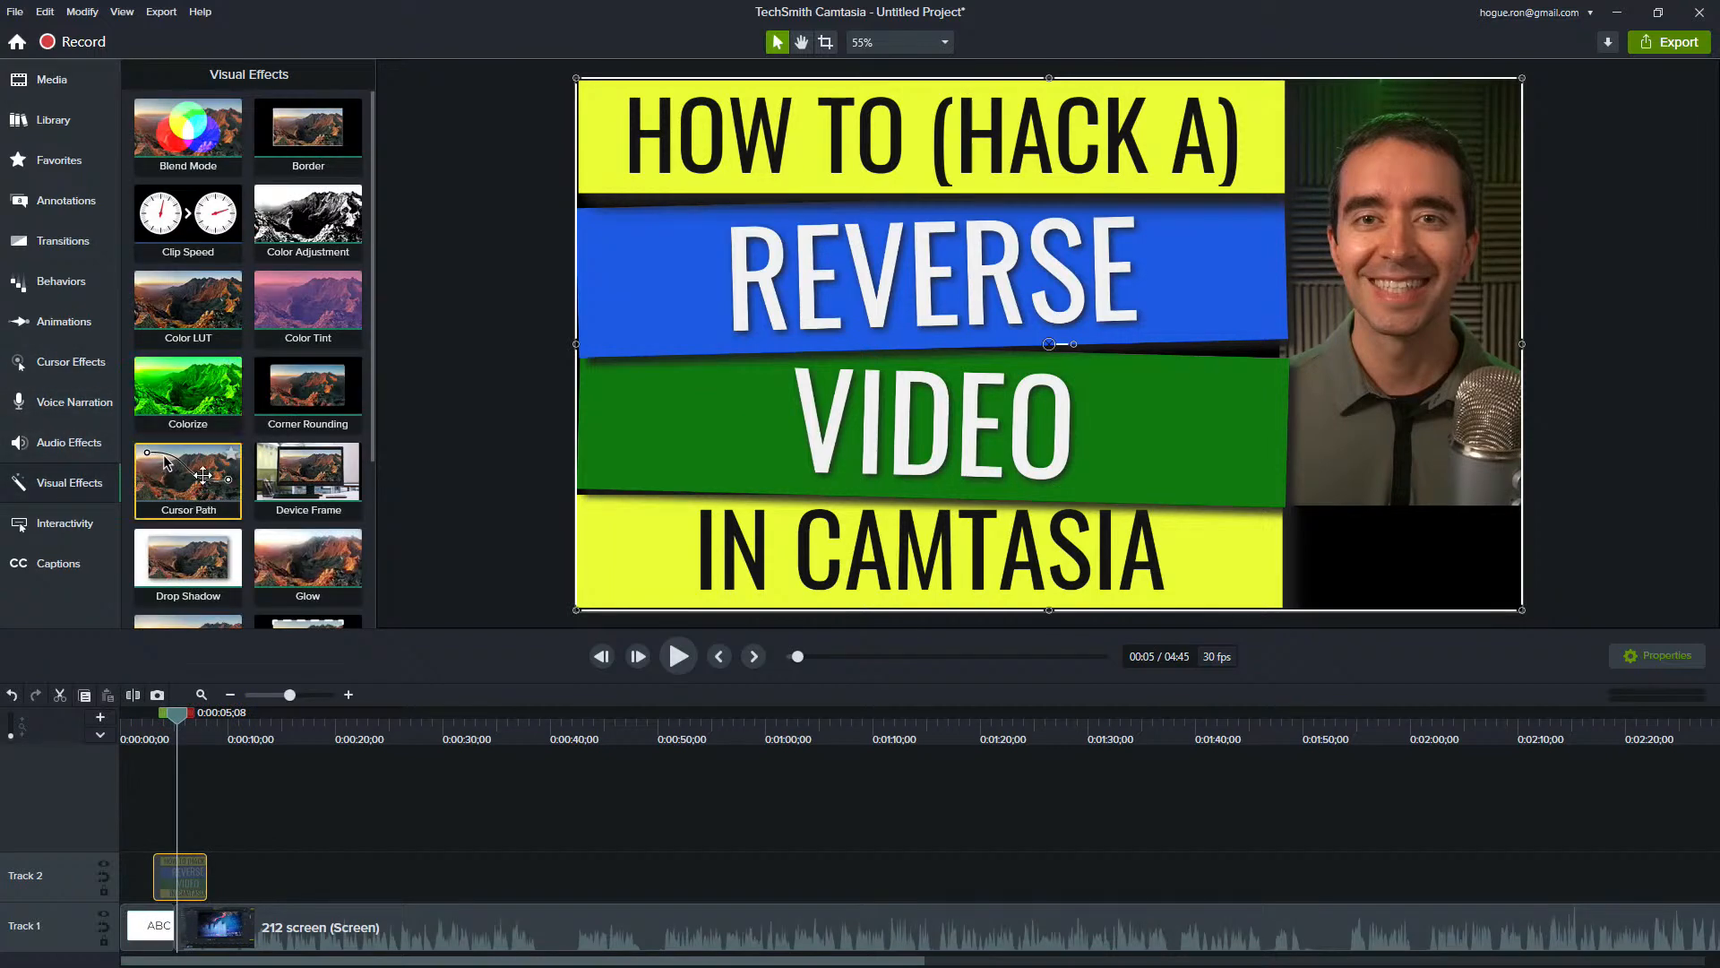
{"action": "left_click_drag", "start_coordinate": [203, 496], "coordinate": [180, 875]}
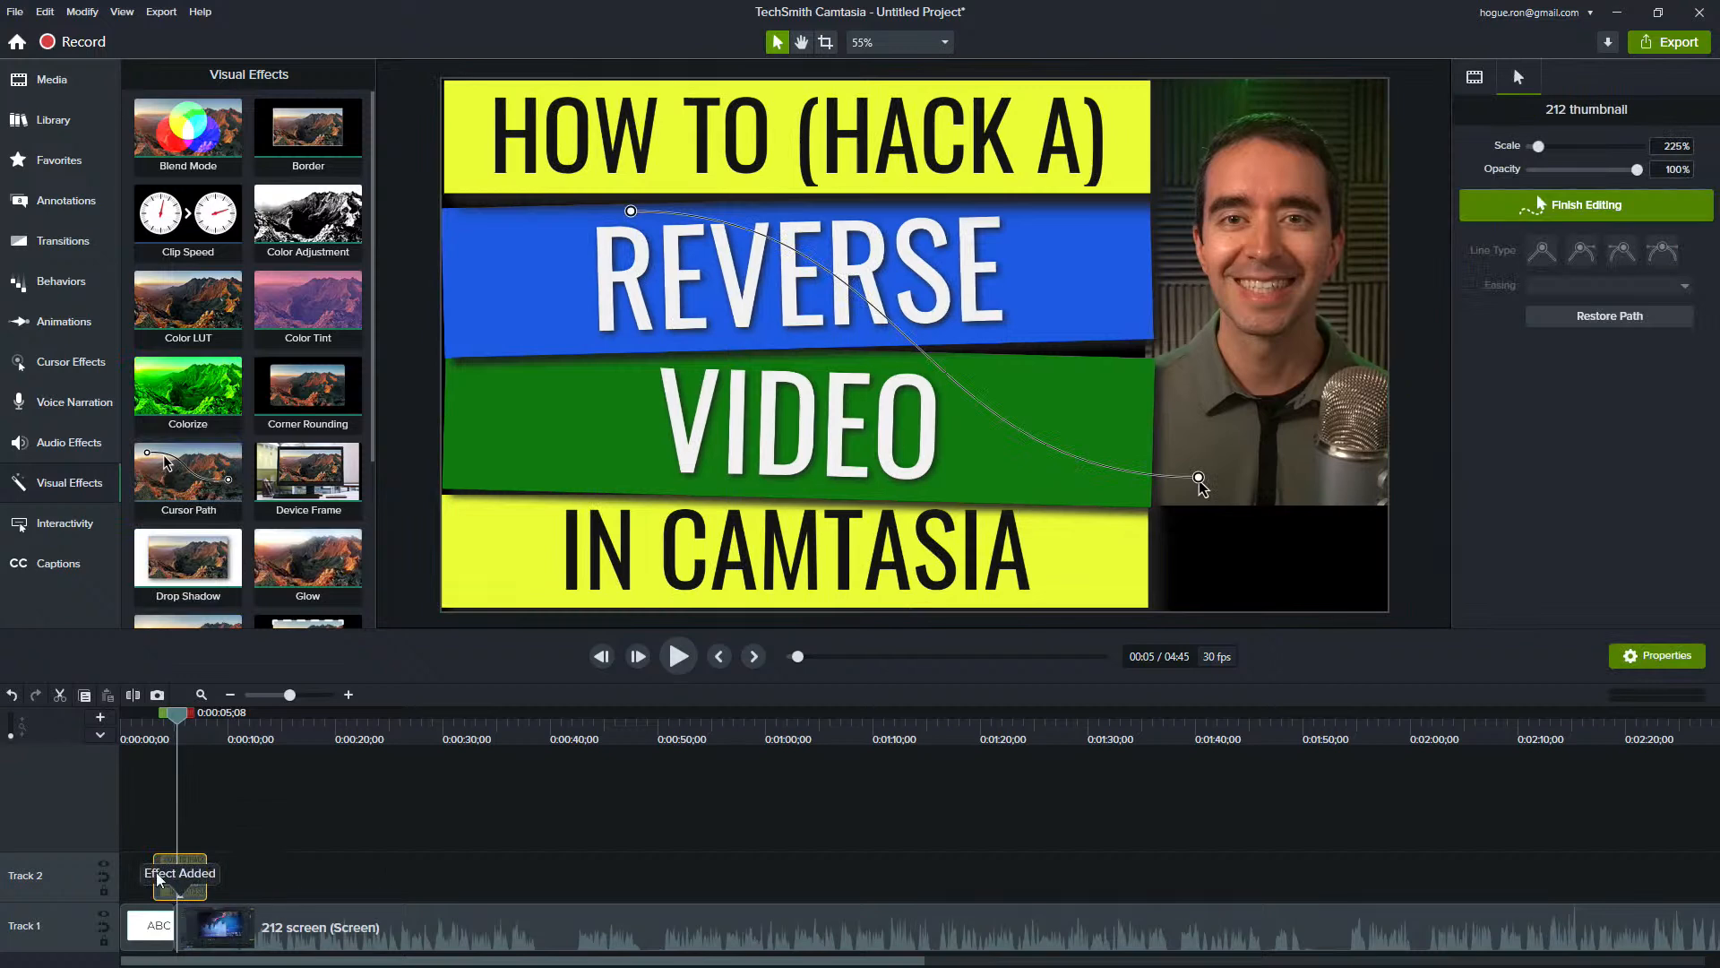
- Inspect the cursor path animation on the 212 thumbnail clip at 0:00:04;23 in an enlarged timeline
{"action": "left_click", "coordinate": [144, 741]}
{"action": "left_click", "coordinate": [172, 738]}
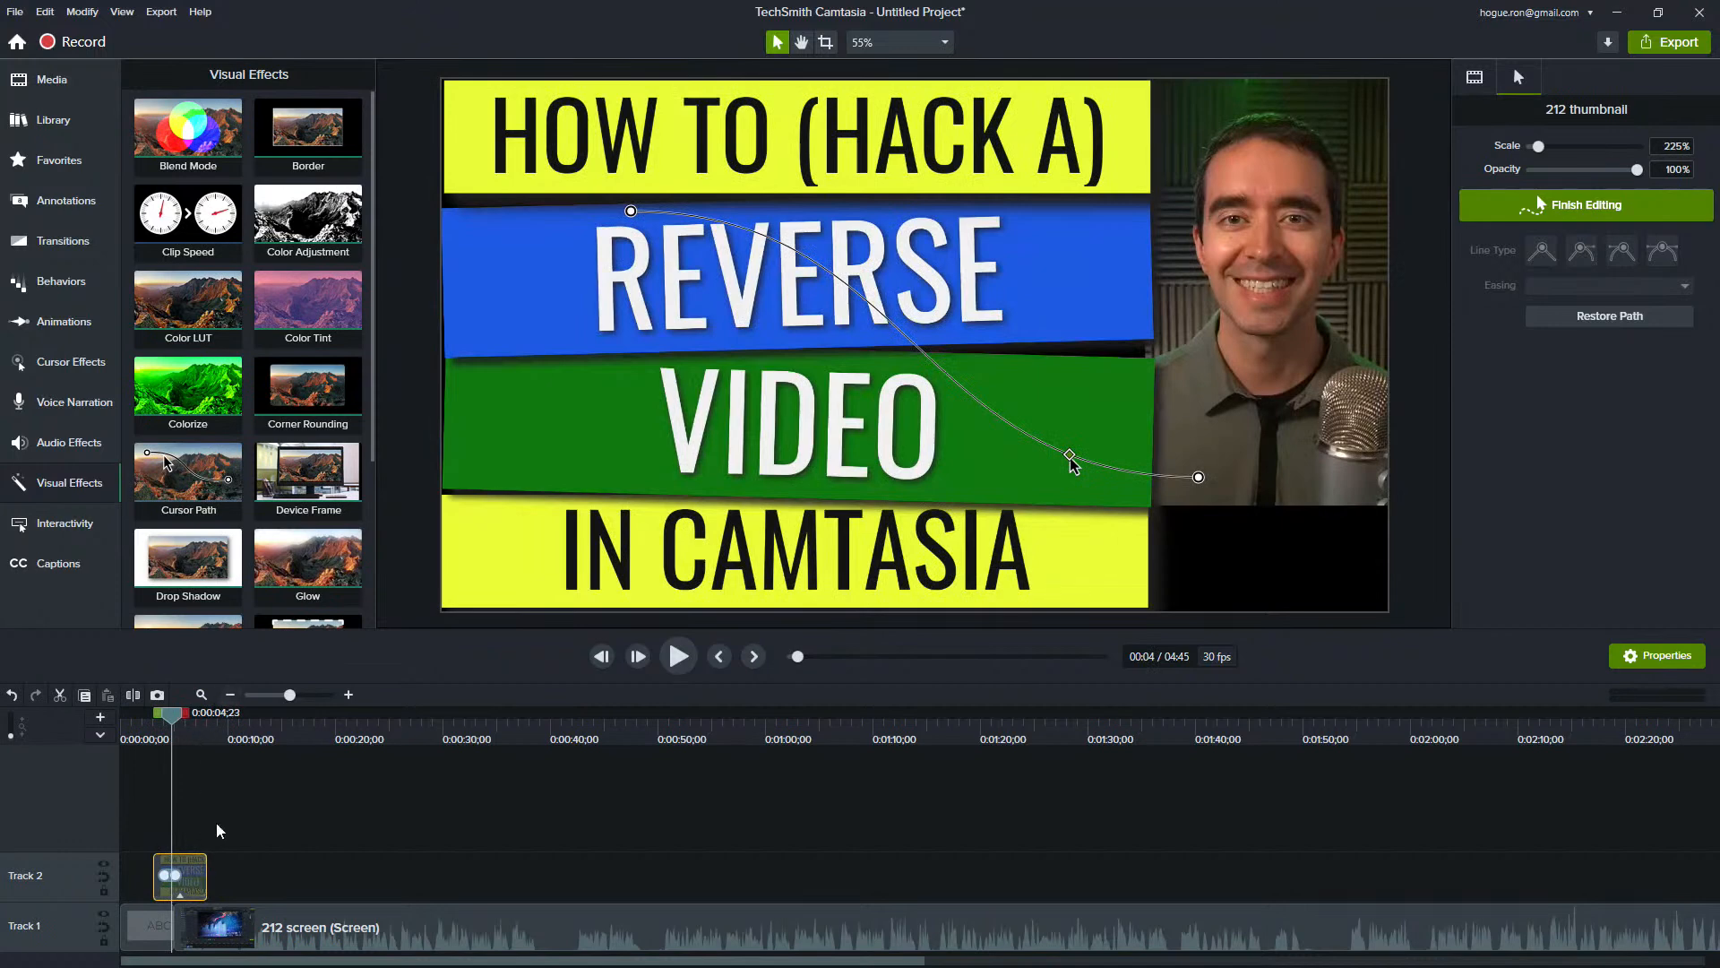
{"action": "left_click", "coordinate": [318, 695]}
{"action": "left_click_drag", "start_coordinate": [169, 962], "coordinate": [138, 964]}
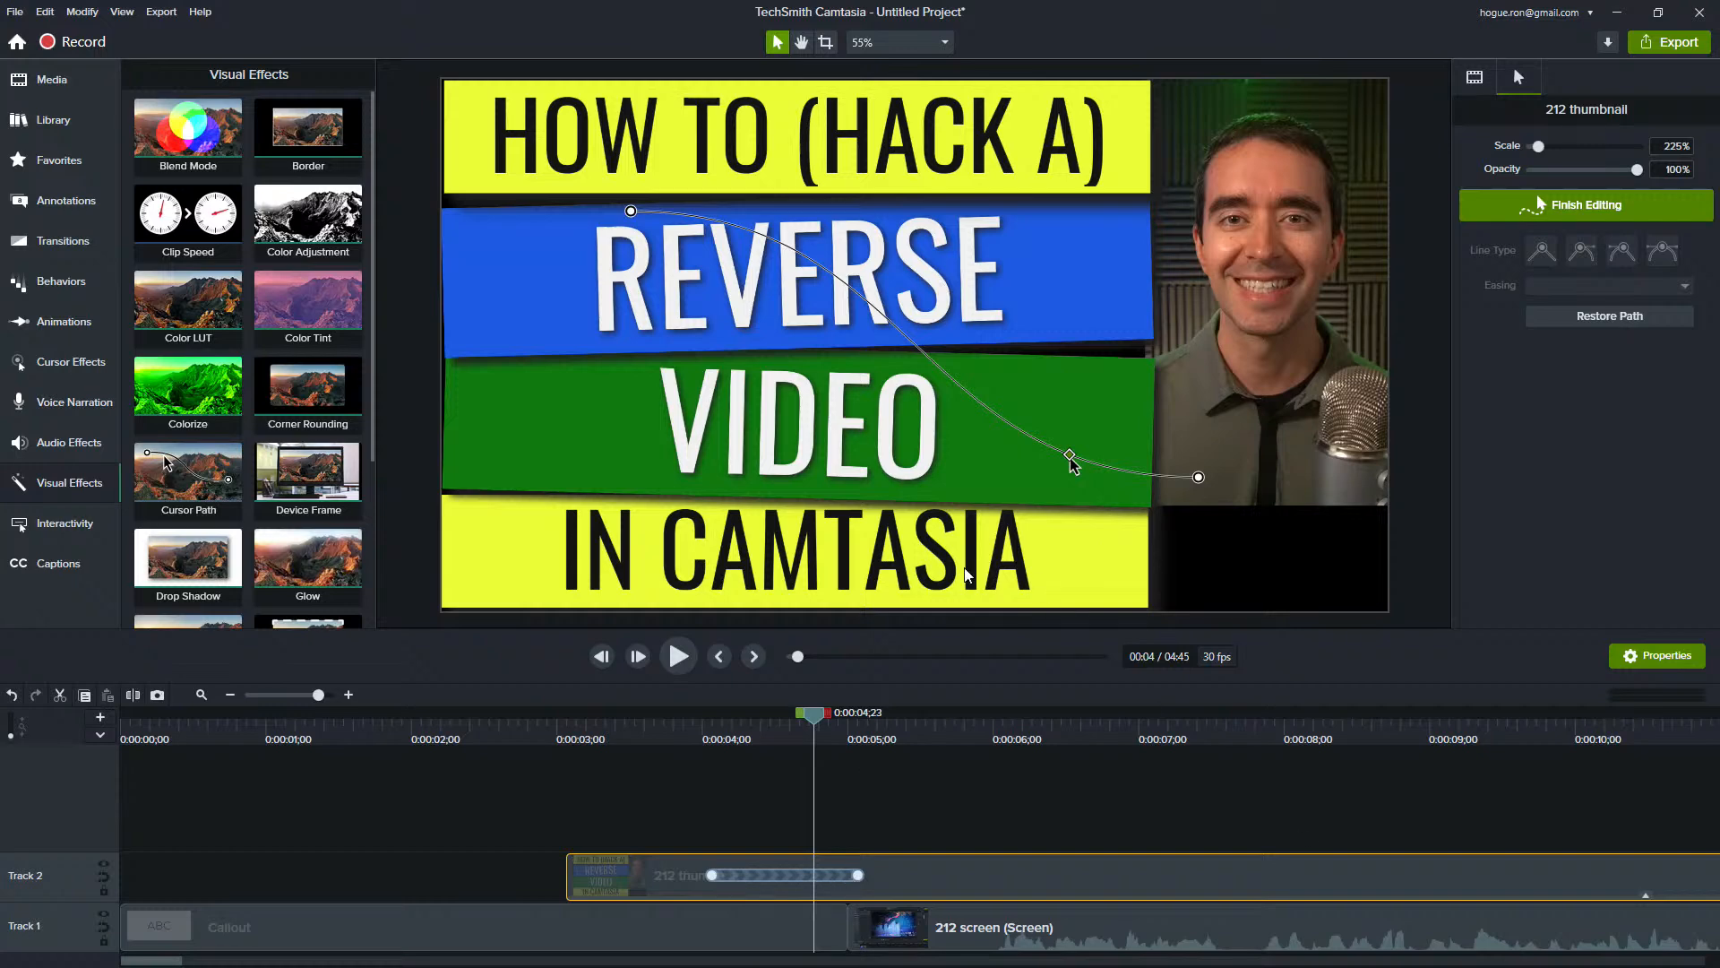
- Stretch the cursor path on the 212 thumbnail clip to end at about 0:00:10 and preview it up to 0:00:04;27
{"action": "left_click_drag", "start_coordinate": [860, 881], "coordinate": [1612, 877]}
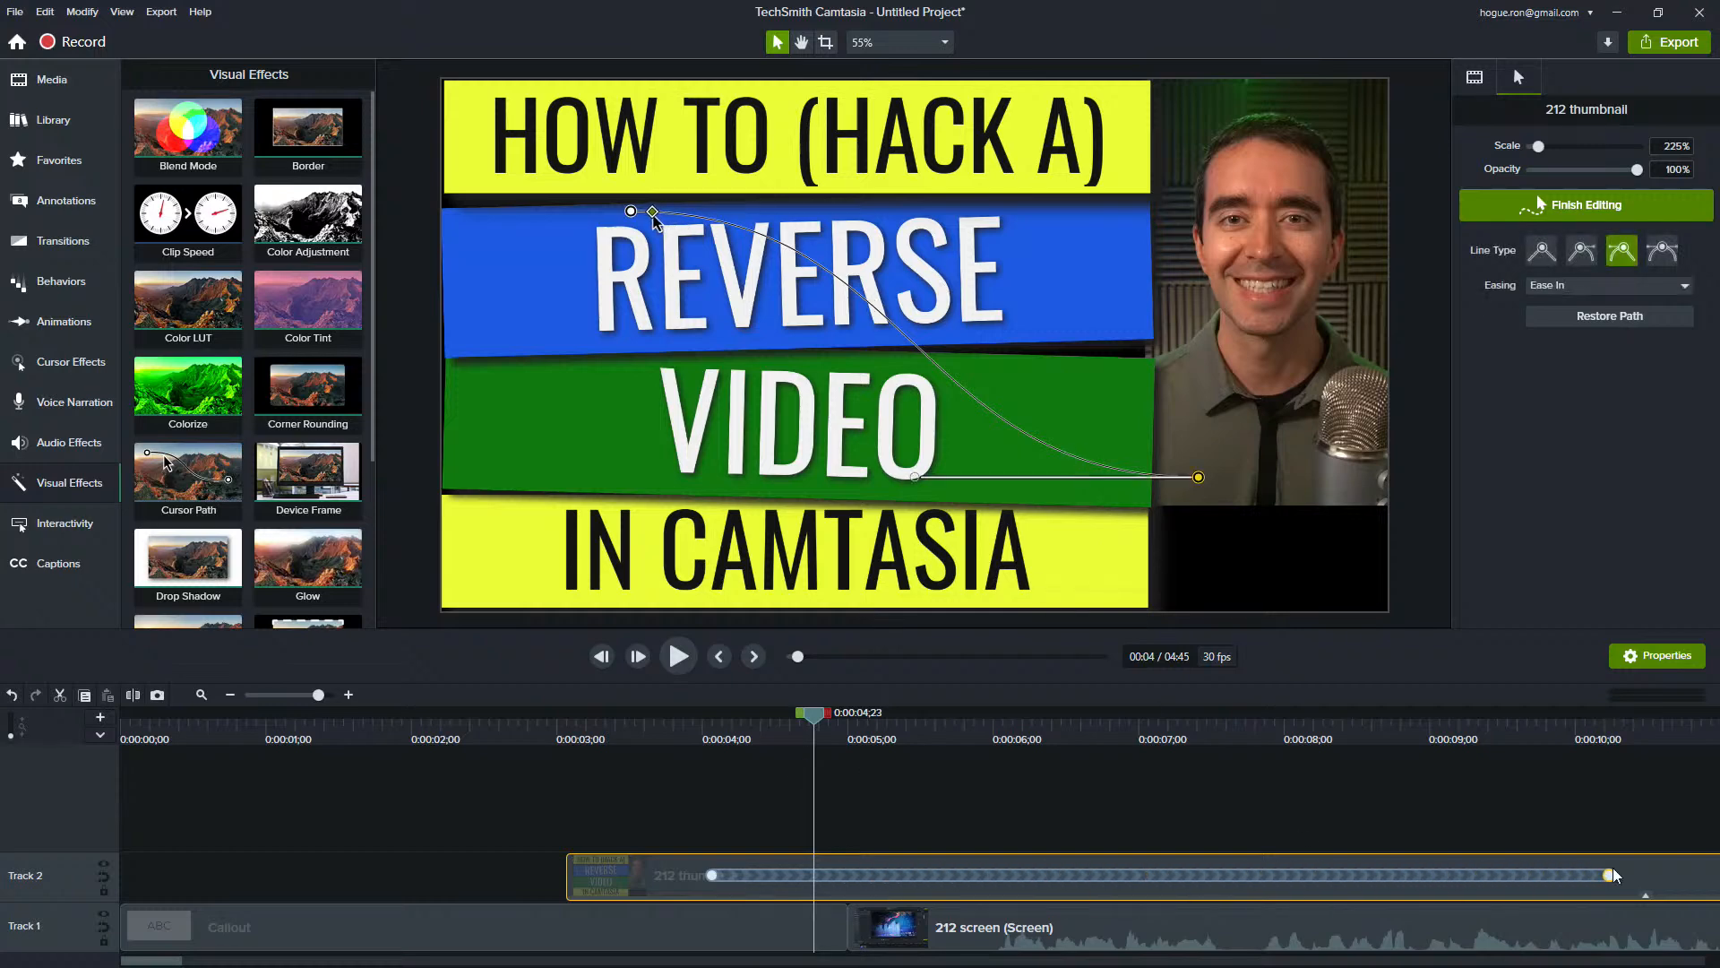
{"action": "mouse_move", "coordinate": [712, 877]}
{"action": "left_mouse_down"}
{"action": "mouse_move", "coordinate": [623, 887]}
{"action": "mouse_move", "coordinate": [773, 891]}
{"action": "mouse_move", "coordinate": [718, 891]}
{"action": "left_mouse_up"}
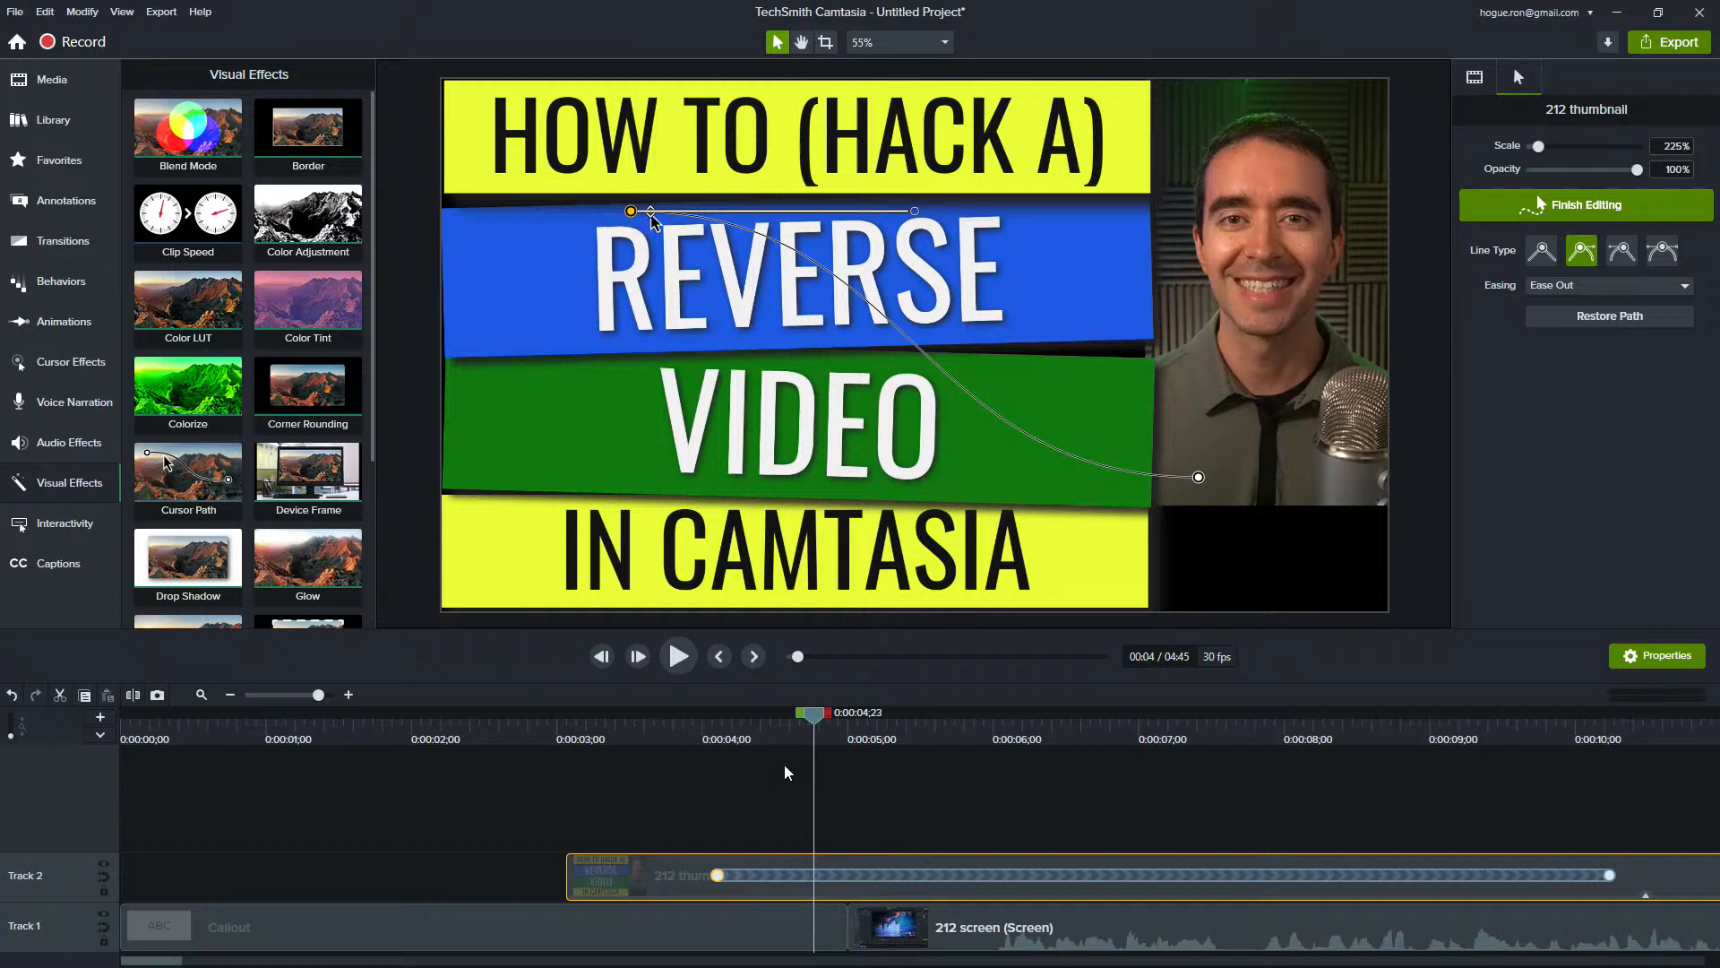
{"action": "left_click_drag", "start_coordinate": [817, 732], "coordinate": [768, 871]}
{"action": "left_click_drag", "start_coordinate": [766, 719], "coordinate": [833, 737]}
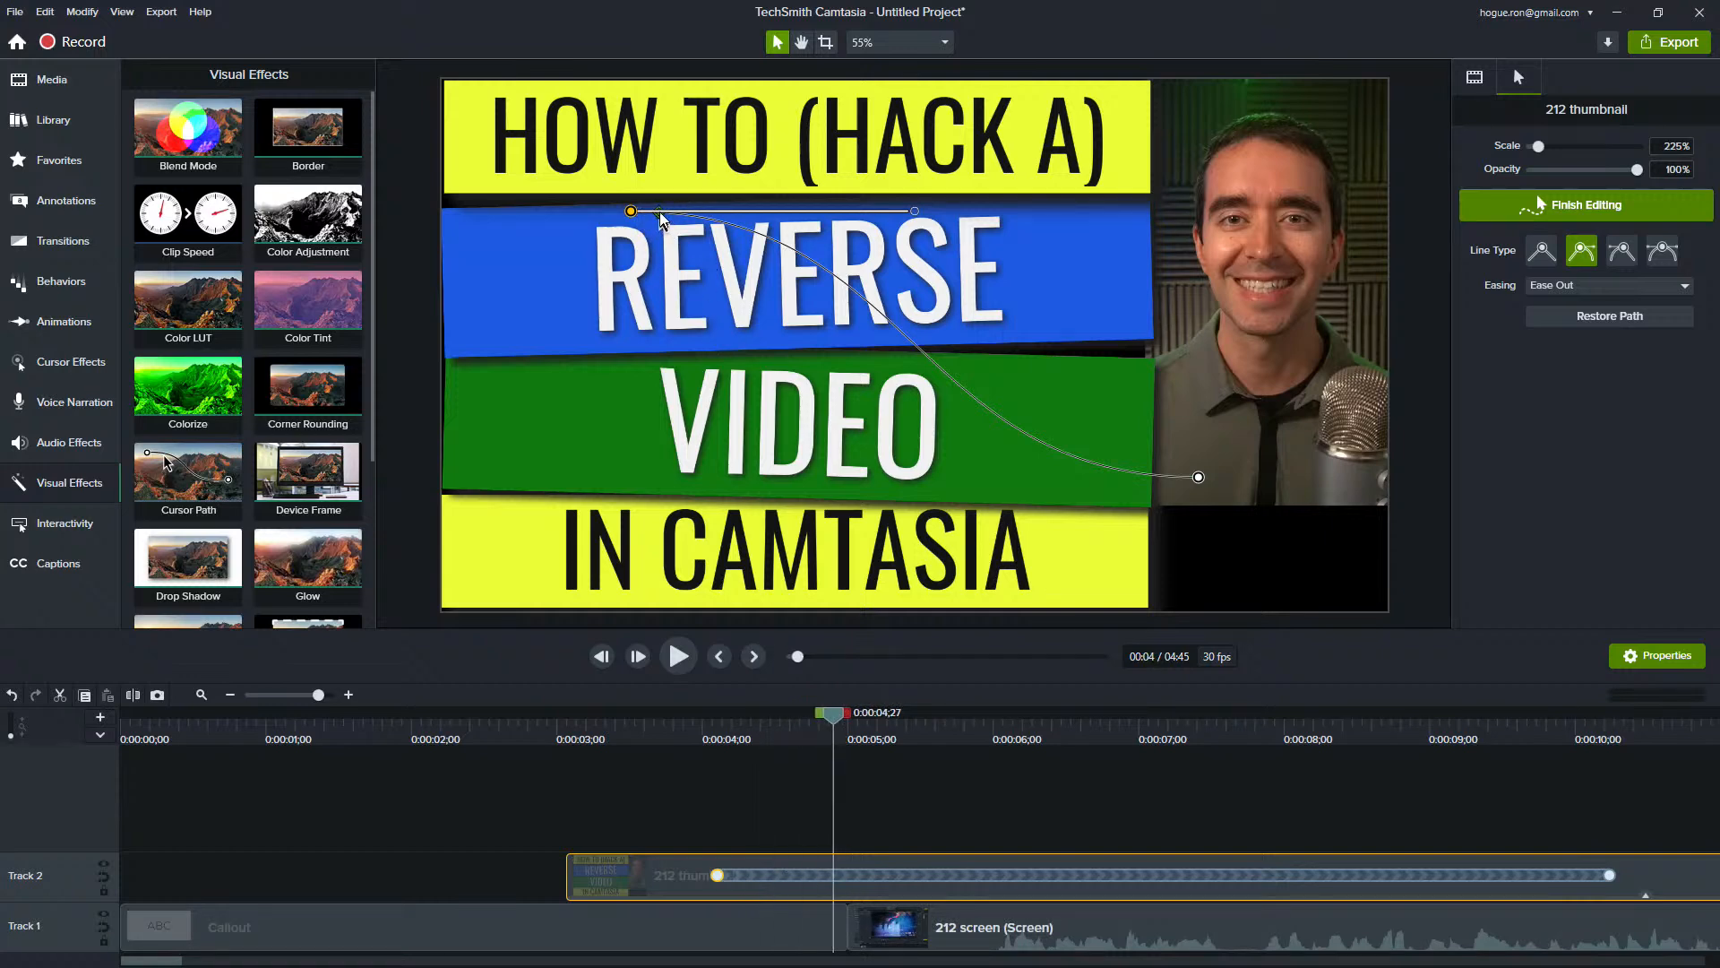
- Try the cursor at 0% opacity and restore it to 100%
{"action": "left_click", "coordinate": [639, 884]}
{"action": "left_click_drag", "start_coordinate": [1637, 169], "coordinate": [1465, 170]}
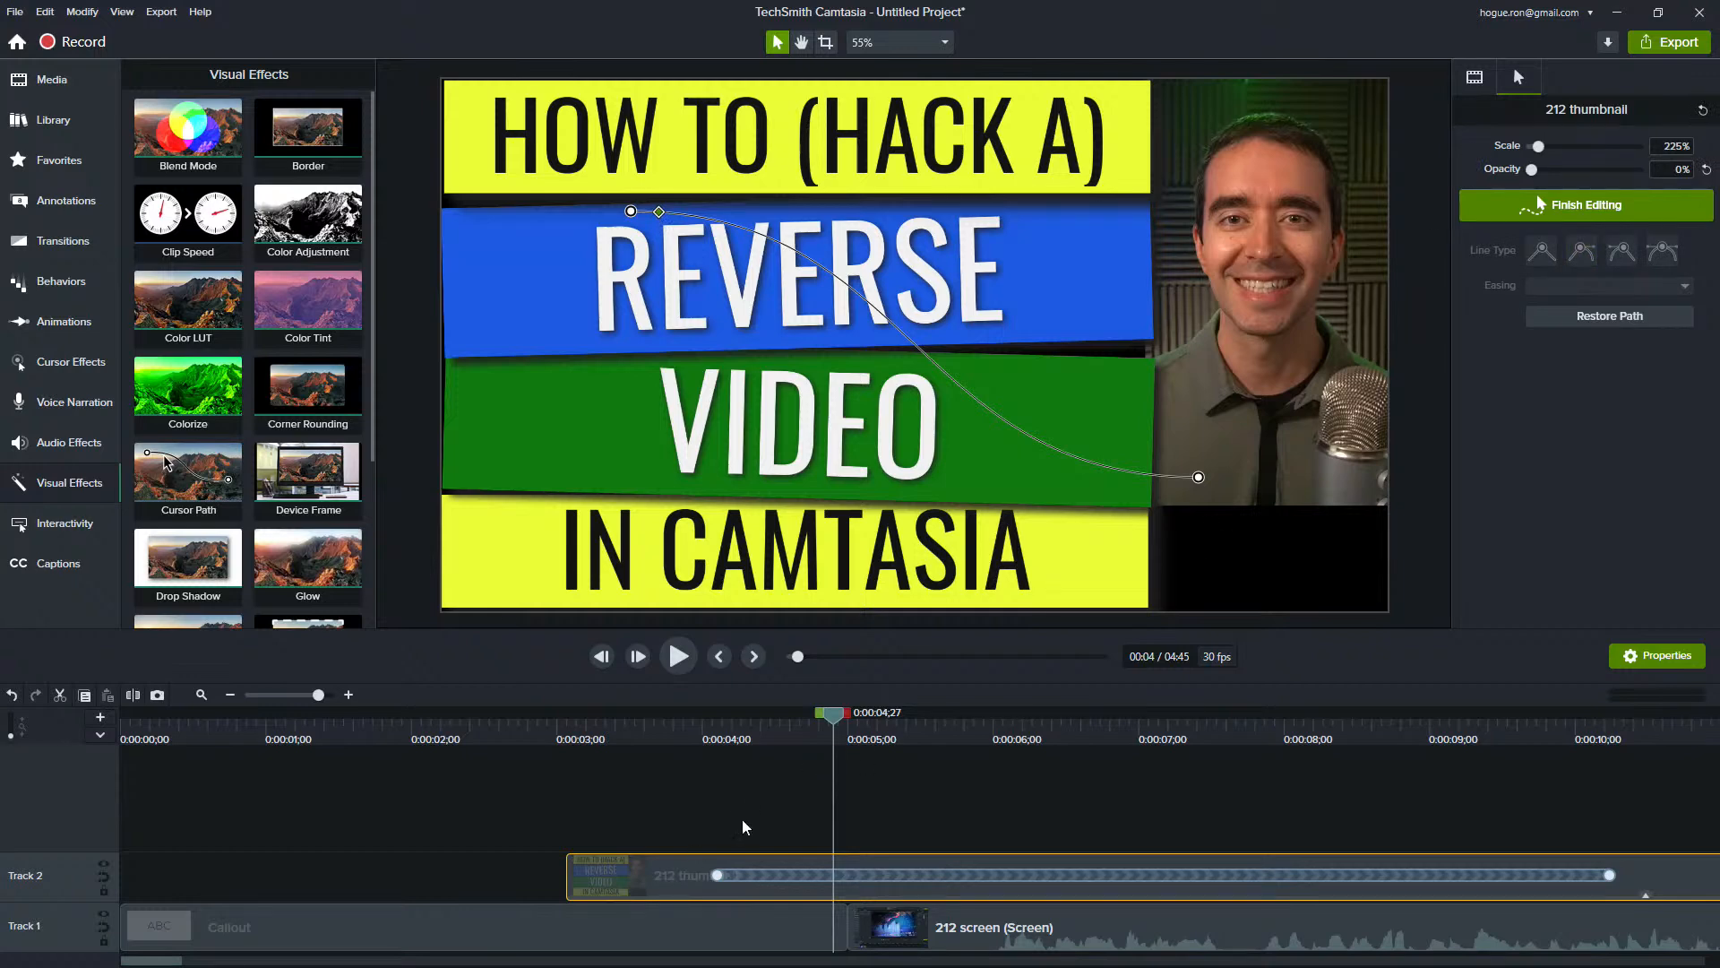
{"action": "left_click_drag", "start_coordinate": [1534, 170], "coordinate": [1637, 170]}
- Set the 212 thumbnail image's own opacity to 0% and move its clip to the start of Track 2
{"action": "left_click", "coordinate": [1476, 78]}
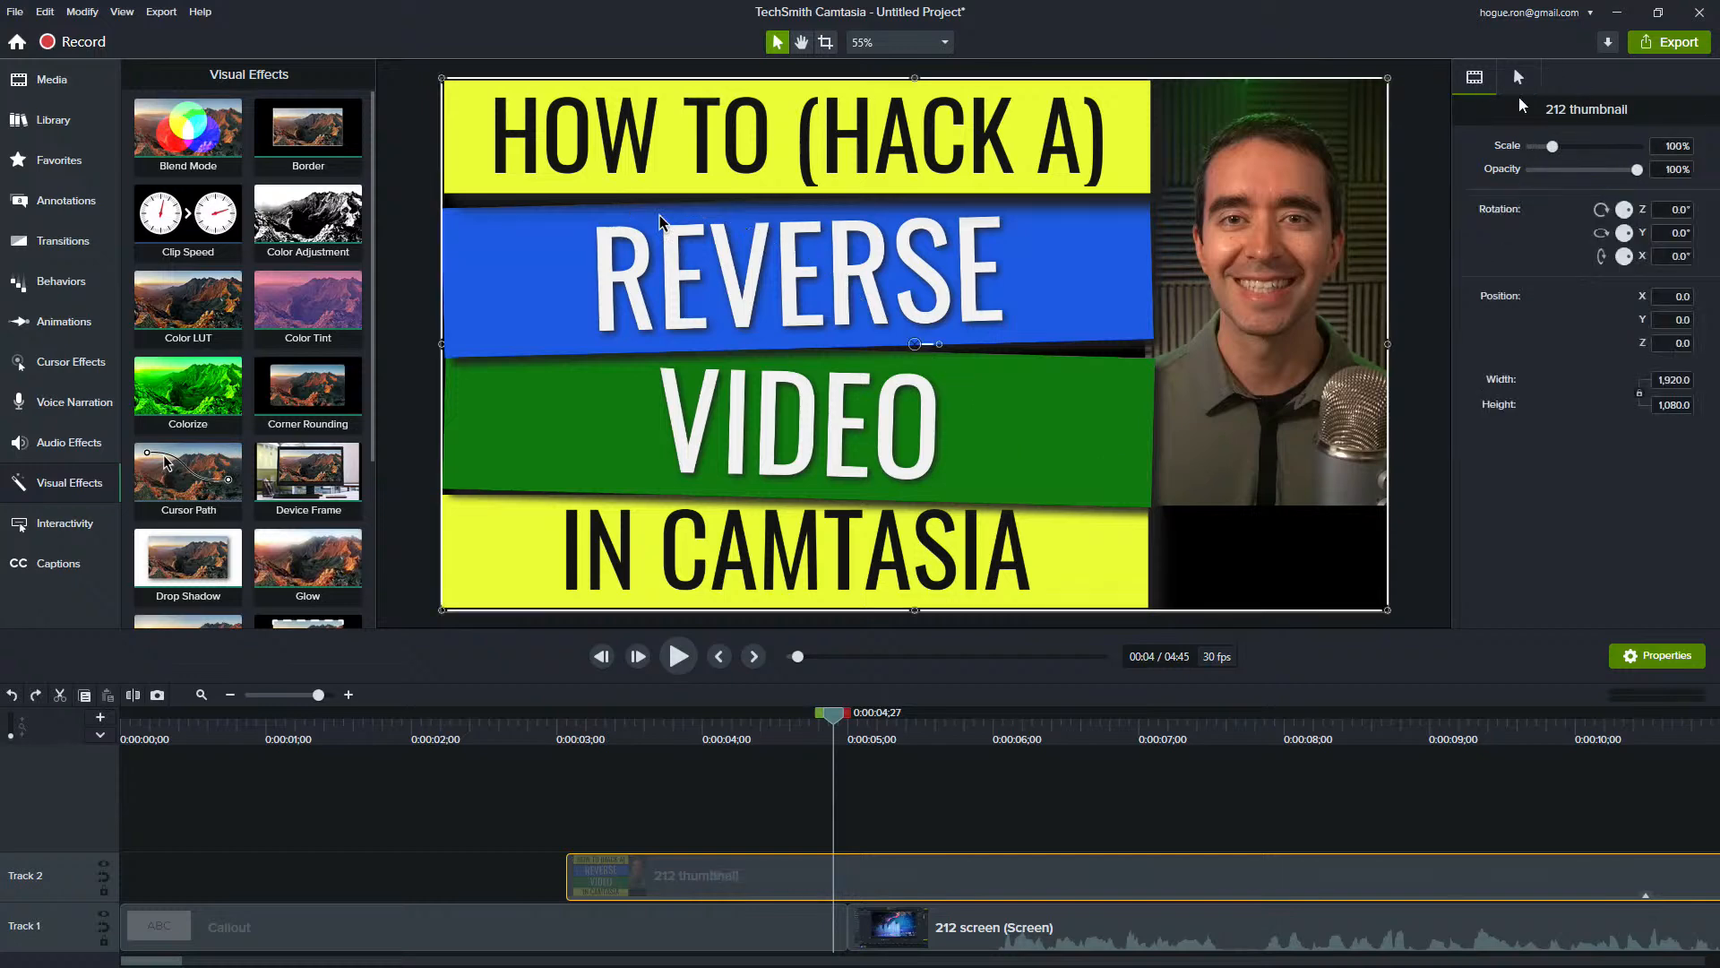
{"action": "left_click_drag", "start_coordinate": [1637, 170], "coordinate": [1434, 181]}
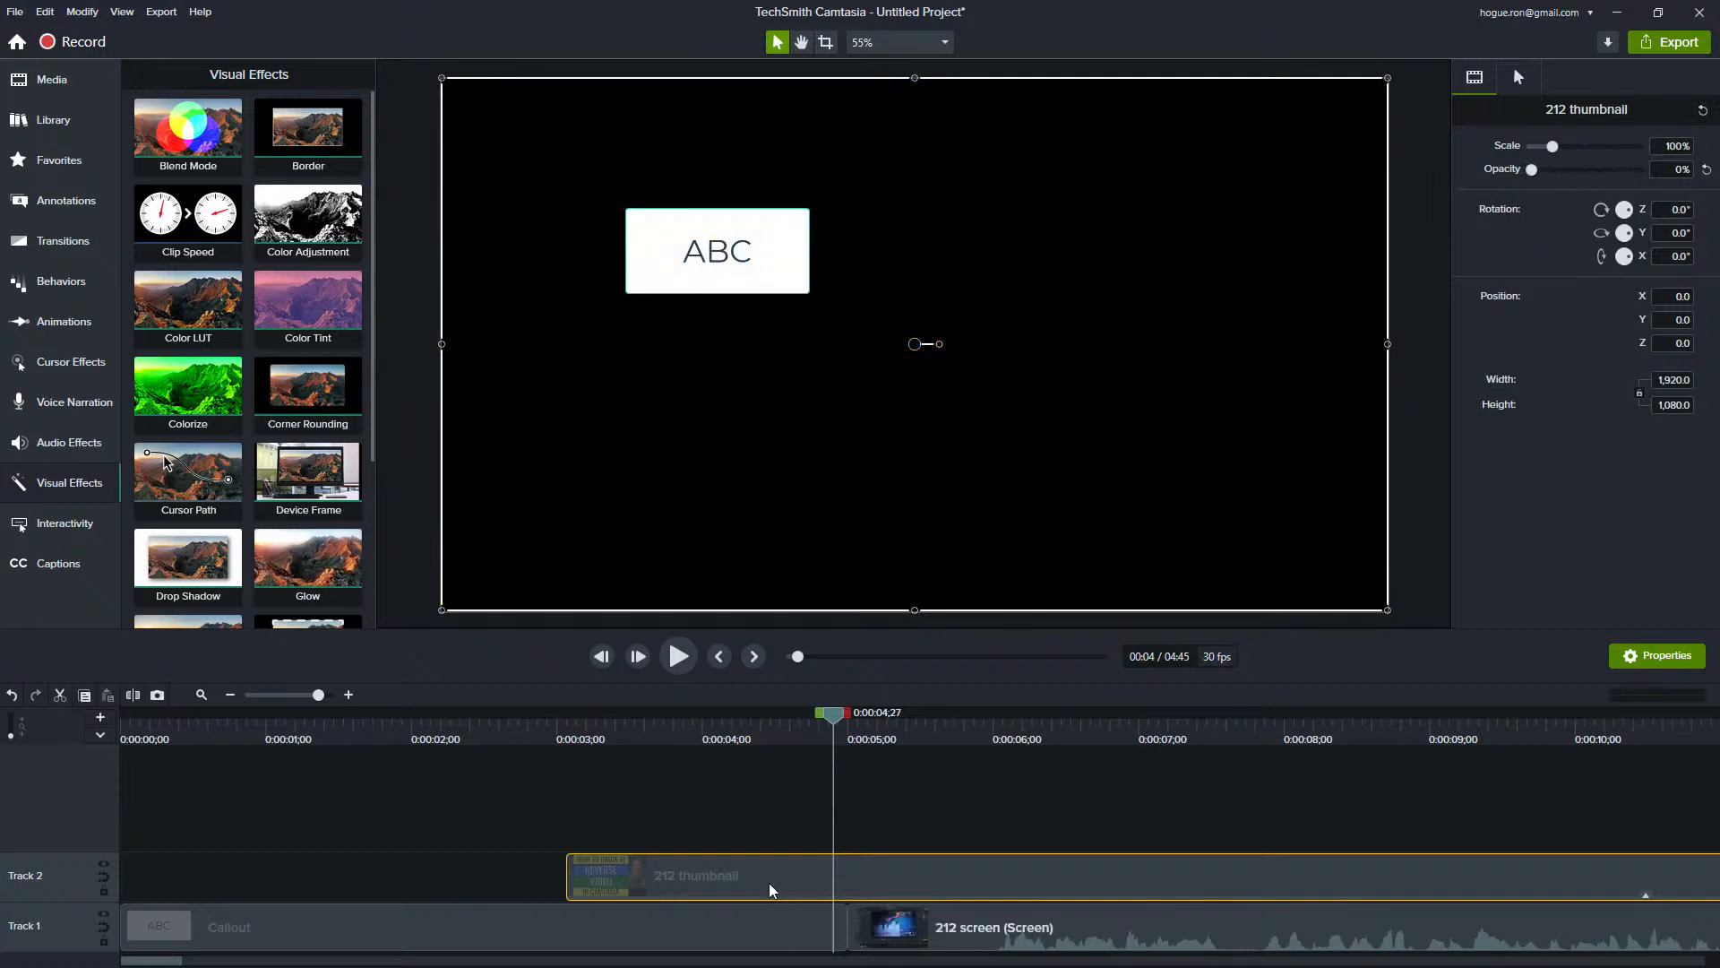
{"action": "left_click_drag", "start_coordinate": [771, 890], "coordinate": [336, 892]}
- Delete the callout and the 212 screen recording from Track 1
{"action": "left_click", "coordinate": [390, 948]}
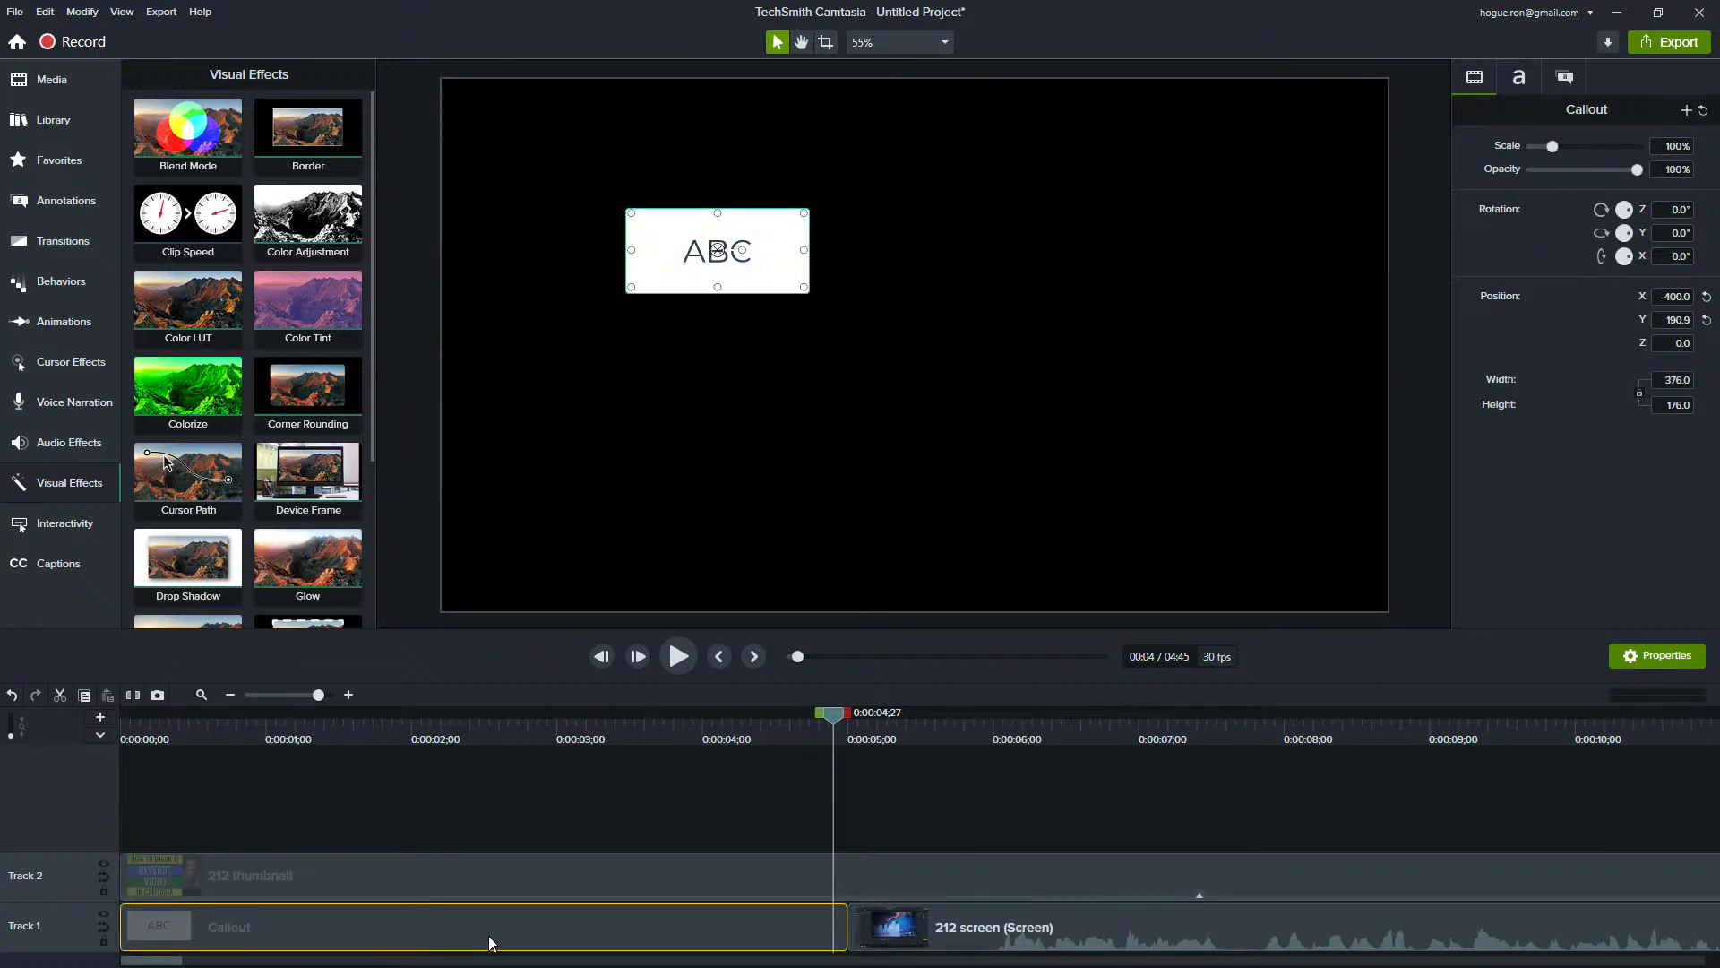
{"action": "key", "text": "Delete"}
{"action": "left_click", "coordinate": [925, 926]}
{"action": "key", "text": "Delete"}
- Set the playhead to 0:00:02;21, expand the 212 thumbnail clip's effects and open its cursor path for editing
{"action": "left_click", "coordinate": [688, 726]}
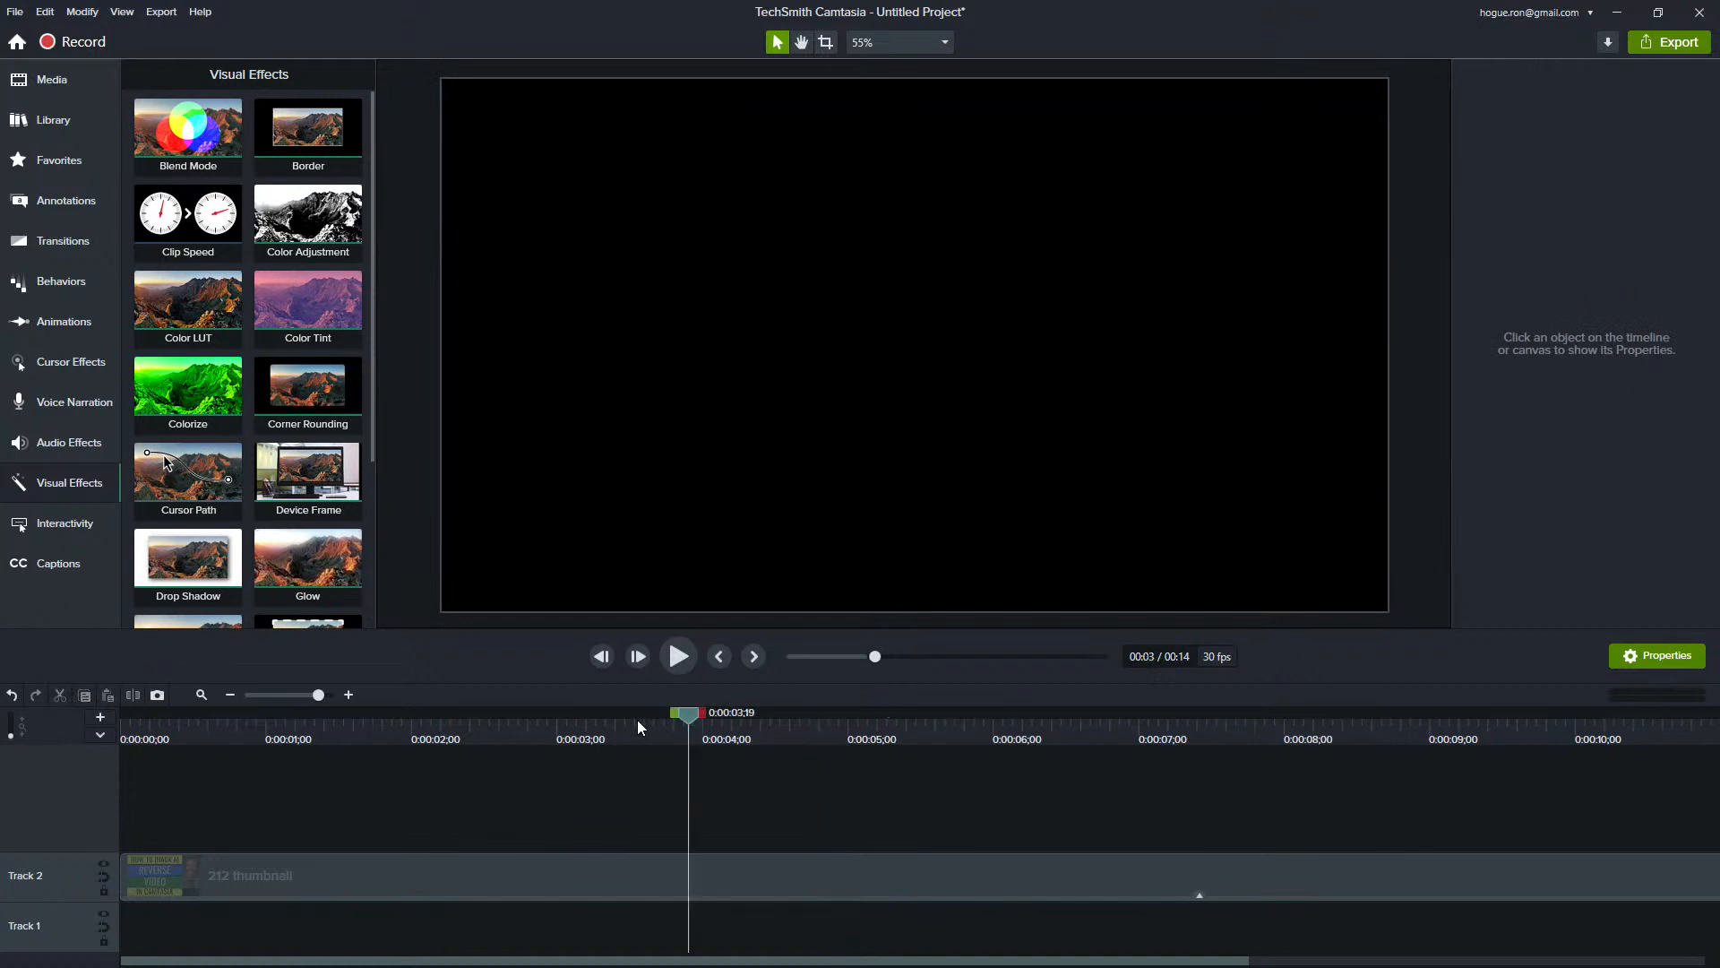
{"action": "left_click", "coordinate": [513, 728]}
{"action": "left_click", "coordinate": [600, 873]}
{"action": "left_click_drag", "start_coordinate": [1187, 891], "coordinate": [1203, 901]}
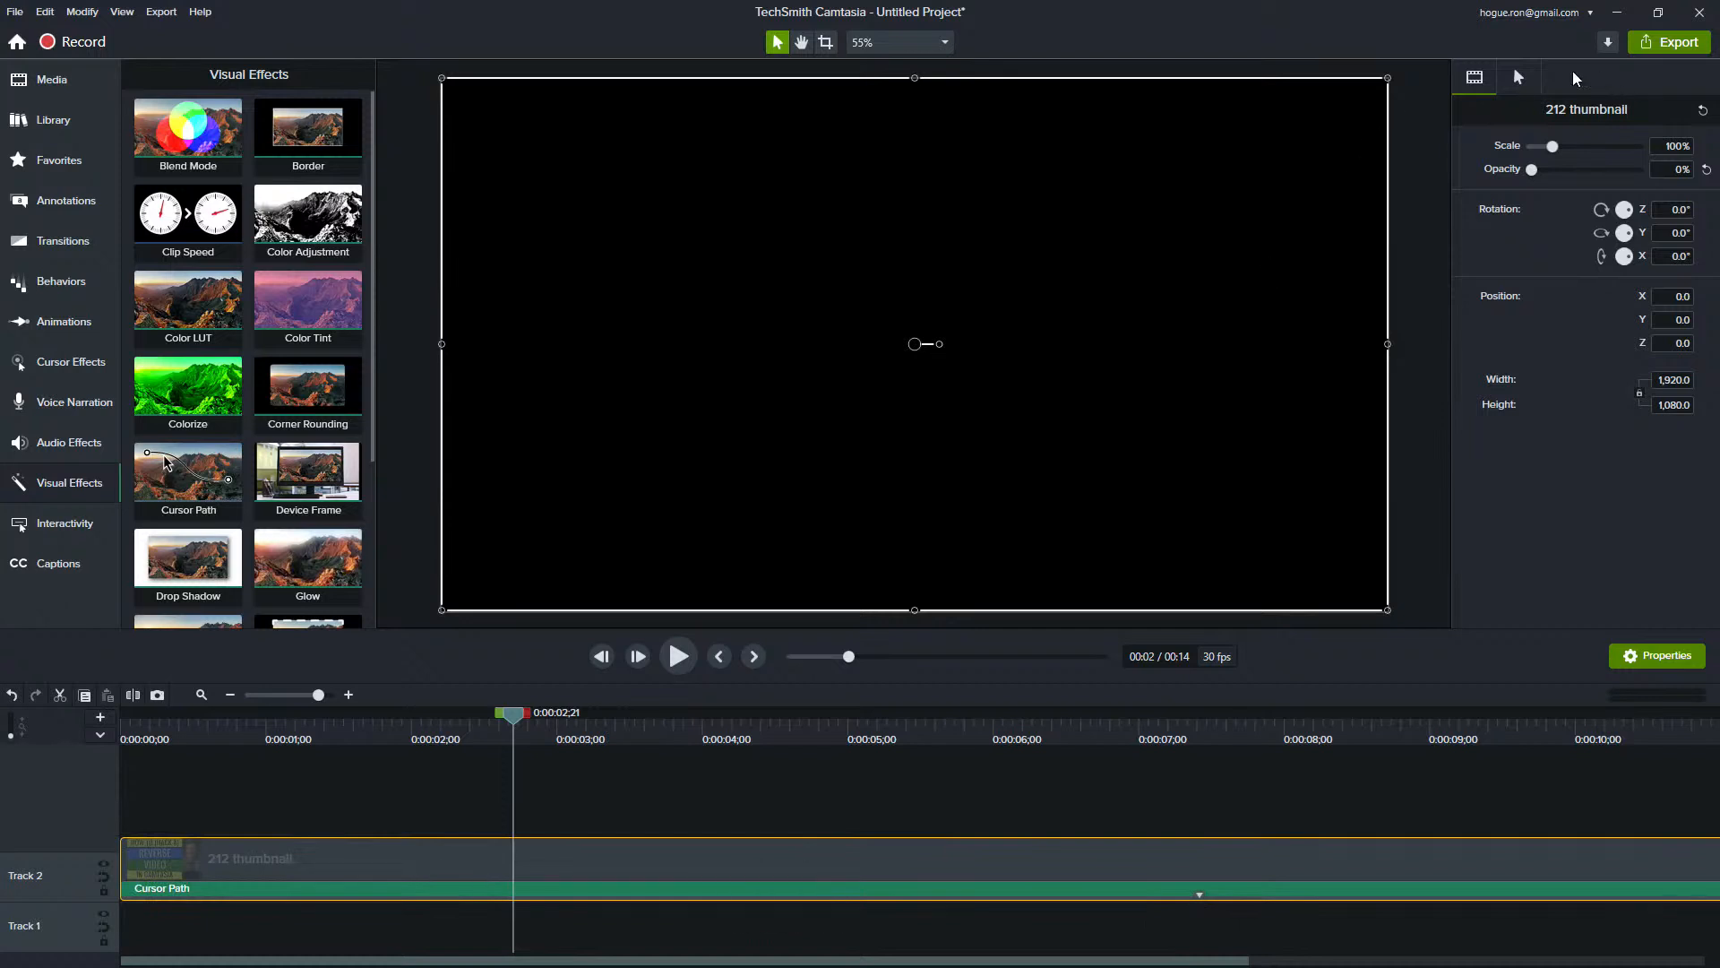
{"action": "left_click", "coordinate": [1519, 77]}
{"action": "left_click", "coordinate": [1537, 204]}
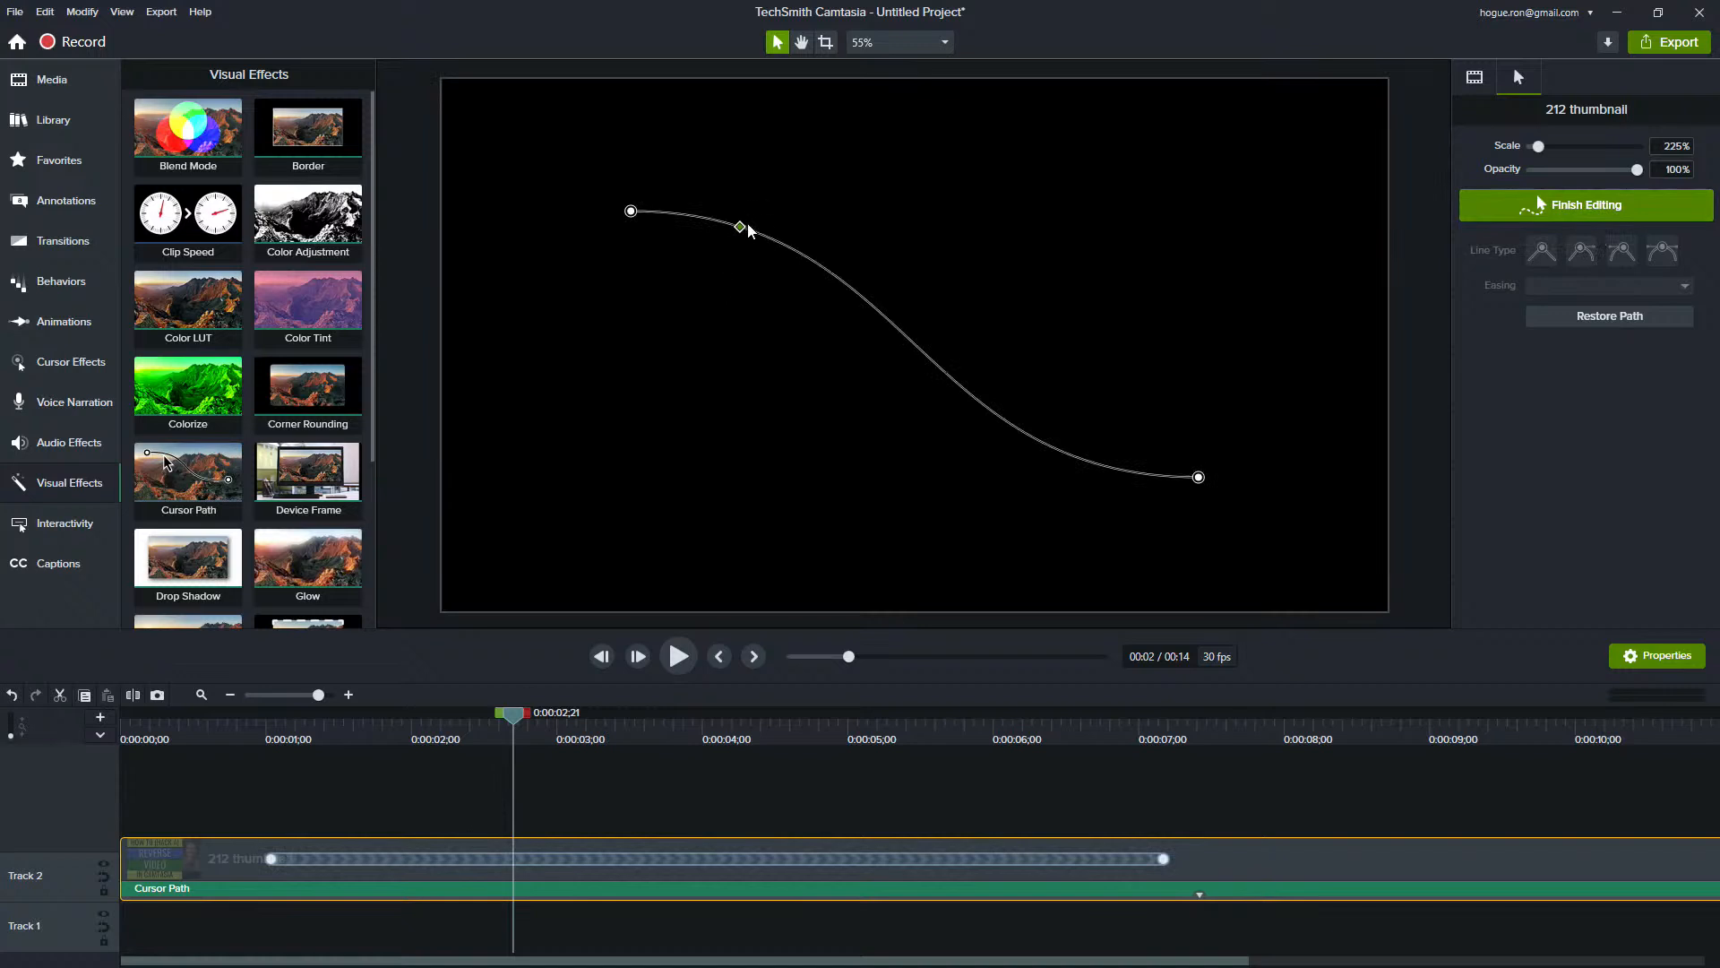
- Add bent cursor path points at 0:00:02;21, 0:00:03;23 and 0:00:04;20, placing the last one near the canvas's upper right
{"action": "left_click_drag", "start_coordinate": [739, 225], "coordinate": [623, 448]}
{"action": "left_click_drag", "start_coordinate": [500, 719], "coordinate": [654, 717]}
{"action": "left_click_drag", "start_coordinate": [751, 482], "coordinate": [743, 430]}
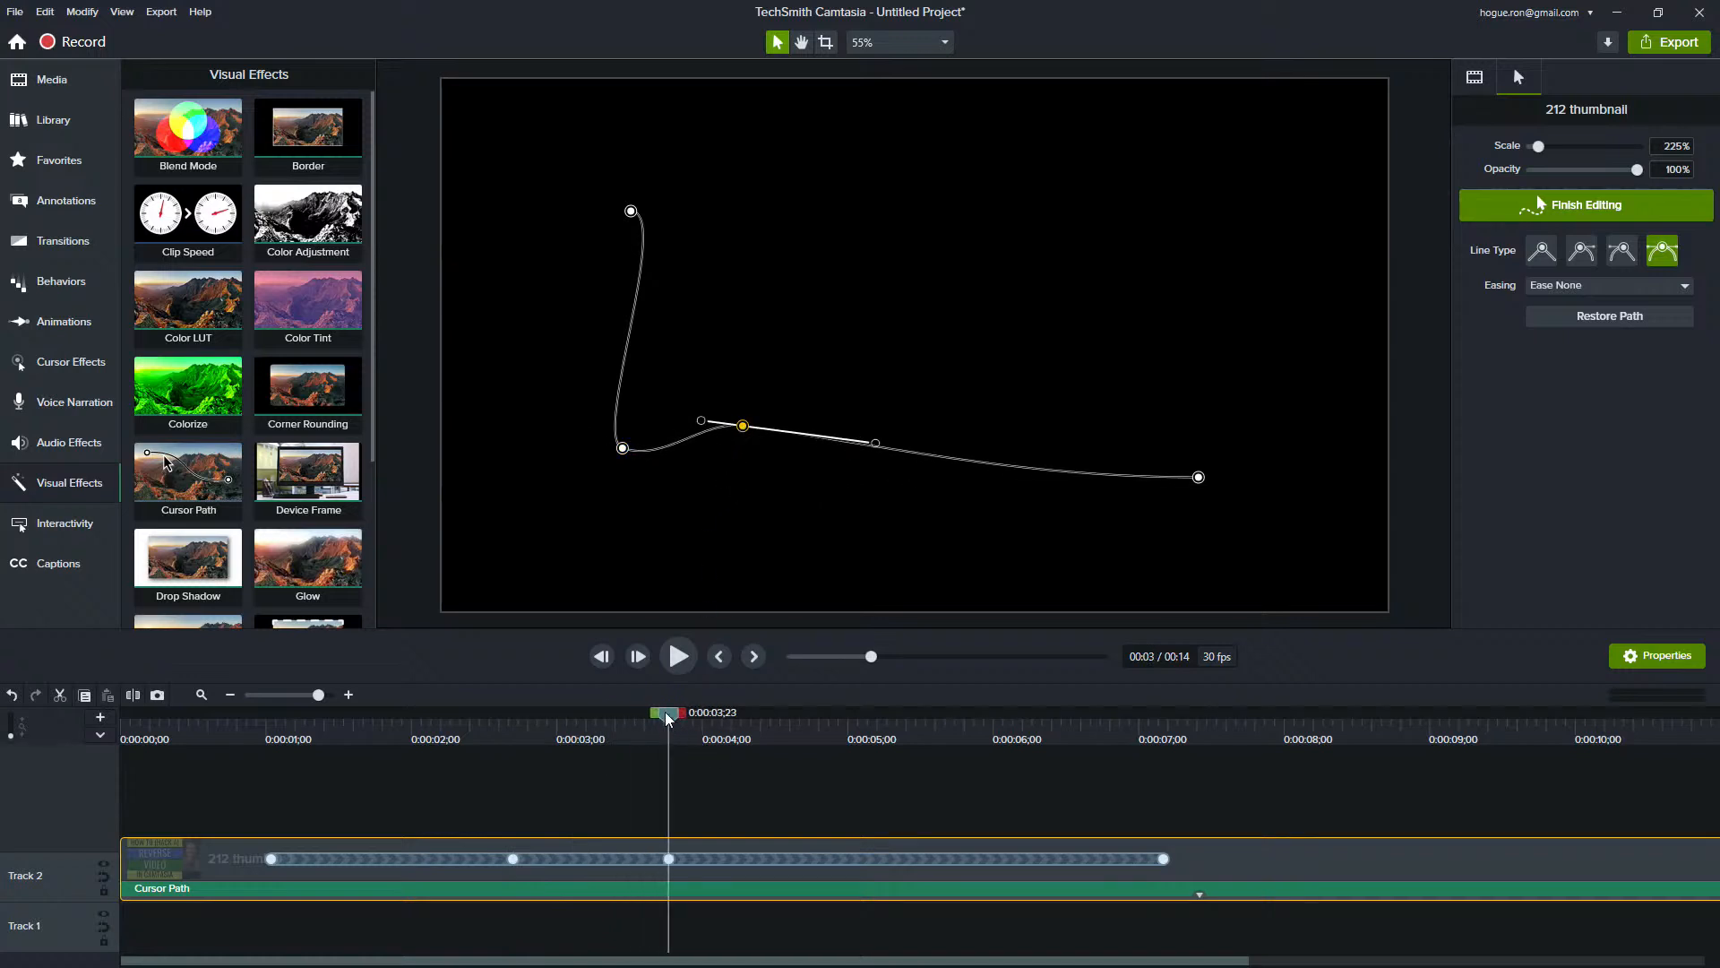
{"action": "left_click_drag", "start_coordinate": [667, 717], "coordinate": [800, 734]}
{"action": "mouse_move", "coordinate": [851, 442]}
{"action": "left_mouse_down"}
{"action": "mouse_move", "coordinate": [1036, 280]}
{"action": "mouse_move", "coordinate": [1225, 189]}
{"action": "left_mouse_up"}
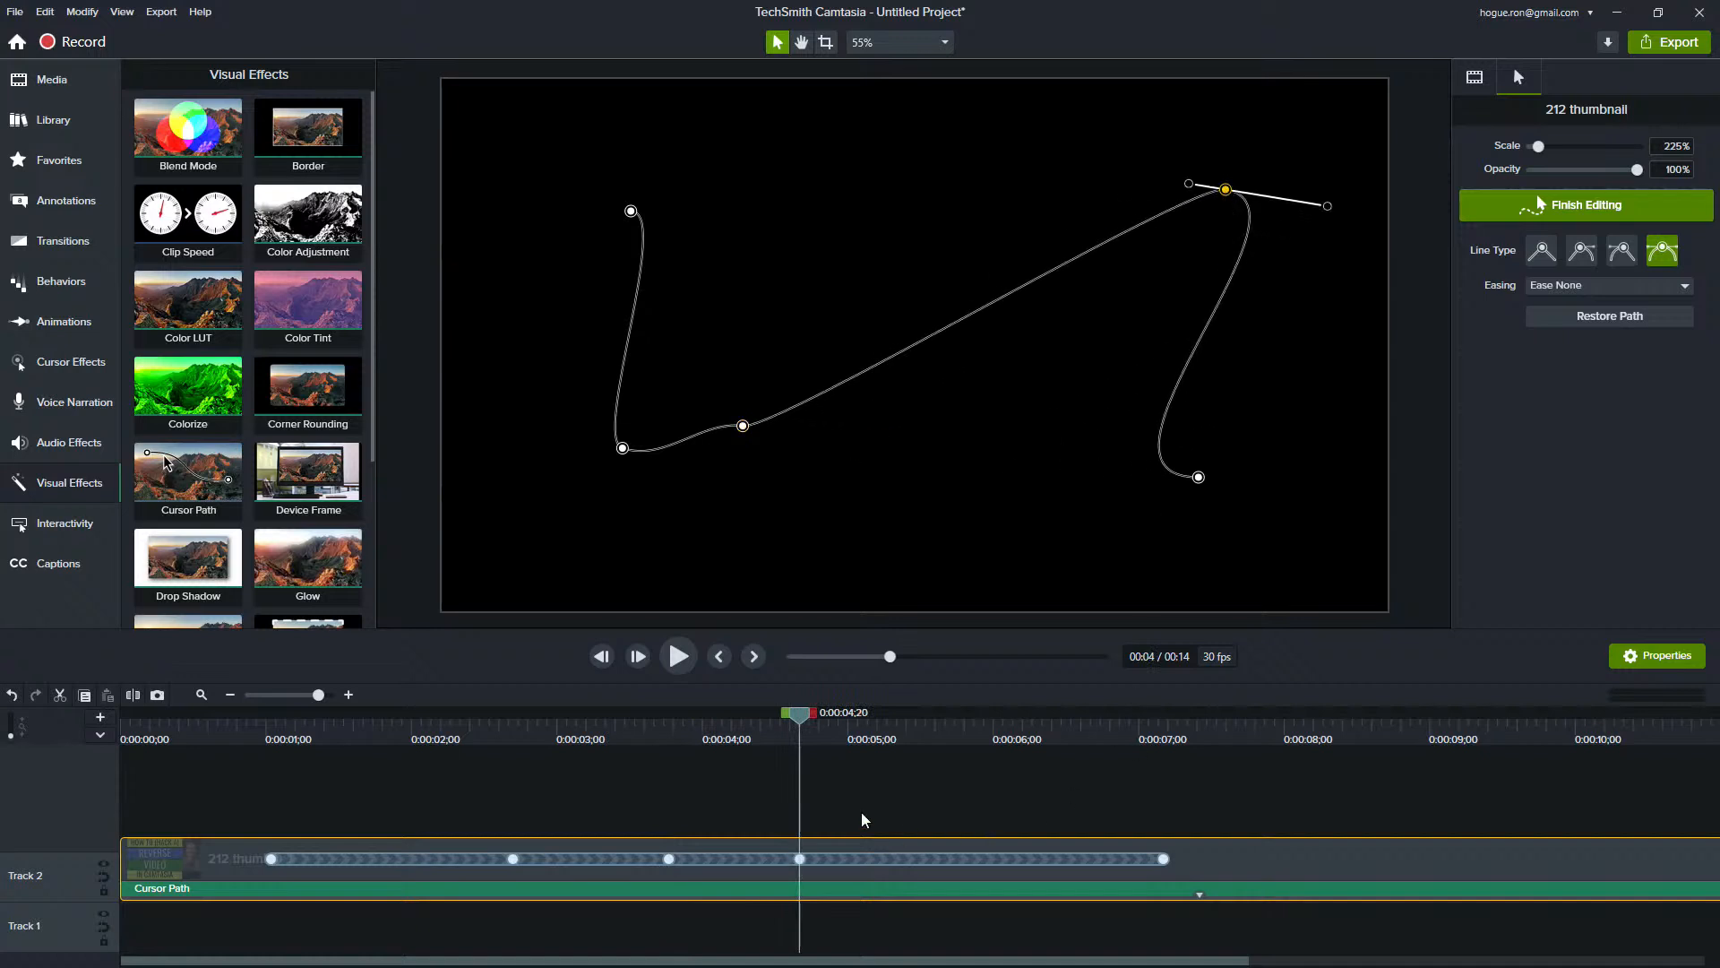
- Add a cursor path point at 0:00:01;12 just right of the path's start and preview the movement along the path
{"action": "mouse_move", "coordinate": [800, 724]}
{"action": "left_mouse_down"}
{"action": "mouse_move", "coordinate": [1087, 727]}
{"action": "mouse_move", "coordinate": [498, 735]}
{"action": "mouse_move", "coordinate": [231, 802]}
{"action": "mouse_move", "coordinate": [903, 806]}
{"action": "mouse_move", "coordinate": [958, 759]}
{"action": "mouse_move", "coordinate": [325, 793]}
{"action": "left_mouse_up"}
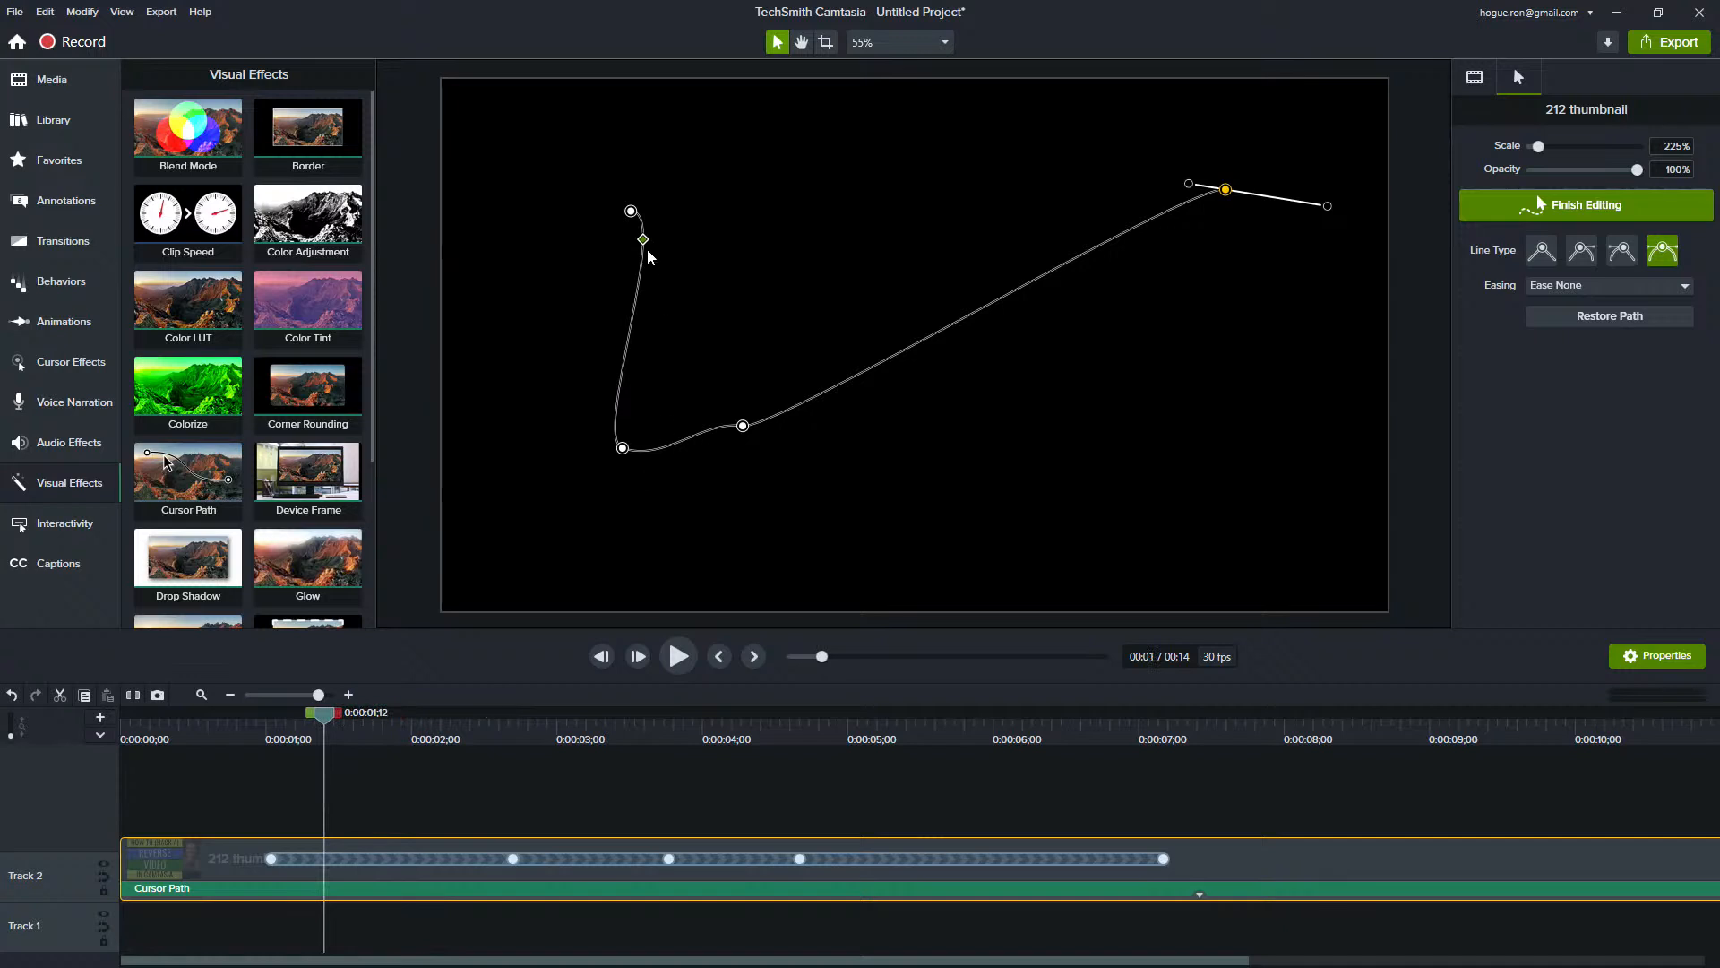
{"action": "left_click_drag", "start_coordinate": [643, 239], "coordinate": [686, 217]}
{"action": "left_click_drag", "start_coordinate": [296, 740], "coordinate": [592, 785]}
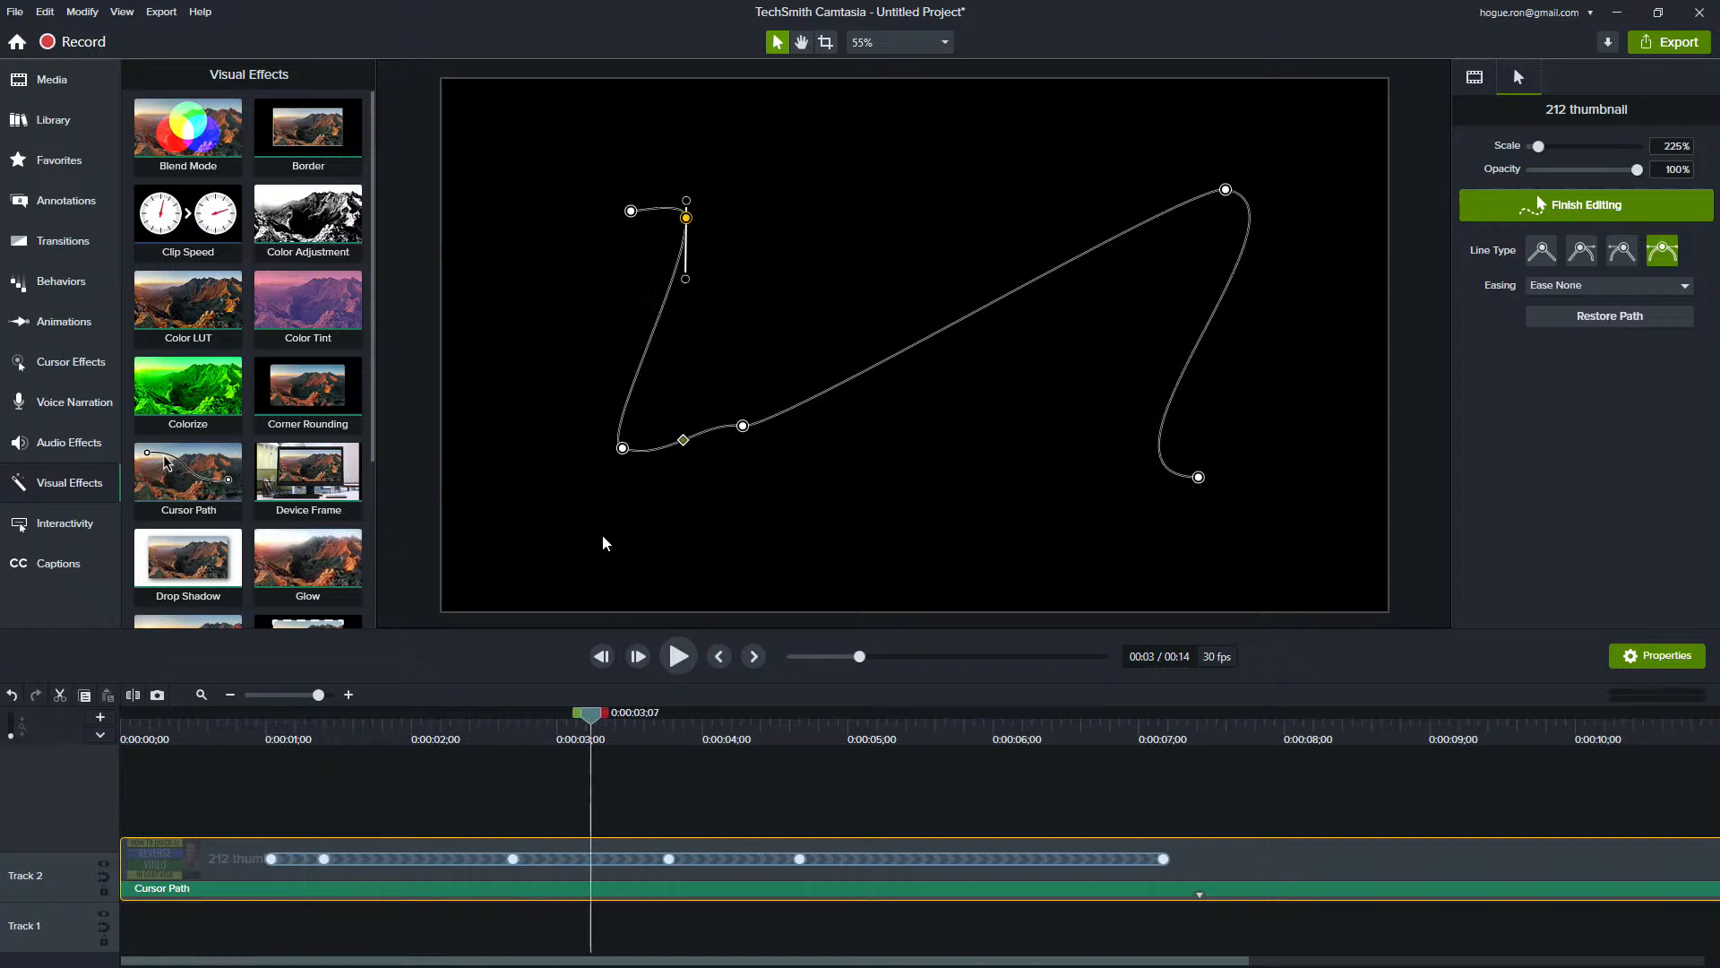
{"action": "left_click_drag", "start_coordinate": [439, 742], "coordinate": [281, 754]}
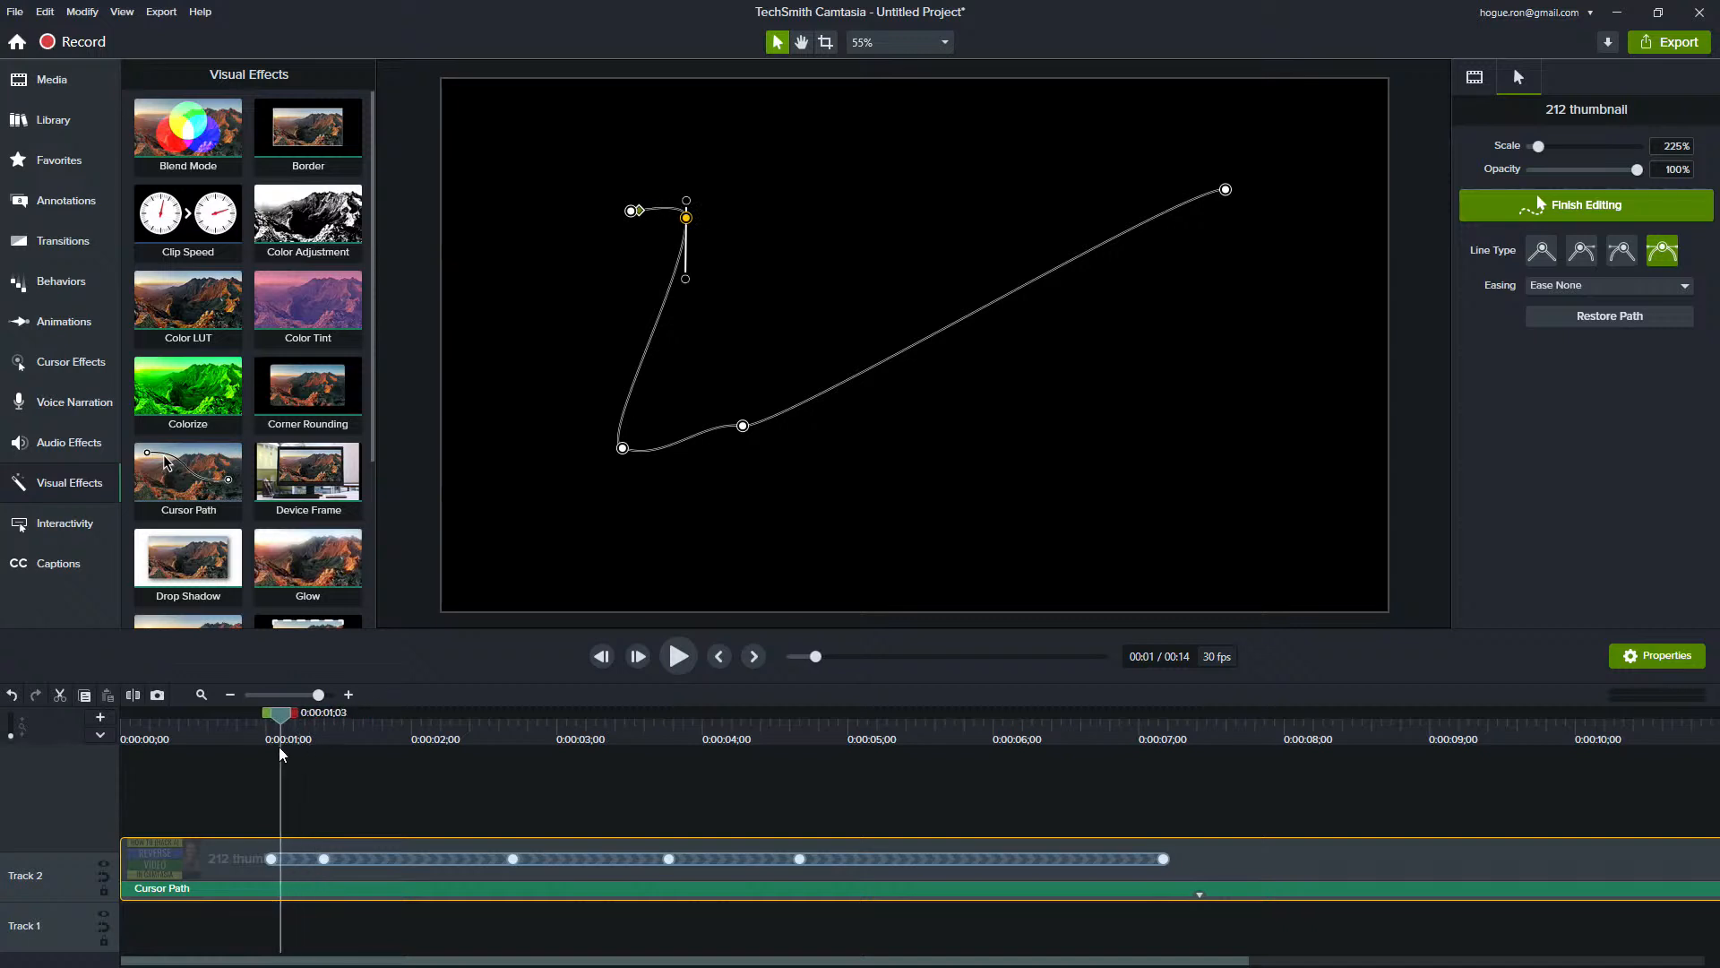
- Move the last cursor path point's time to nearly 0:00:11 and preview the slower final segment
{"action": "left_click_drag", "start_coordinate": [1162, 863], "coordinate": [1696, 876]}
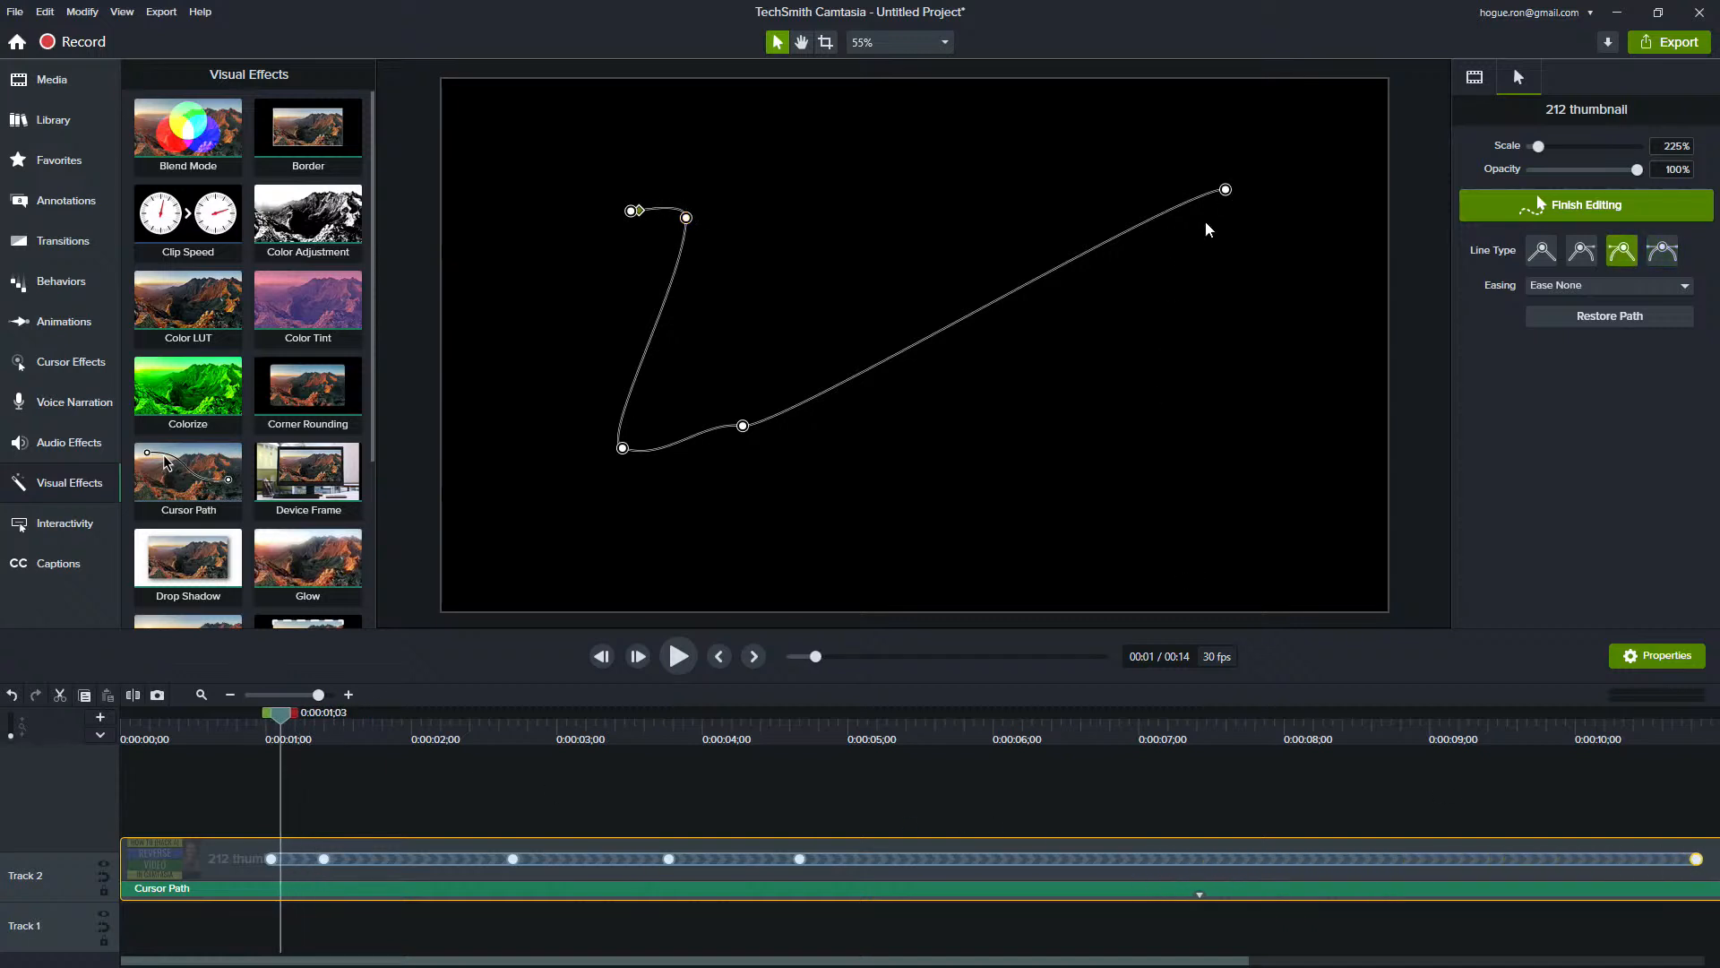
{"action": "left_click_drag", "start_coordinate": [281, 722], "coordinate": [1570, 794]}
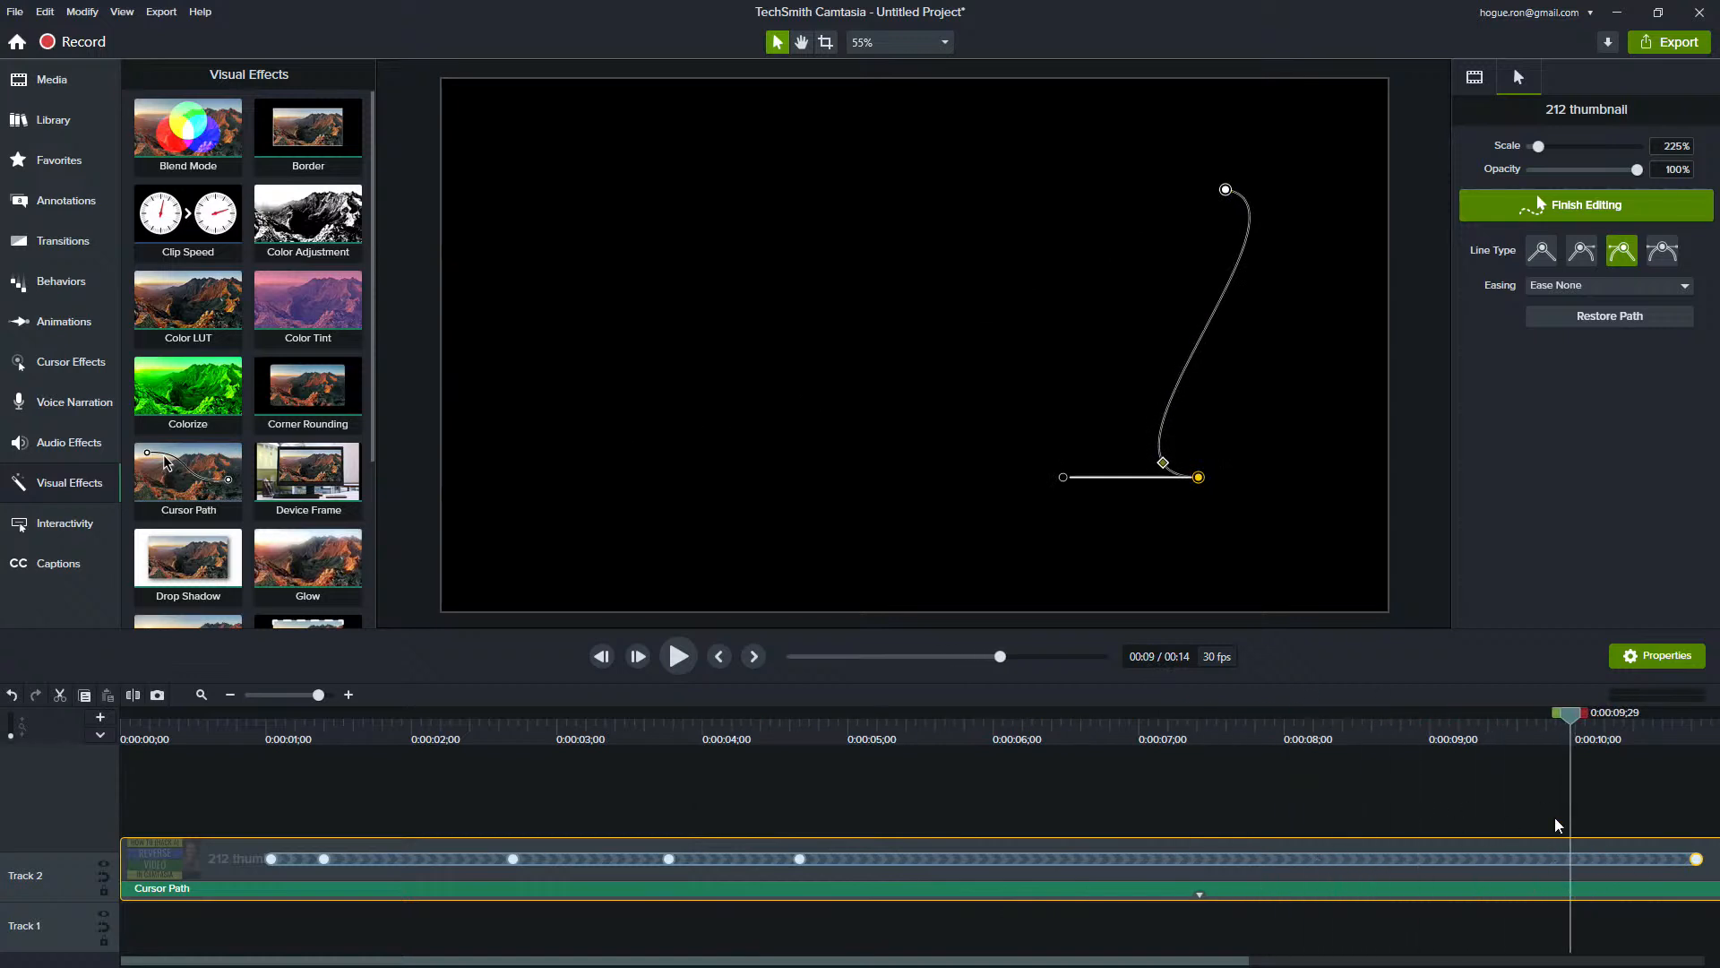
{"action": "left_click_drag", "start_coordinate": [1577, 724], "coordinate": [635, 721]}
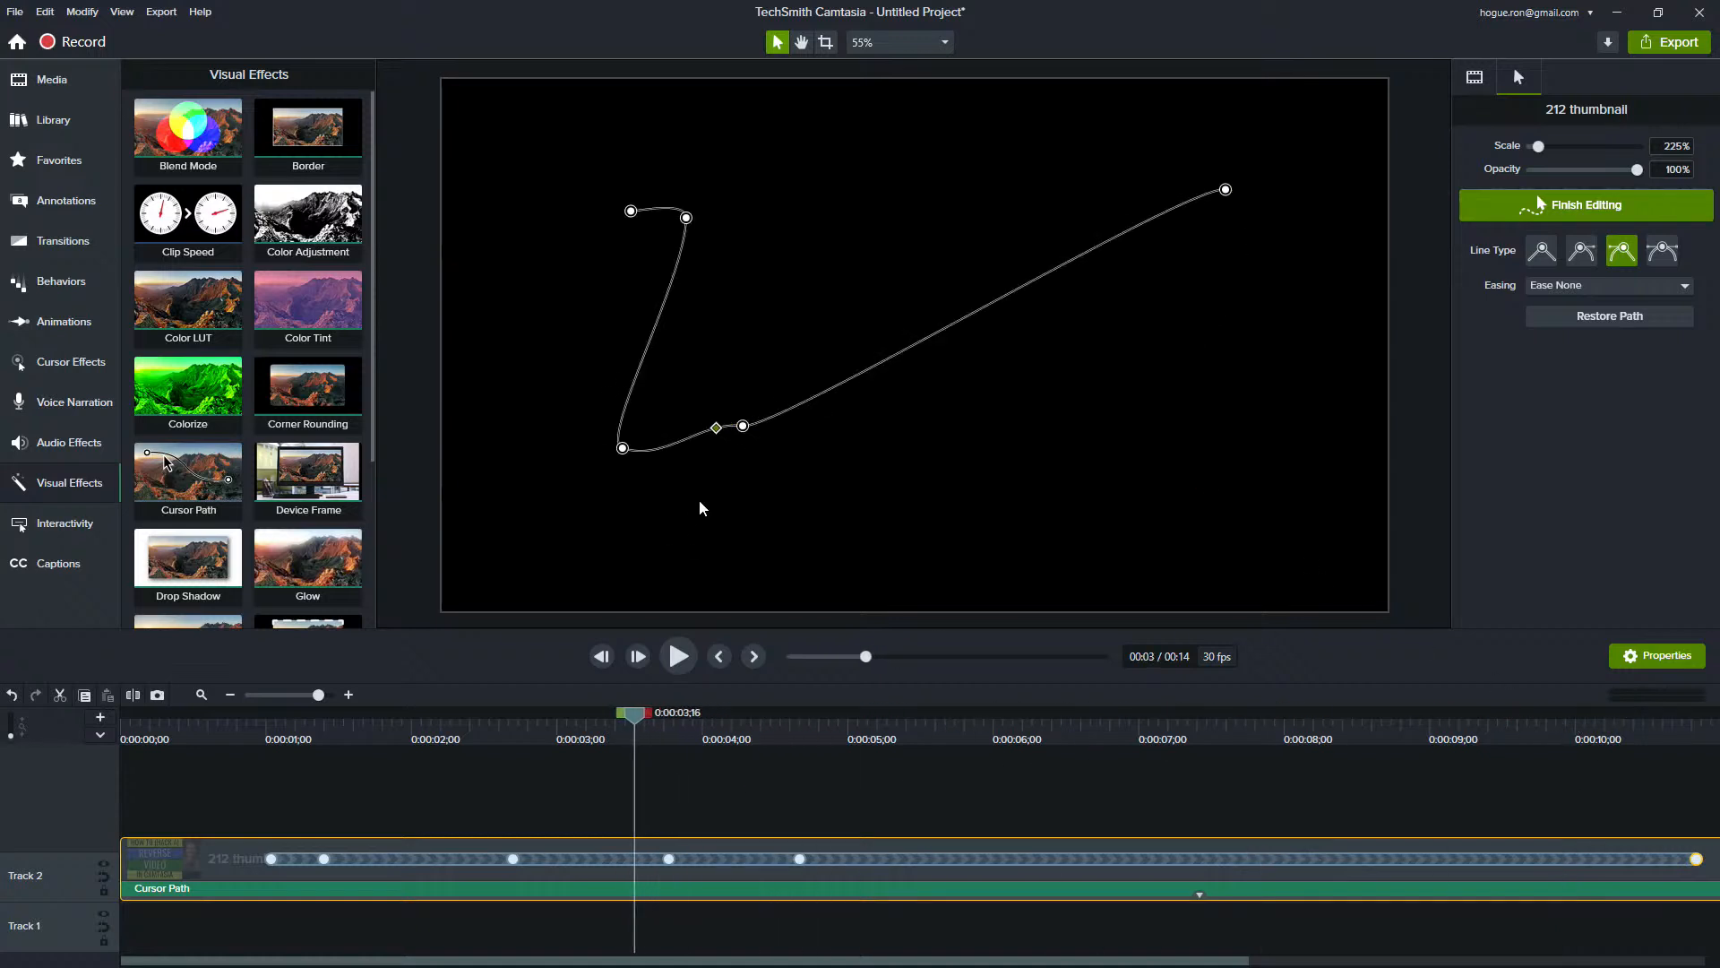
- Nudge the path point at 0:00:03;23 slightly down and reshape the curve at the 0:00:02;21 point with its Bezier handles
{"action": "left_click_drag", "start_coordinate": [737, 430], "coordinate": [748, 437]}
{"action": "left_click", "coordinate": [623, 448]}
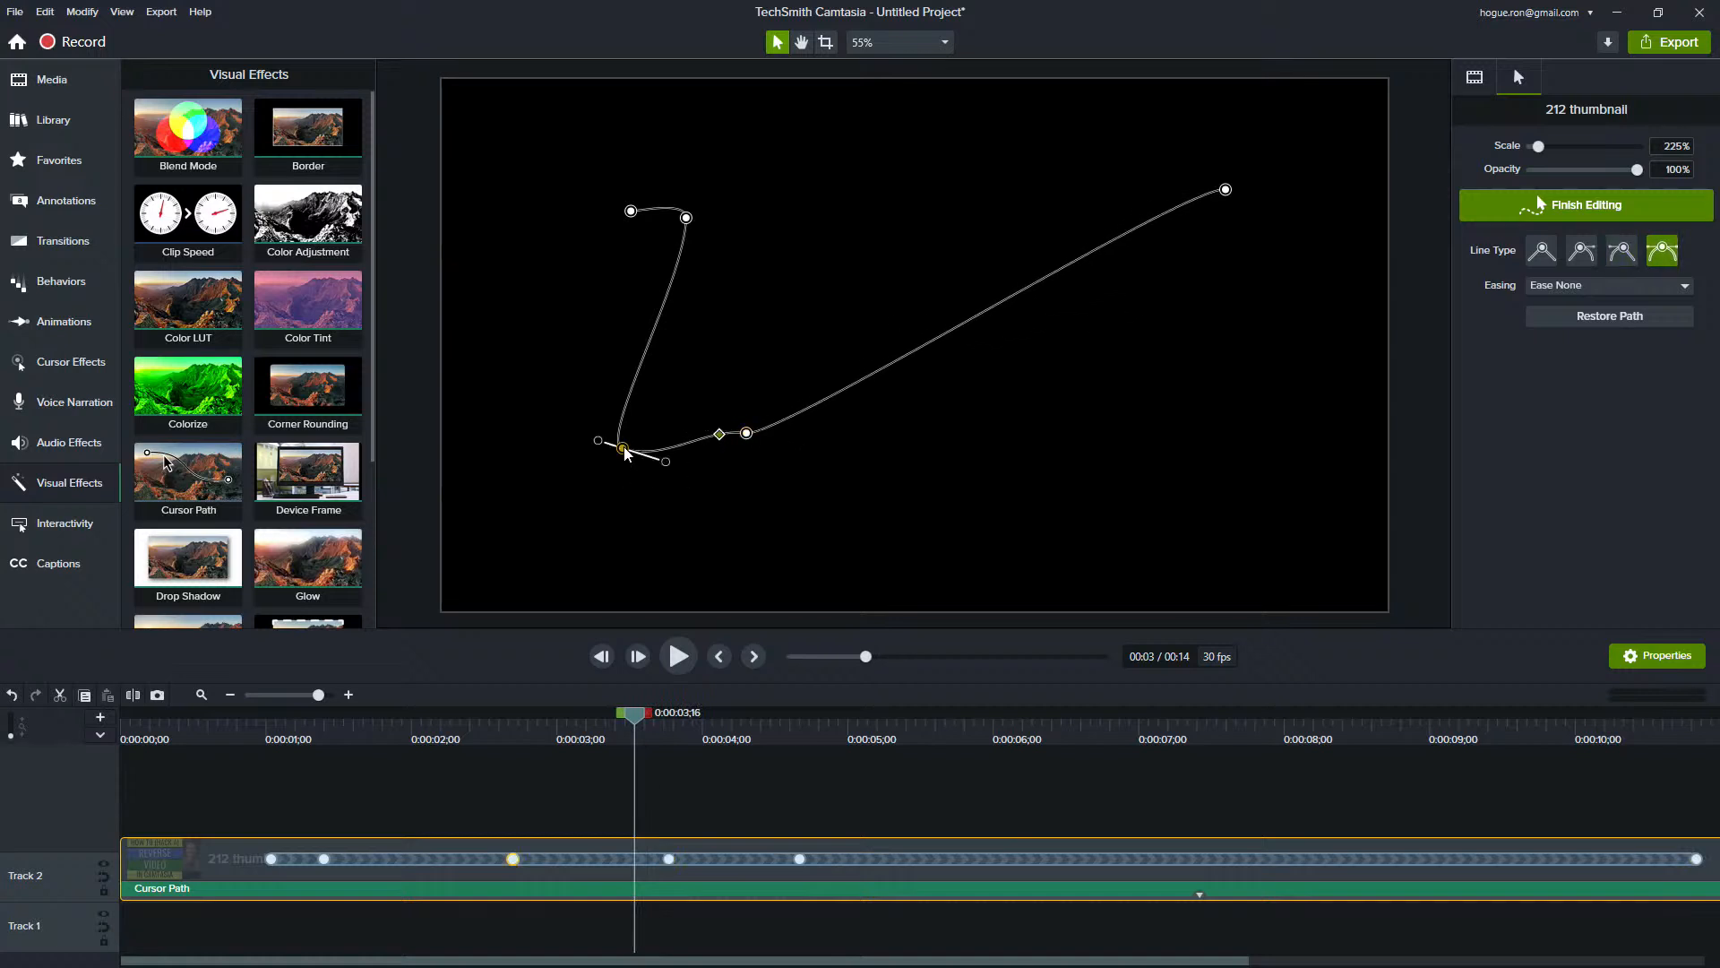
{"action": "mouse_move", "coordinate": [705, 727]}
{"action": "left_mouse_down"}
{"action": "mouse_move", "coordinate": [686, 721]}
{"action": "mouse_move", "coordinate": [602, 514]}
{"action": "left_mouse_up"}
{"action": "left_click_drag", "start_coordinate": [664, 467], "coordinate": [703, 562]}
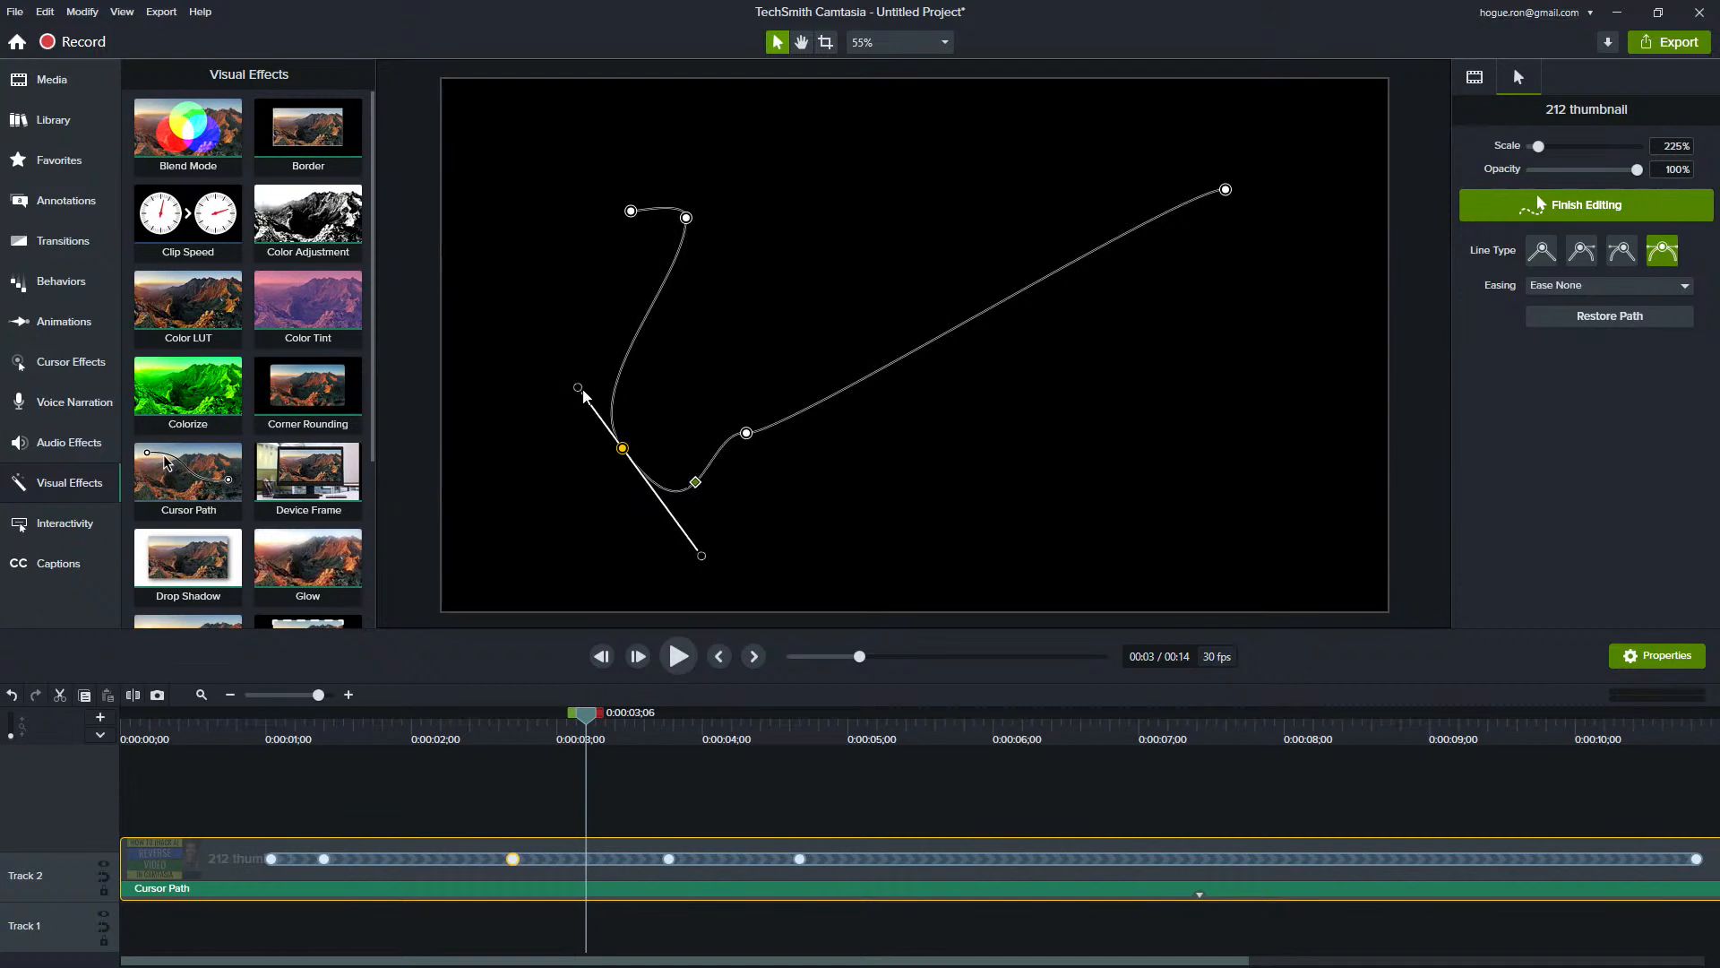
{"action": "left_click_drag", "start_coordinate": [578, 390], "coordinate": [600, 427]}
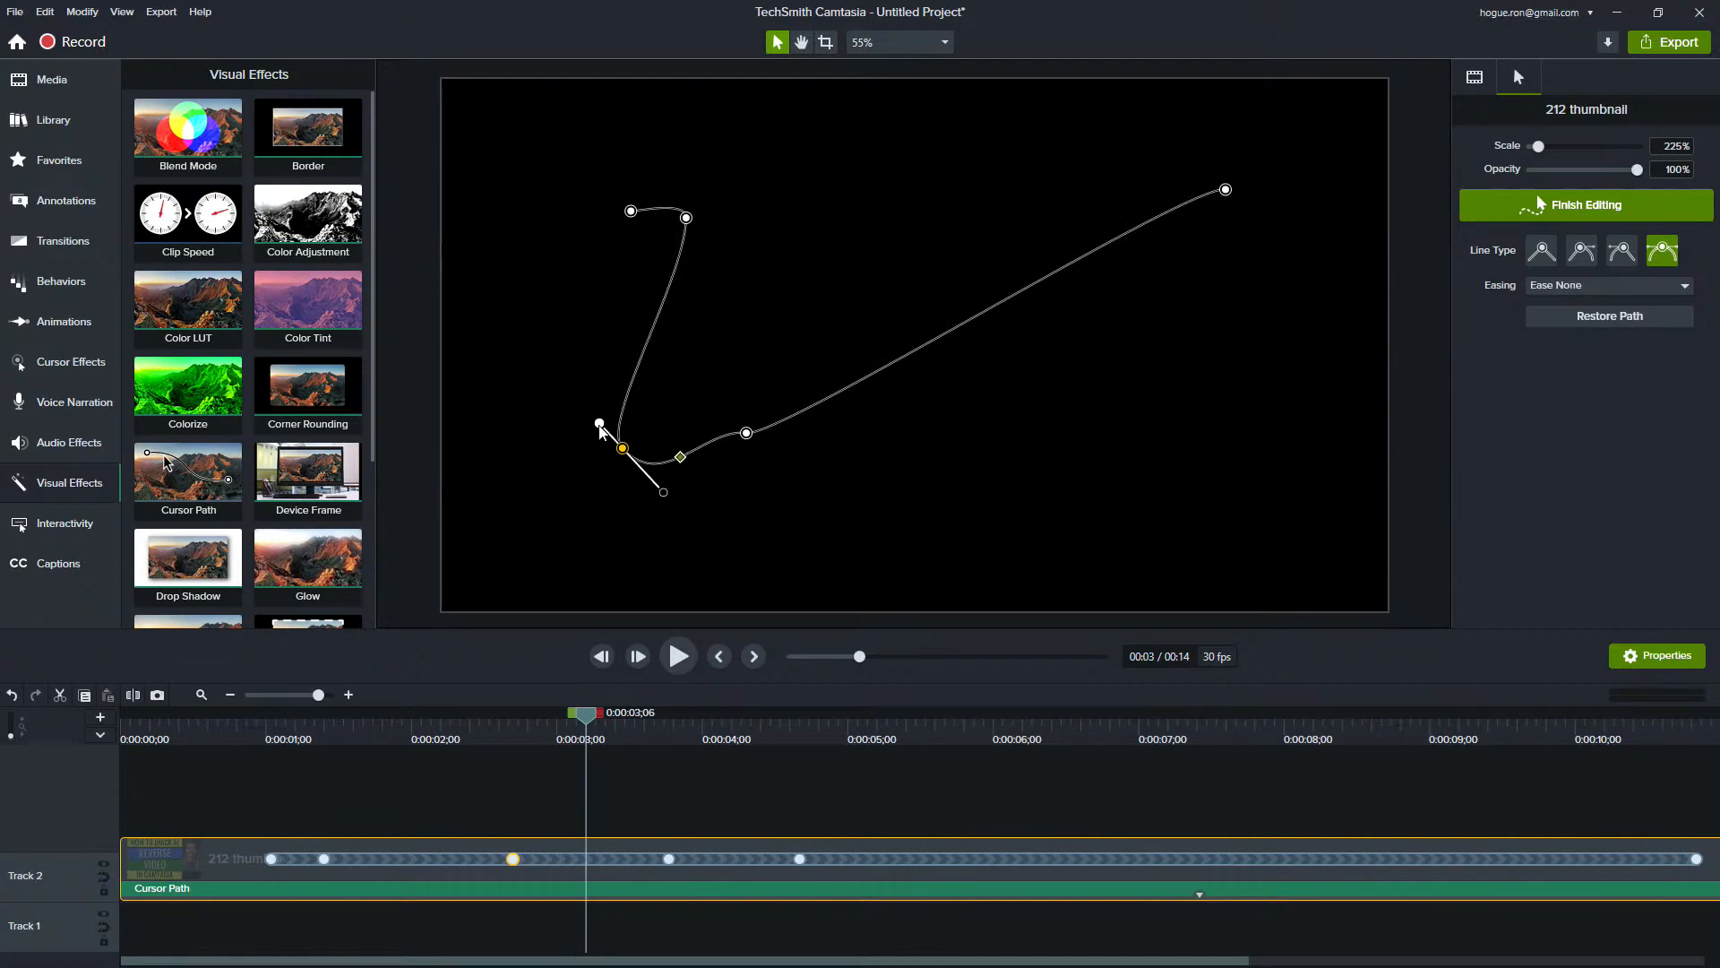
{"action": "key", "text": "alt"}
{"action": "left_click_drag", "start_coordinate": [600, 423], "coordinate": [669, 498]}
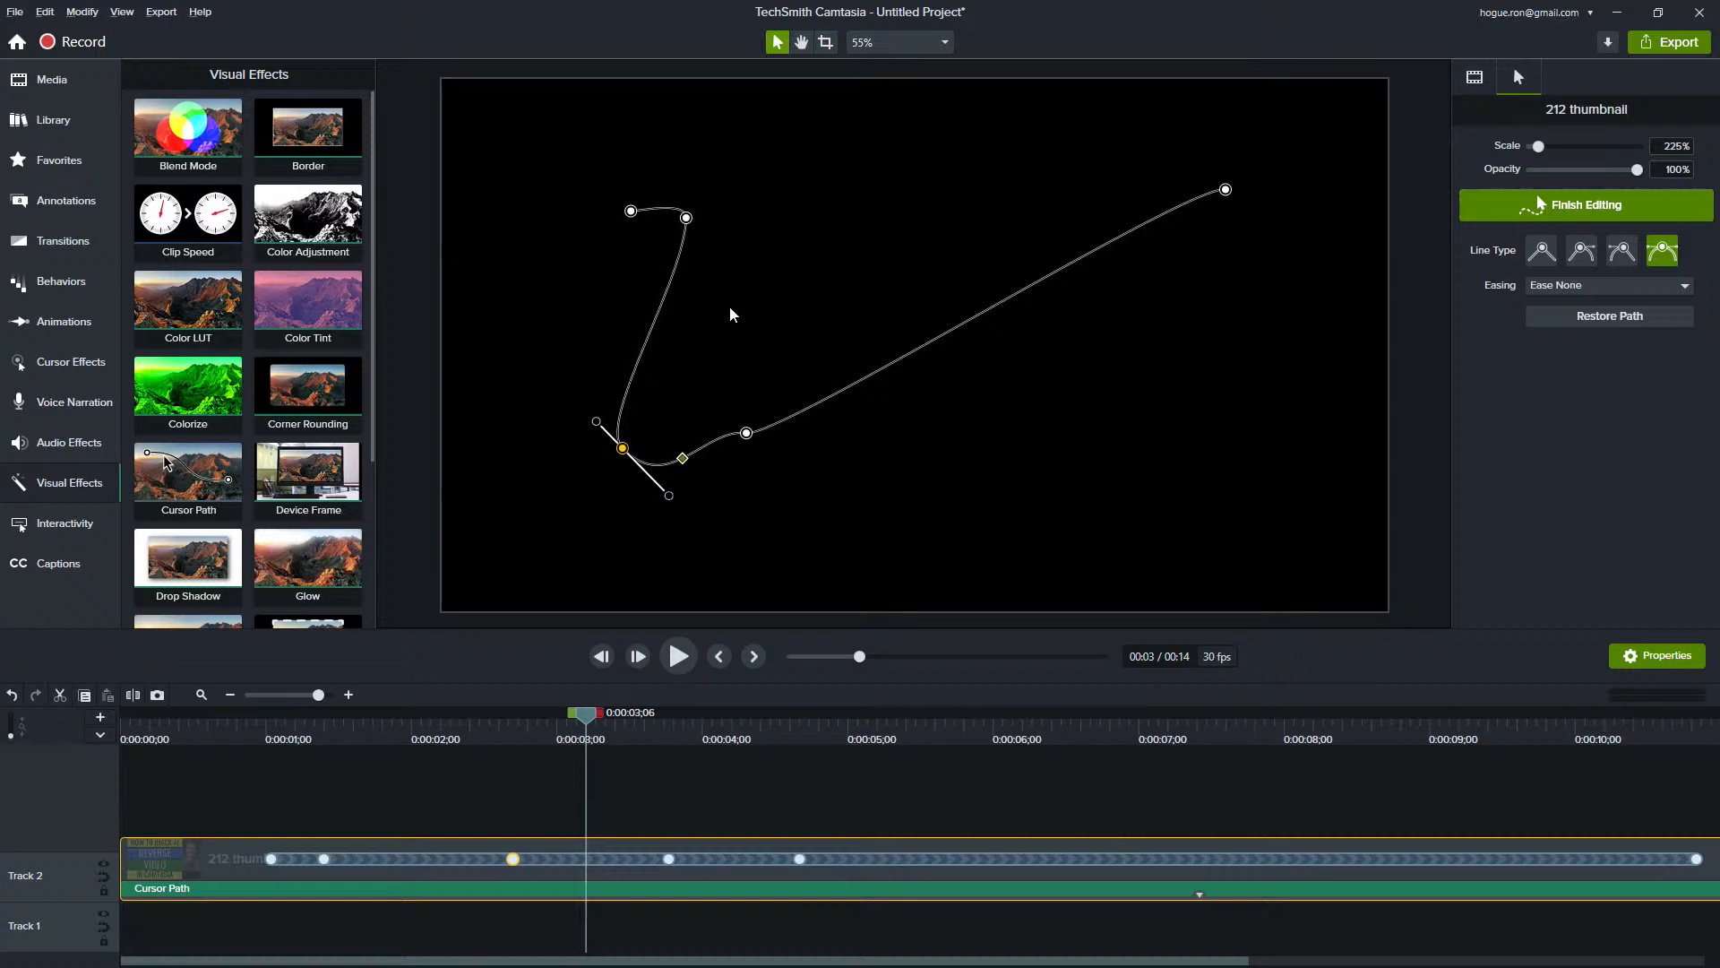
- Set the playhead to 0:00:03;17 and move the path point at 0:00:03;23 up and right towards the canvas centre
{"action": "left_click_drag", "start_coordinate": [592, 722], "coordinate": [638, 717]}
{"action": "left_click", "coordinate": [569, 858]}
{"action": "left_click", "coordinate": [757, 551]}
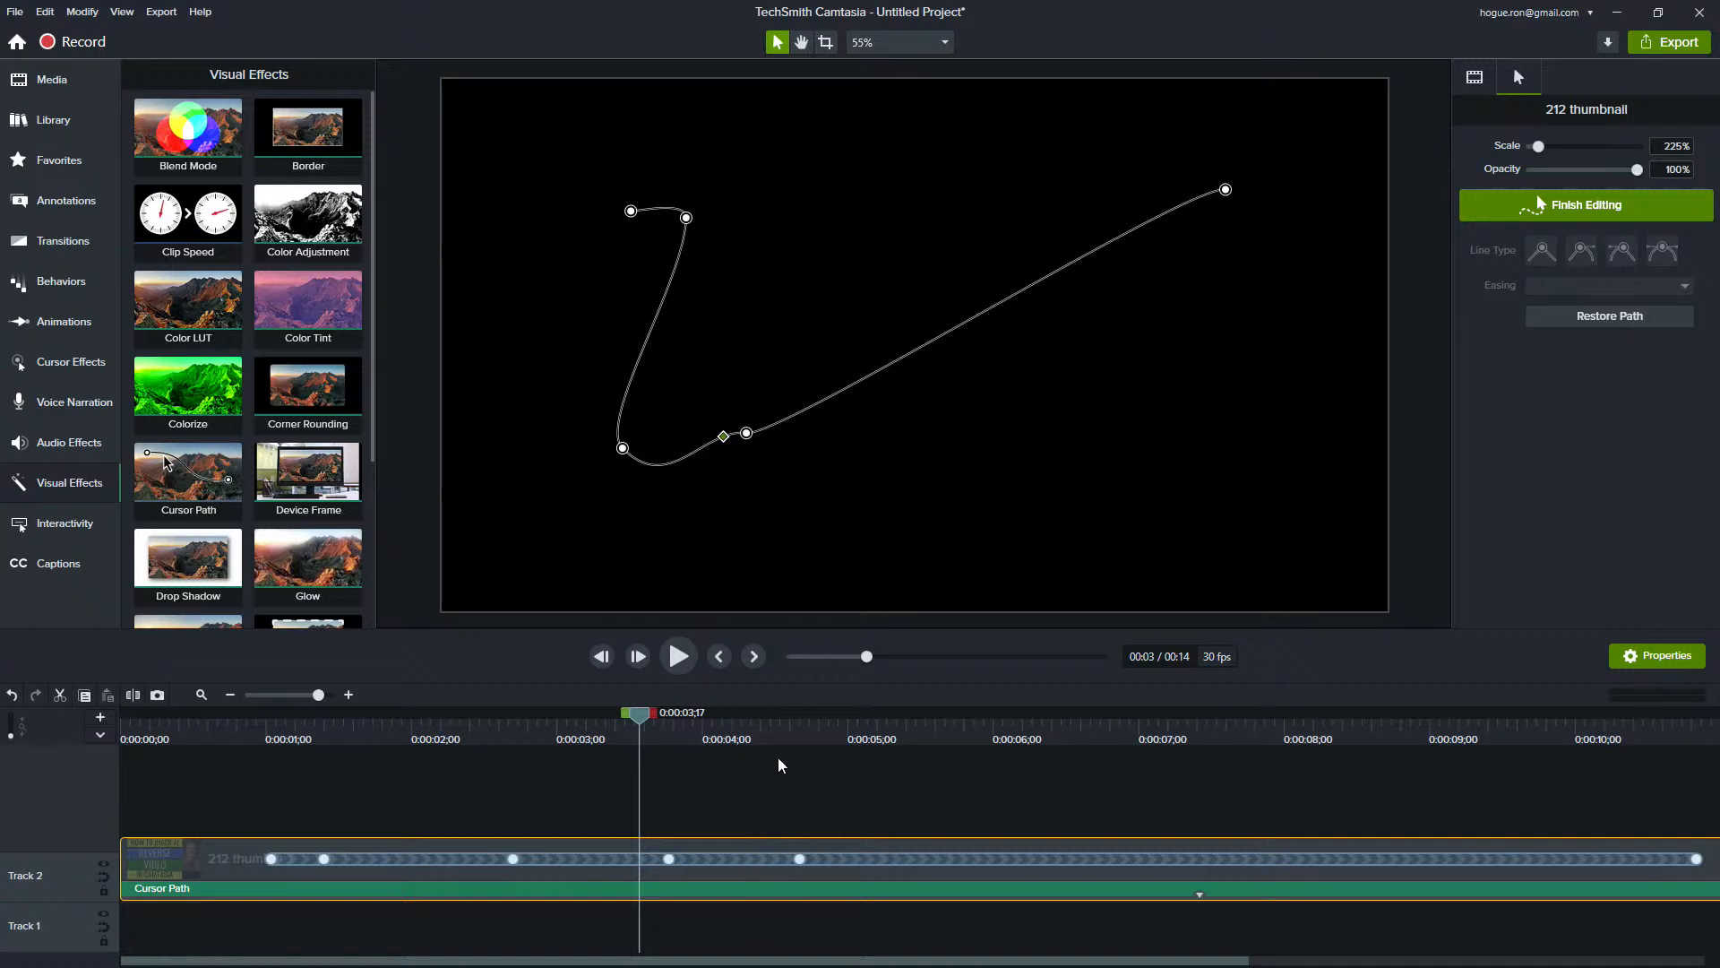
{"action": "left_click_drag", "start_coordinate": [746, 432], "coordinate": [885, 339]}
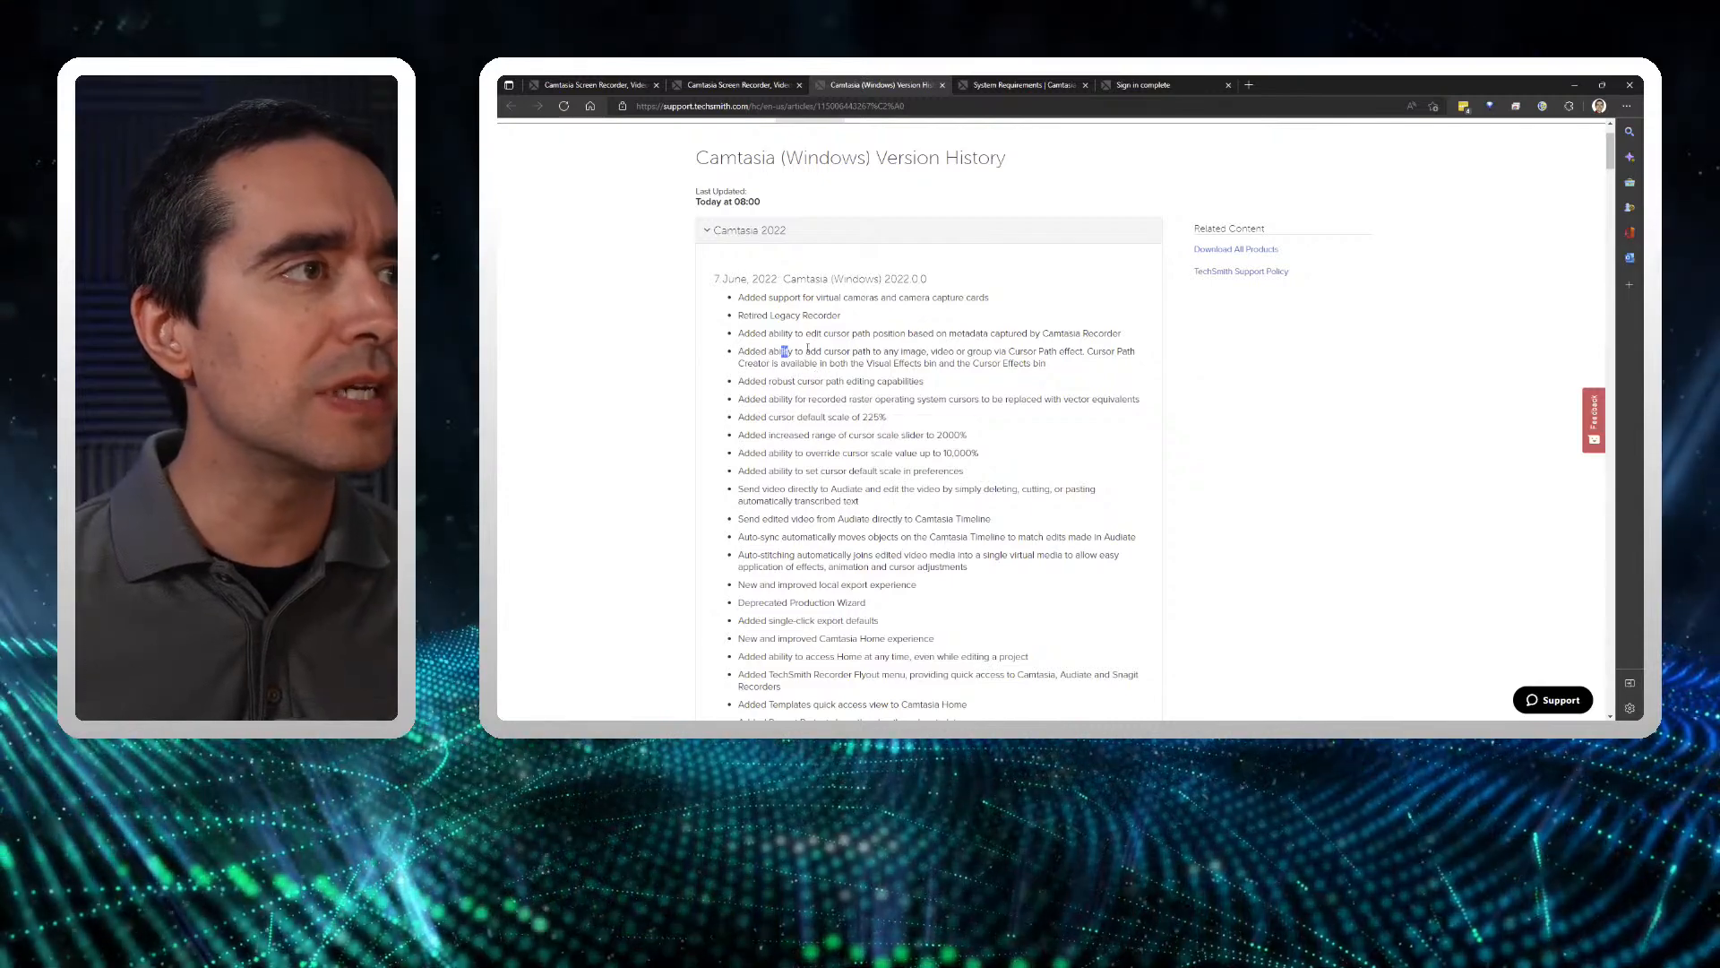
- Switch to the browser and review the Camtasia 2022 version history entries on cursor paths, vector cursors and default cursor scale
{"action": "left_click_drag", "start_coordinate": [781, 351], "coordinate": [942, 352]}
{"action": "left_click_drag", "start_coordinate": [768, 381], "coordinate": [922, 399]}
{"action": "left_click_drag", "start_coordinate": [777, 418], "coordinate": [885, 421]}
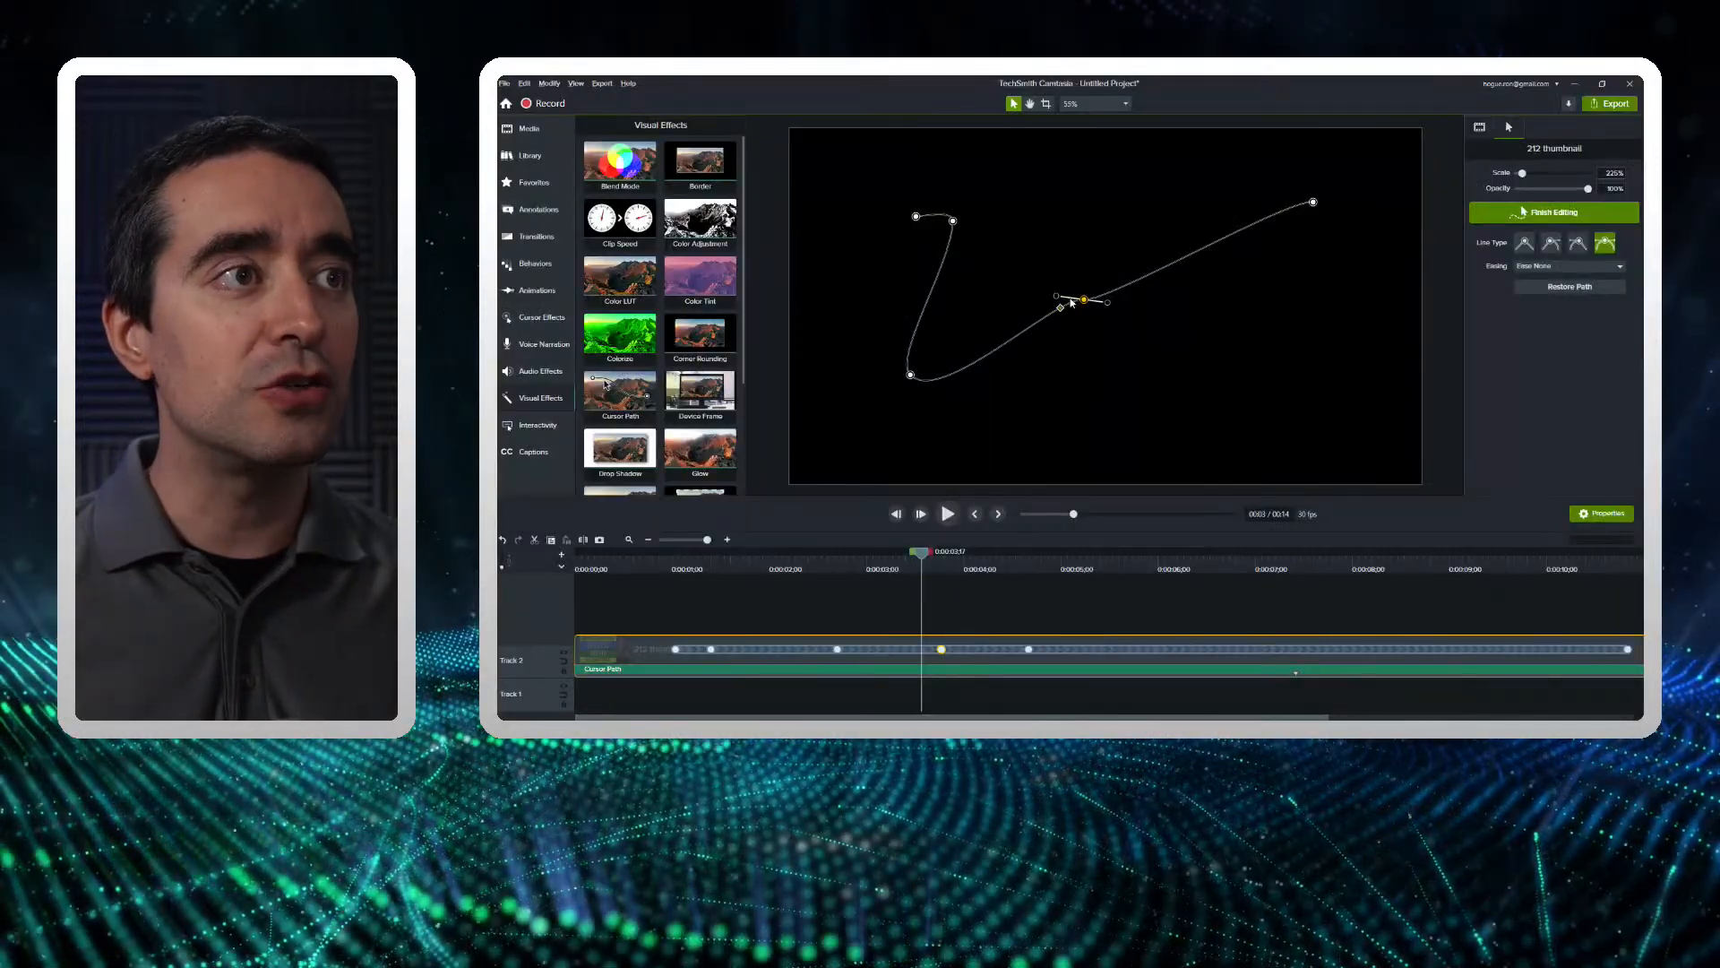
- Back in Camtasia, set the playhead to 0:00:03;07, finish editing the cursor path and make the 212 thumbnail image partly transparent
{"action": "left_click_drag", "start_coordinate": [914, 557], "coordinate": [891, 571]}
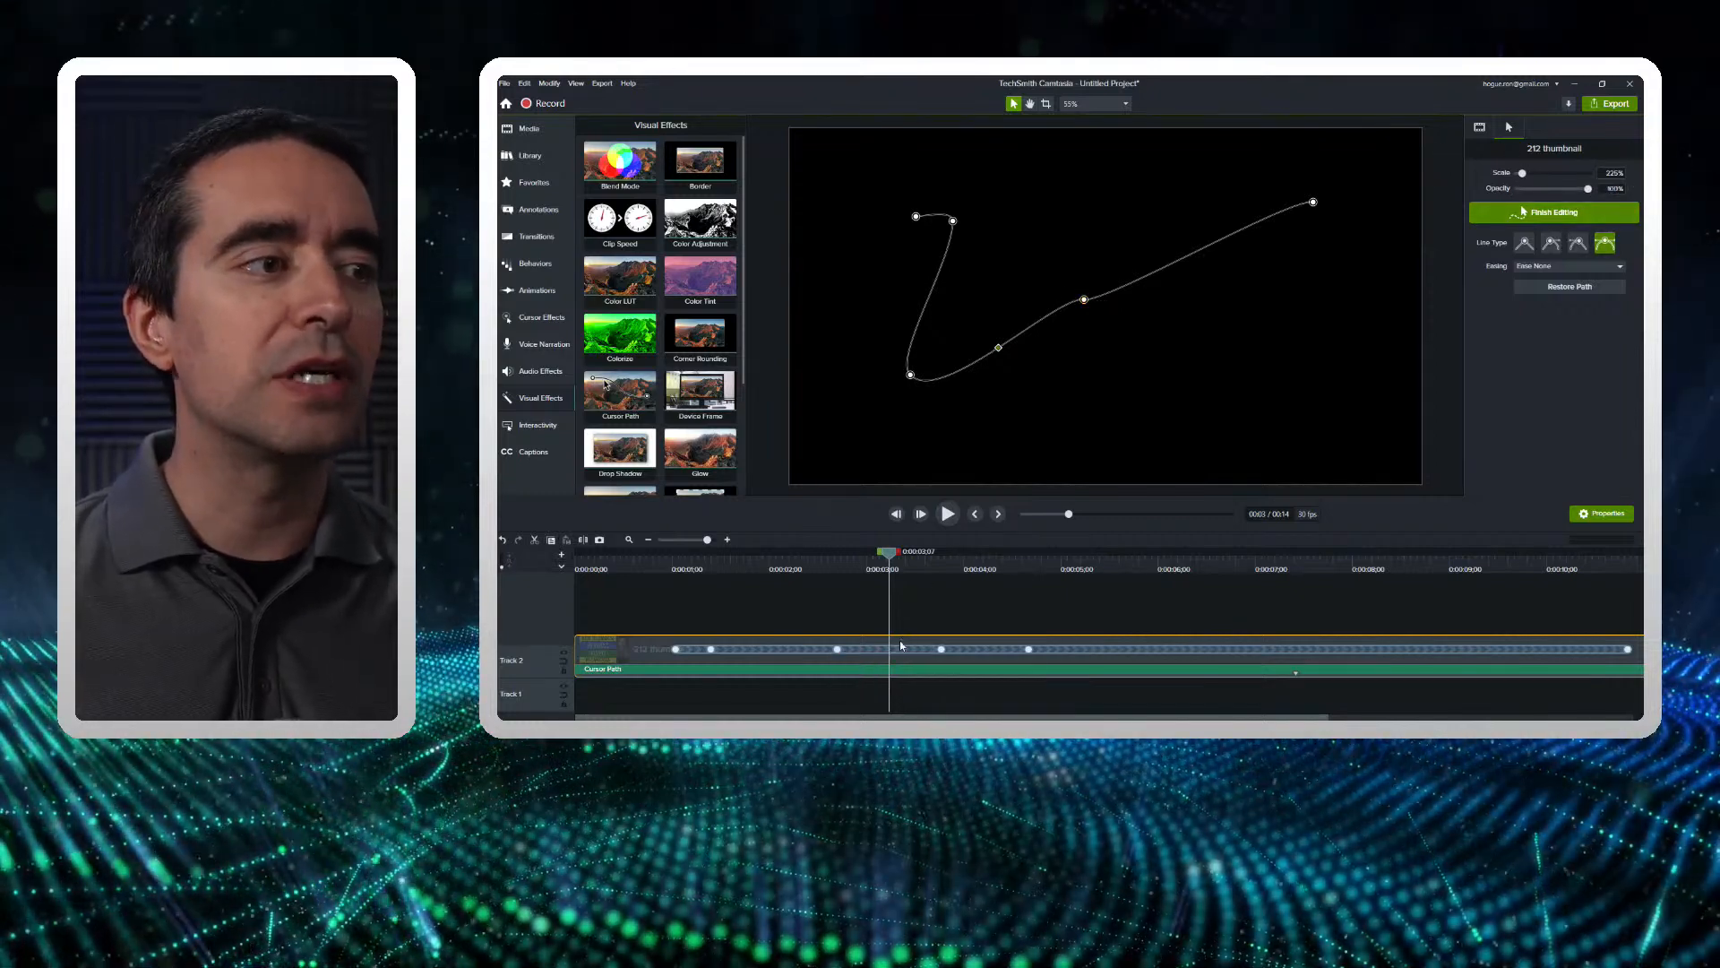
{"action": "left_click", "coordinate": [1037, 488]}
{"action": "left_click", "coordinate": [1523, 213]}
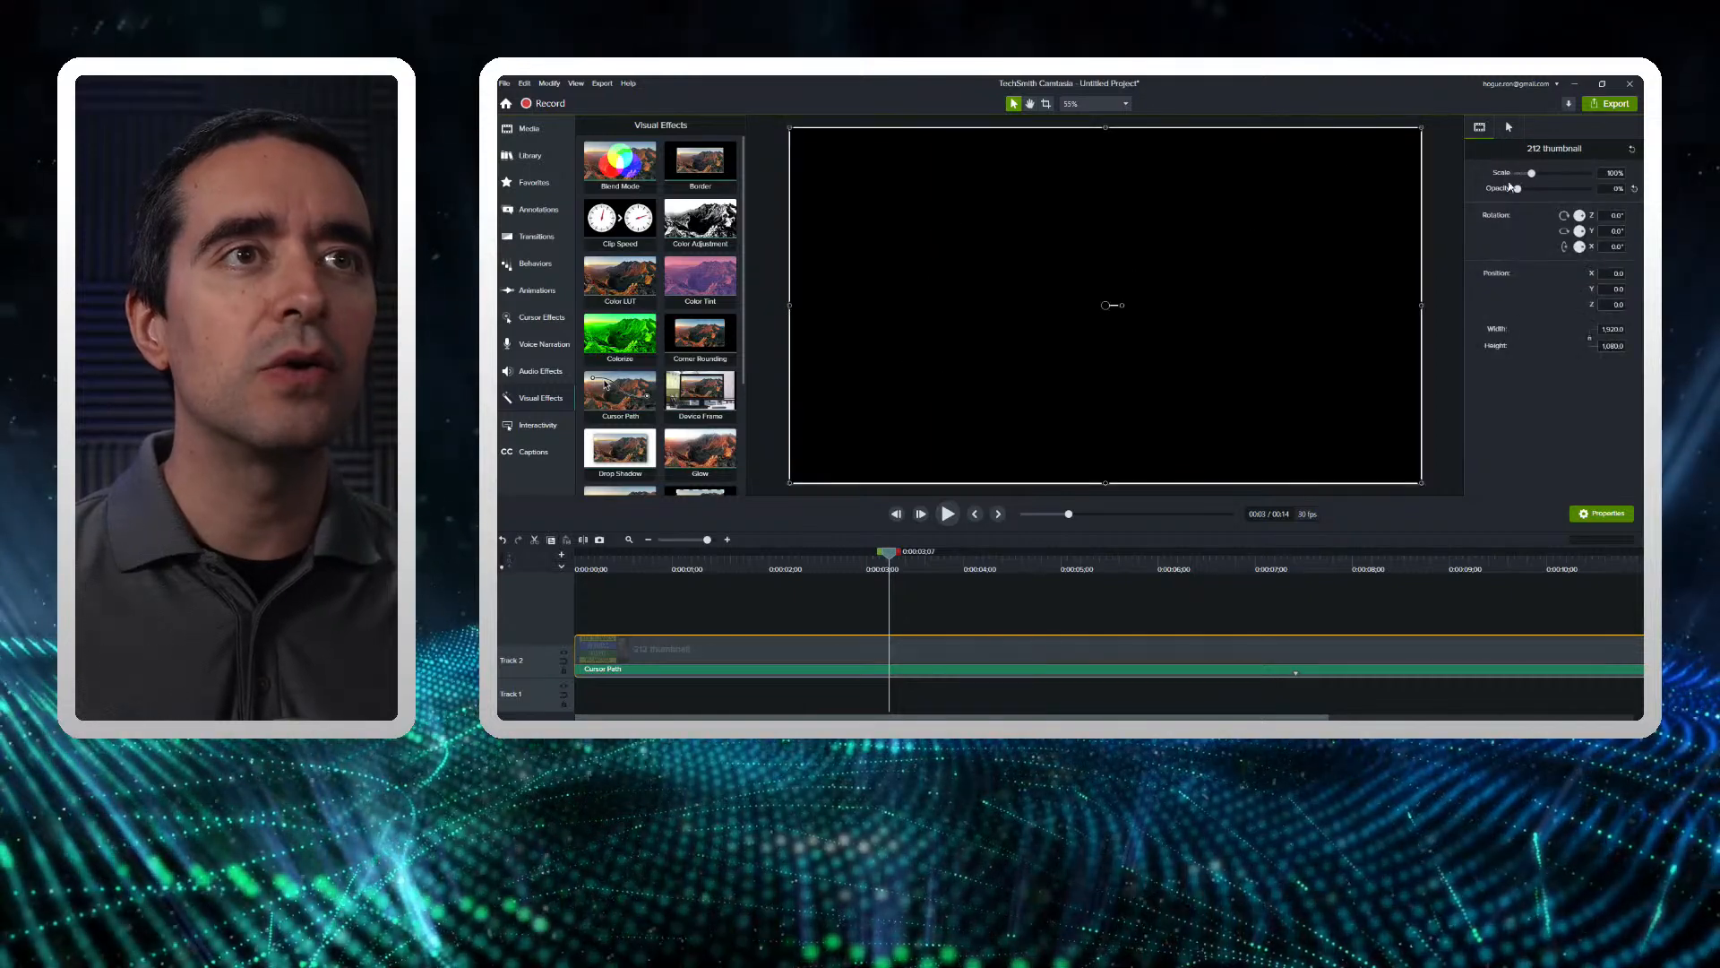
{"action": "left_click_drag", "start_coordinate": [1519, 189], "coordinate": [1587, 189]}
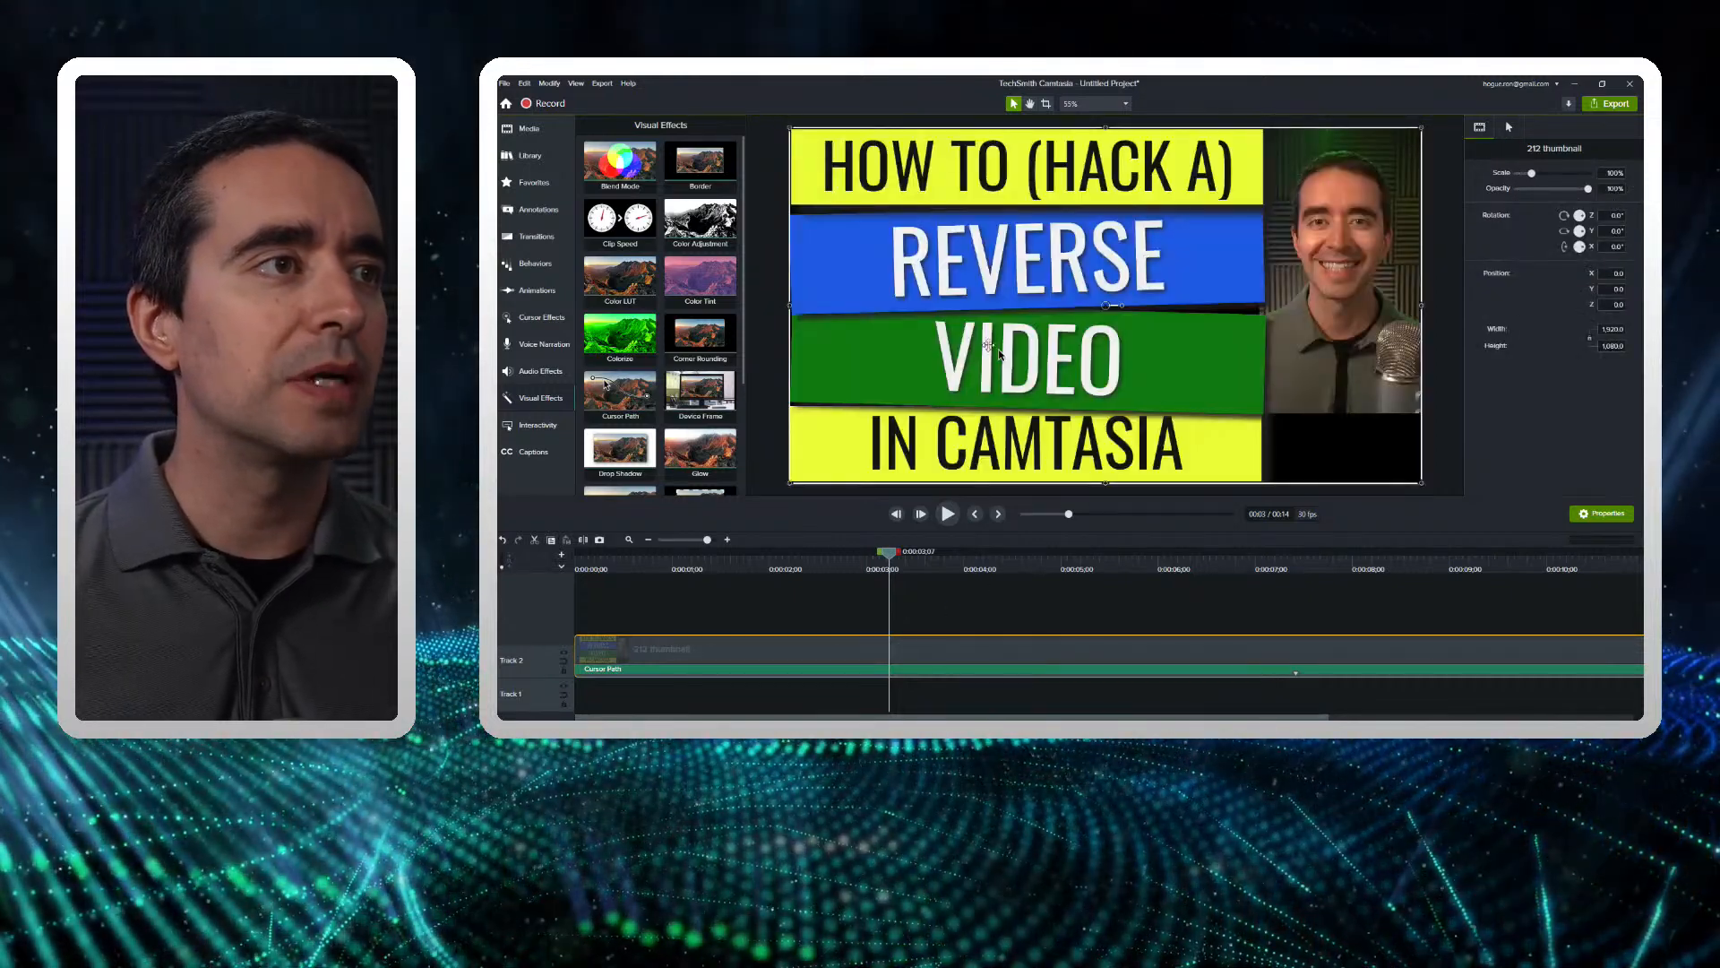
{"action": "mouse_move", "coordinate": [1588, 189]}
{"action": "left_mouse_down"}
{"action": "mouse_move", "coordinate": [1539, 193]}
{"action": "mouse_move", "coordinate": [1568, 195]}
{"action": "left_mouse_up"}
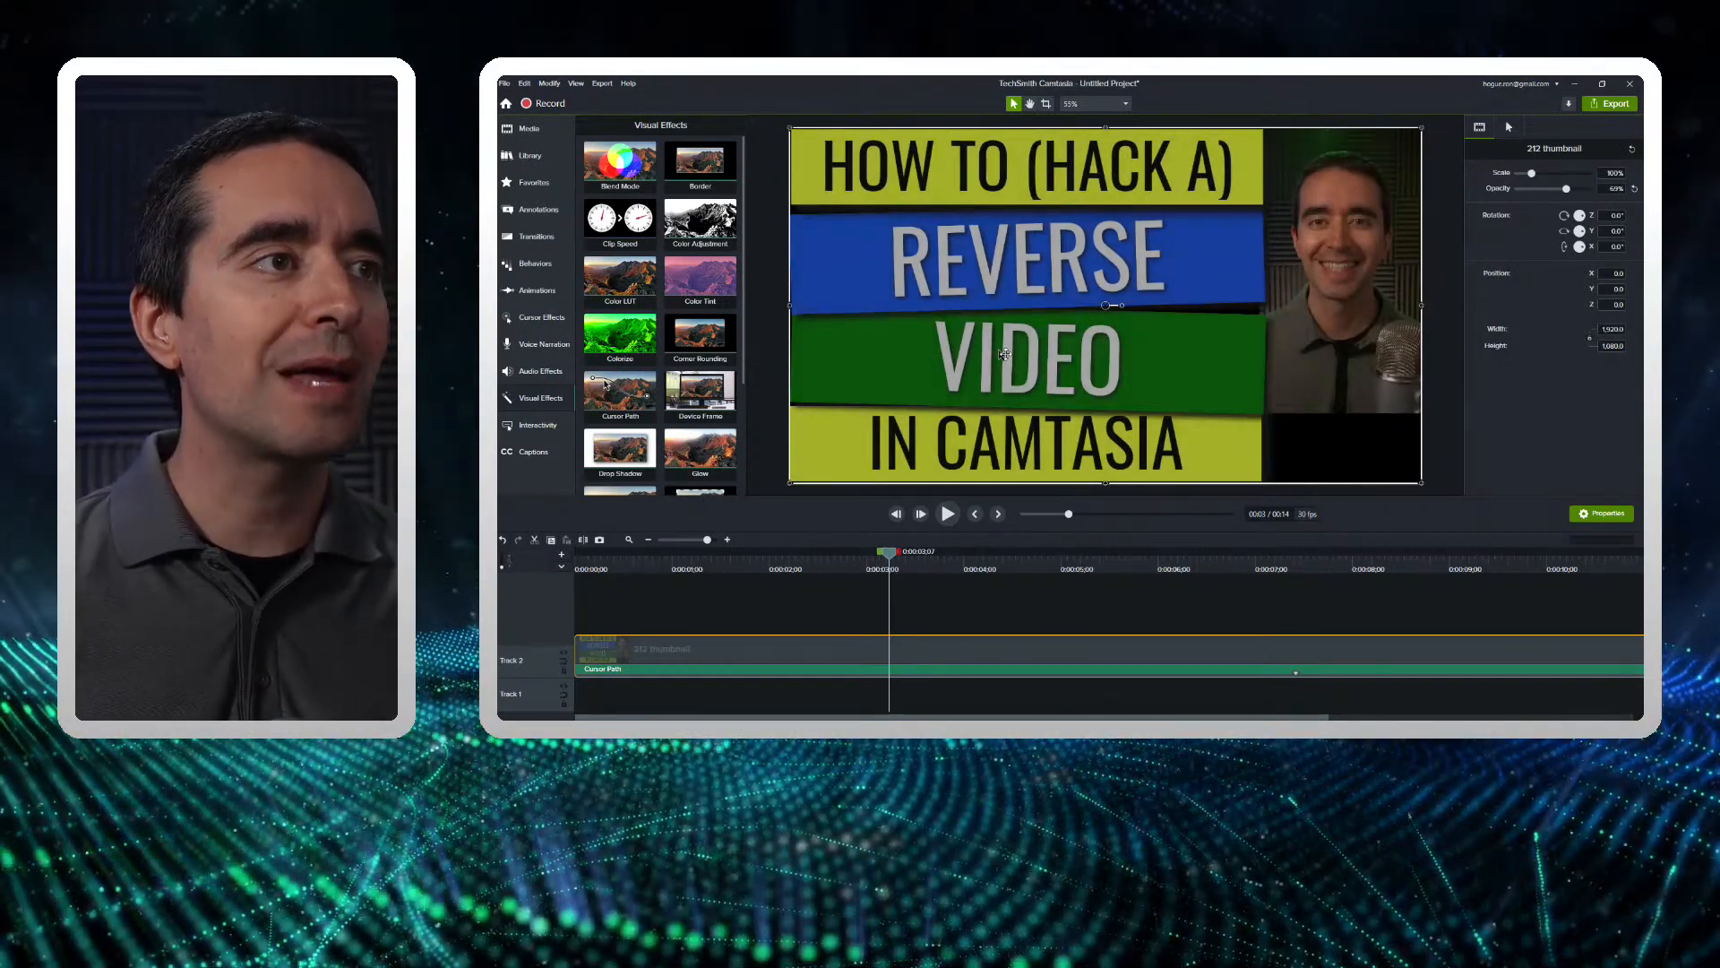
- Set the cursor scale to 300%, raise it to 2,000% and preview the enlarged cursor back to 0:00:01;27
{"action": "left_click", "coordinate": [1509, 126]}
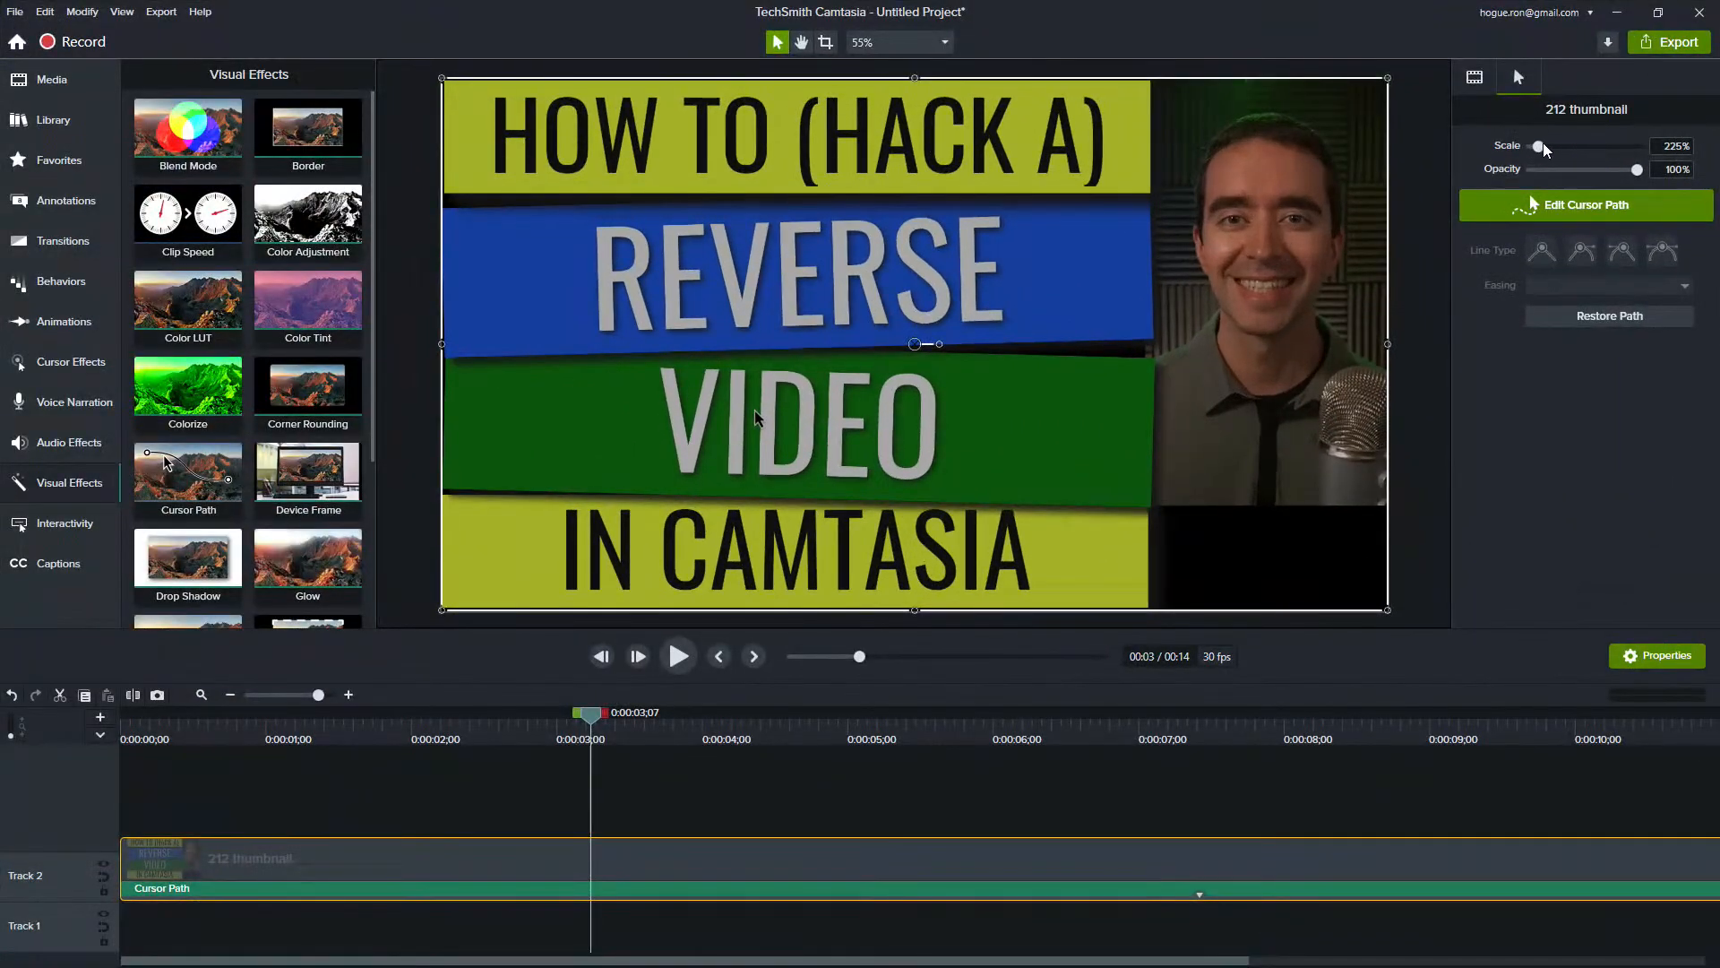
{"action": "left_click_drag", "start_coordinate": [1540, 157], "coordinate": [1549, 156]}
{"action": "left_click", "coordinate": [1677, 146]}
{"action": "type", "text": "300"}
{"action": "key", "text": "Return"}
{"action": "left_click_drag", "start_coordinate": [1542, 146], "coordinate": [1637, 146]}
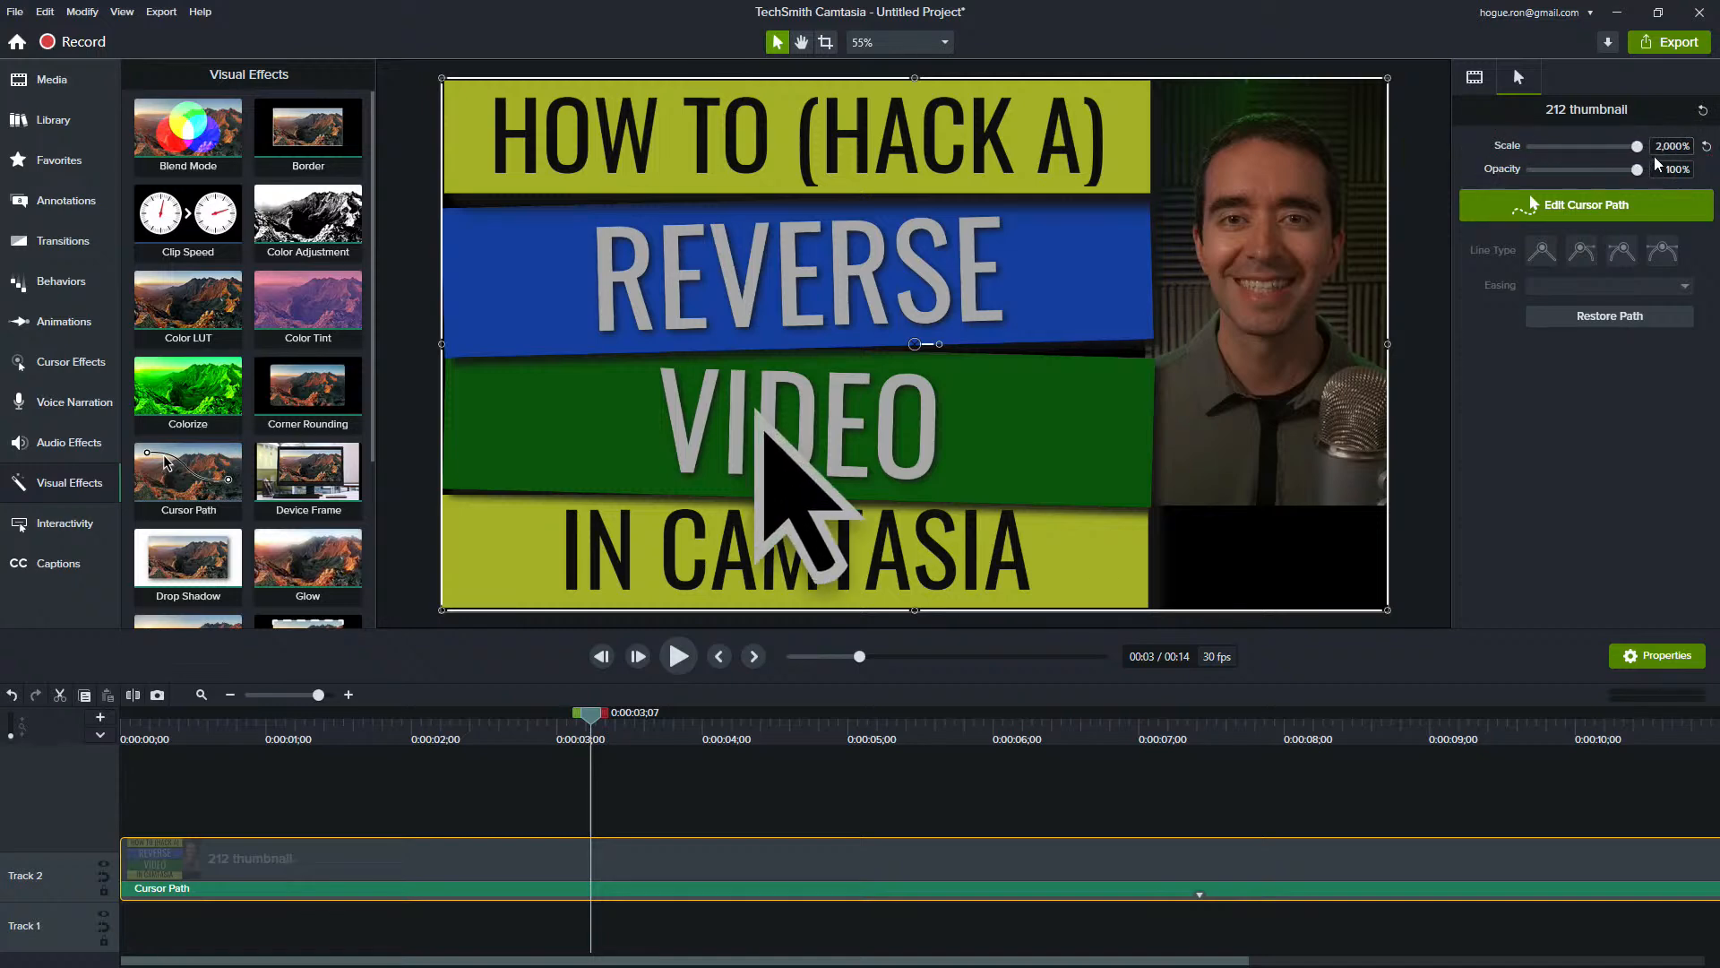
{"action": "left_click_drag", "start_coordinate": [582, 721], "coordinate": [403, 728]}
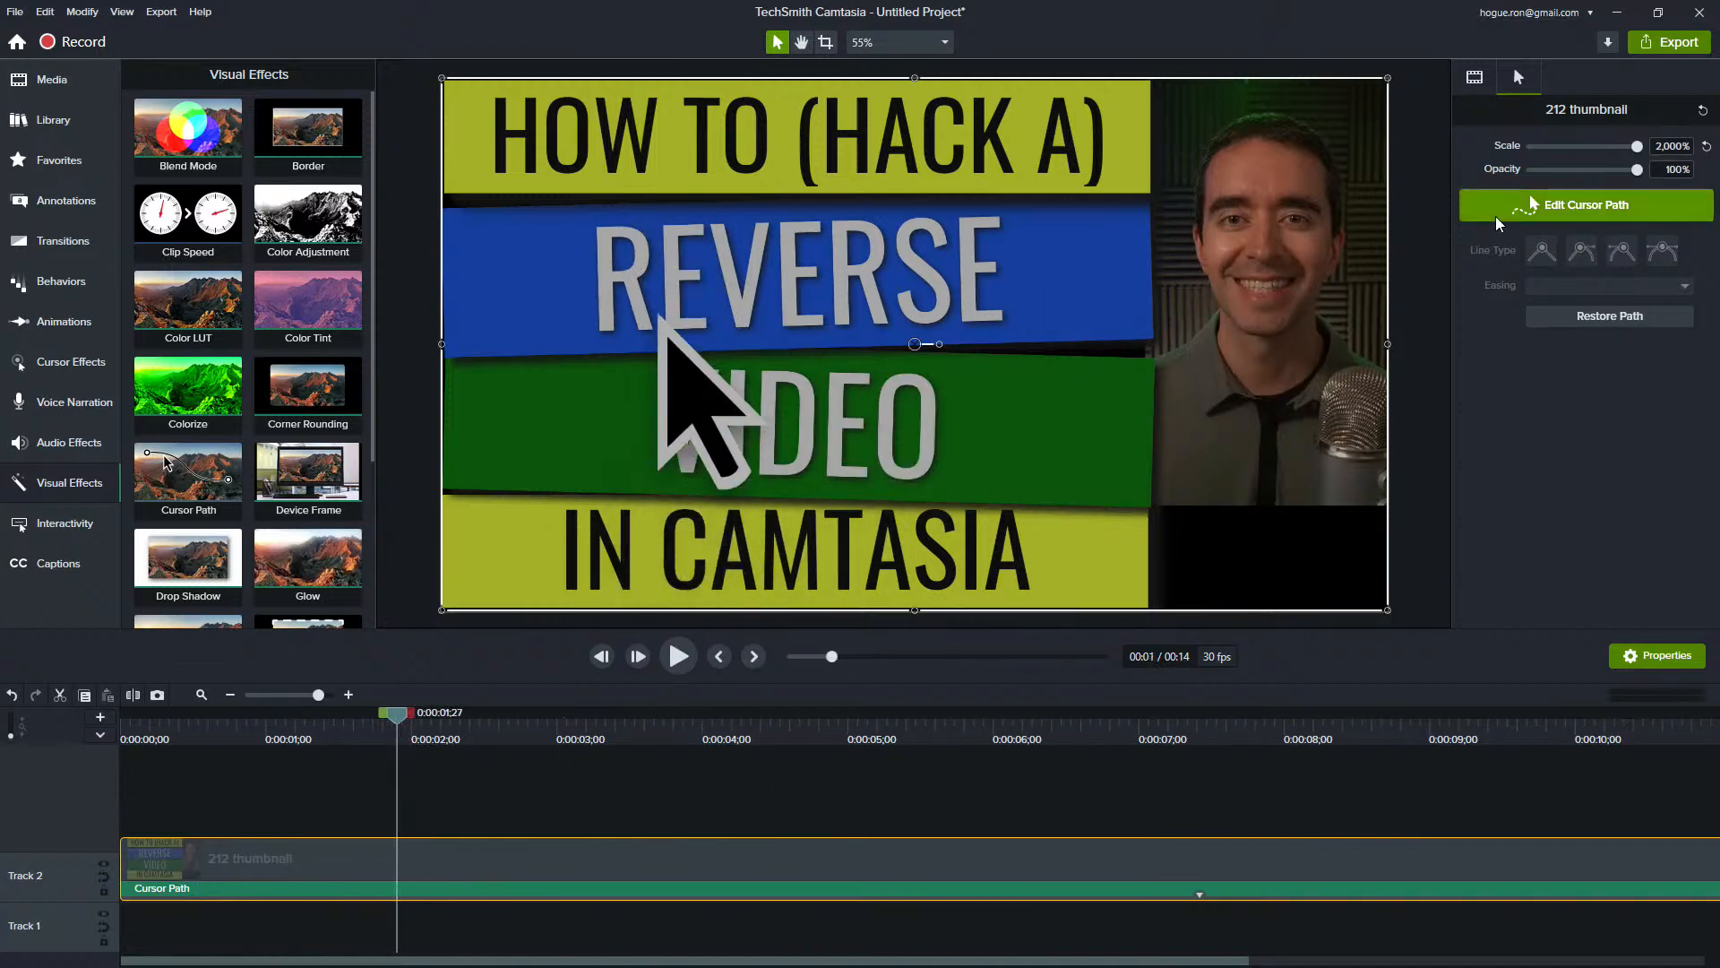
- Try to set the cursor scale to 99999% and reset the scale value
{"action": "left_click", "coordinate": [1674, 146]}
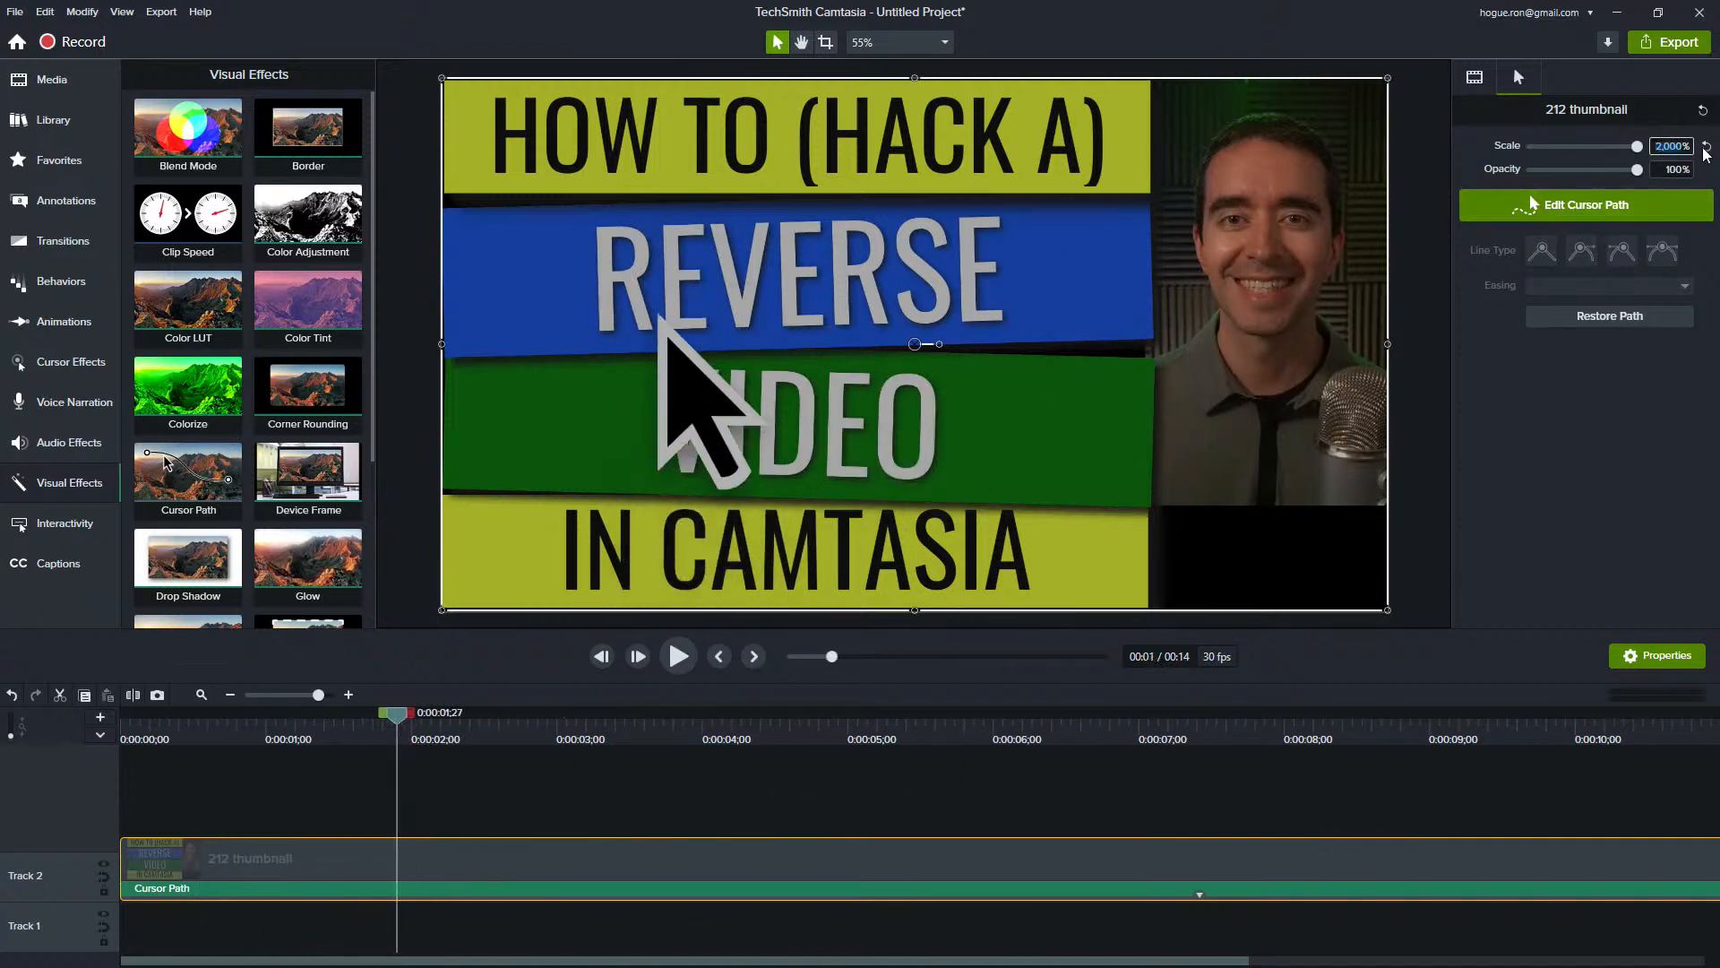
{"action": "type", "text": "99999"}
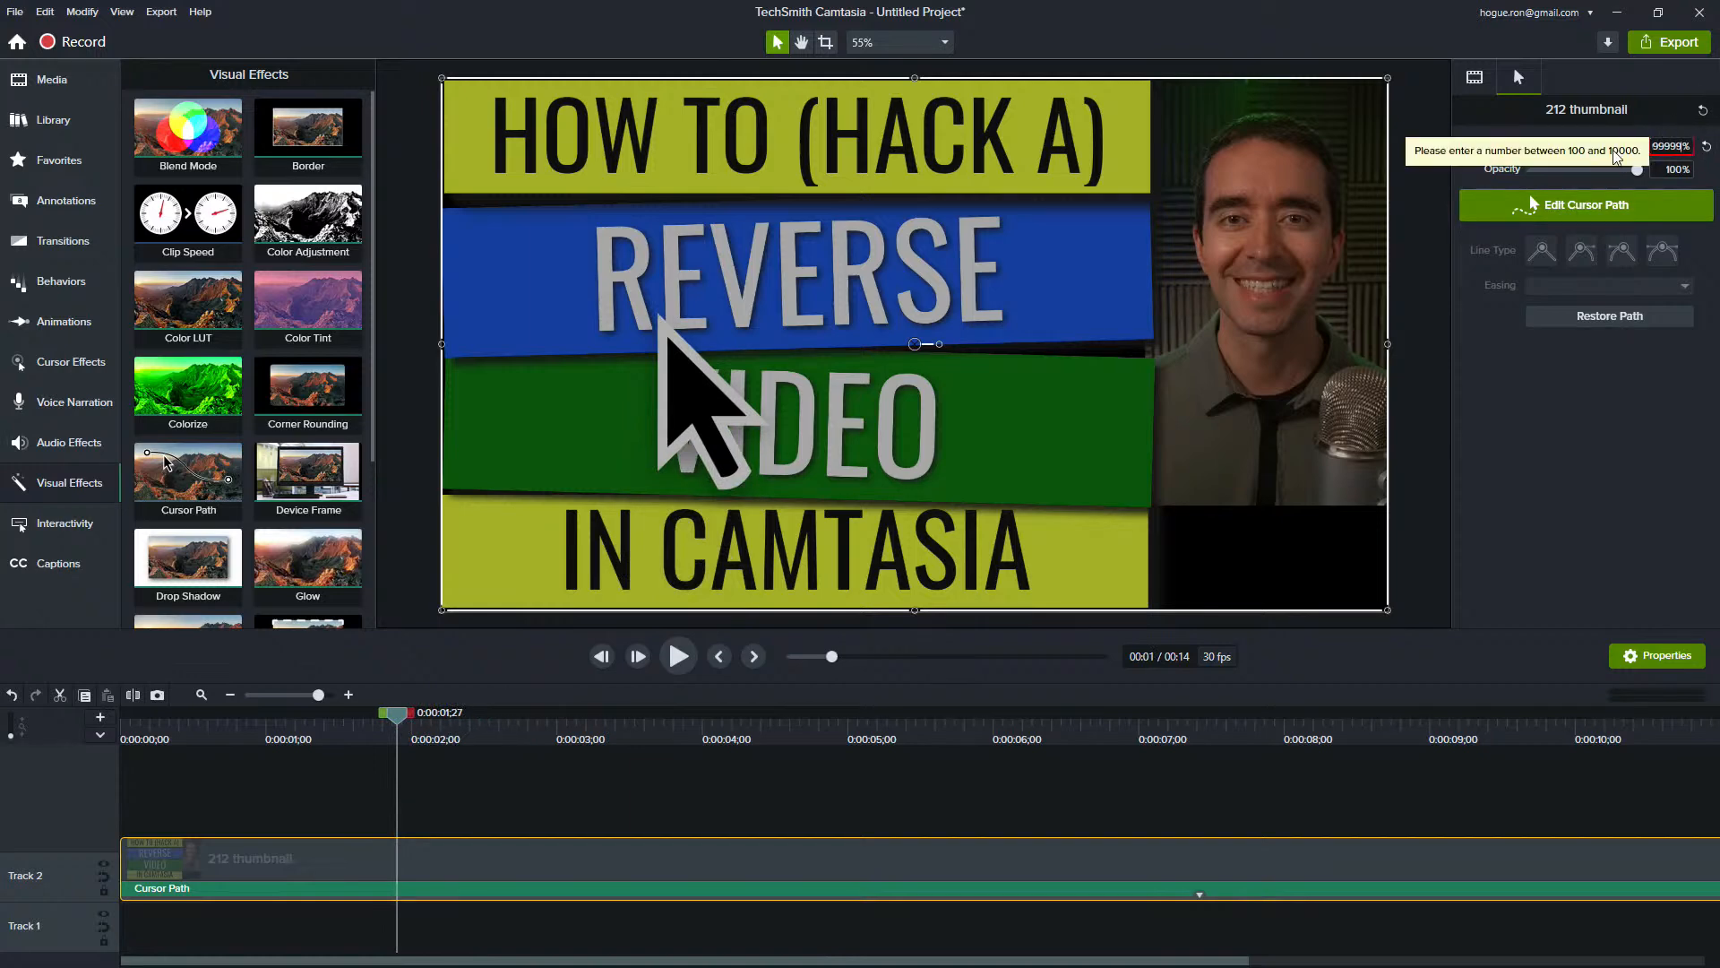
{"action": "left_click", "coordinate": [1707, 148]}
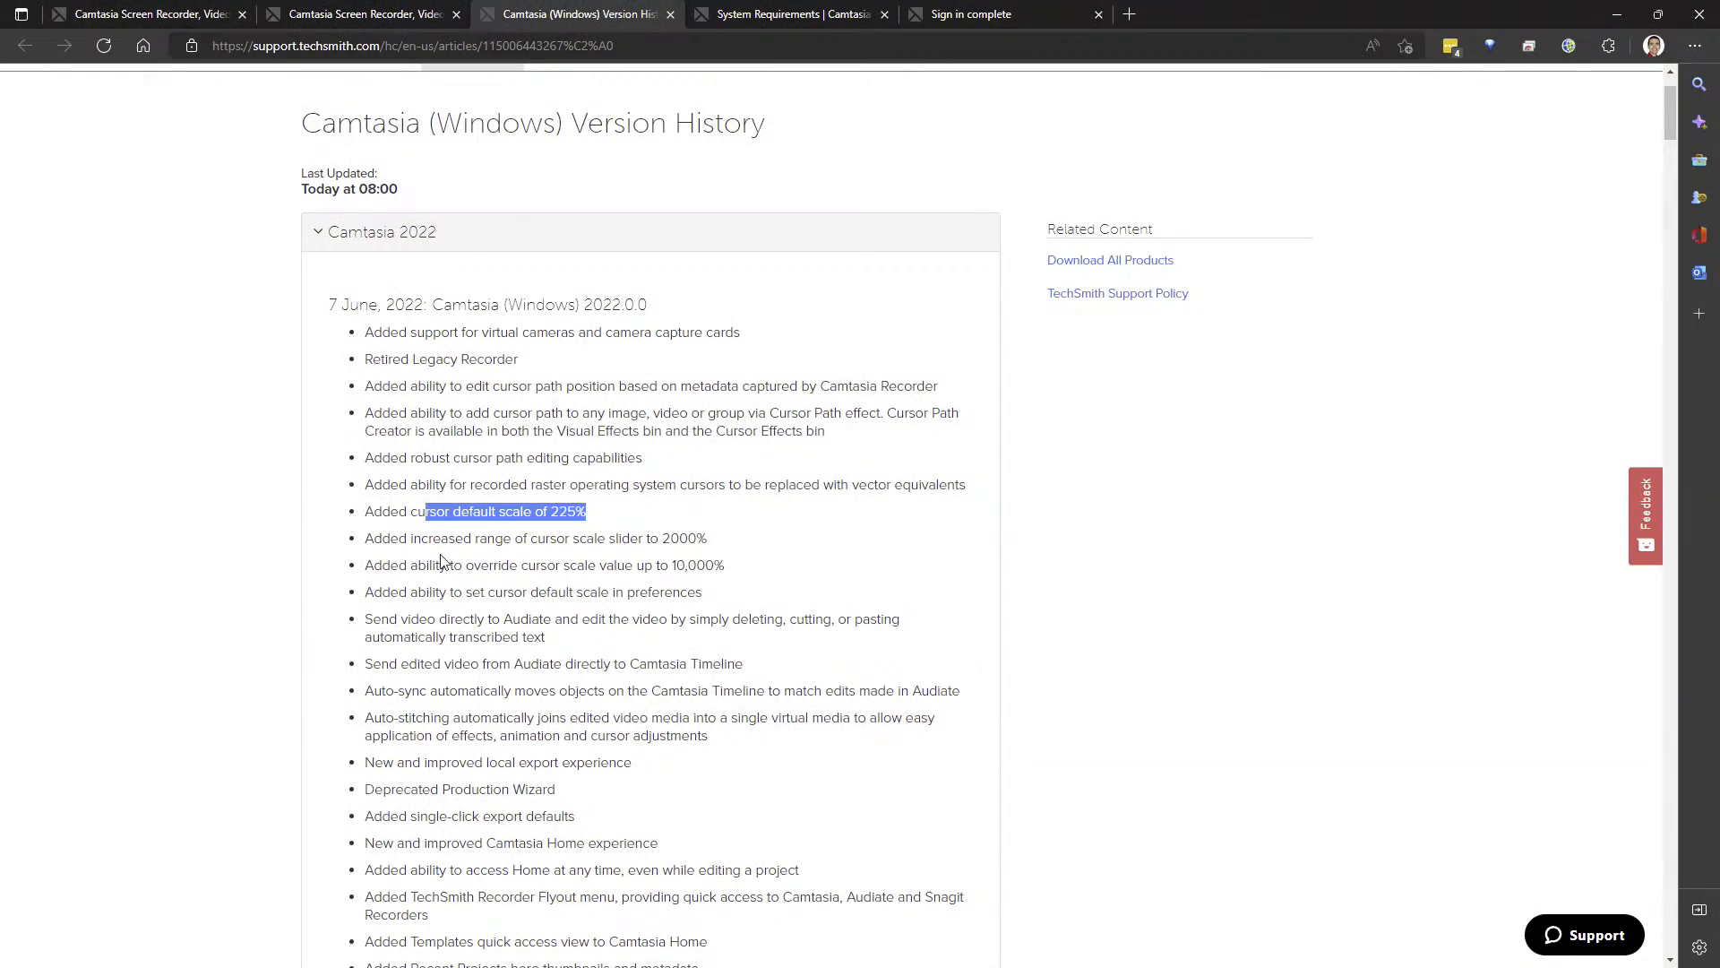
- Review the version history entries on overriding the cursor scale value and setting the default cursor scale in preferences
{"action": "left_click_drag", "start_coordinate": [428, 543], "coordinate": [727, 573]}
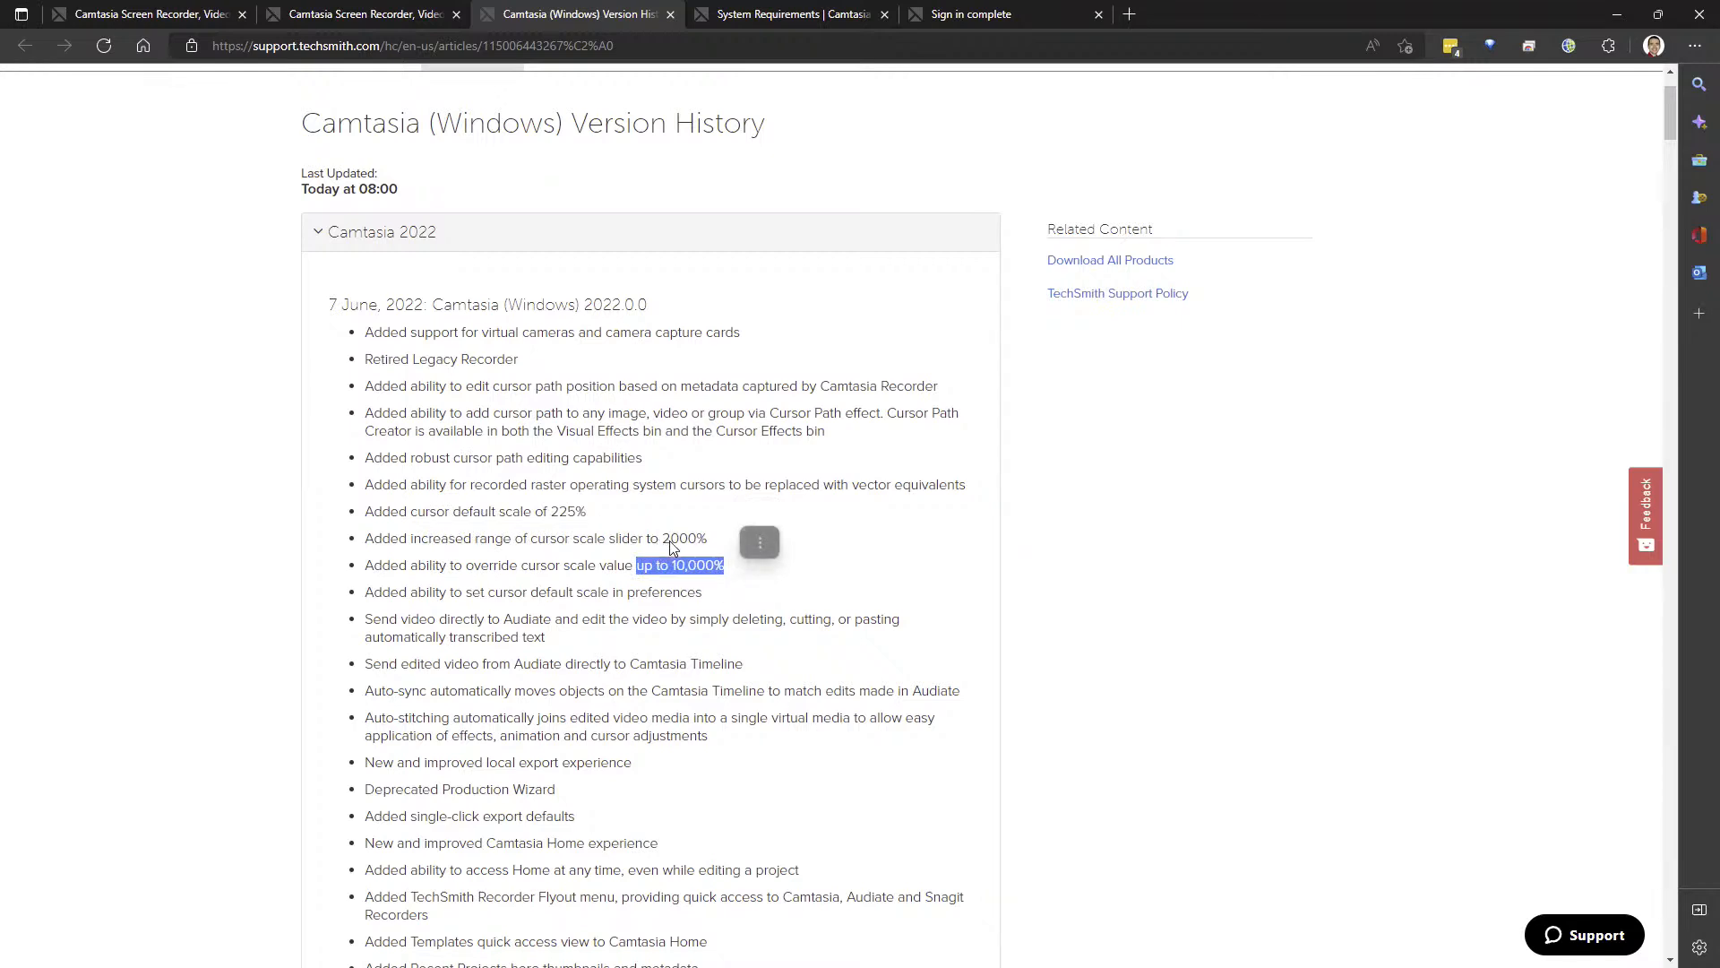
{"action": "left_click", "coordinate": [560, 595]}
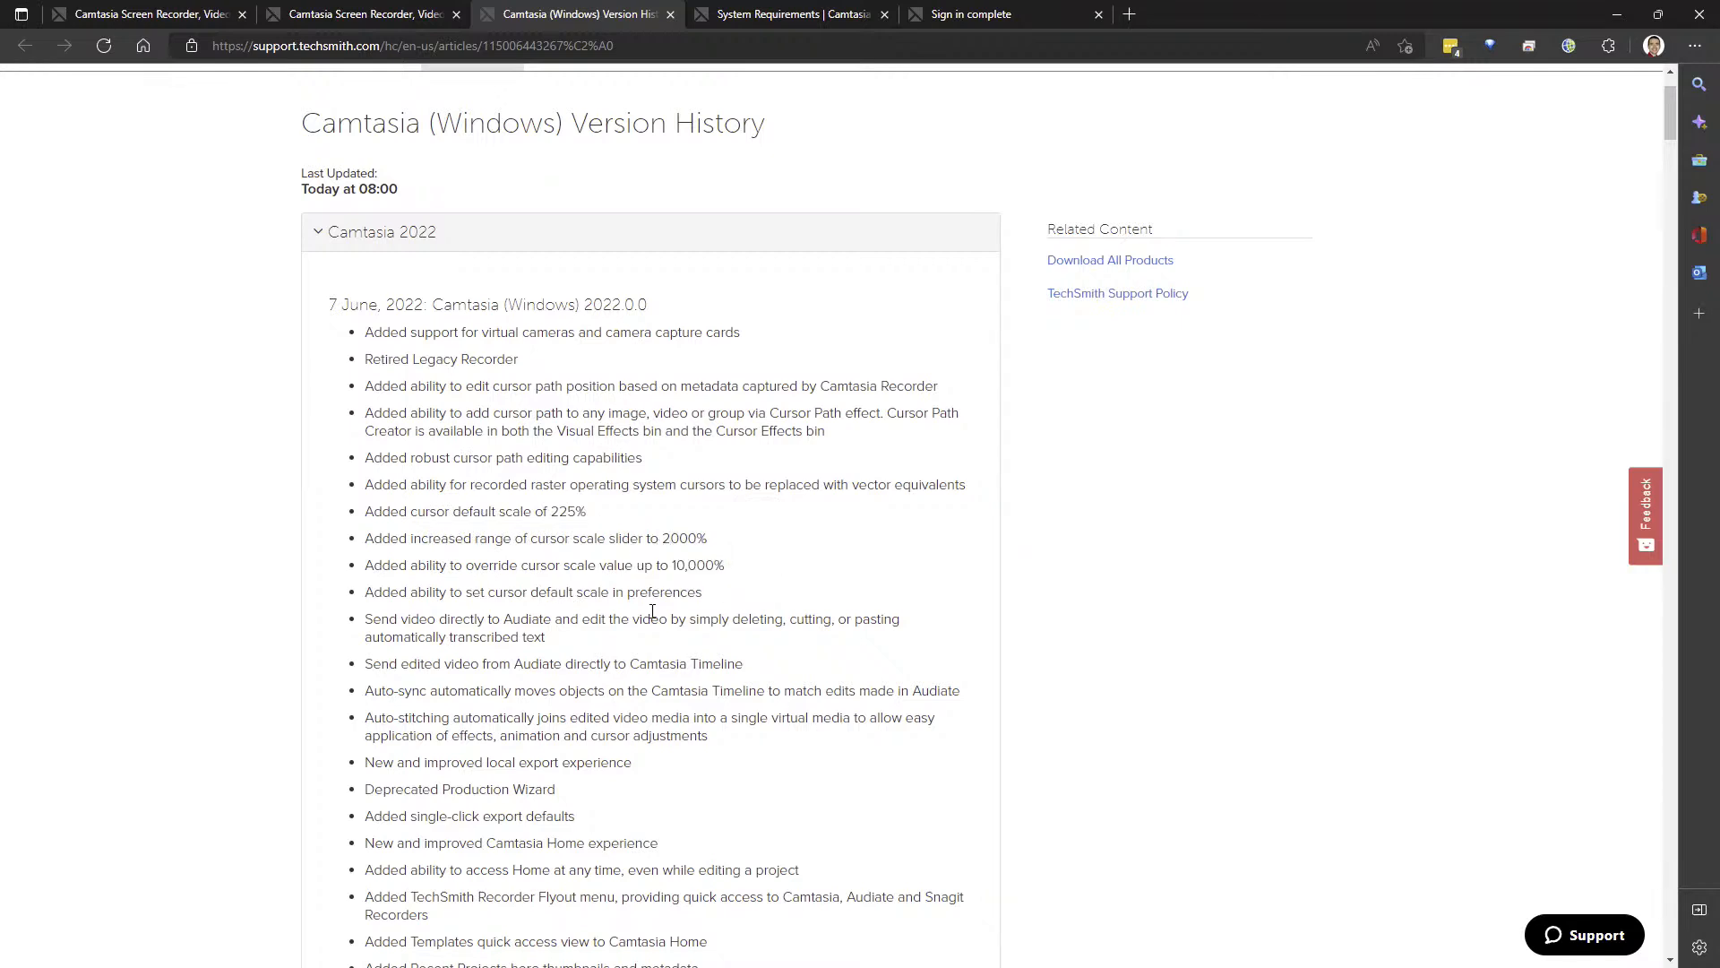
{"action": "scroll", "coordinate": [652, 611], "scroll_direction": "down", "scroll_amount": 2}
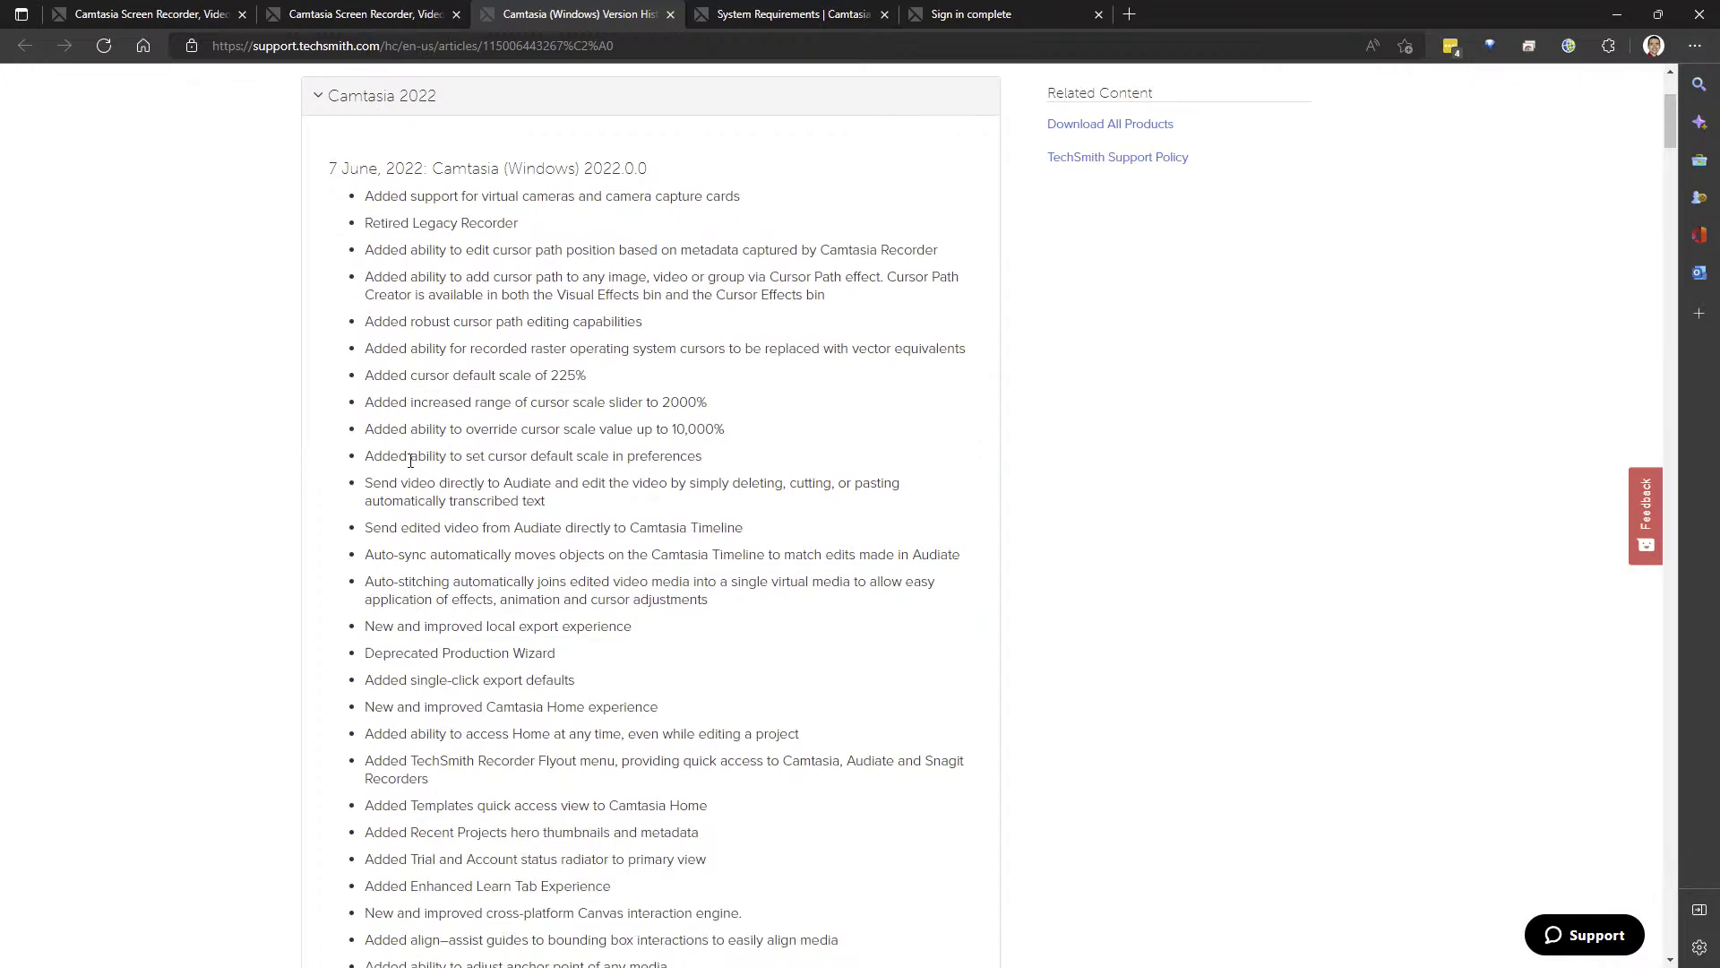
{"action": "left_click_drag", "start_coordinate": [420, 458], "coordinate": [733, 462]}
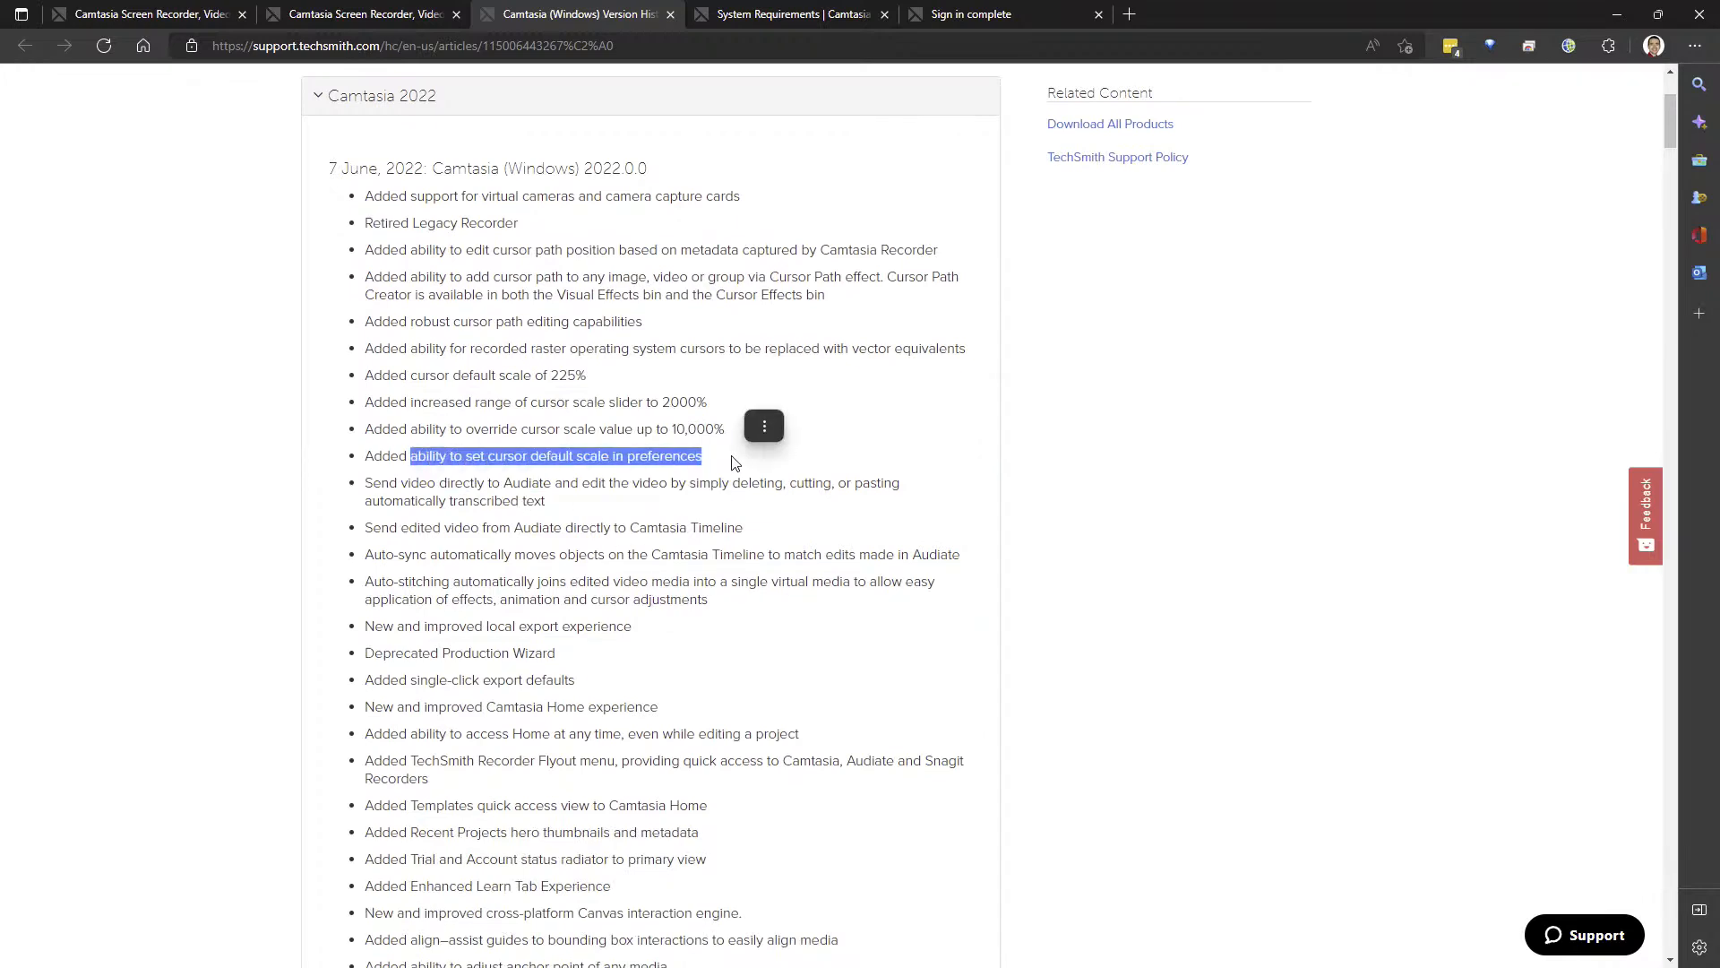
{"action": "left_click", "coordinate": [712, 461]}
- Switch back to Camtasia and set the default cursor scale to 250% in the project preferences
{"action": "key", "text": "alt+Tab"}
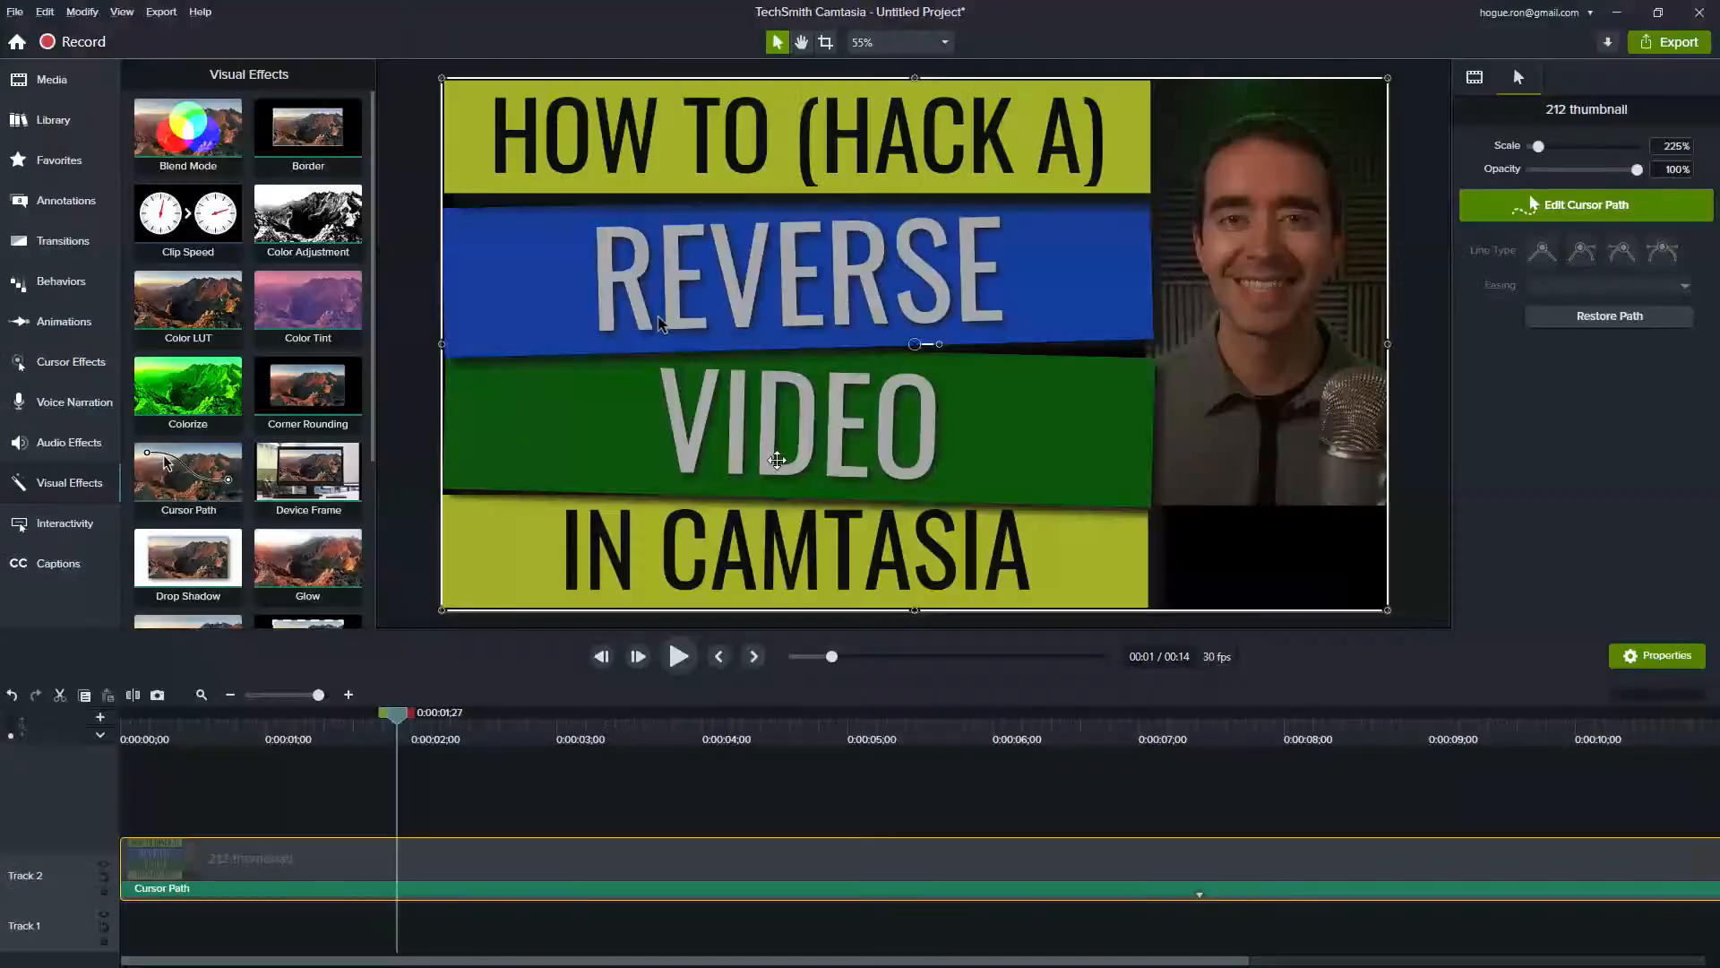
{"action": "left_click", "coordinate": [44, 11]}
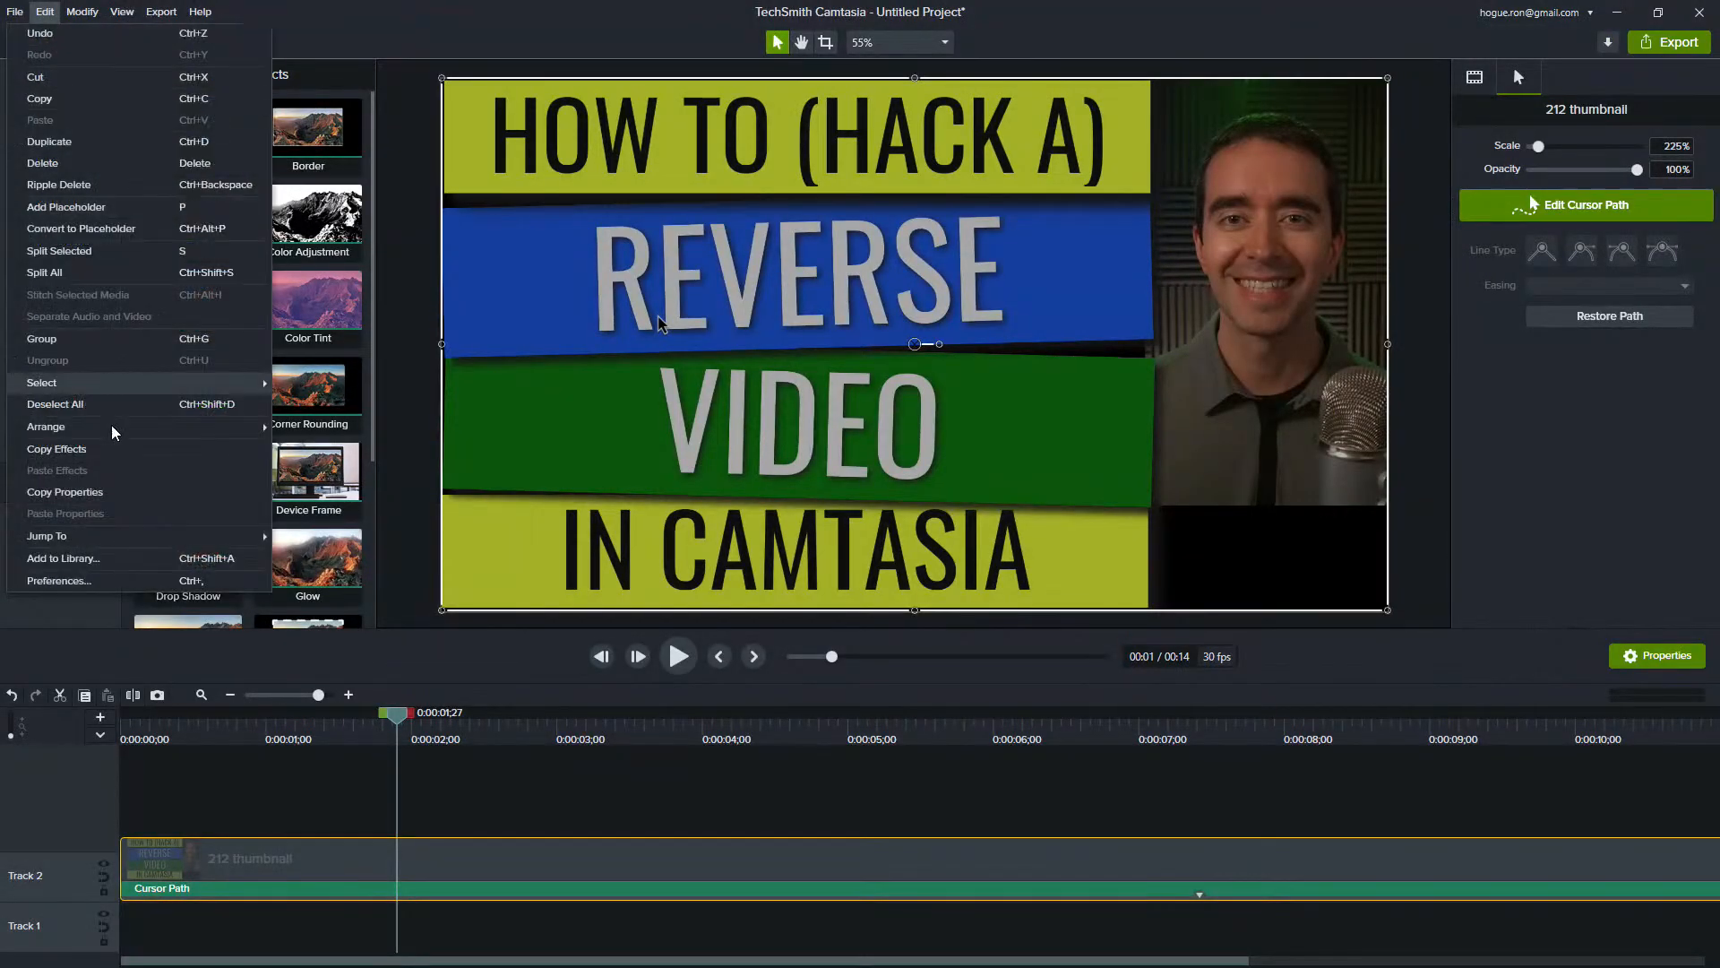
{"action": "left_click", "coordinate": [59, 580]}
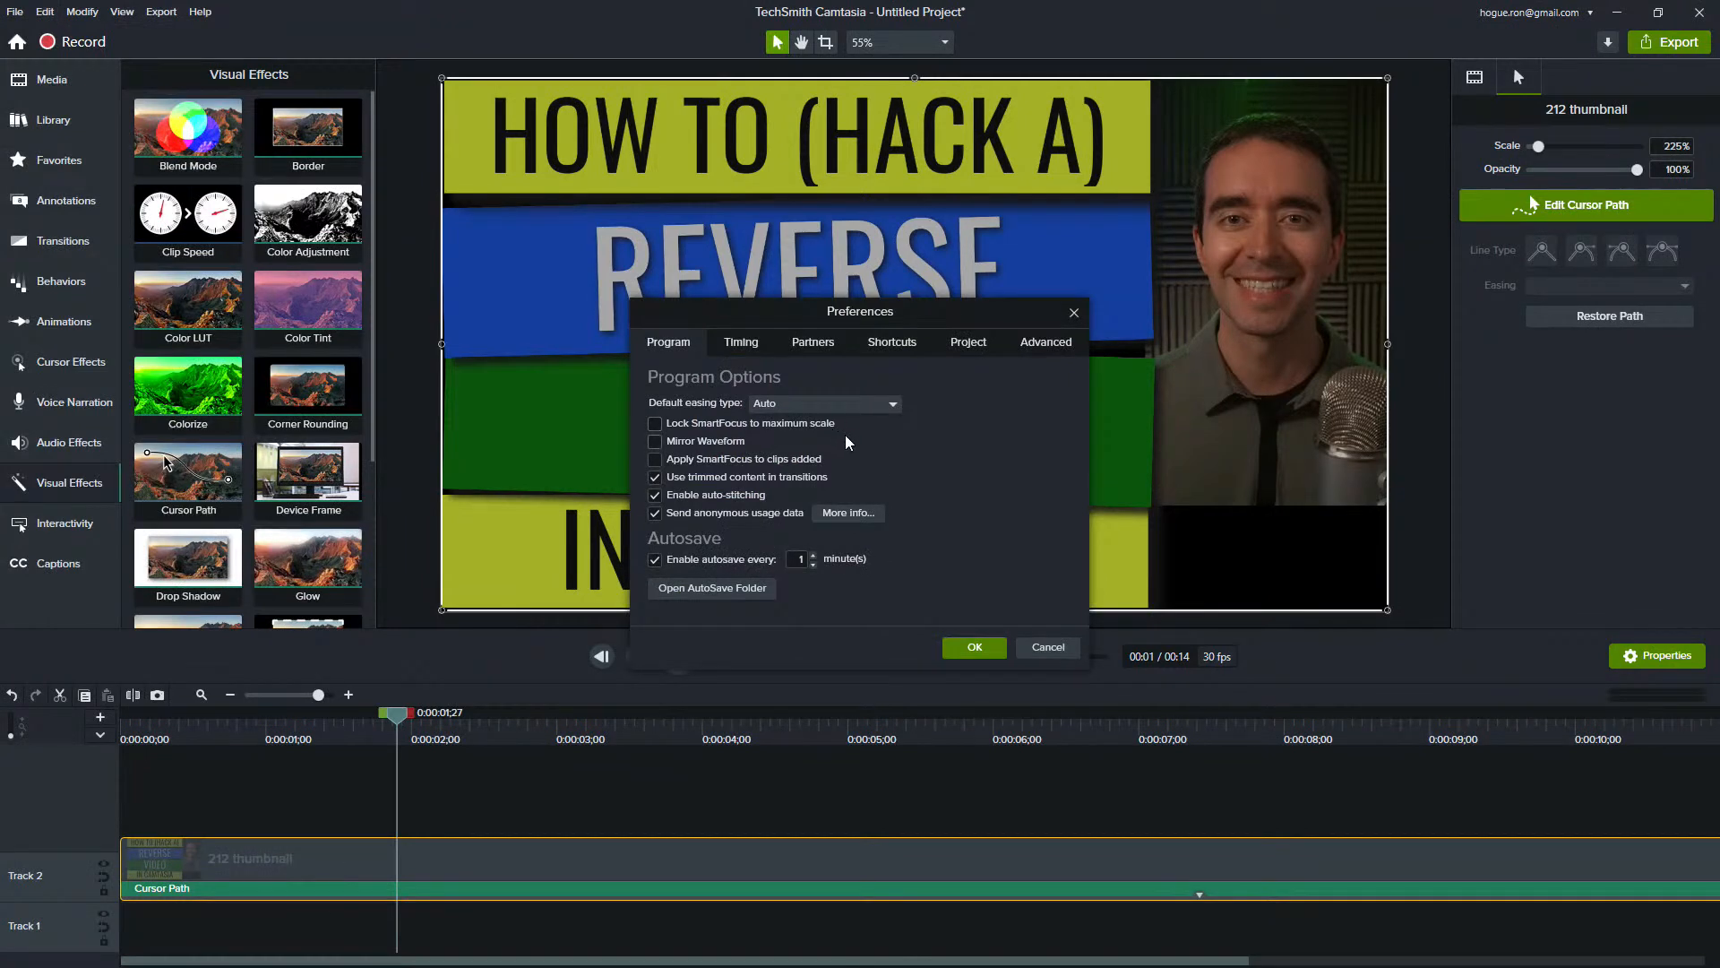
{"action": "left_click", "coordinate": [743, 350]}
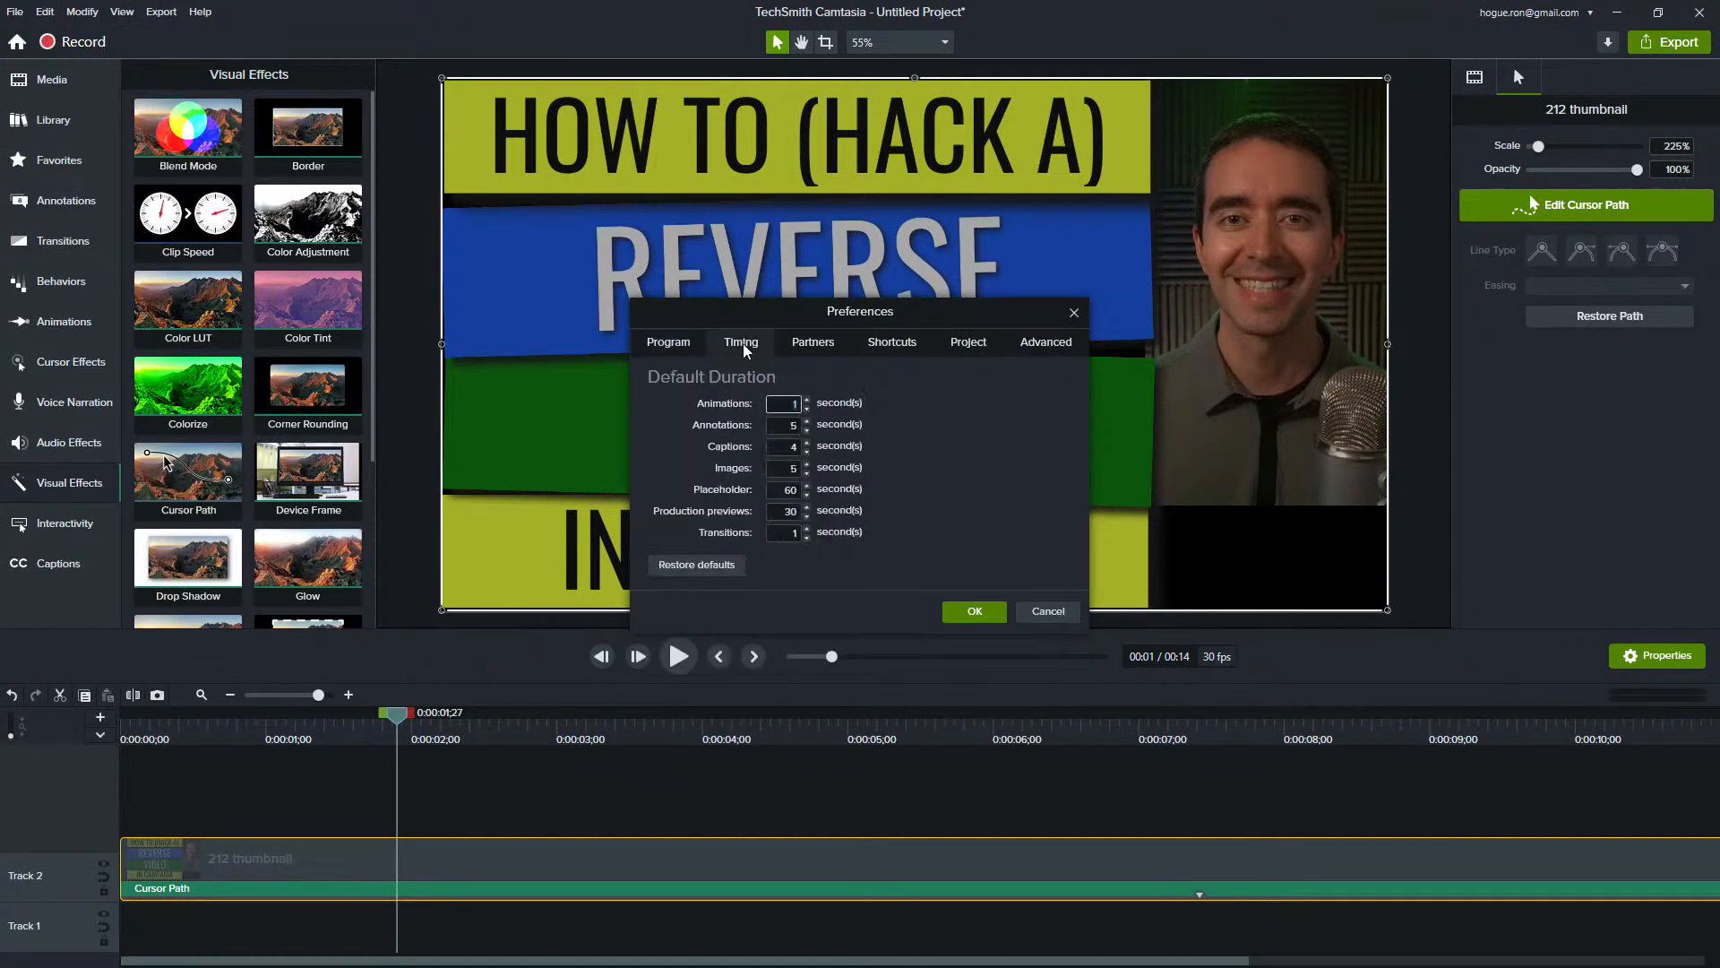
{"action": "left_click", "coordinate": [803, 347]}
{"action": "left_click", "coordinate": [969, 345]}
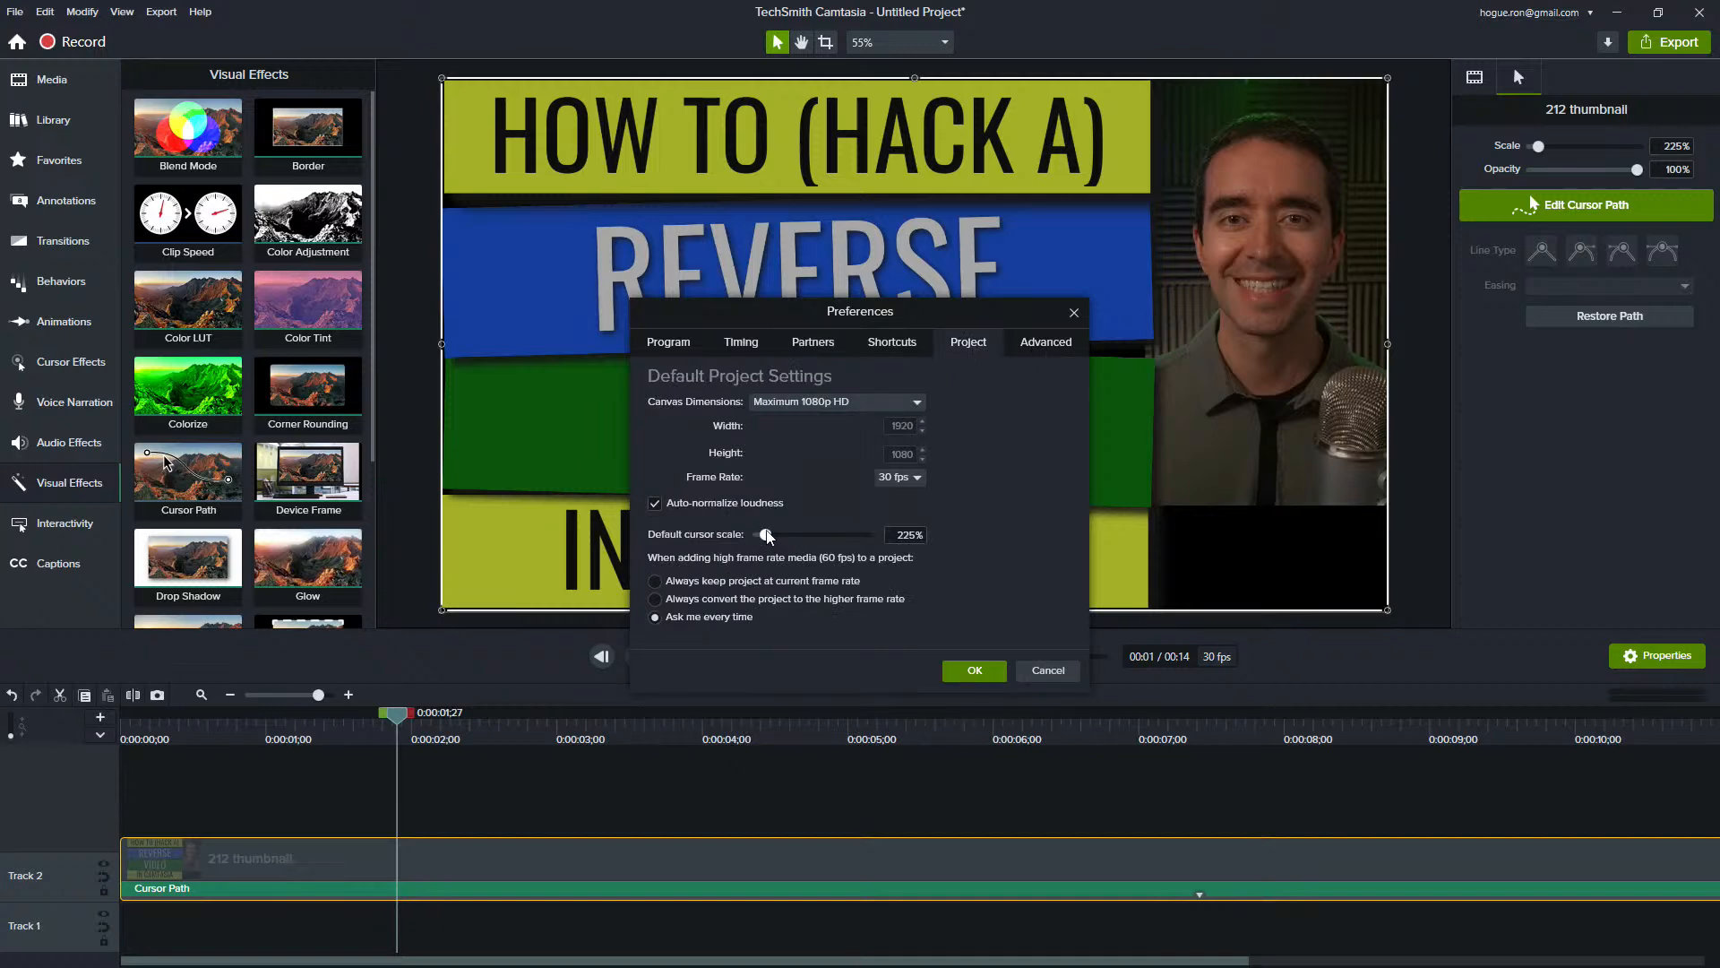
{"action": "left_click", "coordinate": [899, 535]}
{"action": "key", "text": "Return"}
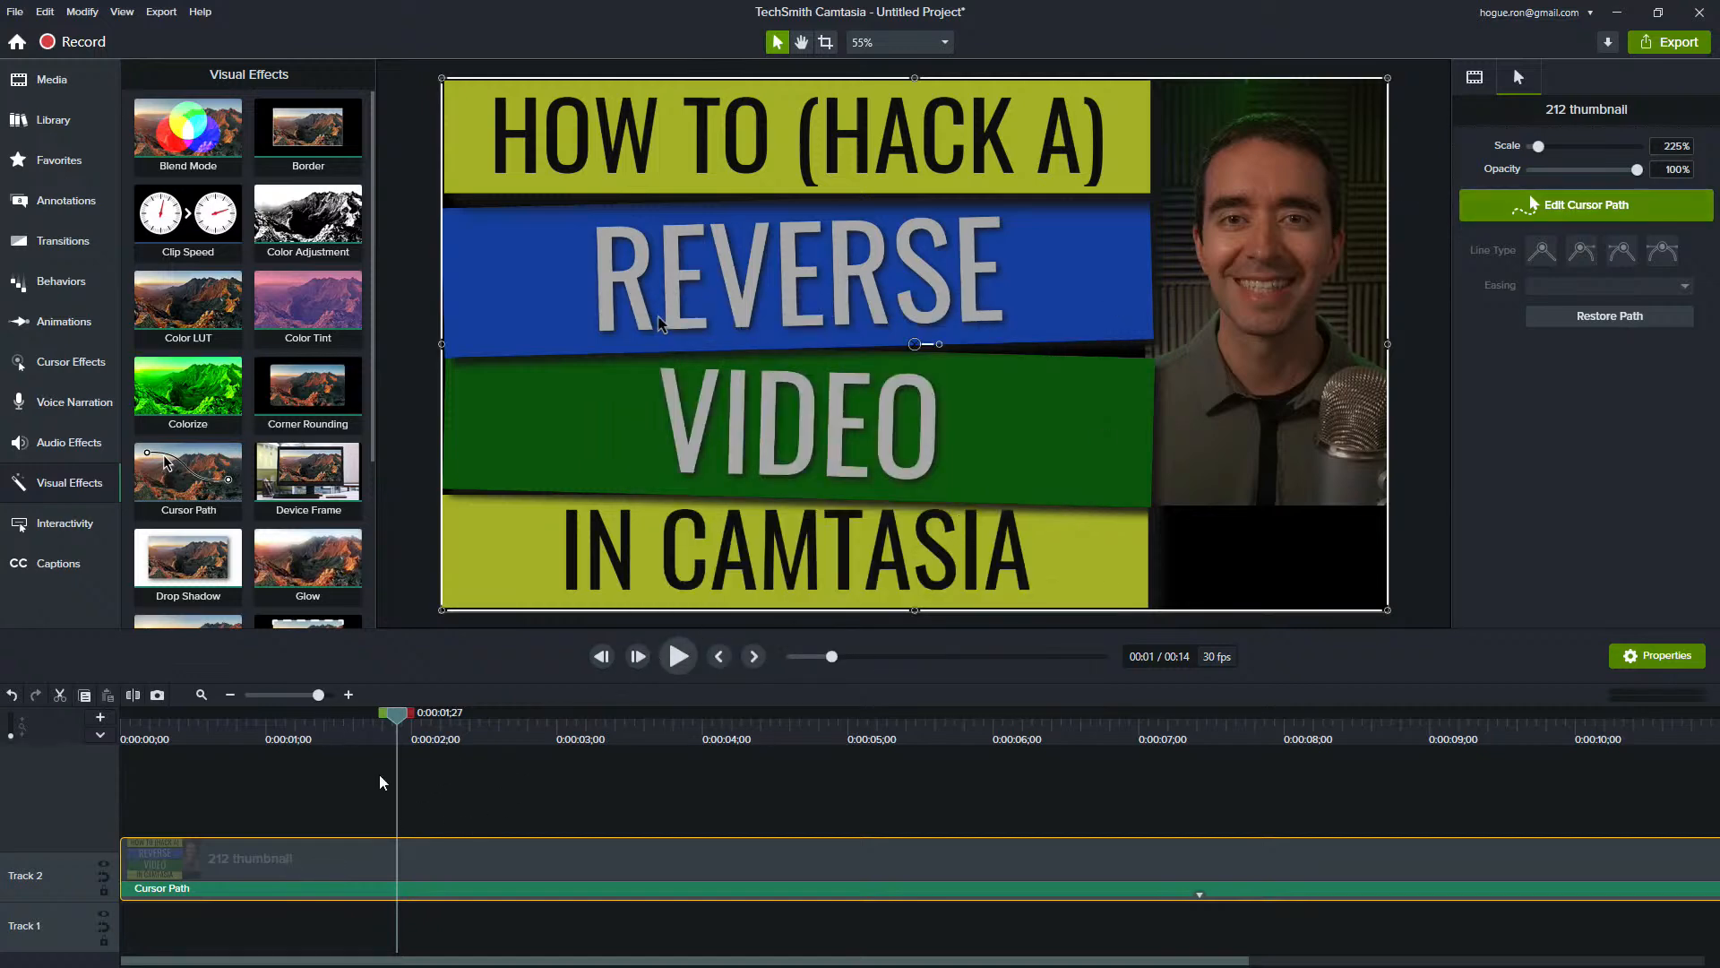
- Fit the timeline to the project and try to apply the Cursor Path effect again to the 212 thumbnail clip
{"action": "left_click", "coordinate": [201, 696]}
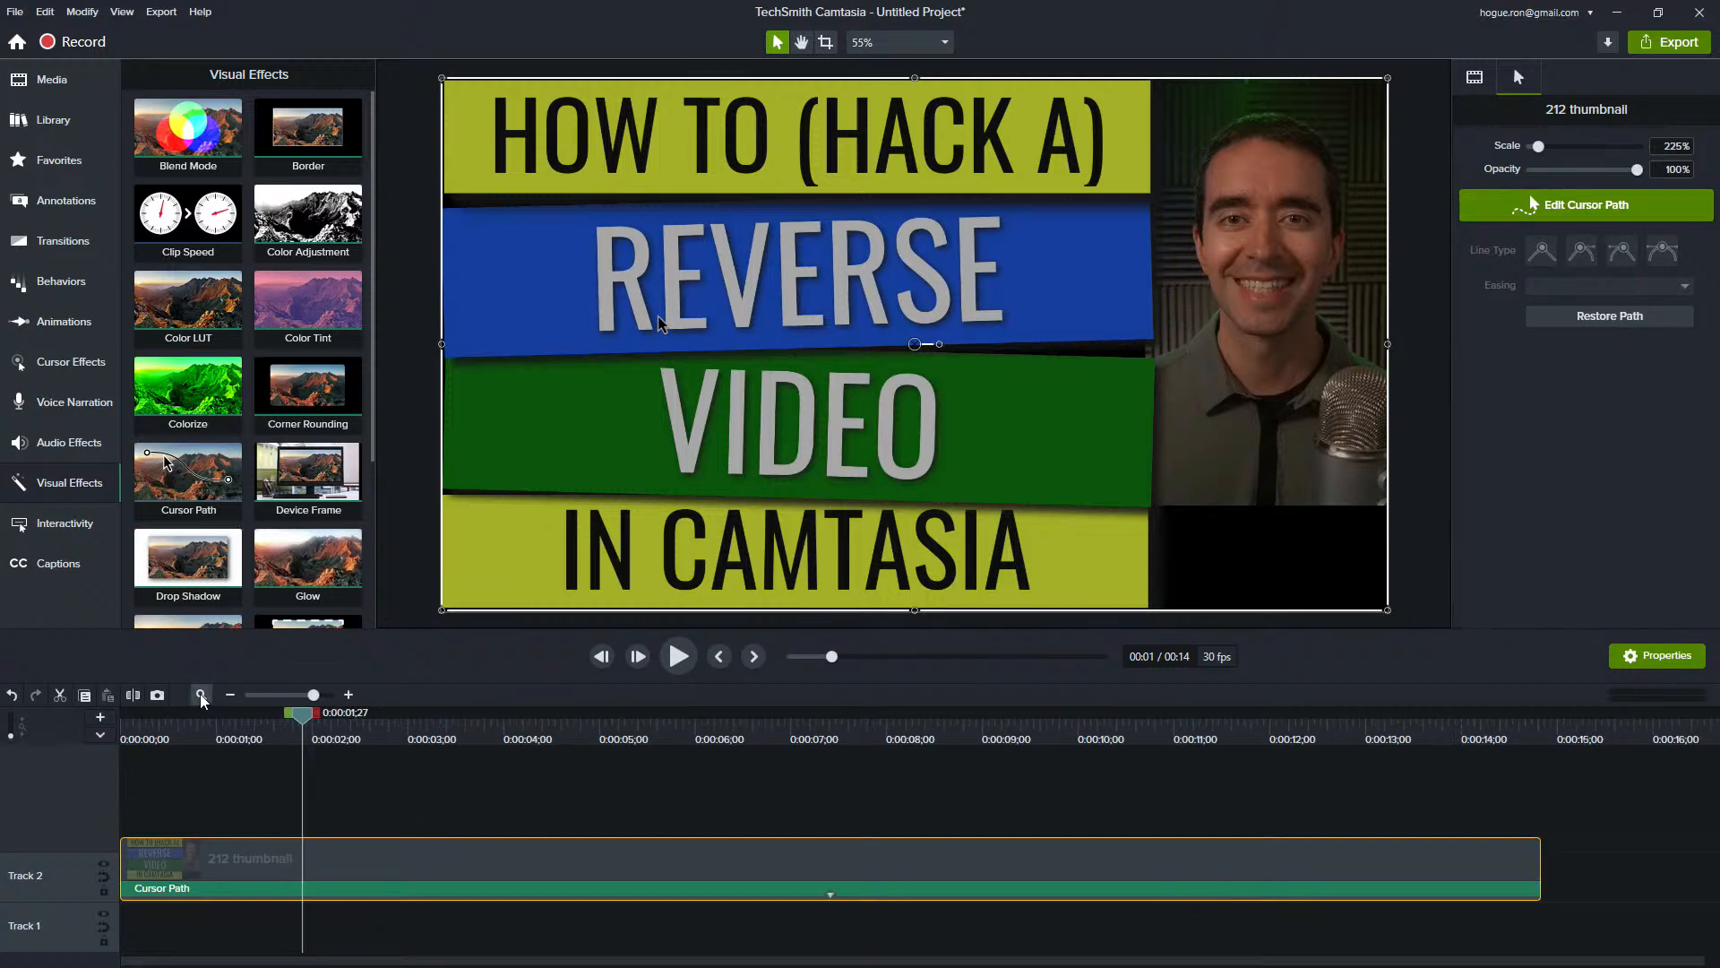
{"action": "left_click_drag", "start_coordinate": [188, 483], "coordinate": [1305, 868]}
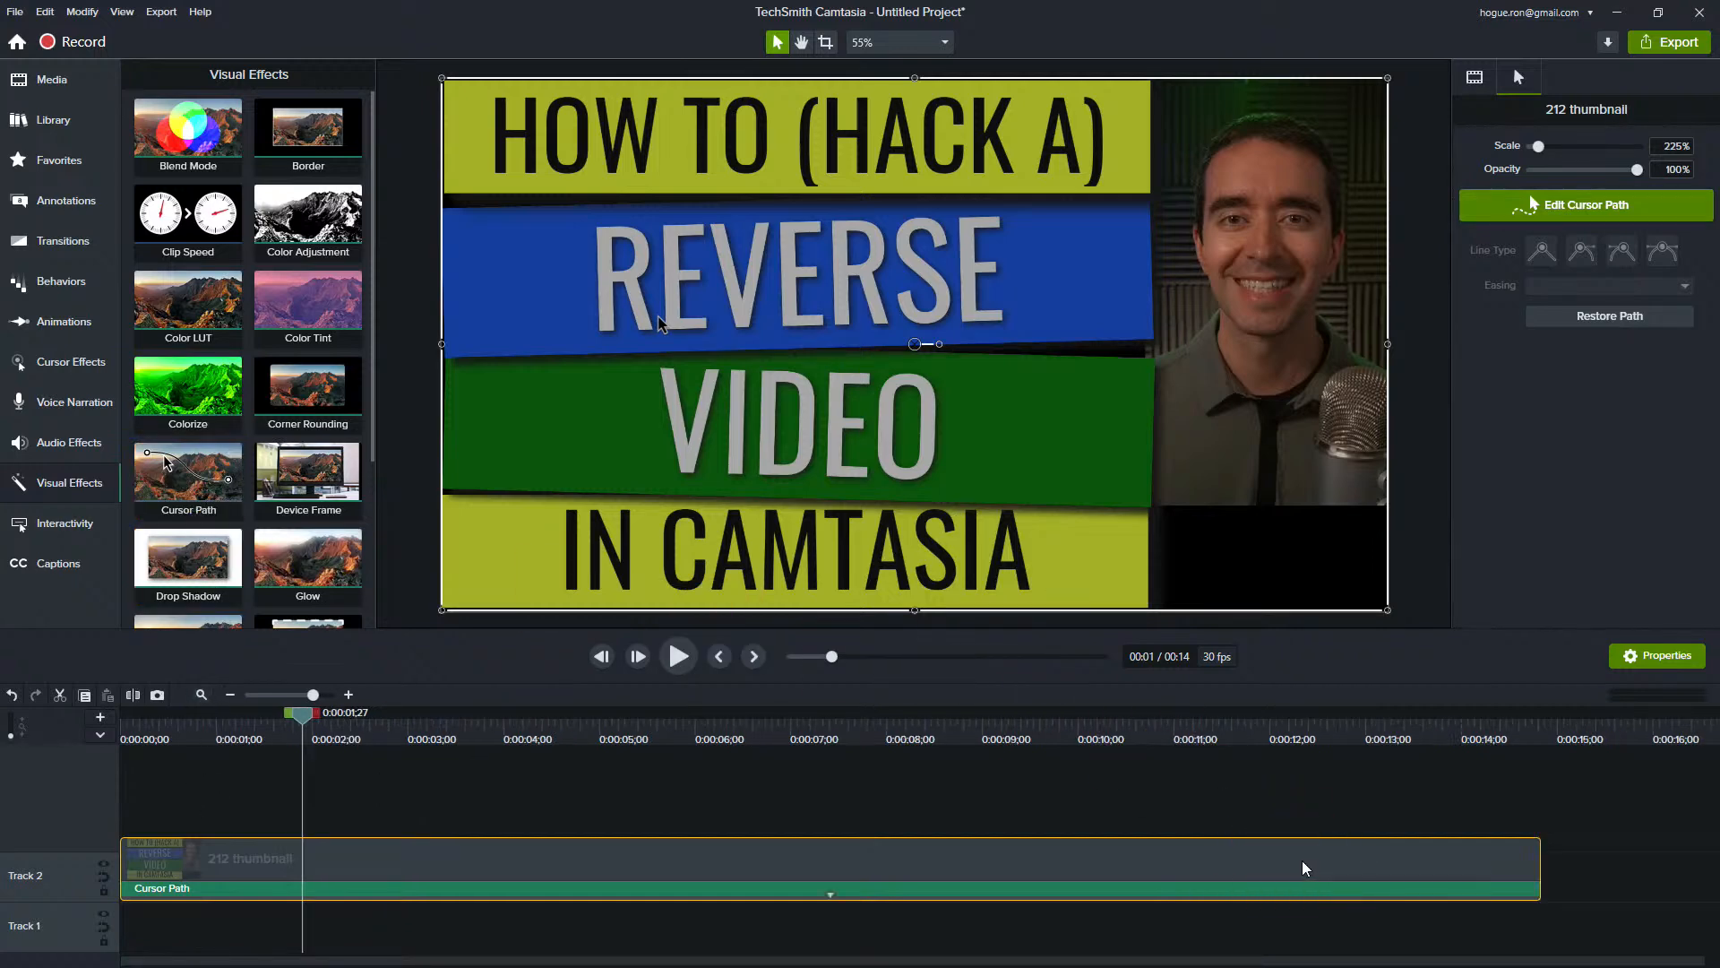
{"action": "left_click", "coordinate": [832, 895]}
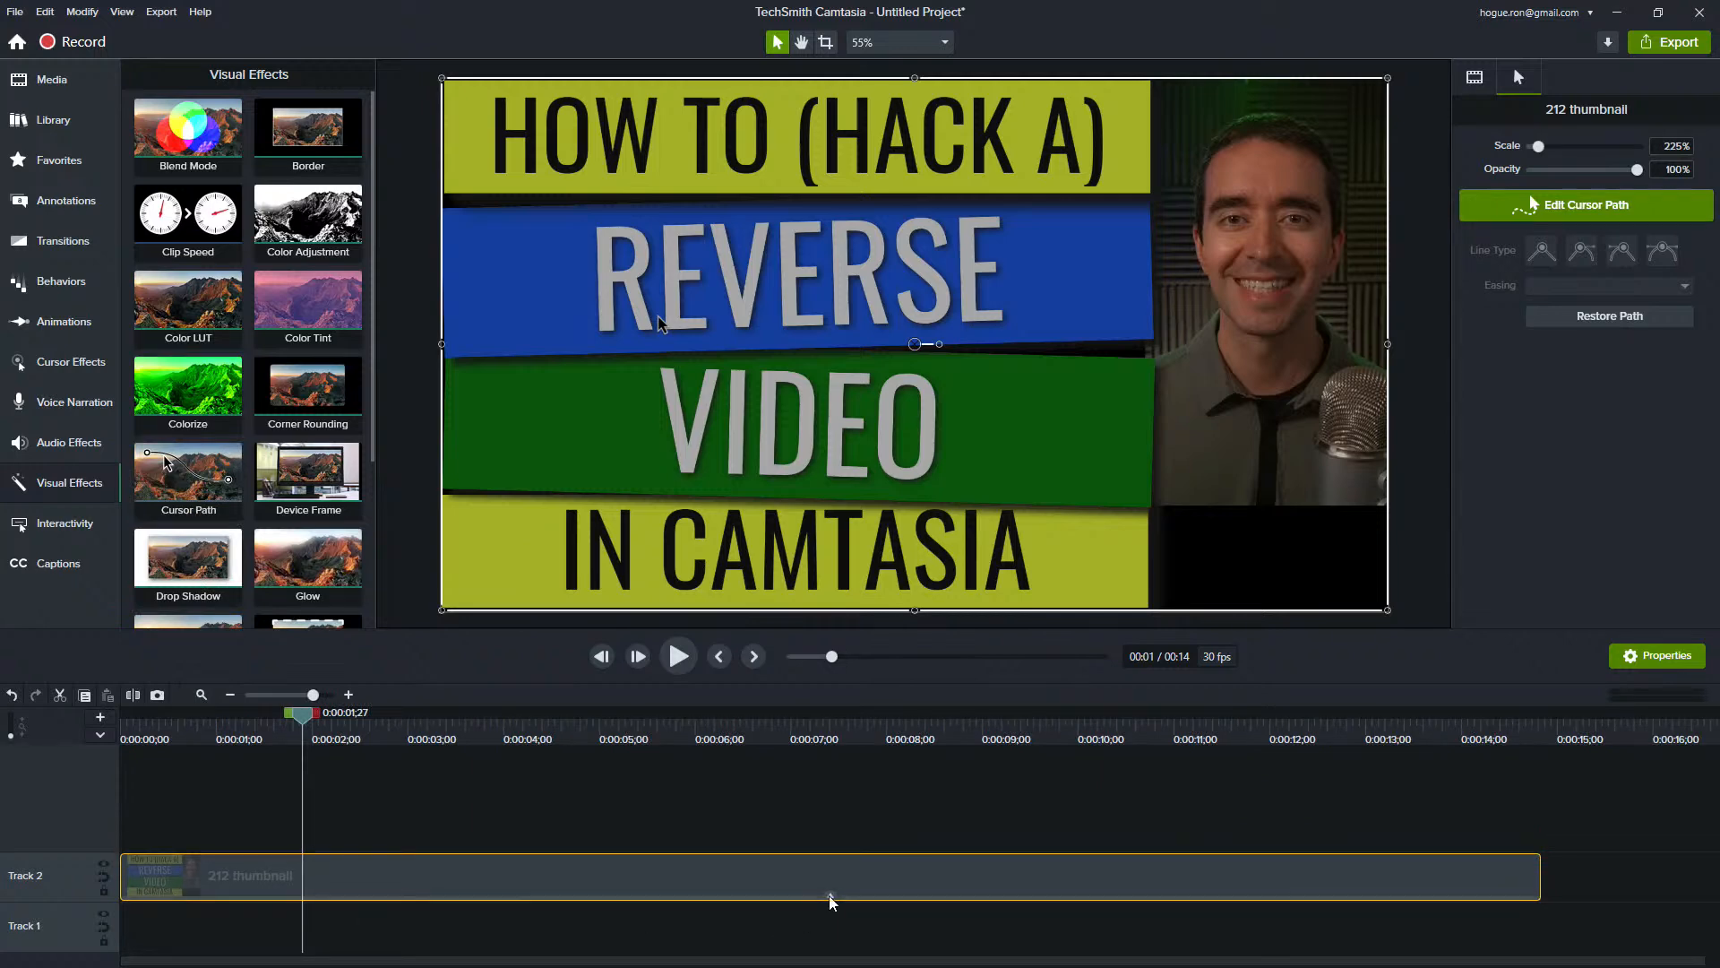
{"action": "left_click", "coordinate": [831, 896]}
- Edit the clip's cursor path with the playhead at 0:00:08;23 and move its last timeline point back to about 0:00:07
{"action": "left_click", "coordinate": [1527, 215]}
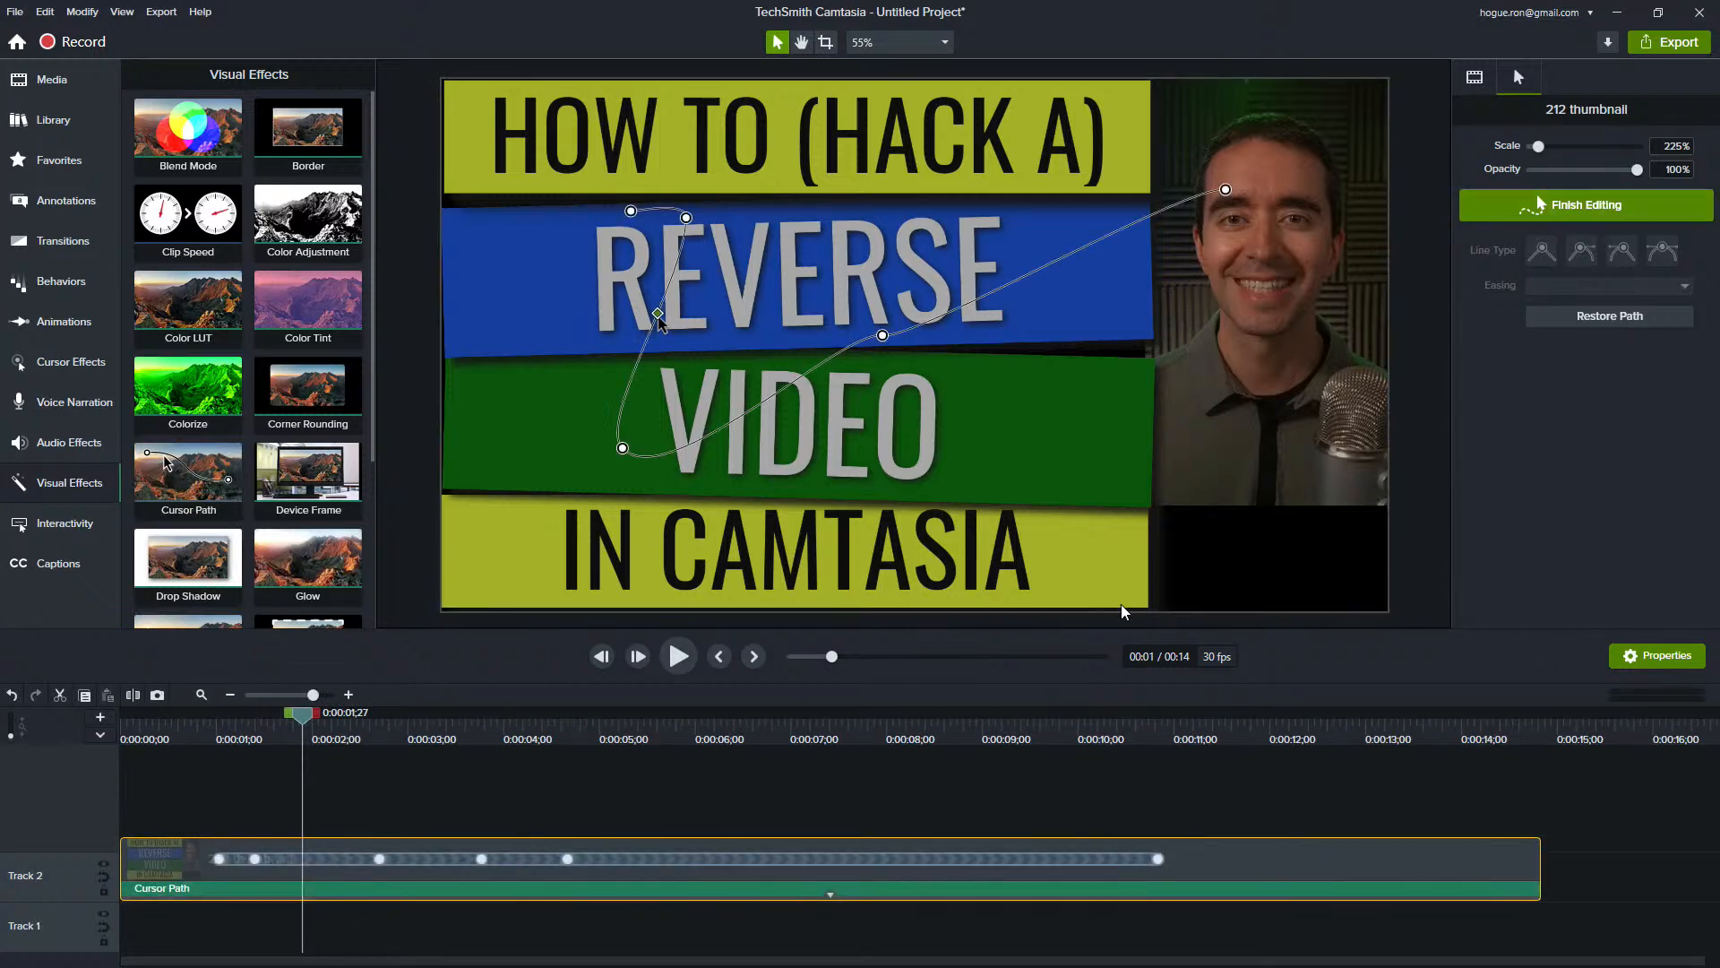
{"action": "left_click", "coordinate": [958, 746]}
{"action": "left_click", "coordinate": [1158, 859]}
{"action": "left_click_drag", "start_coordinate": [1158, 858], "coordinate": [788, 865]}
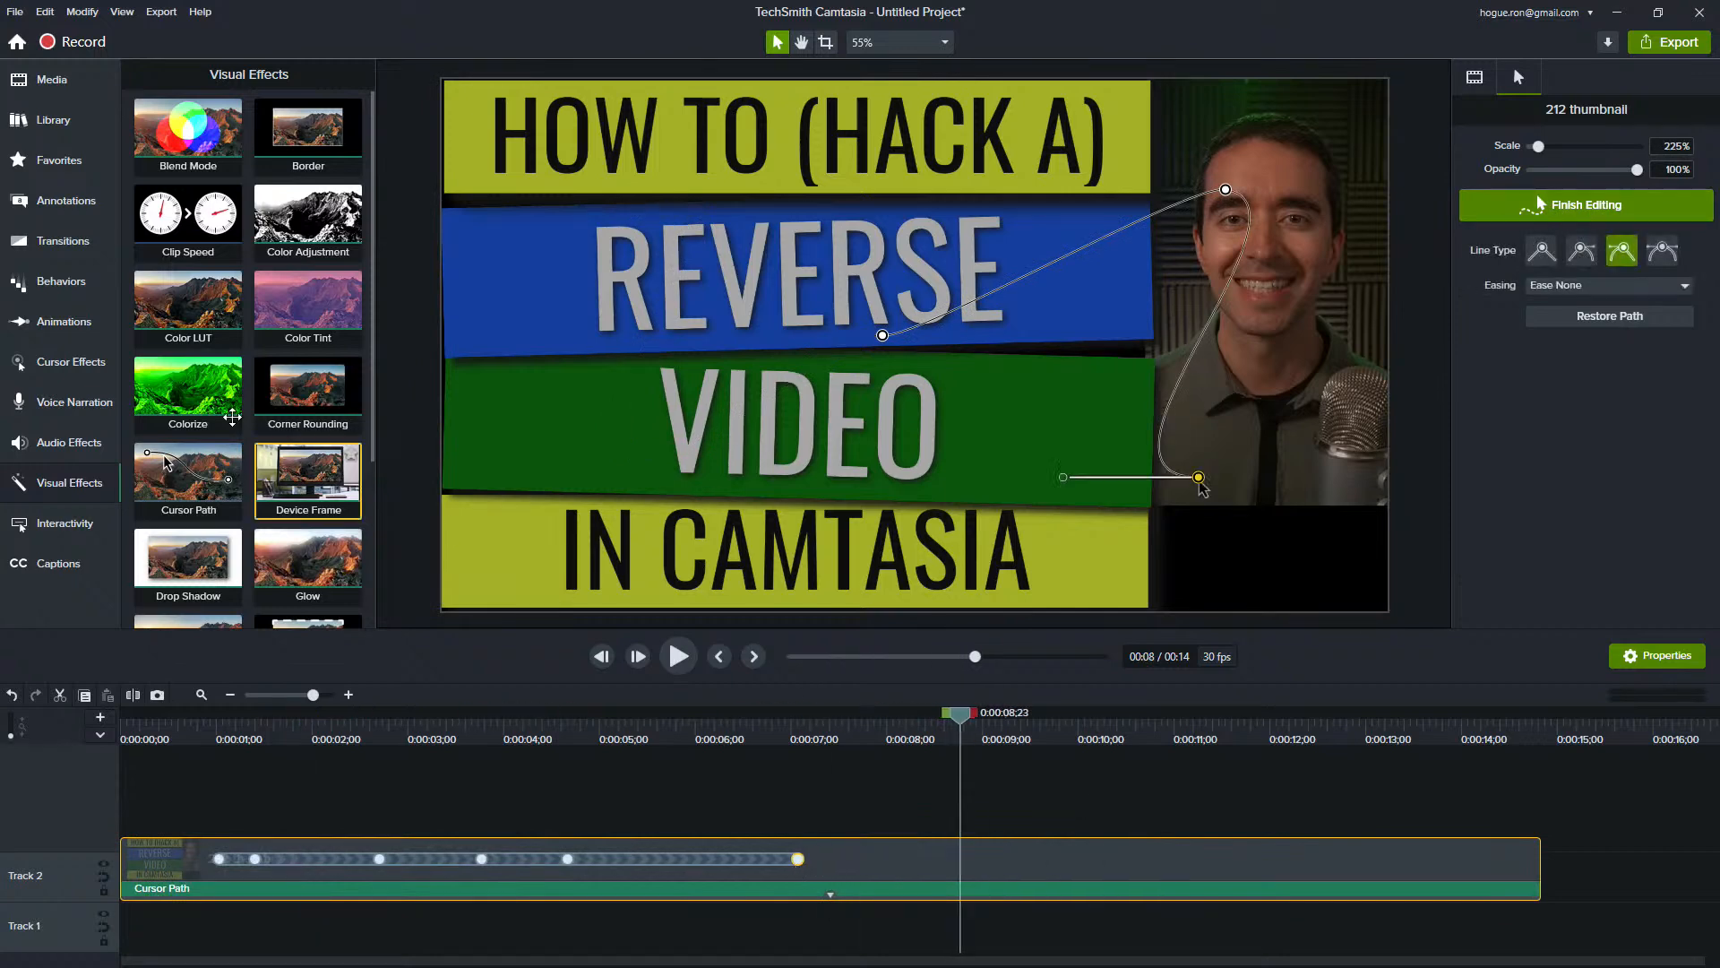
- Place a copy of the 212 thumbnail clip on Track 1 and delete the copy's Cursor Path effect
{"action": "left_click_drag", "start_coordinate": [184, 475], "coordinate": [1120, 863]}
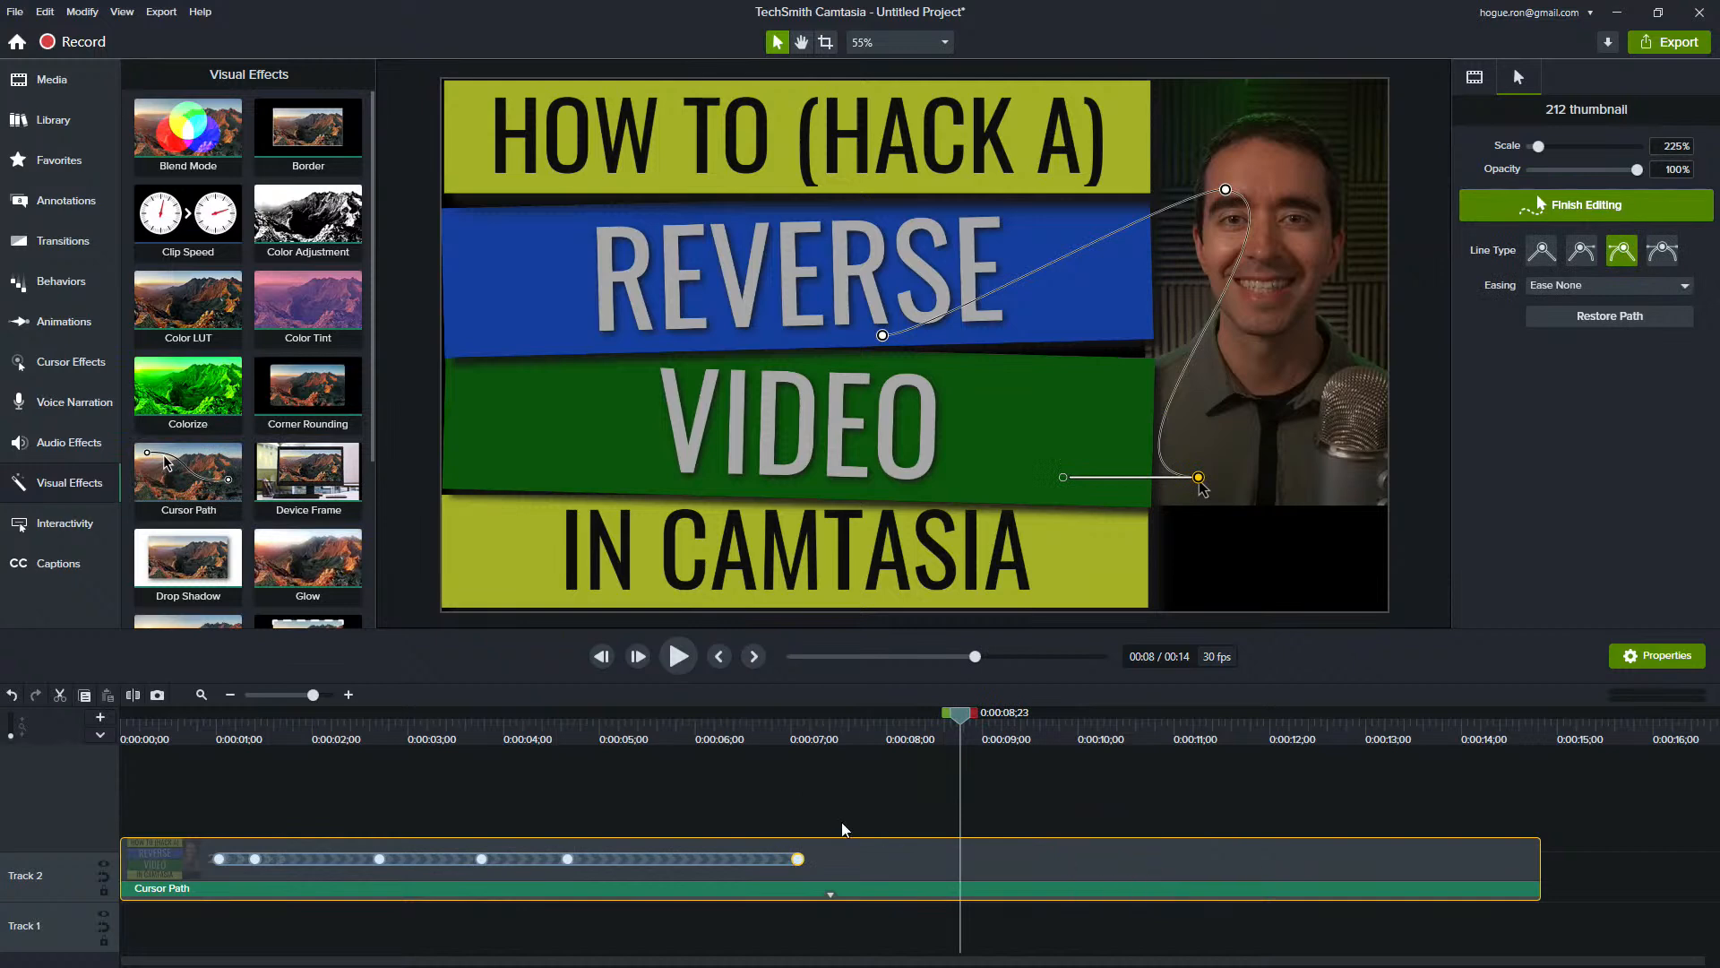
{"action": "left_click", "coordinate": [838, 865]}
{"action": "left_click_drag", "start_coordinate": [829, 893], "coordinate": [211, 964]}
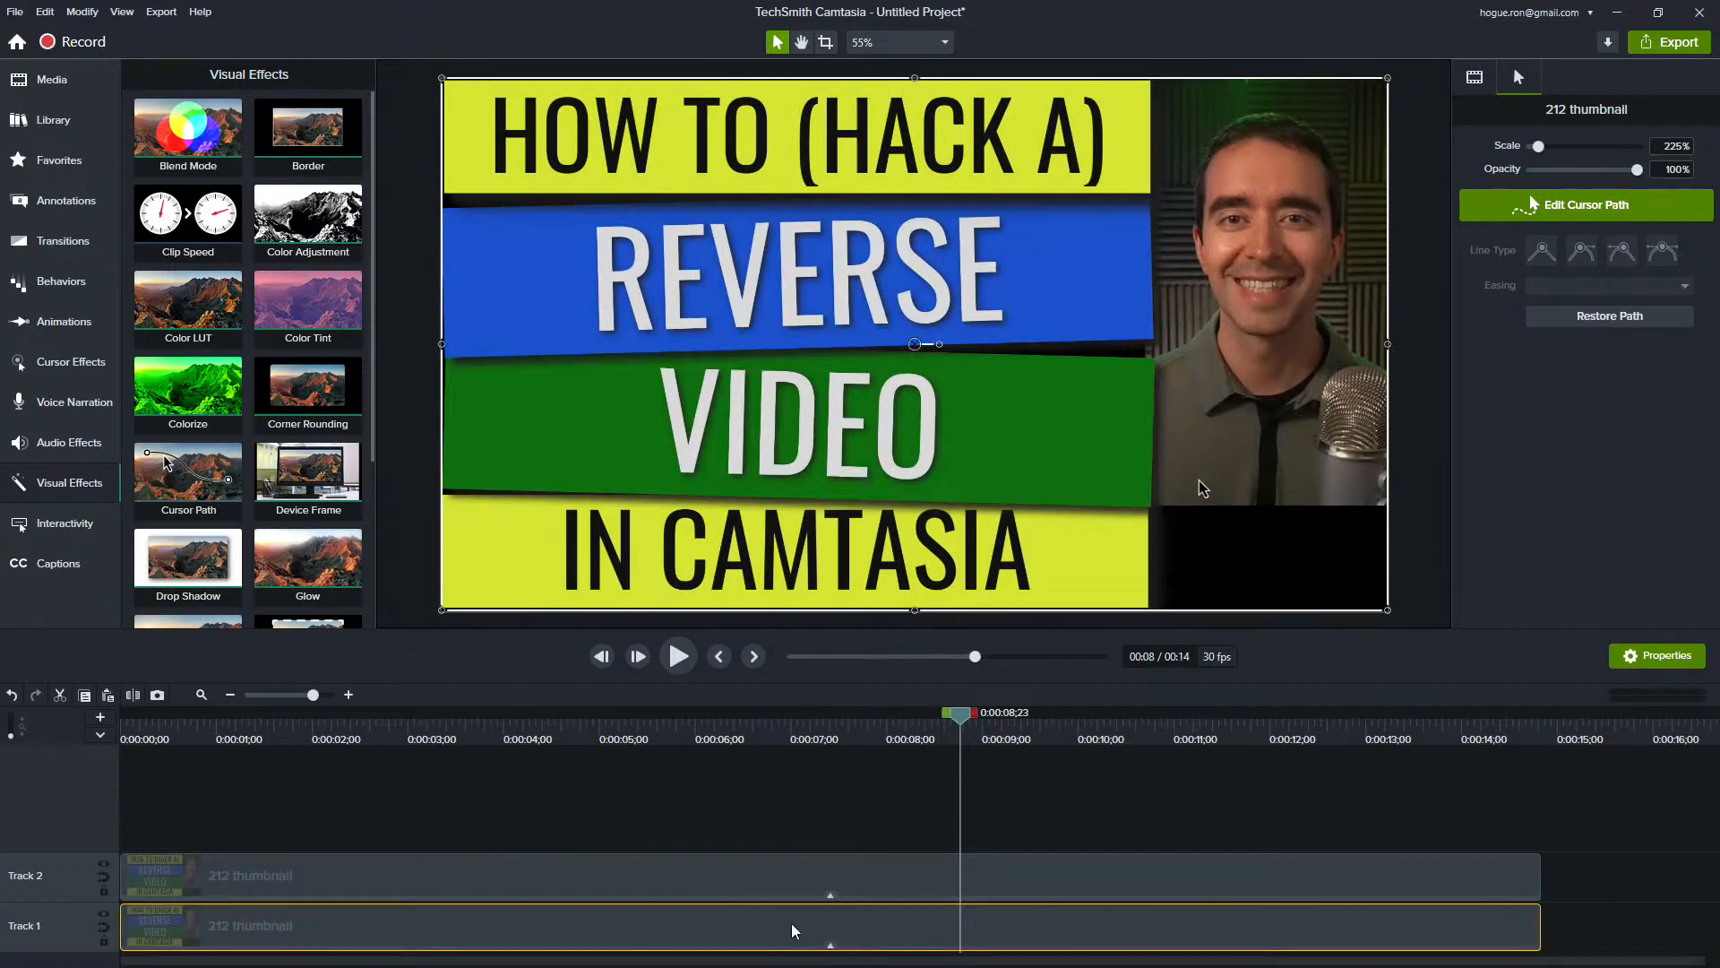
{"action": "left_click", "coordinate": [831, 945]}
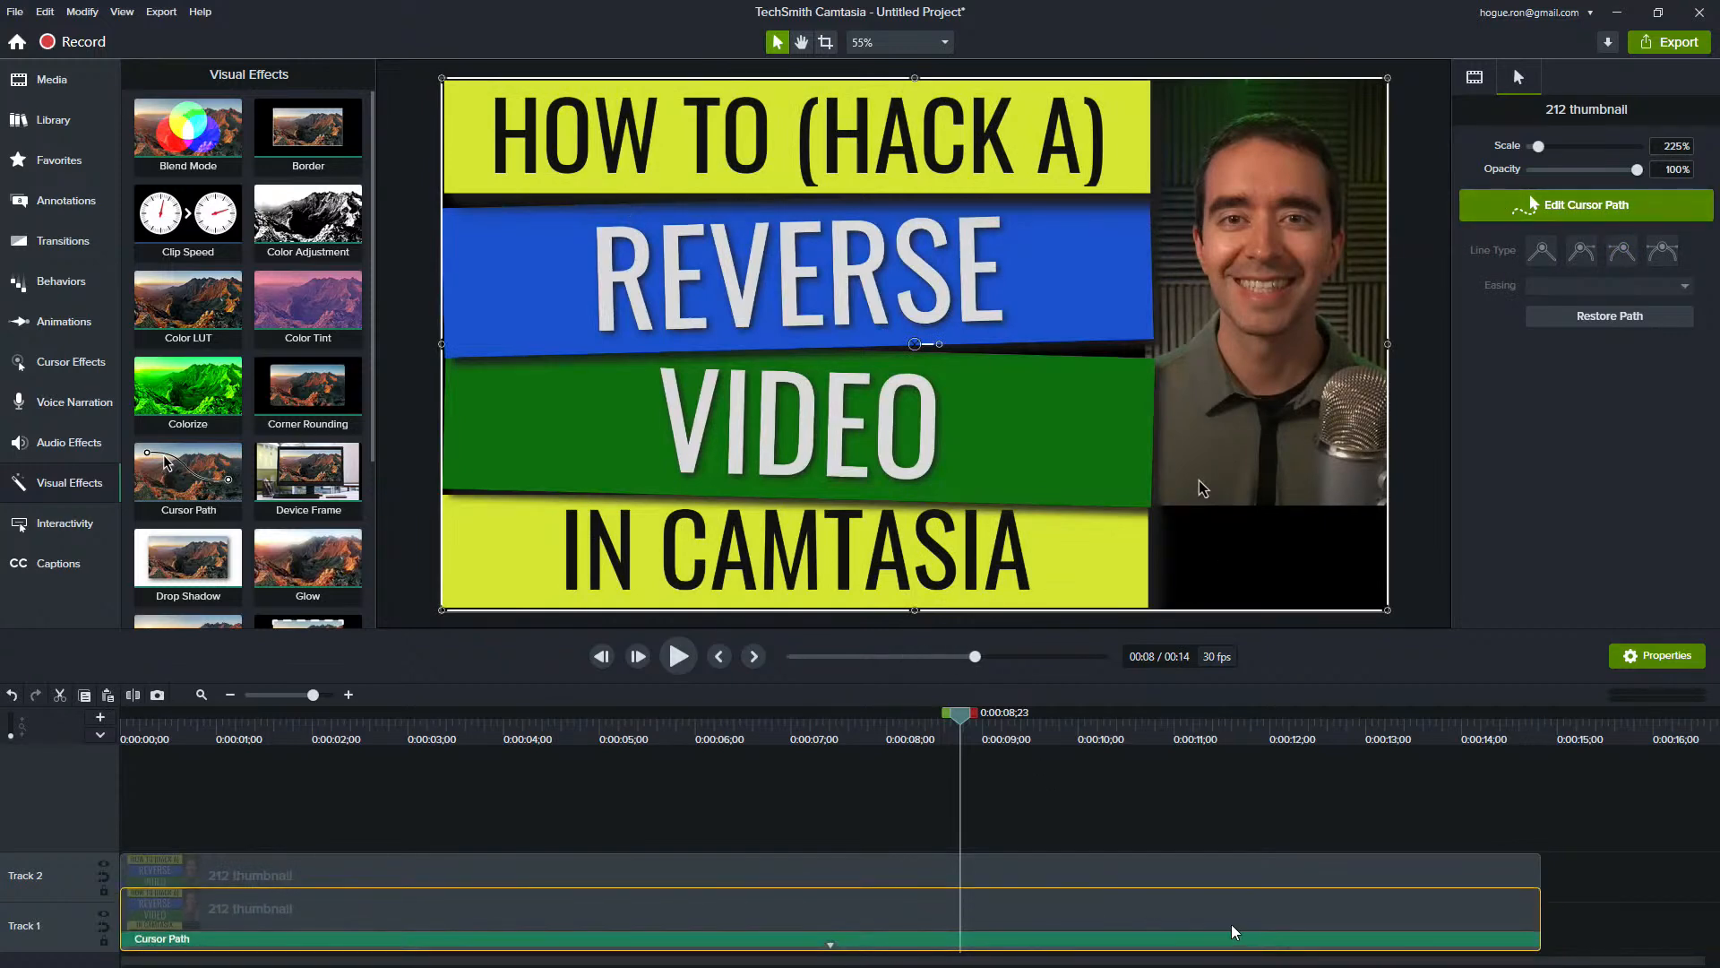
{"action": "right_click", "coordinate": [1034, 938]}
{"action": "left_click", "coordinate": [1108, 896]}
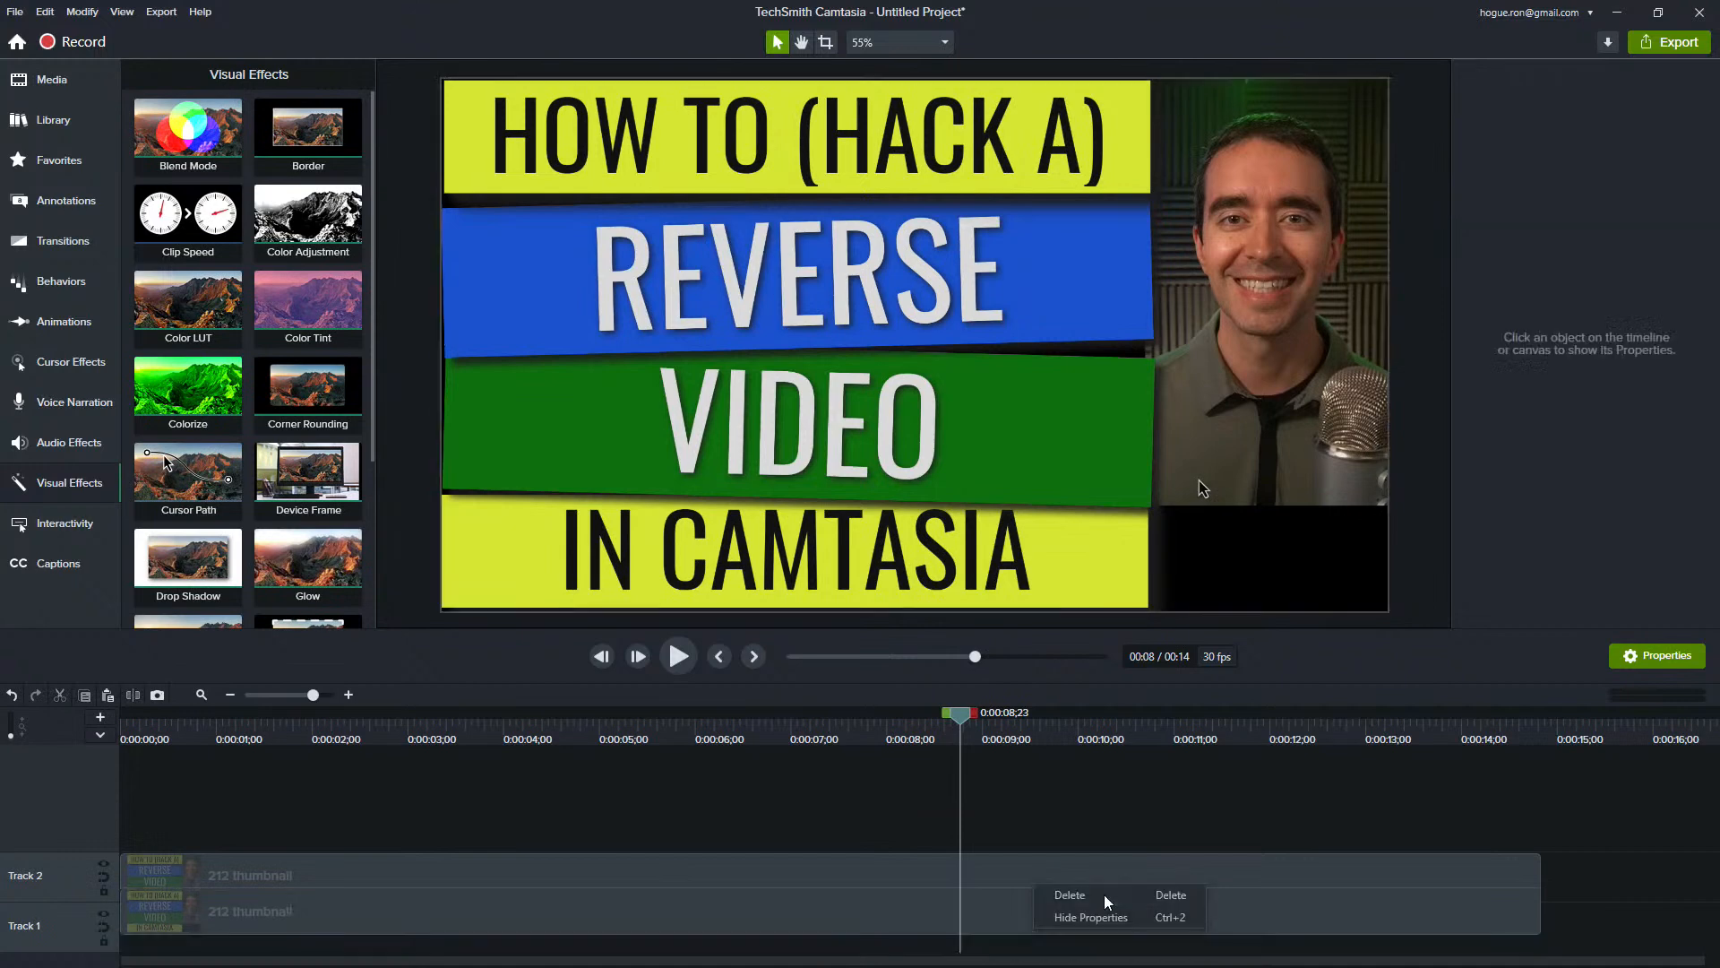
- Apply a new Cursor Path effect to the 212 thumbnail clip on Track 1
{"action": "left_click_drag", "start_coordinate": [170, 479], "coordinate": [578, 925]}
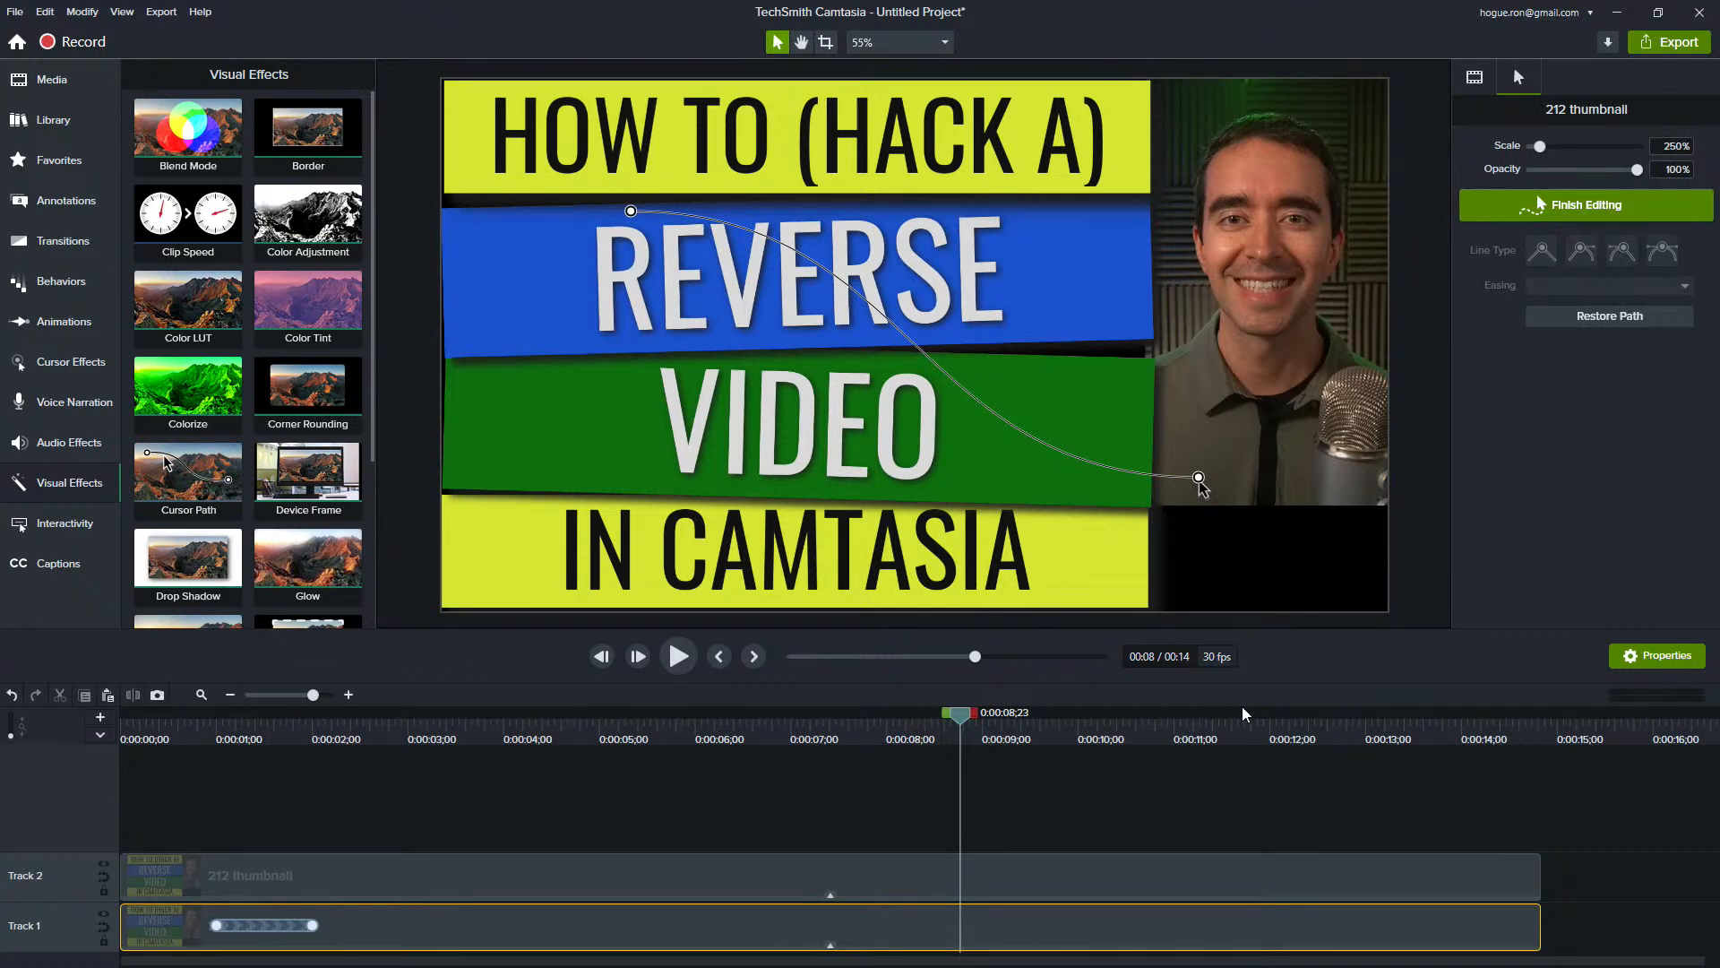
{"action": "key", "text": "c"}
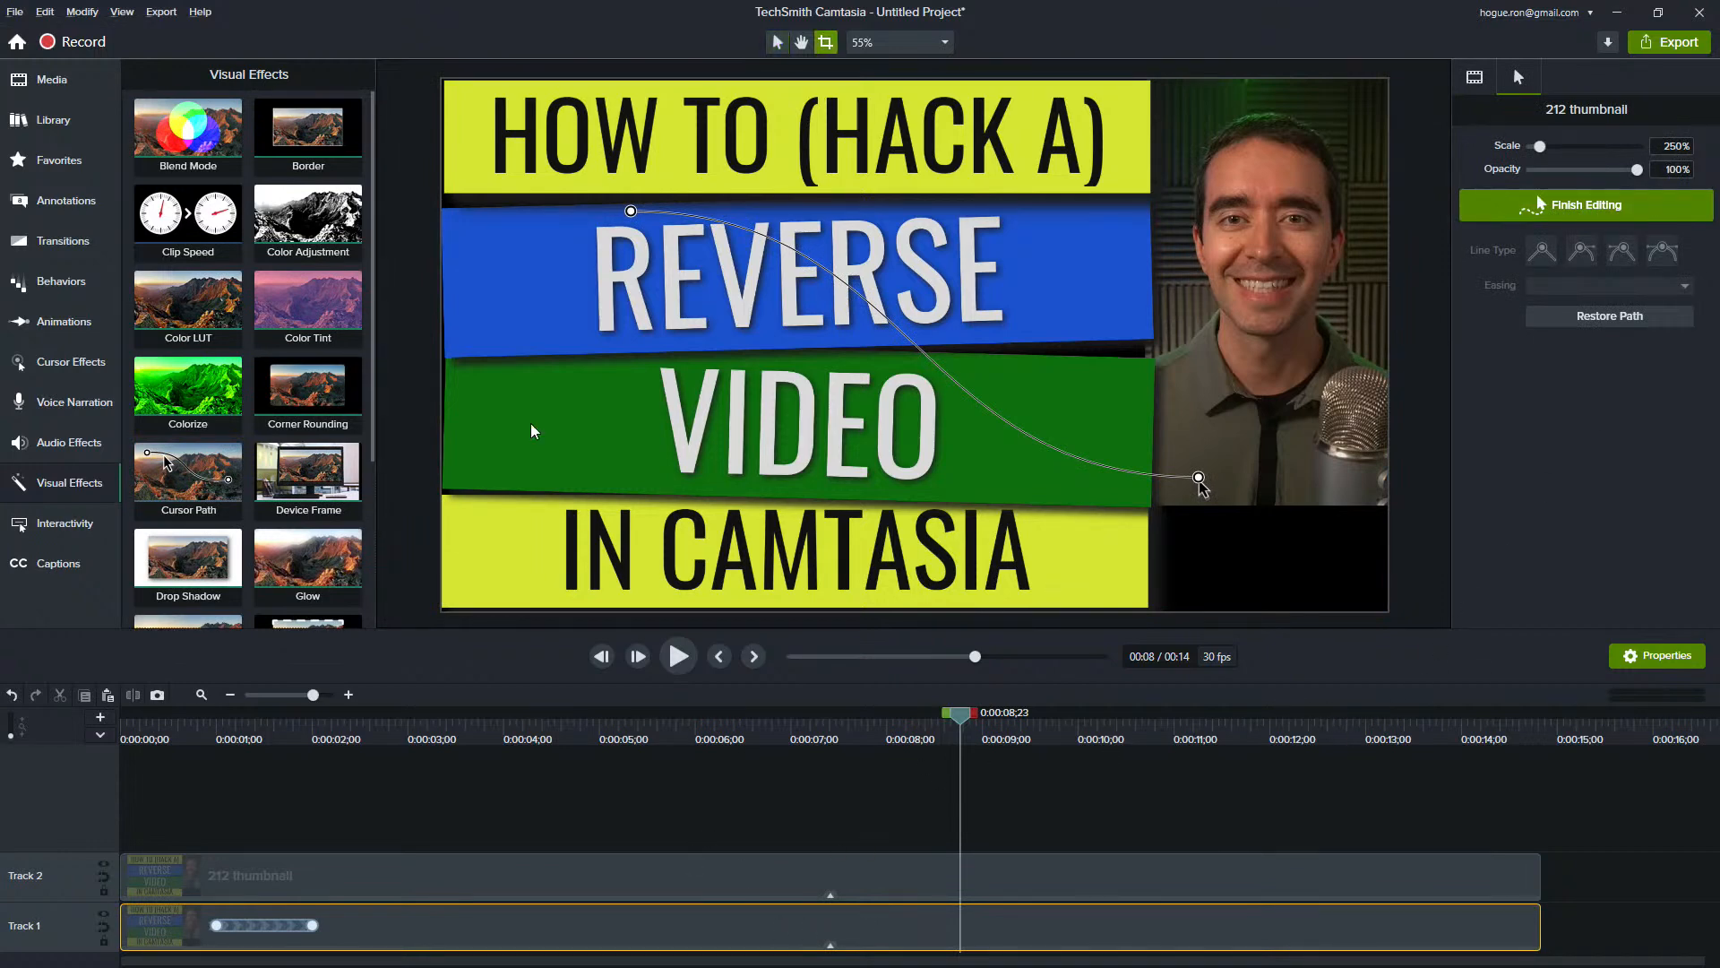
{"action": "key", "text": "v"}
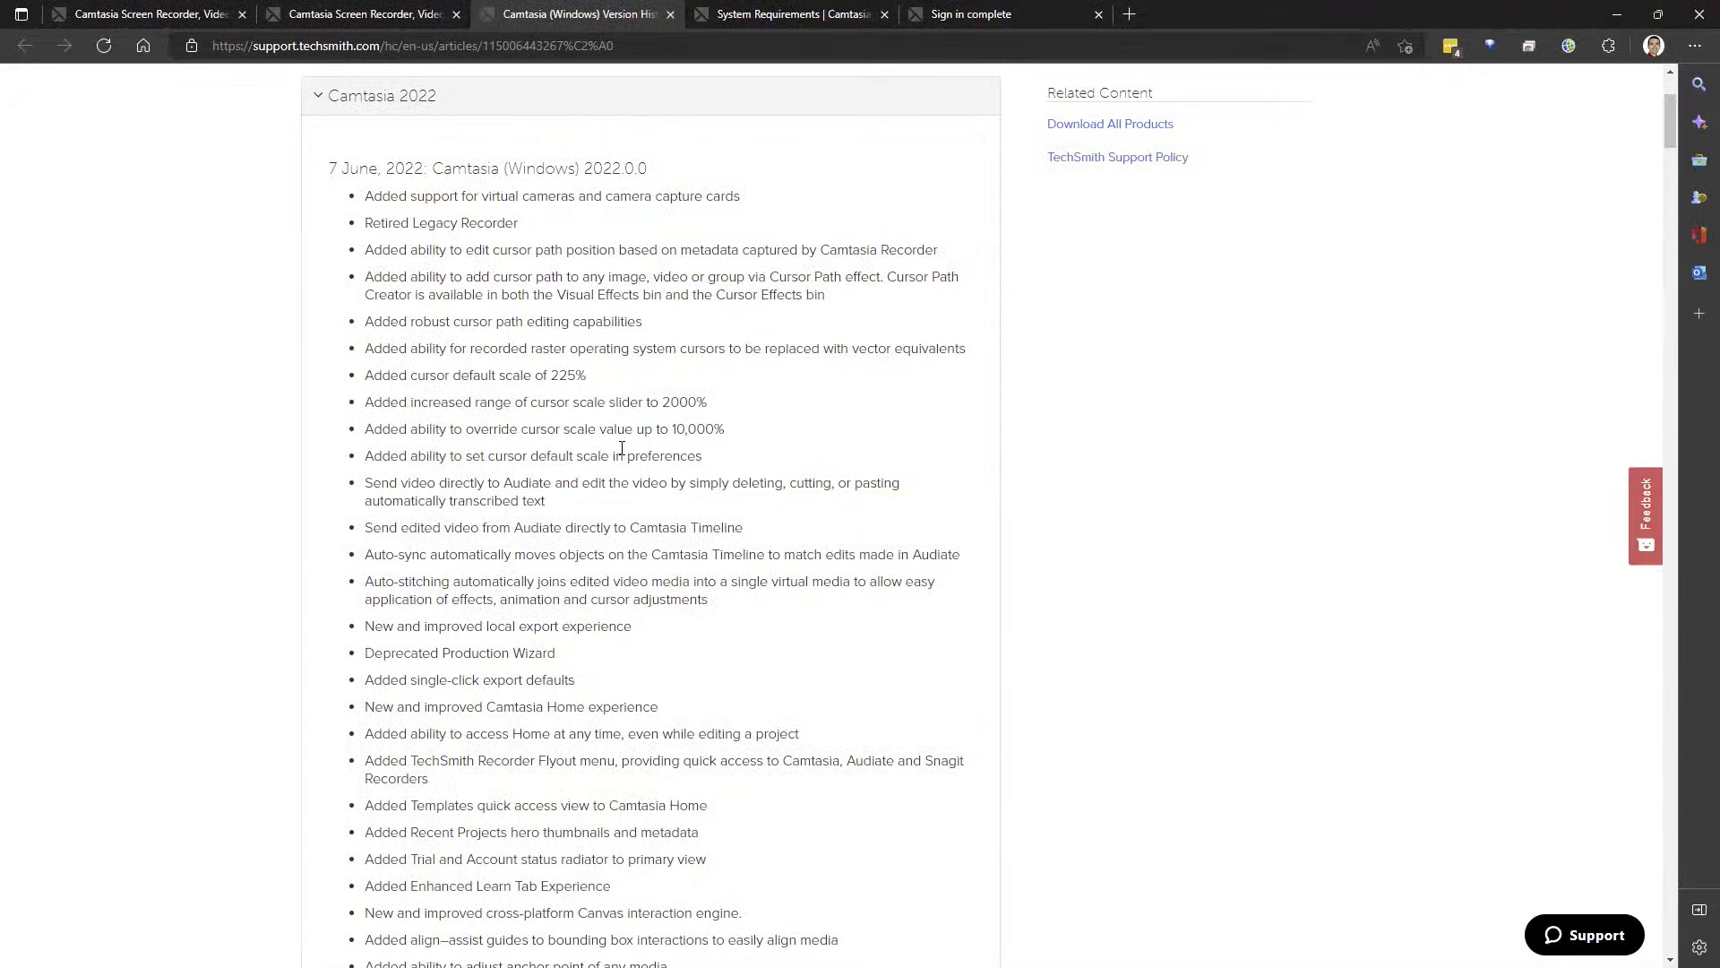
- Switch to the browser and review the version history entries on Audiate integration, auto-sync and auto-stitching
{"action": "left_click_drag", "start_coordinate": [724, 459], "coordinate": [580, 502]}
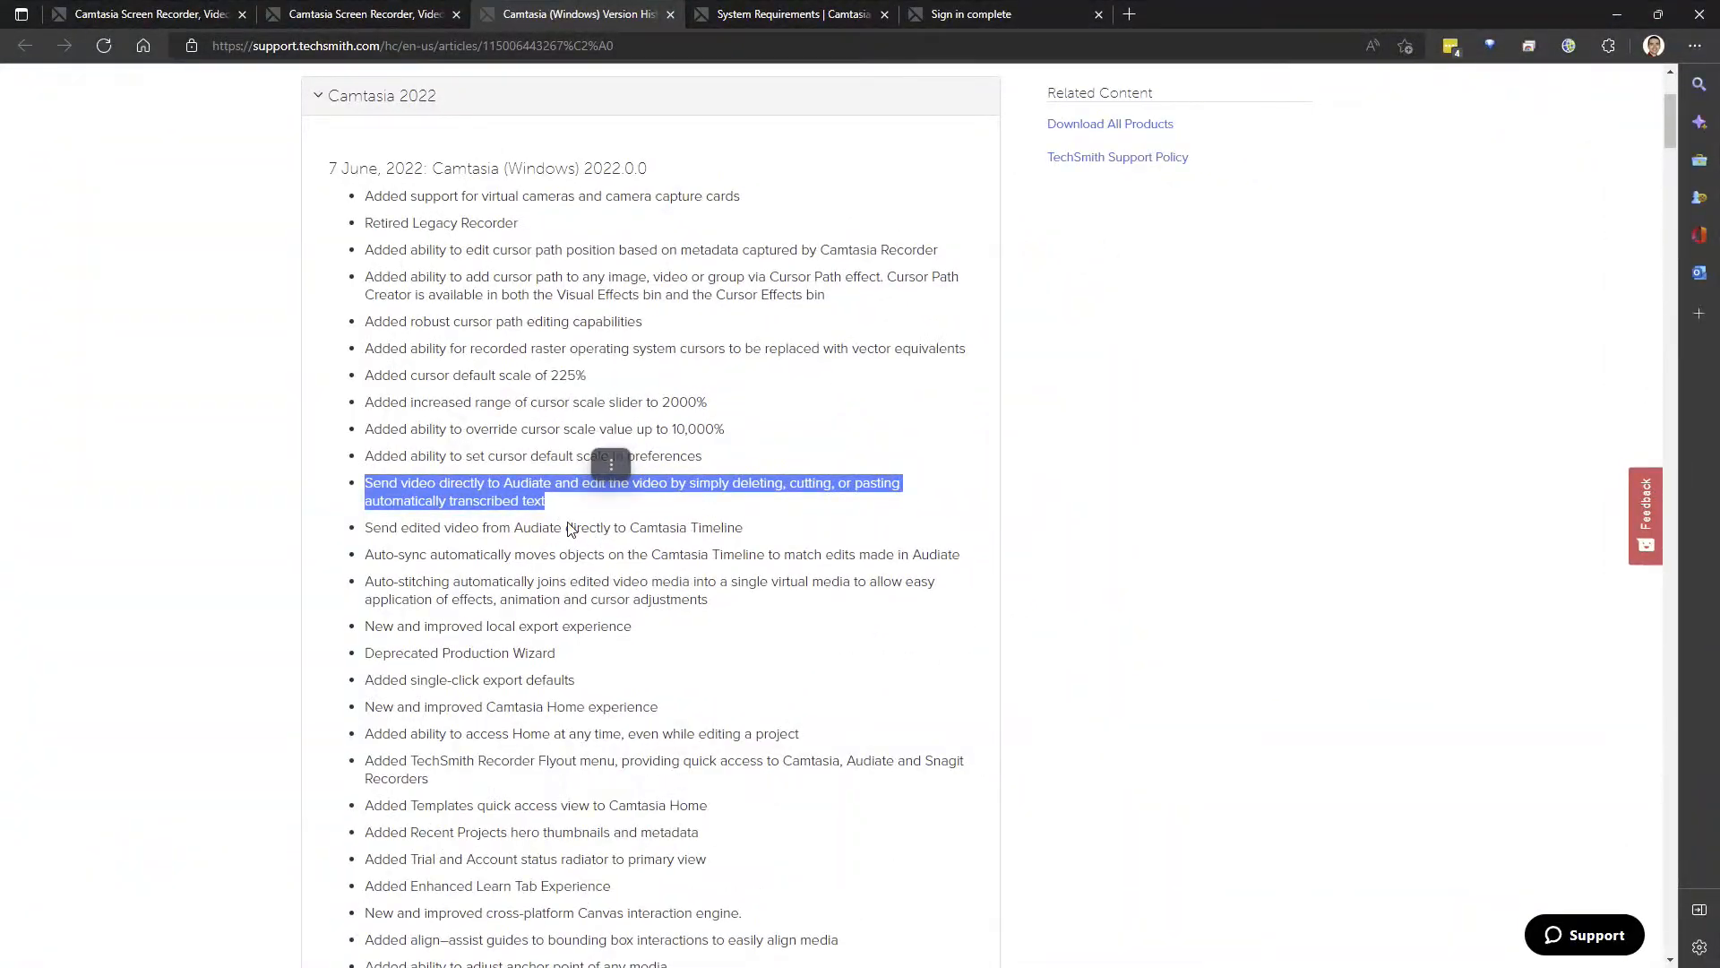
{"action": "left_click_drag", "start_coordinate": [373, 527], "coordinate": [762, 530]}
{"action": "left_click_drag", "start_coordinate": [374, 554], "coordinate": [971, 552]}
{"action": "left_click", "coordinate": [584, 582]}
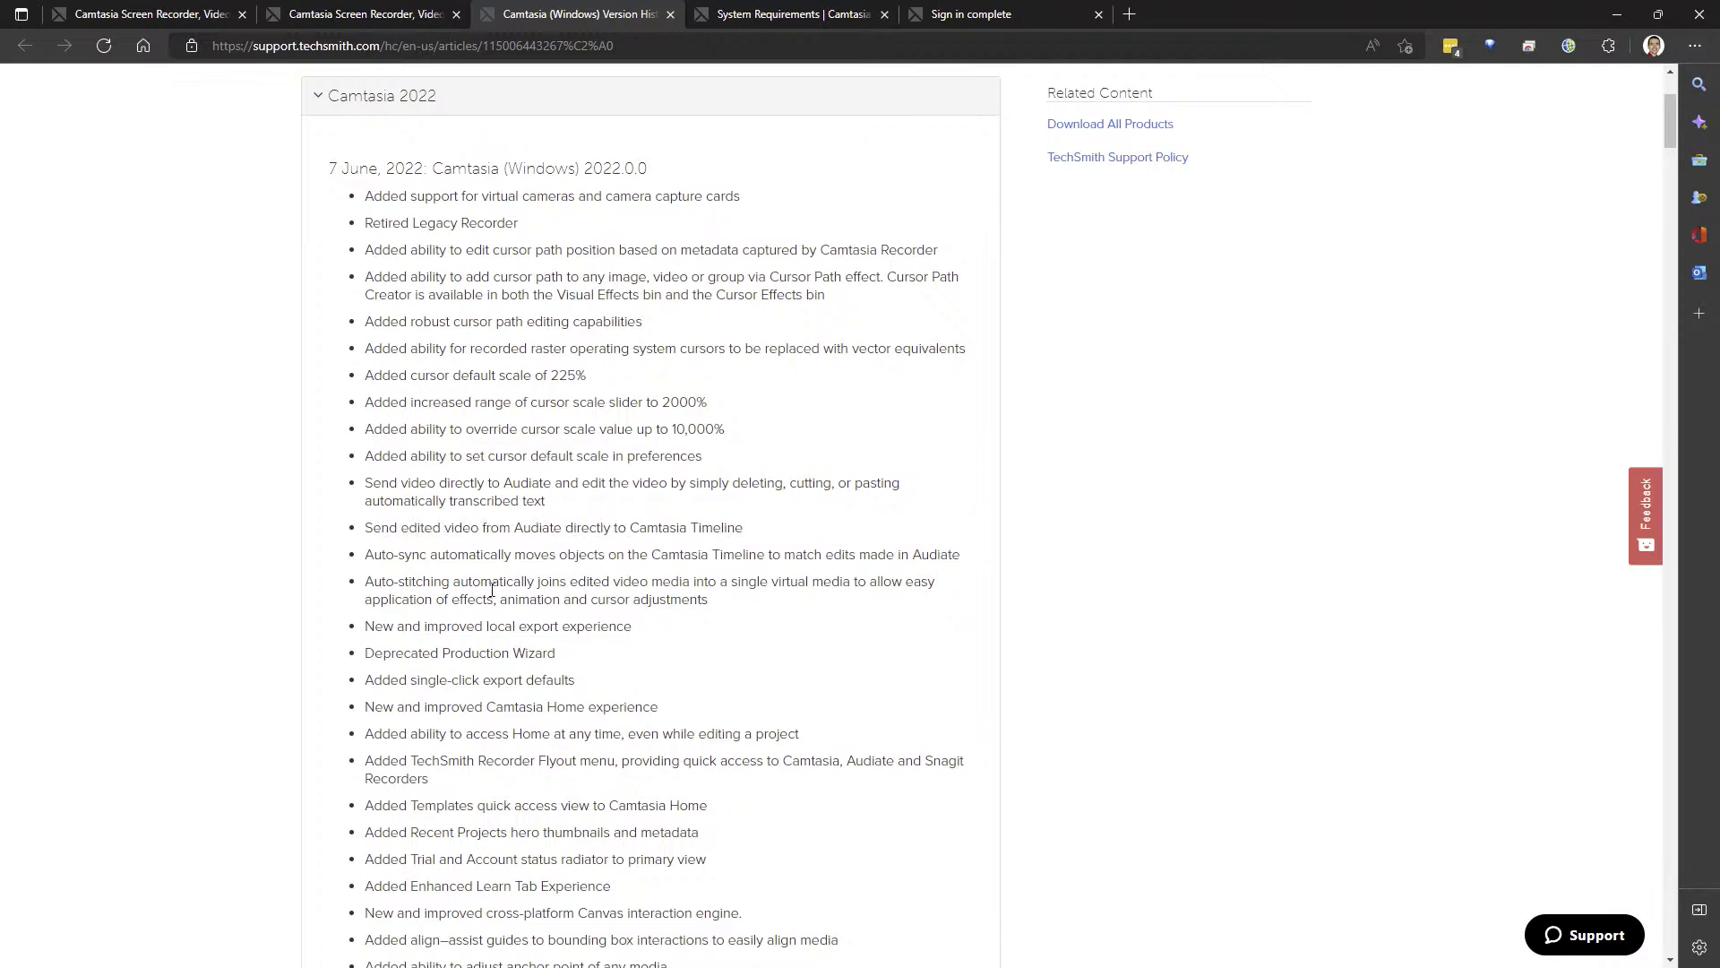
{"action": "left_click_drag", "start_coordinate": [365, 581], "coordinate": [766, 600]}
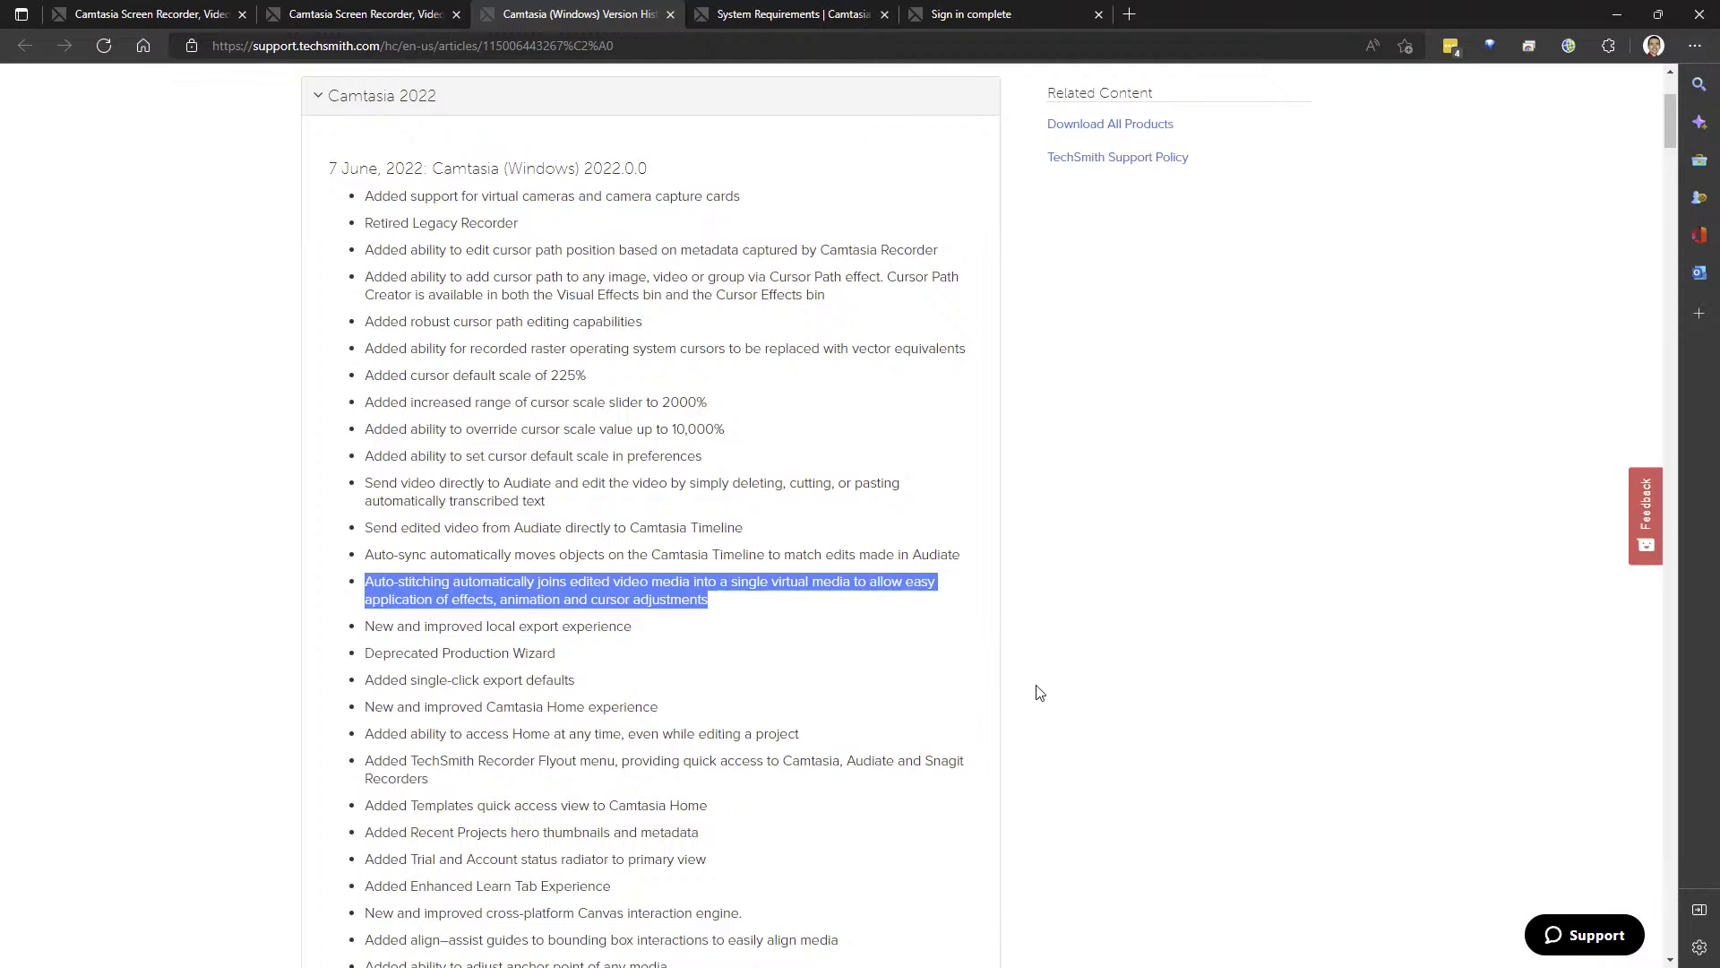
- Back in Camtasia, split the Track 1 clip at 0:00:08;23 and test moving its second part away from the first
{"action": "key", "text": "alt+Tab"}
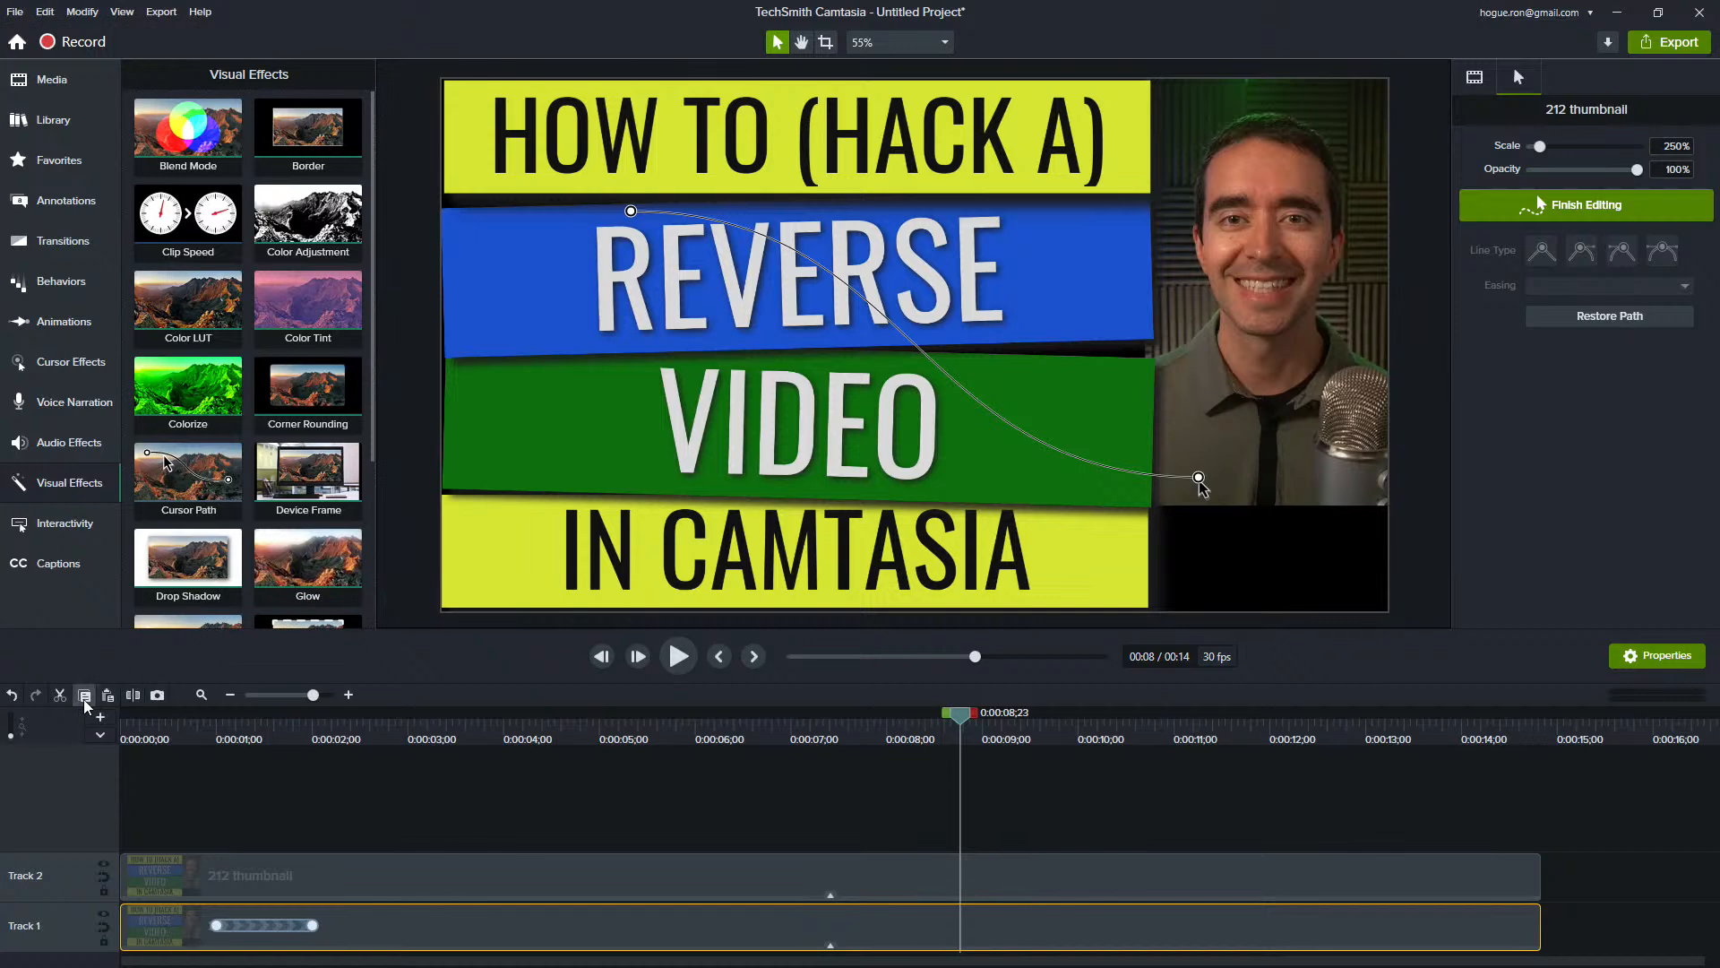
{"action": "left_click", "coordinate": [133, 696]}
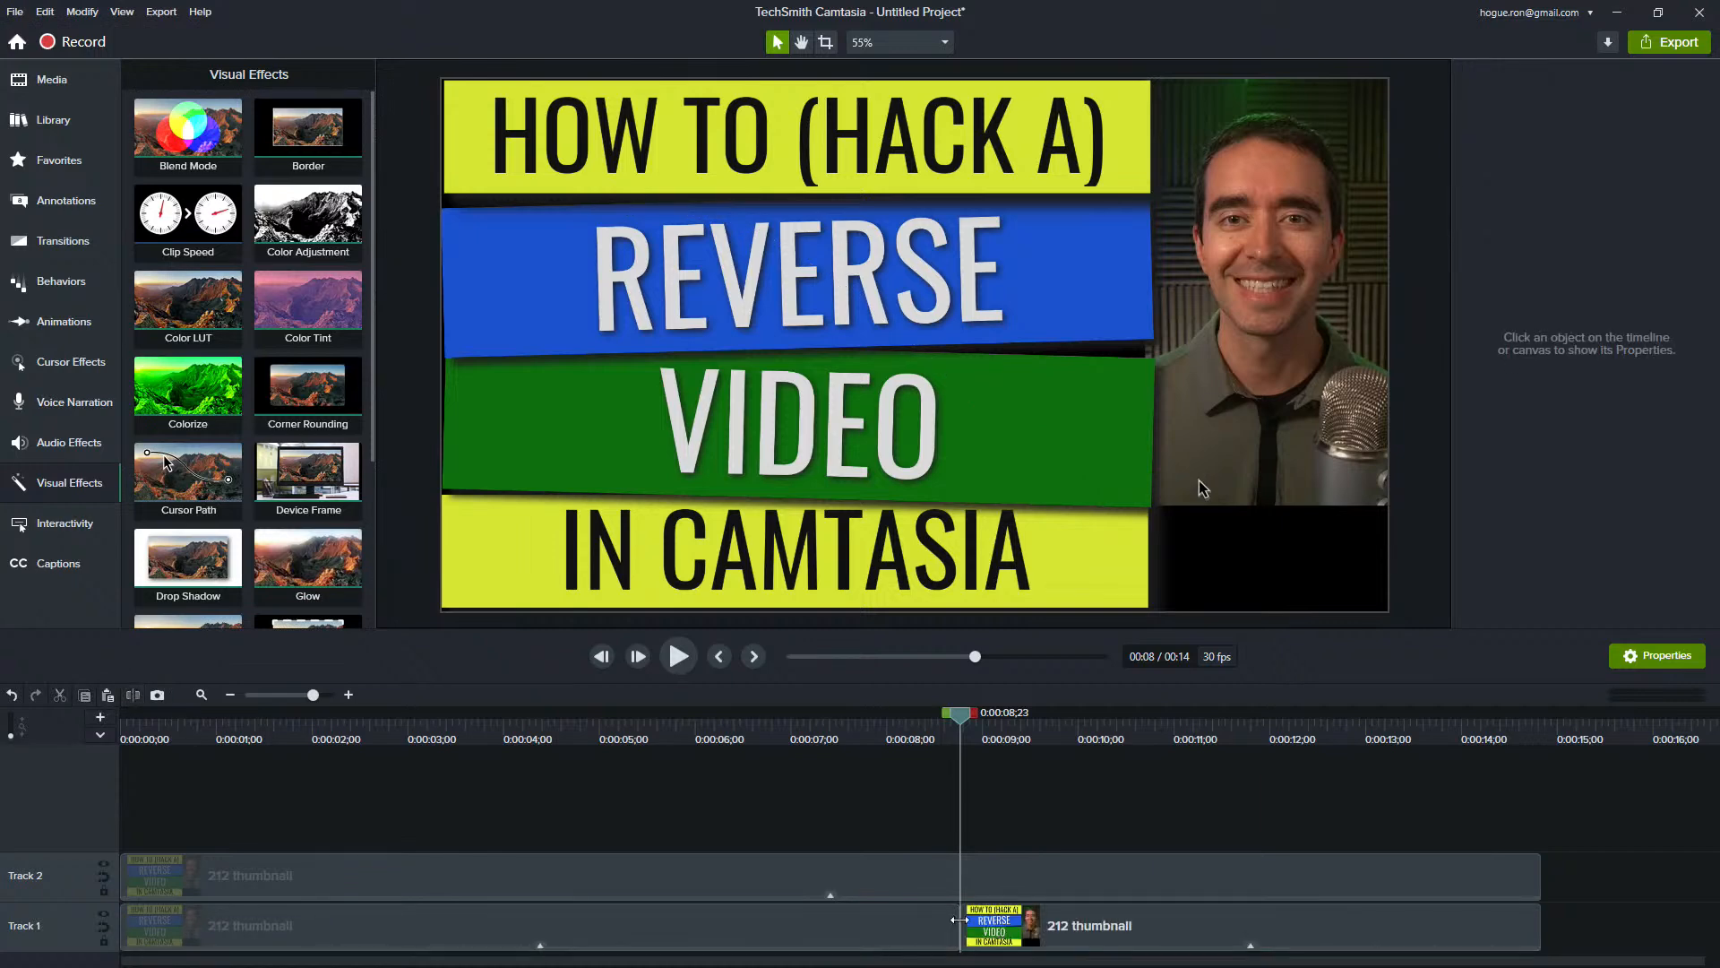
{"action": "left_click", "coordinate": [1169, 924]}
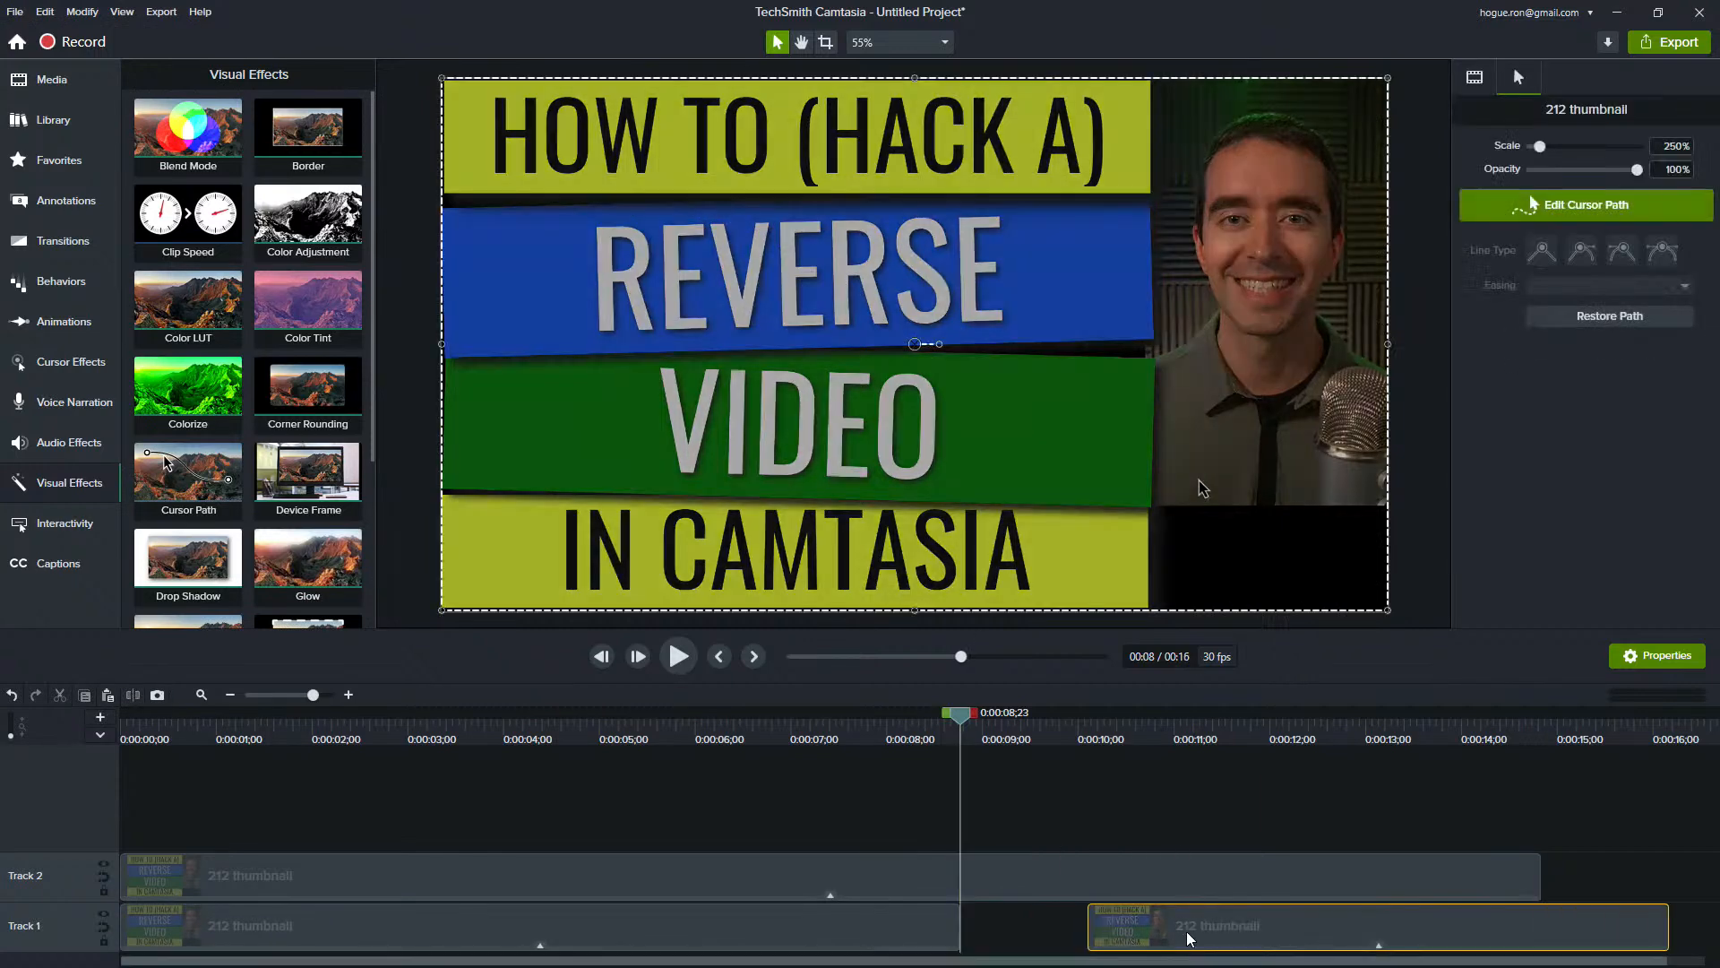
- Cut the range from 0:00:11;13 to 0:00:12;12 out of both tracks
{"action": "left_click", "coordinate": [1216, 728]}
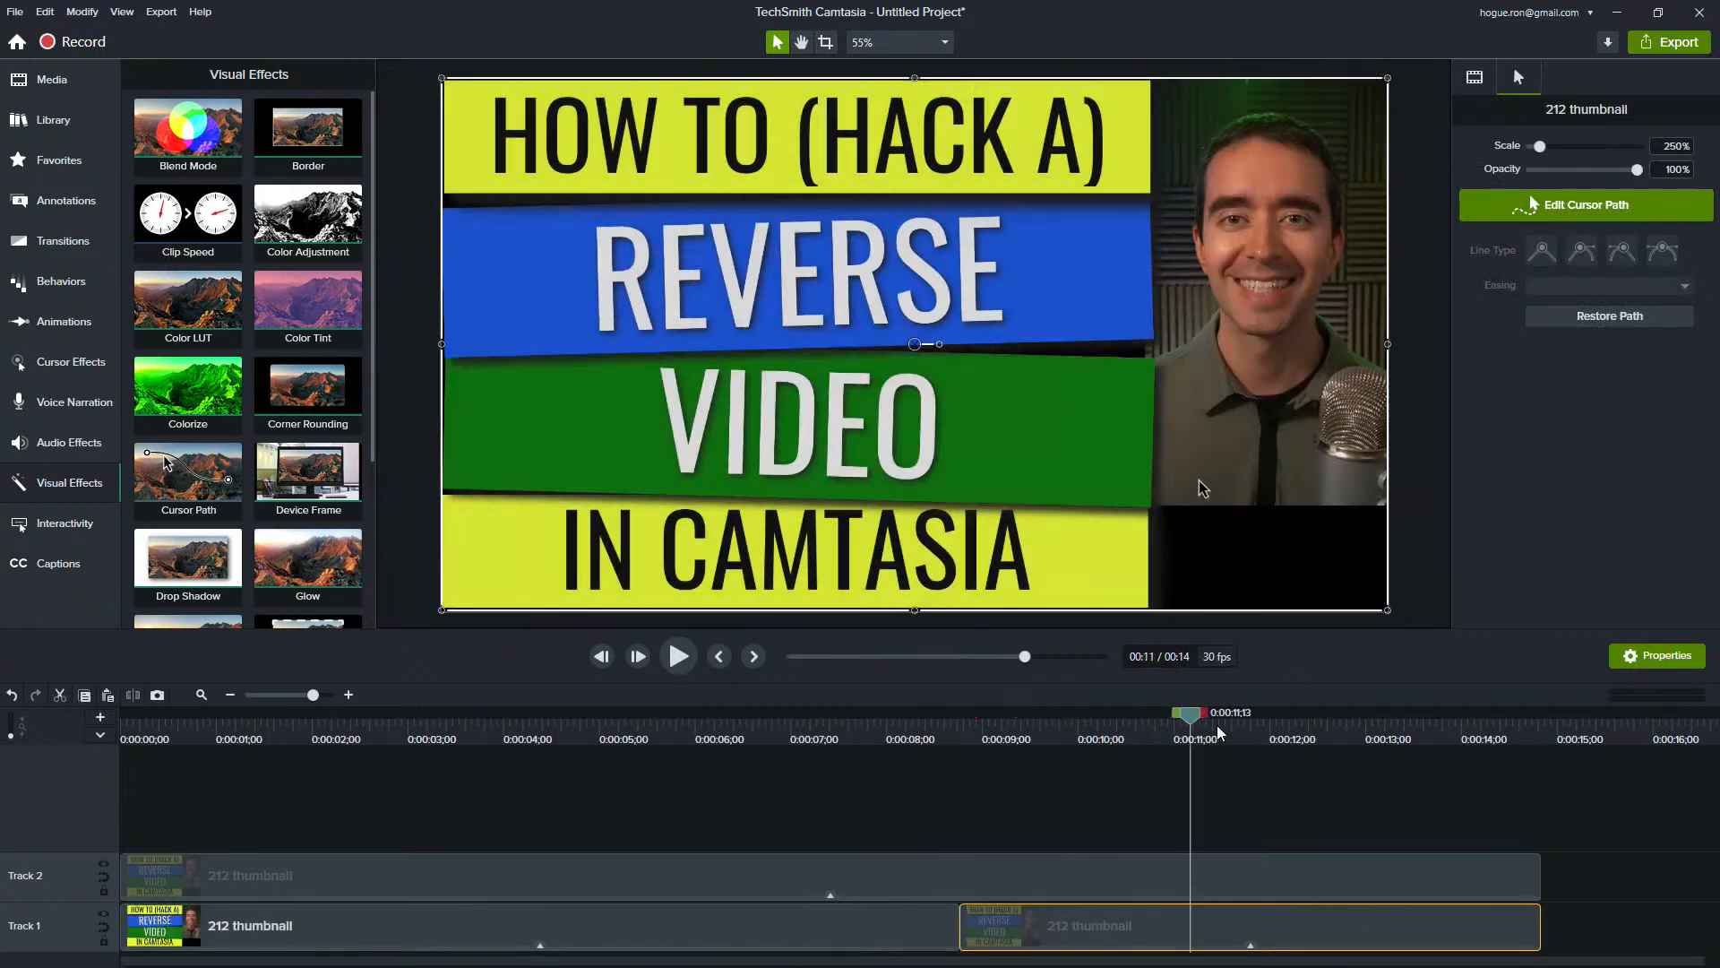
{"action": "left_click_drag", "start_coordinate": [1234, 715], "coordinate": [1327, 730]}
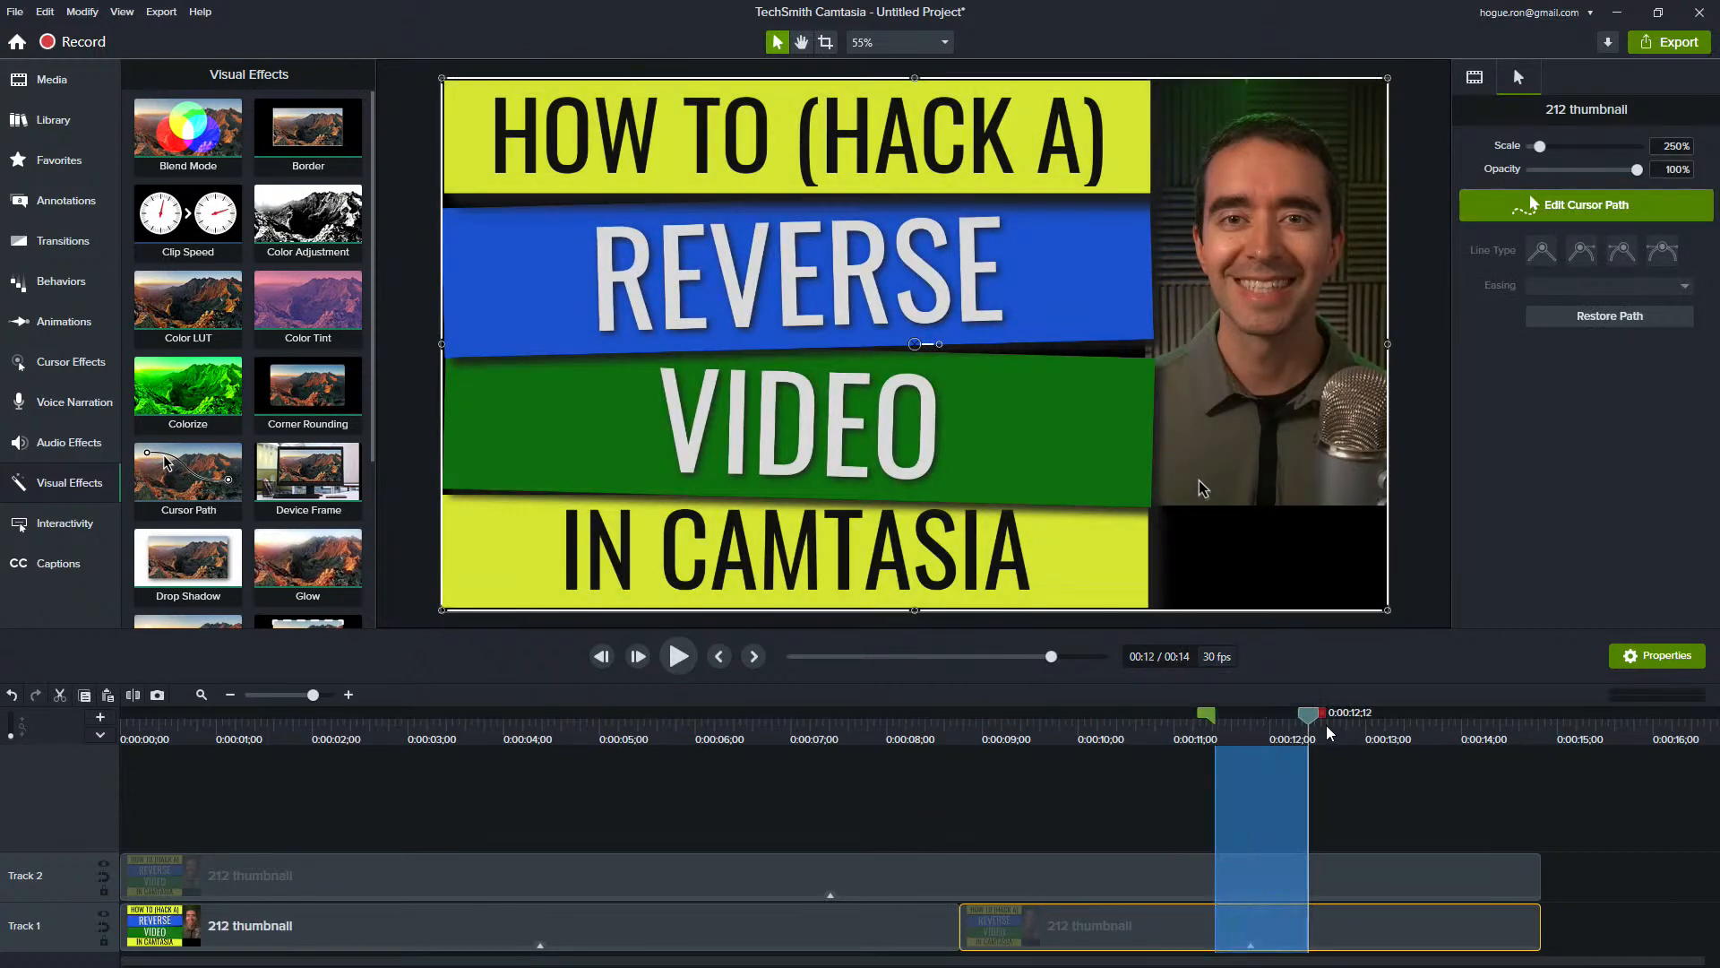
{"action": "key", "text": "ctrl+x"}
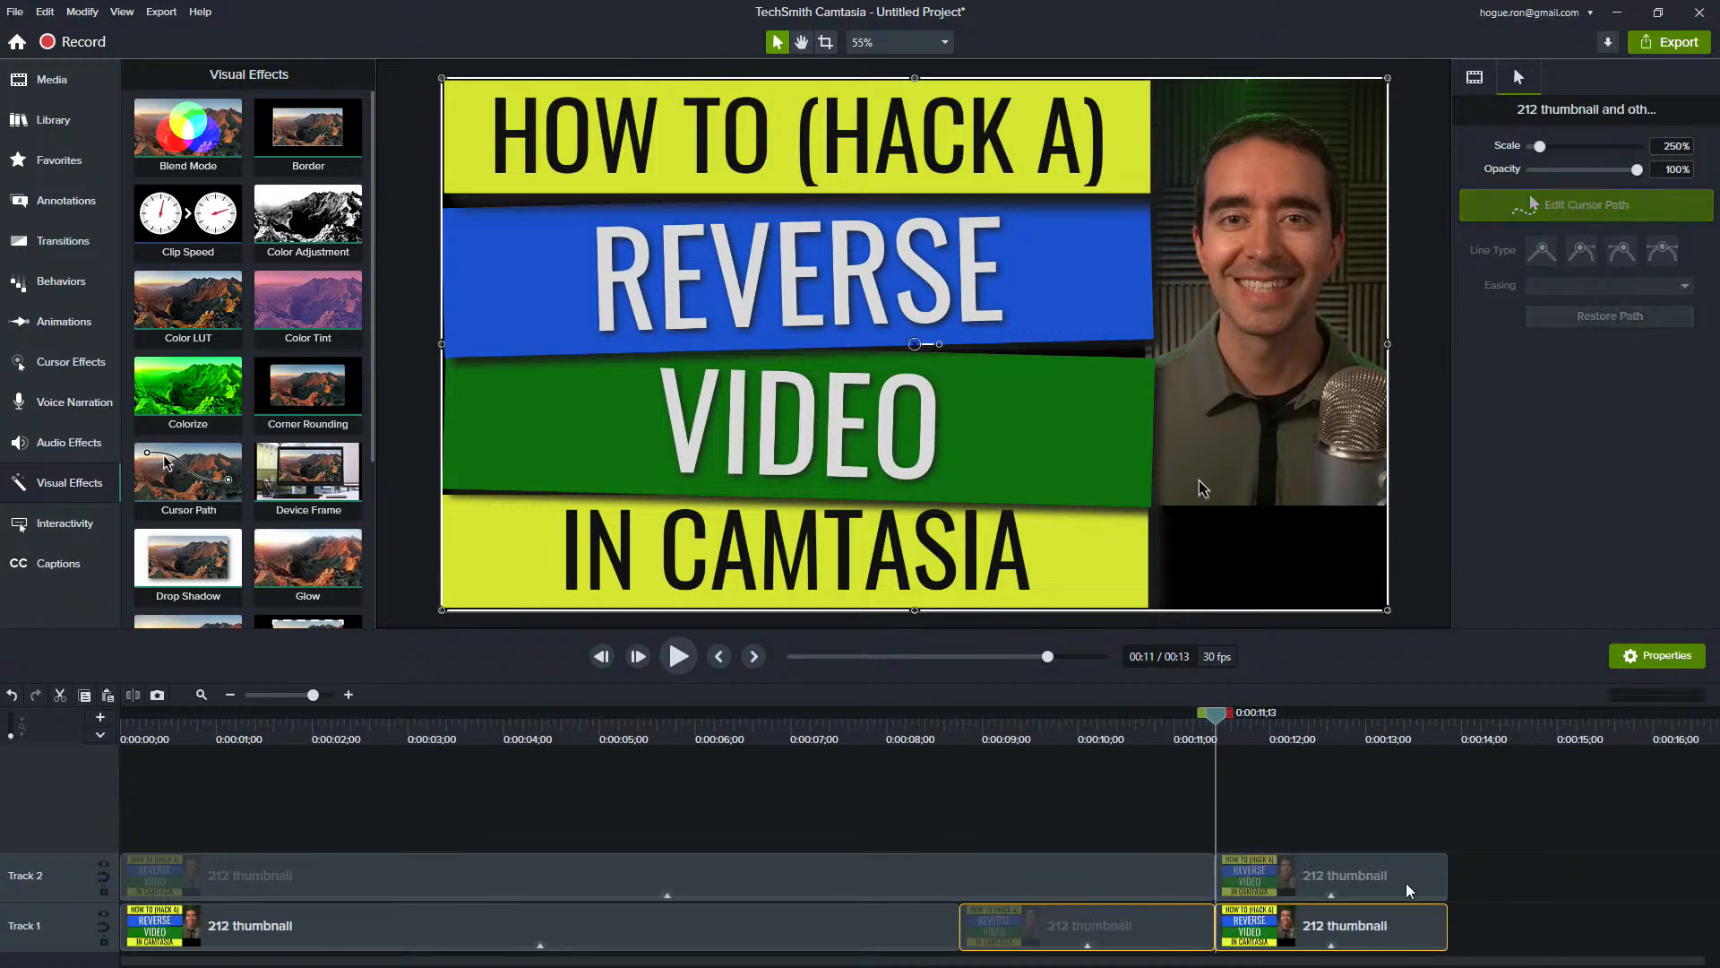
- Test moving the last Track 1 segment away from its neighbour and set the playhead to 0:00:14;07
{"action": "left_click", "coordinate": [1509, 927]}
{"action": "left_click", "coordinate": [1416, 916]}
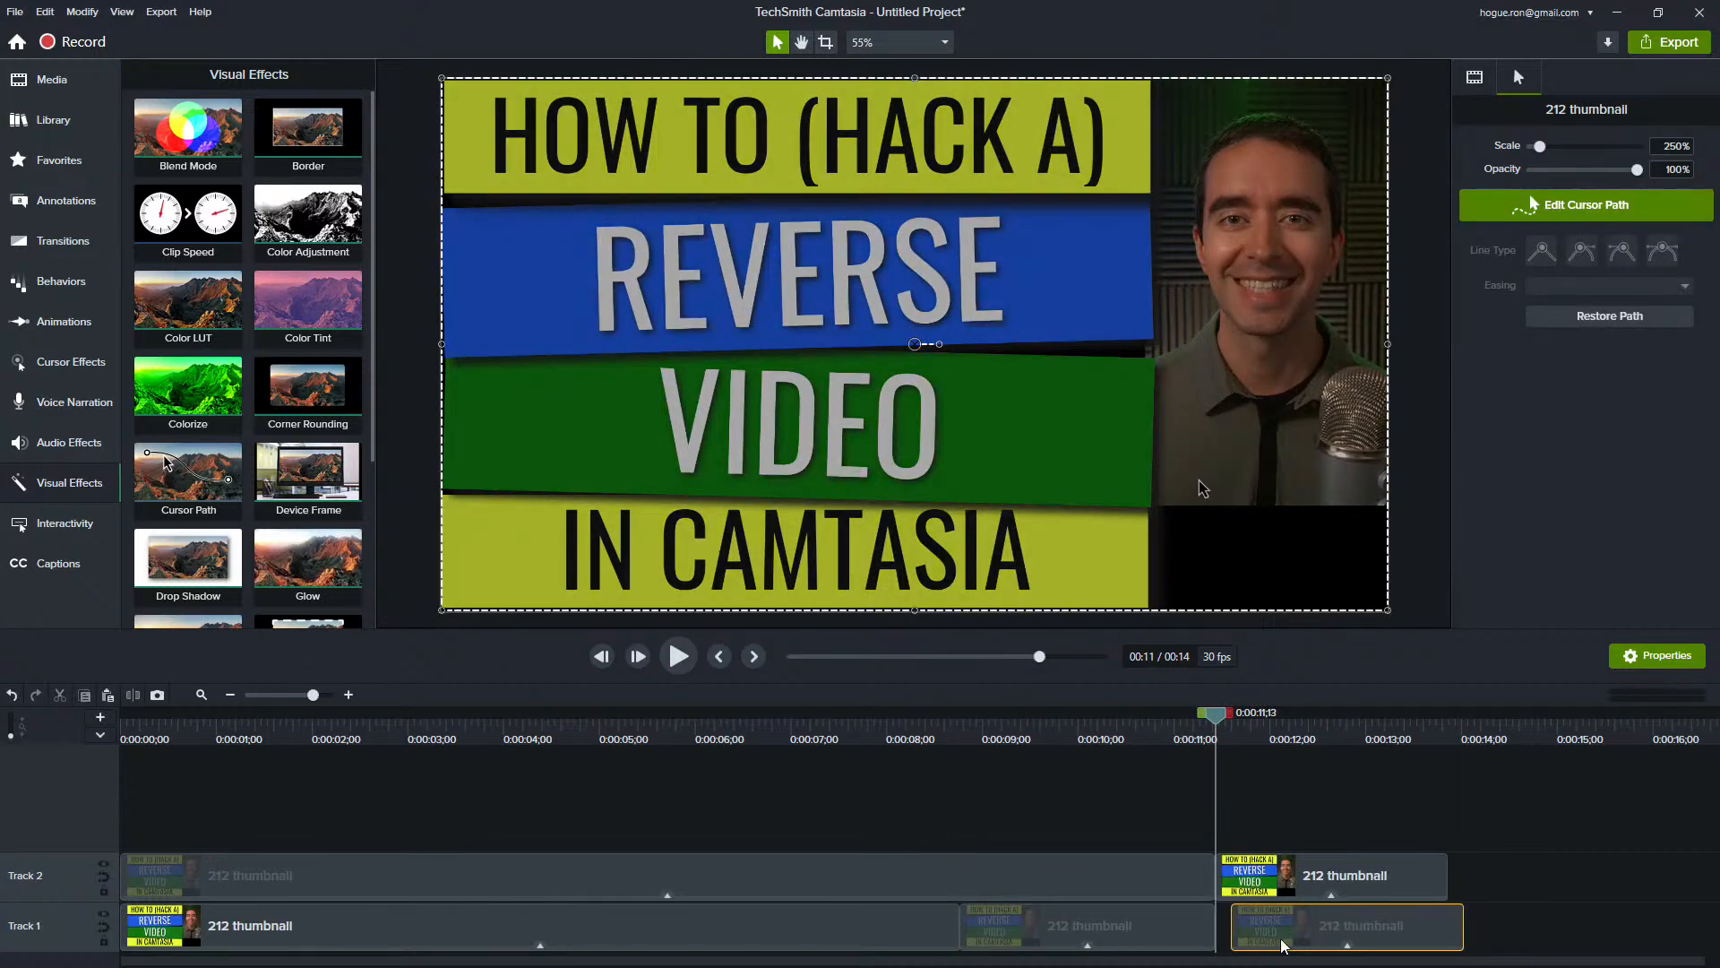
{"action": "left_click", "coordinate": [1484, 736]}
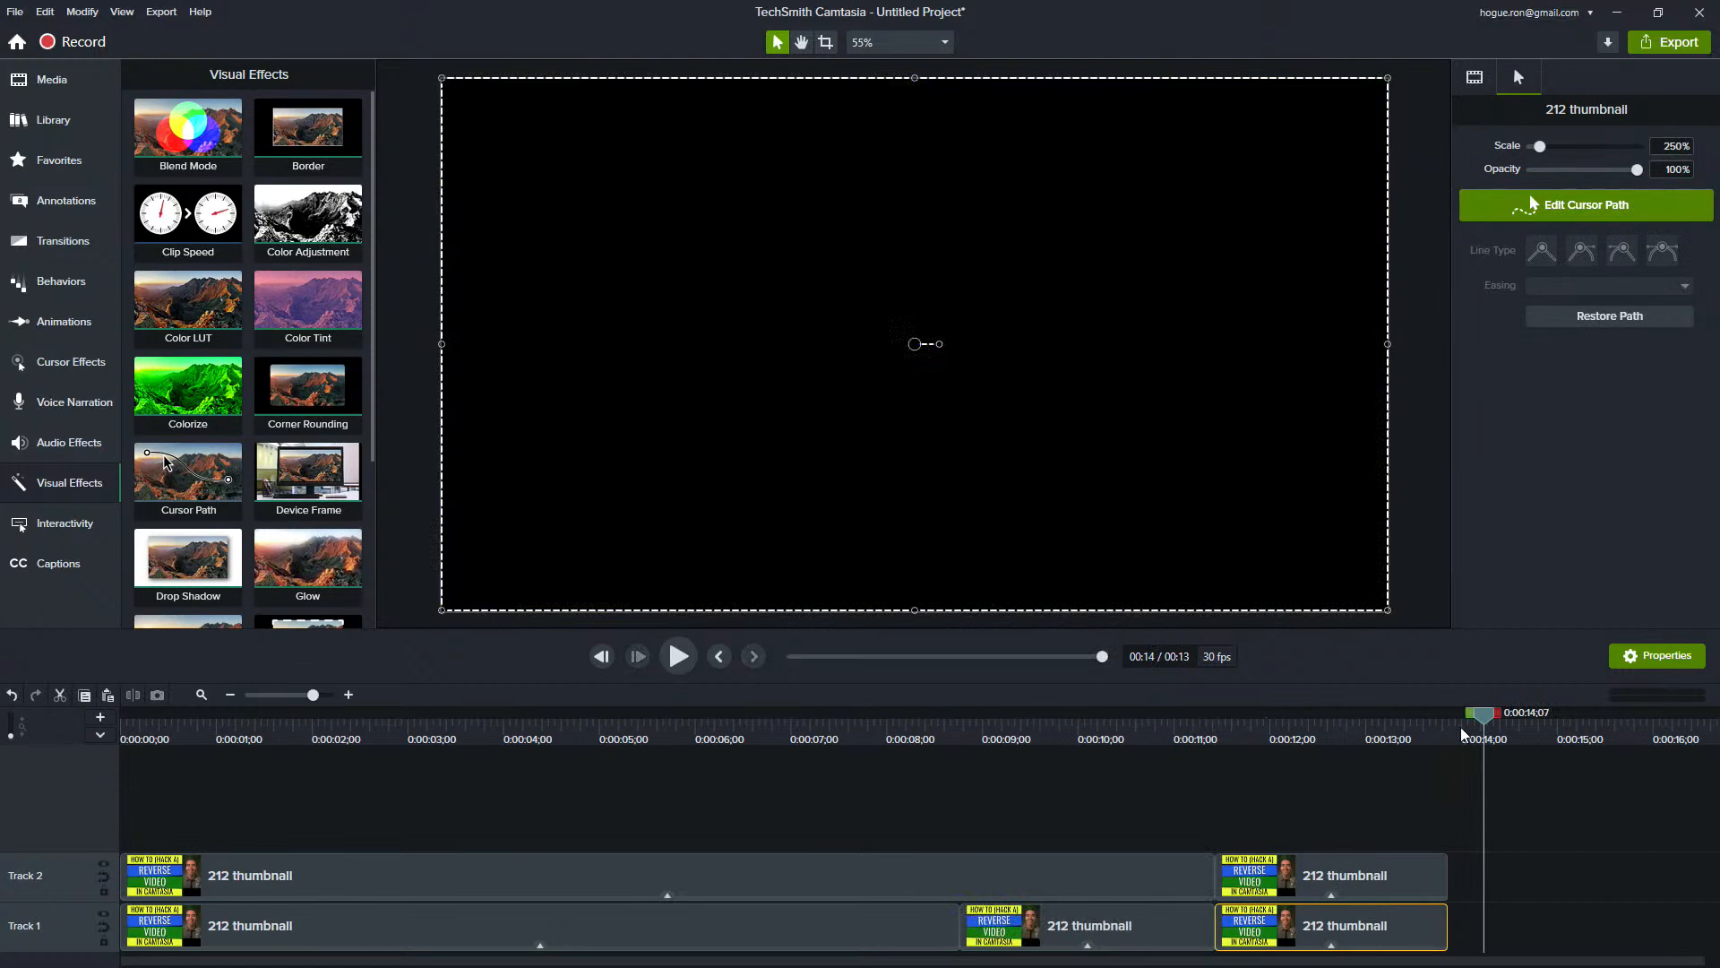
- Open the Camtasia 2022 library and browse its asset folders
{"action": "left_click", "coordinate": [55, 124]}
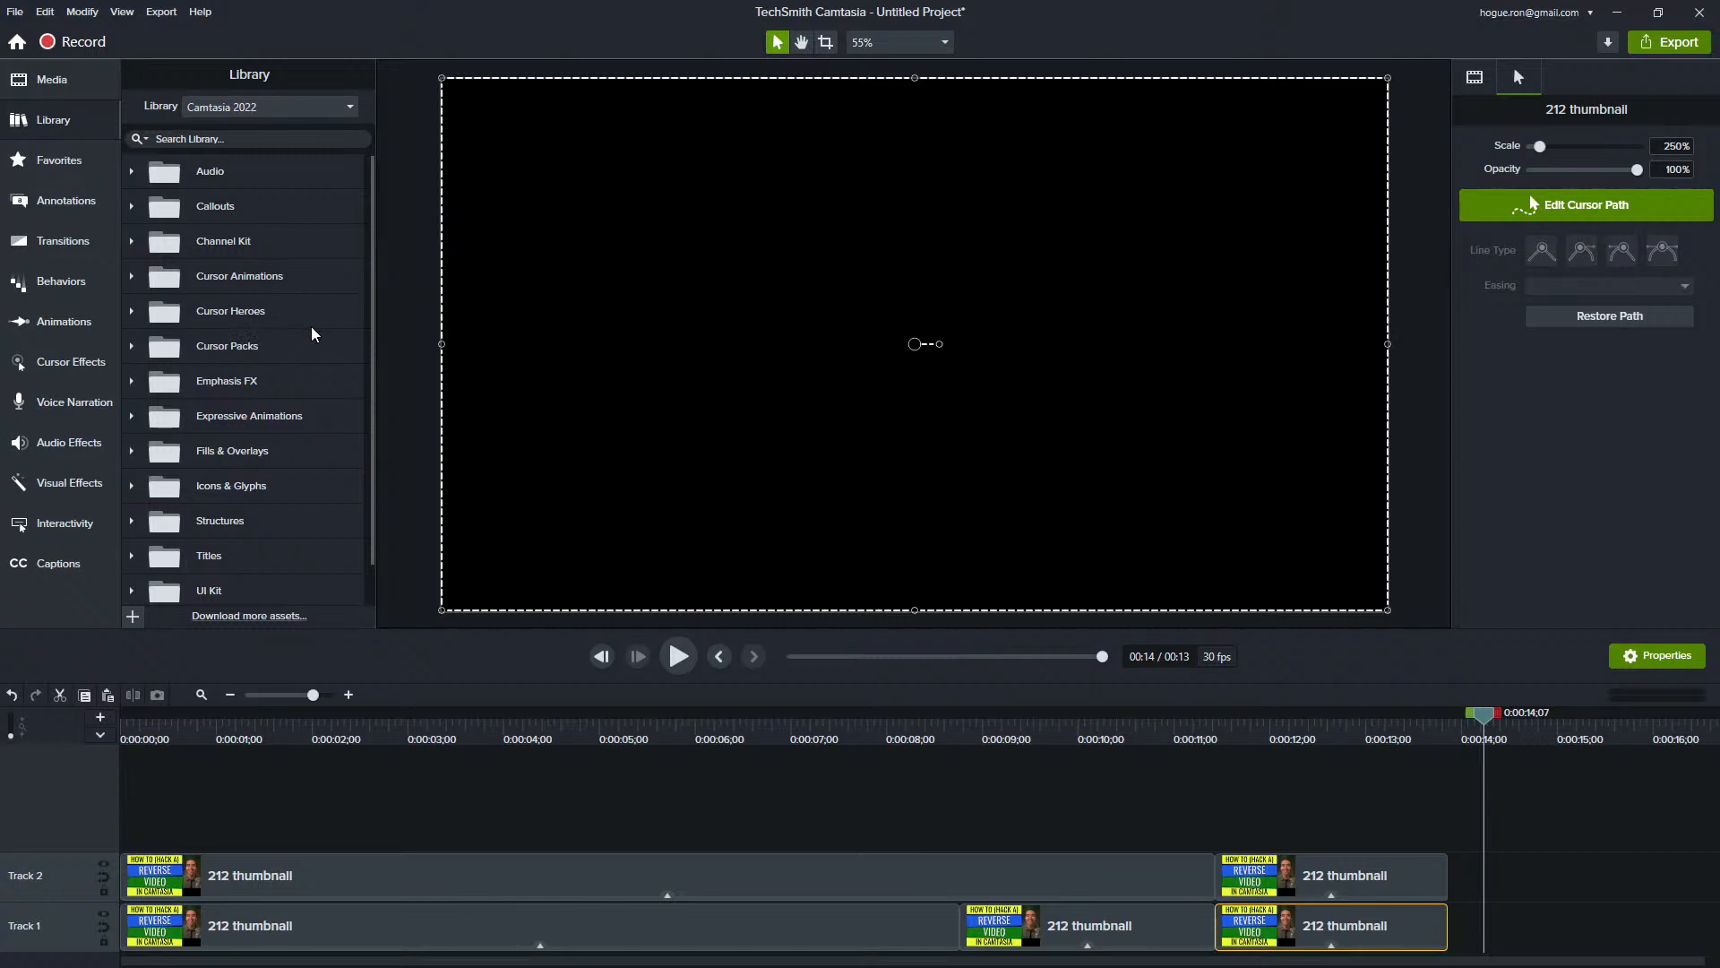
{"action": "scroll", "coordinate": [273, 417], "scroll_direction": "down", "scroll_amount": 1}
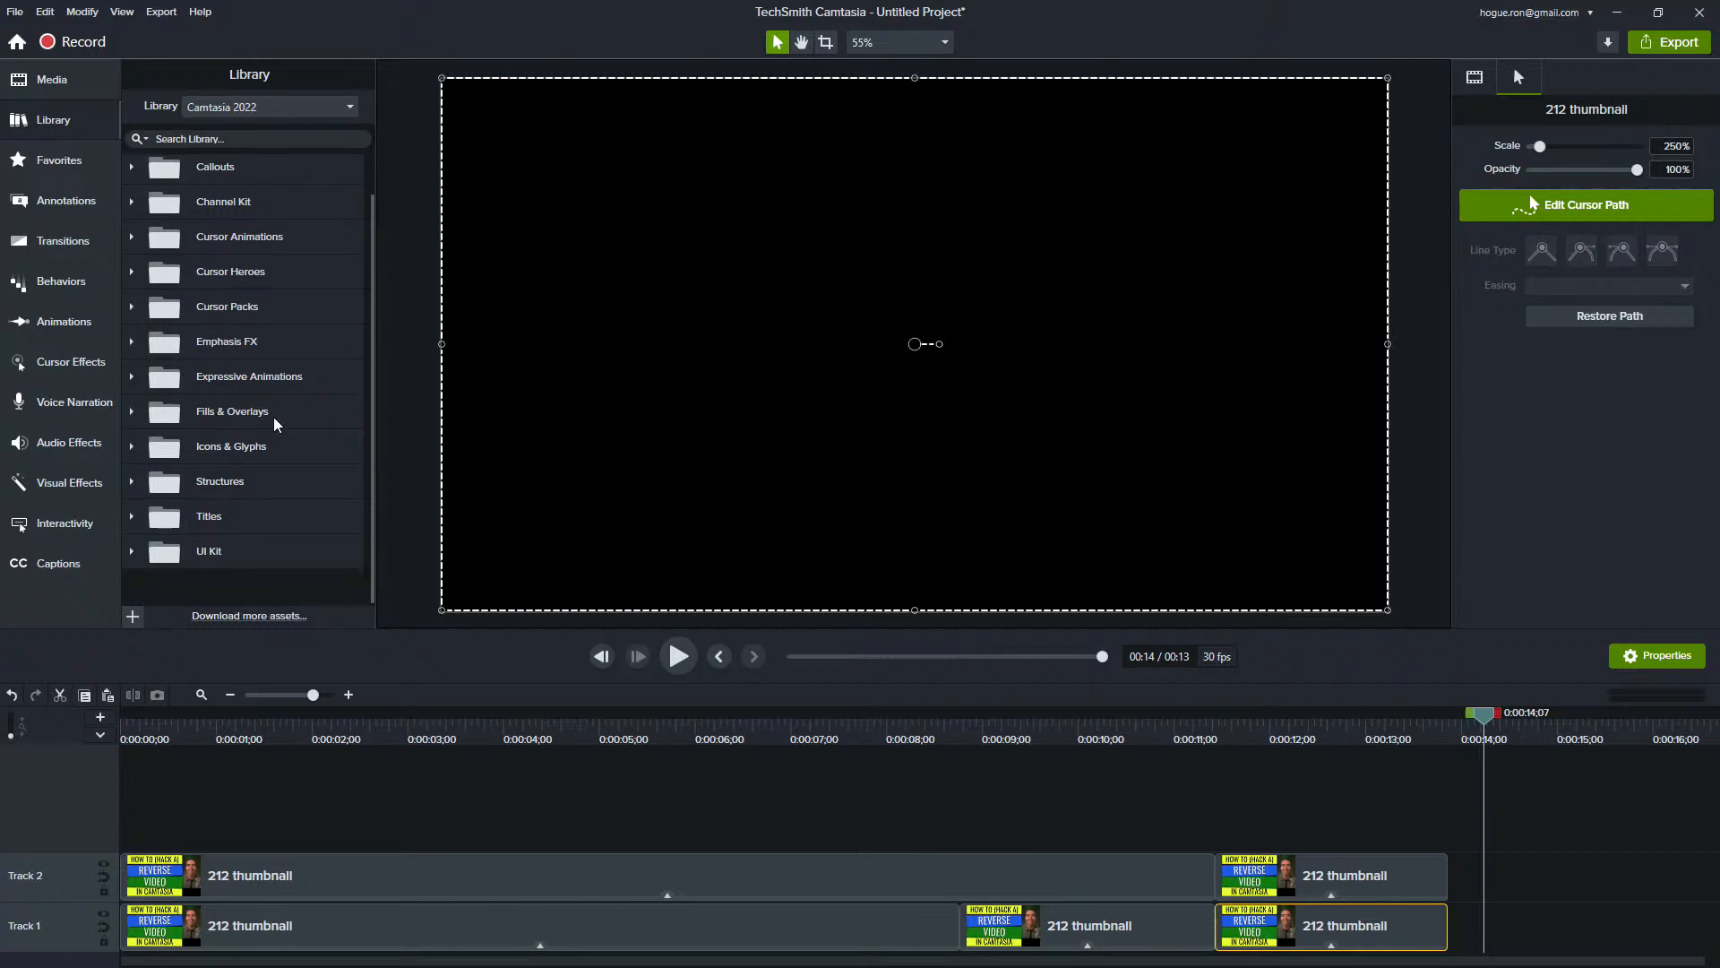
- Browse the library's Channel Kit and Cursor Animations folders, collapsing each one after viewing its contents
{"action": "scroll", "coordinate": [273, 419], "scroll_direction": "up", "scroll_amount": 1}
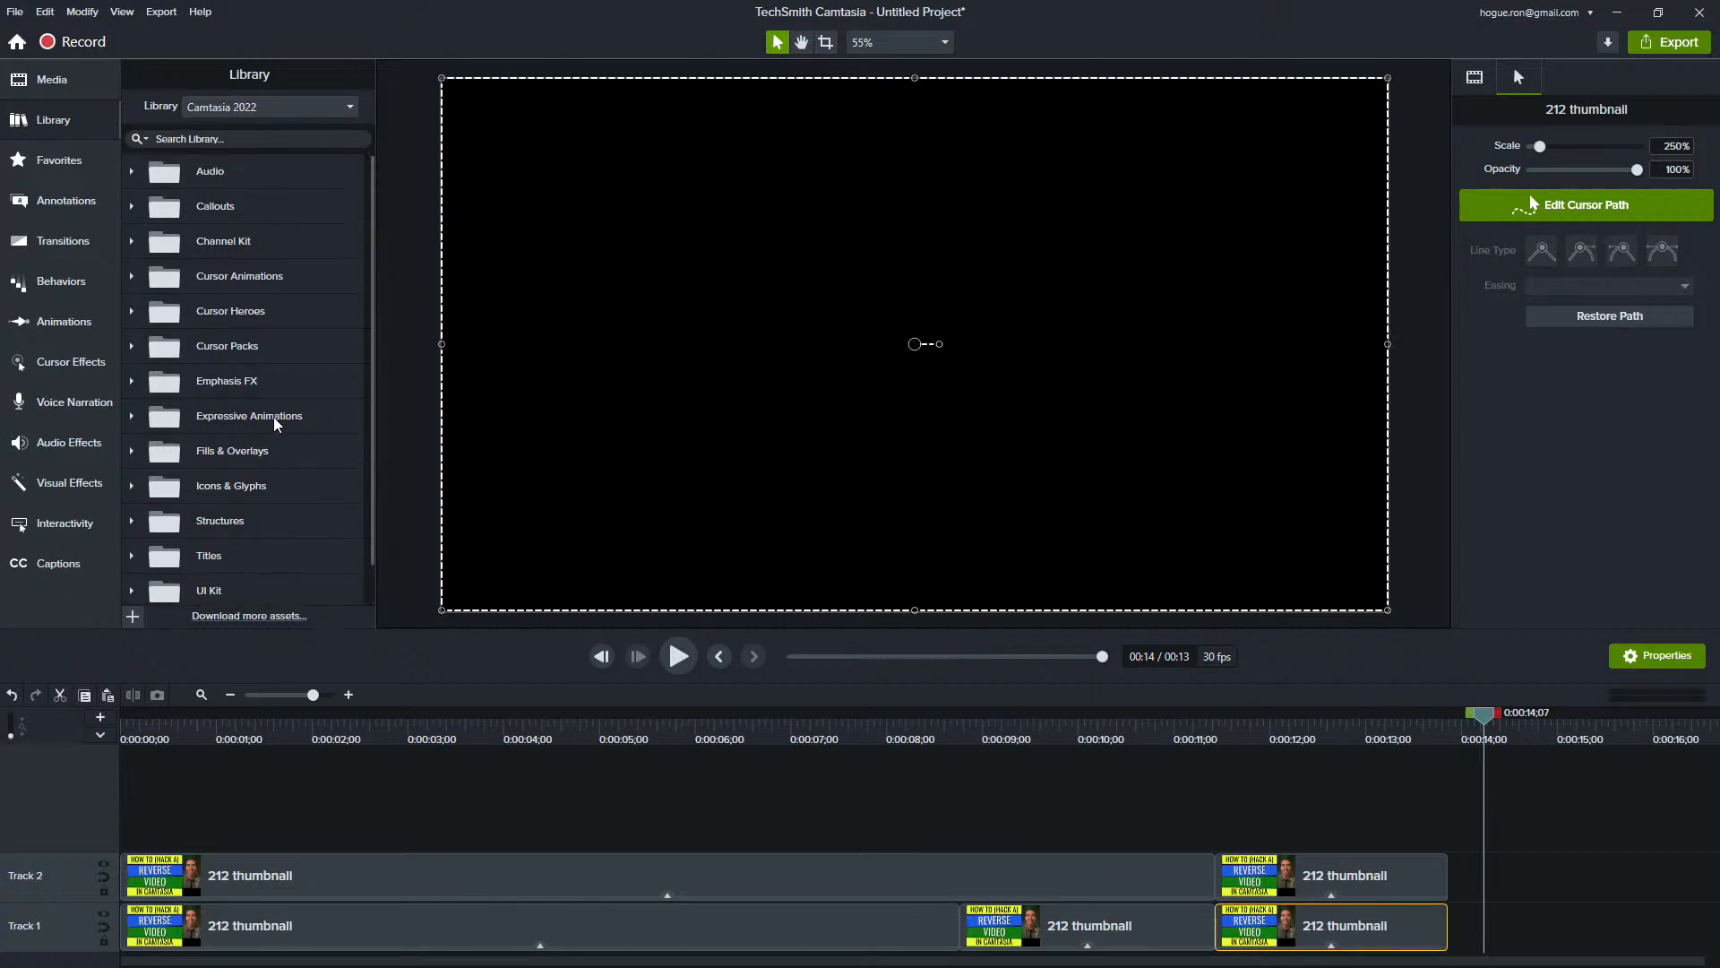
{"action": "left_click", "coordinate": [131, 242]}
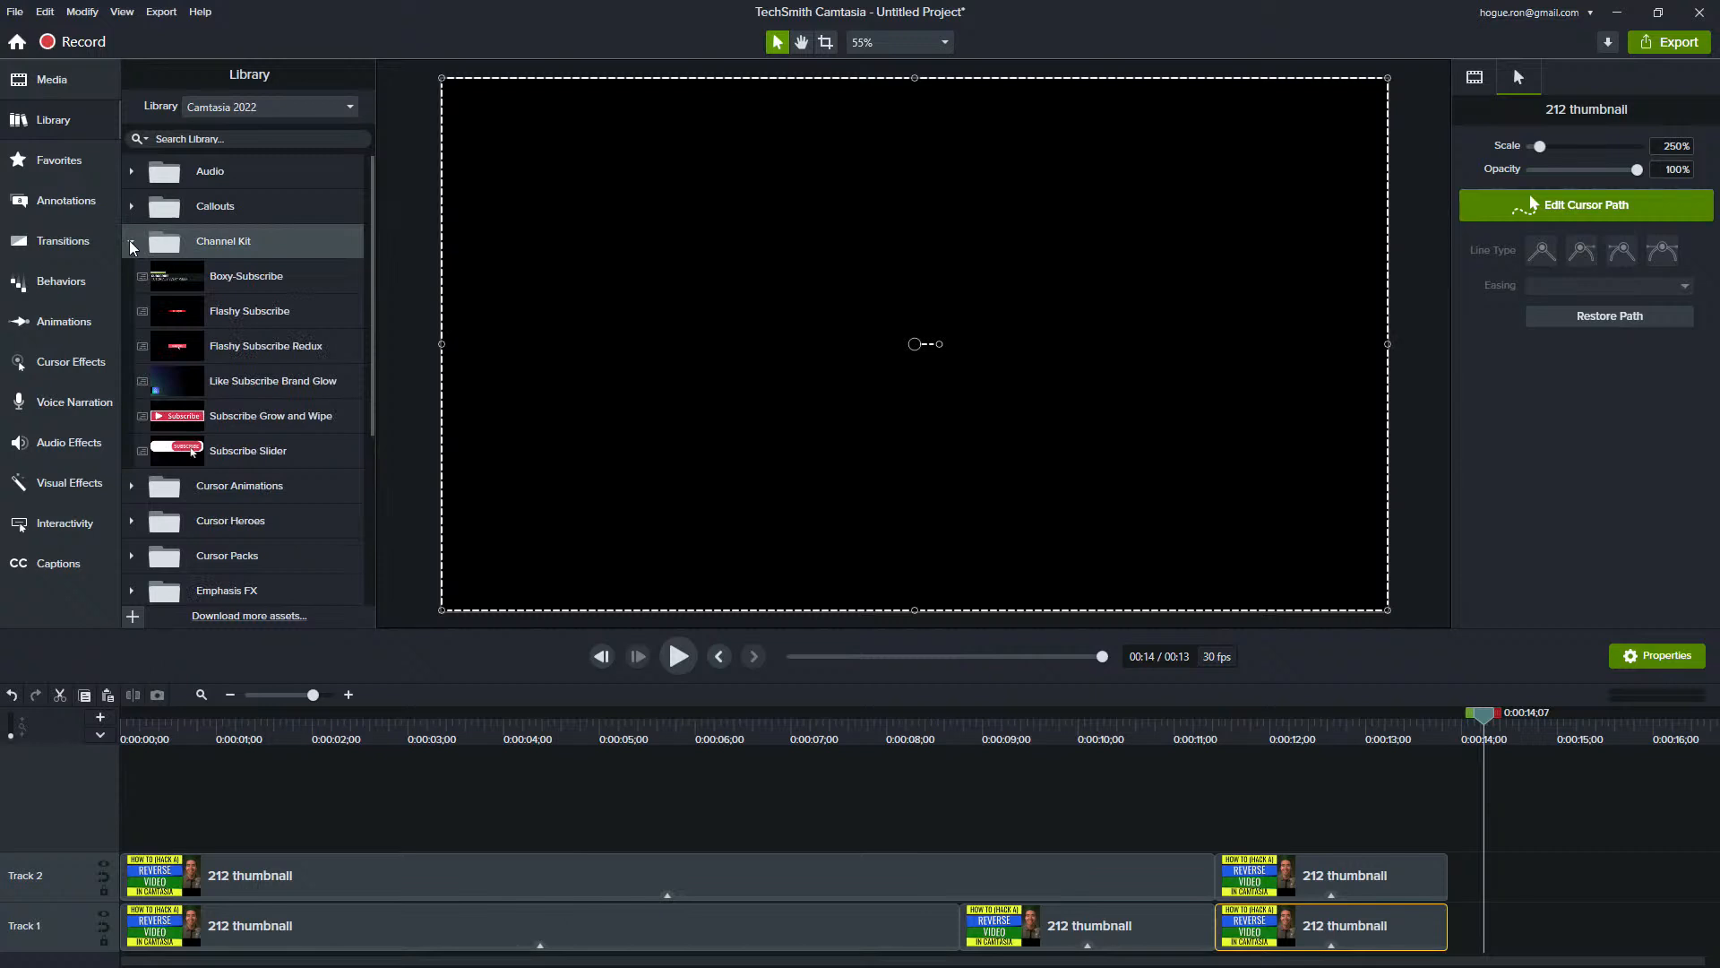
{"action": "left_click", "coordinate": [131, 243]}
{"action": "left_click", "coordinate": [134, 277]}
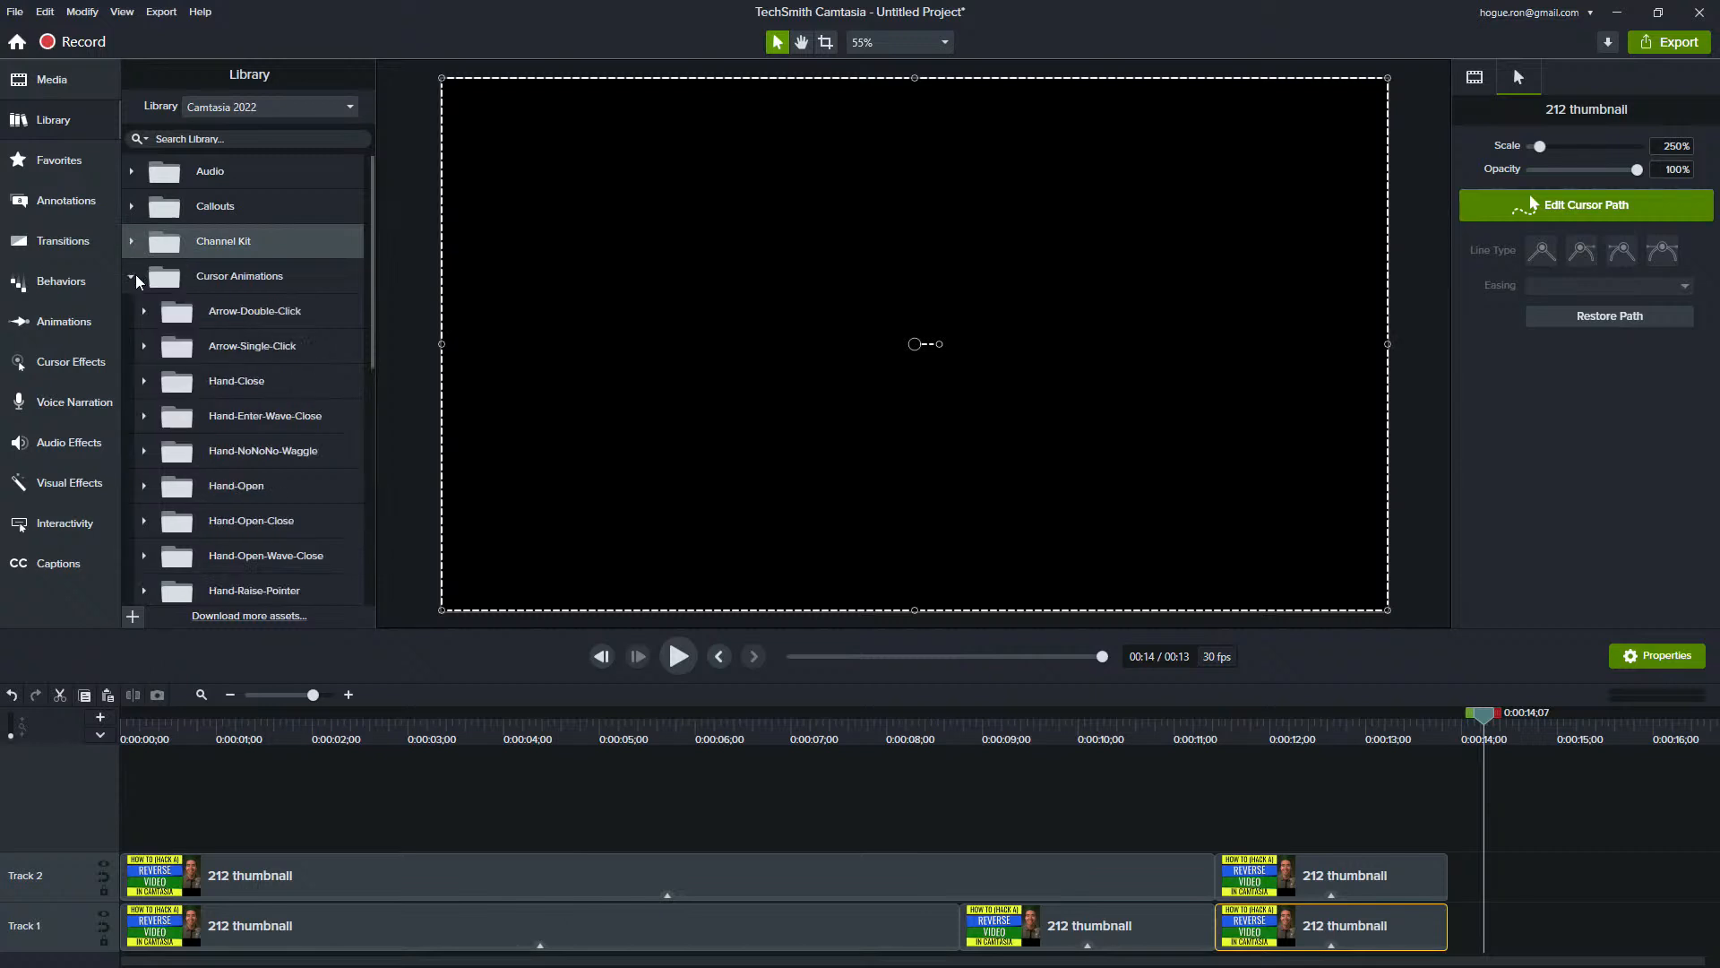
{"action": "left_click", "coordinate": [134, 277]}
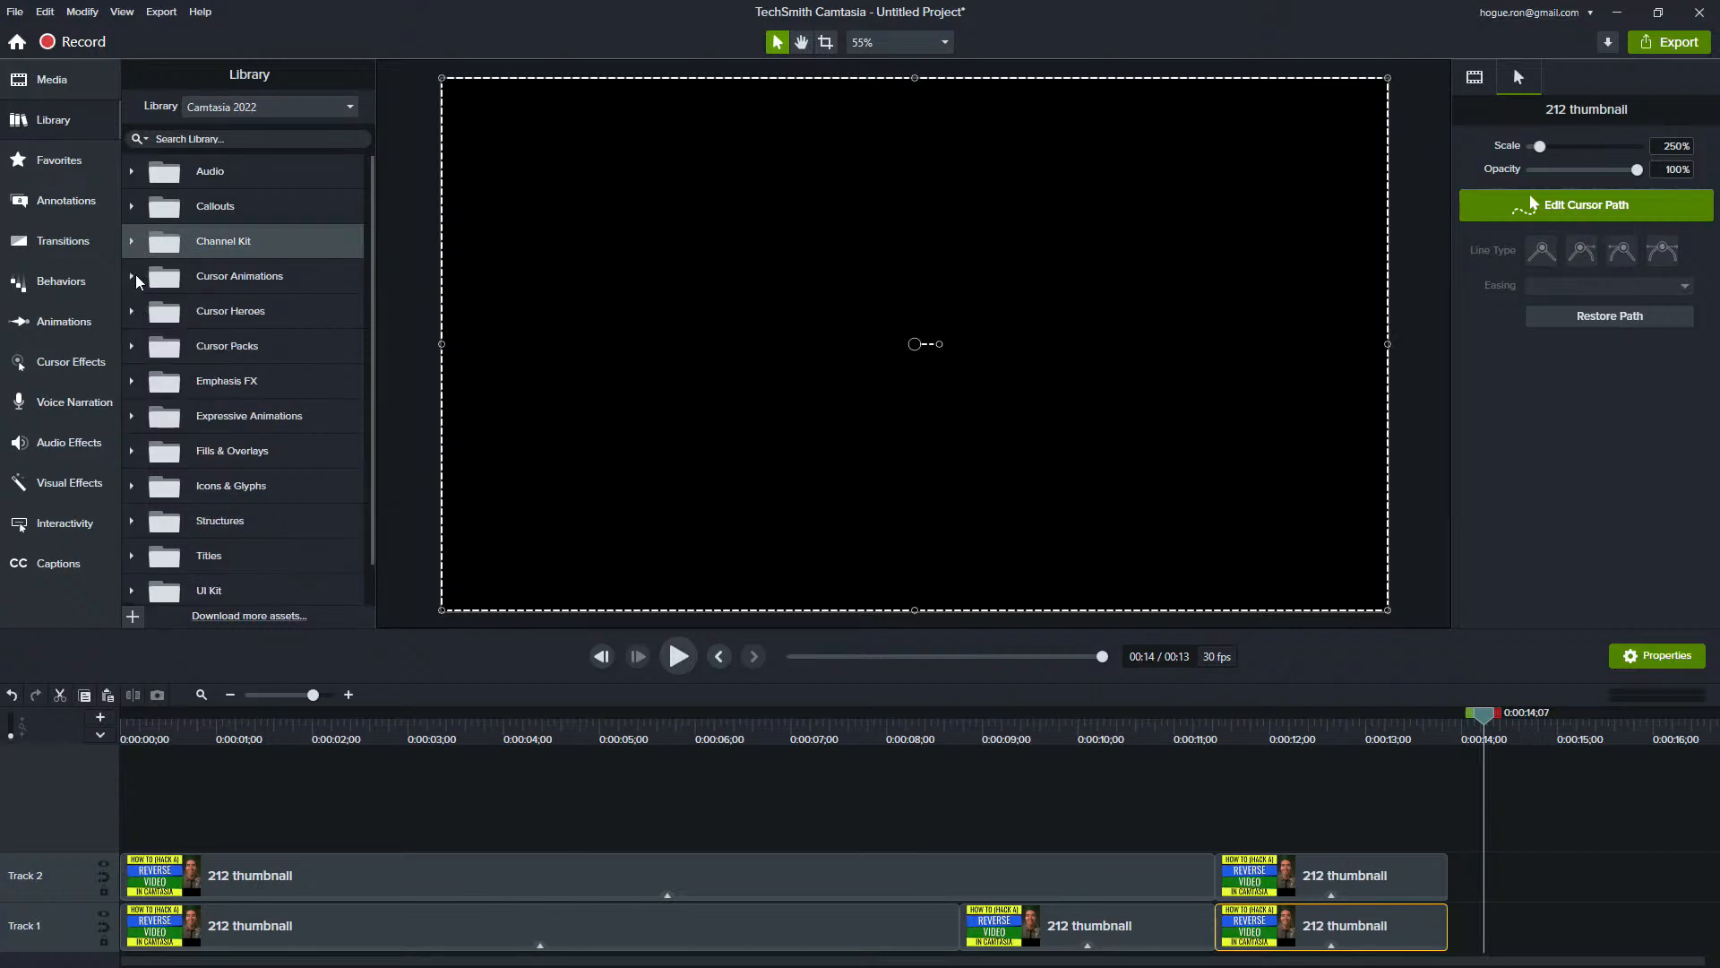
- Place BFX-001-Blue from Emphasis FX > Bursts & Collapses > BFX-001 on the canvas at the playhead, keeping the project at 30 FPS
{"action": "left_click", "coordinate": [132, 384]}
{"action": "left_click", "coordinate": [145, 418]}
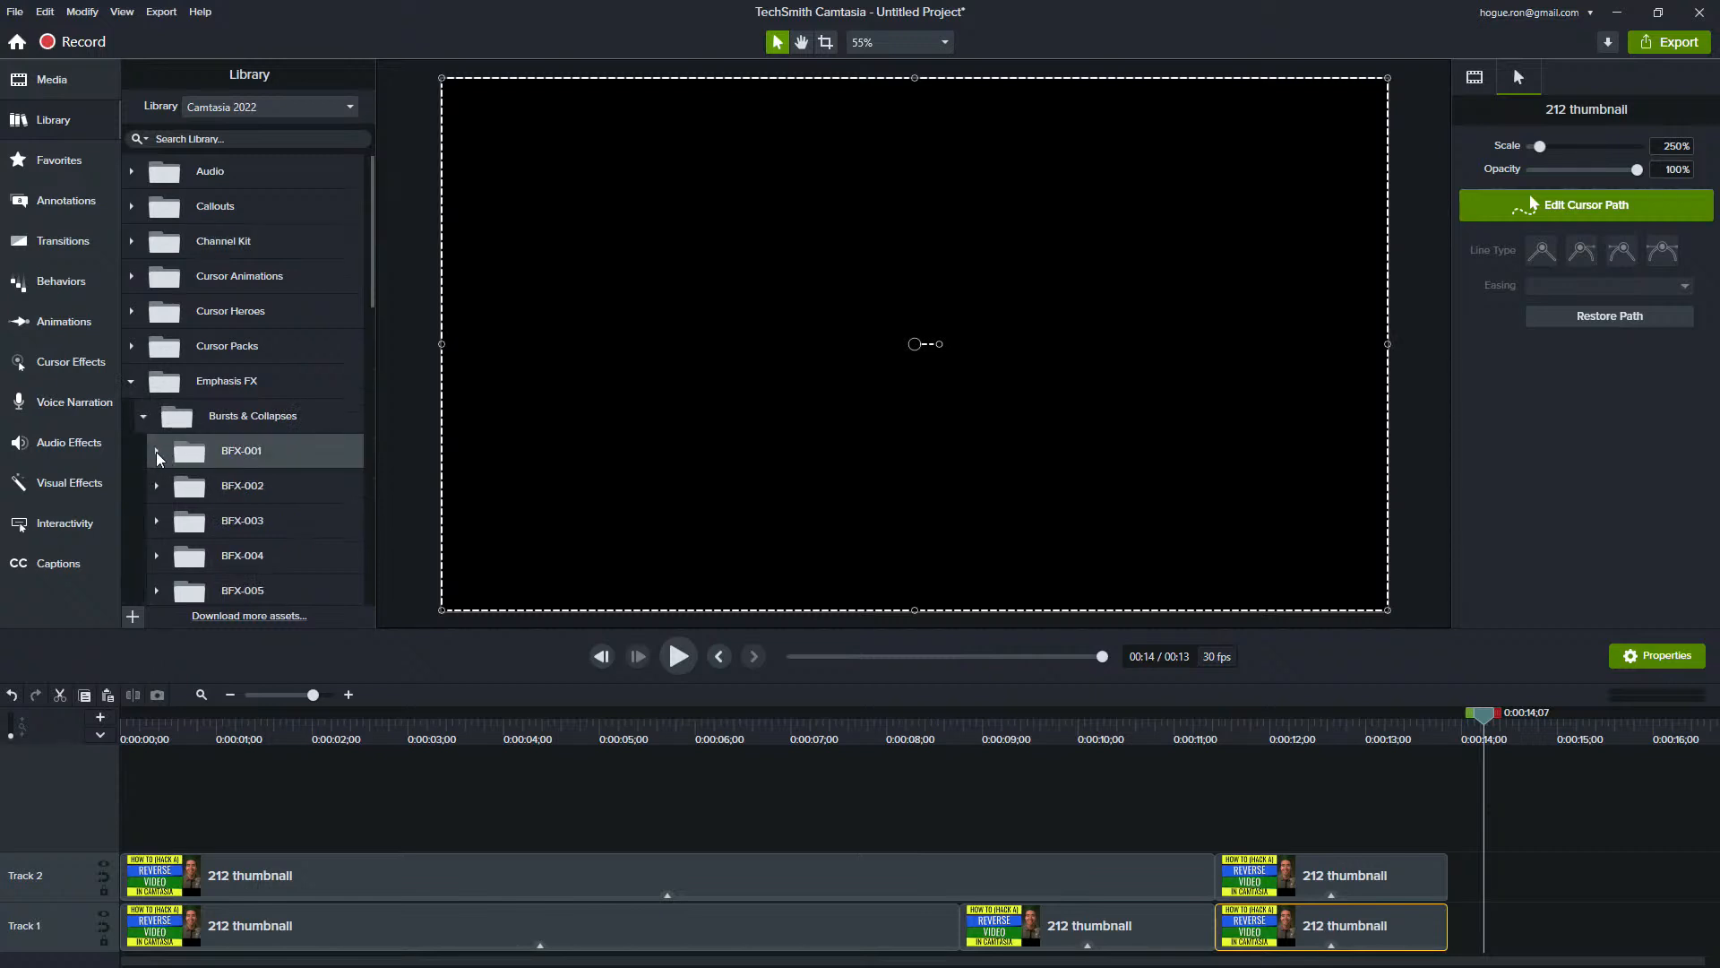
{"action": "left_click", "coordinate": [157, 451]}
{"action": "left_click_drag", "start_coordinate": [268, 486], "coordinate": [915, 352]}
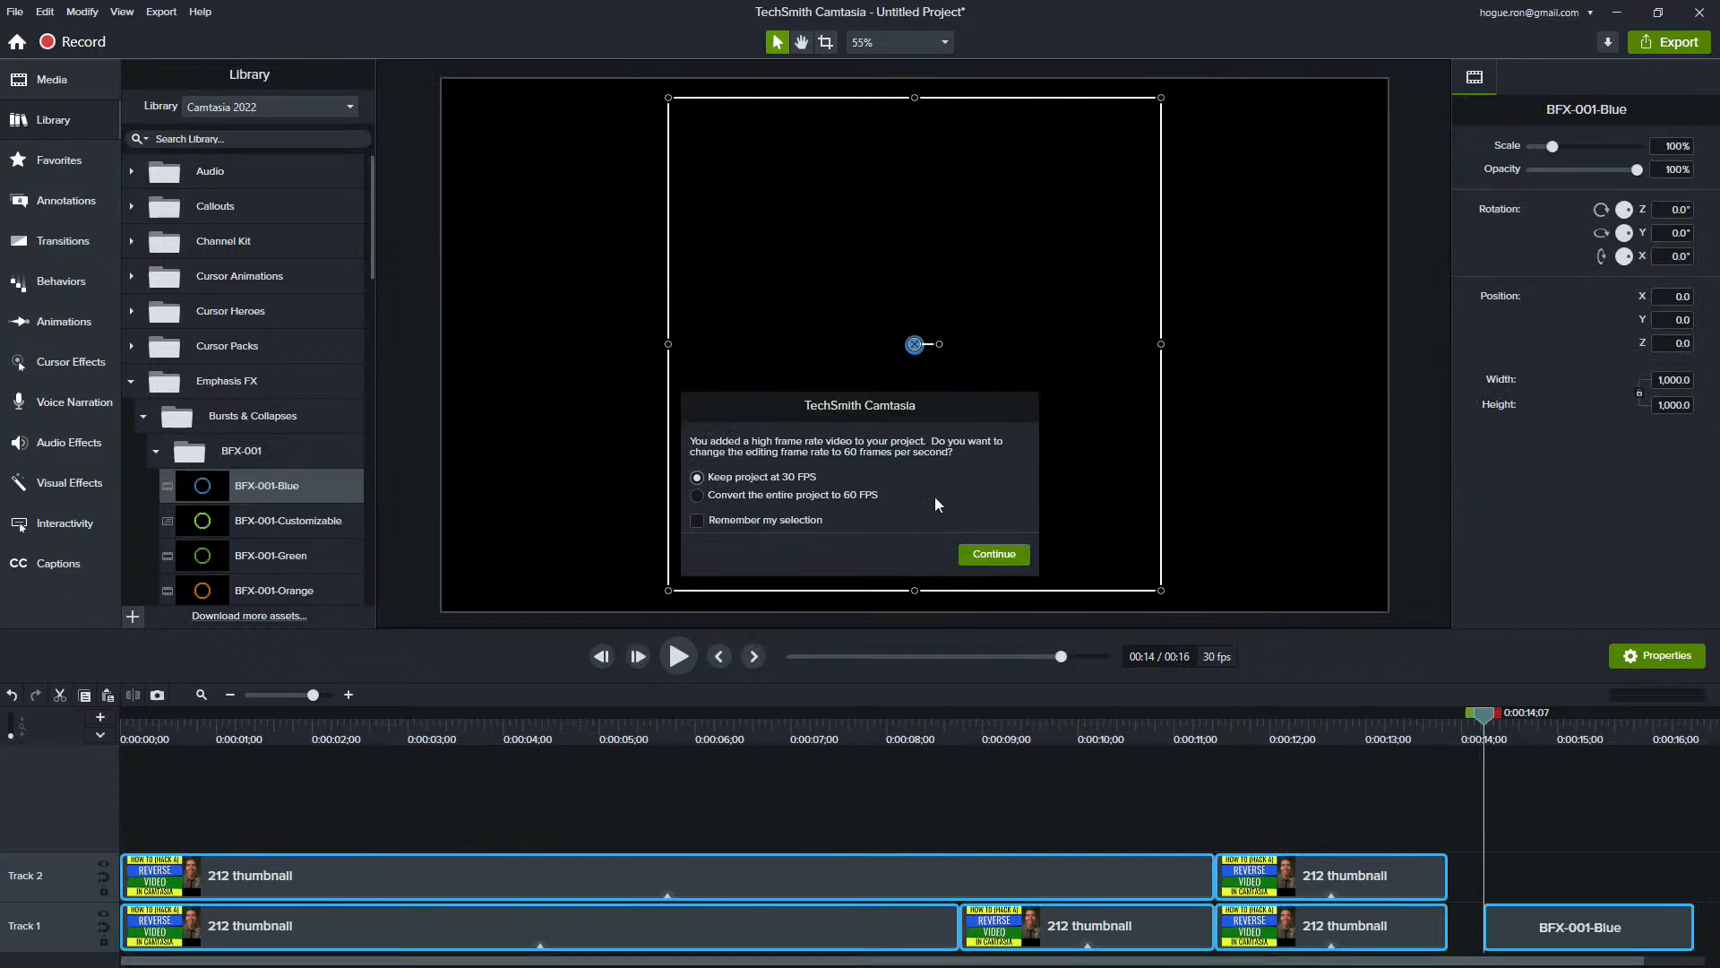
{"action": "left_click", "coordinate": [989, 556]}
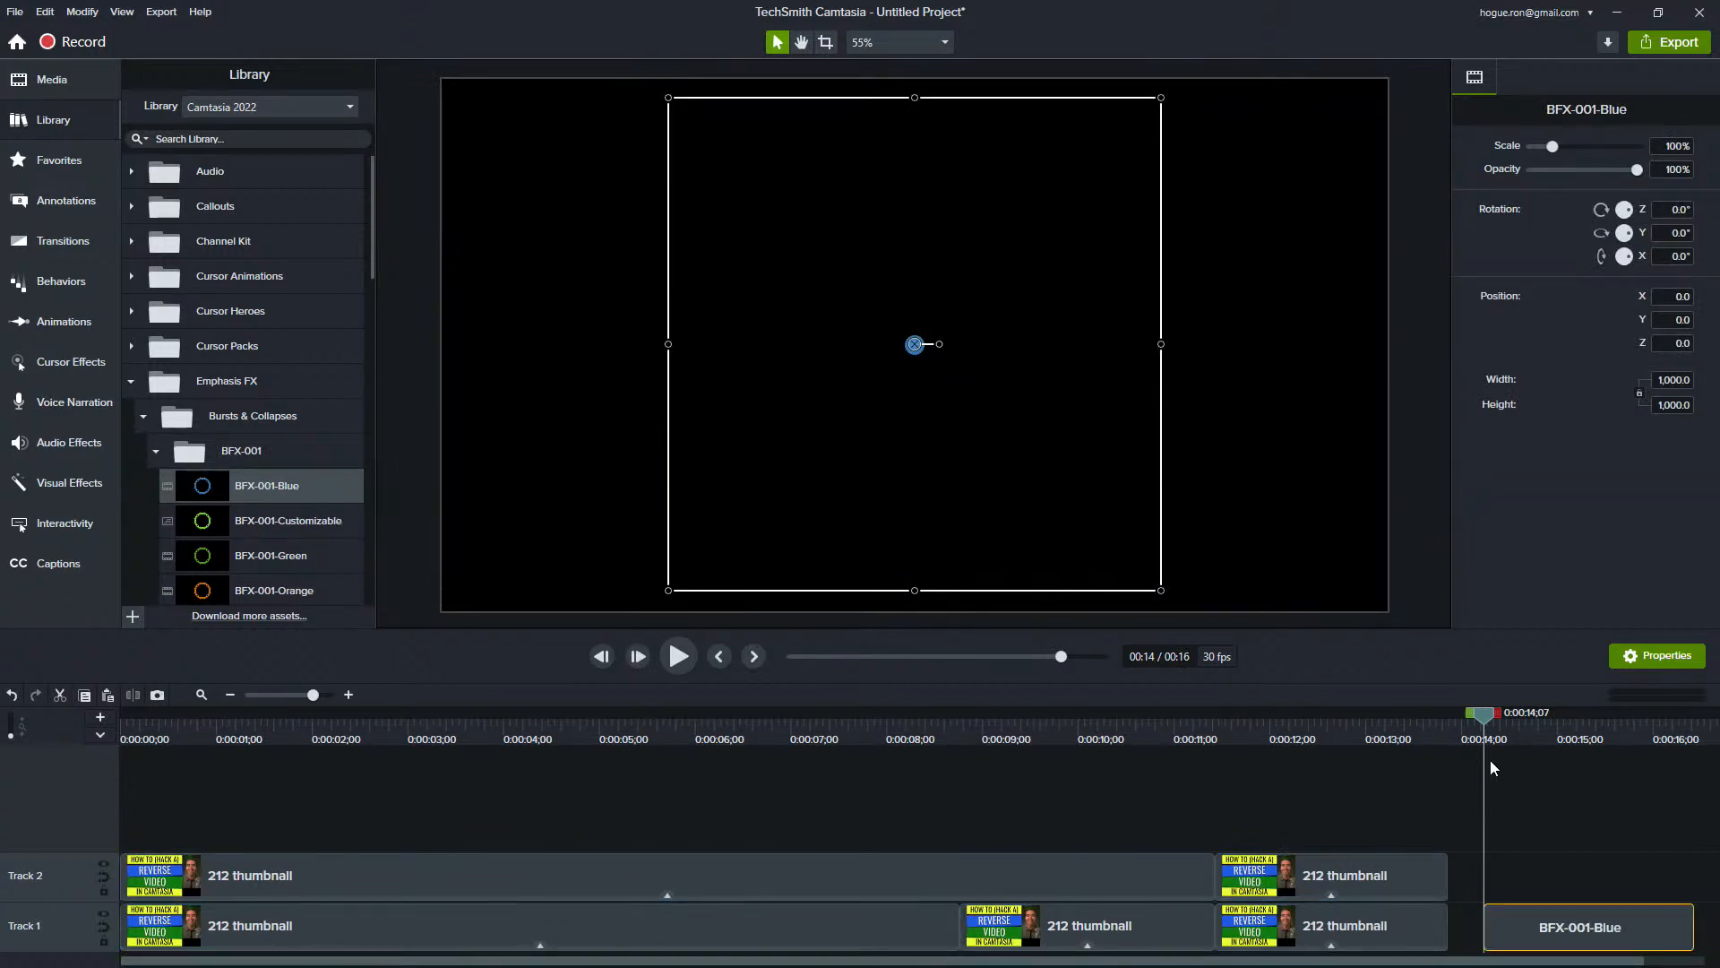
- Cut the range from 0:00:15;04 to 0:00:15;21 out of the BFX-001-Blue clip
{"action": "left_click_drag", "start_coordinate": [1485, 720], "coordinate": [1625, 792]}
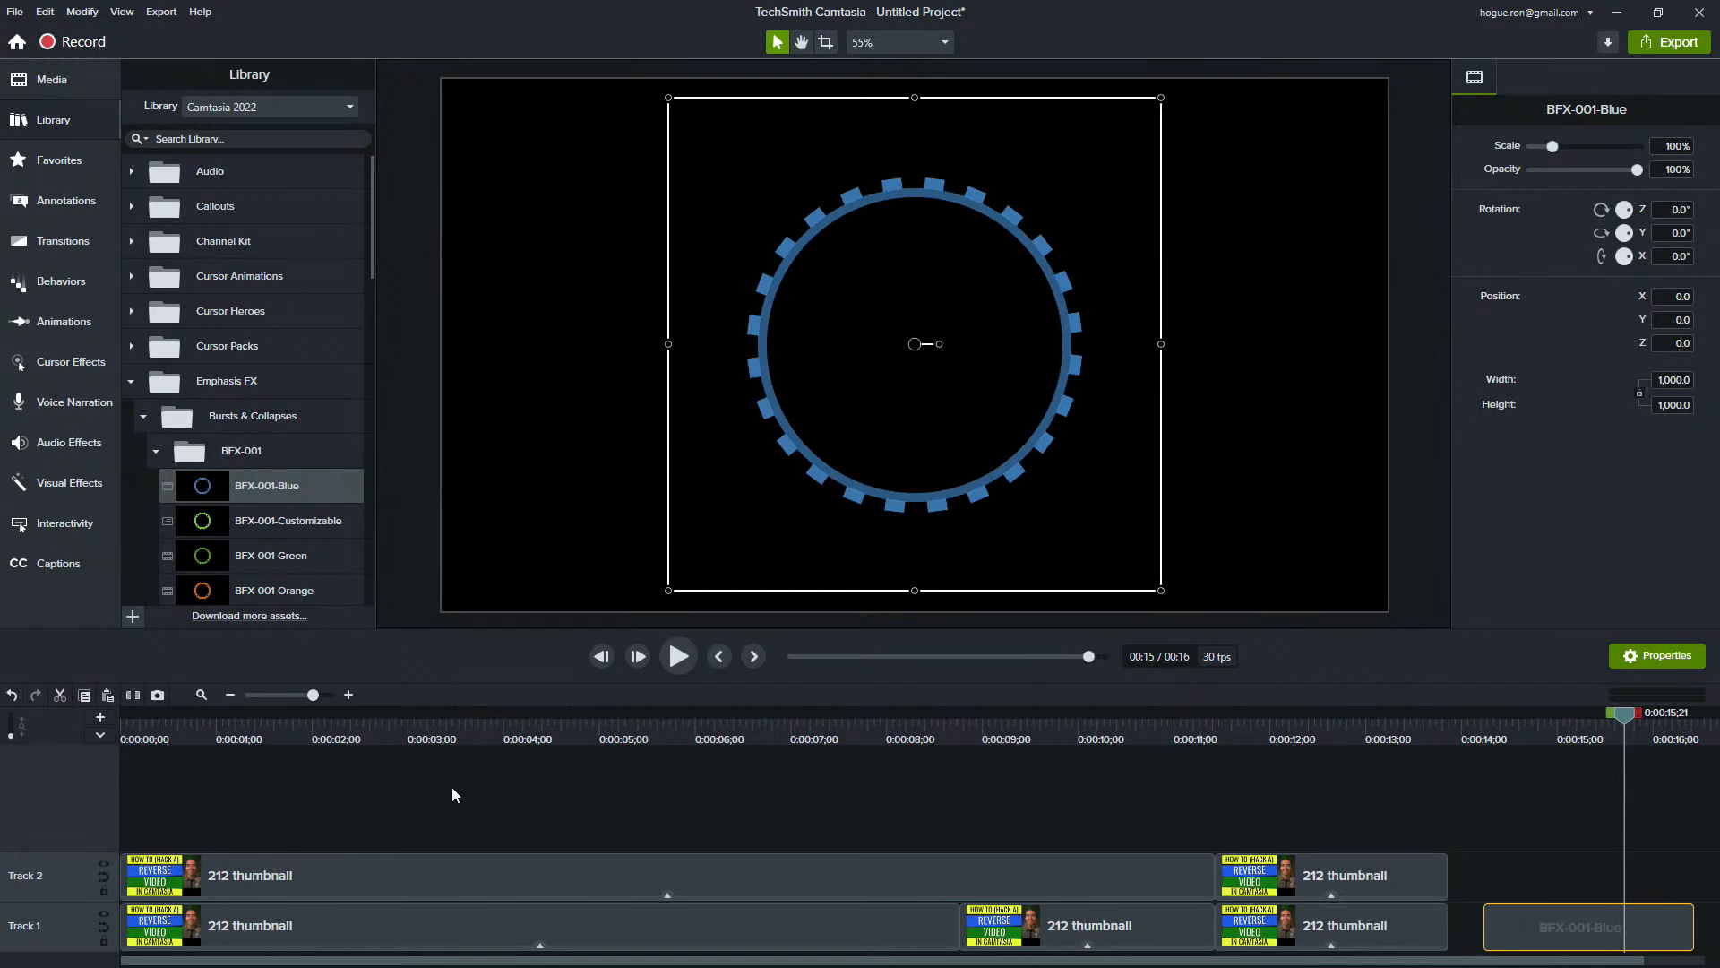
{"action": "left_click", "coordinate": [199, 693]}
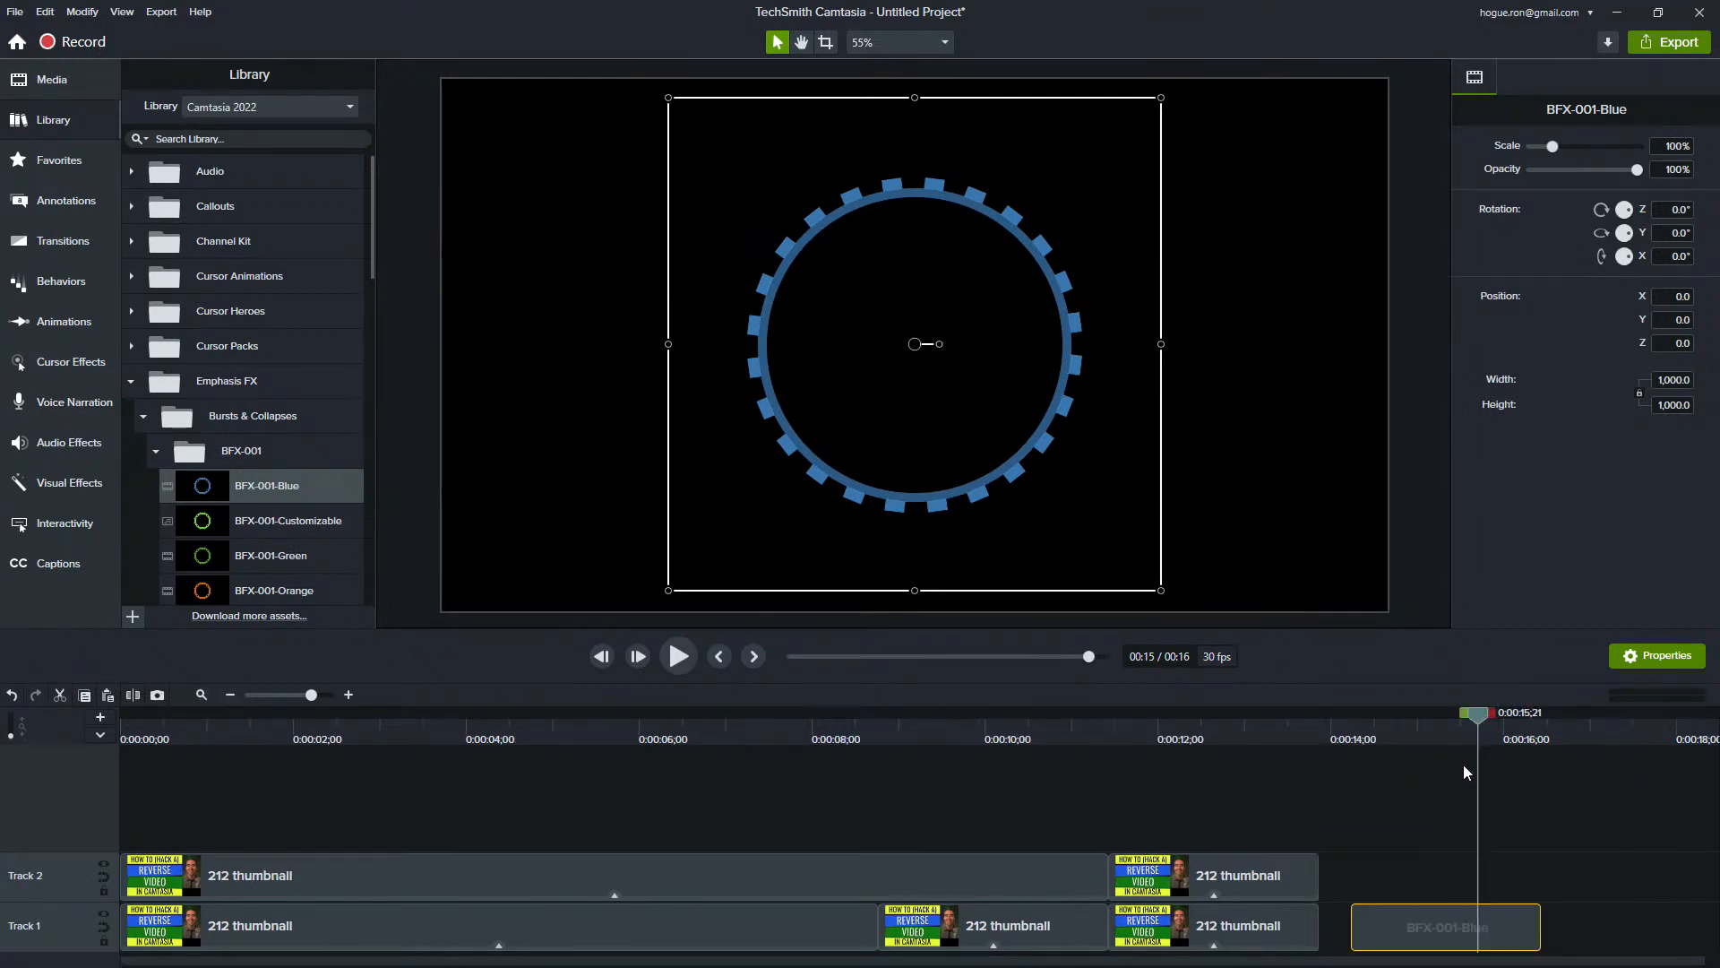
{"action": "left_click_drag", "start_coordinate": [1465, 713], "coordinate": [1417, 711]}
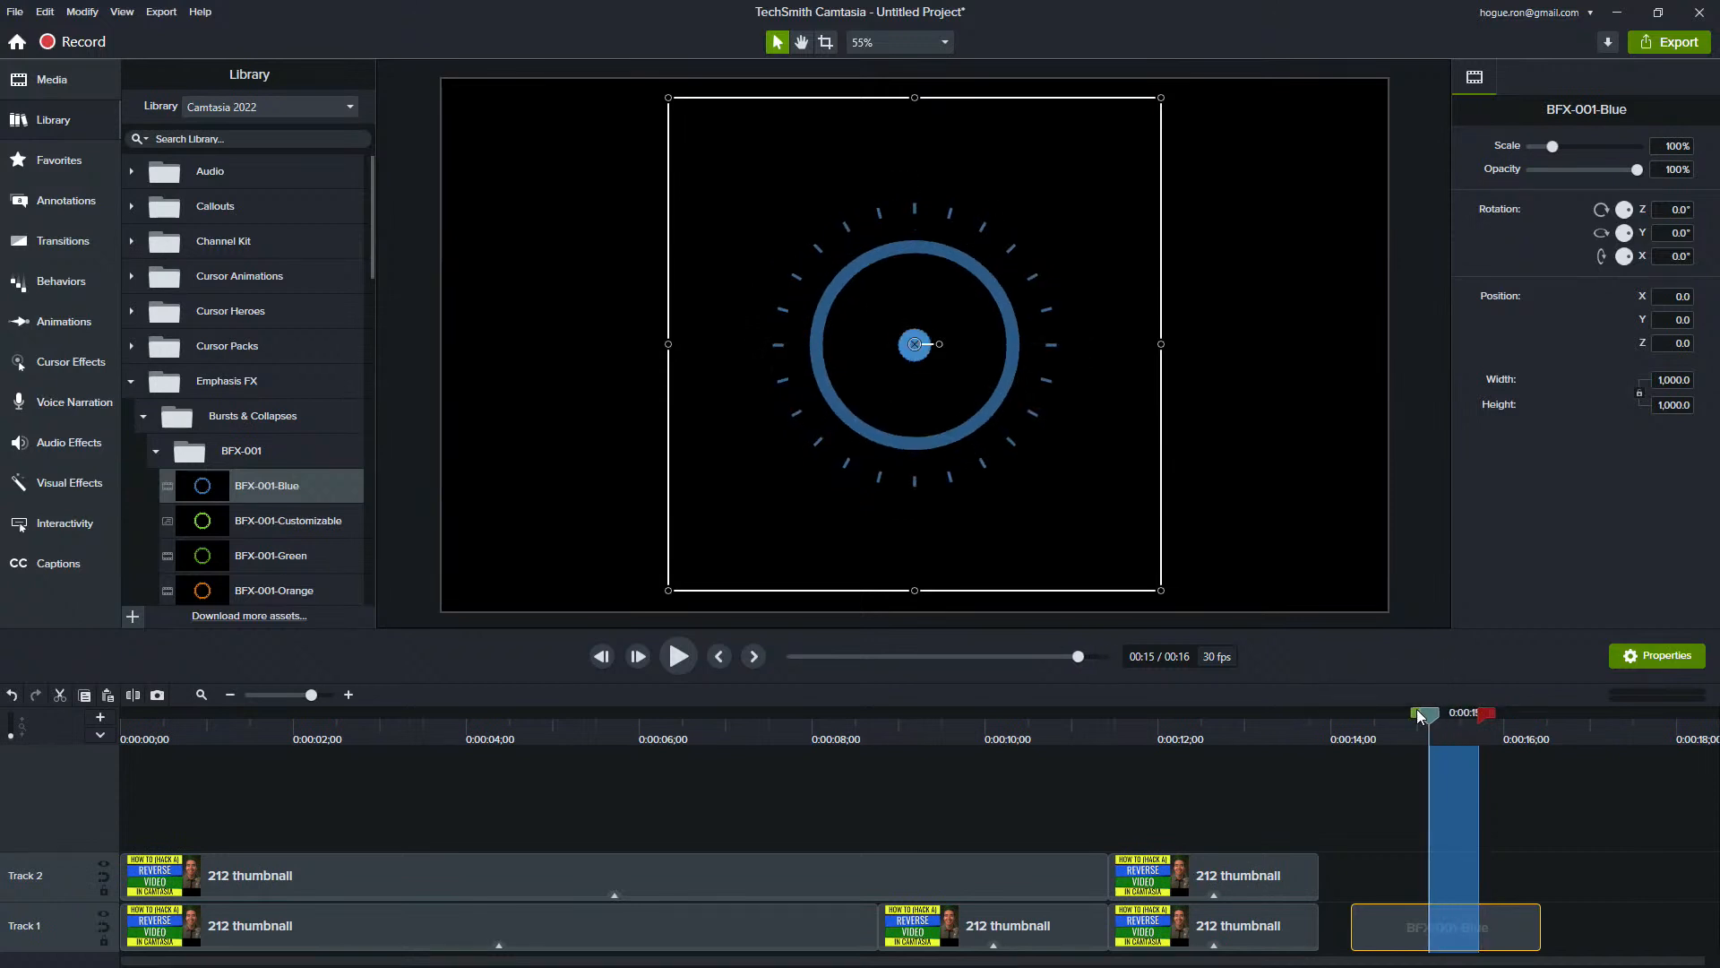
{"action": "key", "text": "ctrl+x"}
- Test moving the shortened BFX-001-Blue clip to Track 2 and back to Track 1, with the playhead at 0:00:15;09
{"action": "mouse_move", "coordinate": [1473, 907]}
{"action": "left_mouse_down"}
{"action": "mouse_move", "coordinate": [1492, 846]}
{"action": "mouse_move", "coordinate": [1502, 891]}
{"action": "left_mouse_up"}
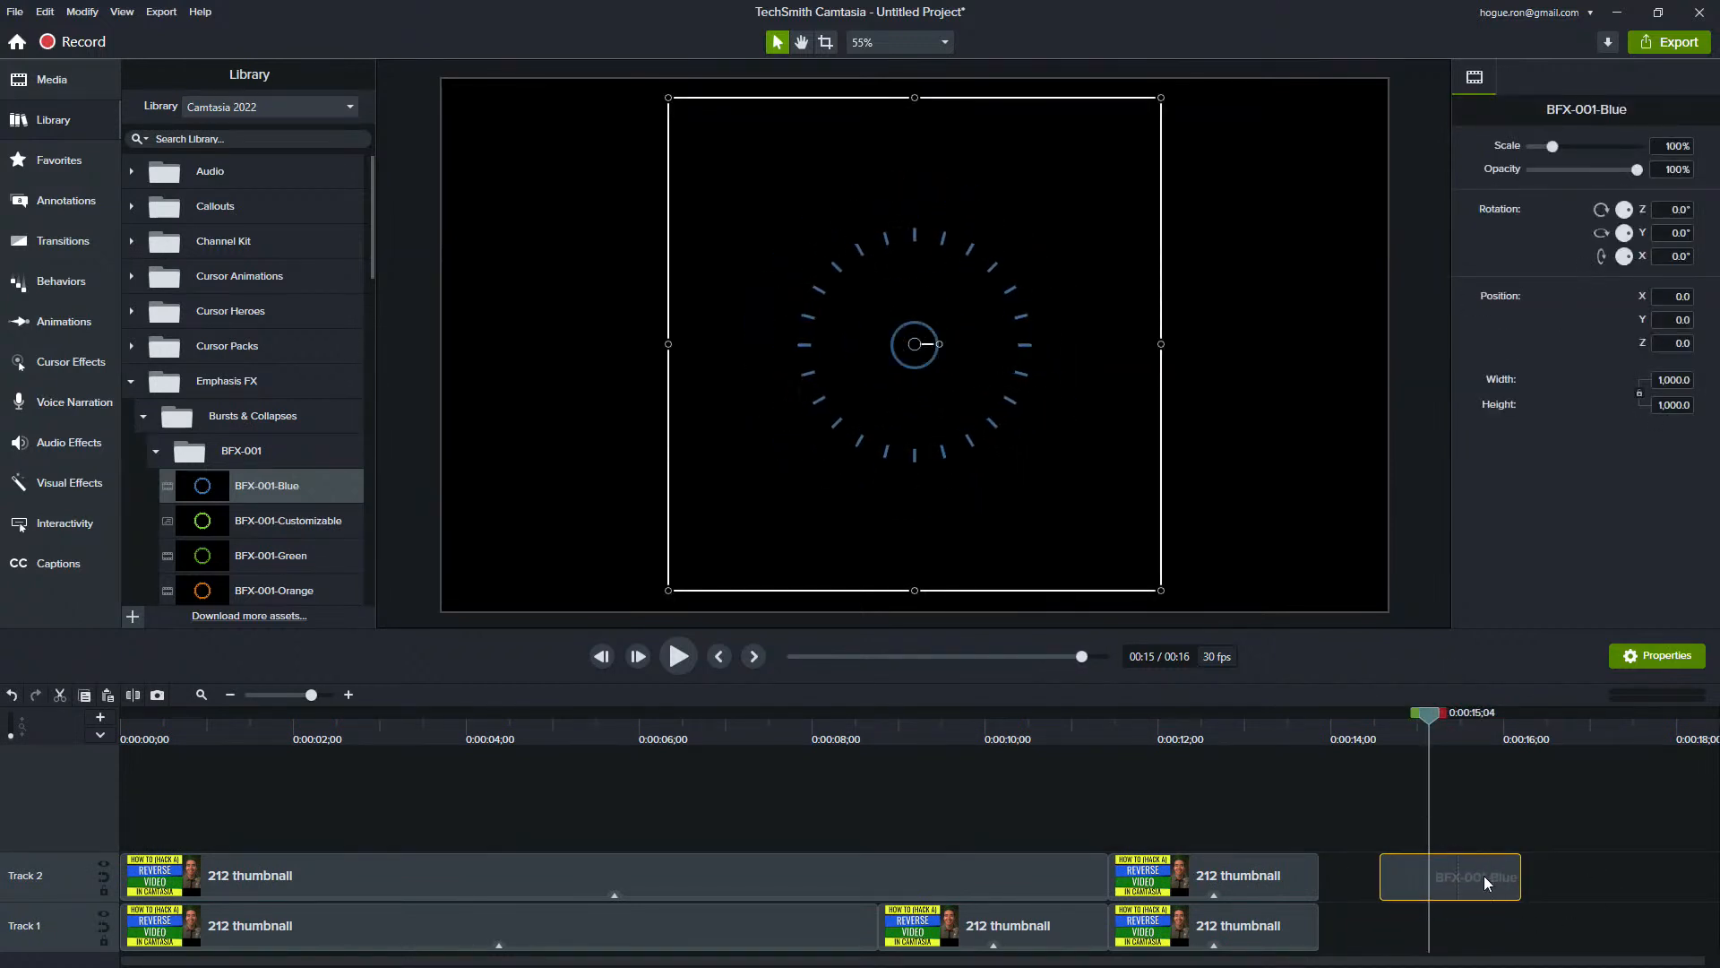
{"action": "mouse_move", "coordinate": [1420, 716]}
{"action": "left_mouse_down"}
{"action": "mouse_move", "coordinate": [1493, 724]}
{"action": "mouse_move", "coordinate": [1443, 728]}
{"action": "left_mouse_up"}
{"action": "left_click_drag", "start_coordinate": [1489, 892], "coordinate": [1484, 948]}
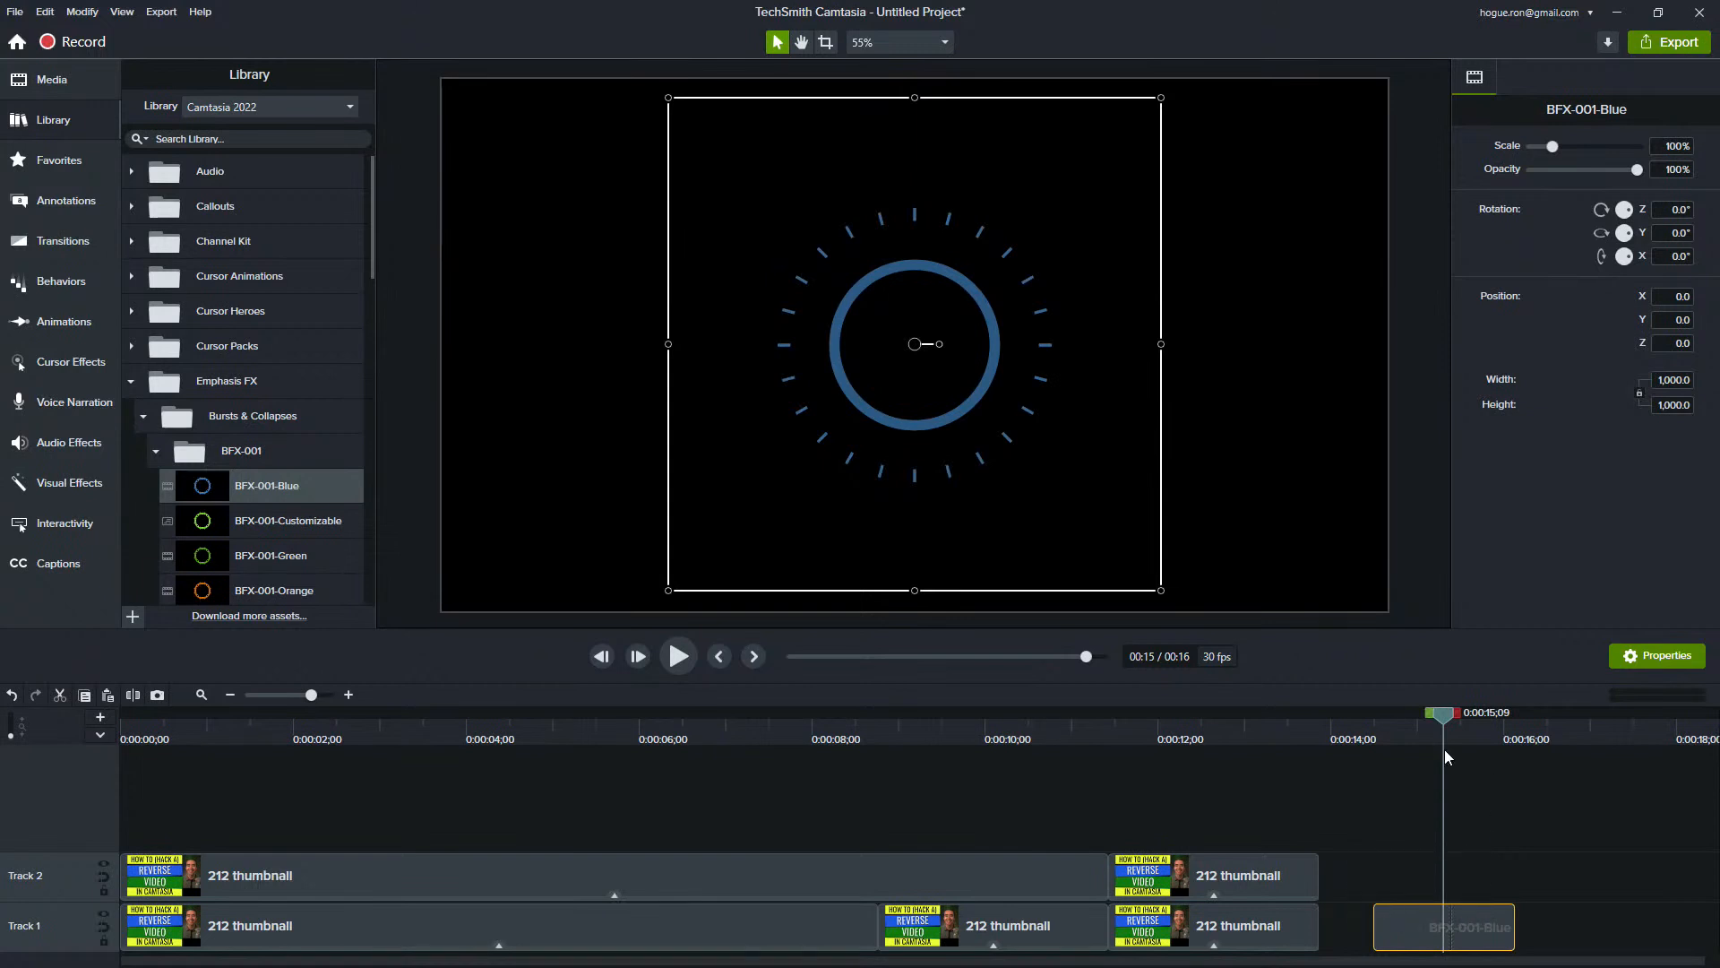
- Look up the auto-stitching option in the program preferences and close the dialog
{"action": "left_click", "coordinate": [45, 12]}
{"action": "left_click", "coordinate": [122, 579]}
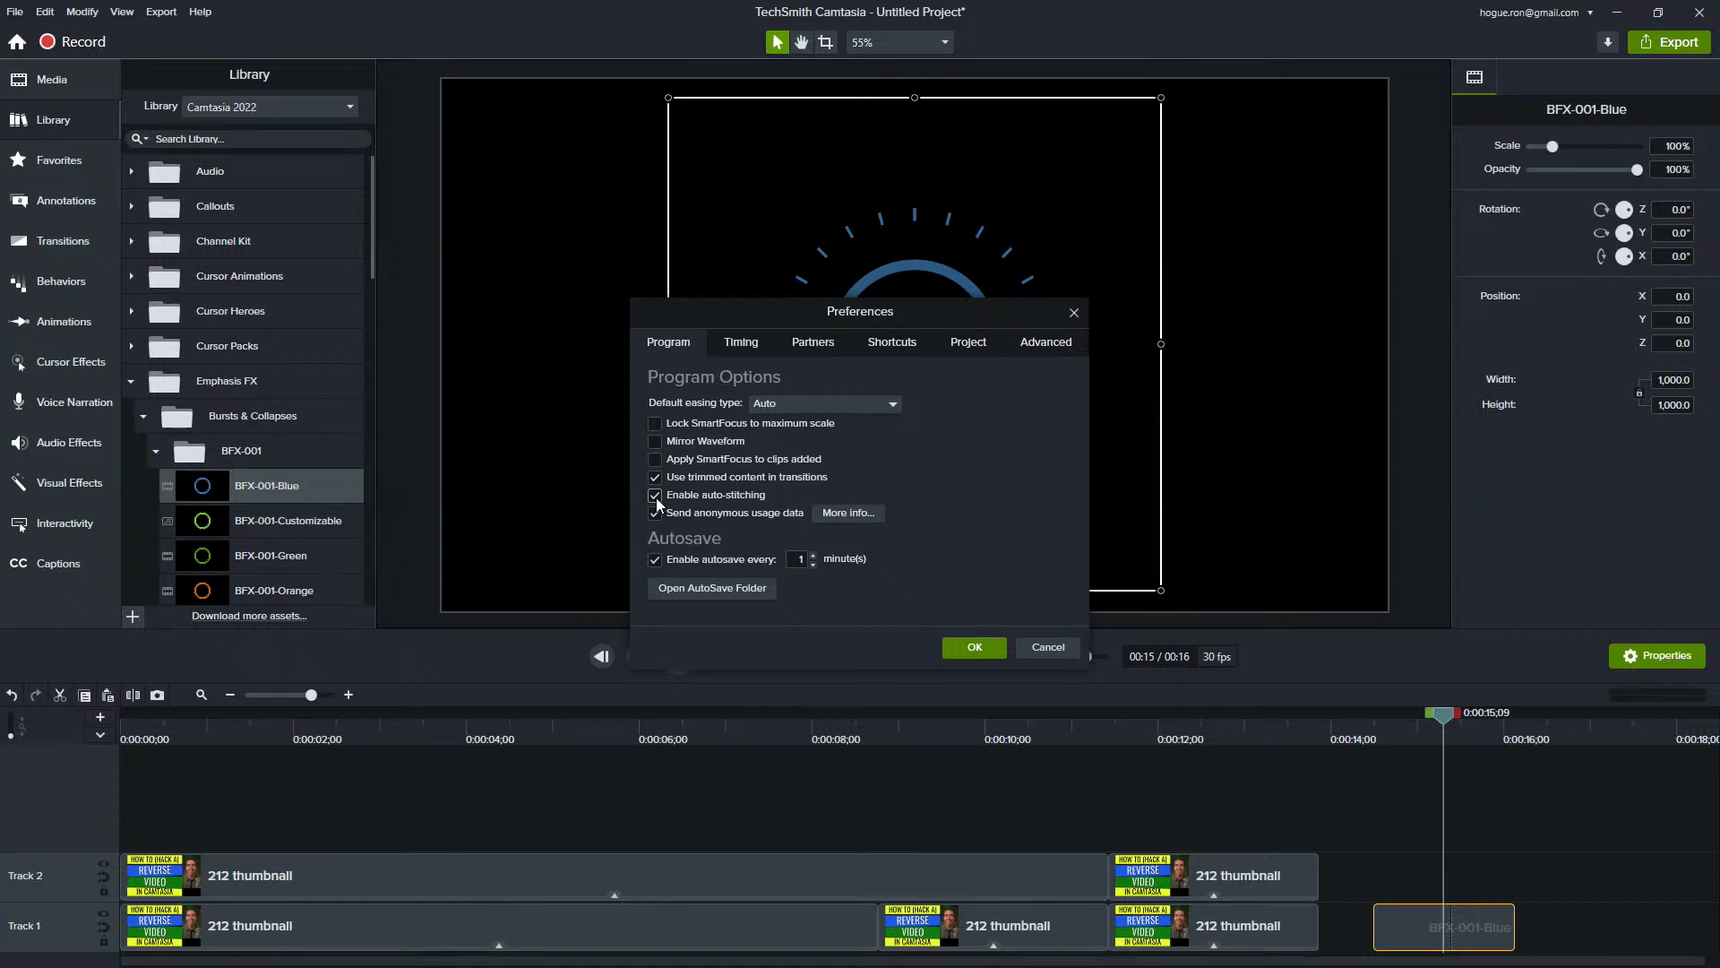
{"action": "left_click", "coordinate": [1453, 928]}
{"action": "left_click", "coordinate": [1021, 649]}
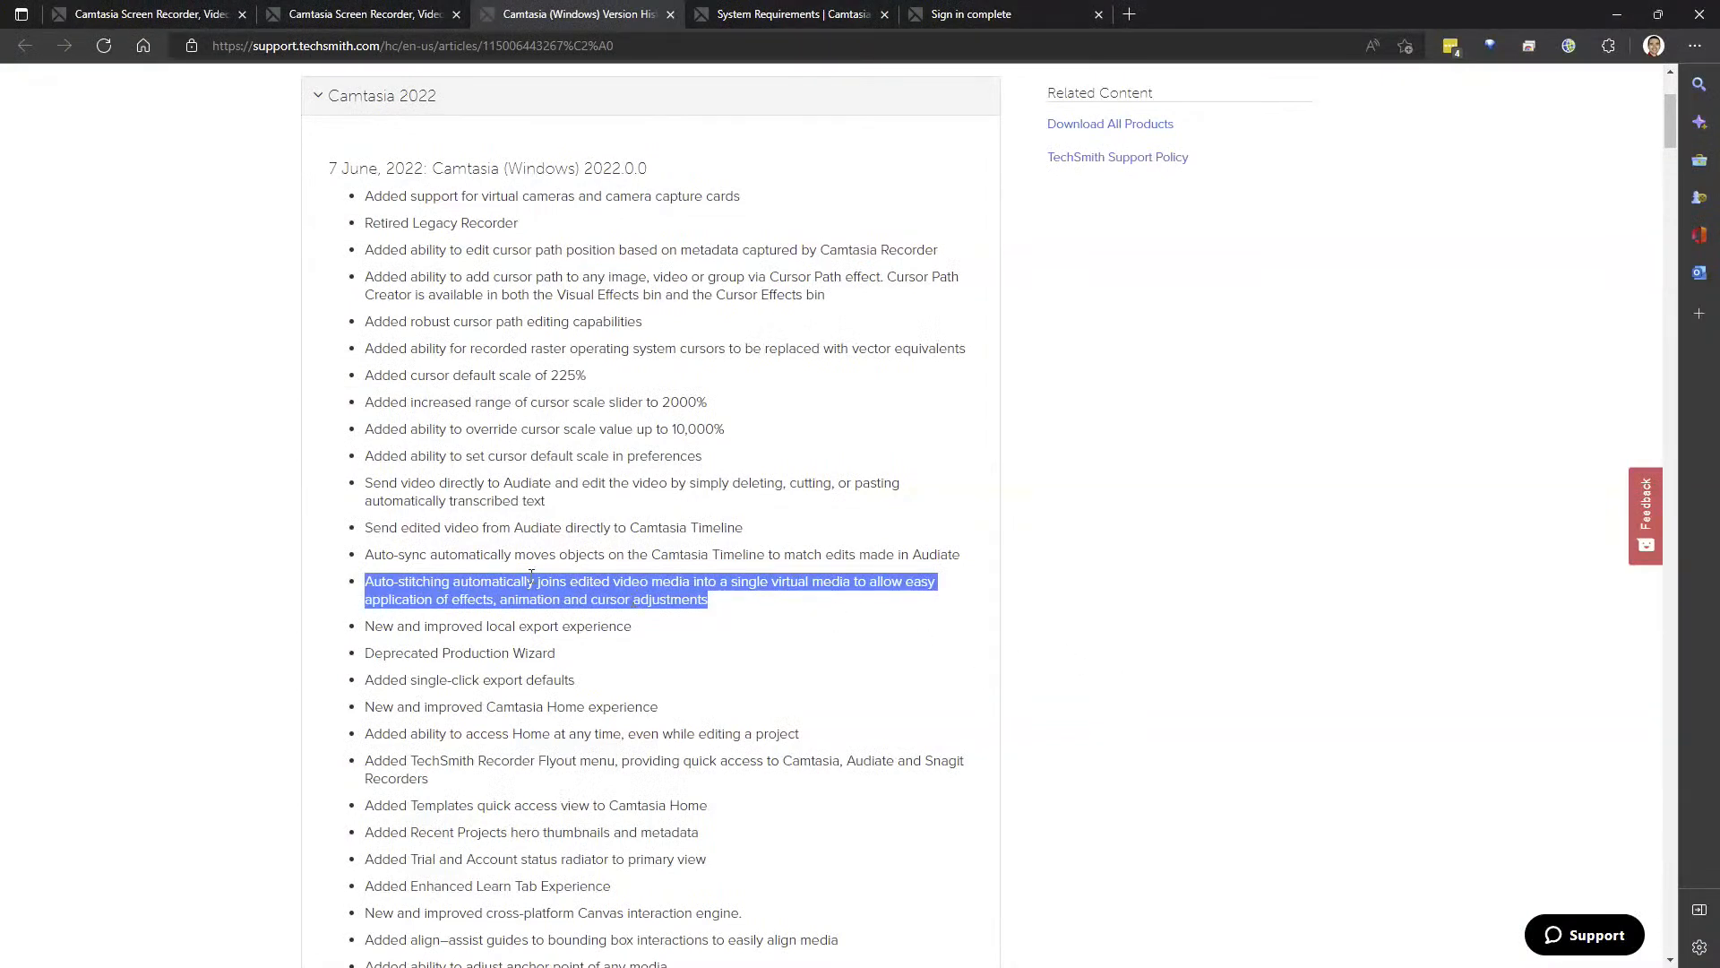
- In the browser's version history, reread the auto-stitching entry, highlighting "edited video media into a single virtual media"
{"action": "left_click", "coordinate": [549, 586]}
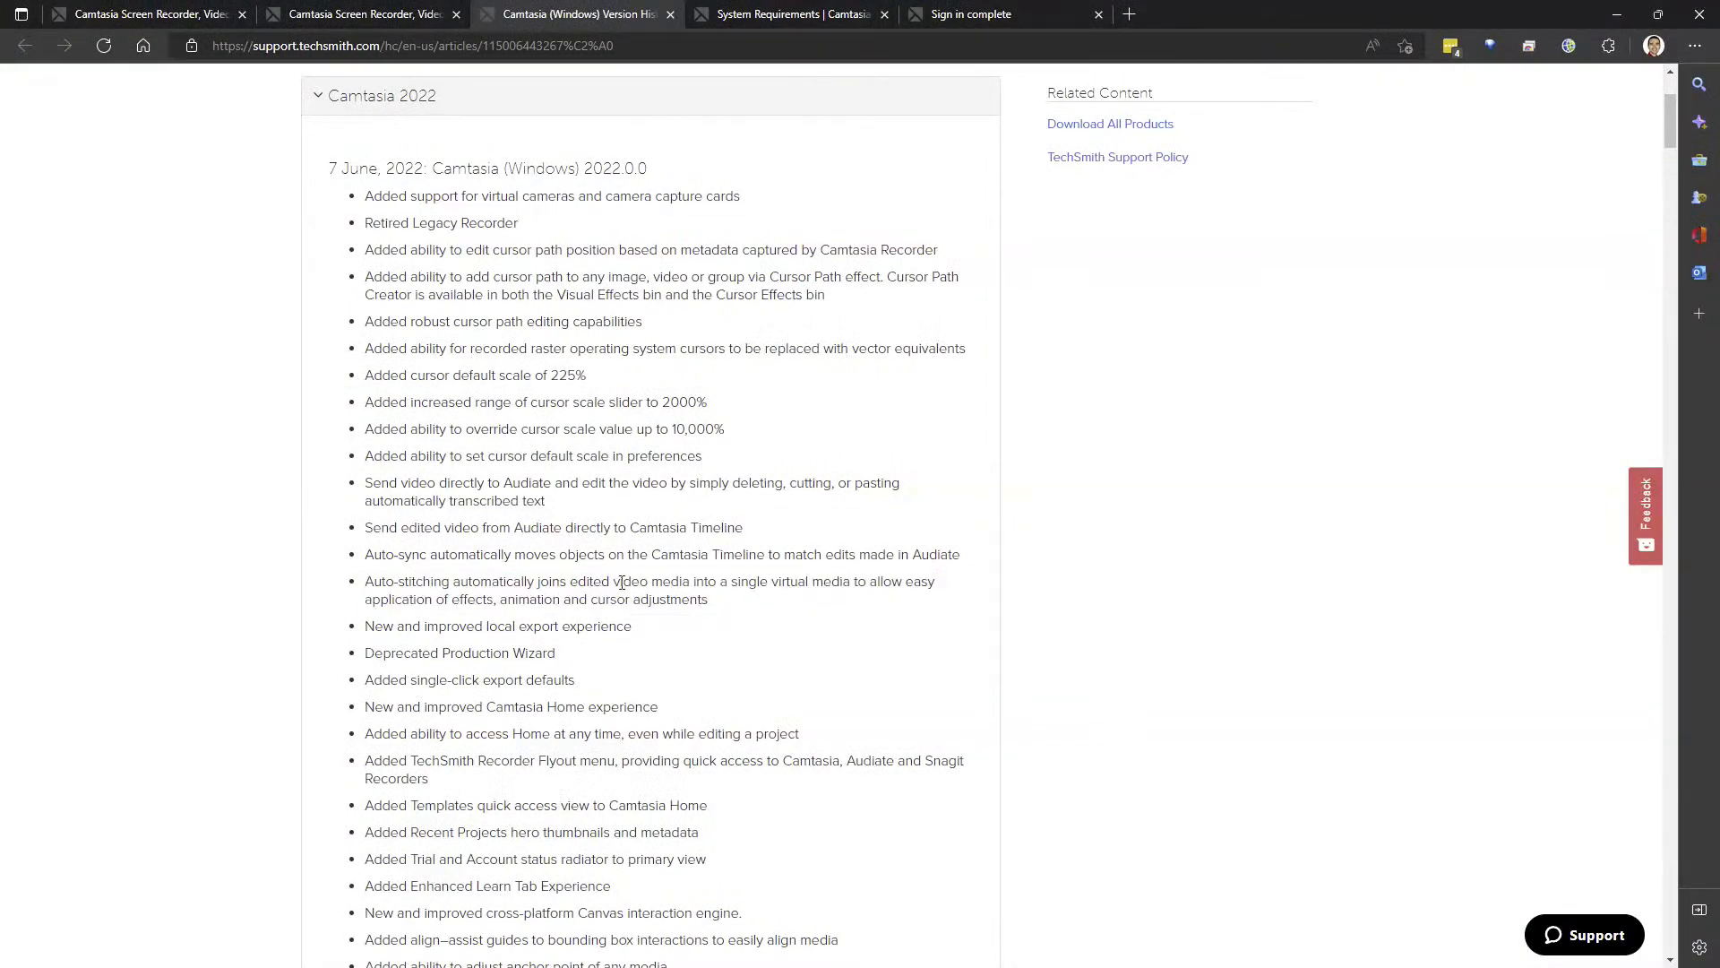
{"action": "left_click_drag", "start_coordinate": [574, 583], "coordinate": [853, 582]}
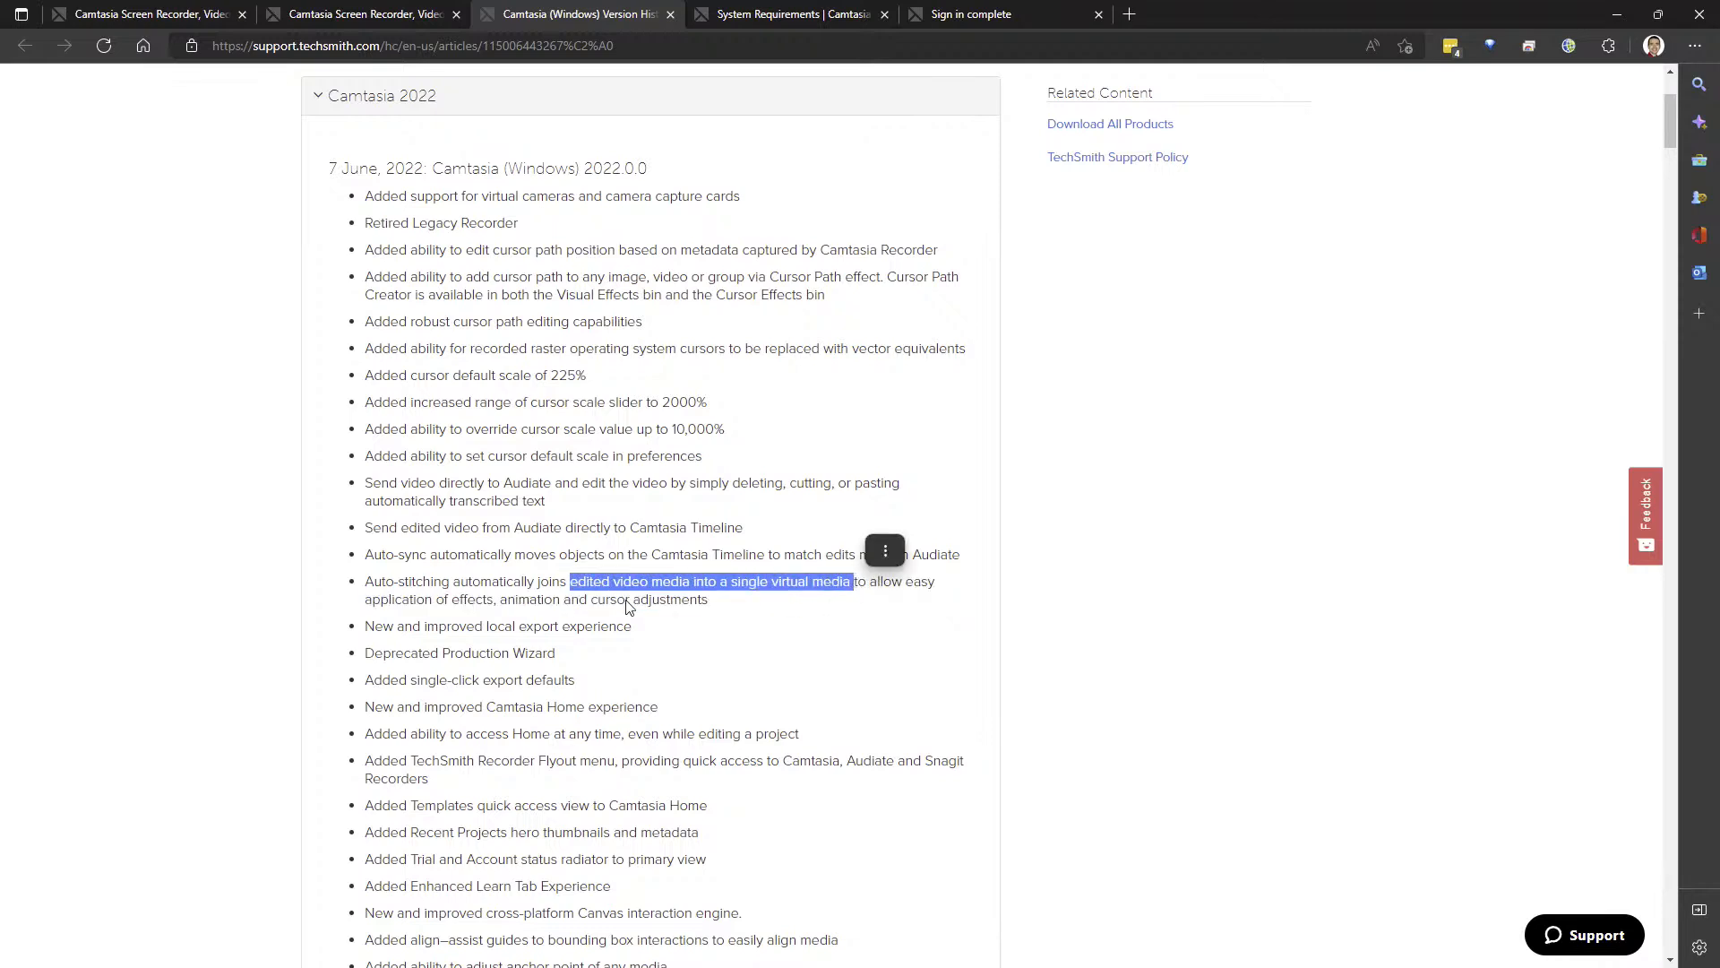
{"action": "left_click", "coordinate": [575, 602]}
- Back in Camtasia, apply the Colorize visual effect to the BFX-001-Blue clip and preview it at 0:00:14;29
{"action": "key", "text": "alt+Tab"}
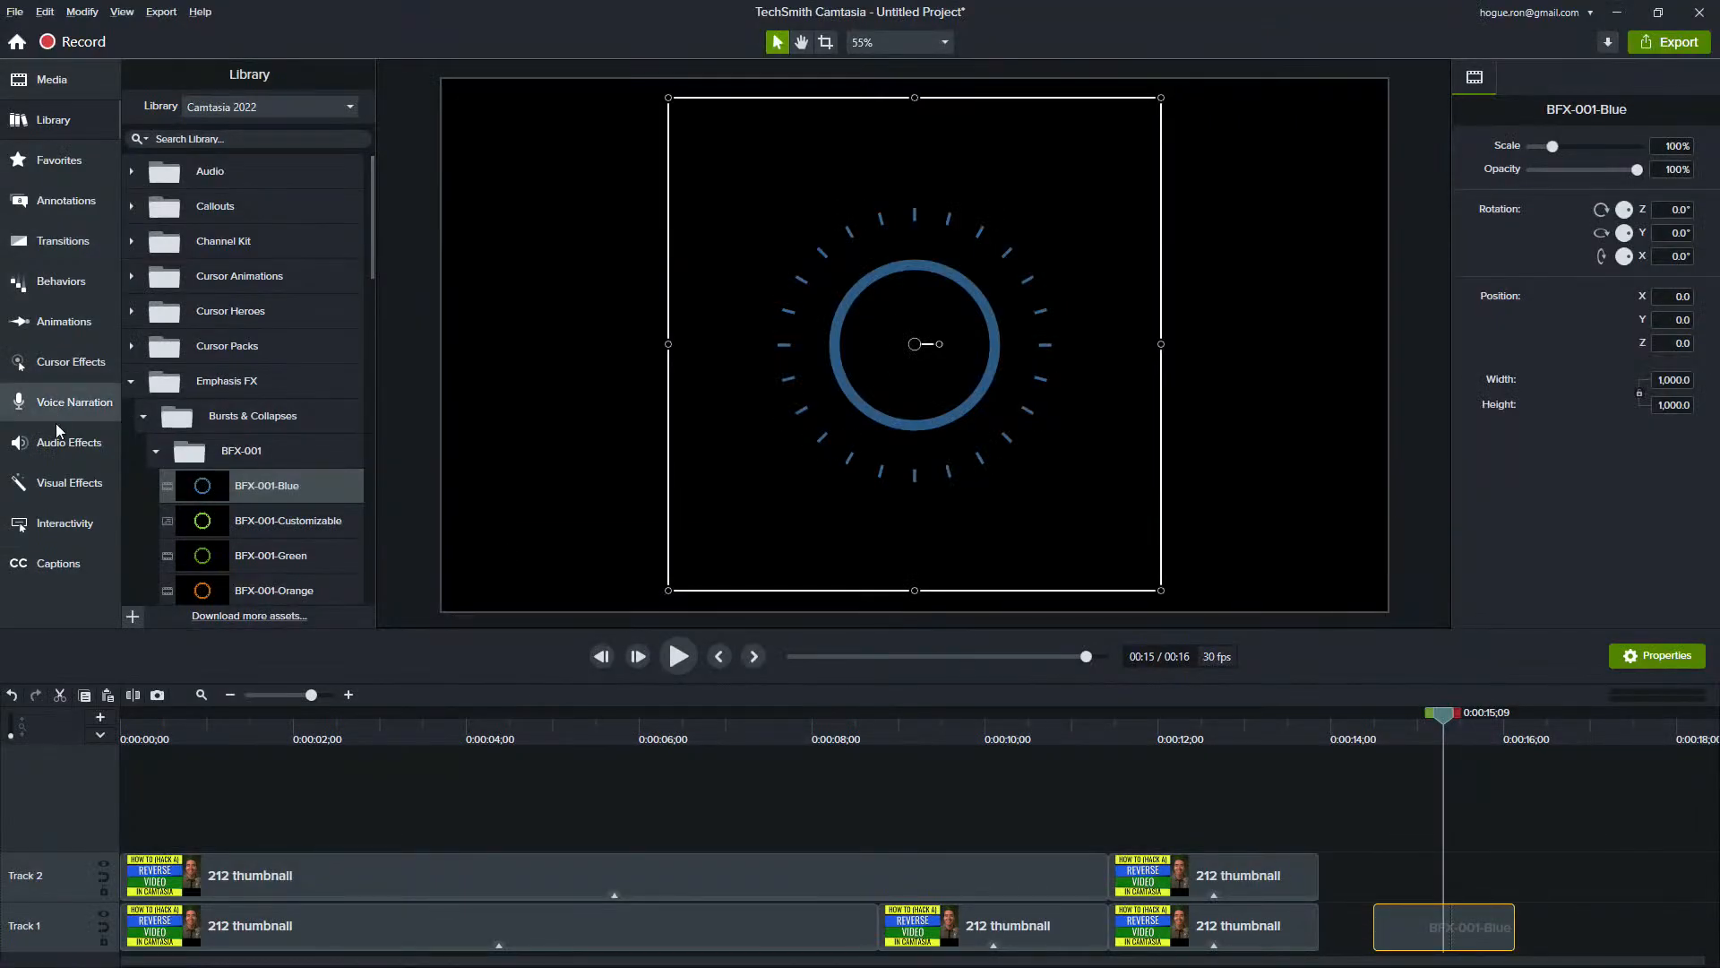
{"action": "left_click", "coordinate": [75, 498]}
{"action": "left_click_drag", "start_coordinate": [192, 396], "coordinate": [1442, 927]}
{"action": "mouse_move", "coordinate": [1411, 723]}
{"action": "left_mouse_down"}
{"action": "mouse_move", "coordinate": [1465, 741]}
{"action": "mouse_move", "coordinate": [1414, 744]}
{"action": "left_mouse_up"}
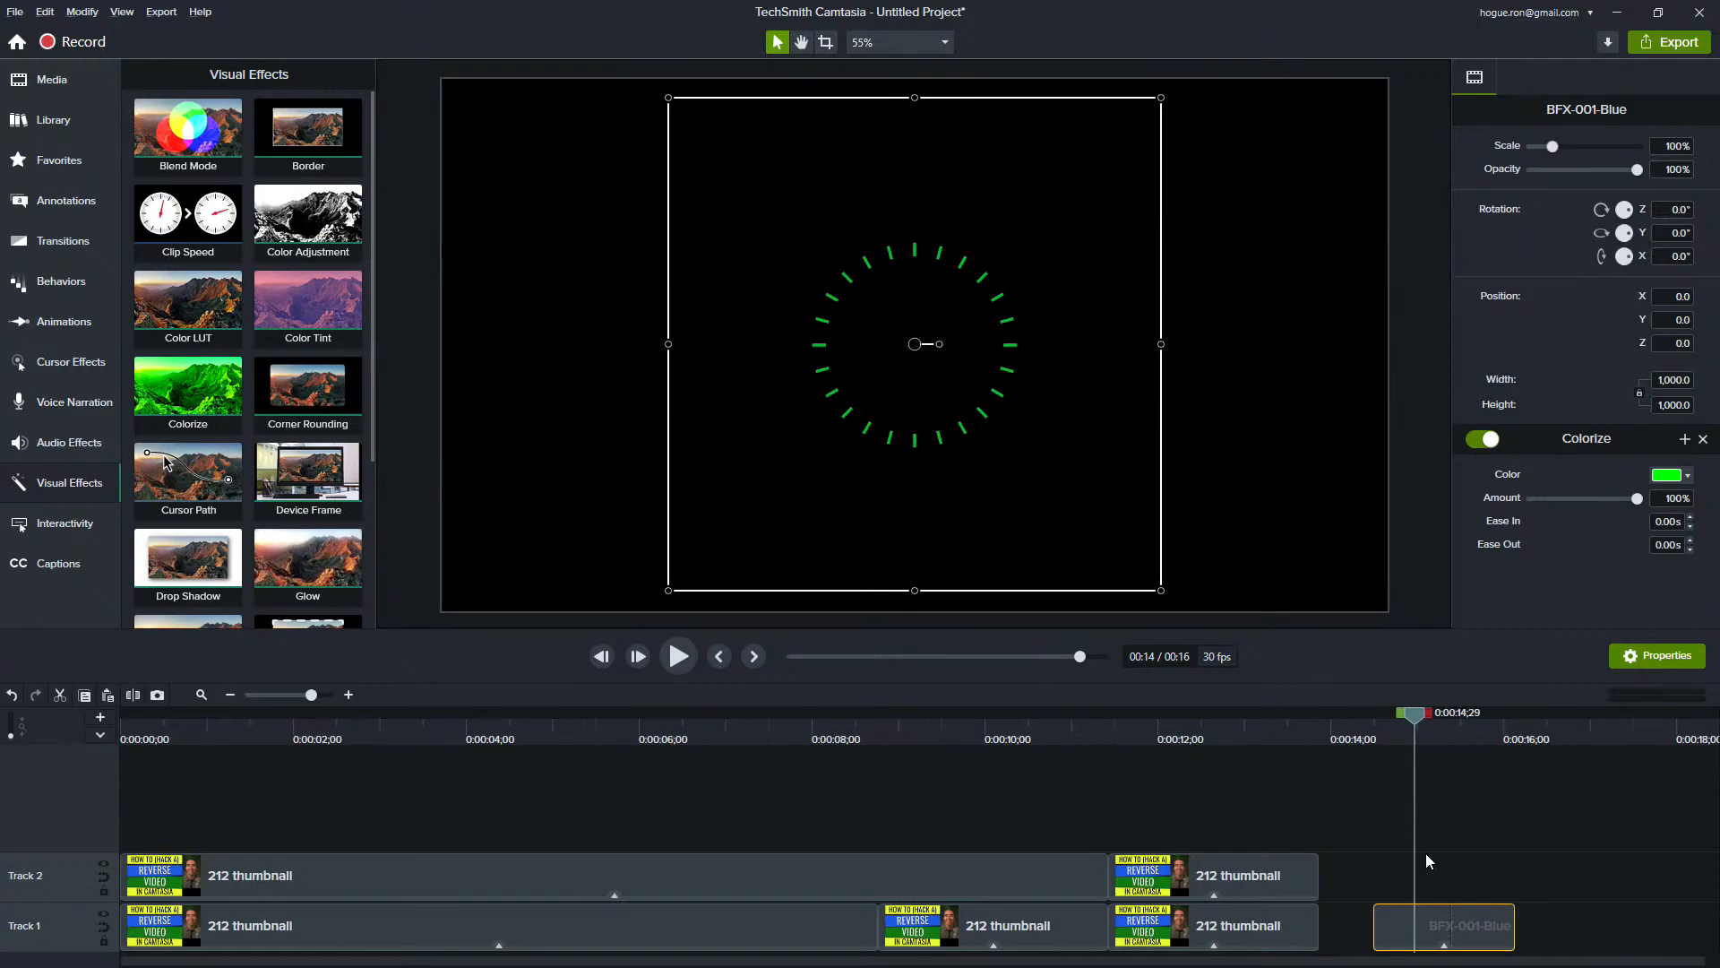
- Switch to the browser's version history and highlight the "New and improved local export experience" entry
{"action": "key", "text": "alt+Tab"}
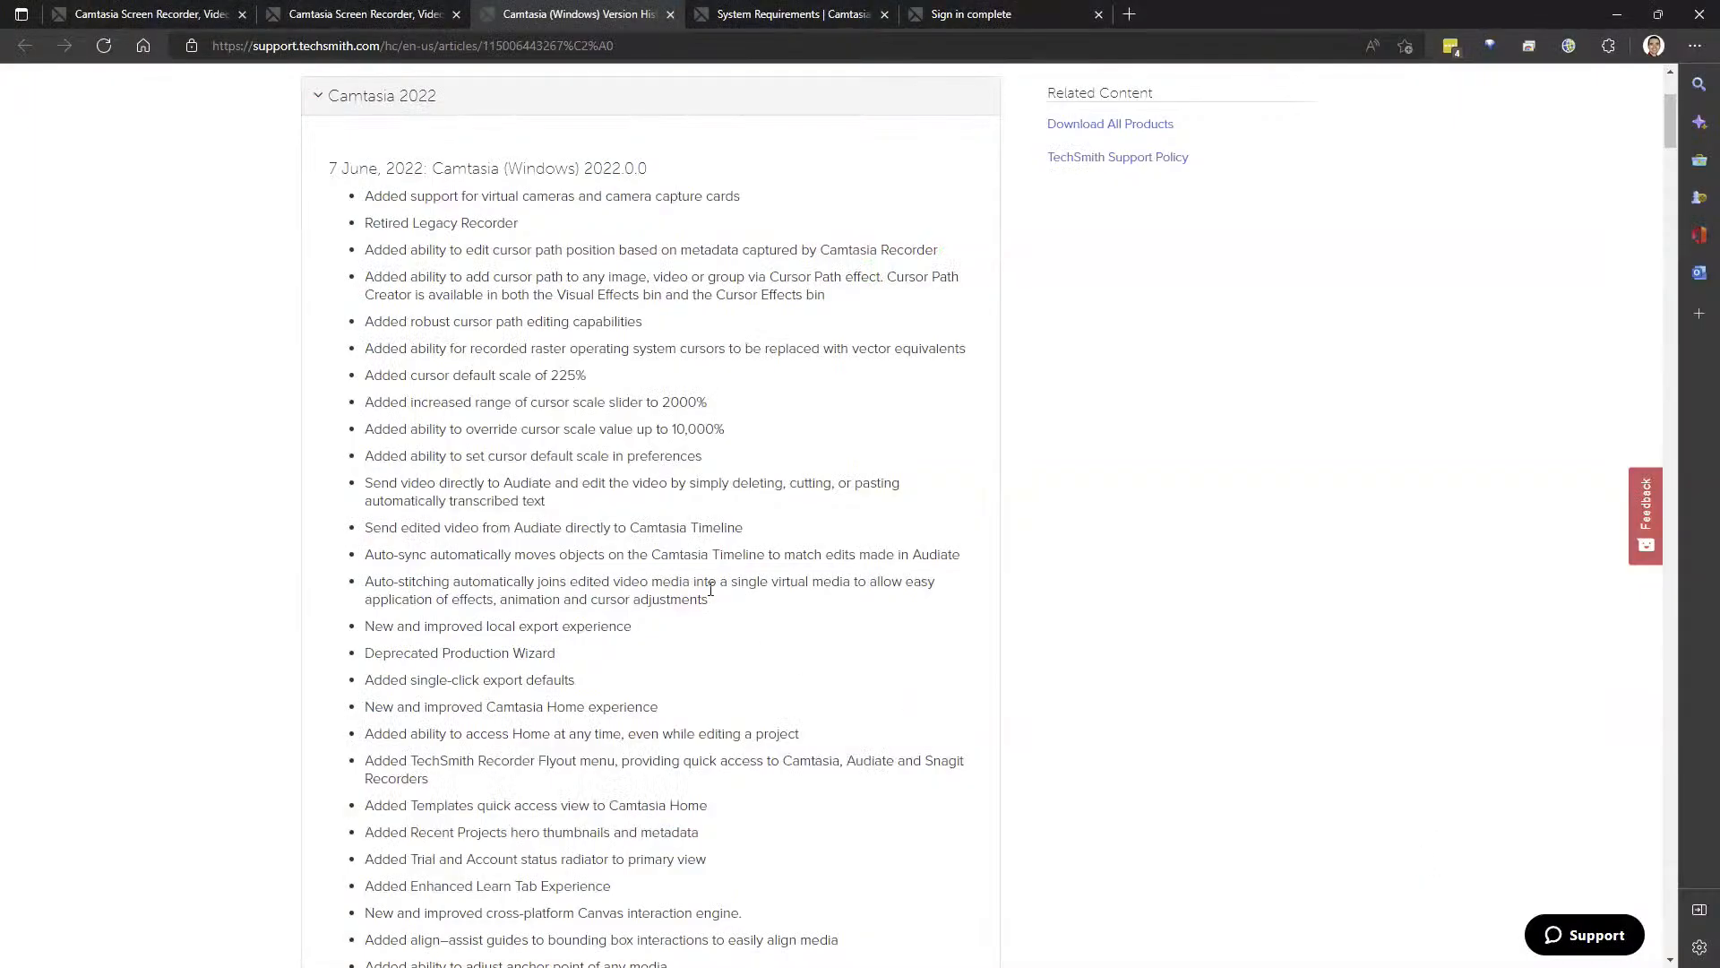
{"action": "scroll", "coordinate": [710, 588], "scroll_direction": "down", "scroll_amount": 3}
{"action": "left_click_drag", "start_coordinate": [657, 356], "coordinate": [352, 366]}
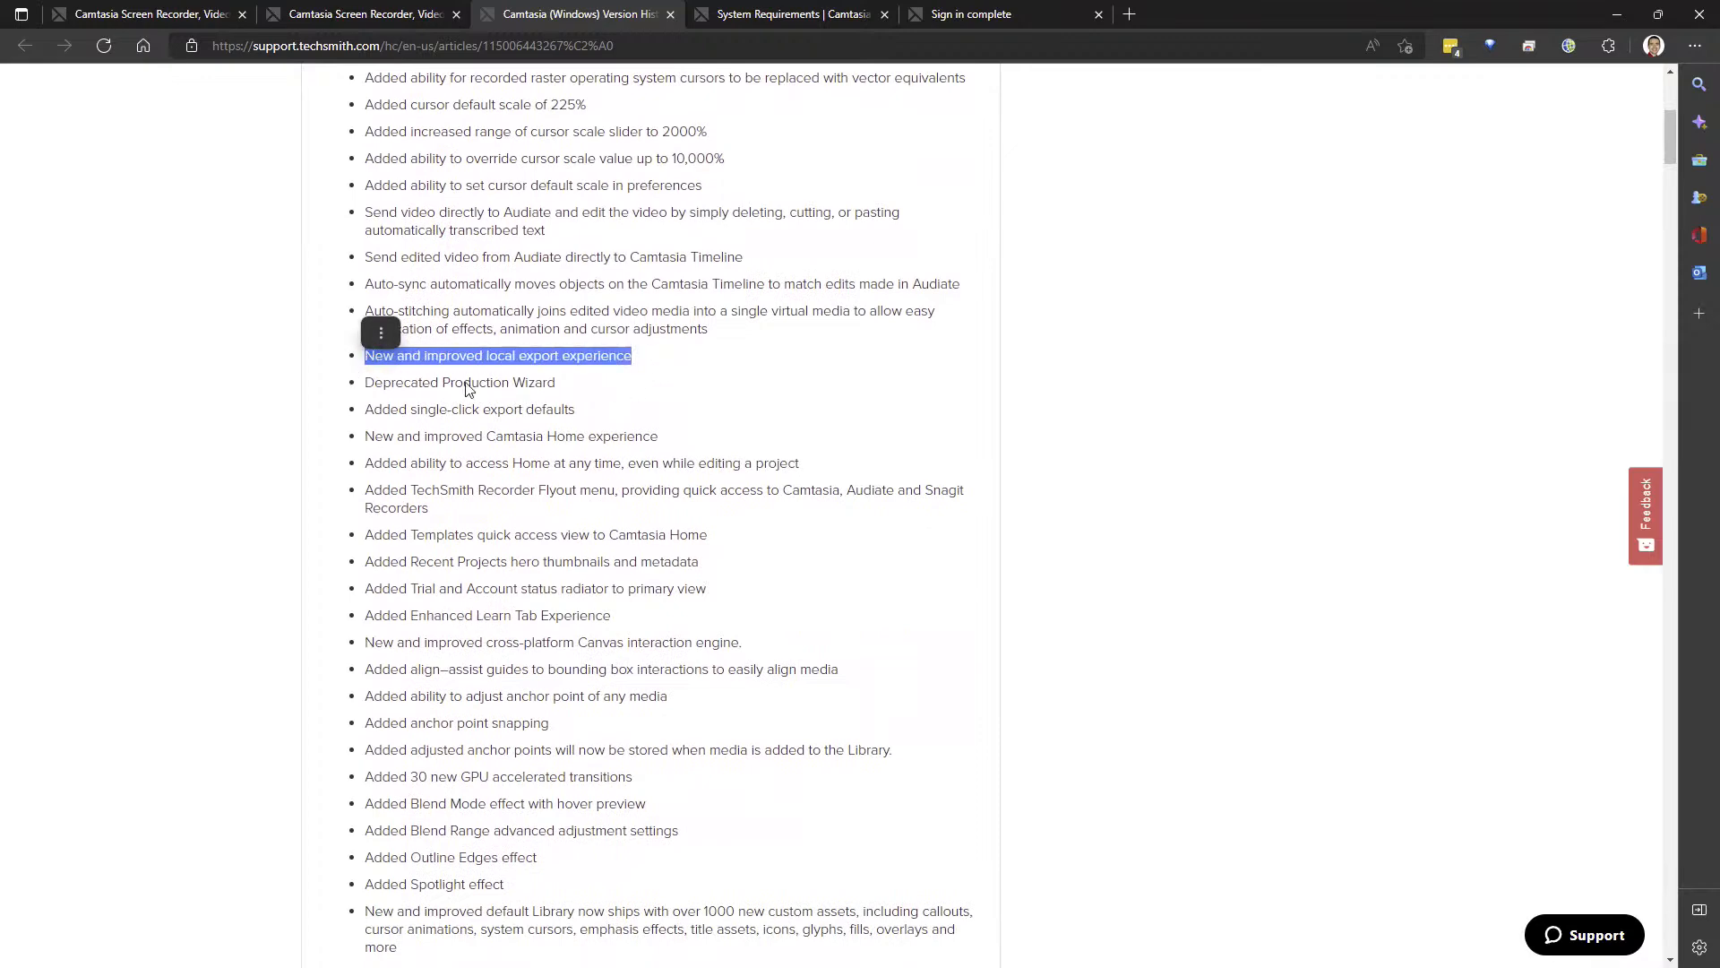
- Return to Camtasia, start a local file export and name the file "test project"
{"action": "key", "text": "alt+Tab"}
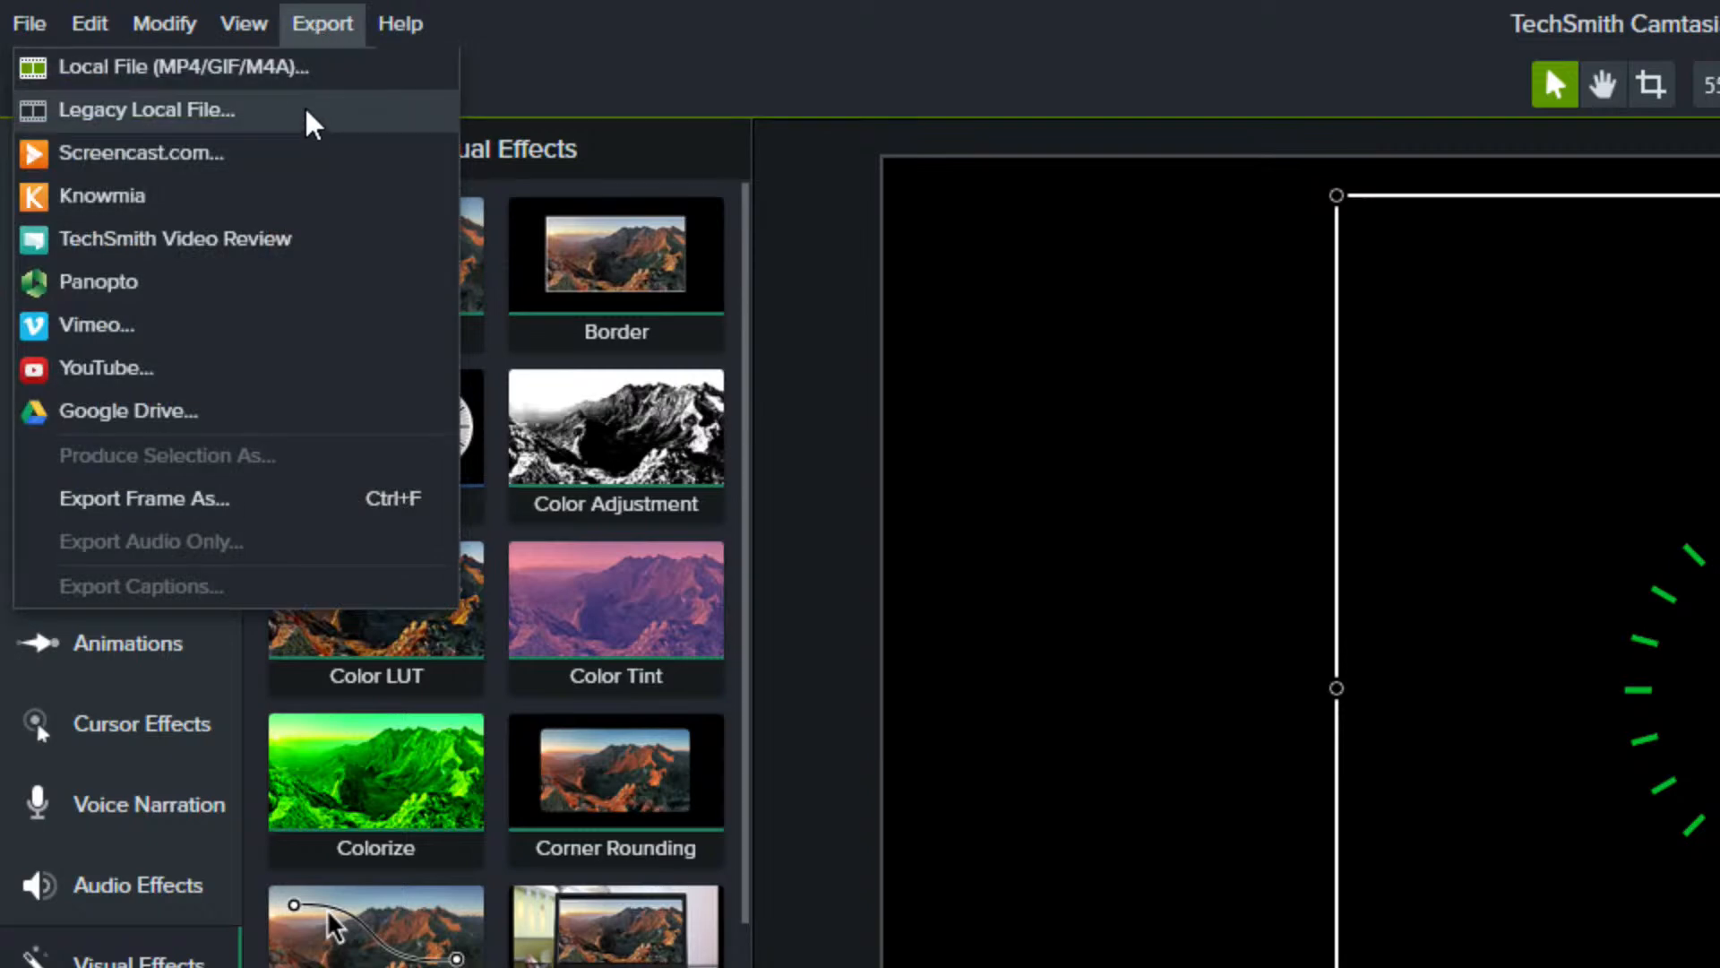
{"action": "left_click", "coordinate": [305, 68]}
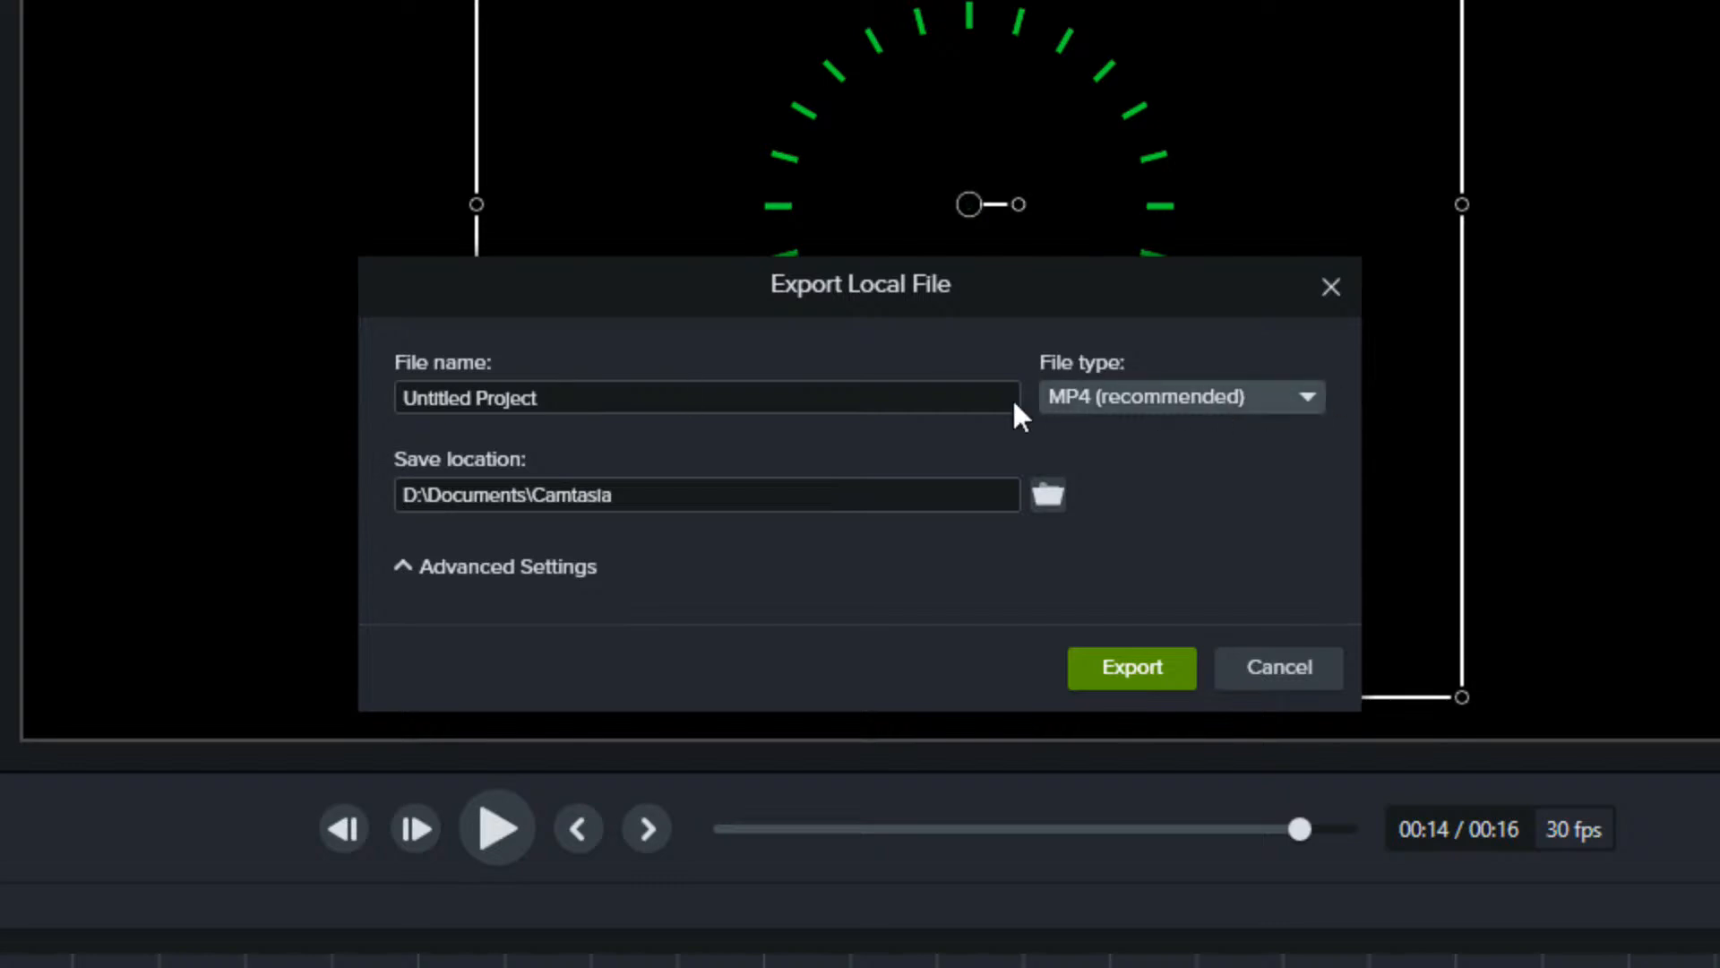
{"action": "left_click", "coordinate": [581, 396]}
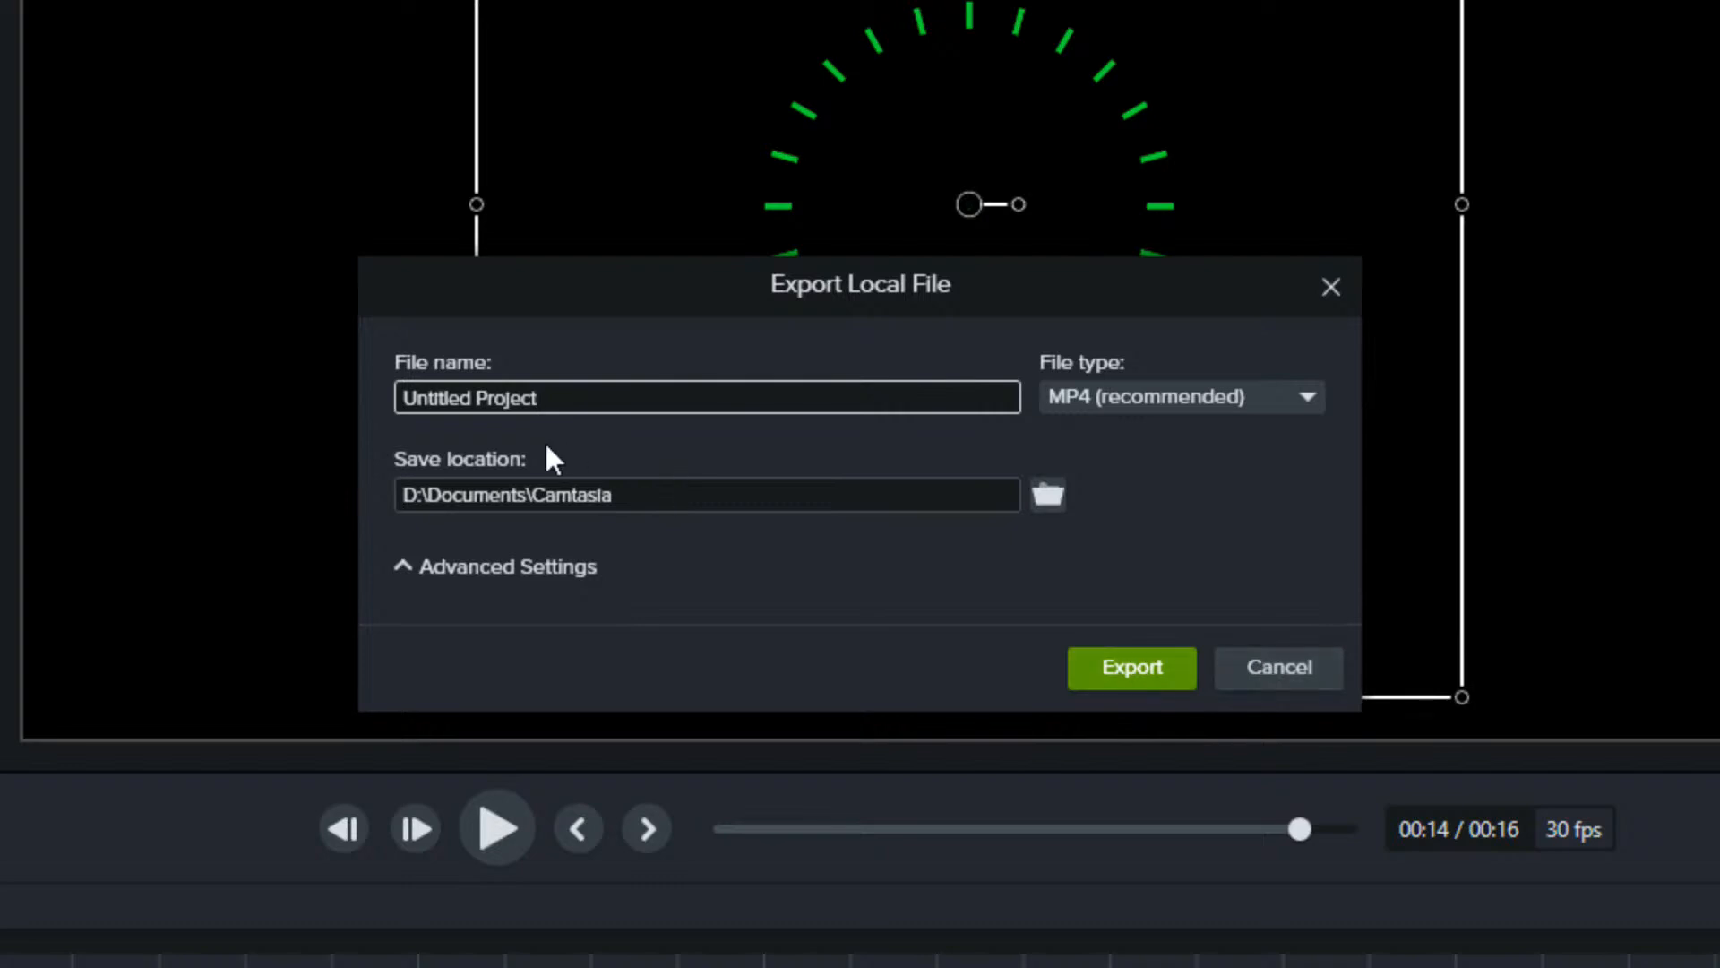
{"action": "left_click_drag", "start_coordinate": [564, 399], "coordinate": [307, 406]}
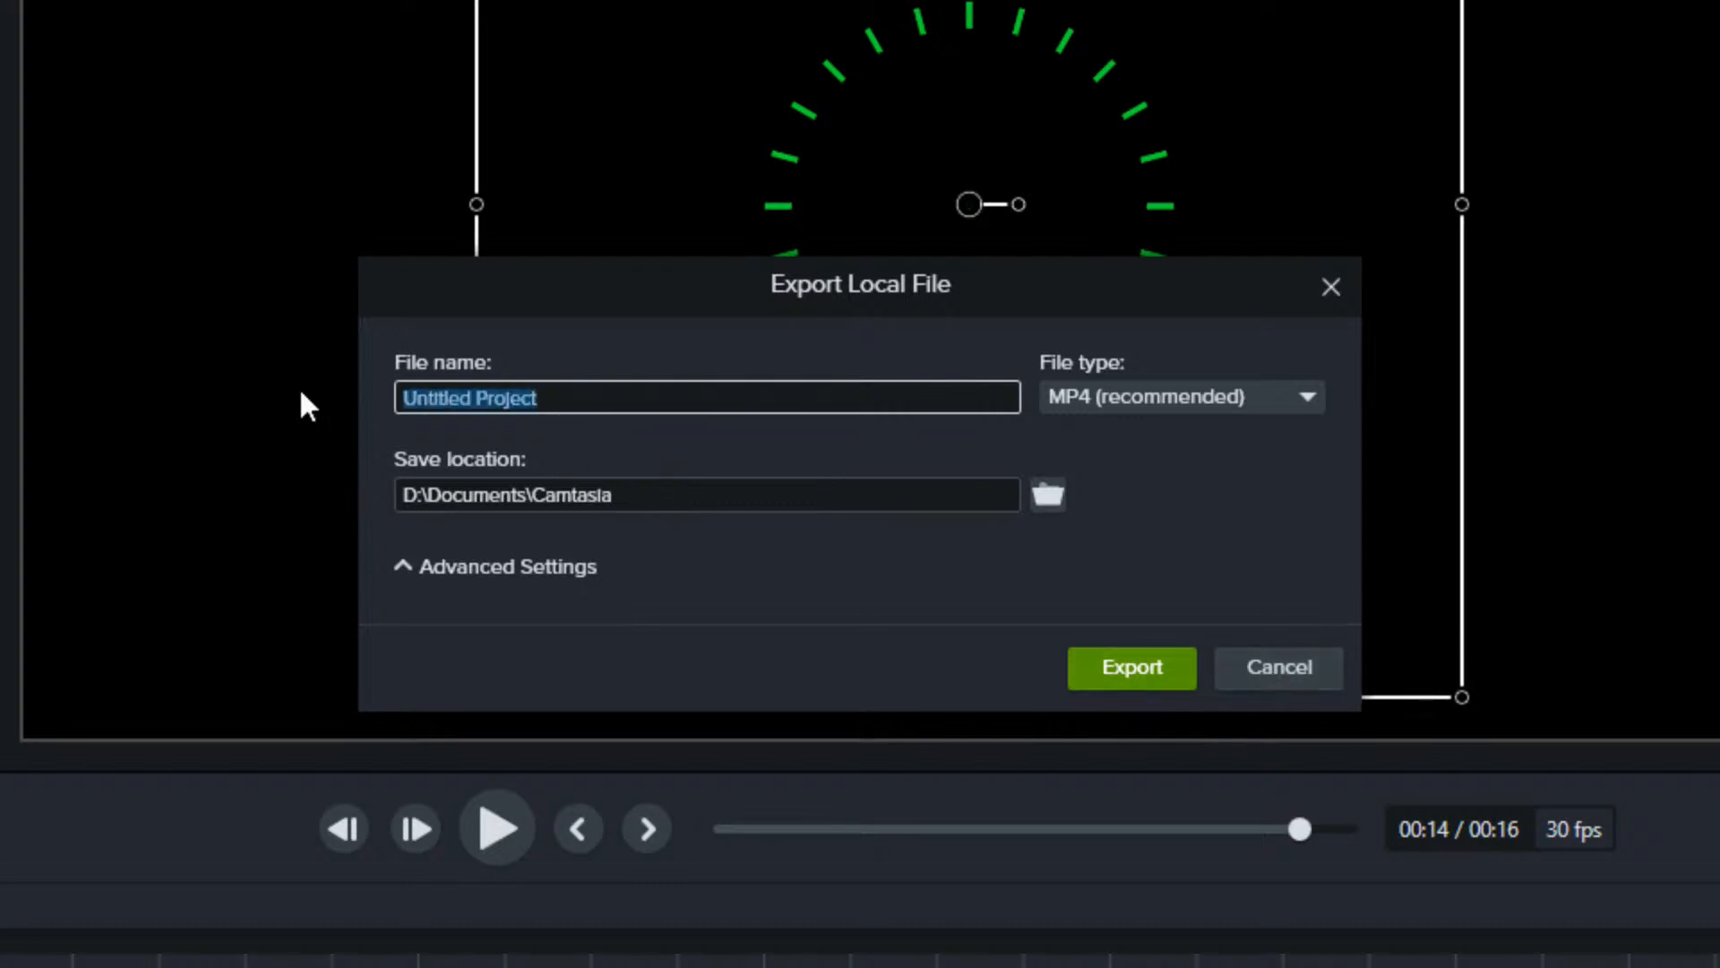
{"action": "type", "text": "test"}
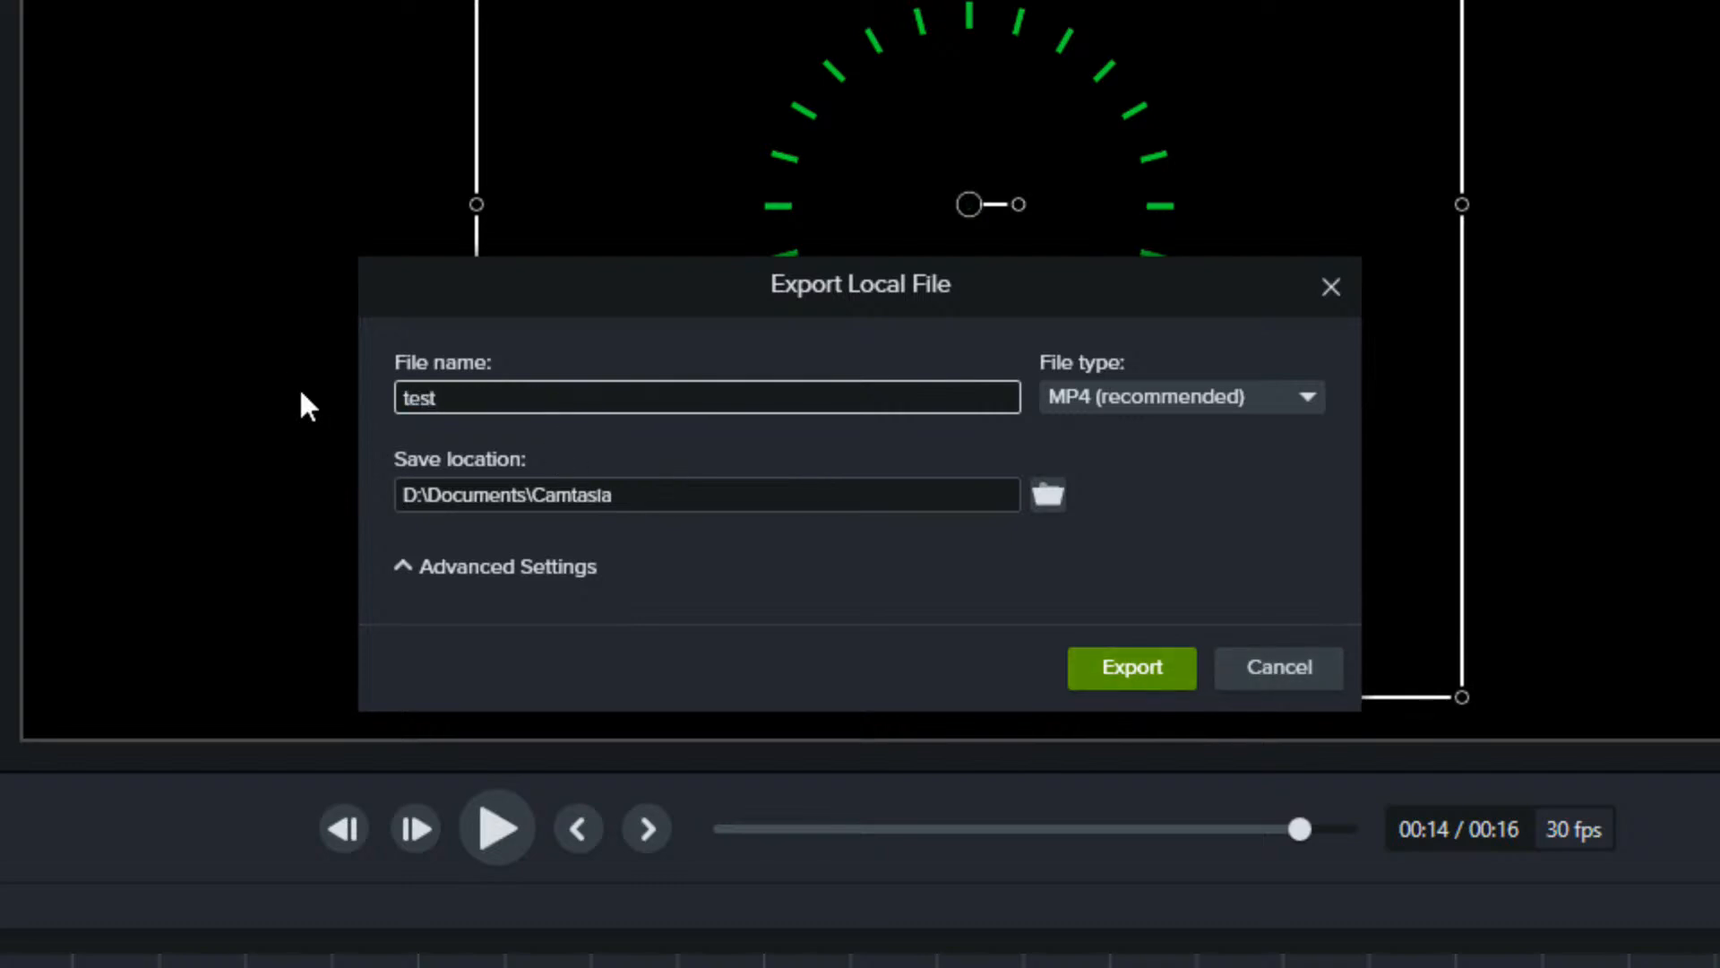
{"action": "type", "text": " project"}
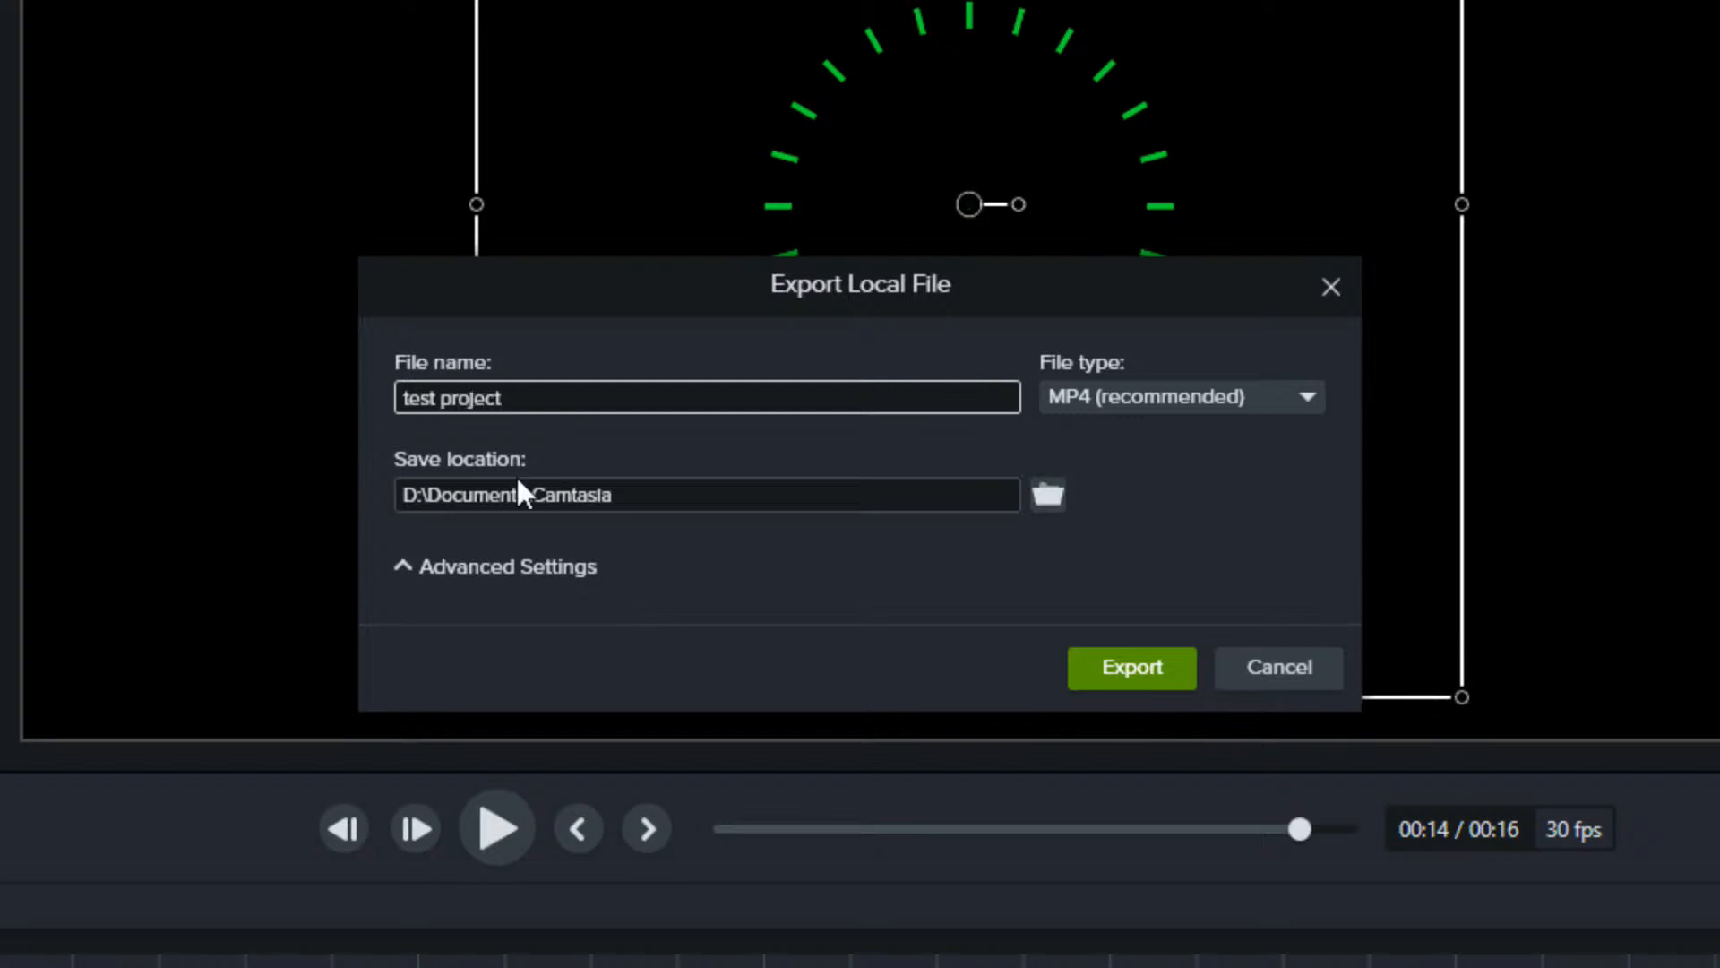
- Export the MP4 into D:\Videos\temp\Camtasia Testing\ and view the exported media
{"action": "left_click", "coordinate": [1050, 498]}
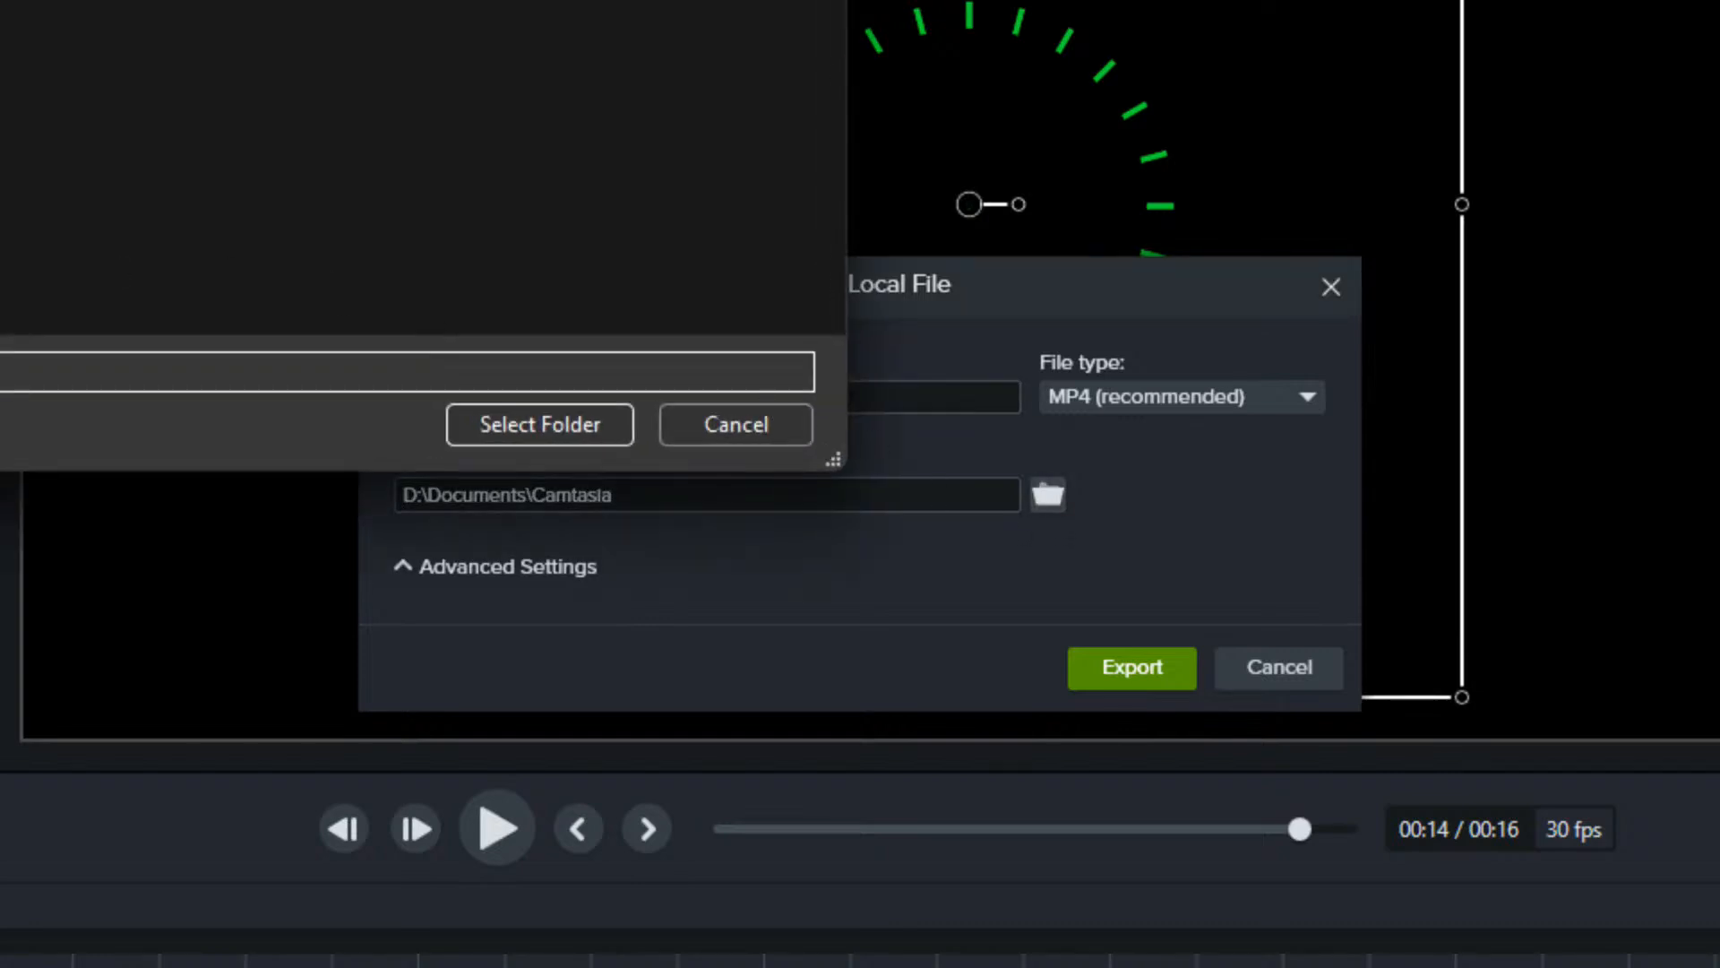
{"action": "left_click", "coordinate": [2, 139]}
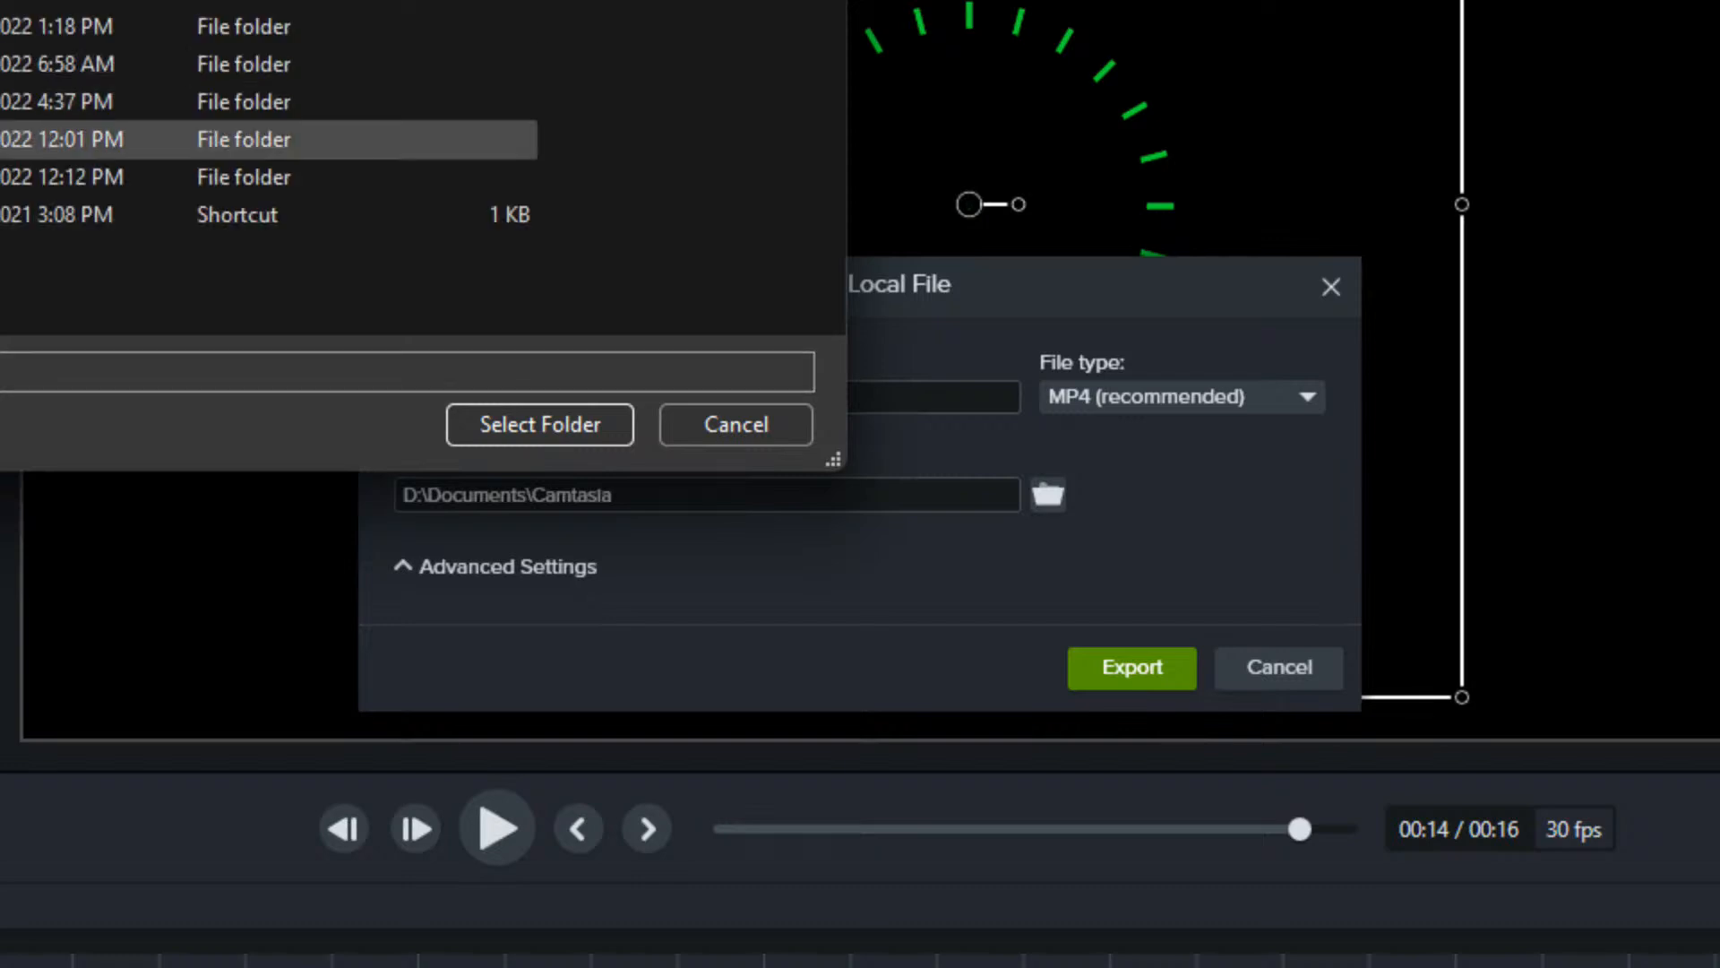
{"action": "double_click", "coordinate": [2, 102]}
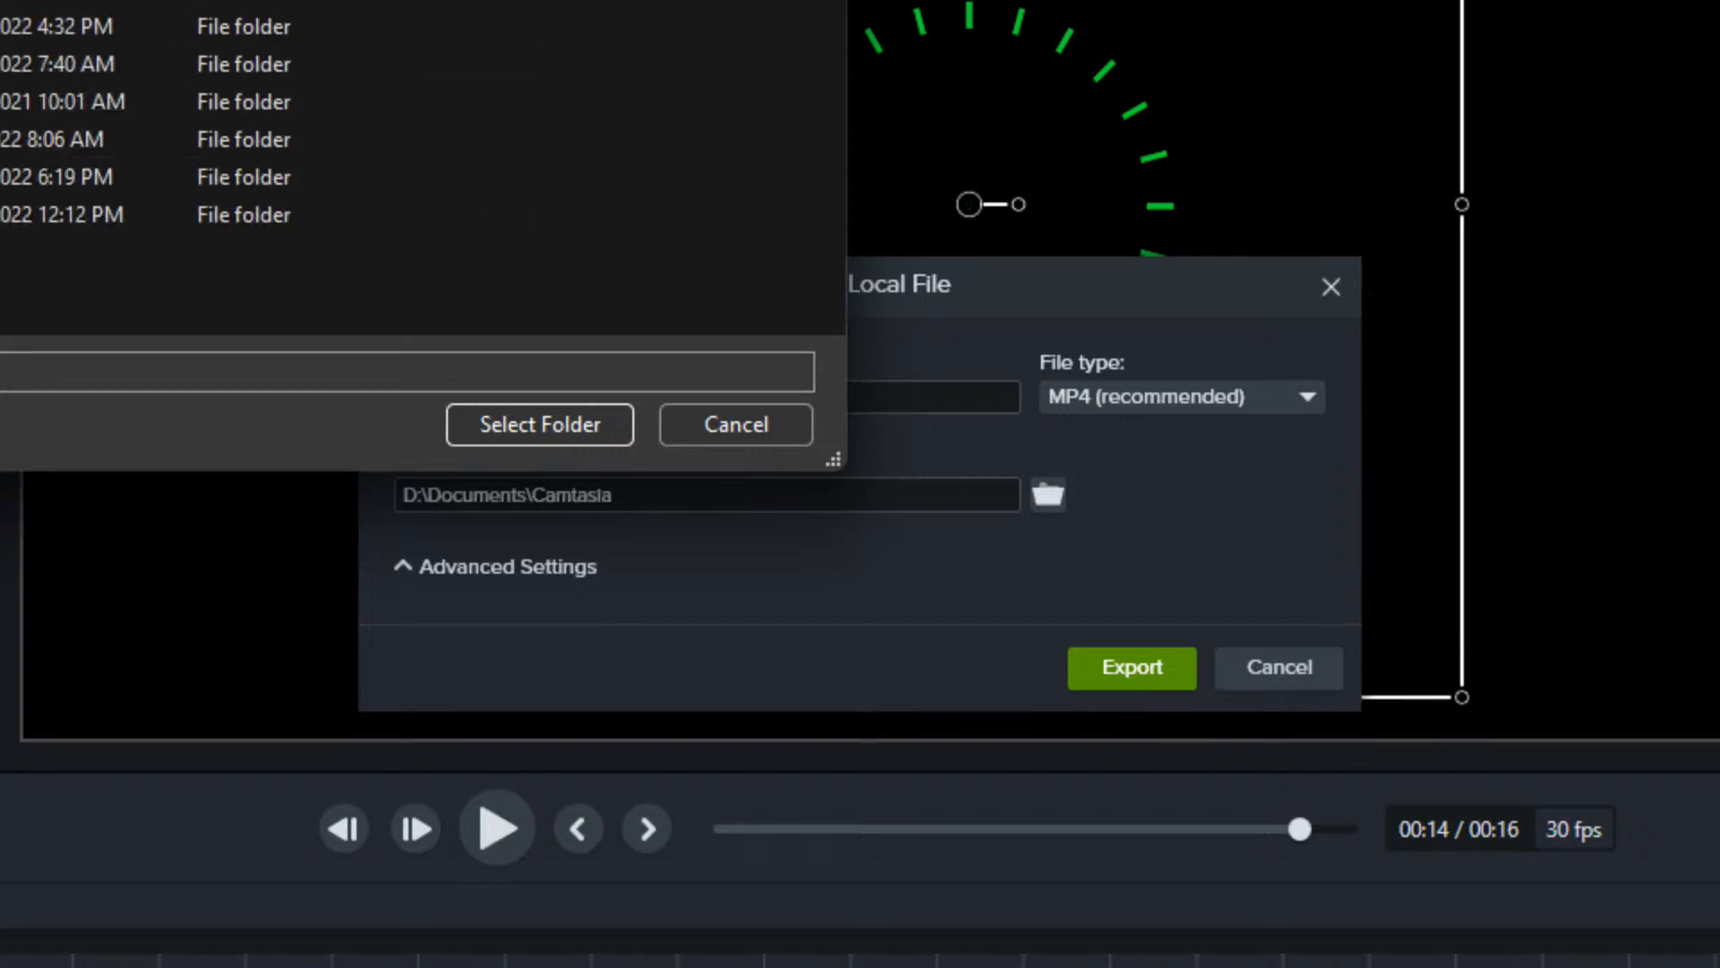
{"action": "double_click", "coordinate": [2, 4]}
{"action": "left_click", "coordinate": [531, 419]}
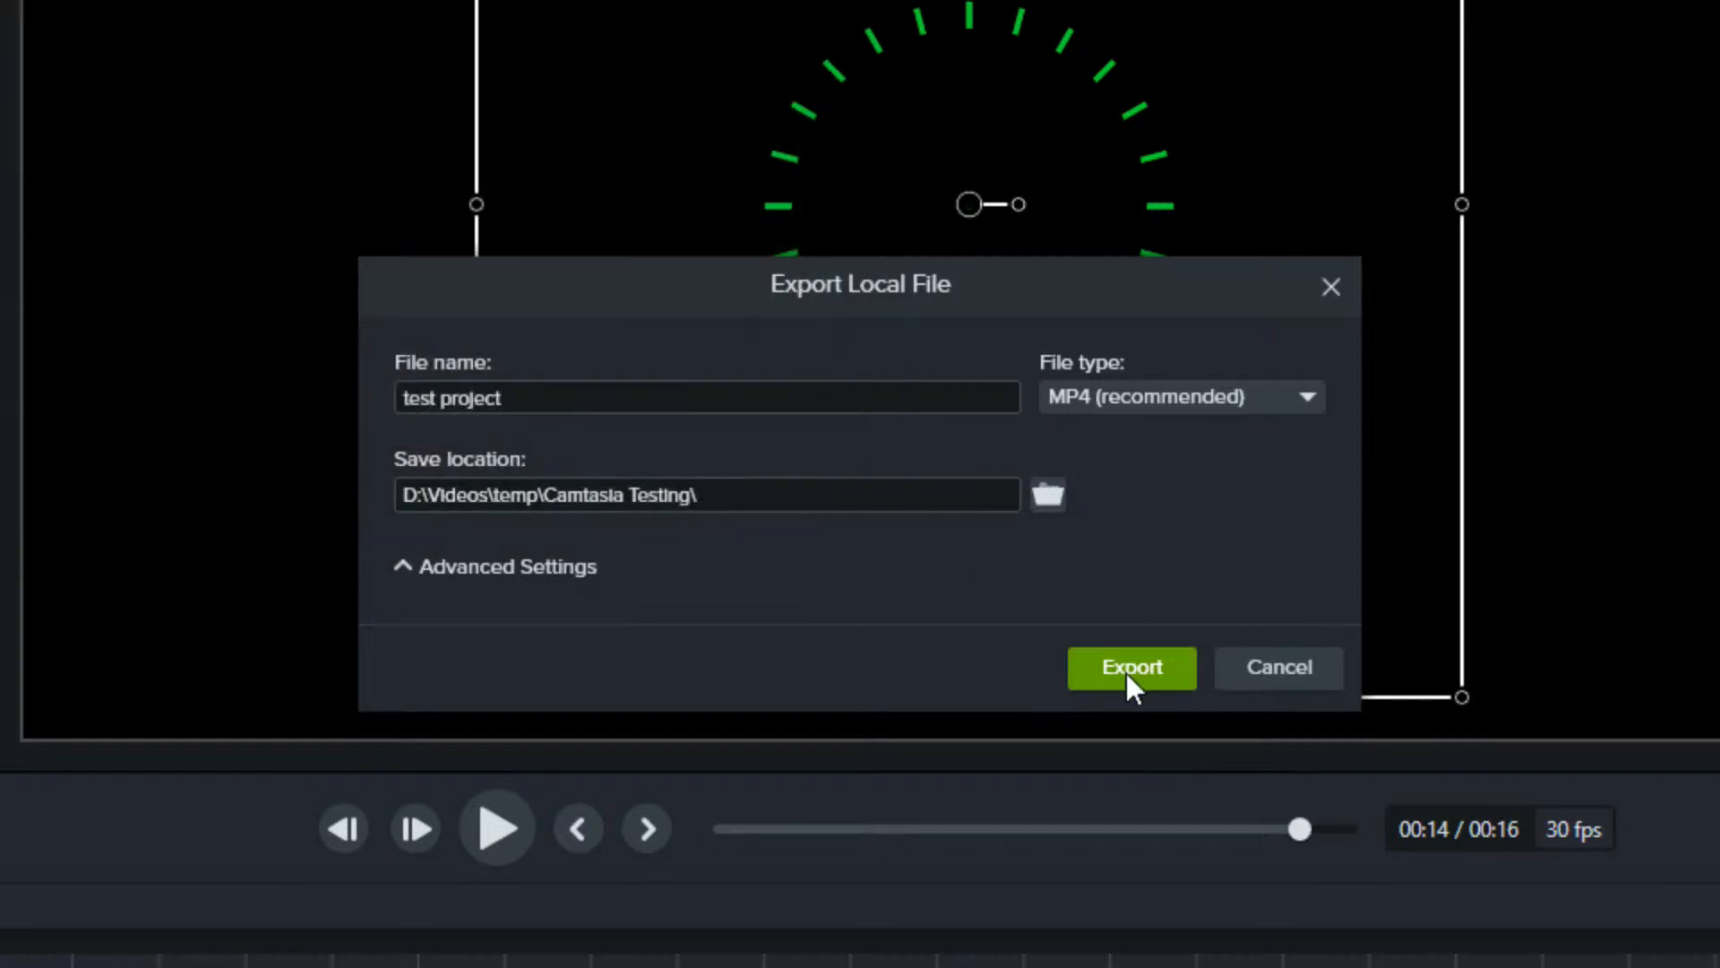
{"action": "left_click", "coordinate": [1126, 673]}
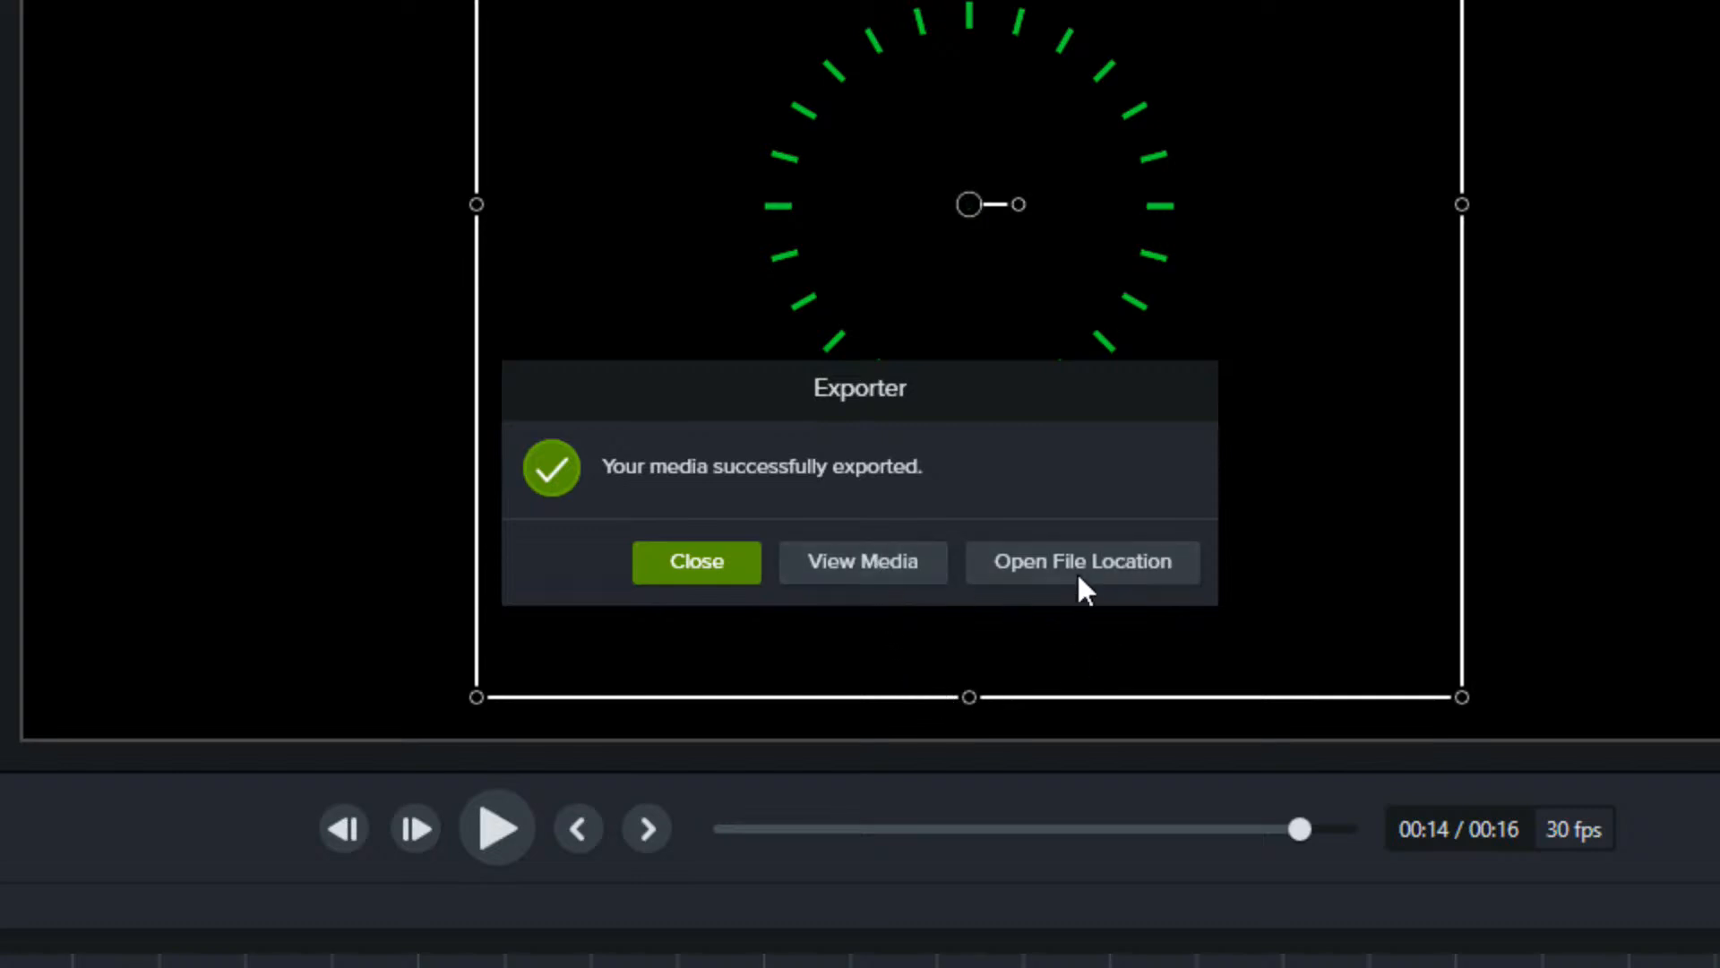
{"action": "left_click", "coordinate": [890, 572]}
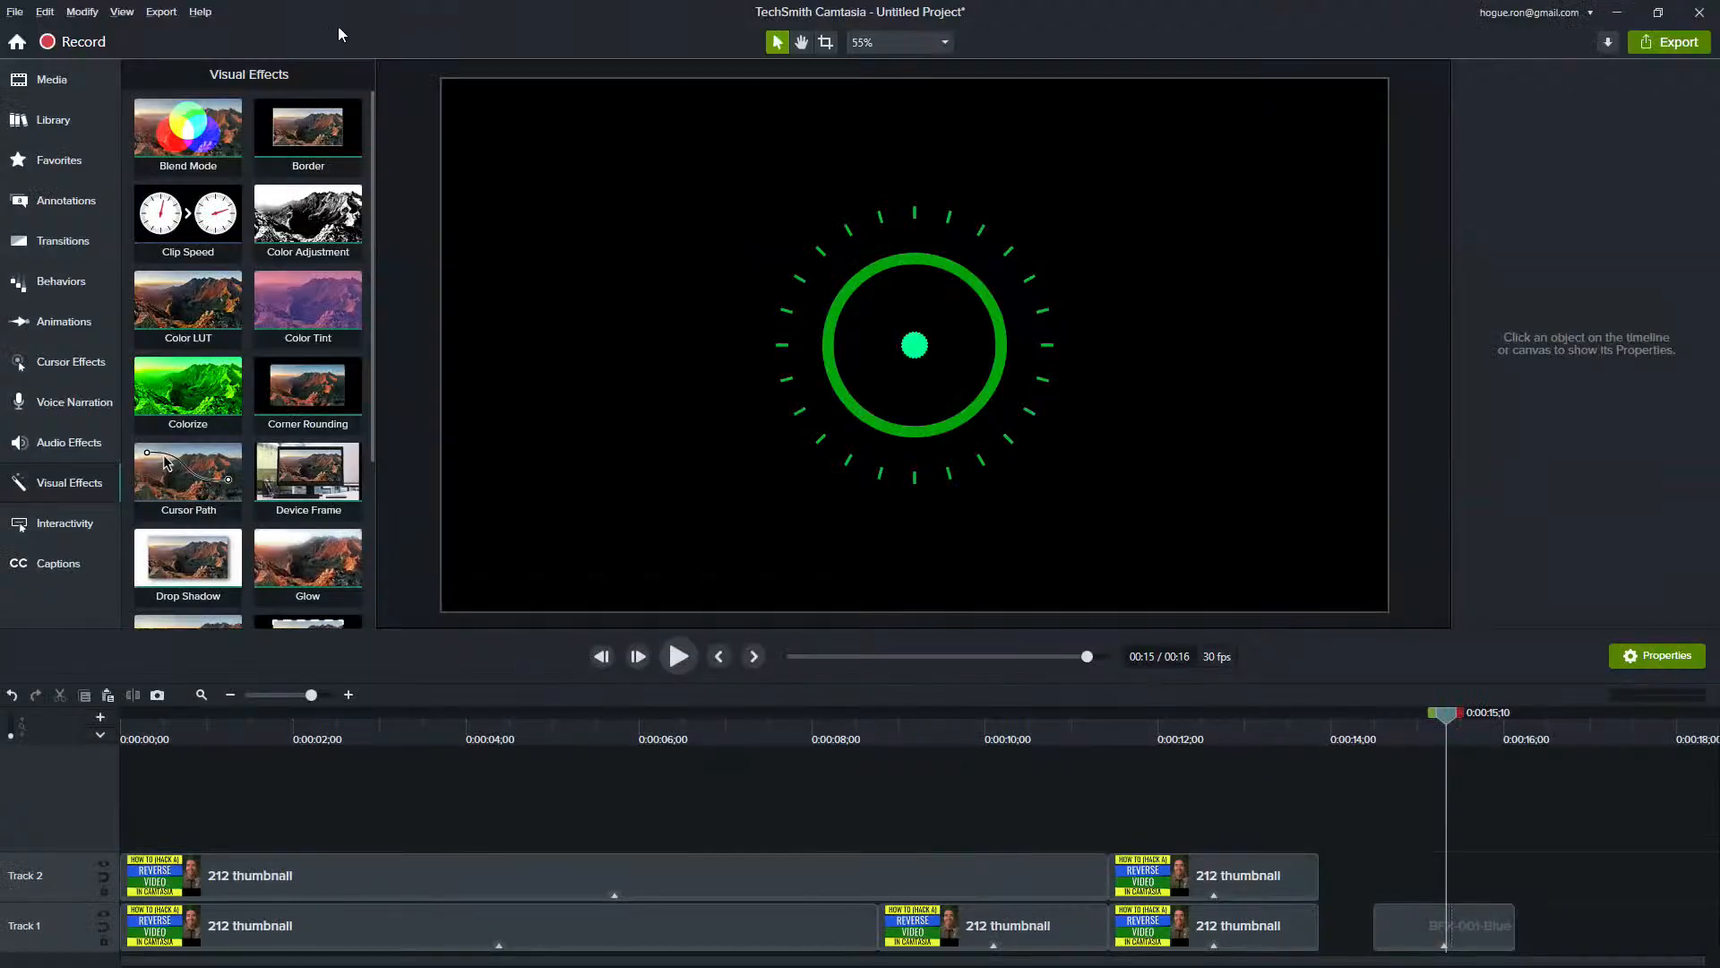
- Start a local file export, examine the dimensions, encoding and audio options in its advanced settings, and close it without exporting
{"action": "left_click", "coordinate": [161, 11]}
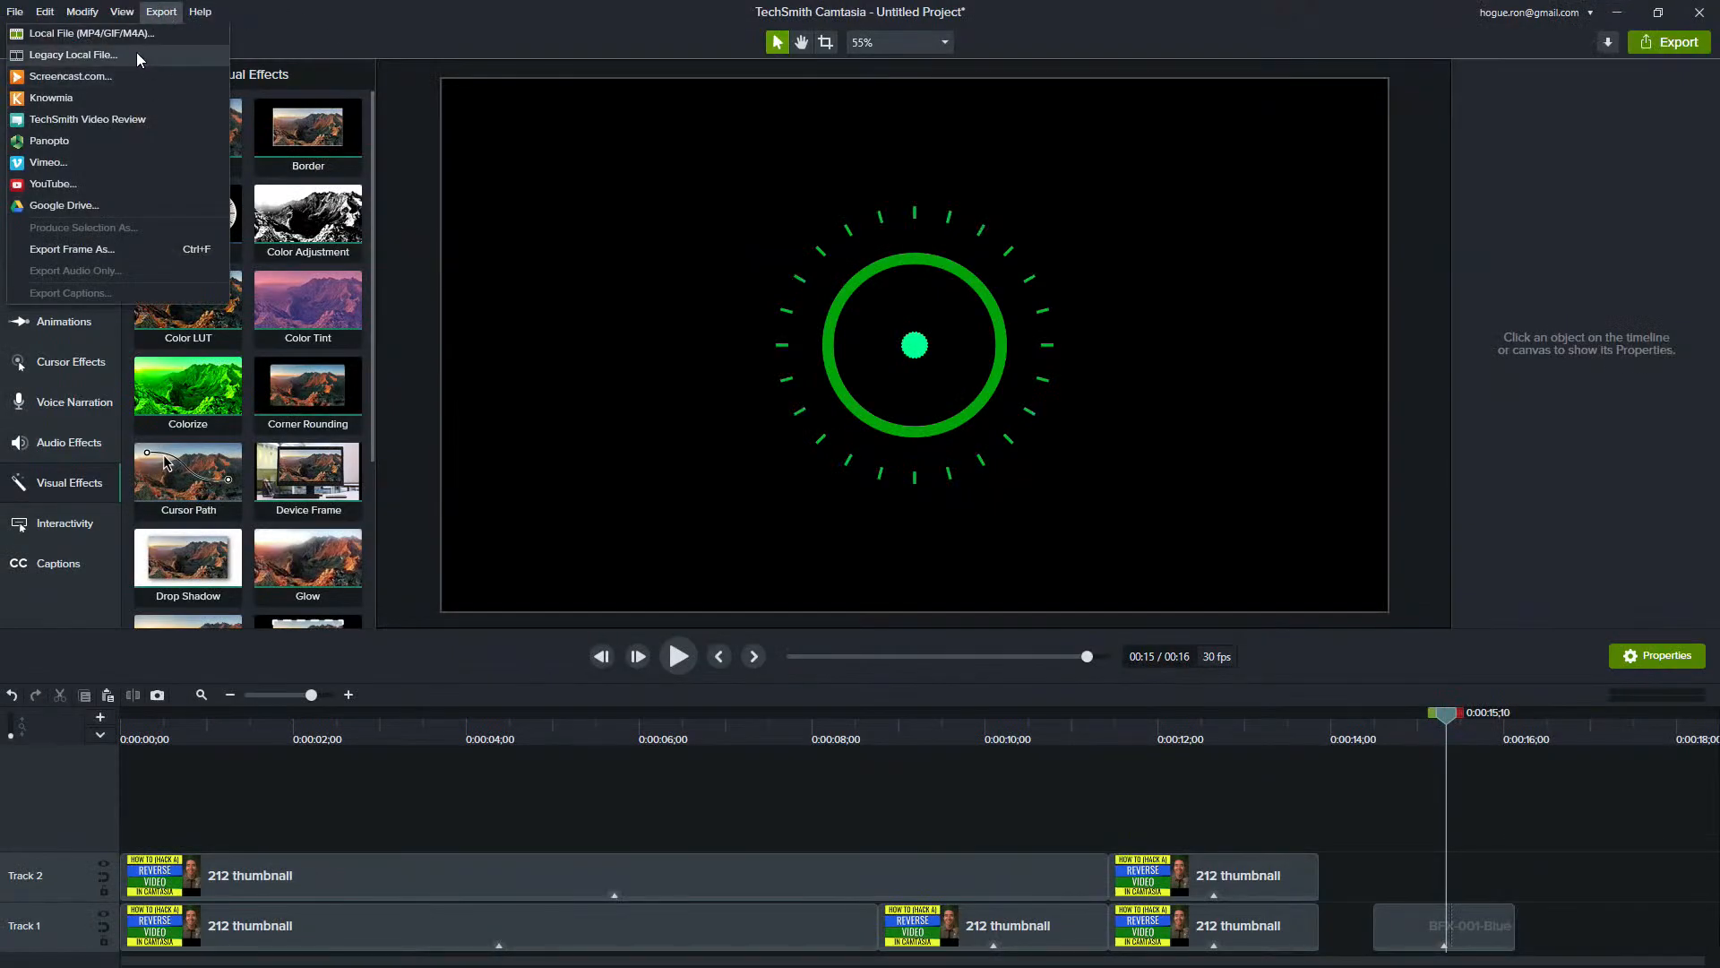
{"action": "left_click", "coordinate": [132, 34]}
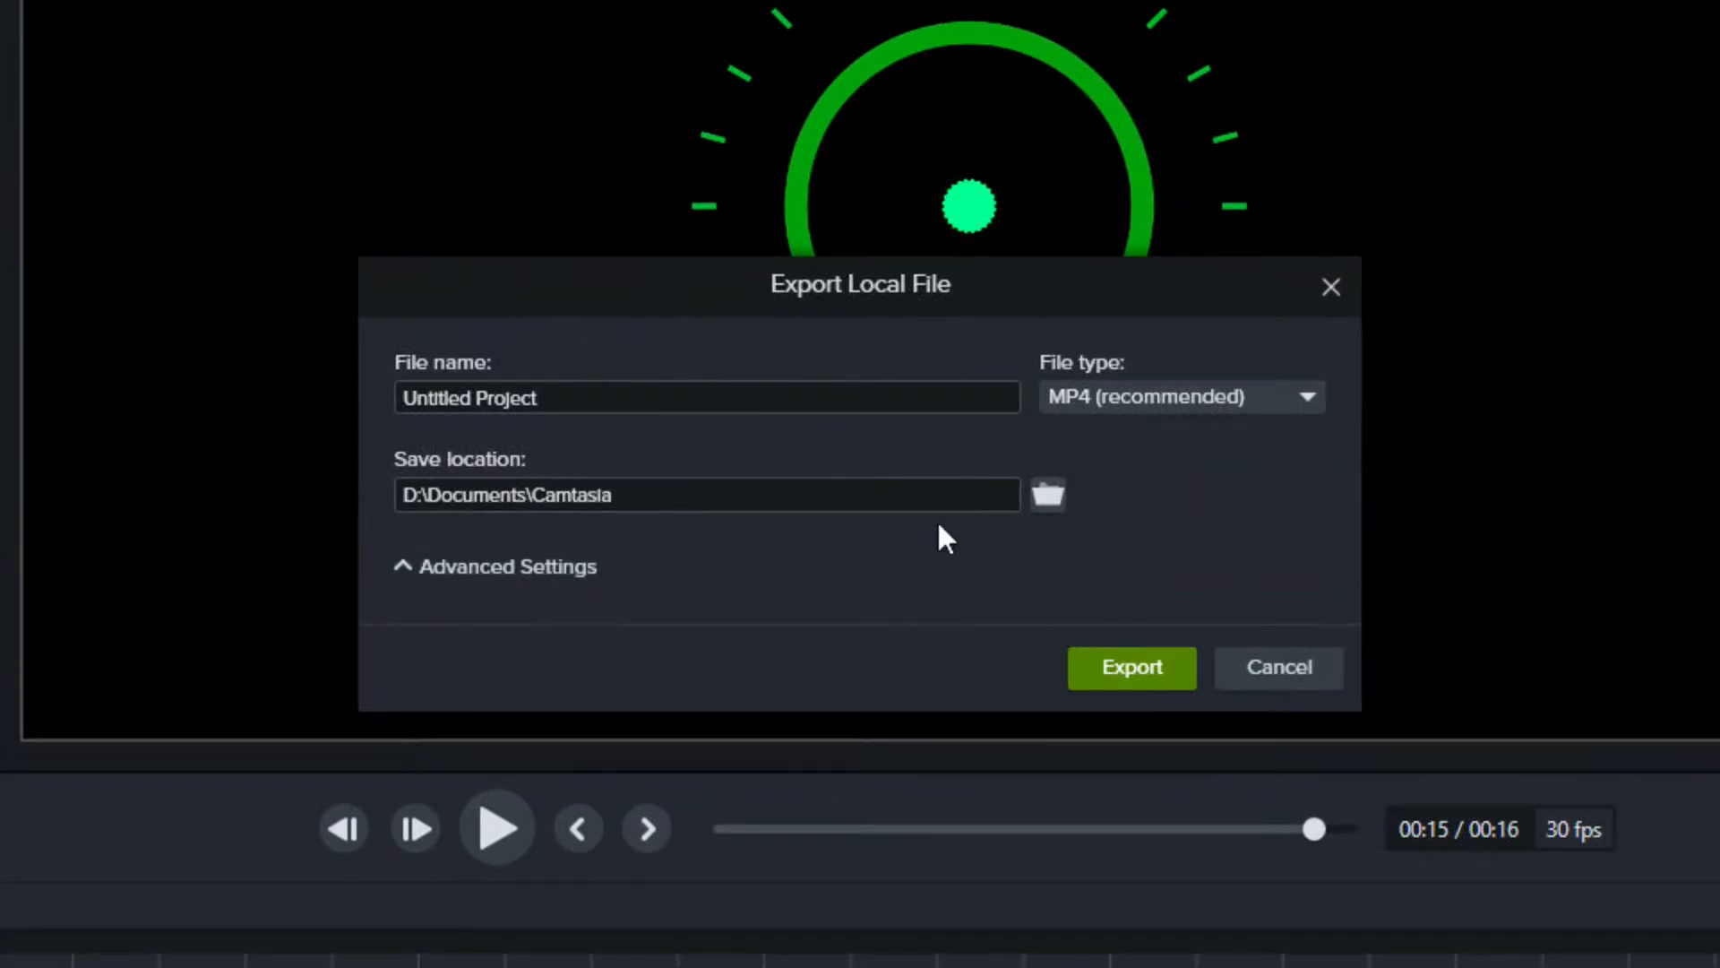
{"action": "left_click", "coordinate": [527, 572]}
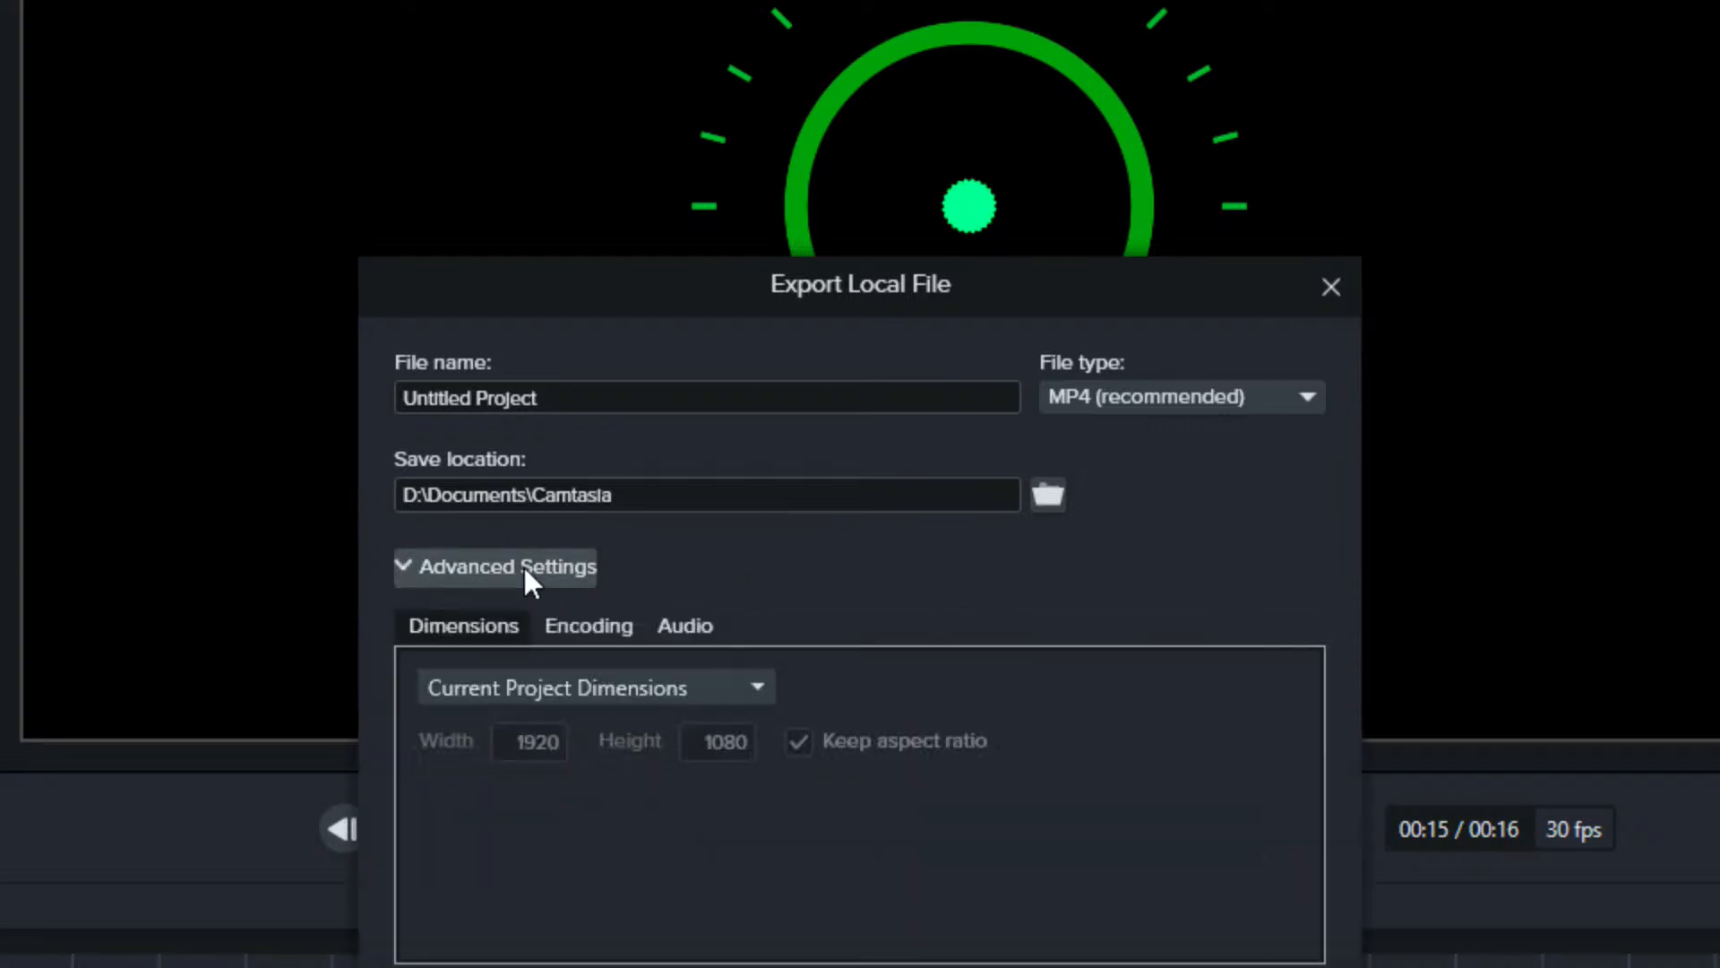
{"action": "left_click", "coordinate": [581, 692]}
{"action": "left_click", "coordinate": [434, 627]}
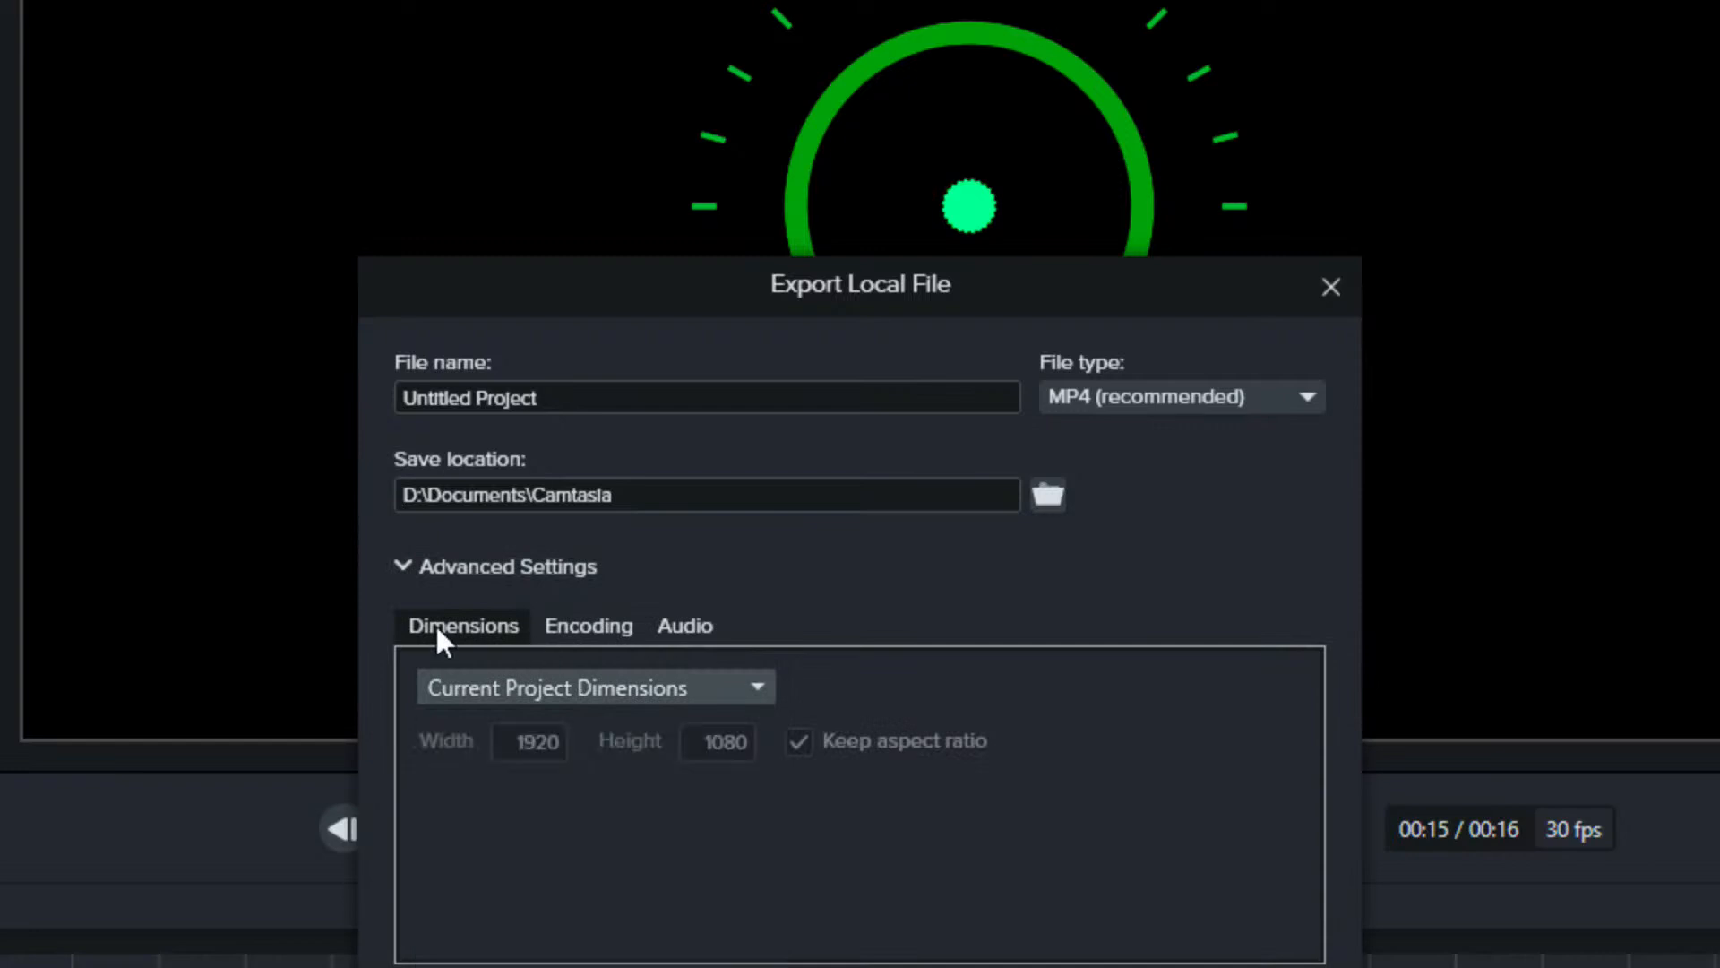
{"action": "left_click", "coordinate": [577, 632]}
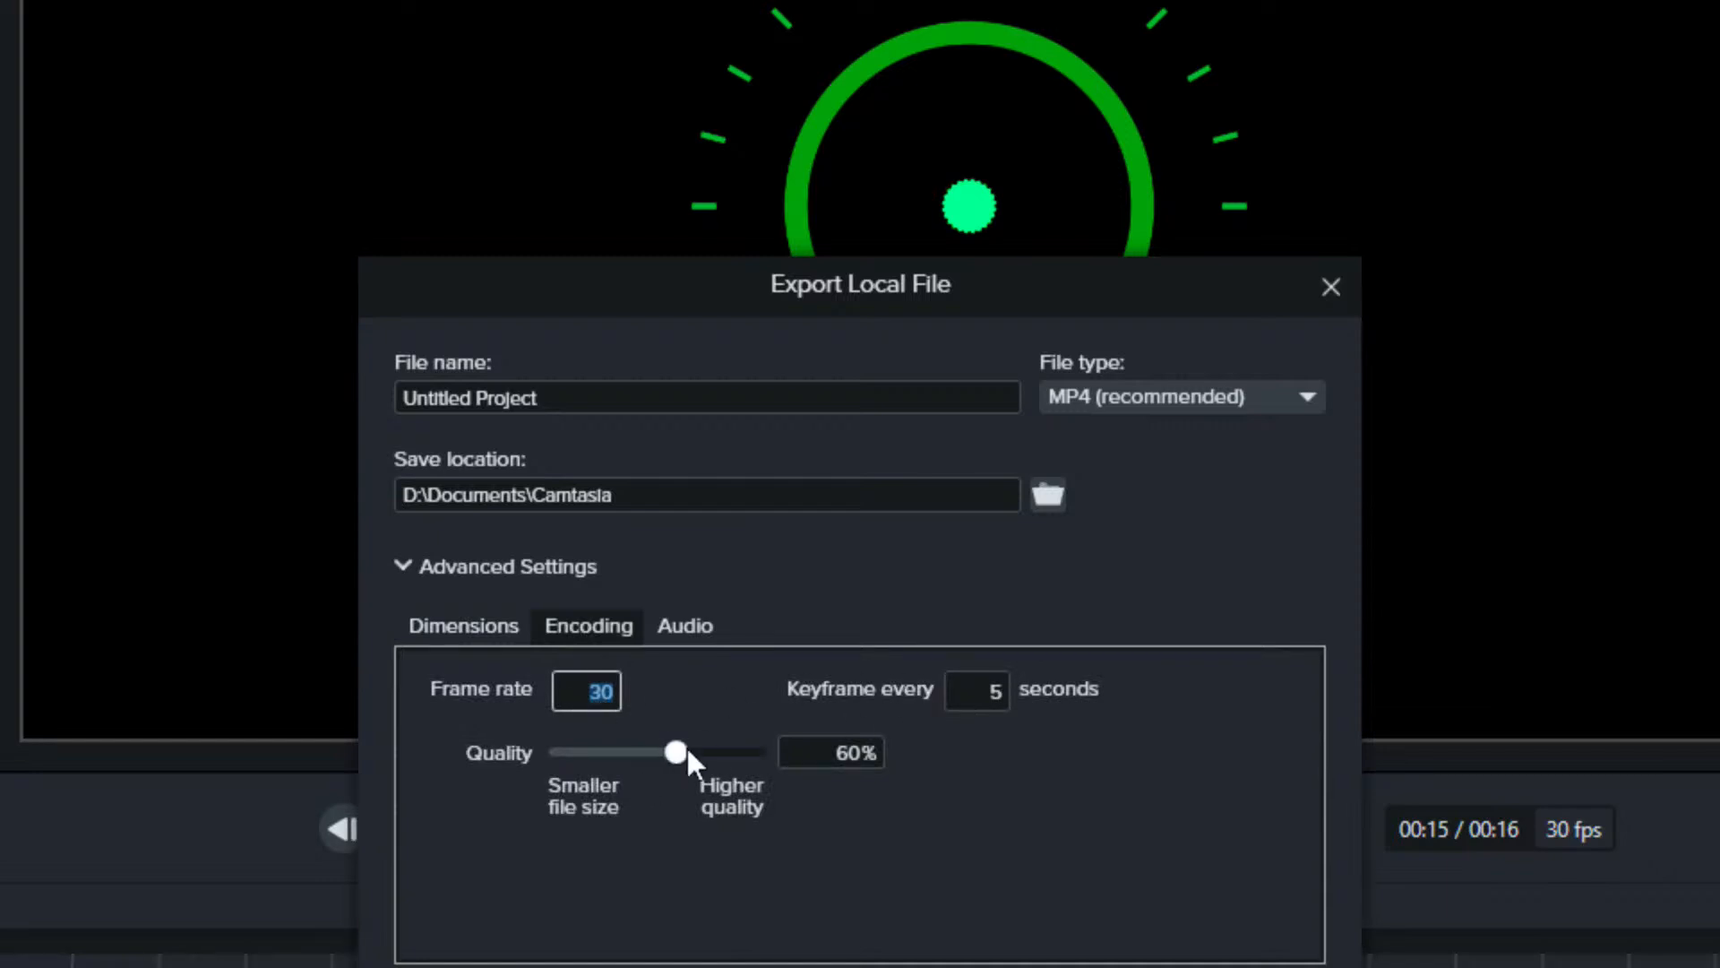
{"action": "left_click", "coordinate": [677, 630]}
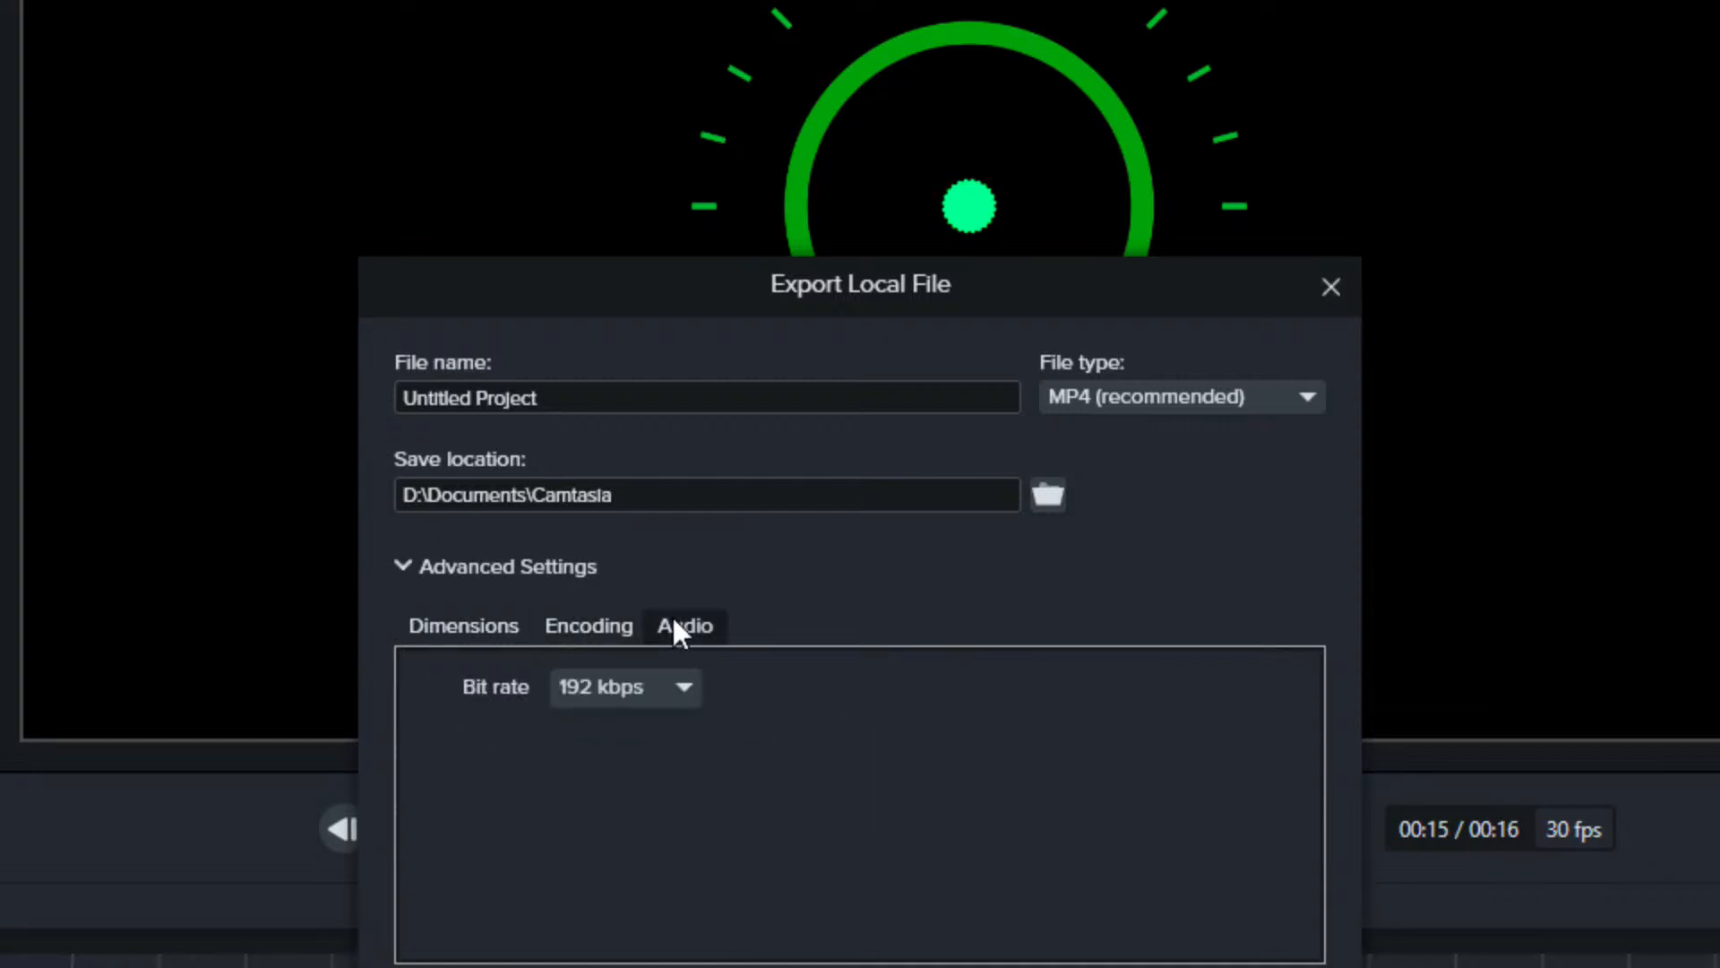
{"action": "left_click", "coordinate": [587, 629]}
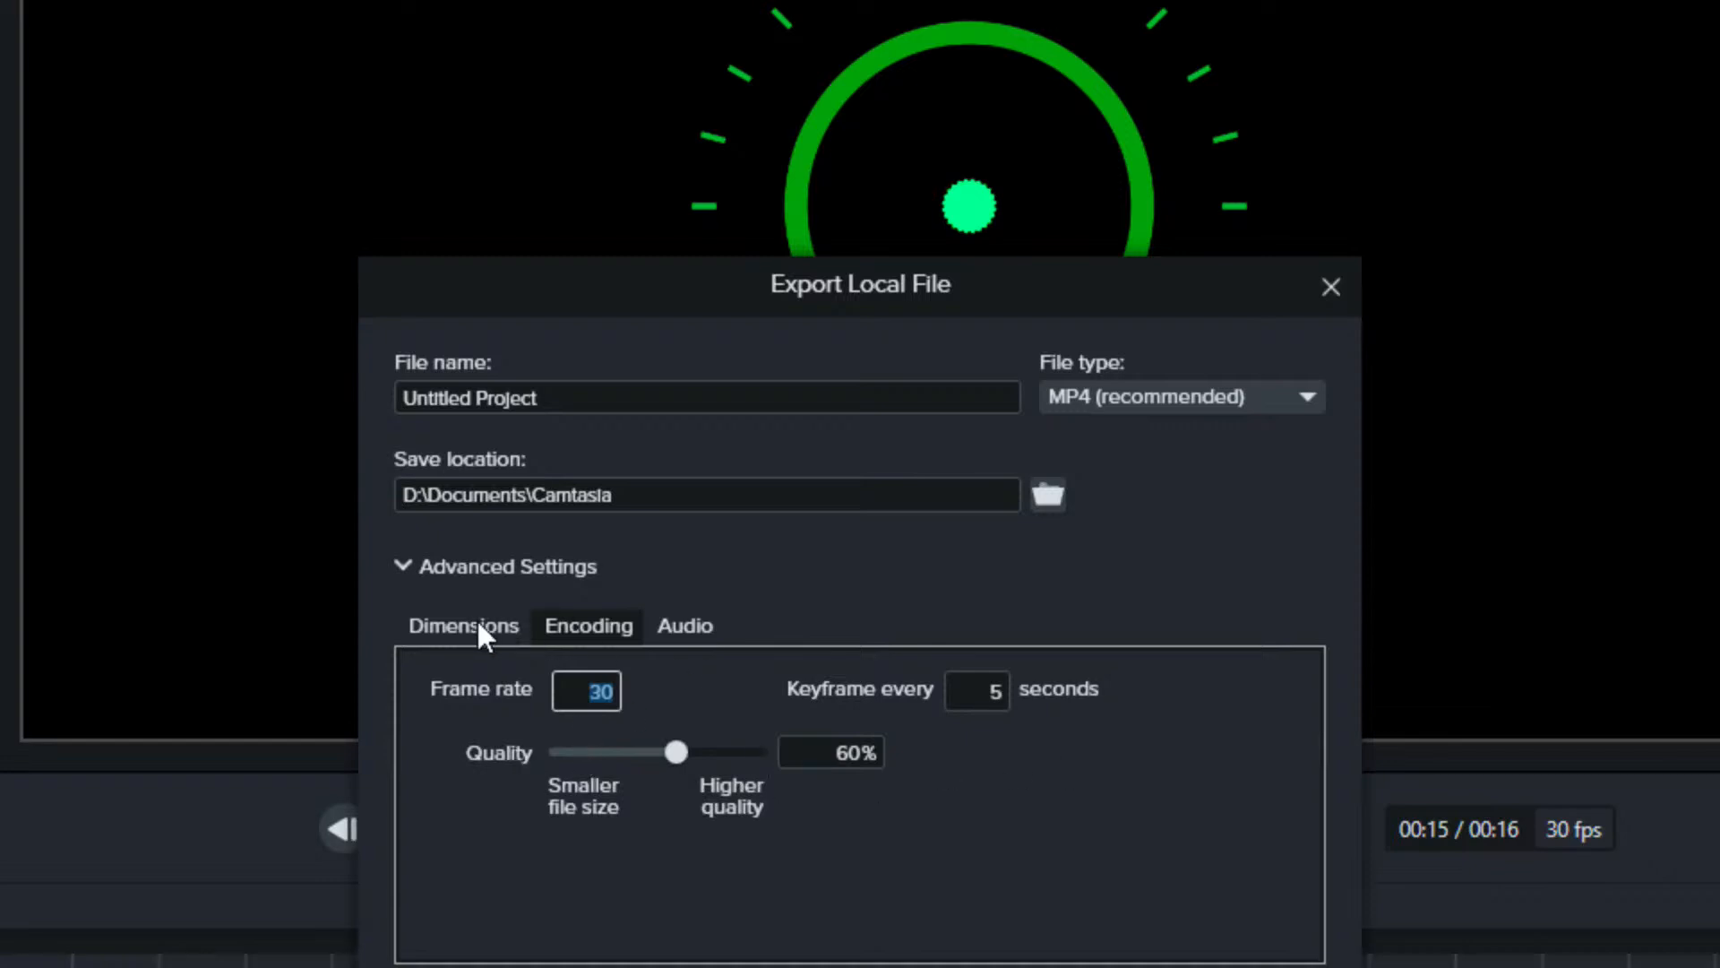
{"action": "left_click", "coordinate": [1272, 967]}
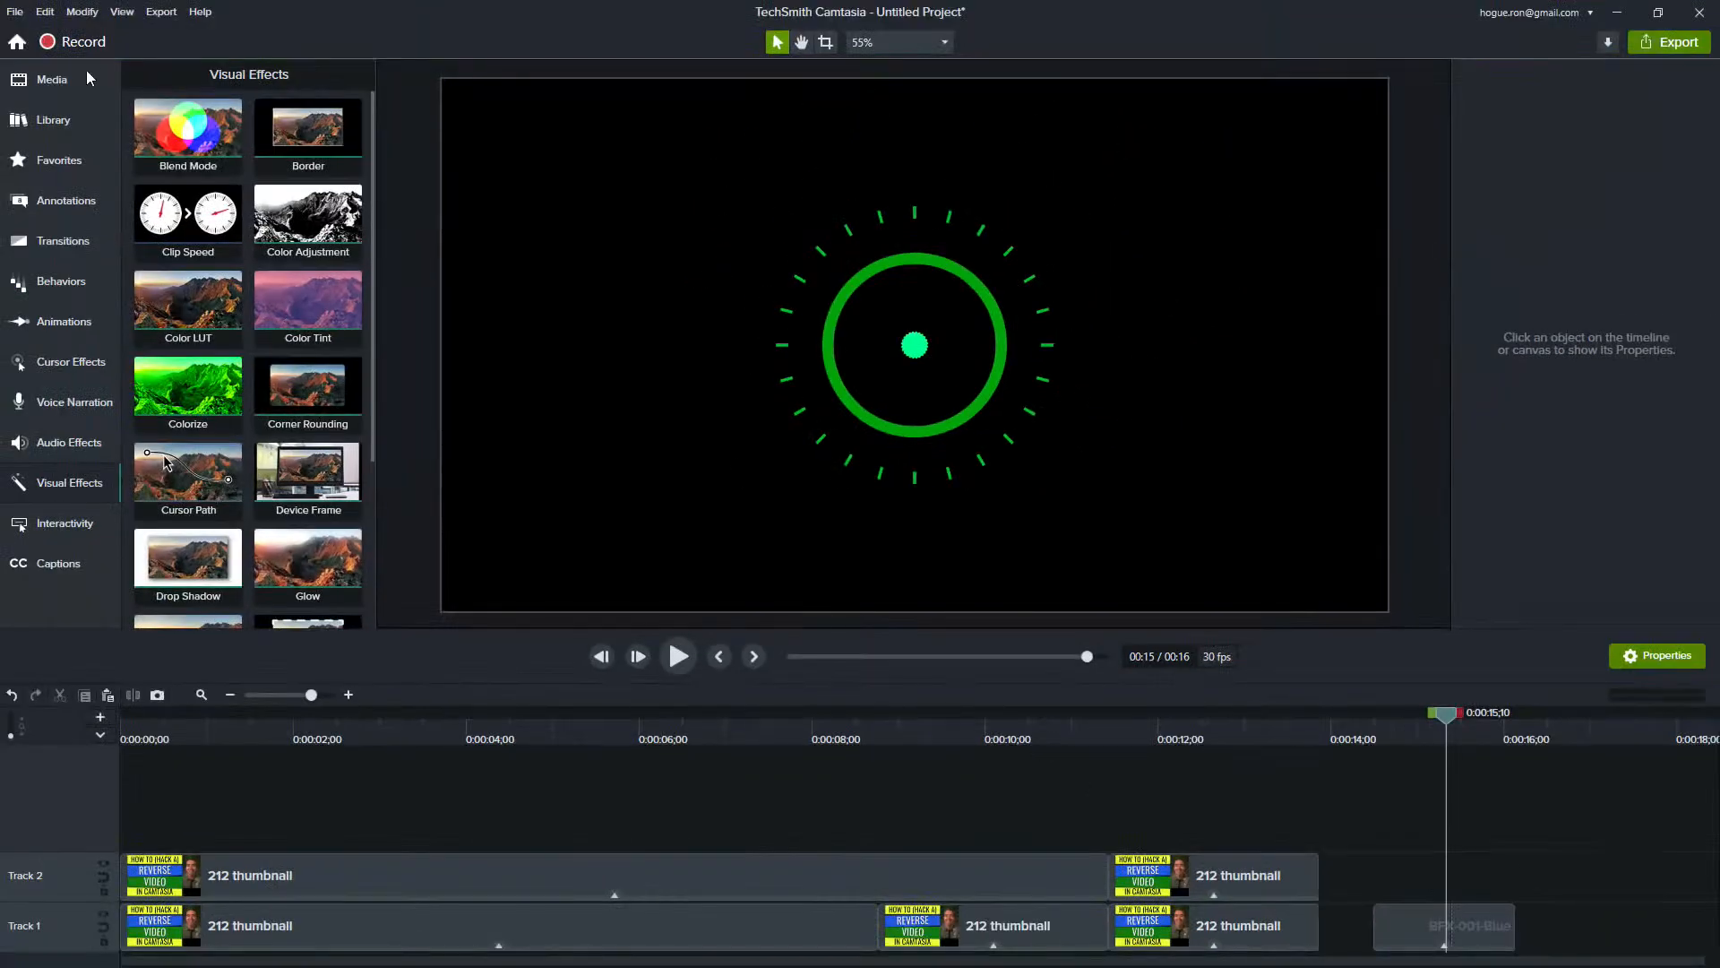
- Open the legacy local file Production Wizard with custom production settings and proceed with MP4 - Smart Player (HTML5) to its player options
{"action": "left_click", "coordinate": [122, 12]}
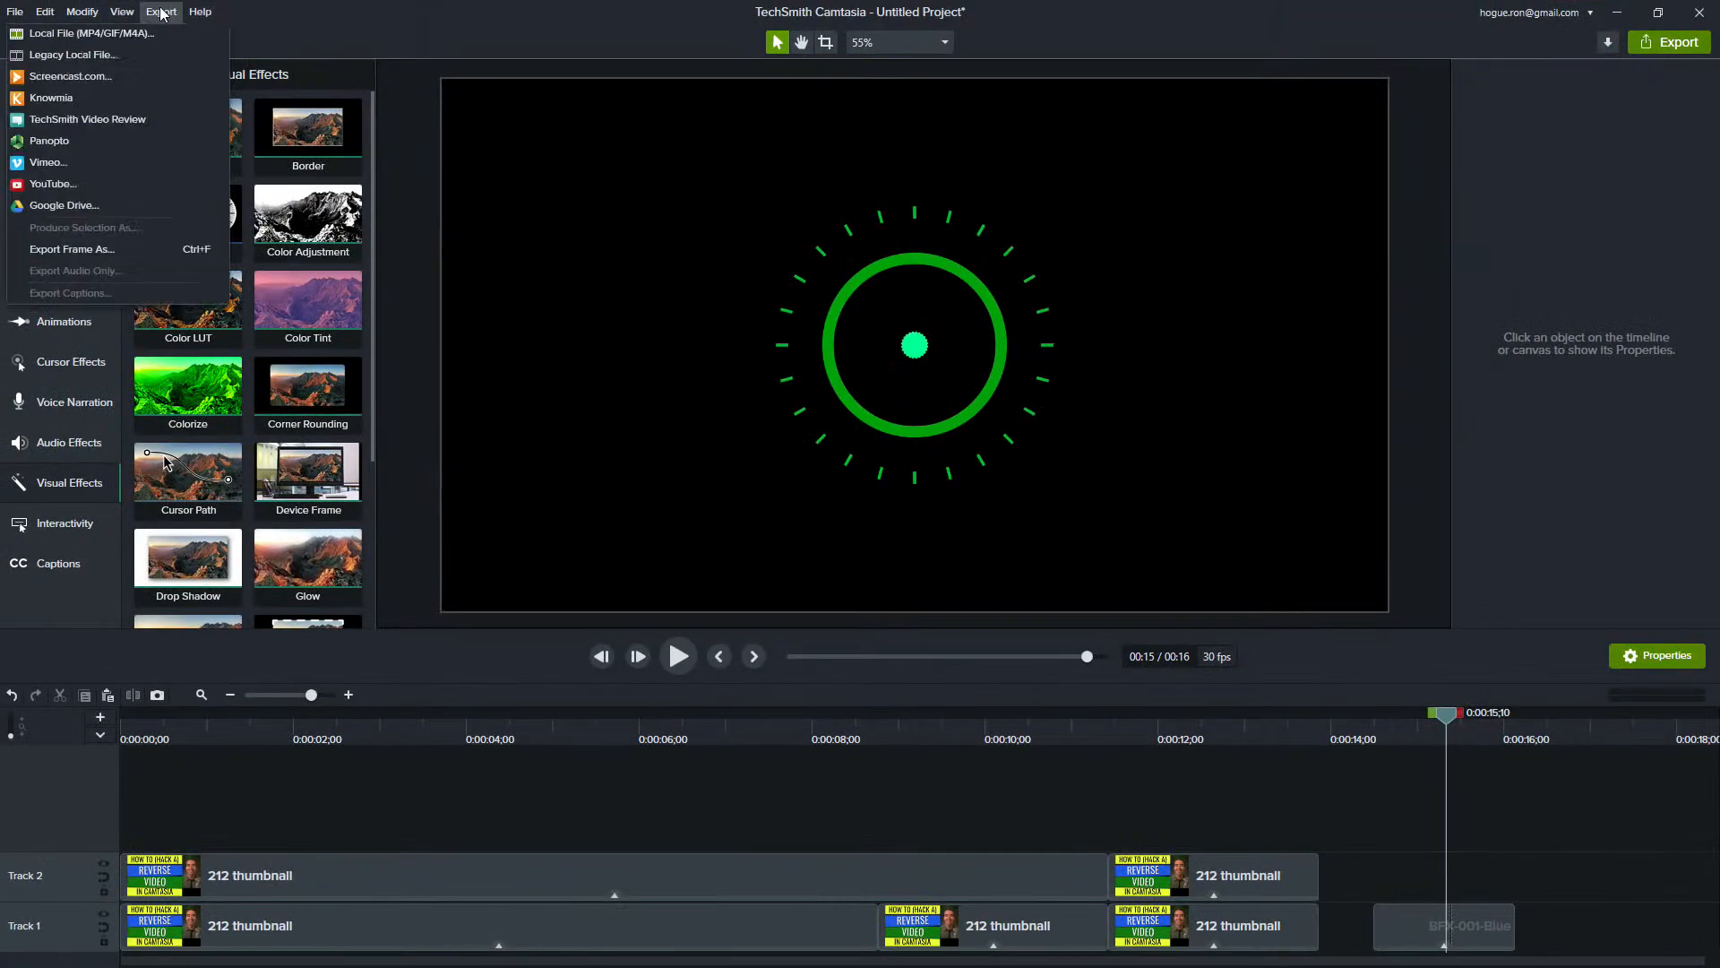
{"action": "left_click", "coordinate": [114, 72]}
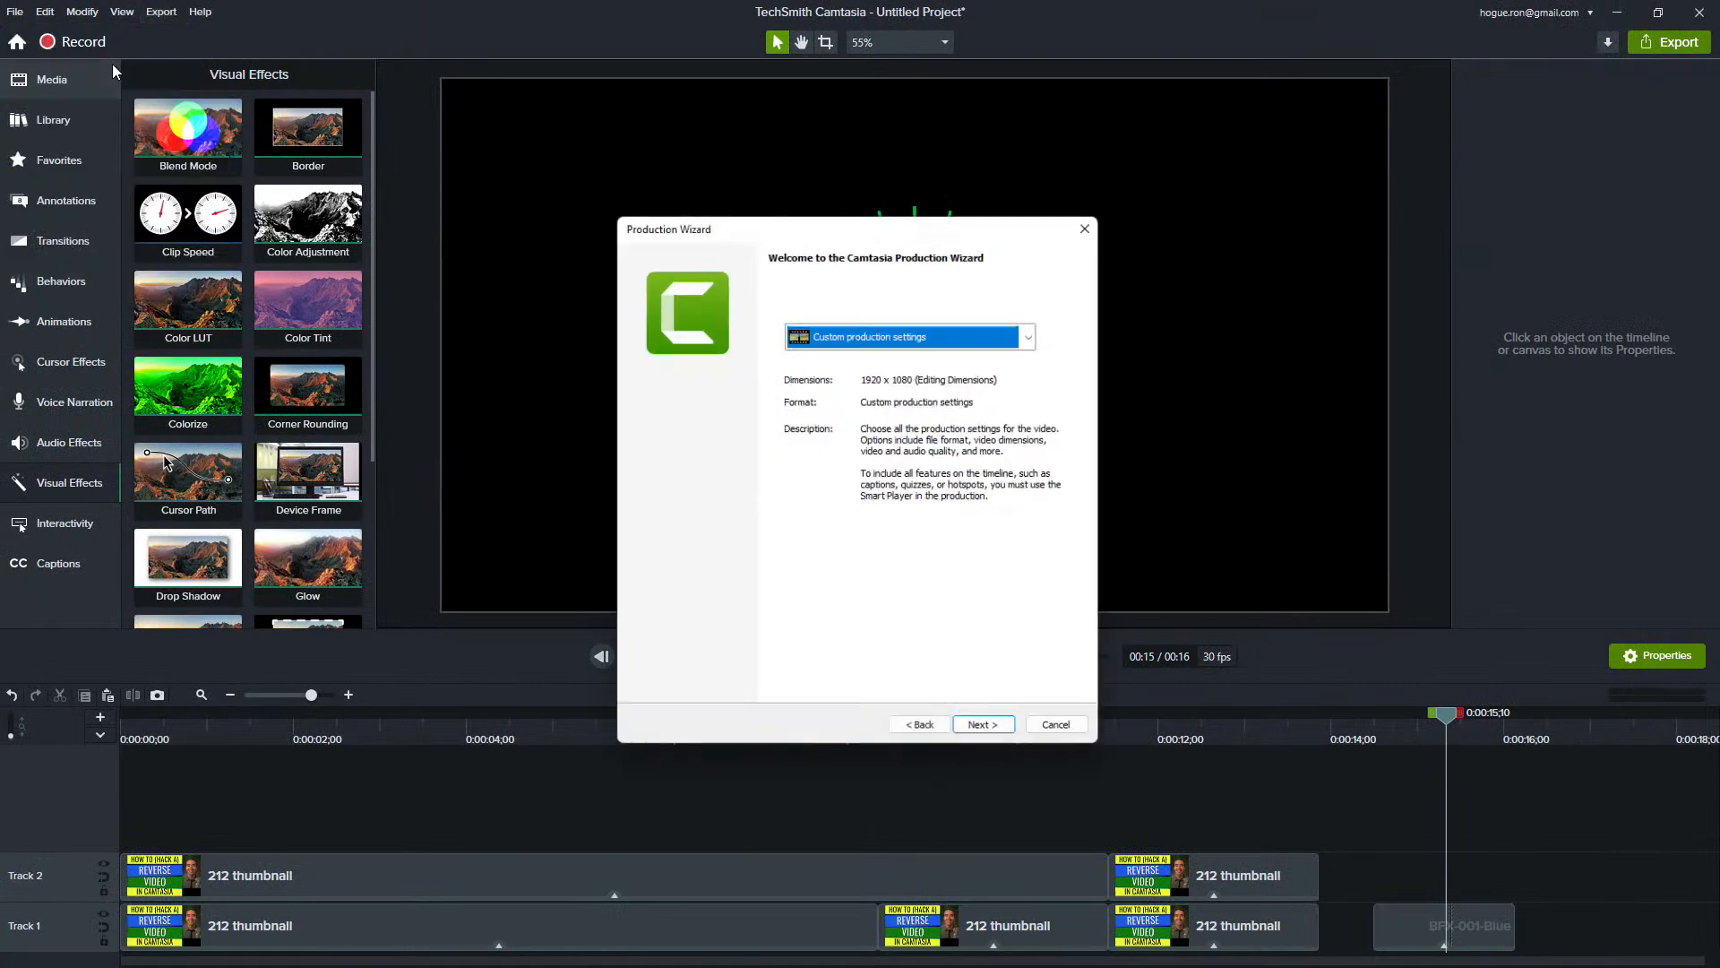
{"action": "left_click", "coordinate": [1039, 335]}
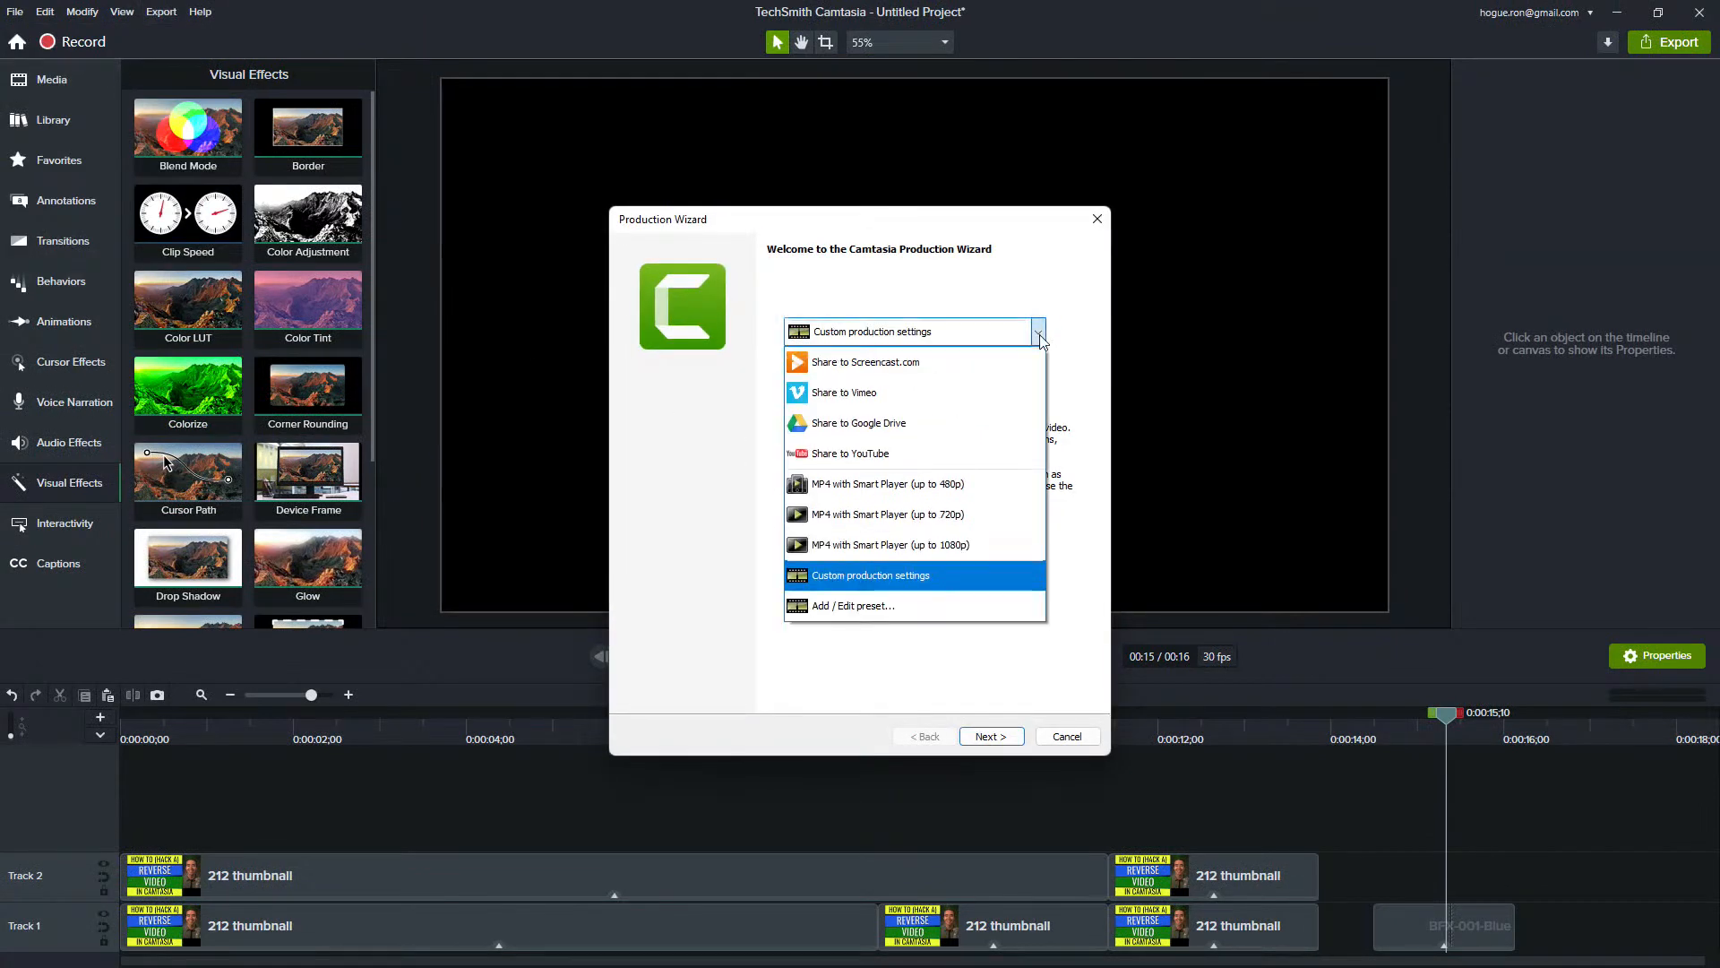
{"action": "left_click", "coordinate": [948, 573]}
{"action": "left_click", "coordinate": [989, 736]}
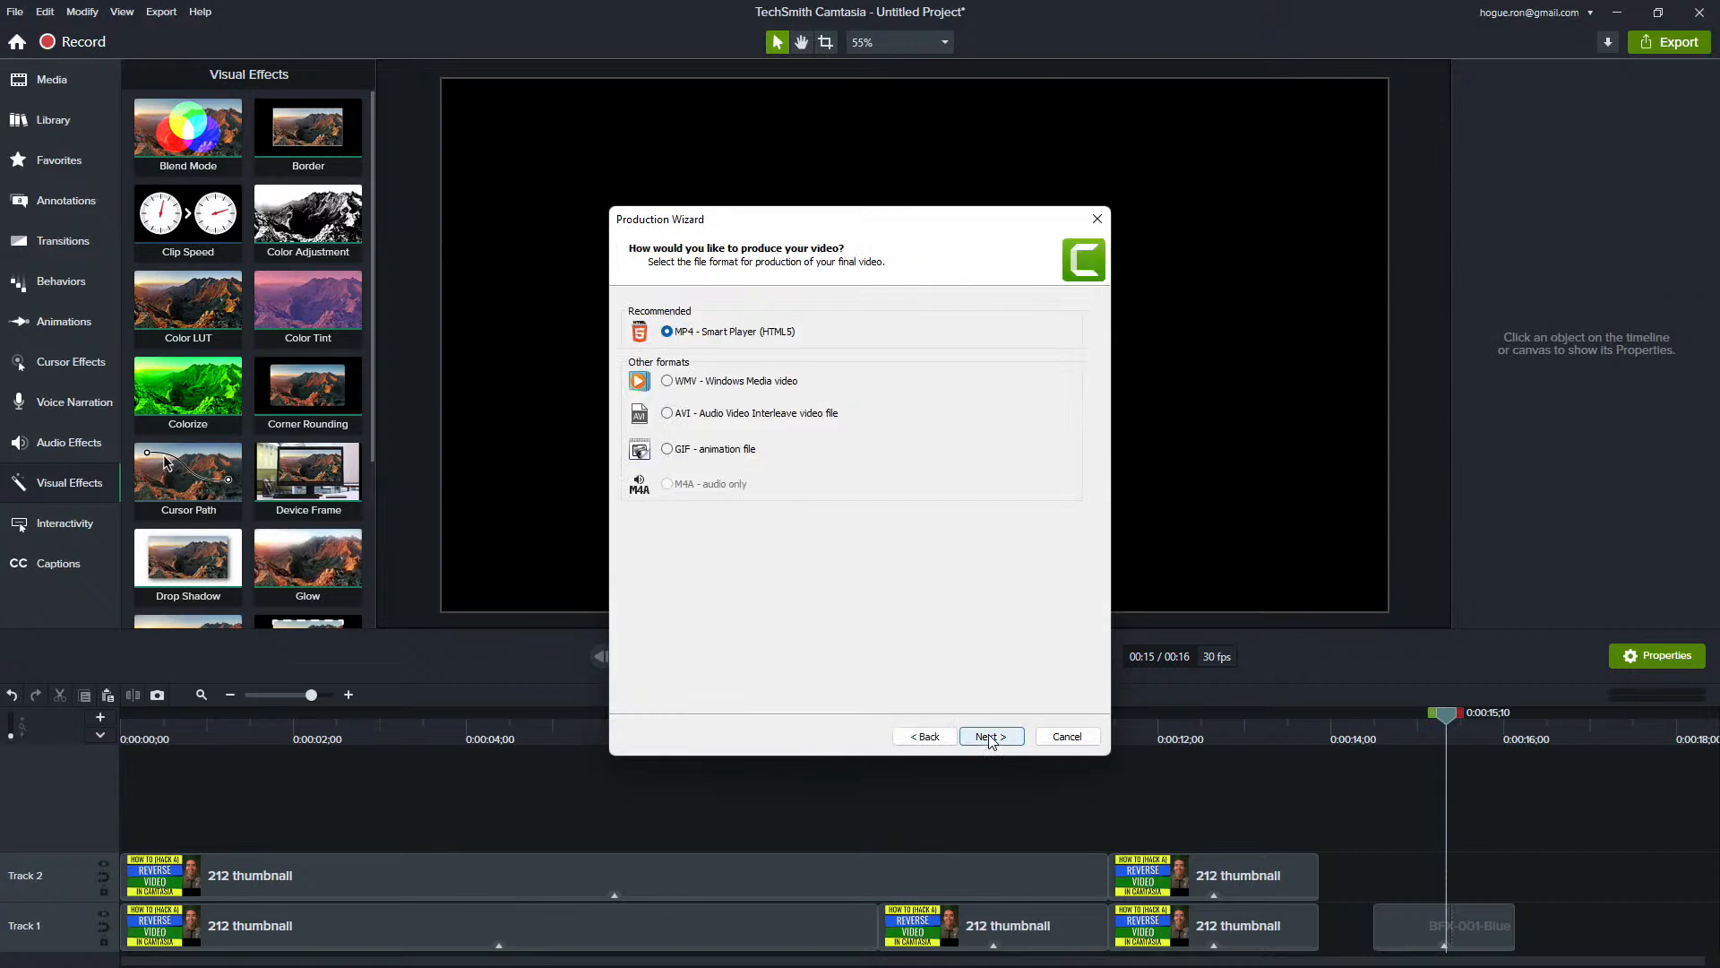
{"action": "left_click", "coordinate": [991, 737]}
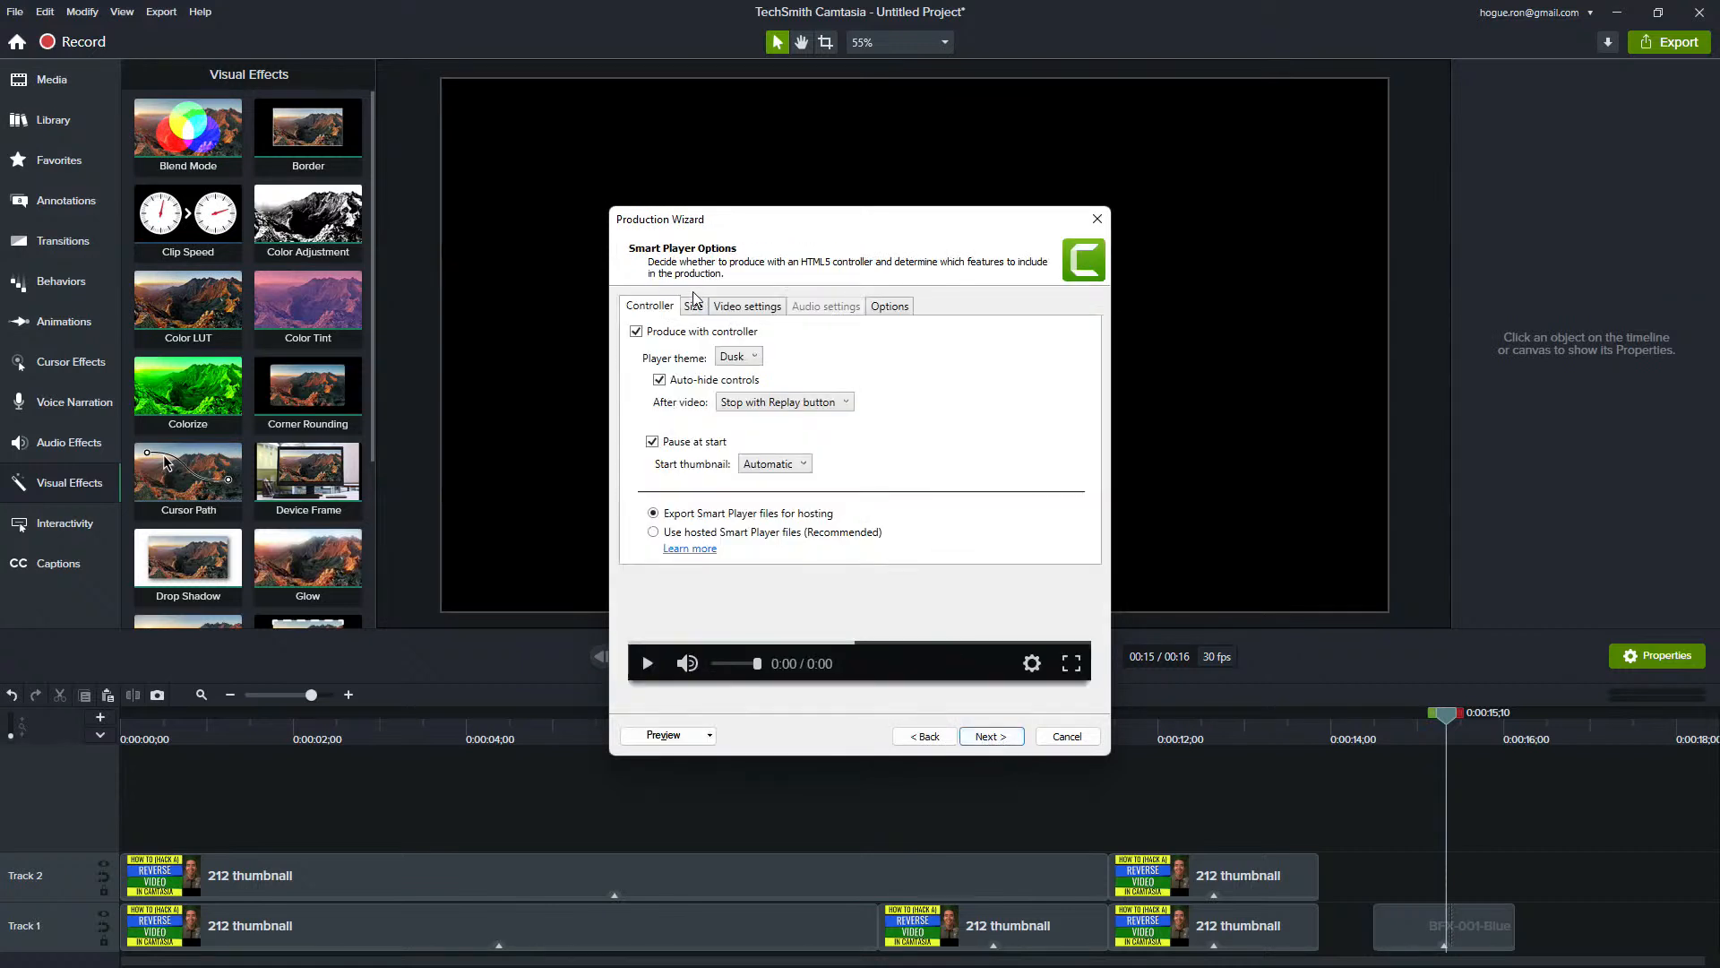
- Examine the encoding mode and H.264 profile choices in the wizard's video settings, and cancel the wizard
{"action": "left_click", "coordinate": [734, 307]}
{"action": "left_click", "coordinate": [961, 338]}
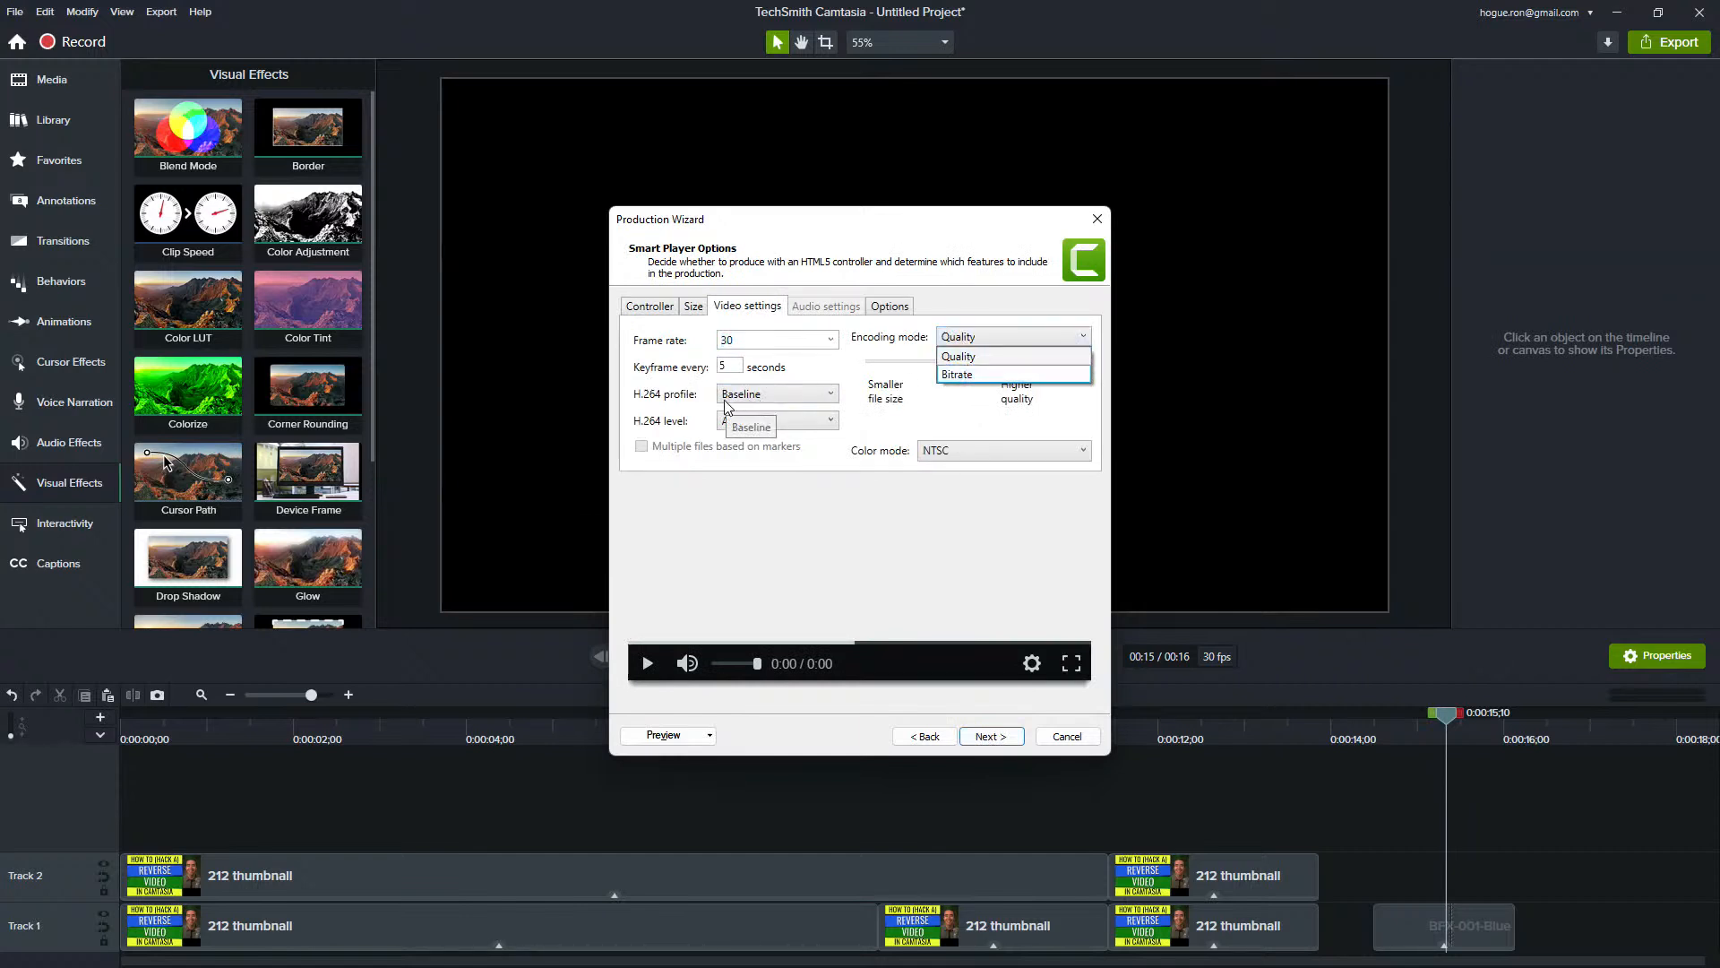
{"action": "left_click", "coordinate": [768, 401]}
{"action": "left_click", "coordinate": [768, 400]}
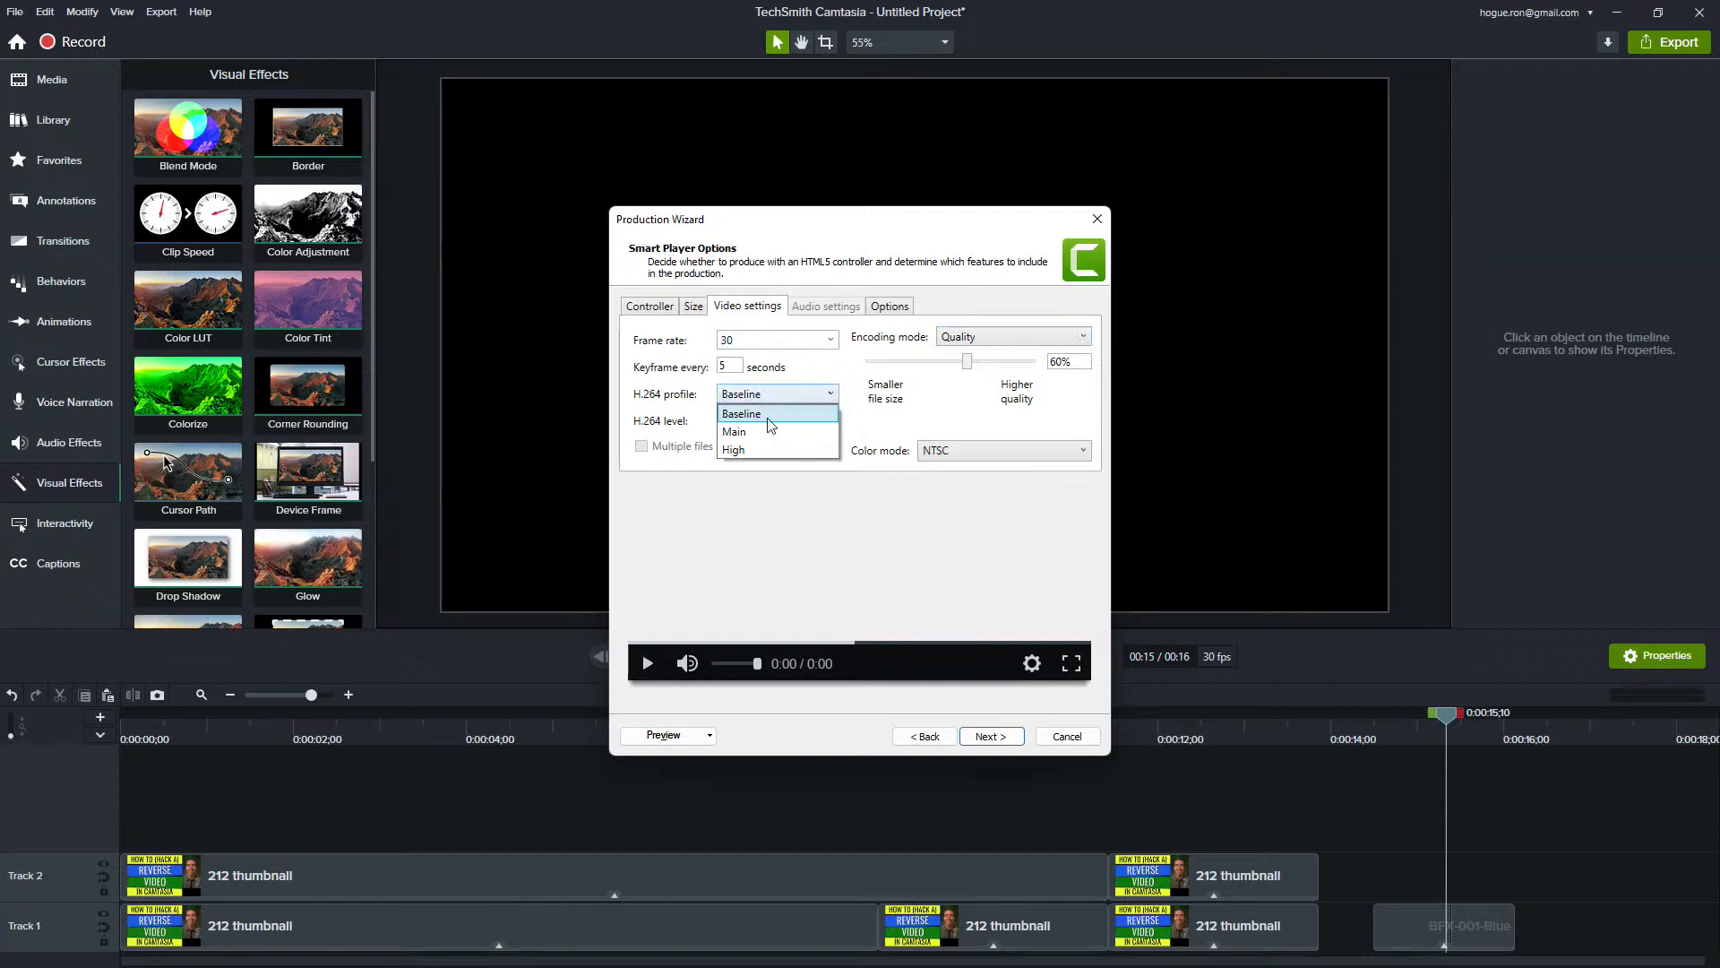
{"action": "left_click", "coordinate": [928, 436]}
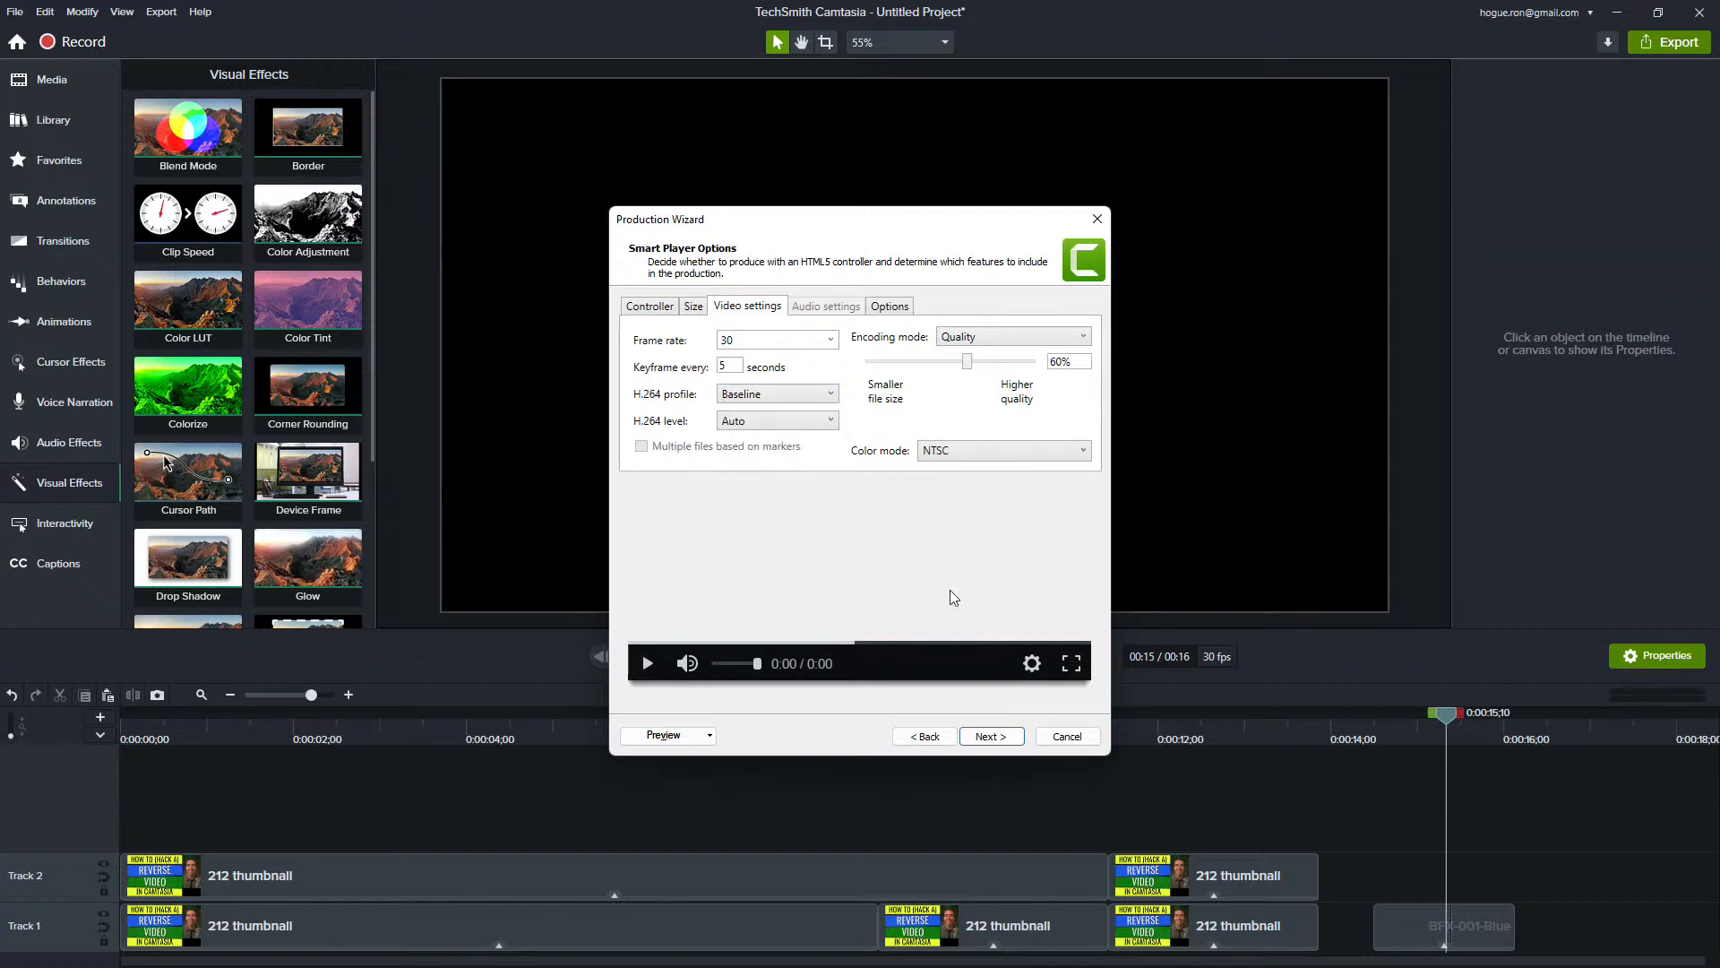
{"action": "left_click", "coordinate": [1081, 734]}
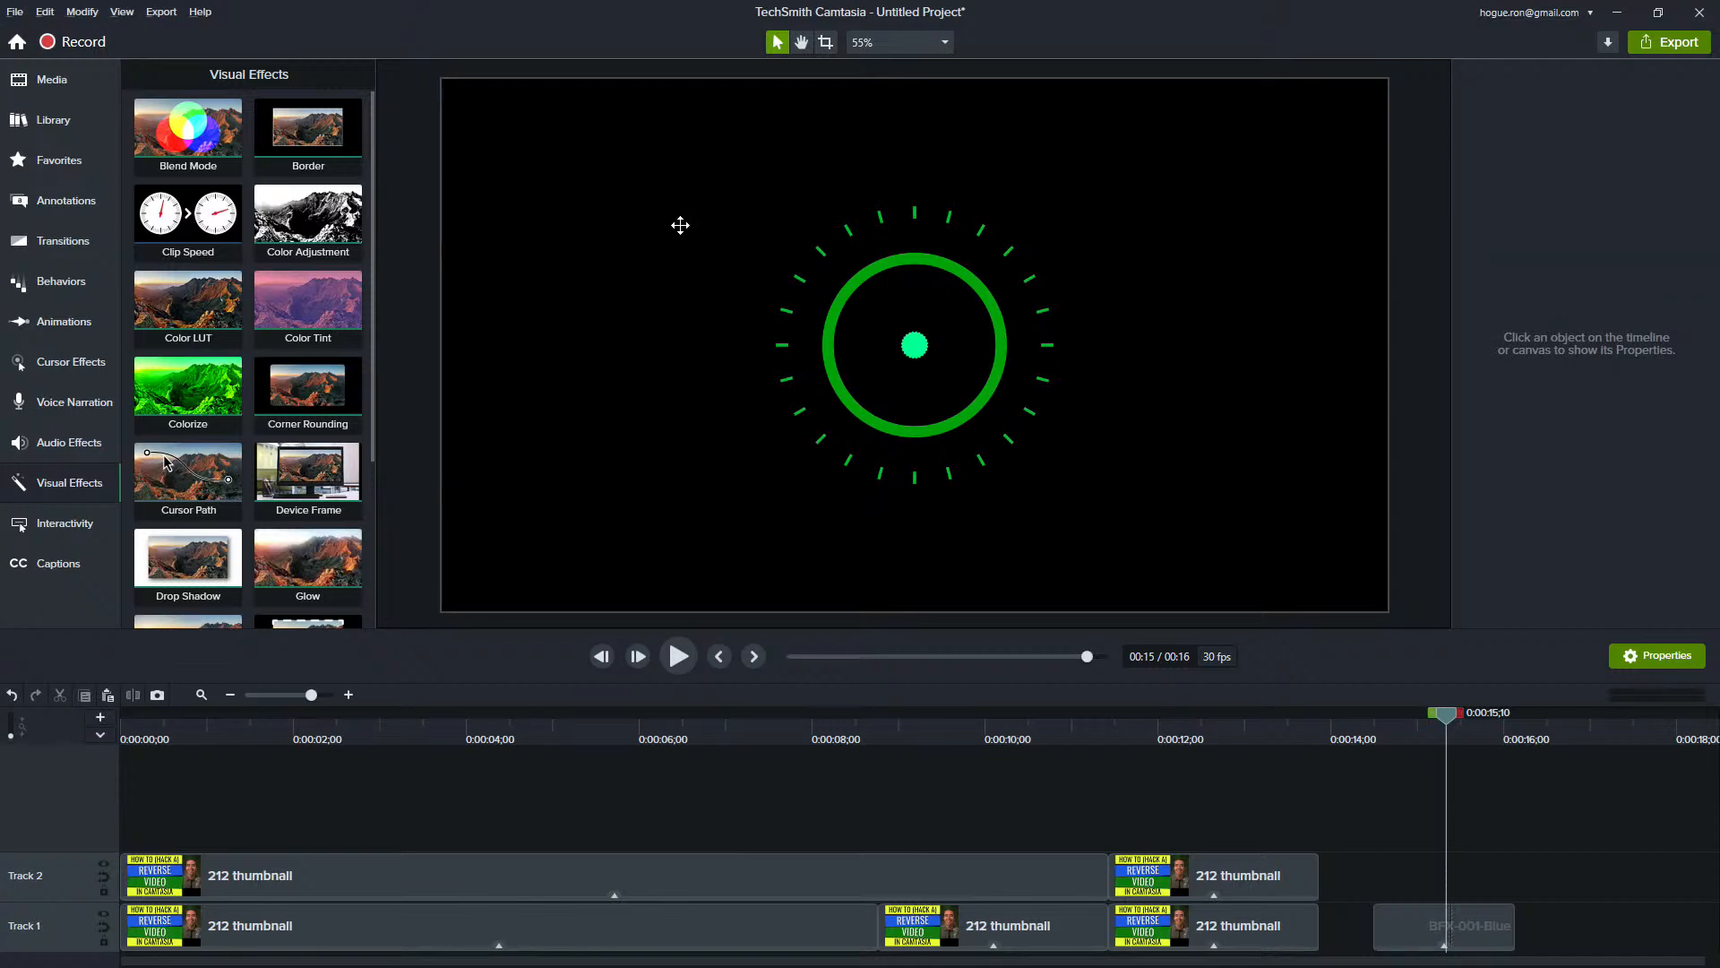
- Switch to the browser's version history and highlight the "Deprecated Production Wizard" and "Added single-click export defaults" entries in turn
{"action": "key", "text": "alt+Tab"}
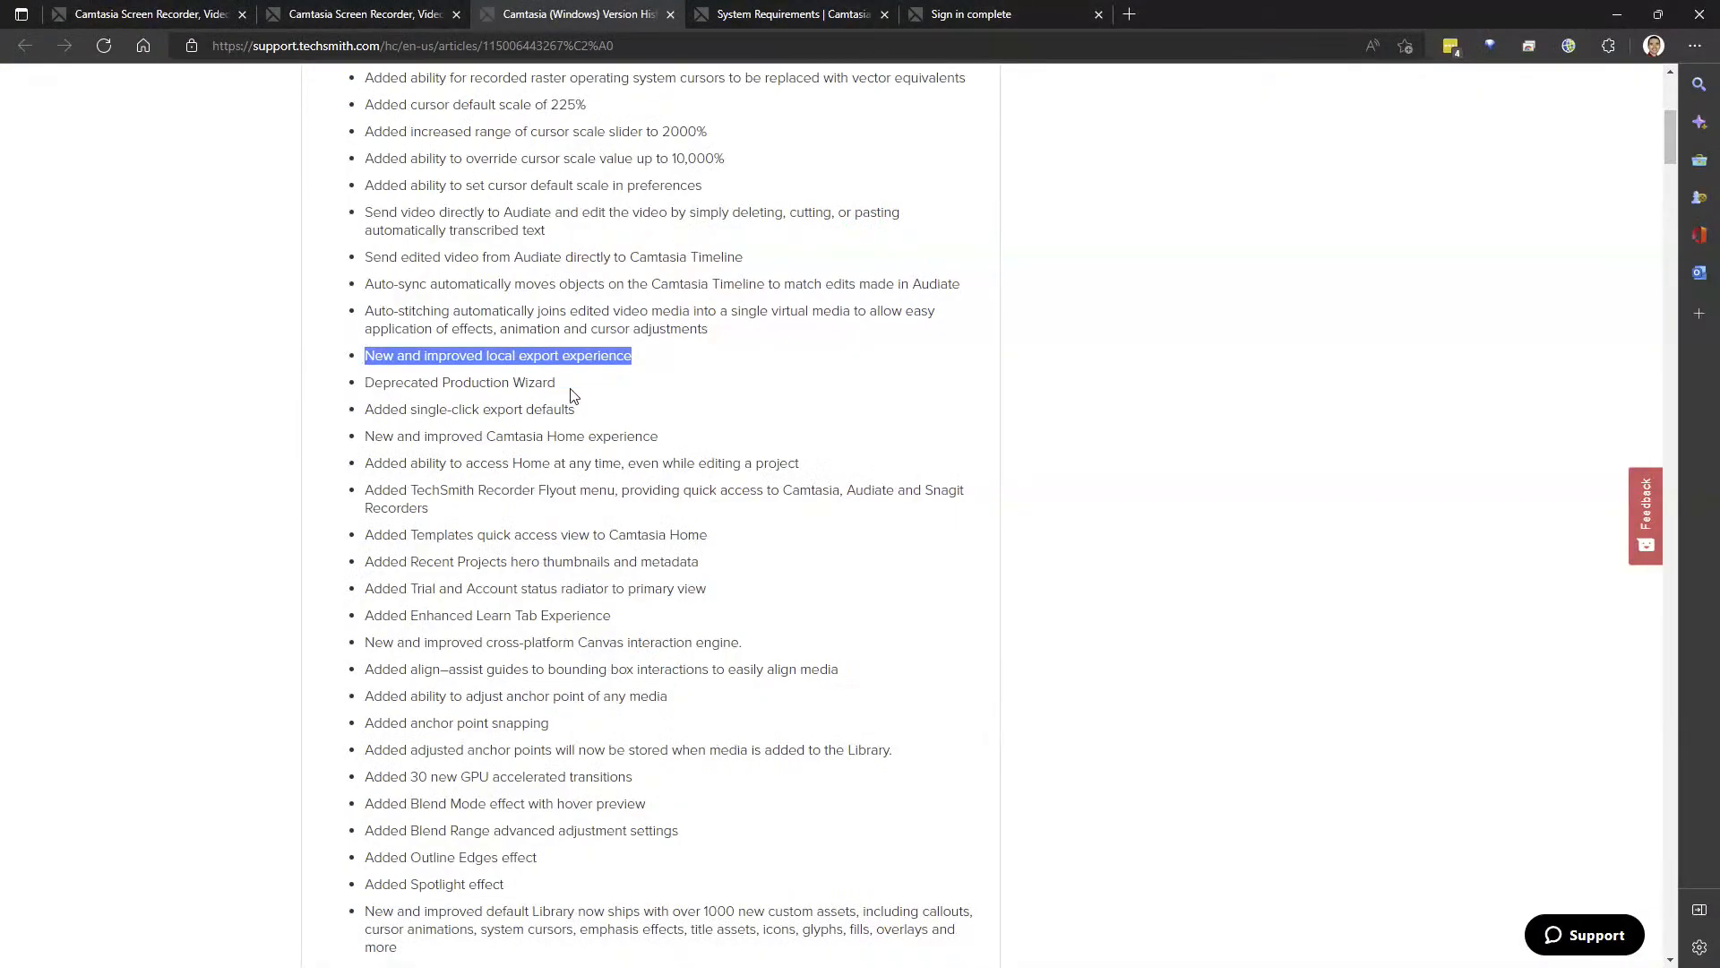
{"action": "left_click_drag", "start_coordinate": [578, 391], "coordinate": [363, 385]}
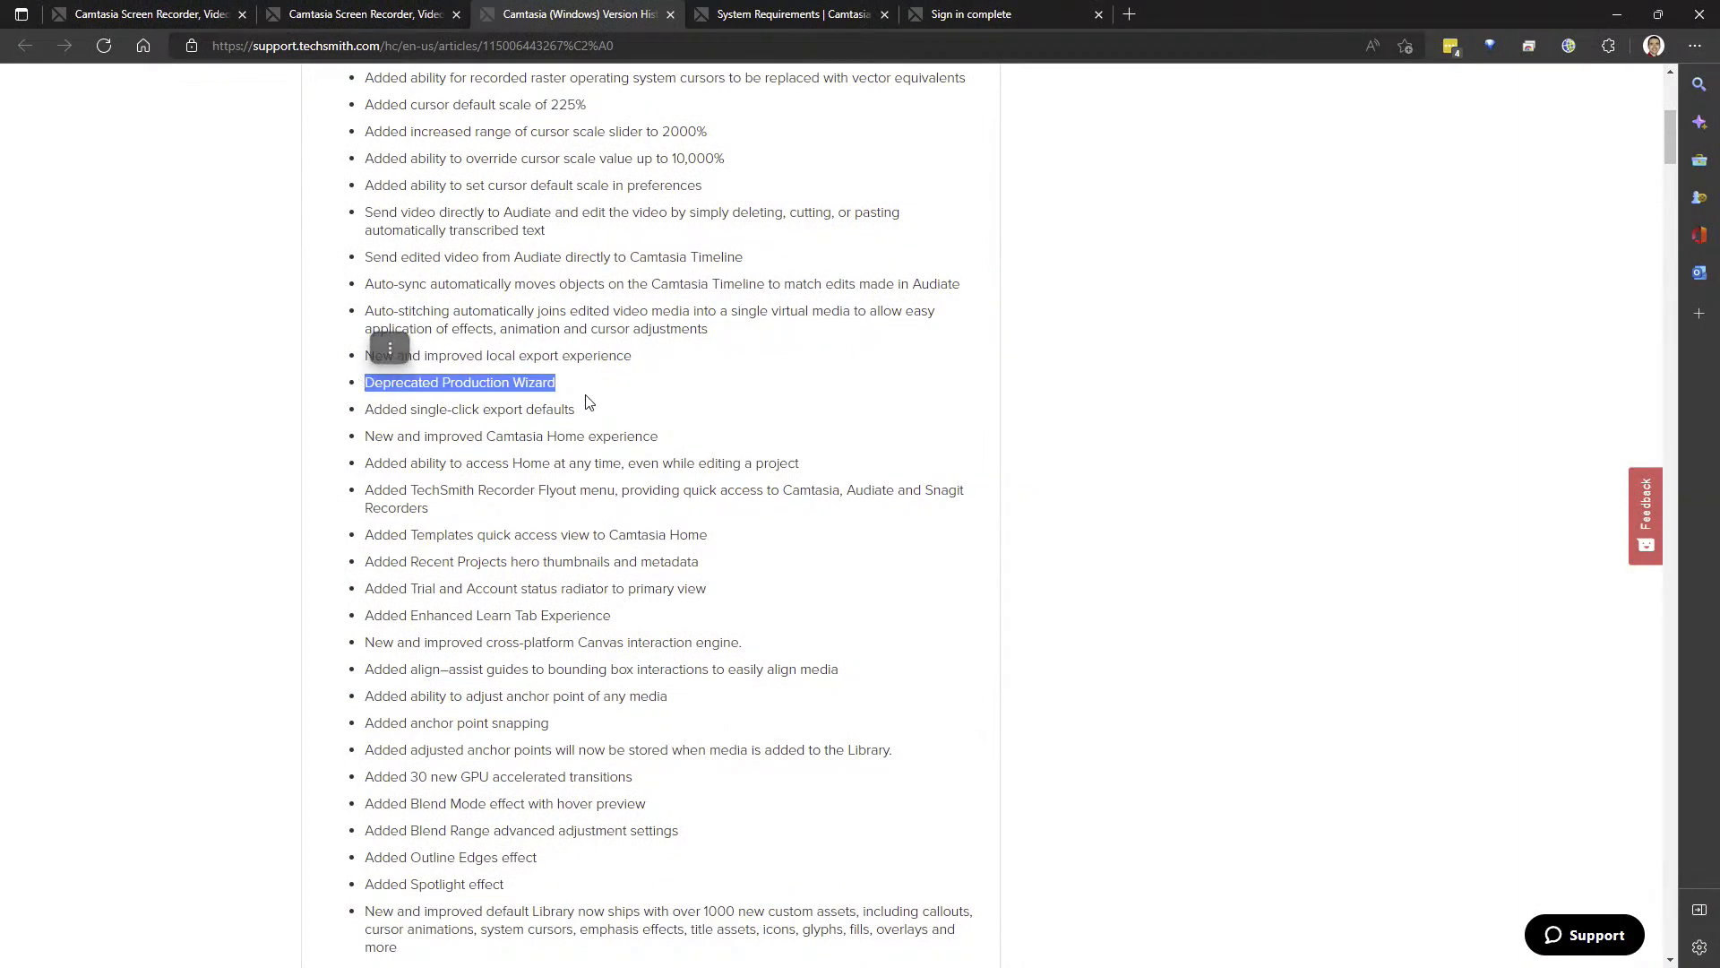
{"action": "left_click_drag", "start_coordinate": [590, 418], "coordinate": [363, 412]}
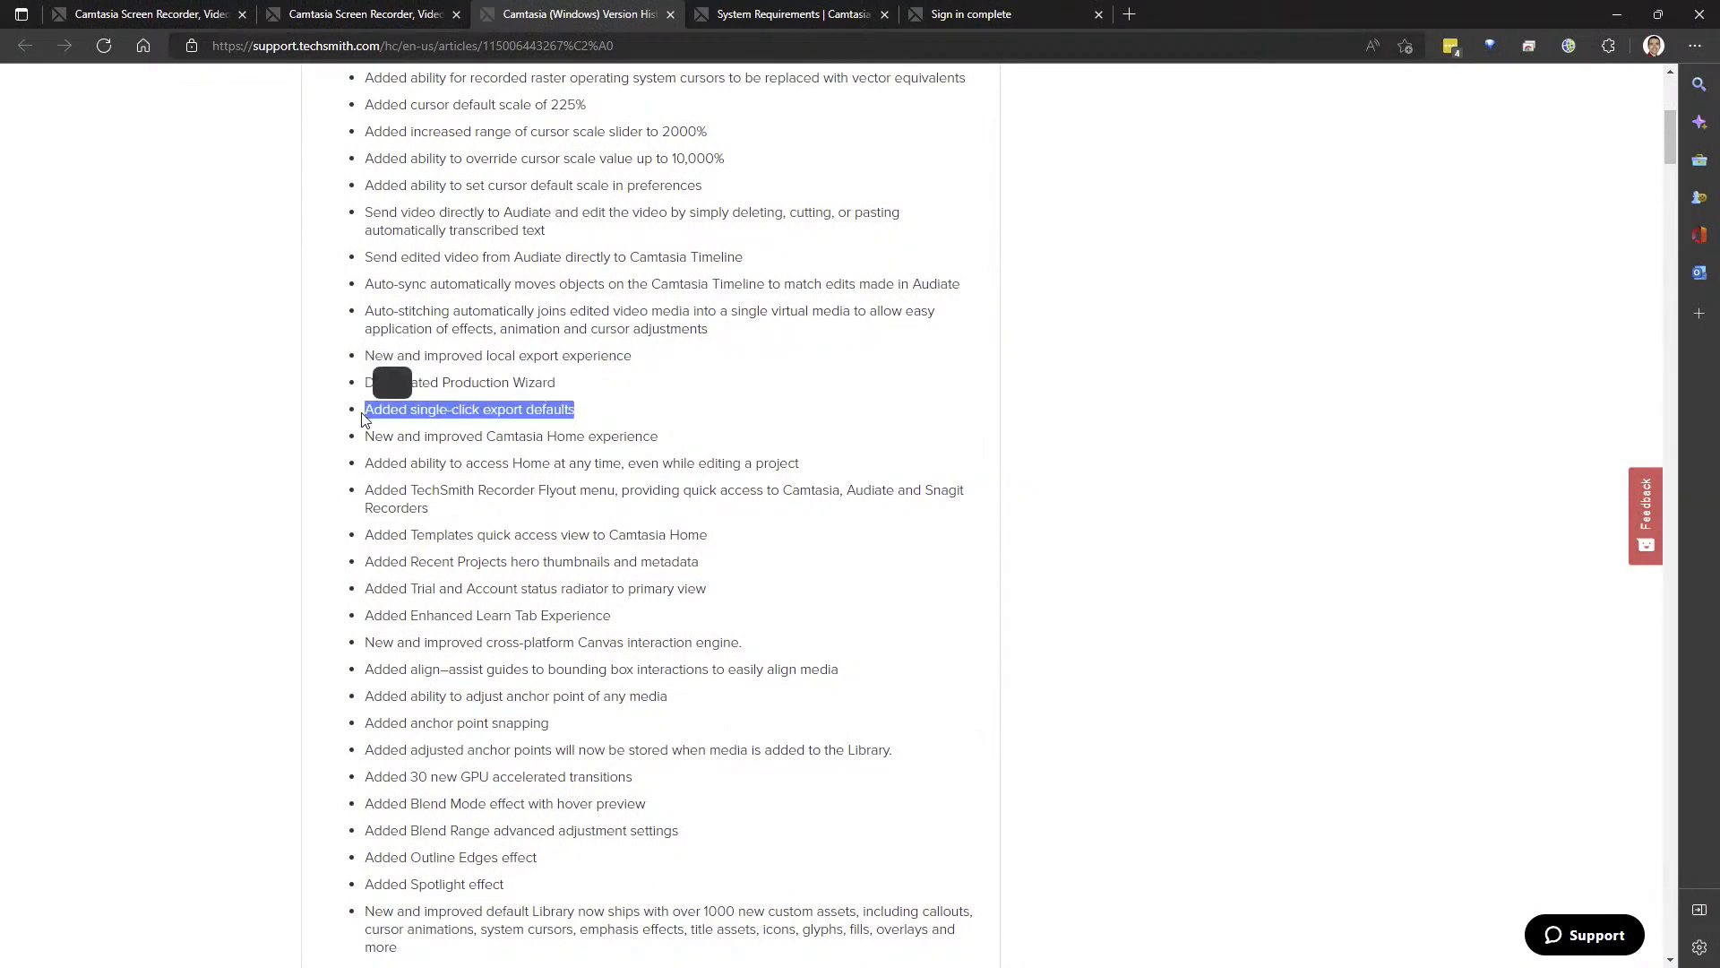
- Return to Camtasia, inspect the default local file export from both places it can be started, and cancel it each time
{"action": "key", "text": "alt+Tab"}
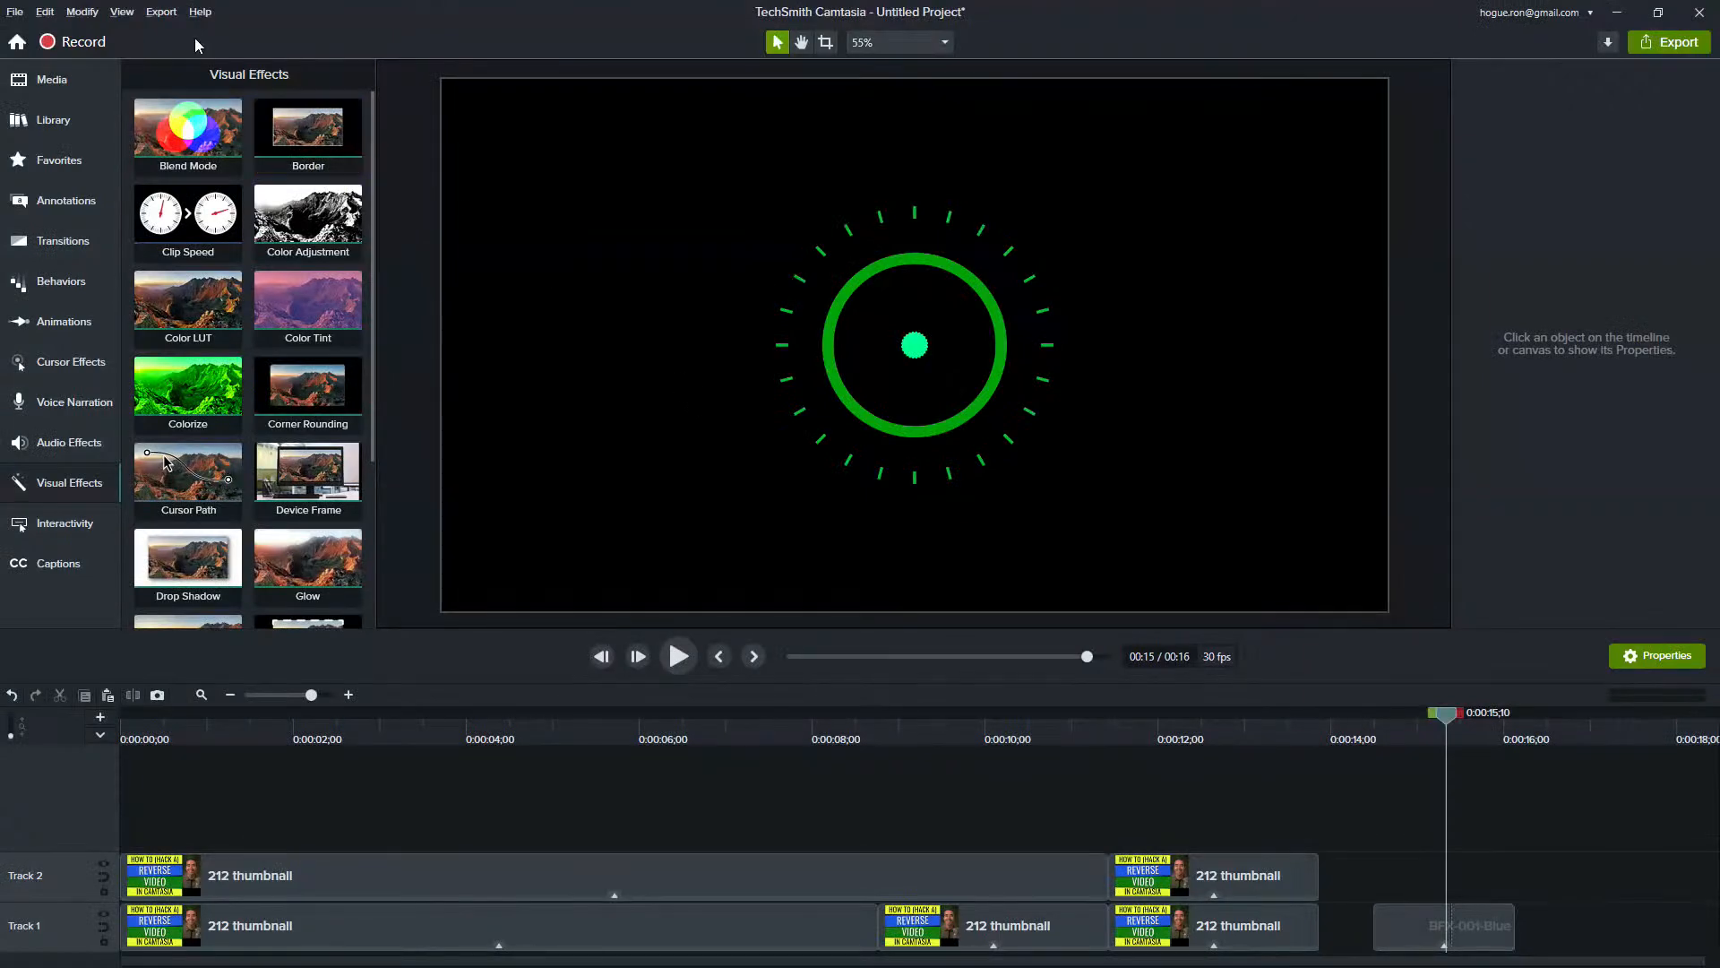
{"action": "left_click", "coordinate": [162, 12]}
{"action": "left_click", "coordinate": [151, 40]}
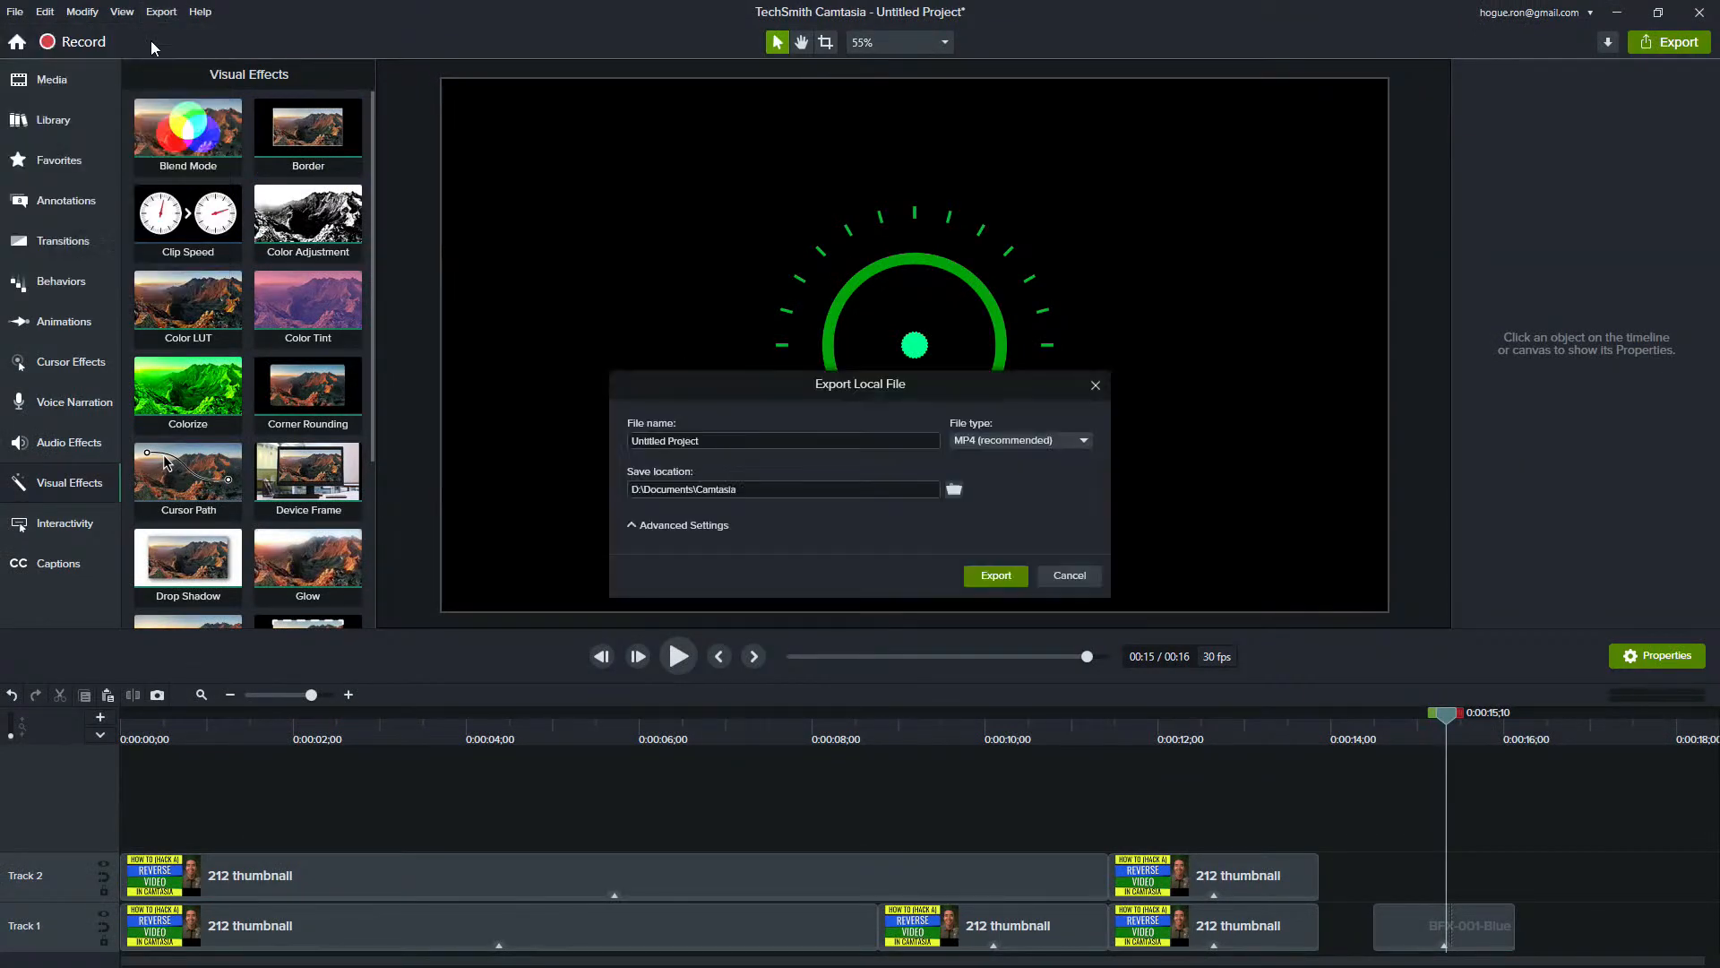
{"action": "left_click", "coordinate": [1075, 577]}
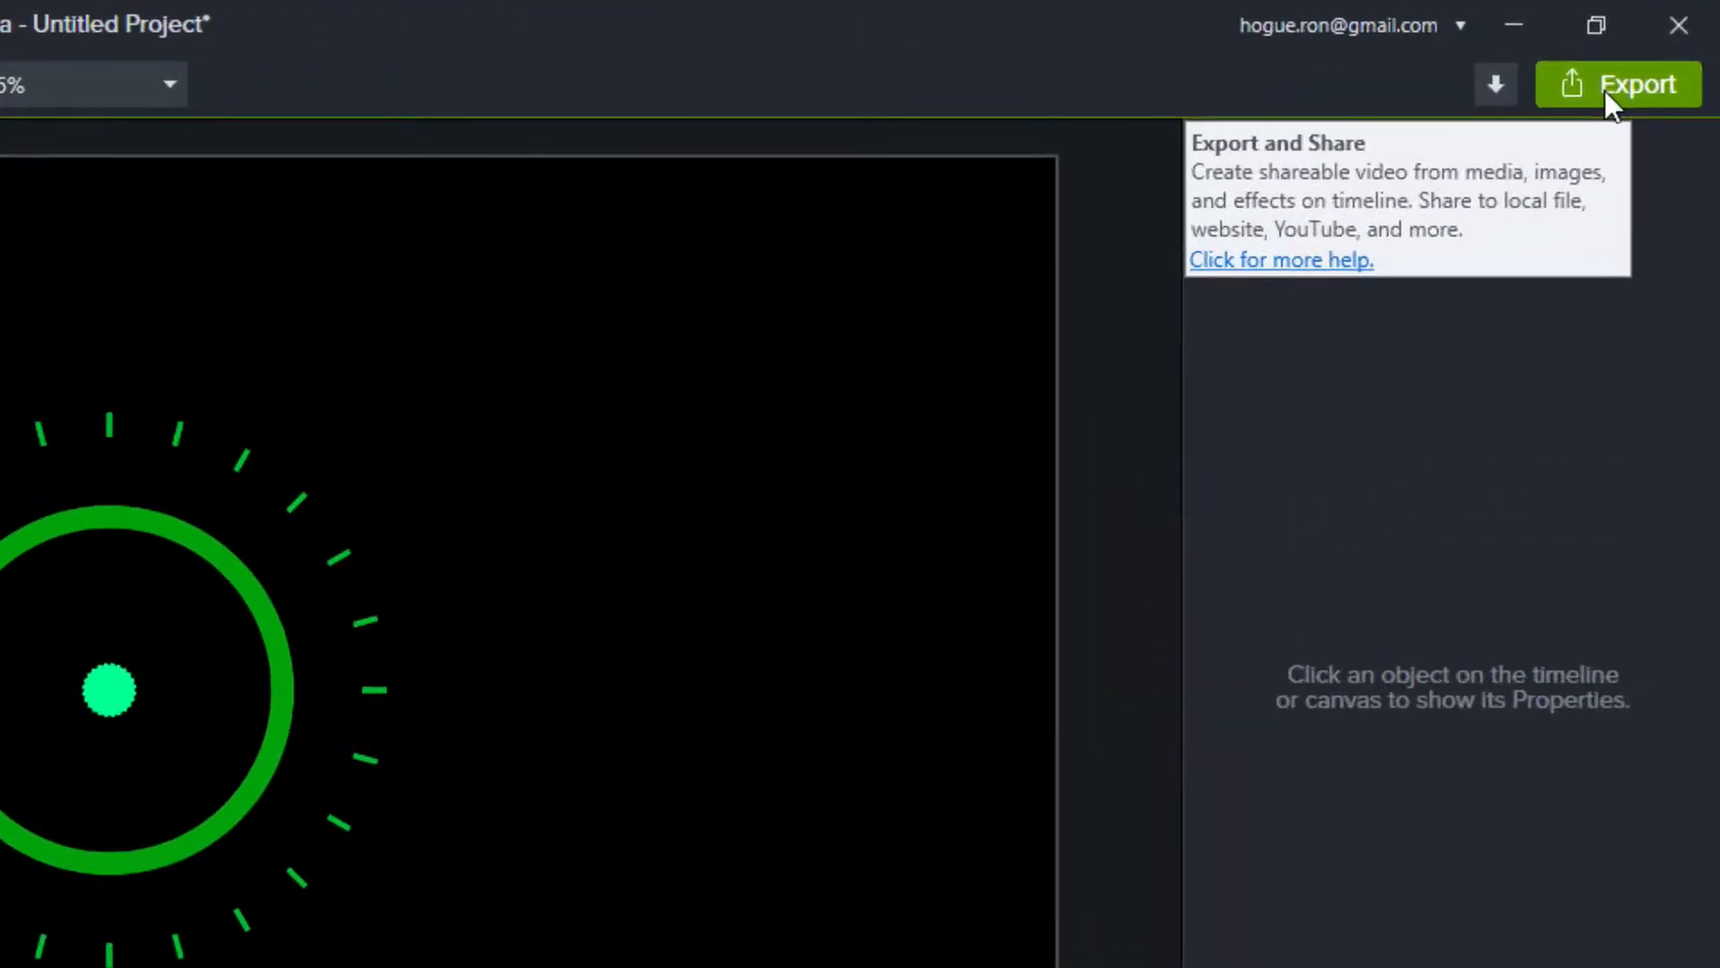
{"action": "left_click", "coordinate": [1663, 46]}
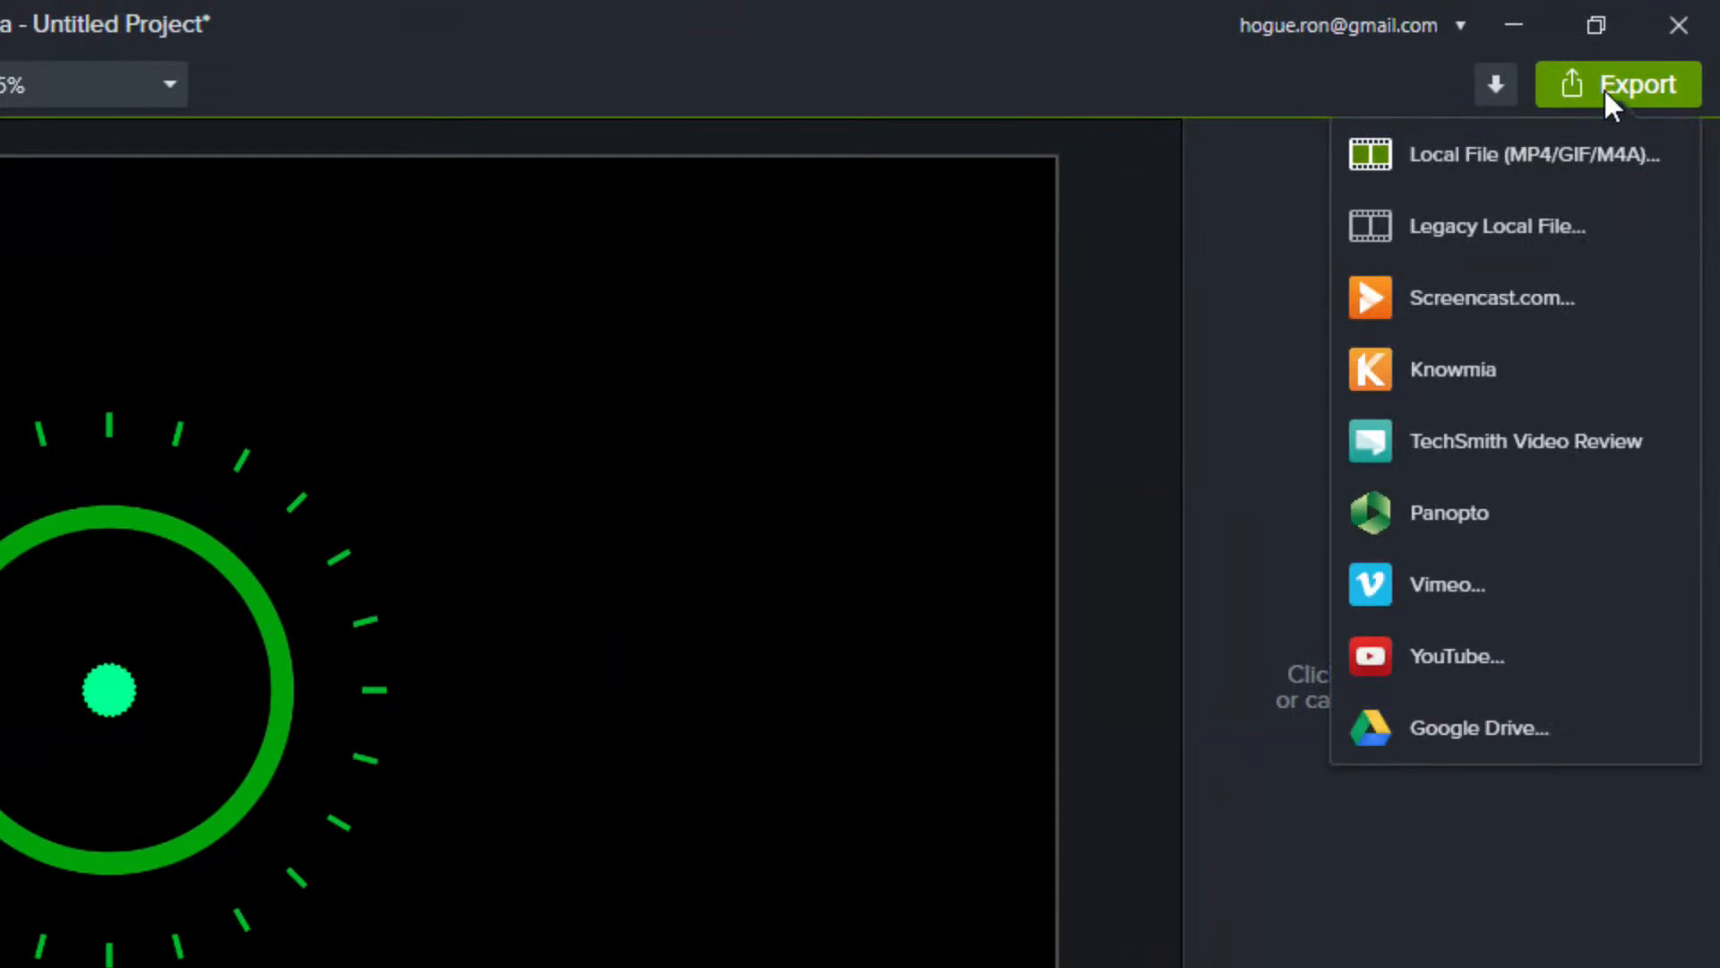
{"action": "left_click", "coordinate": [1582, 168]}
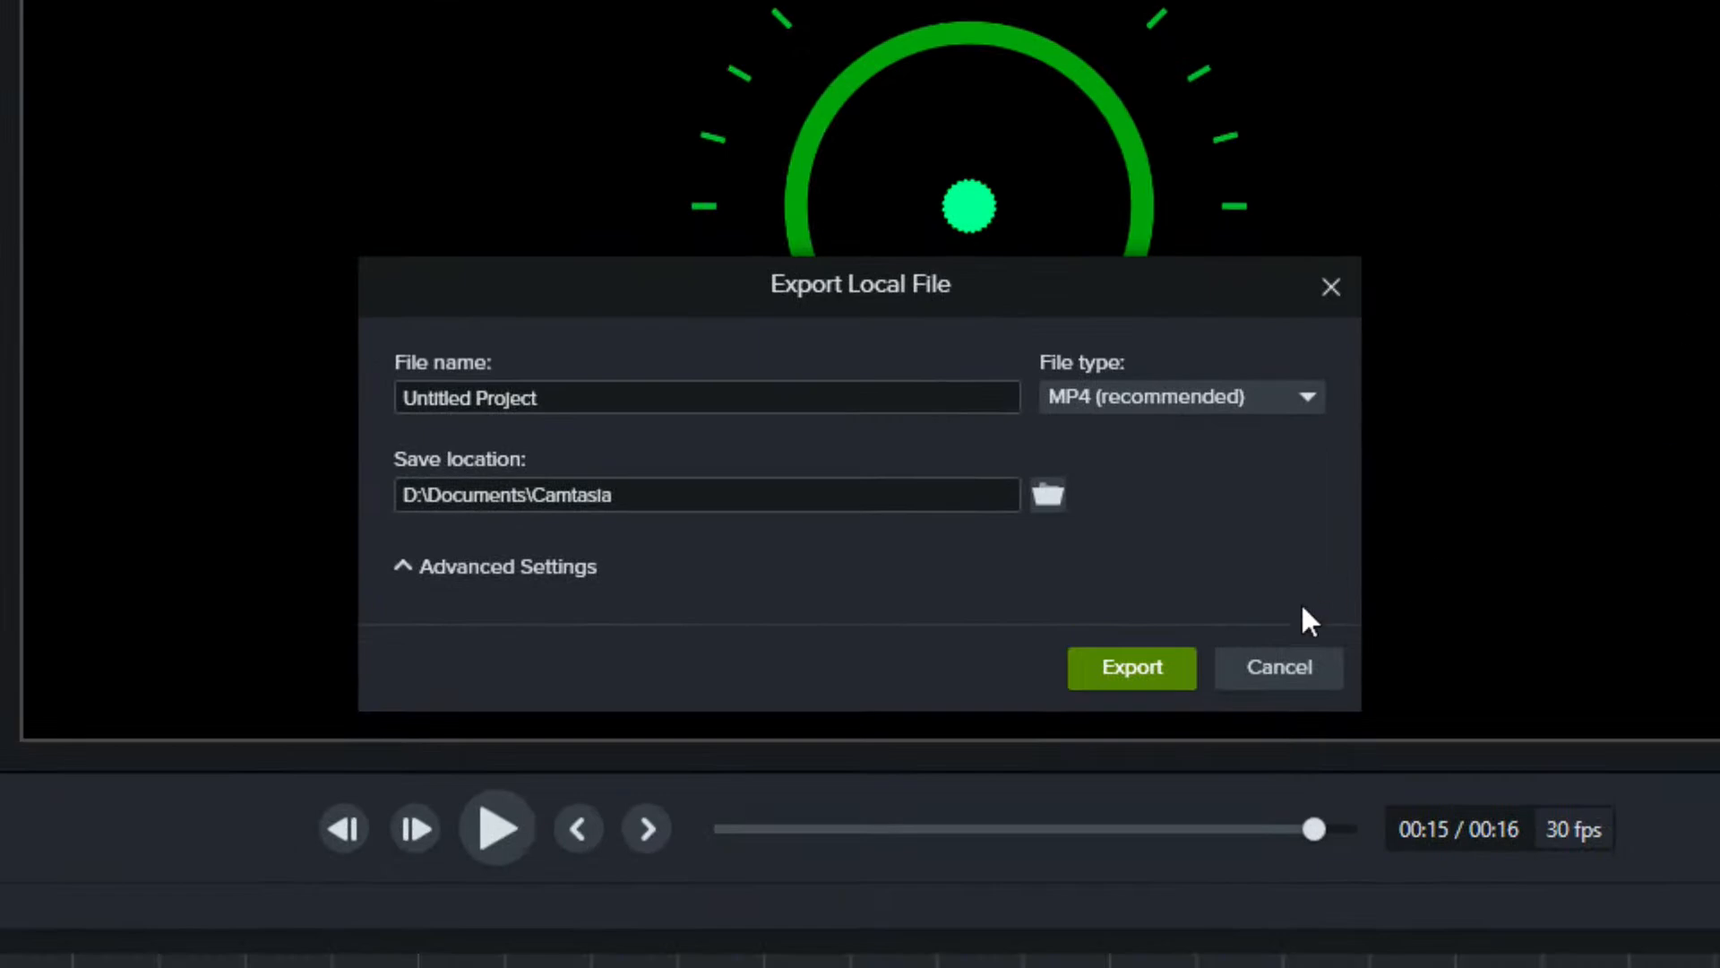
{"action": "left_click", "coordinate": [1313, 670]}
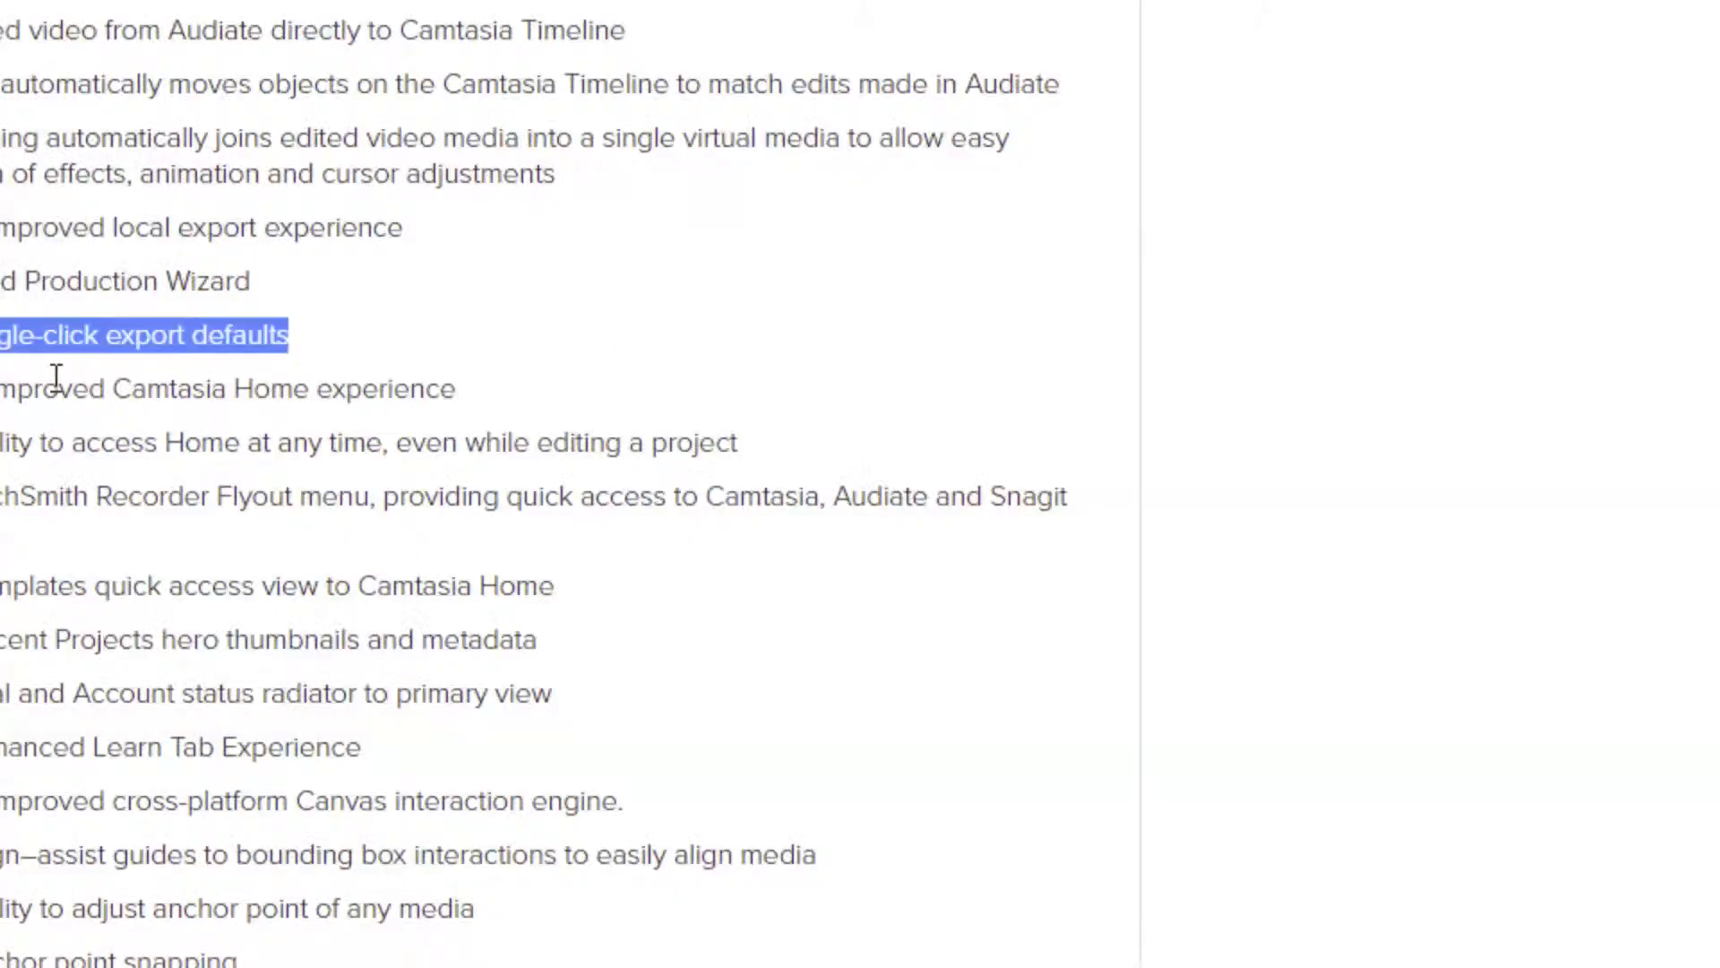
- Highlight the "New and improved Camtasia Home experience" entry in the browser's version history, and bring up the Home screen in Camtasia
{"action": "left_click_drag", "start_coordinate": [0, 388], "coordinate": [568, 401]}
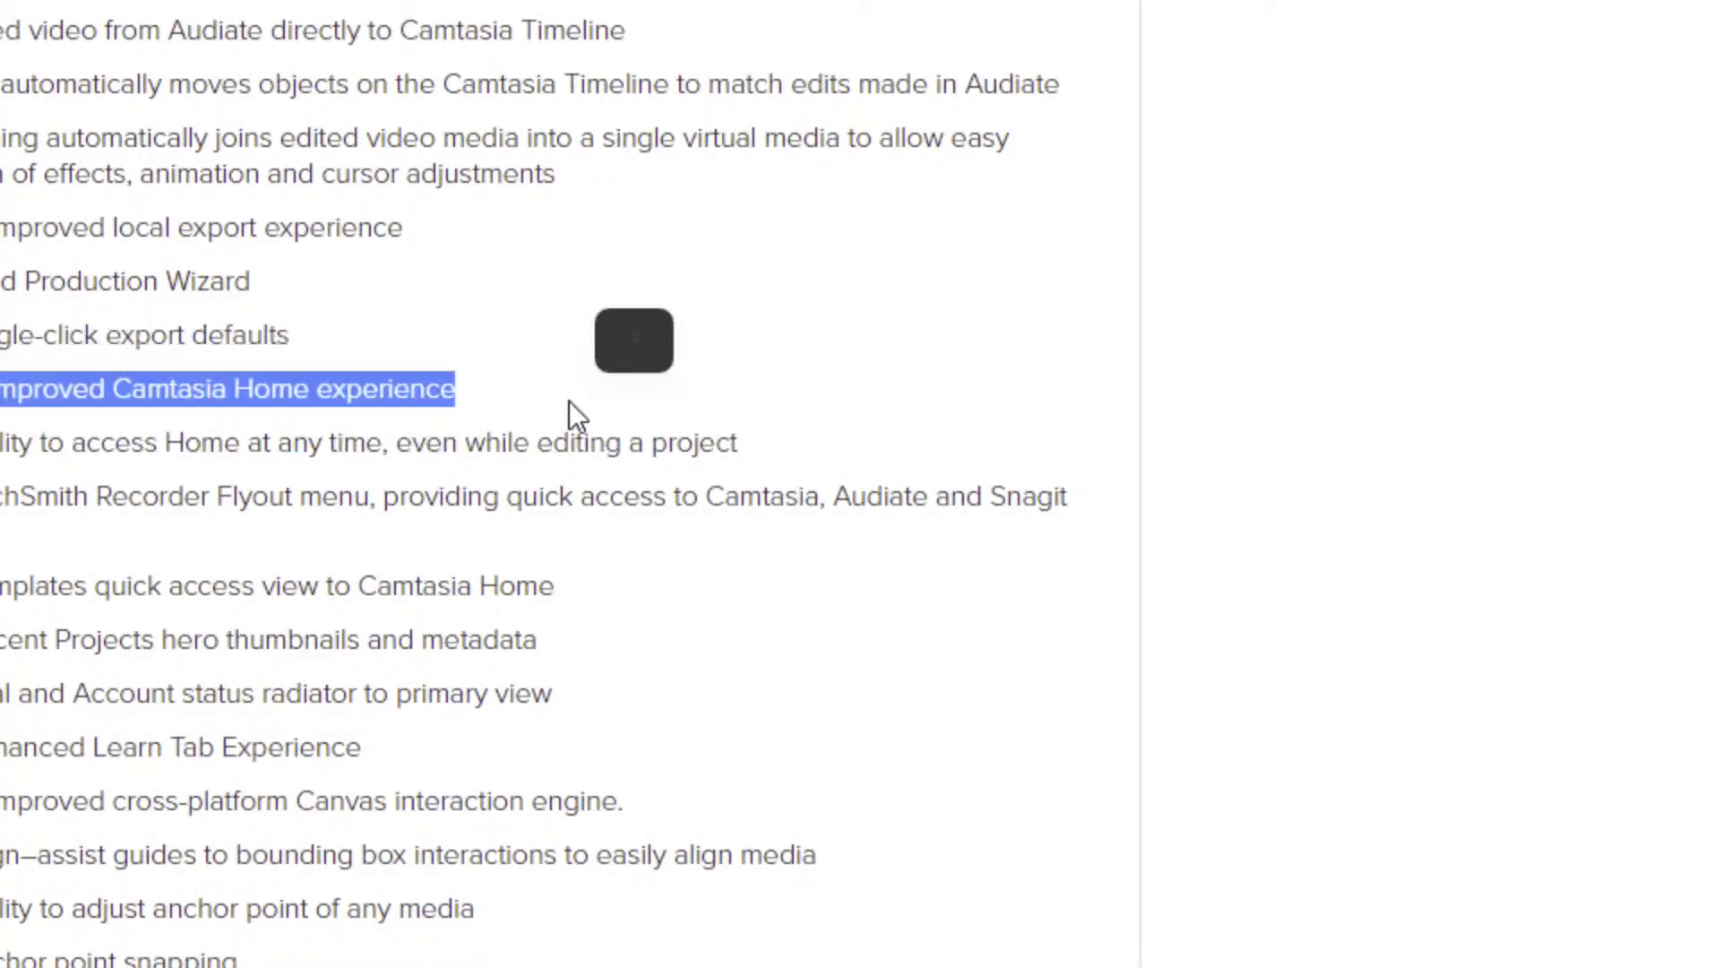
{"action": "left_click", "coordinate": [491, 400]}
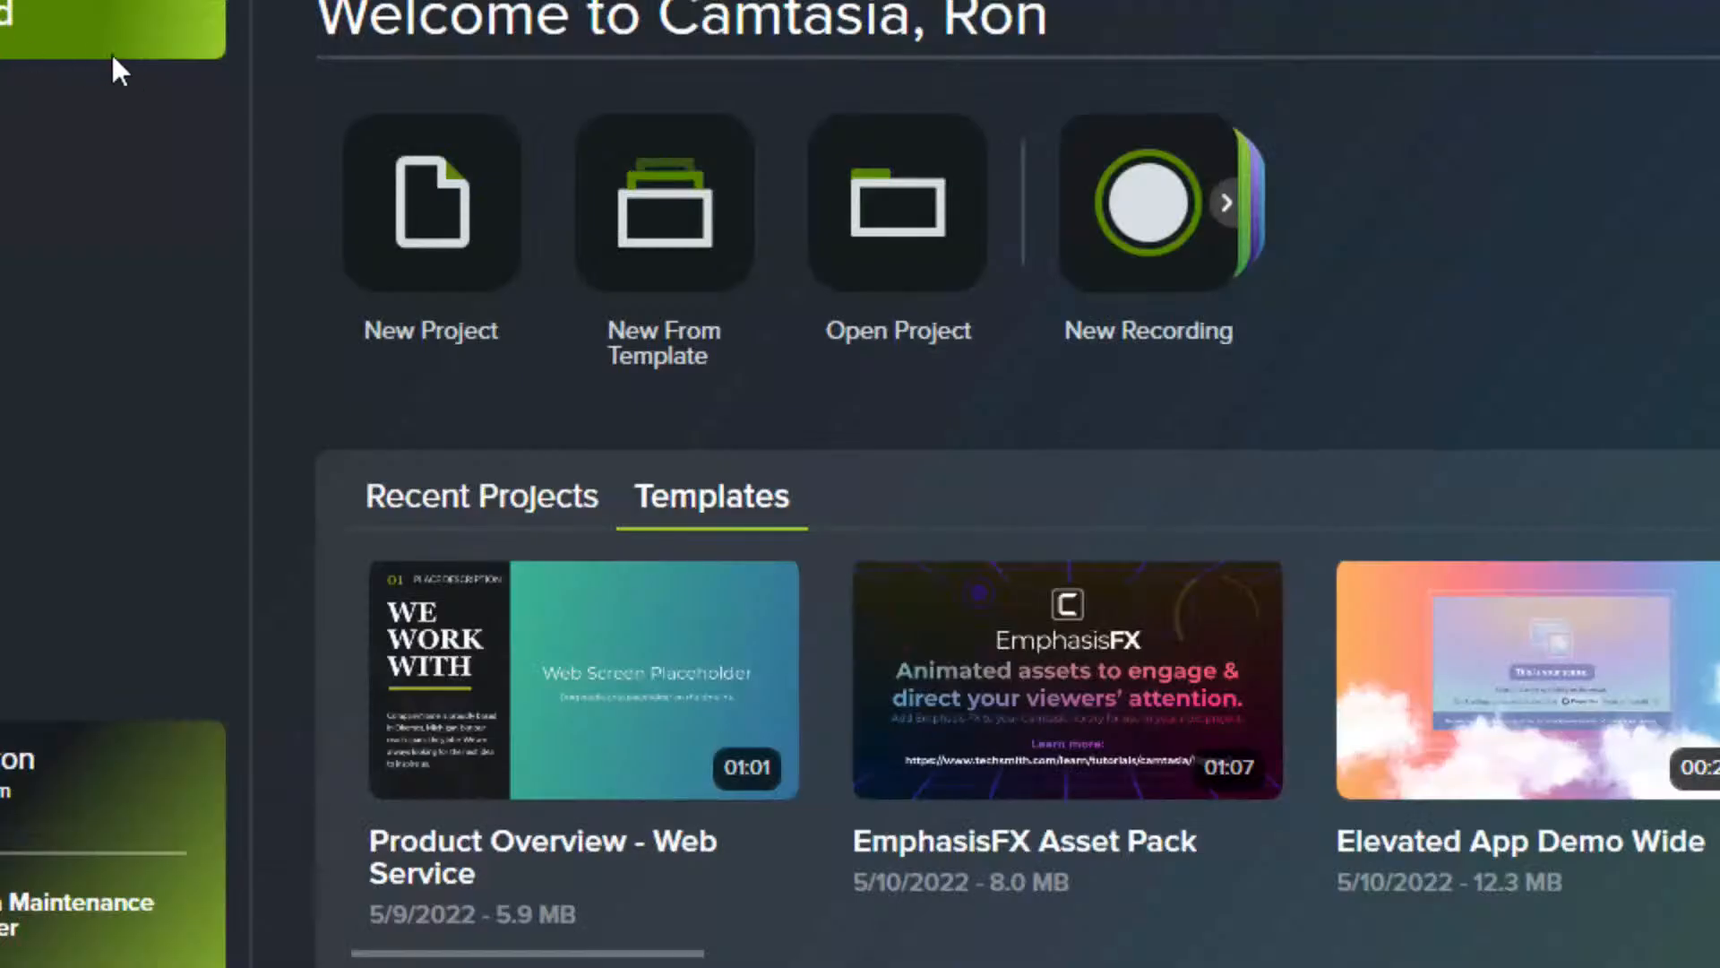
{"action": "left_click", "coordinate": [80, 117]}
{"action": "left_click", "coordinate": [5, 222]}
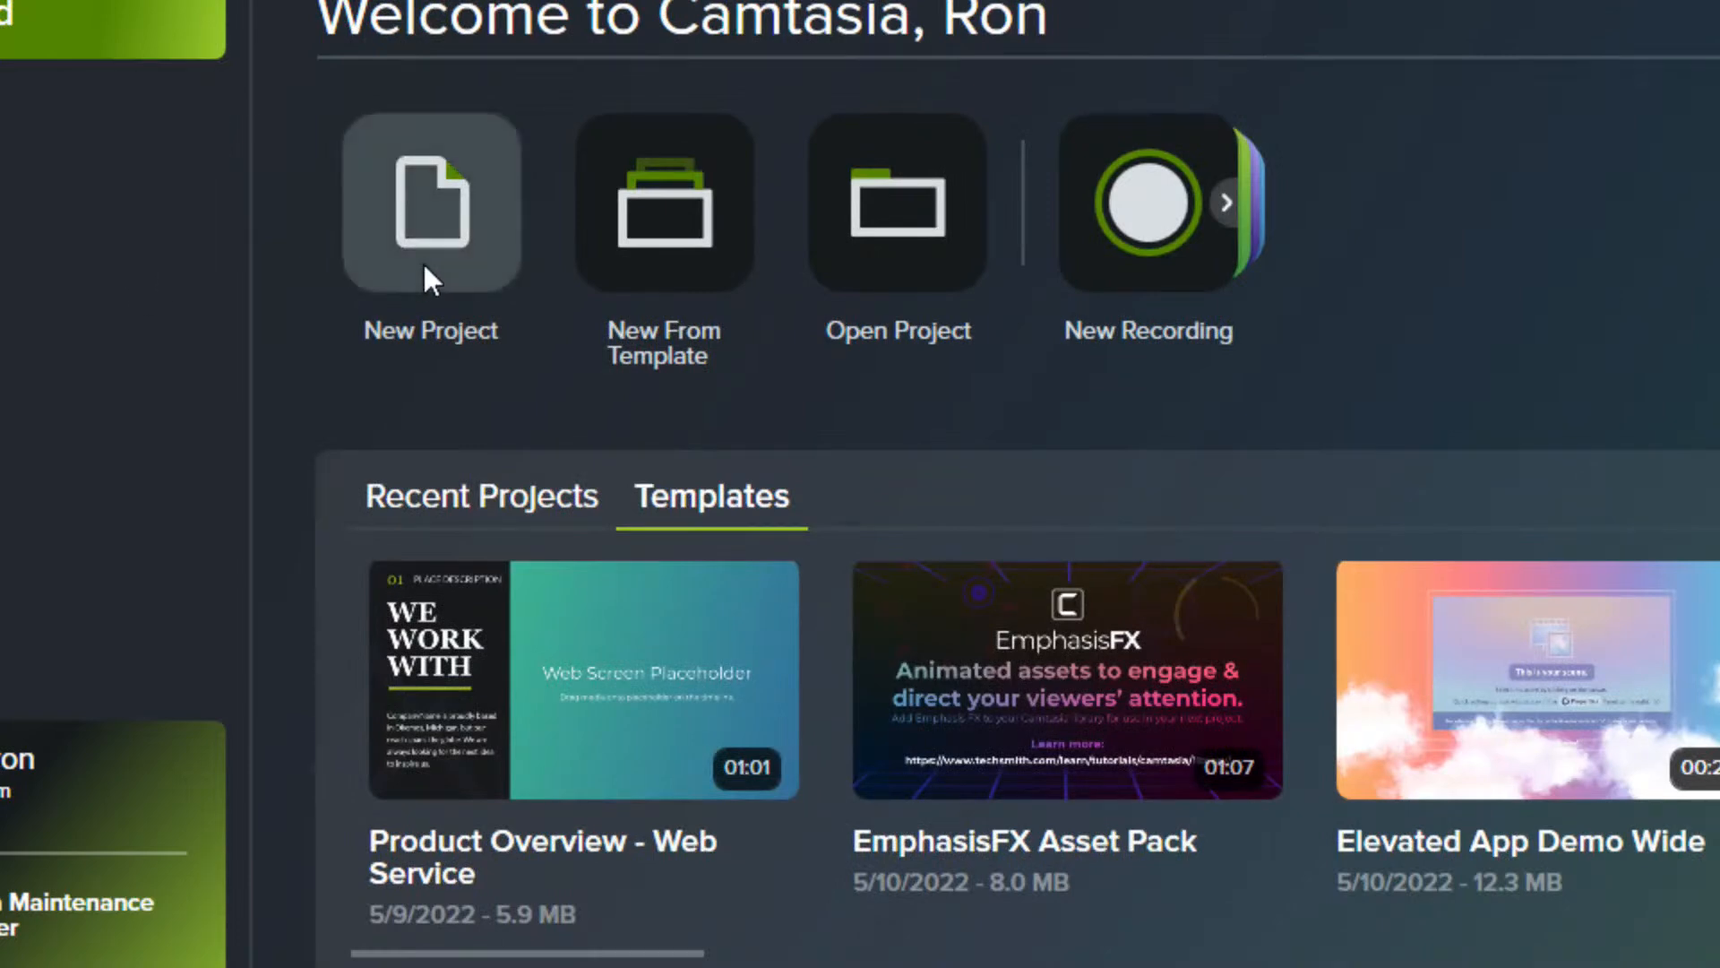
- Check the recent projects on the Home screen and browse through the available templates
{"action": "left_click", "coordinate": [484, 492]}
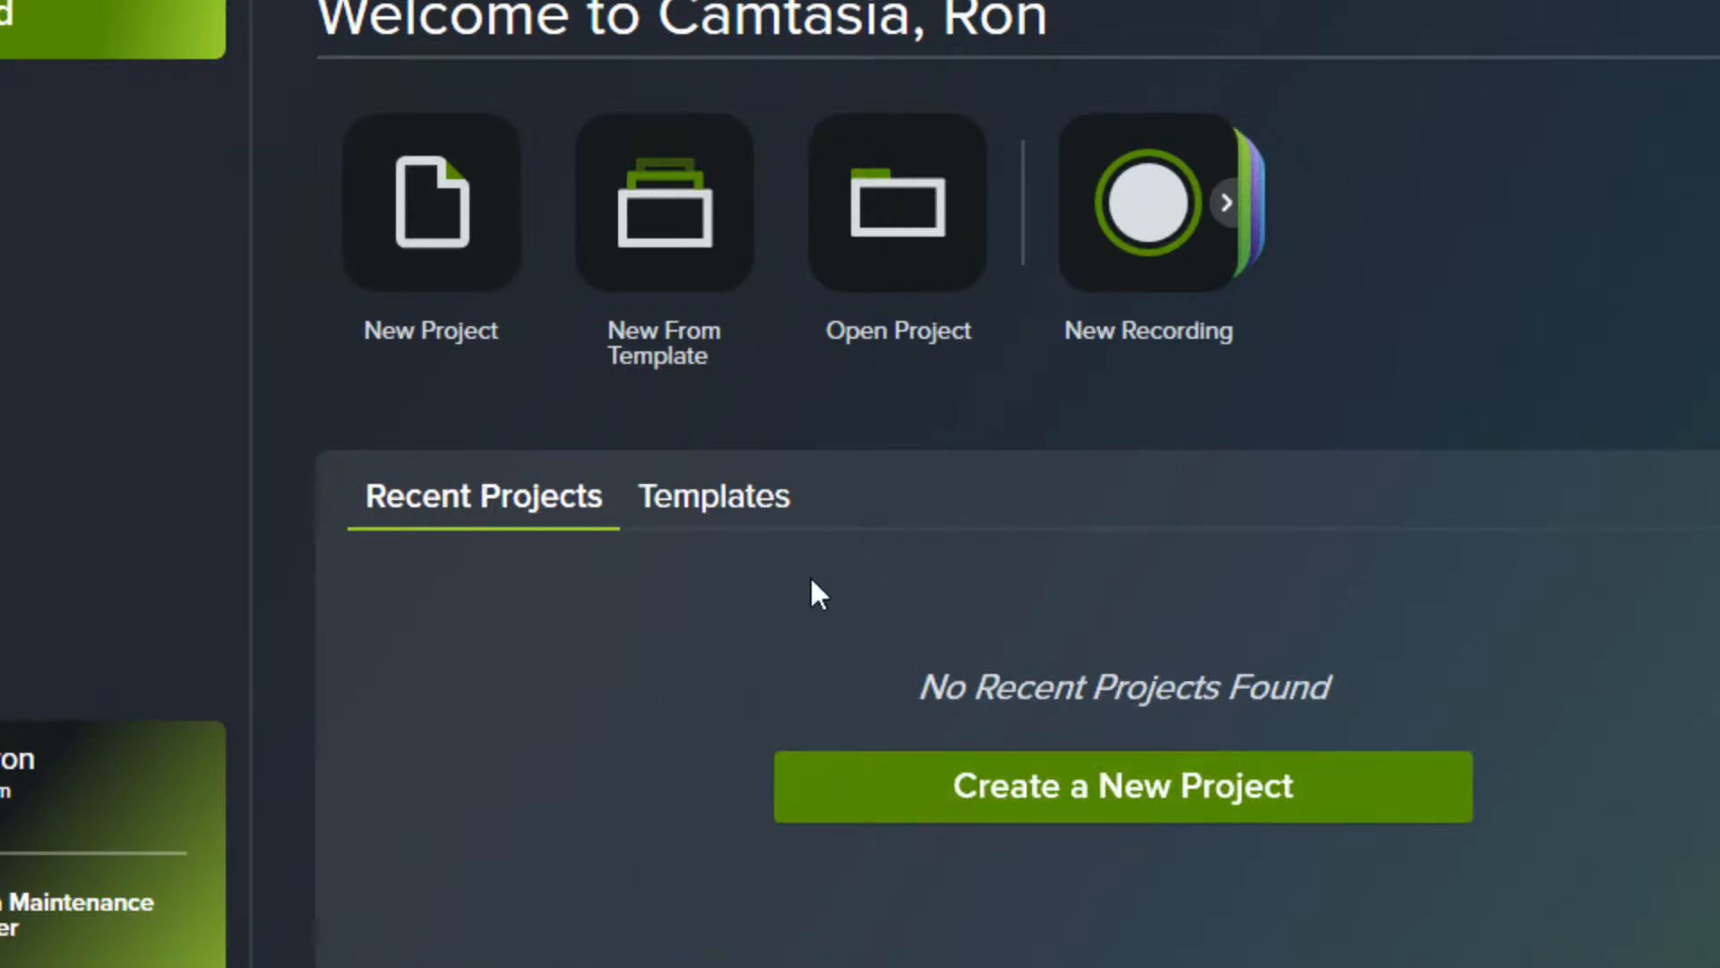
{"action": "left_click", "coordinate": [702, 498]}
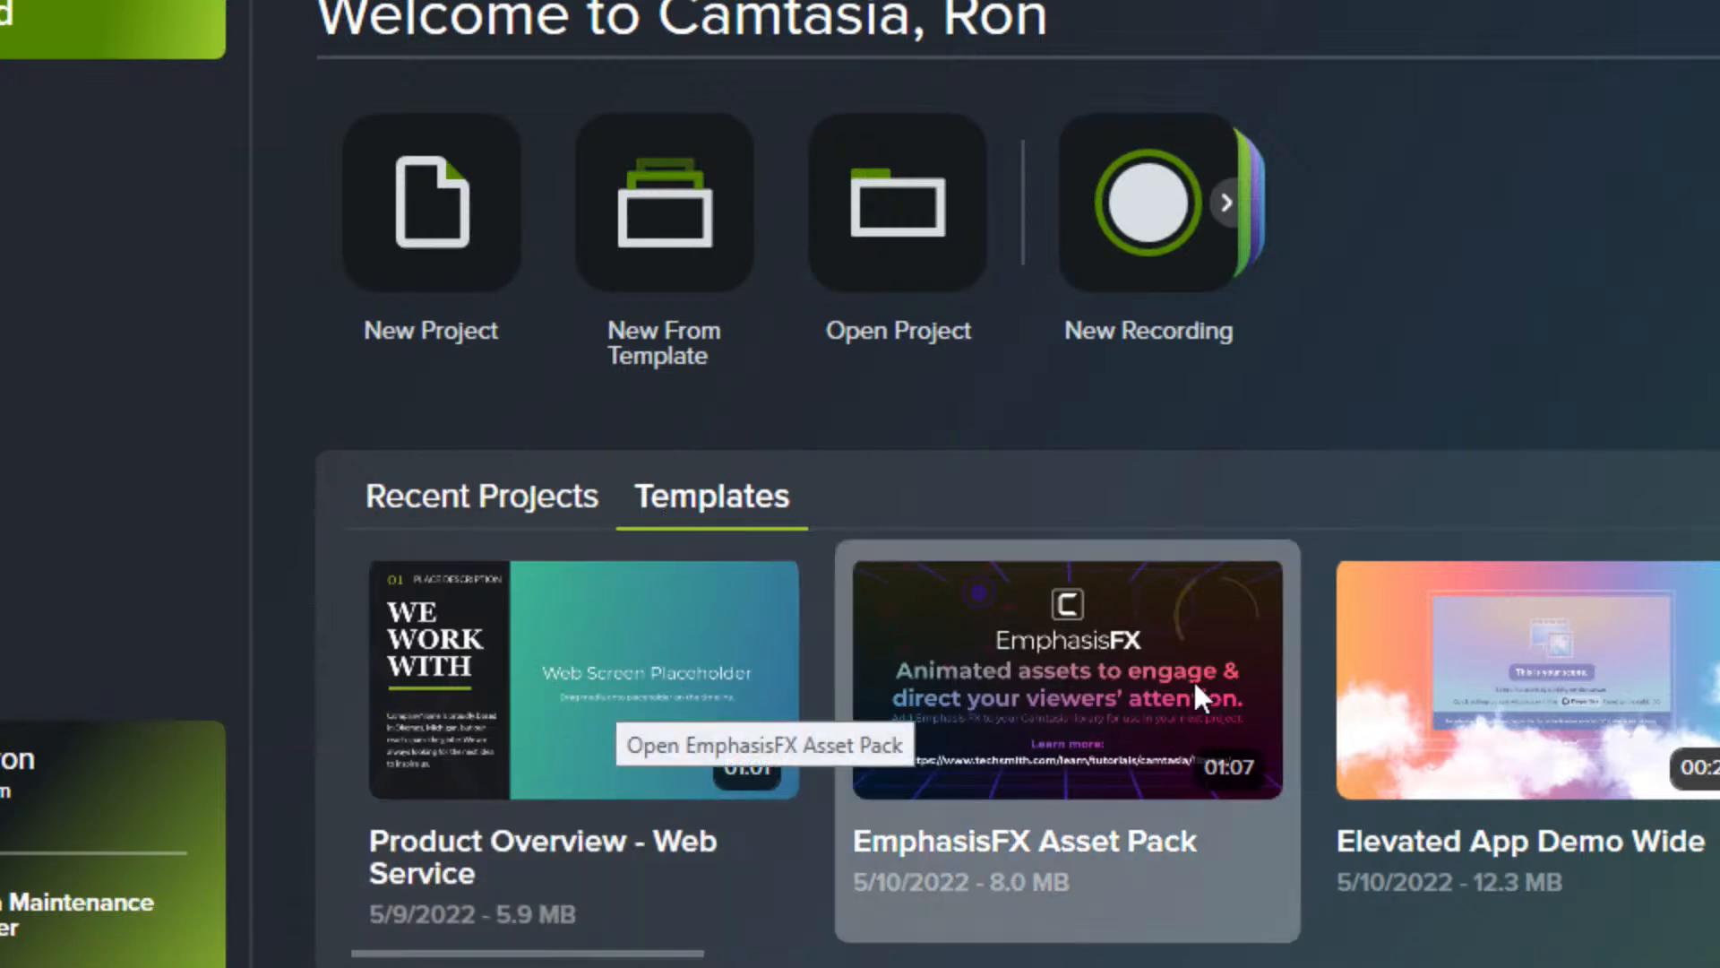
{"action": "left_click_drag", "start_coordinate": [645, 950], "coordinate": [976, 946]}
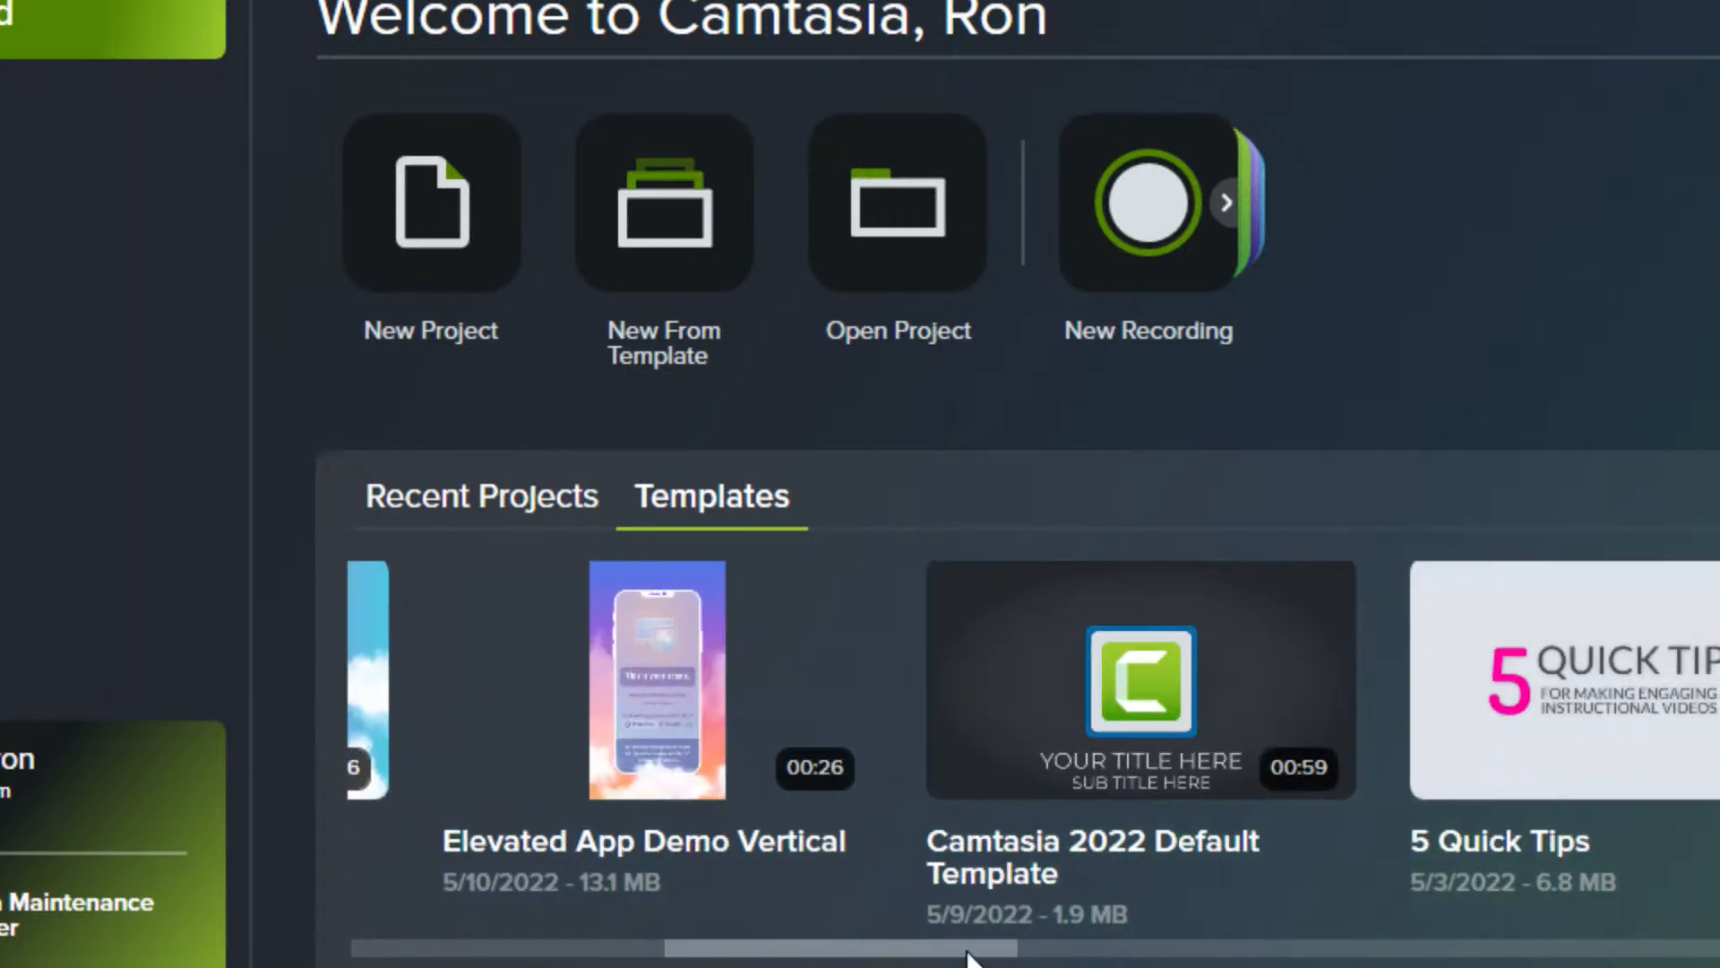
{"action": "left_click_drag", "start_coordinate": [920, 955], "coordinate": [486, 960]}
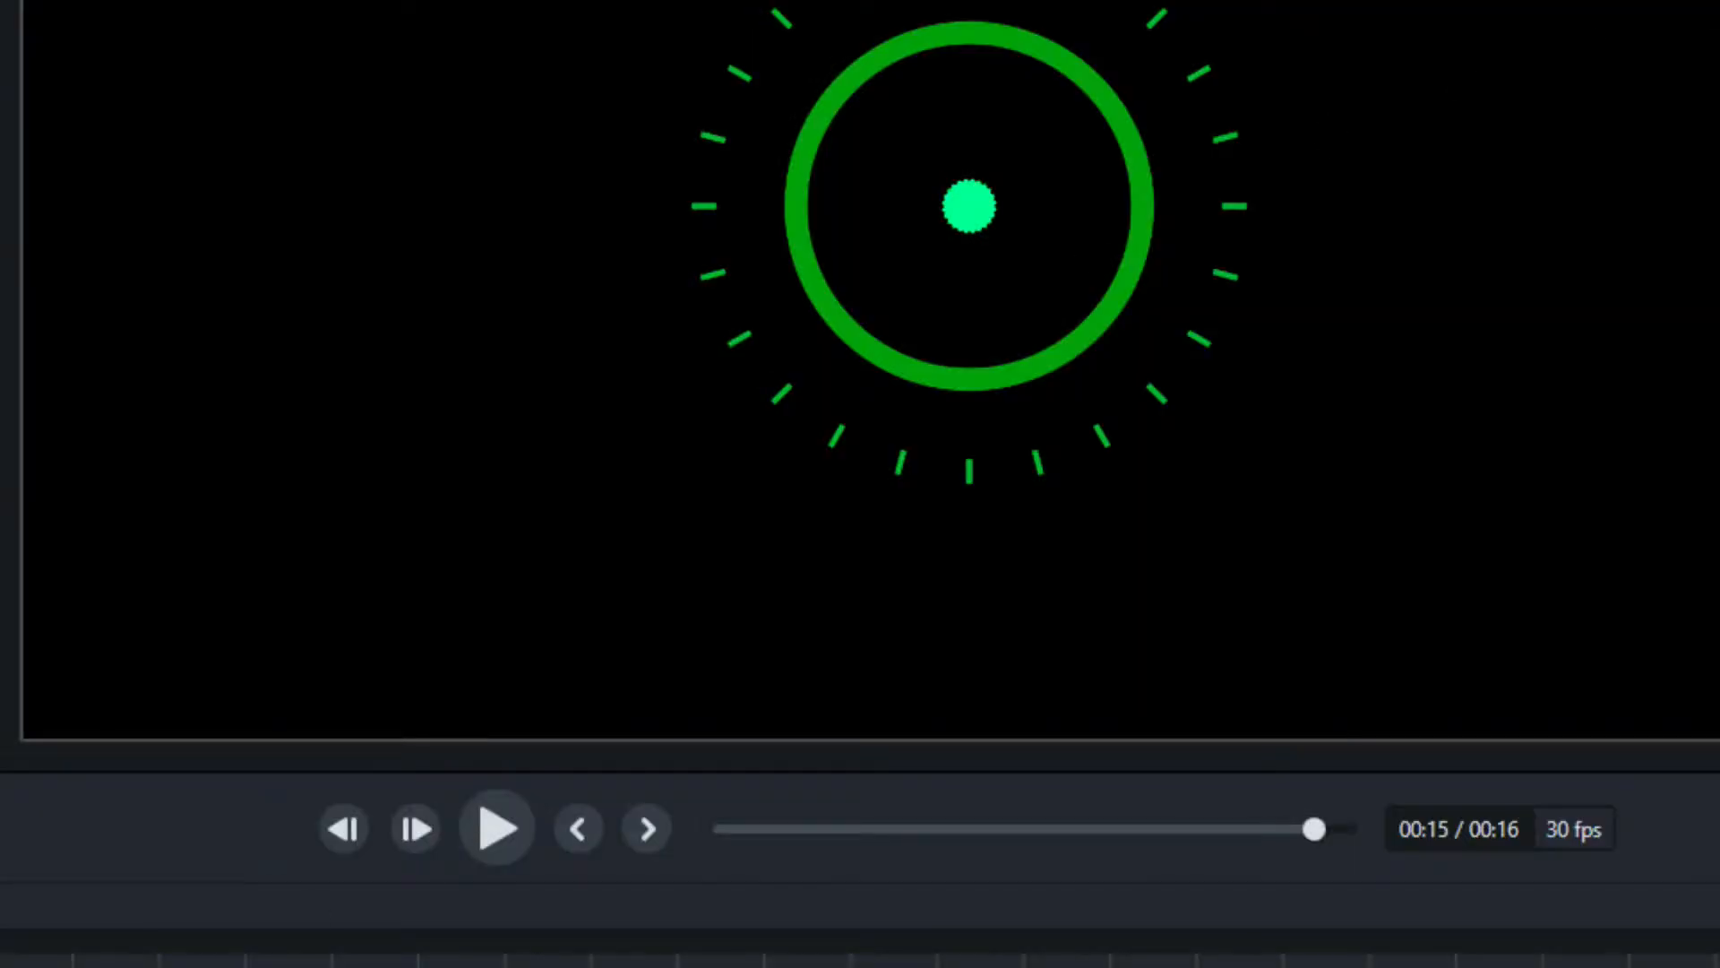
- Save the project as a standalone project named "live stream test" in the projects folder and dismiss the confirmation notice
{"action": "key", "text": "ctrl+s"}
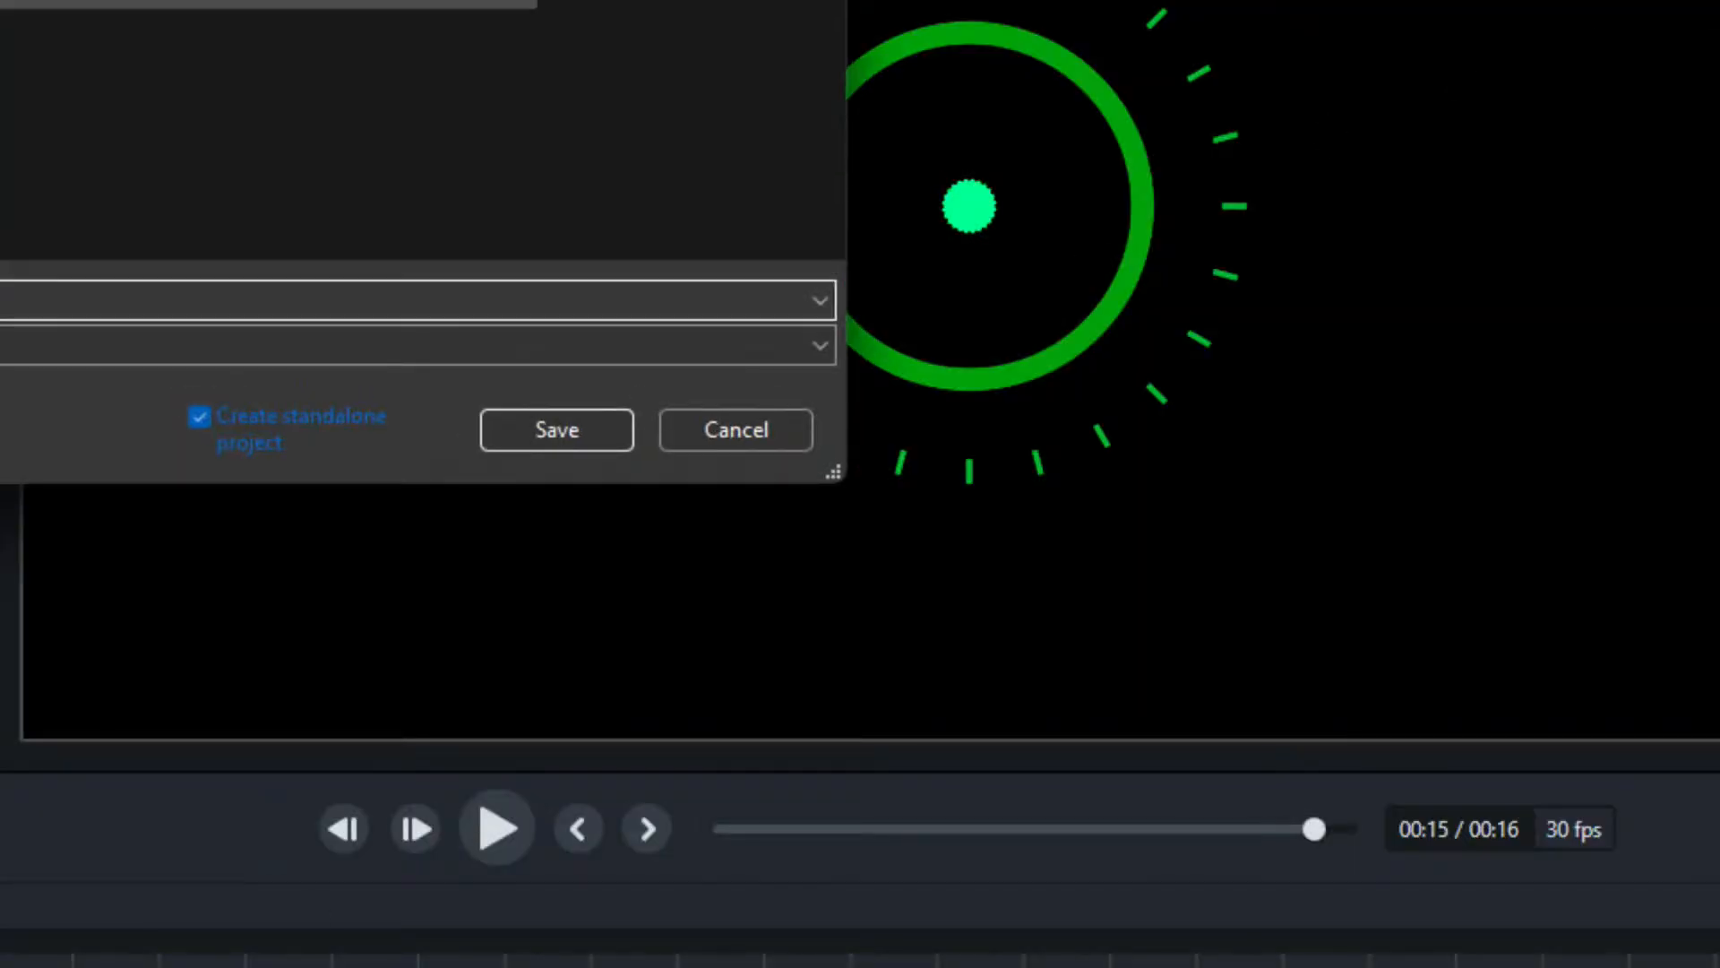
{"action": "left_click", "coordinate": [1, 135]}
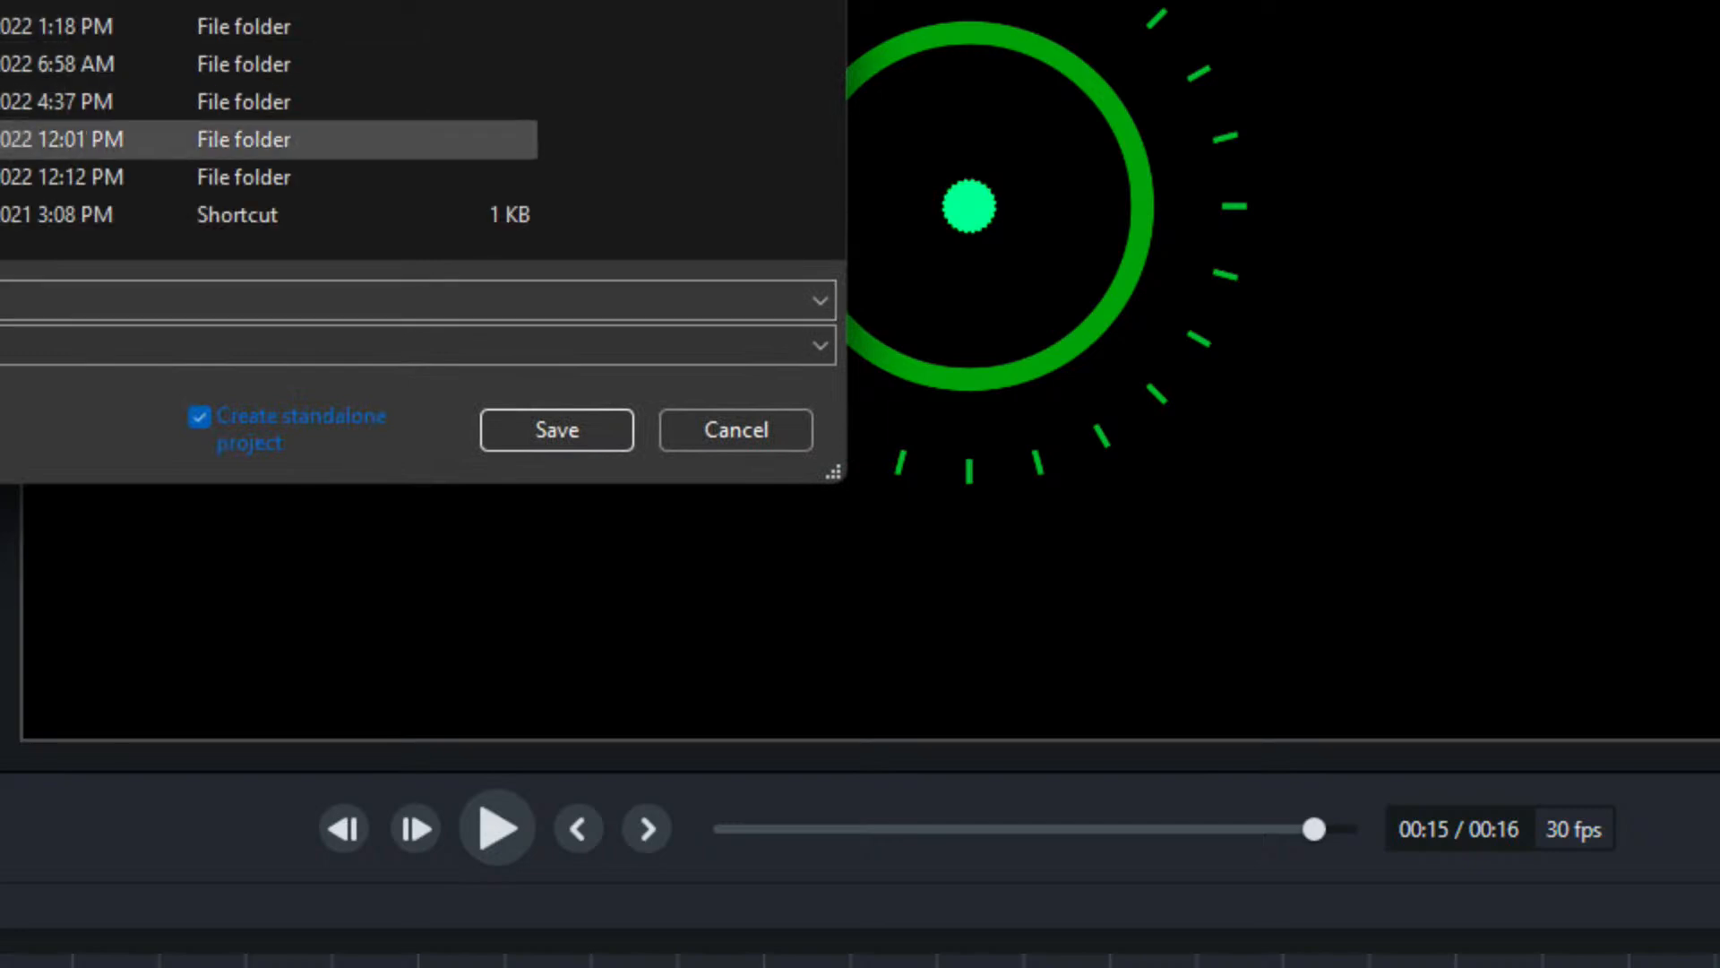
{"action": "double_click", "coordinate": [3, 101]}
{"action": "double_click", "coordinate": [1, 4]}
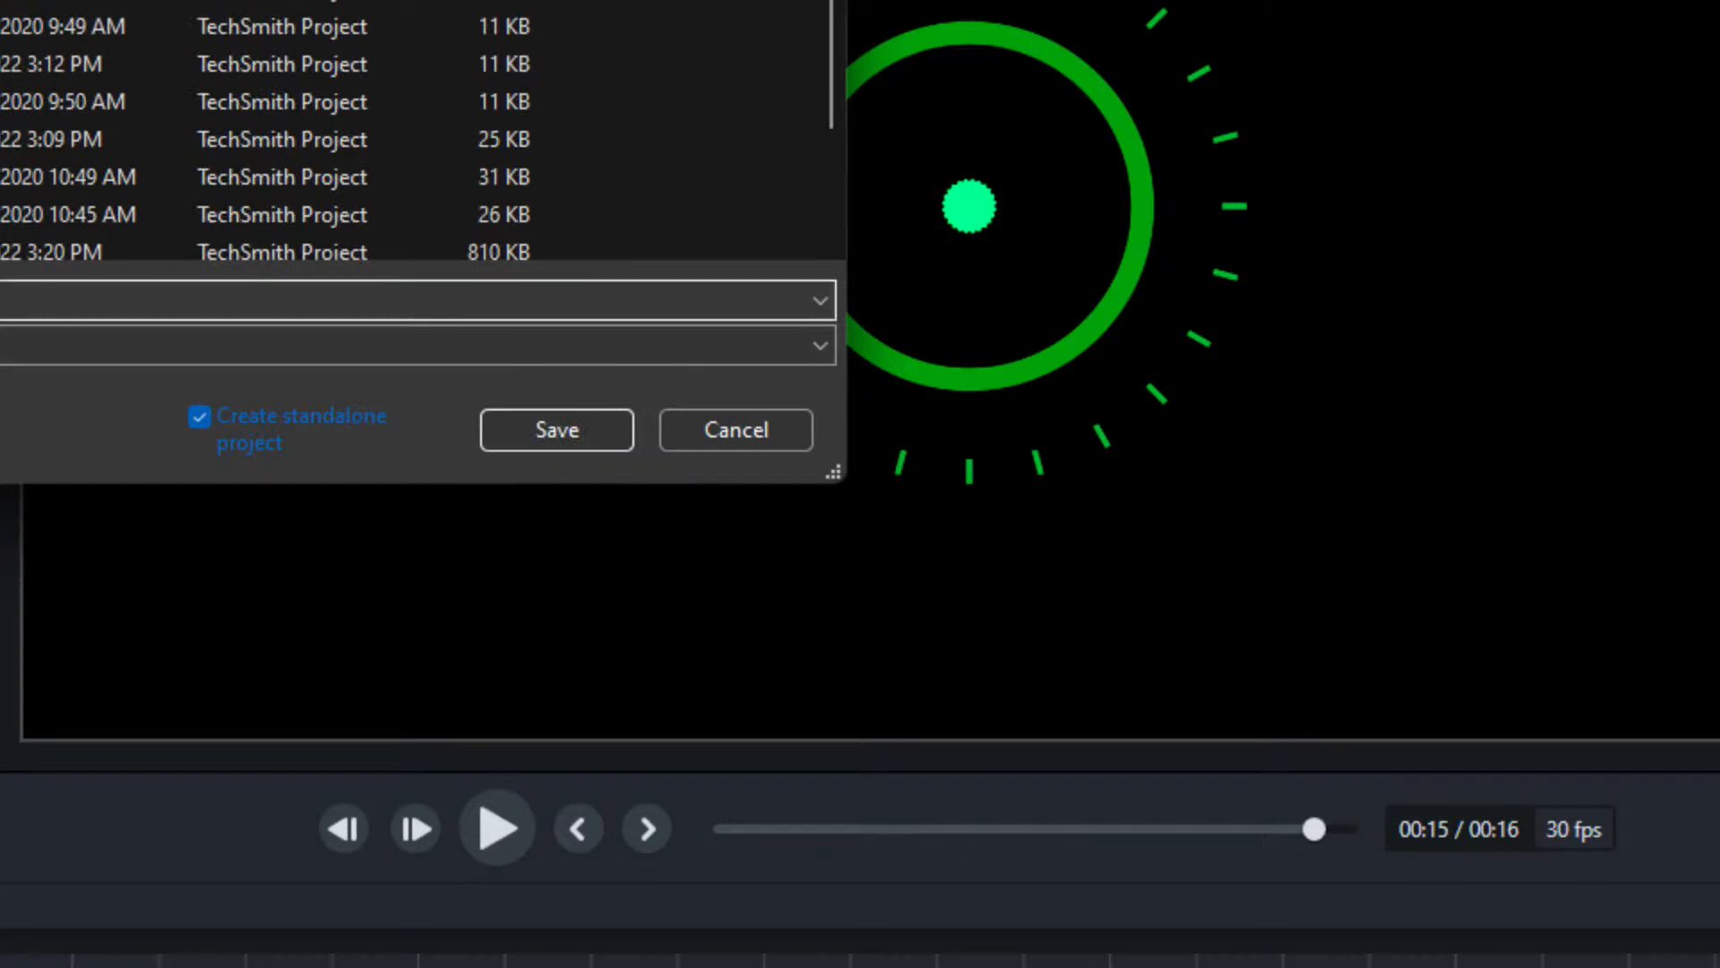
{"action": "key", "text": "Return"}
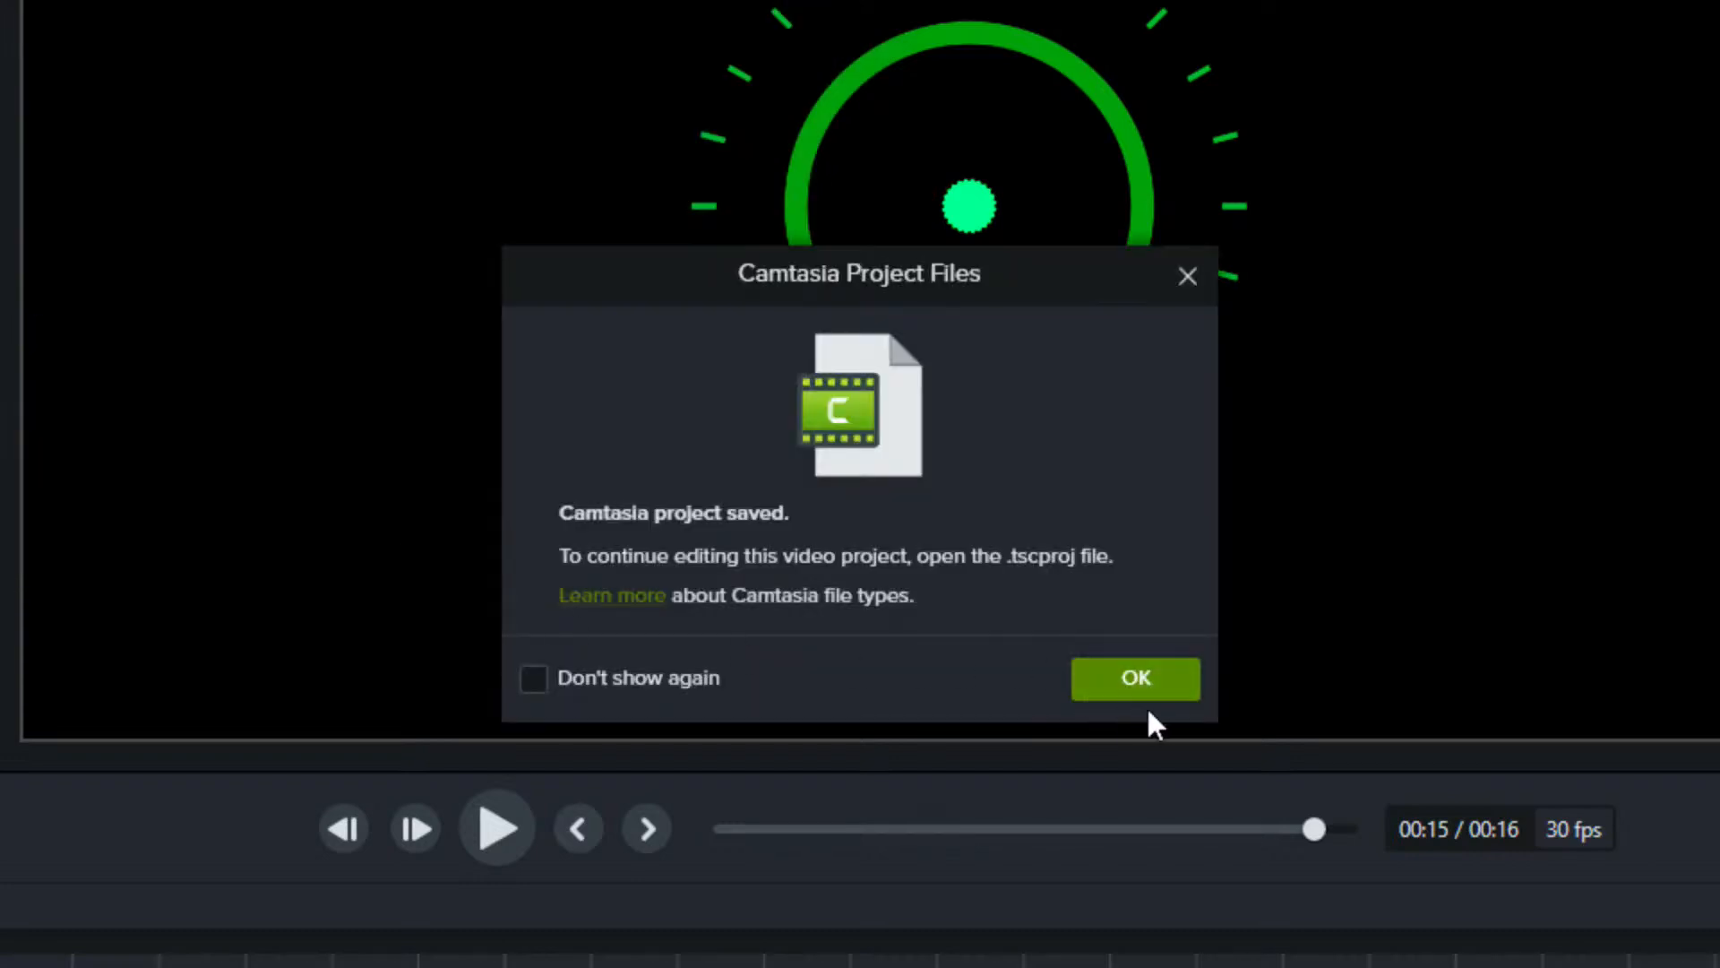
{"action": "left_click", "coordinate": [1143, 684]}
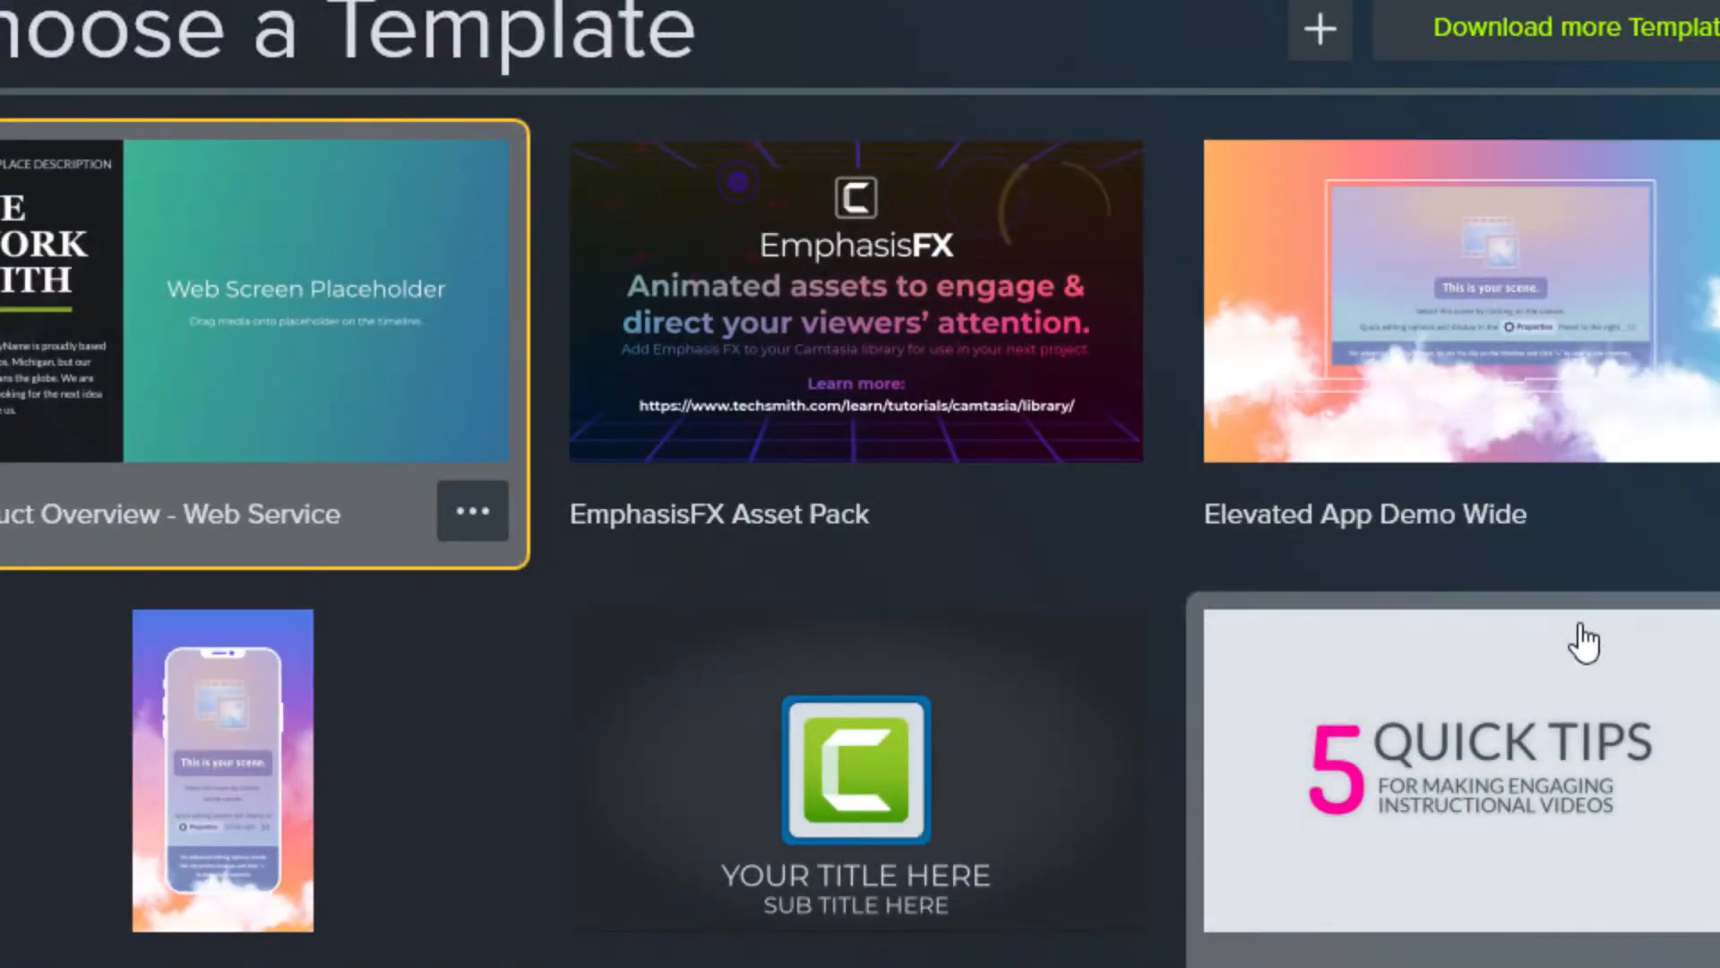
- Browse the installed templates, open the web page for downloading more, and look through its Customizable Templates, checking the Video Typography - Motion Infographic preview
{"action": "scroll", "coordinate": [1584, 642], "scroll_direction": "down", "scroll_amount": 10}
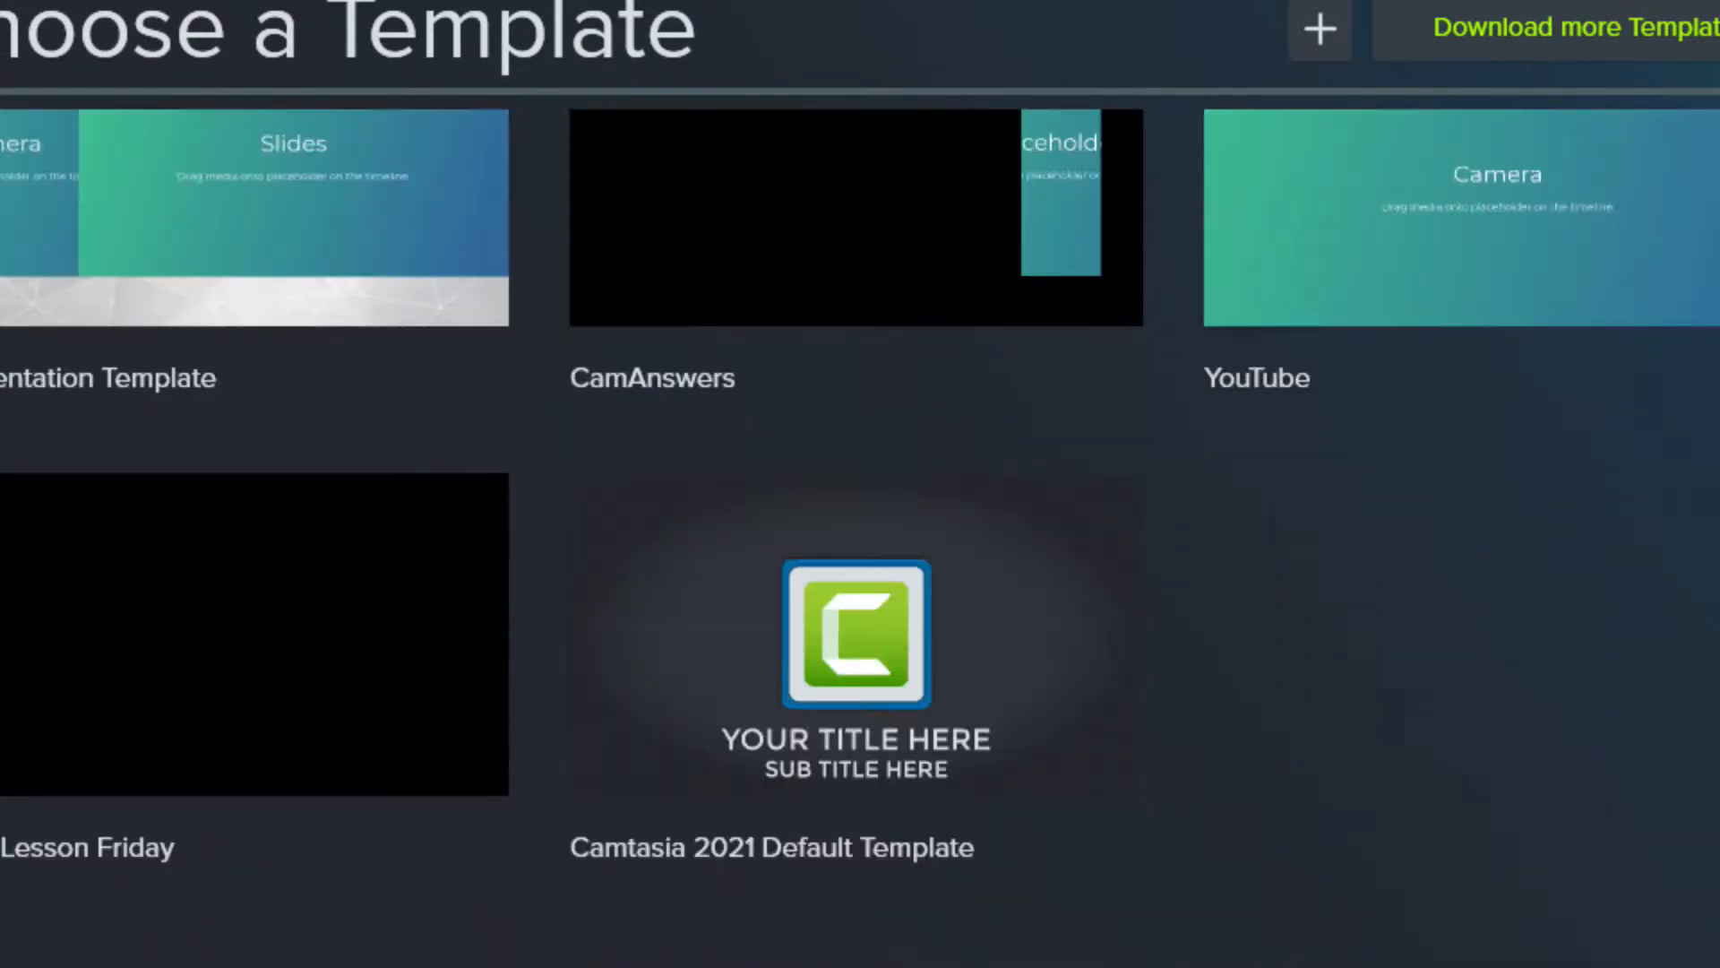
{"action": "scroll", "coordinate": [860, 516], "scroll_direction": "up", "scroll_amount": 8}
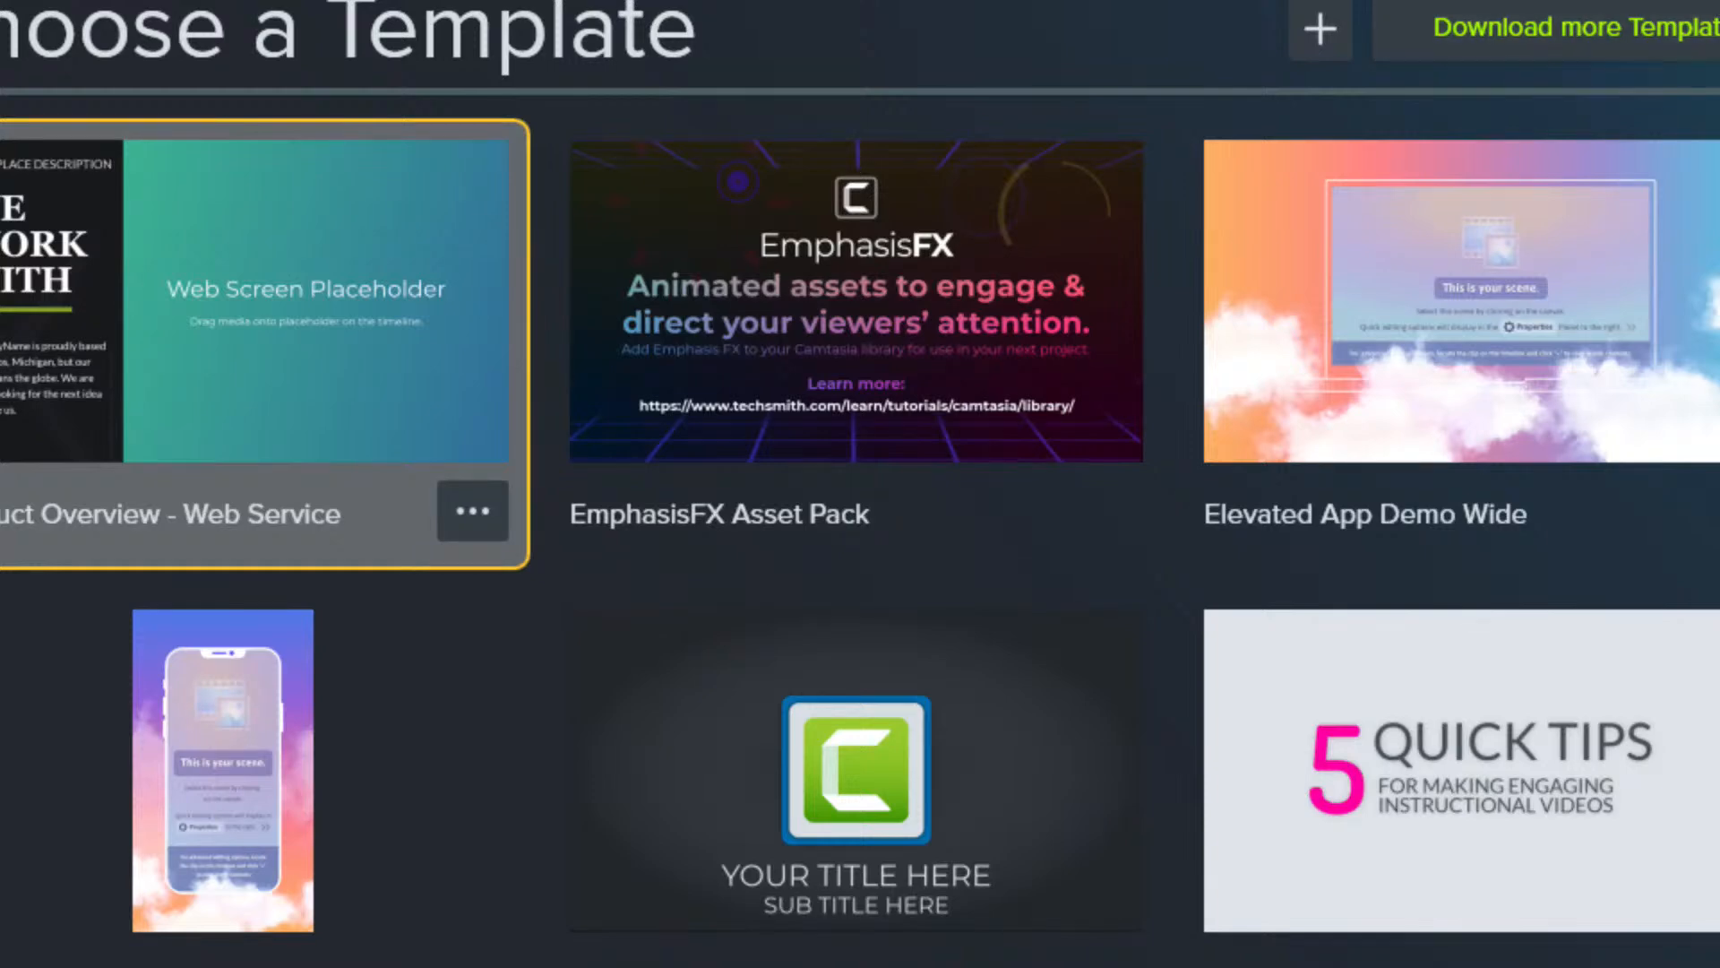
{"action": "left_click", "coordinate": [1589, 36]}
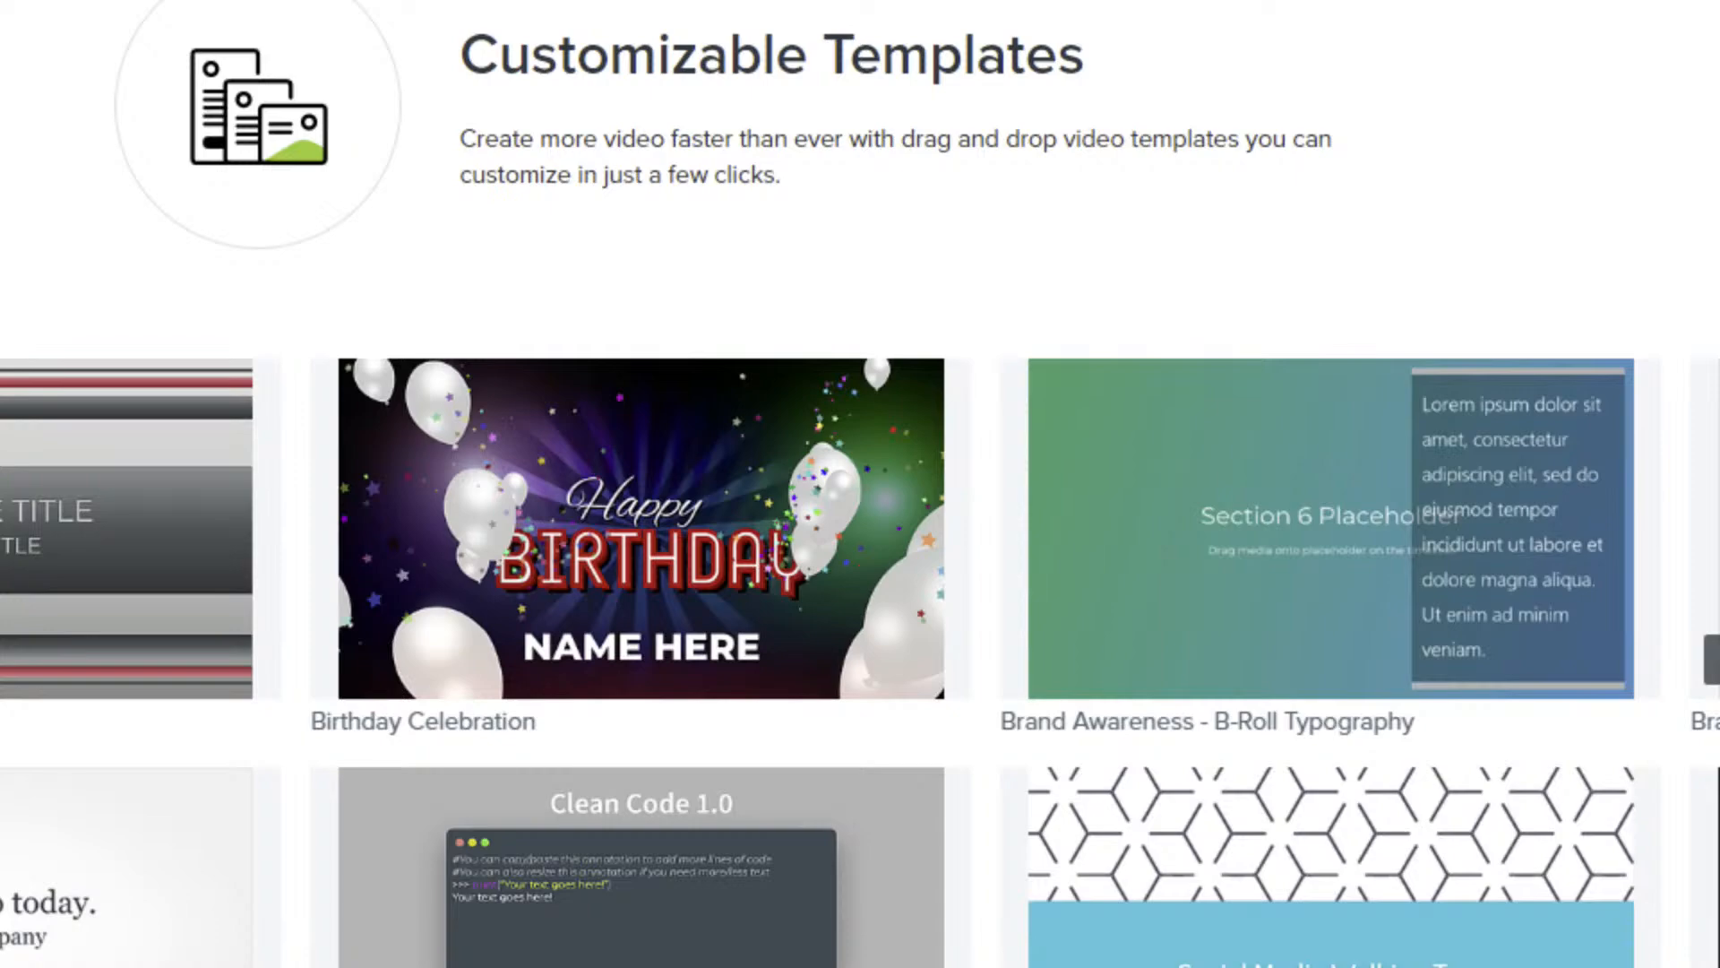
{"action": "scroll", "coordinate": [1089, 300], "scroll_direction": "down", "scroll_amount": 9}
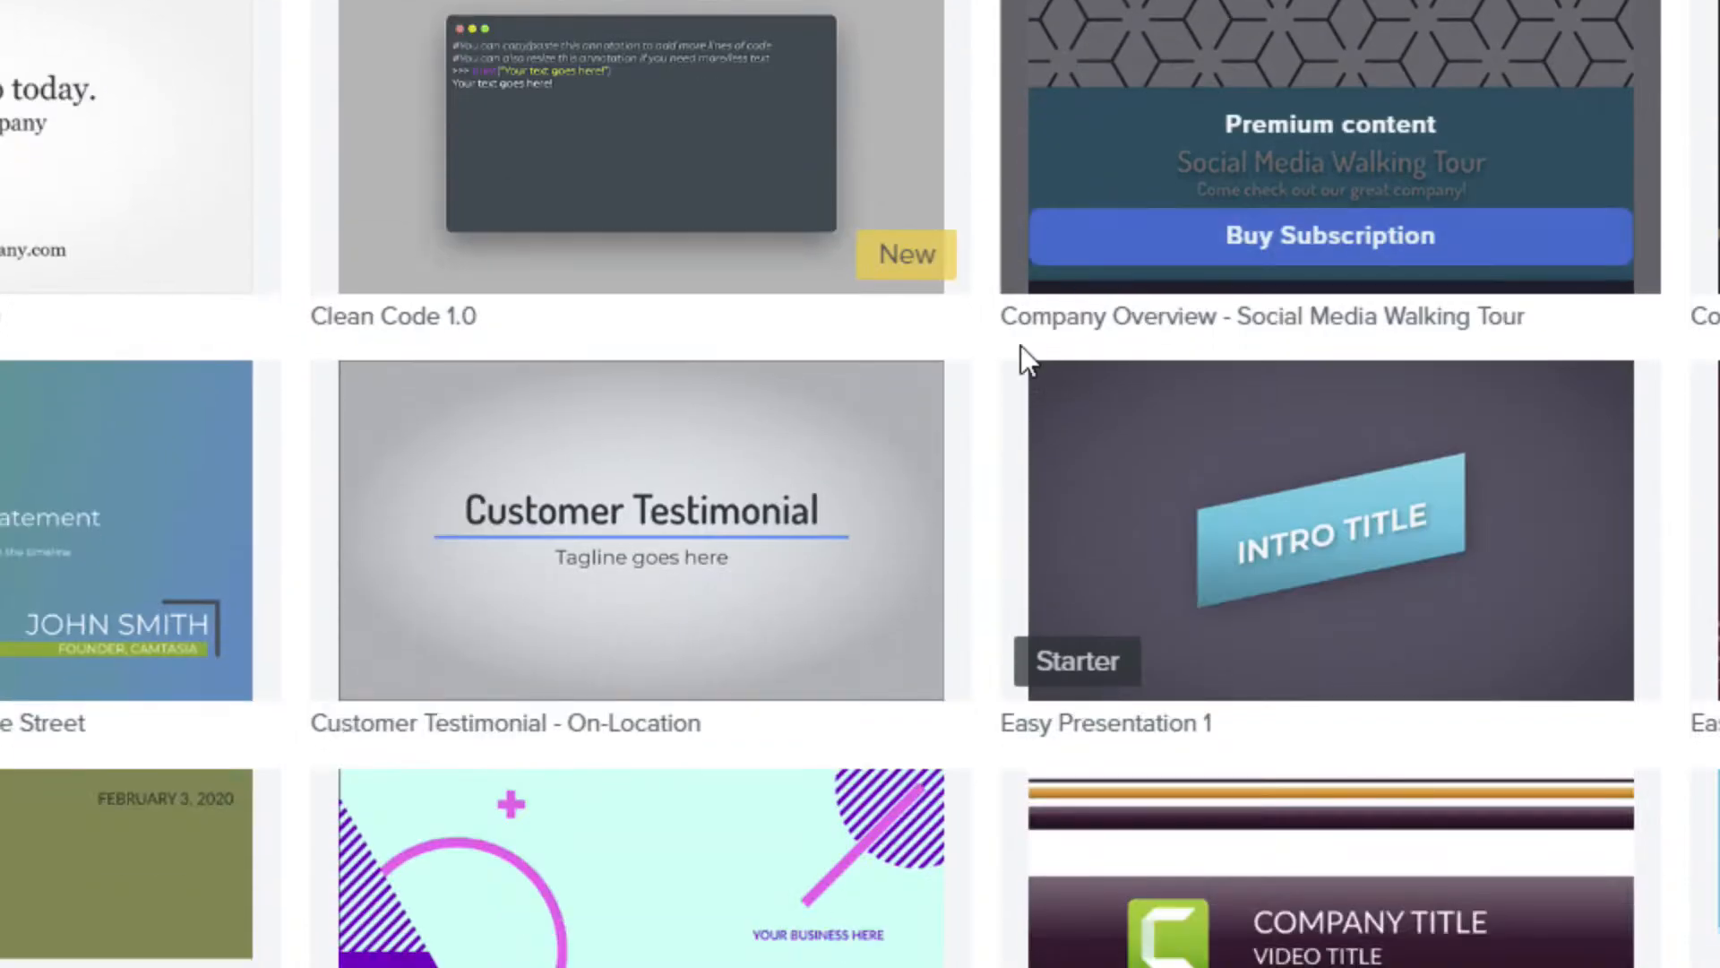
{"action": "scroll", "coordinate": [940, 548], "scroll_direction": "down", "scroll_amount": 20}
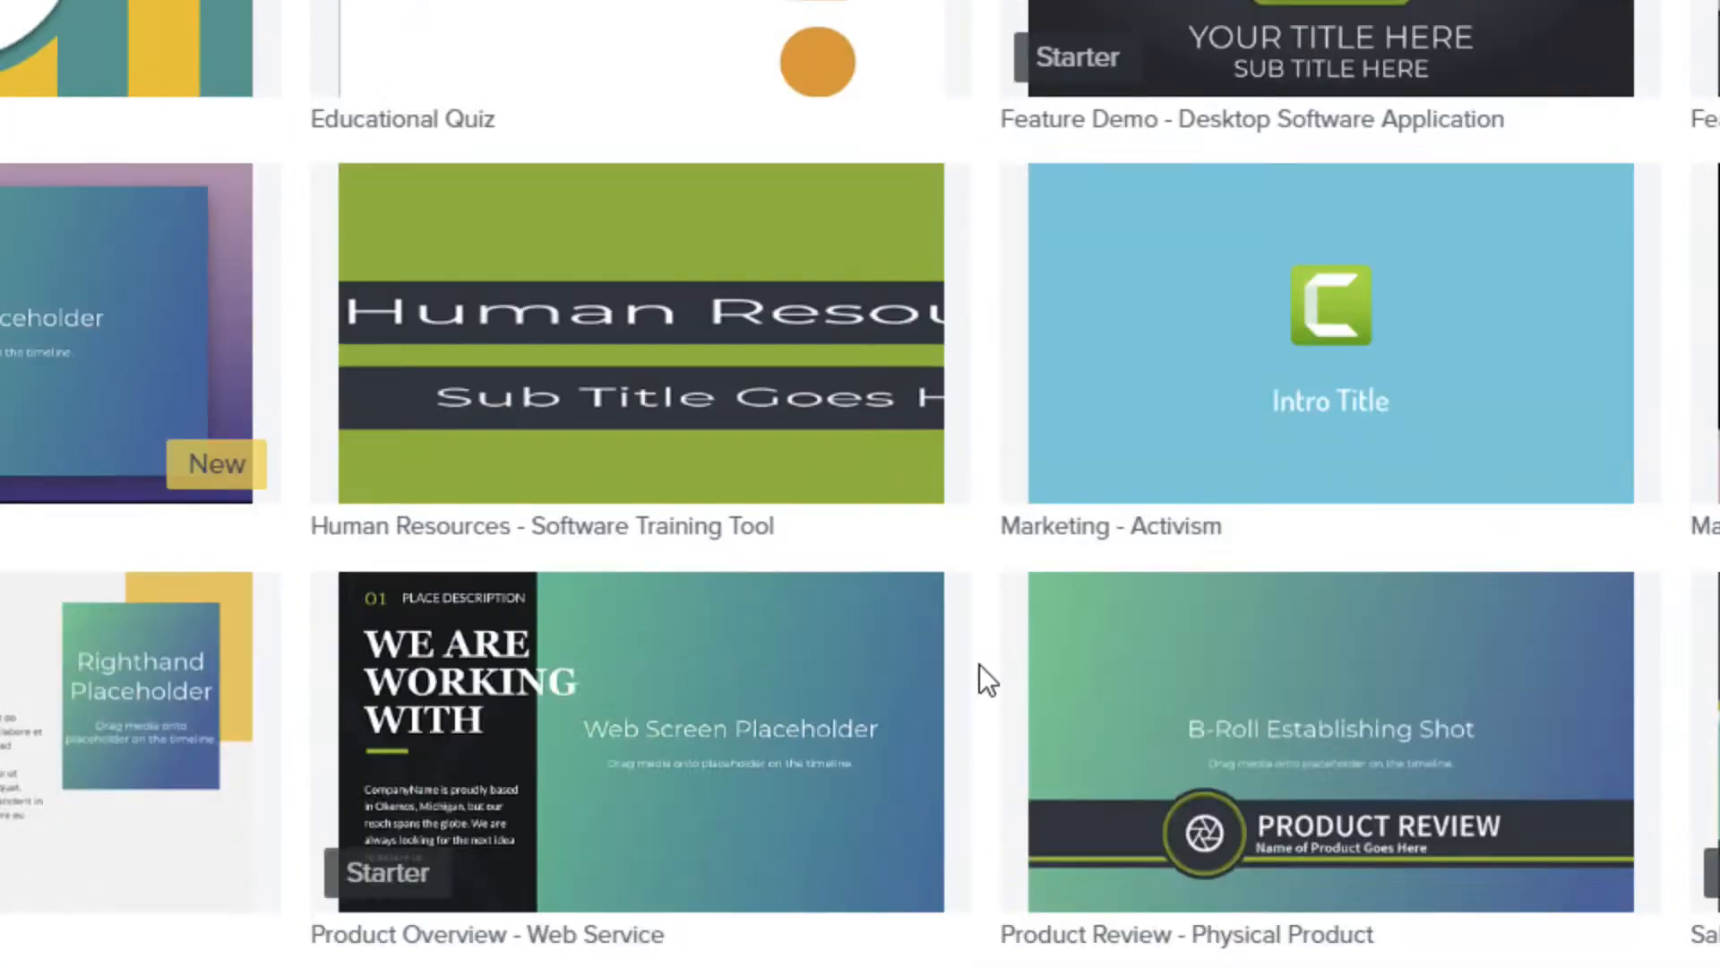
{"action": "scroll", "coordinate": [980, 664], "scroll_direction": "down", "scroll_amount": 6}
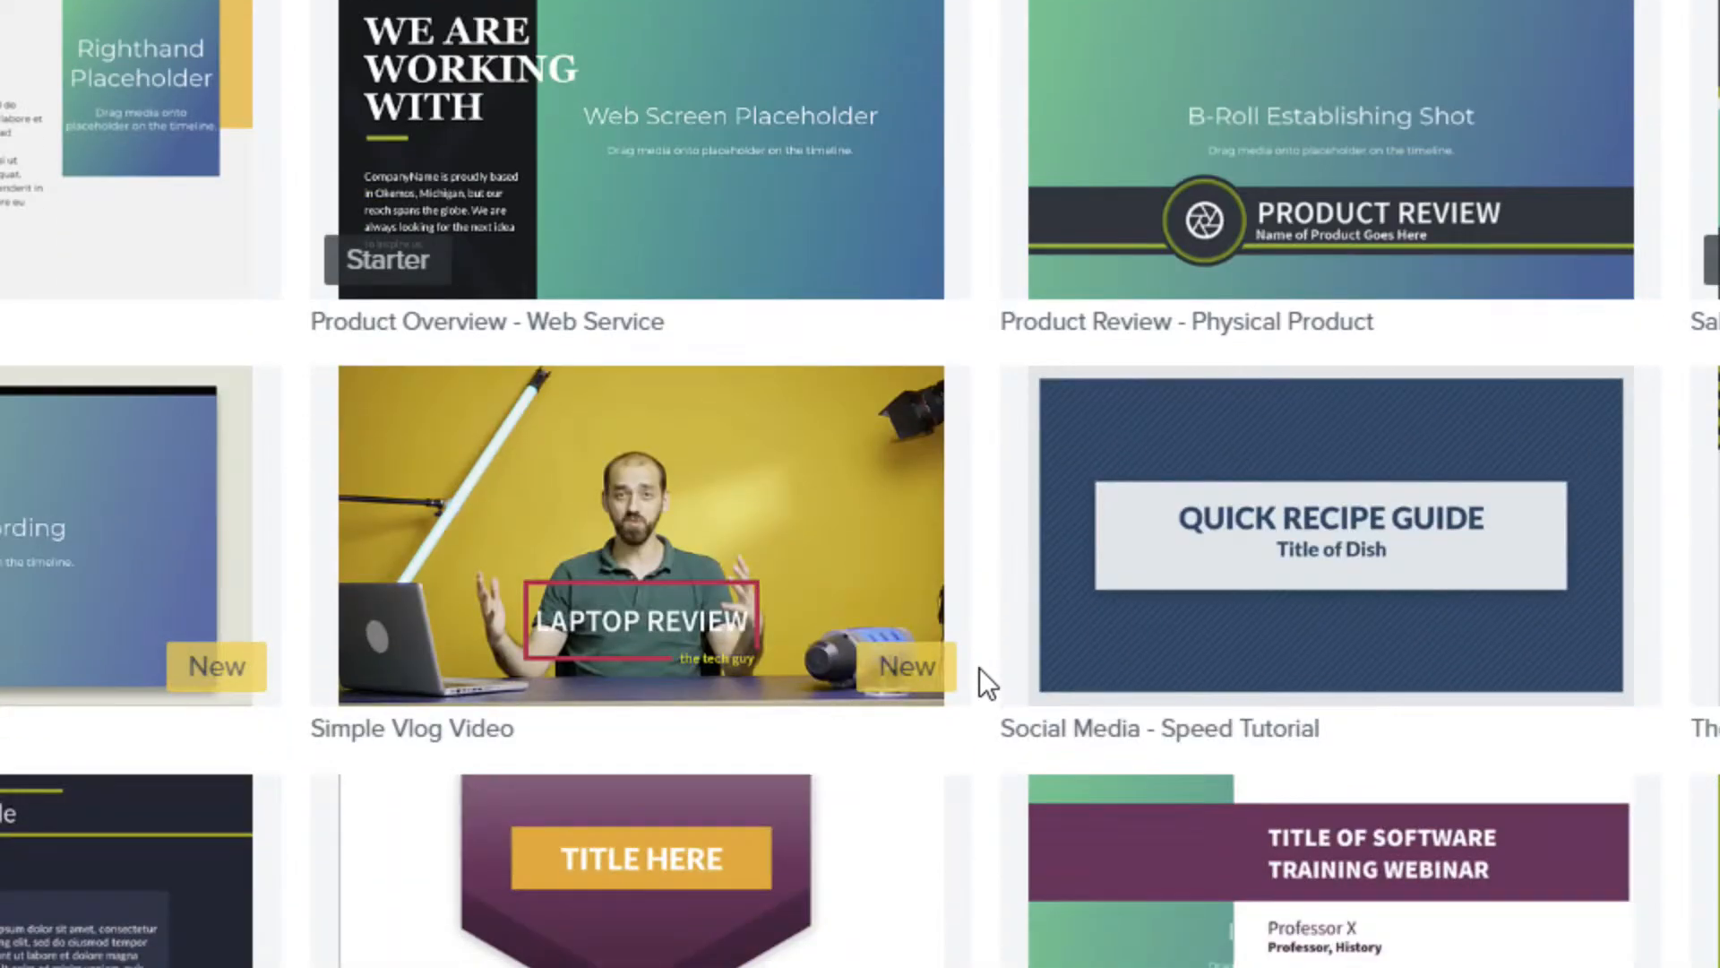
{"action": "scroll", "coordinate": [981, 668], "scroll_direction": "down", "scroll_amount": 7}
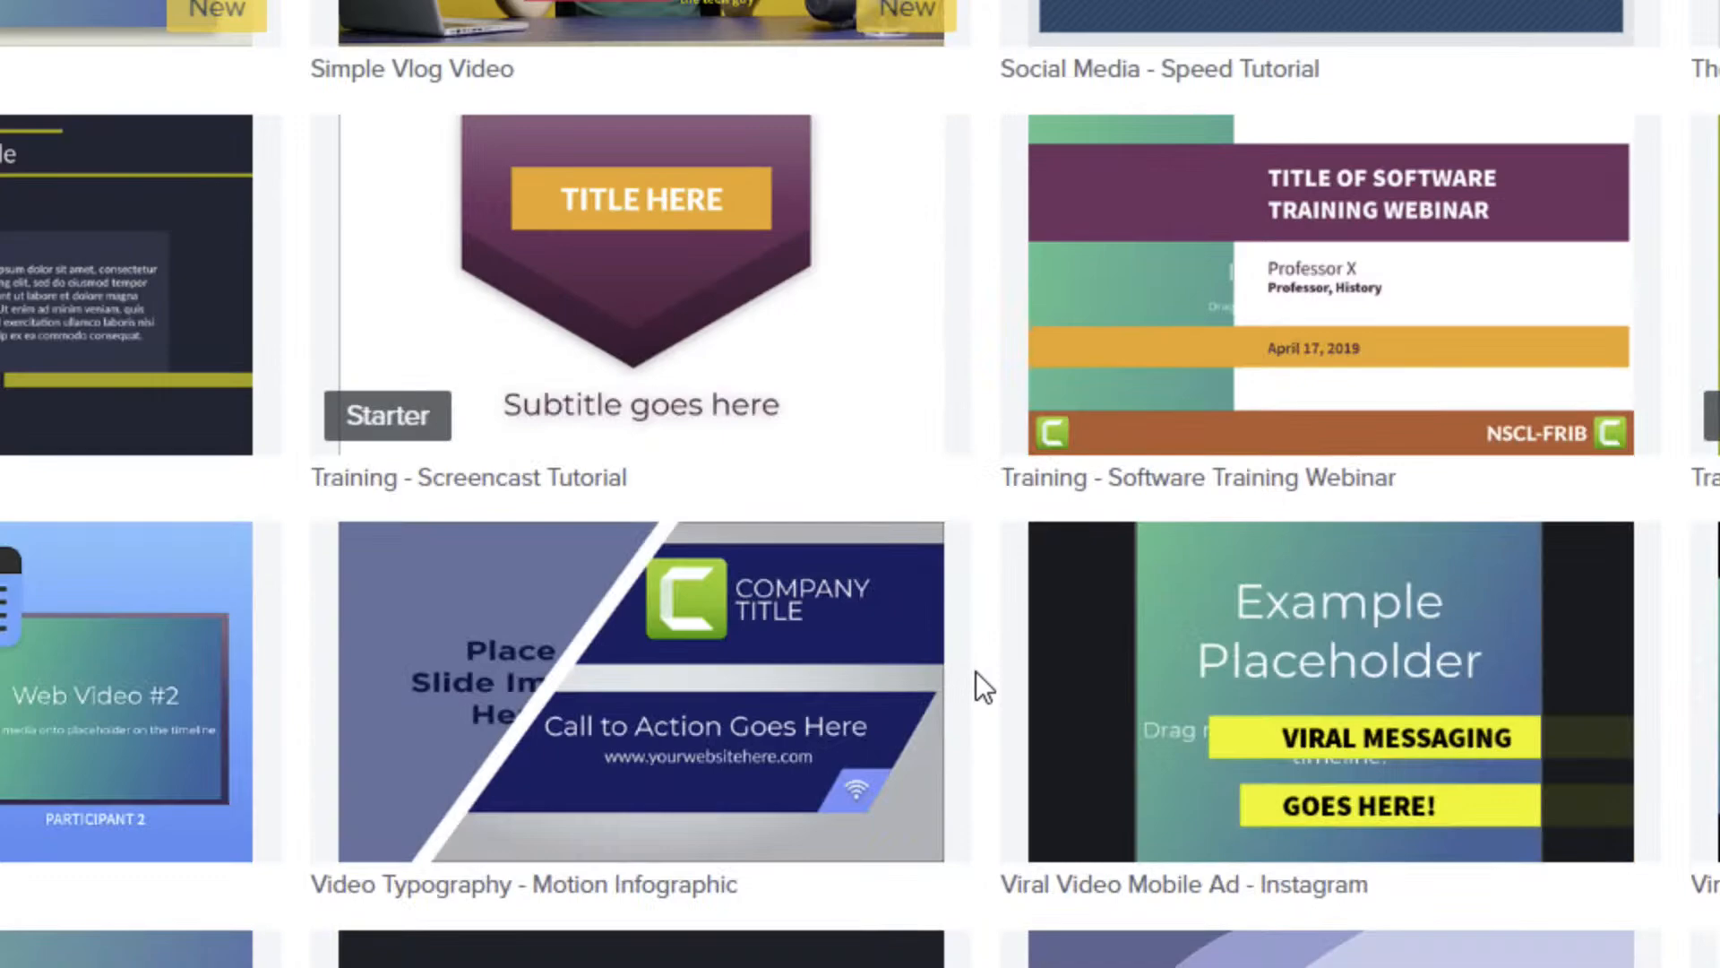
{"action": "mouse_move", "coordinate": [751, 691]}
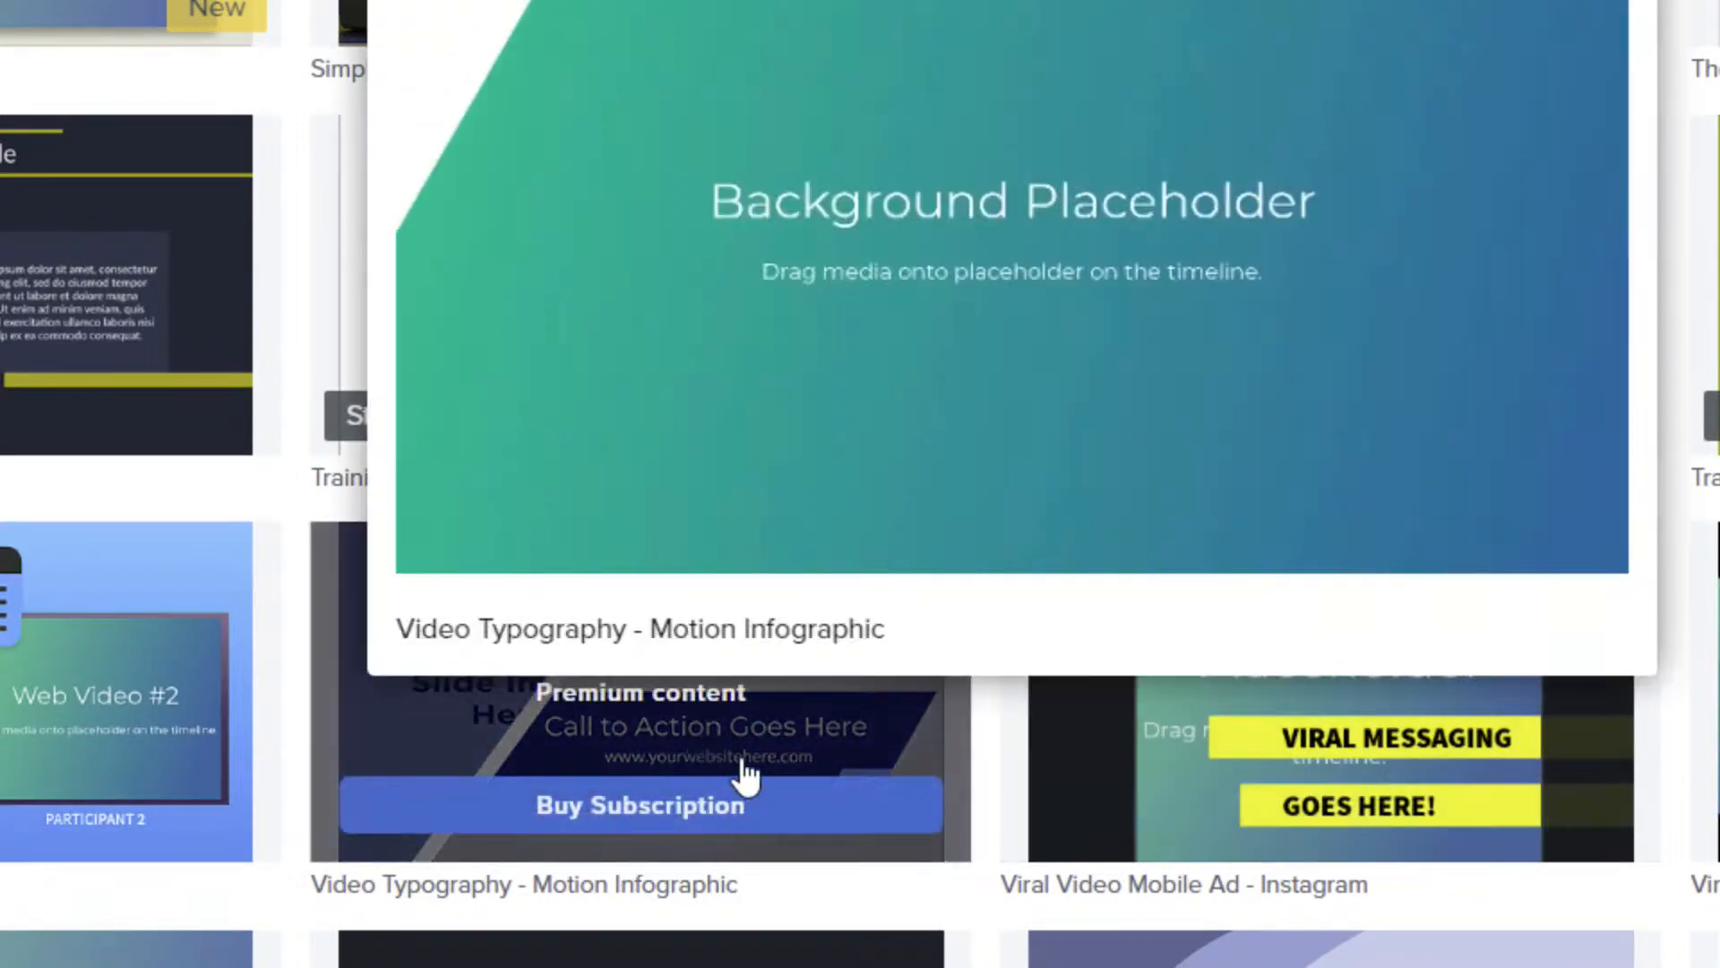
{"action": "scroll", "coordinate": [1006, 741], "scroll_direction": "up", "scroll_amount": 20}
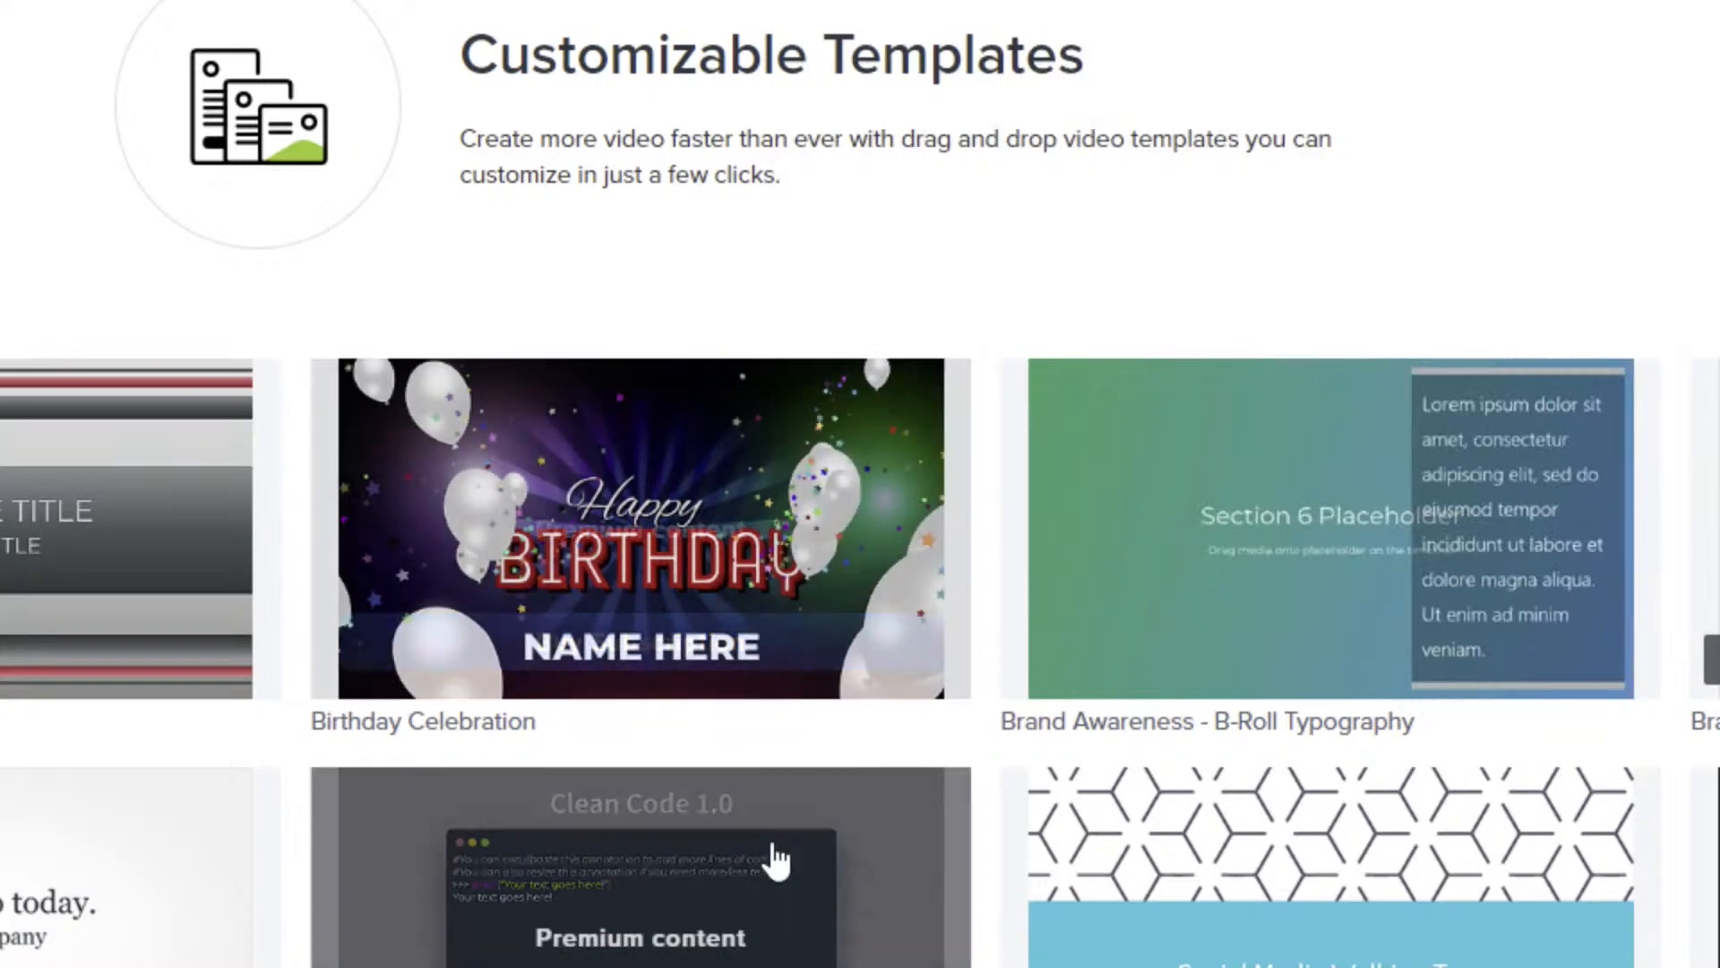
{"action": "mouse_move", "coordinate": [760, 910]}
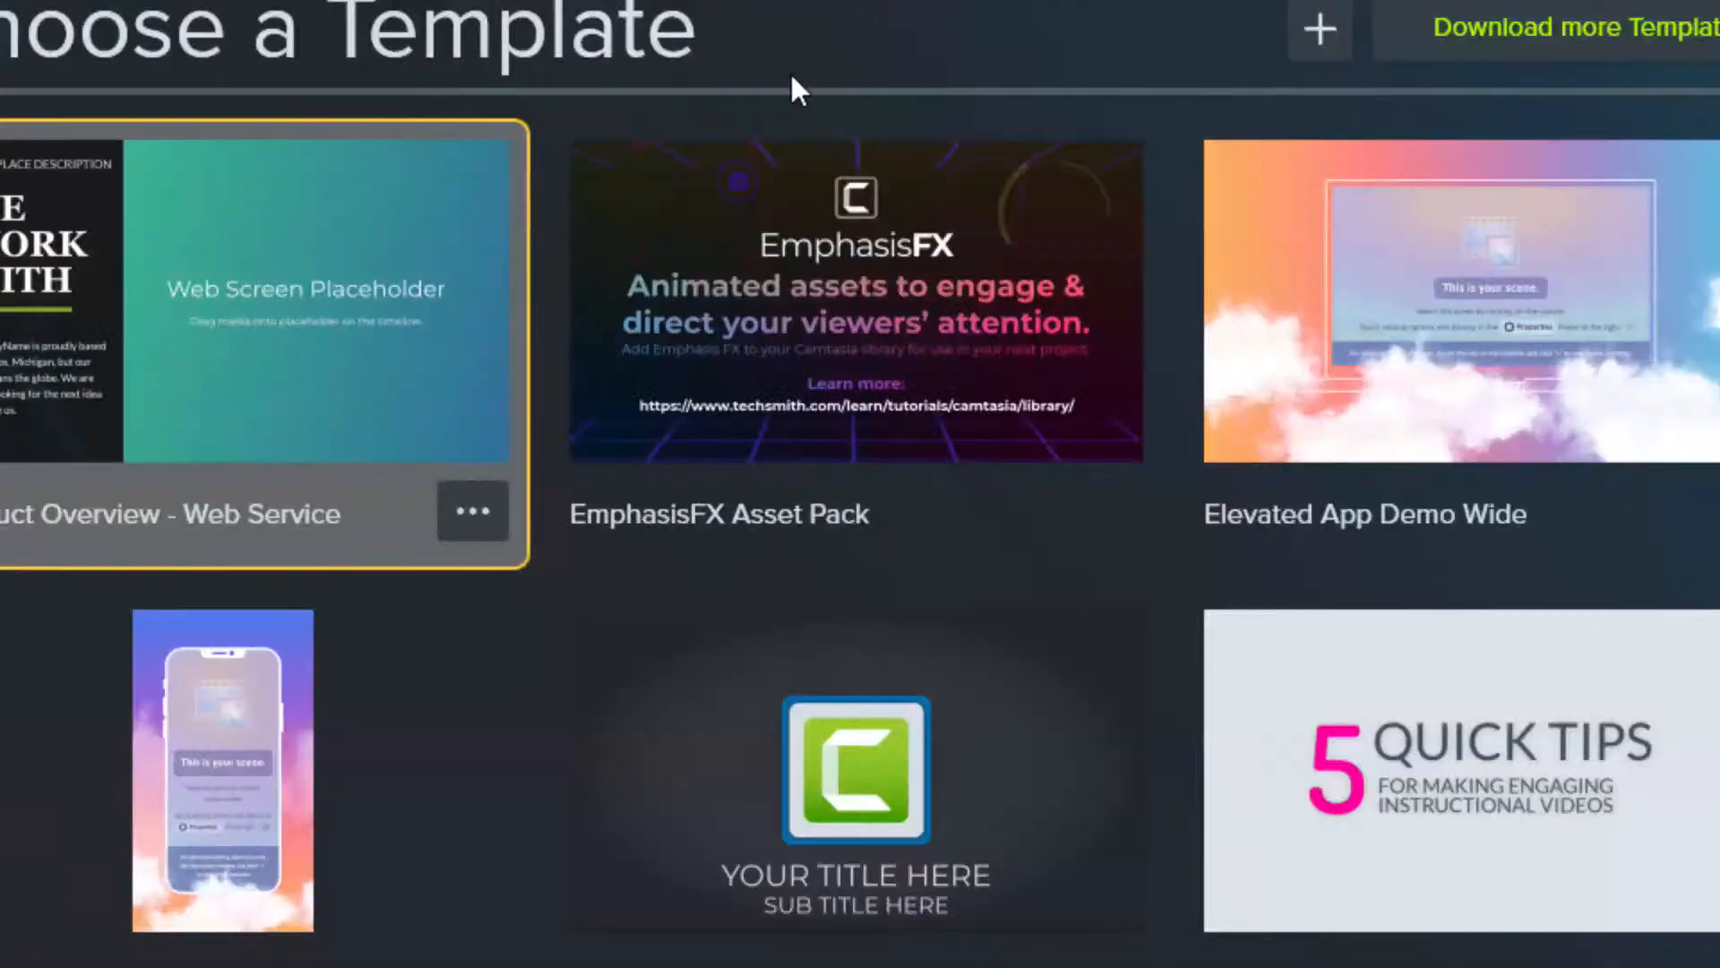
- Start a project from a template and ungroup its desktop window graphic on the canvas down to the individual dock elements
{"action": "double_click", "coordinate": [175, 357]}
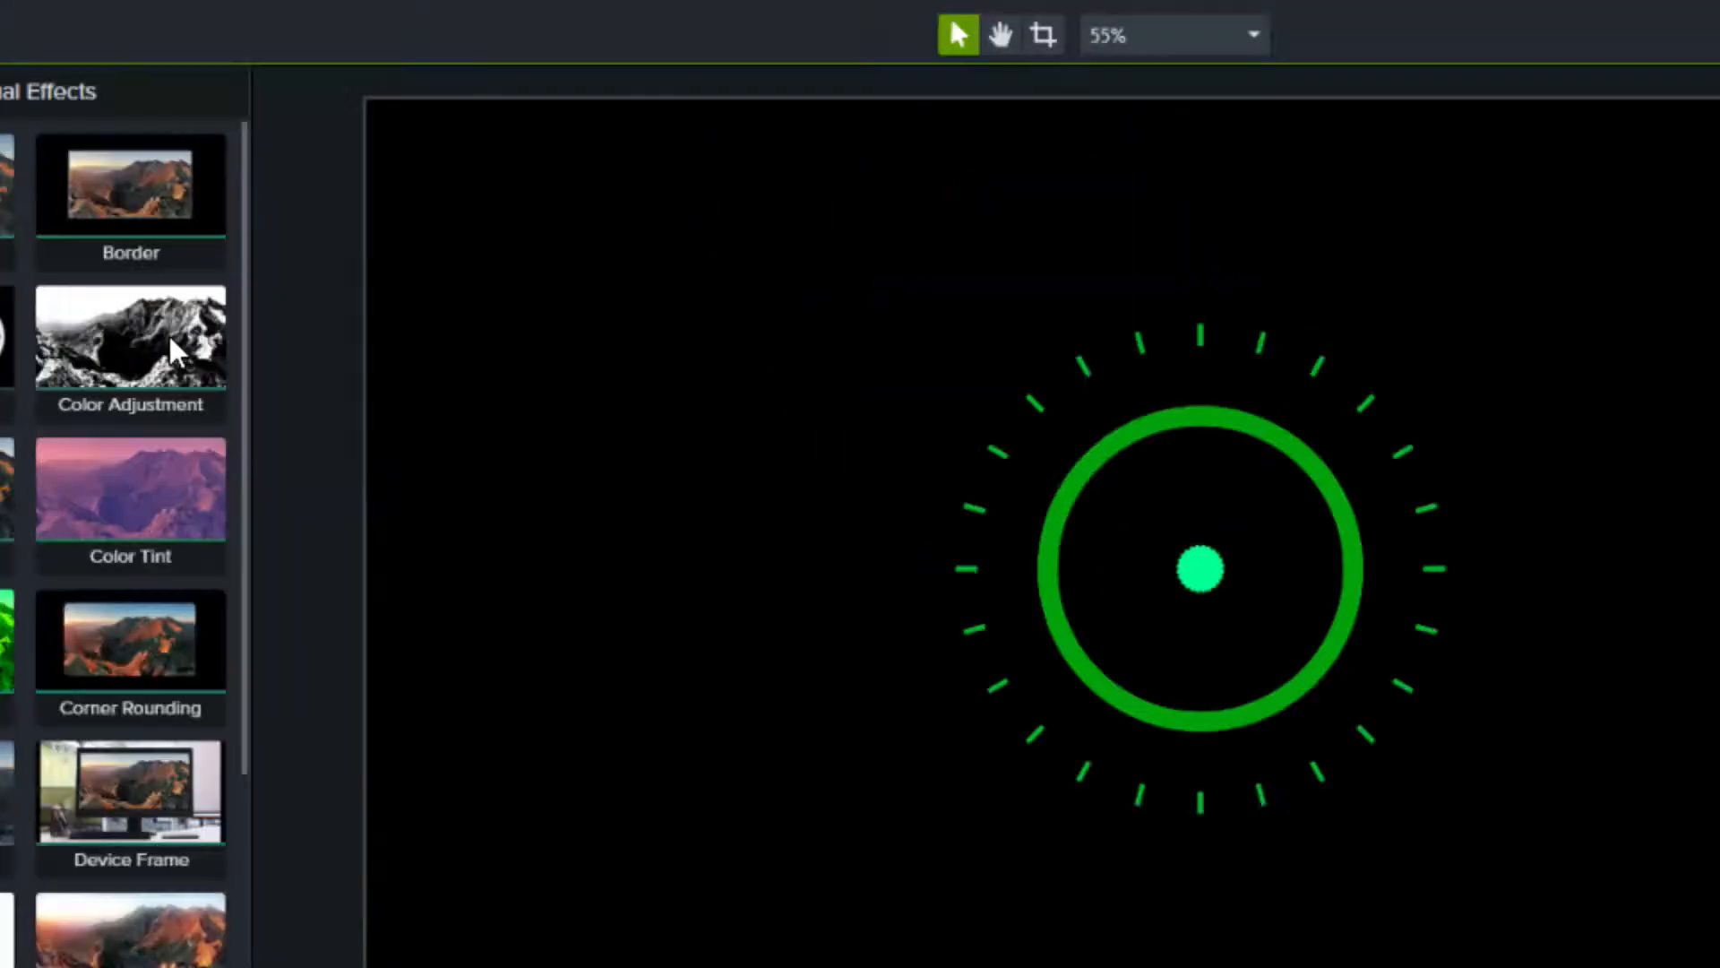
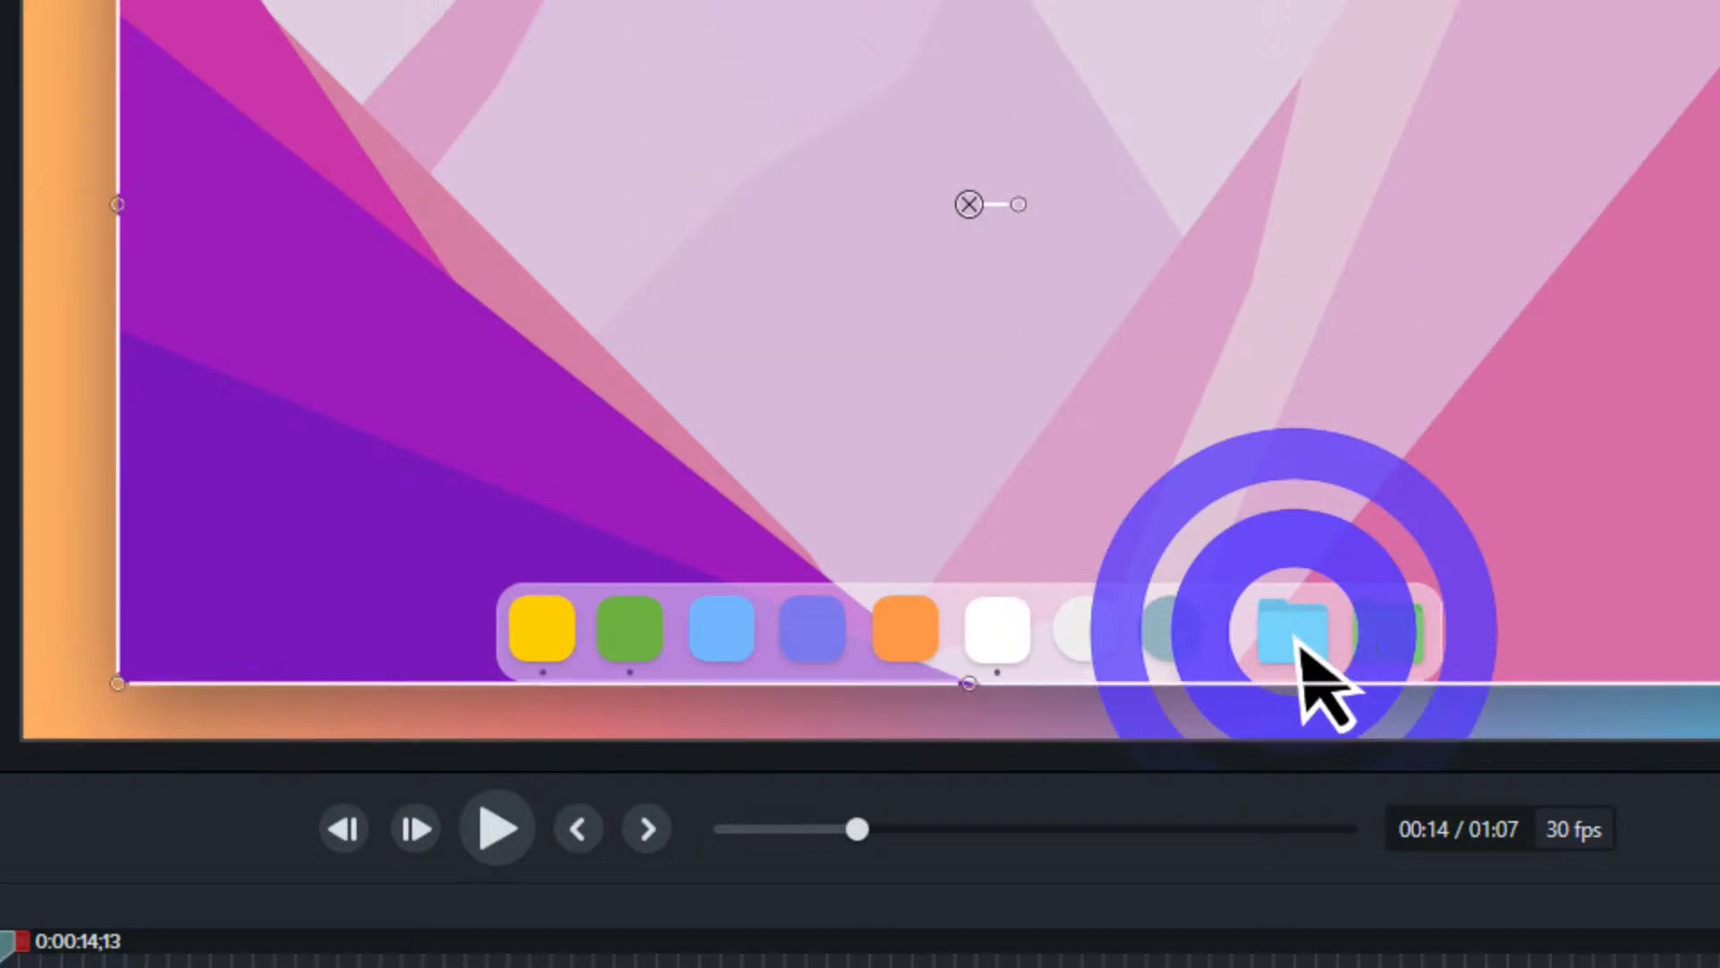
{"action": "left_click", "coordinate": [1303, 646]}
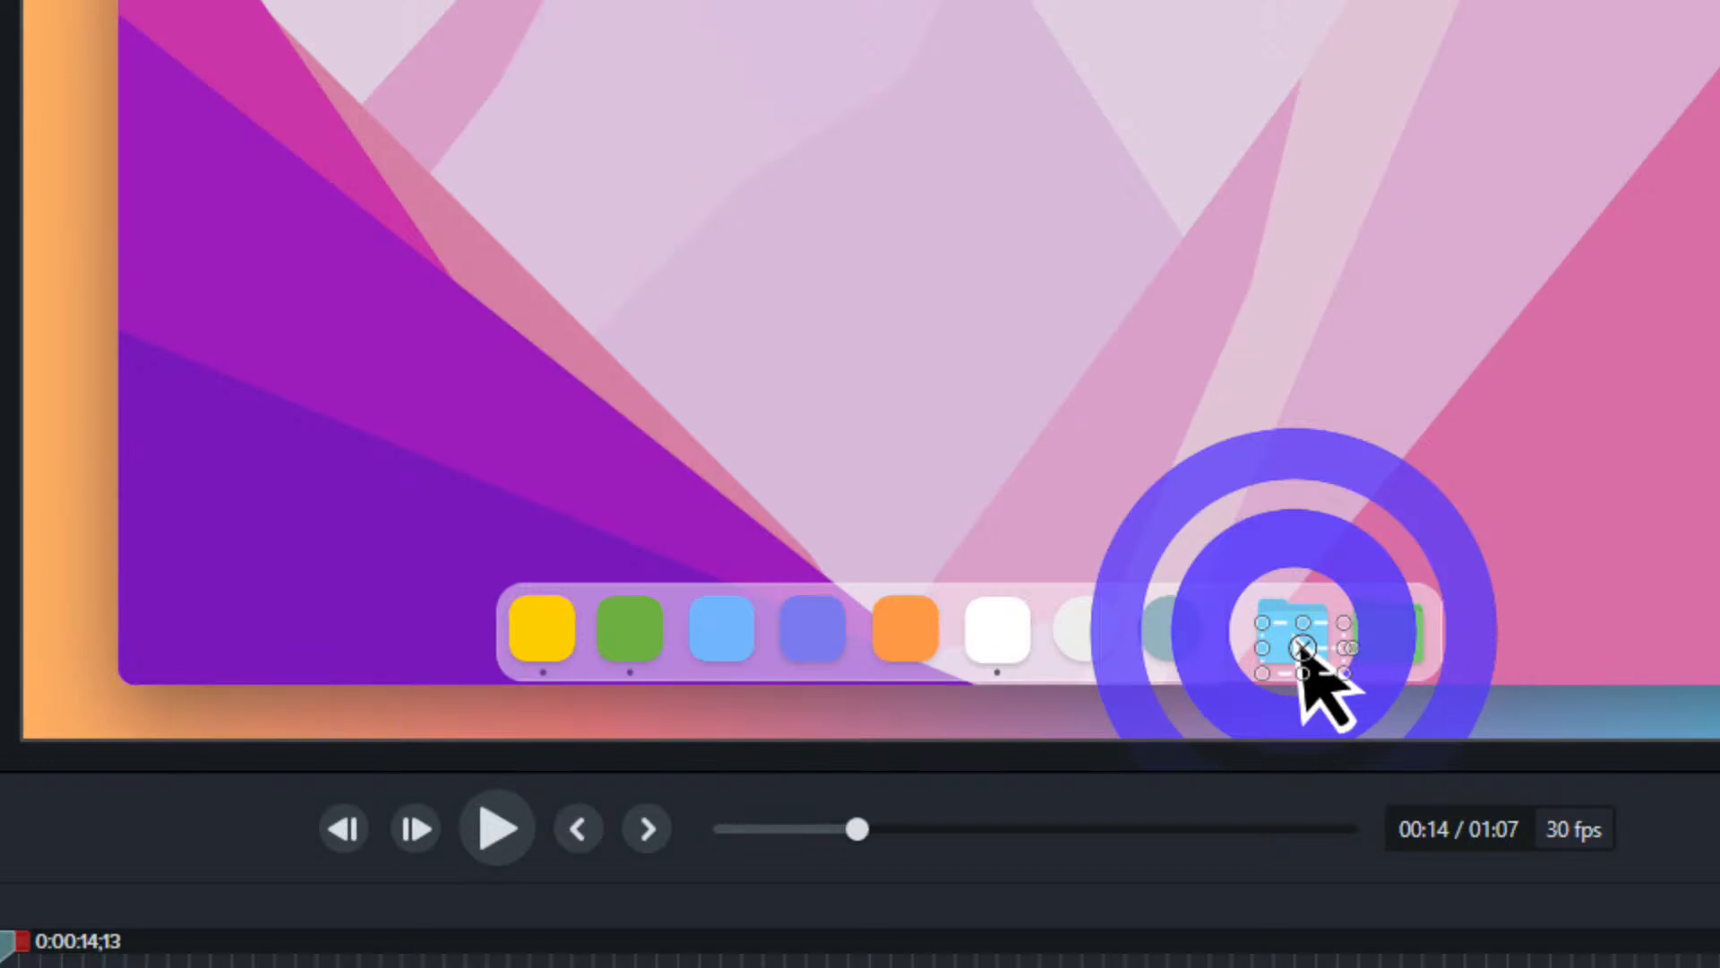
{"action": "left_click", "coordinate": [970, 205]}
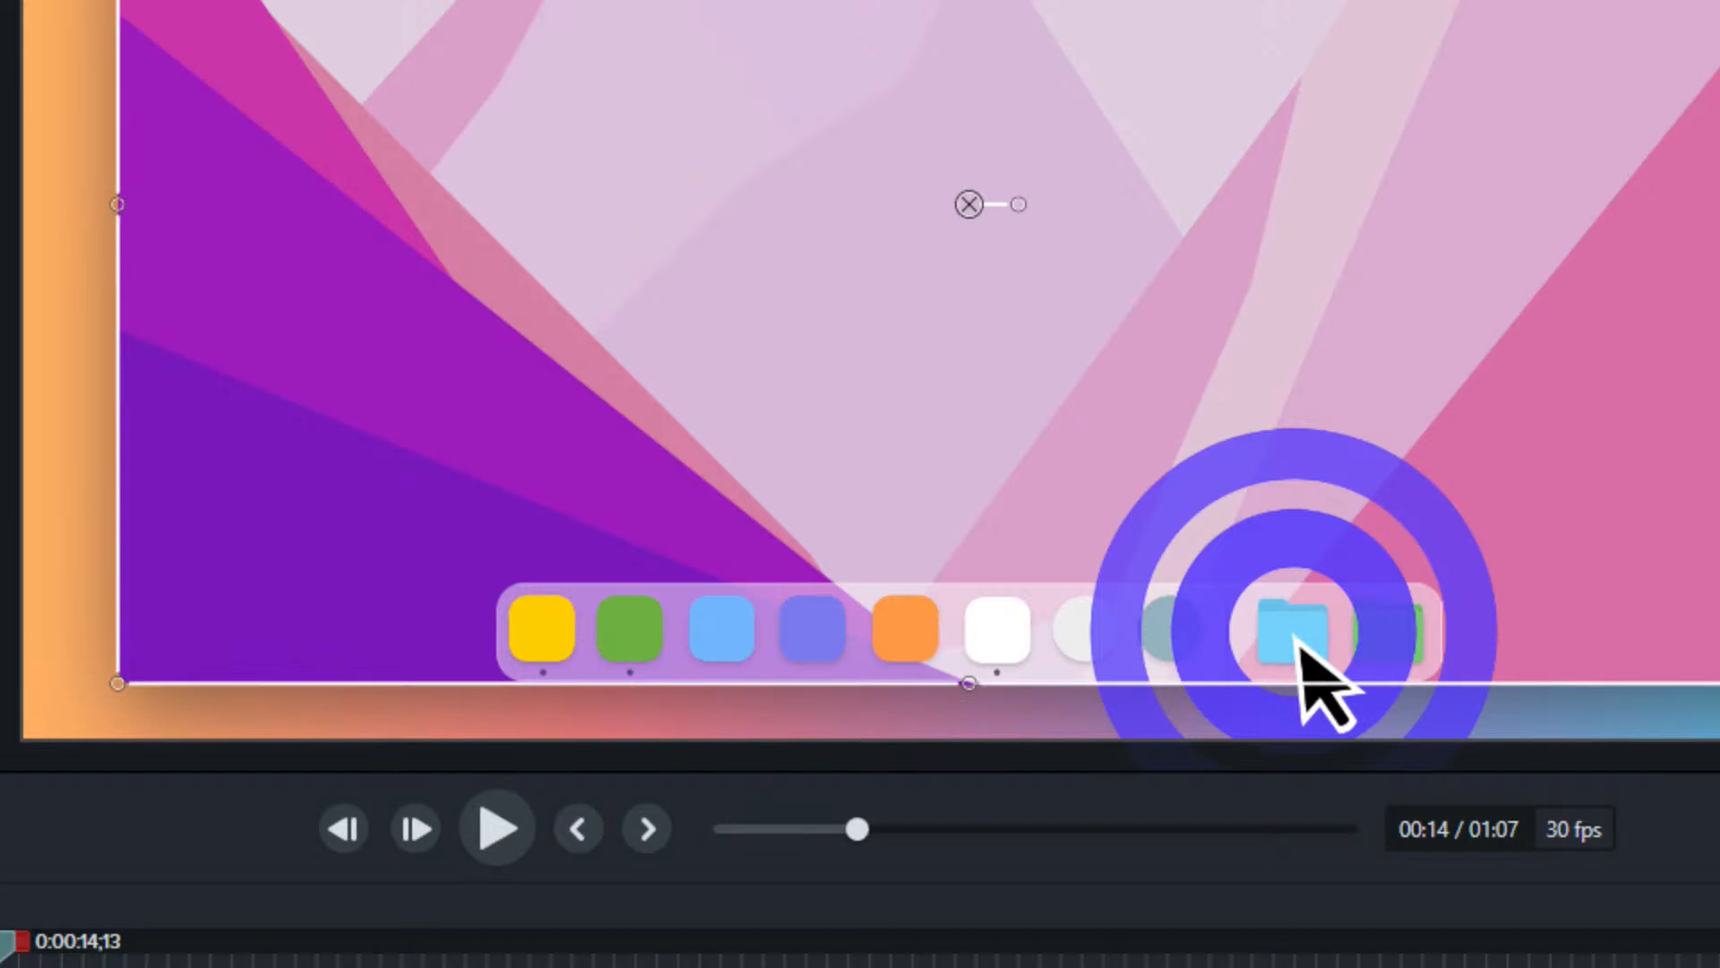
{"action": "key", "text": "ctrl+z"}
{"action": "key", "text": "ctrl+z"}
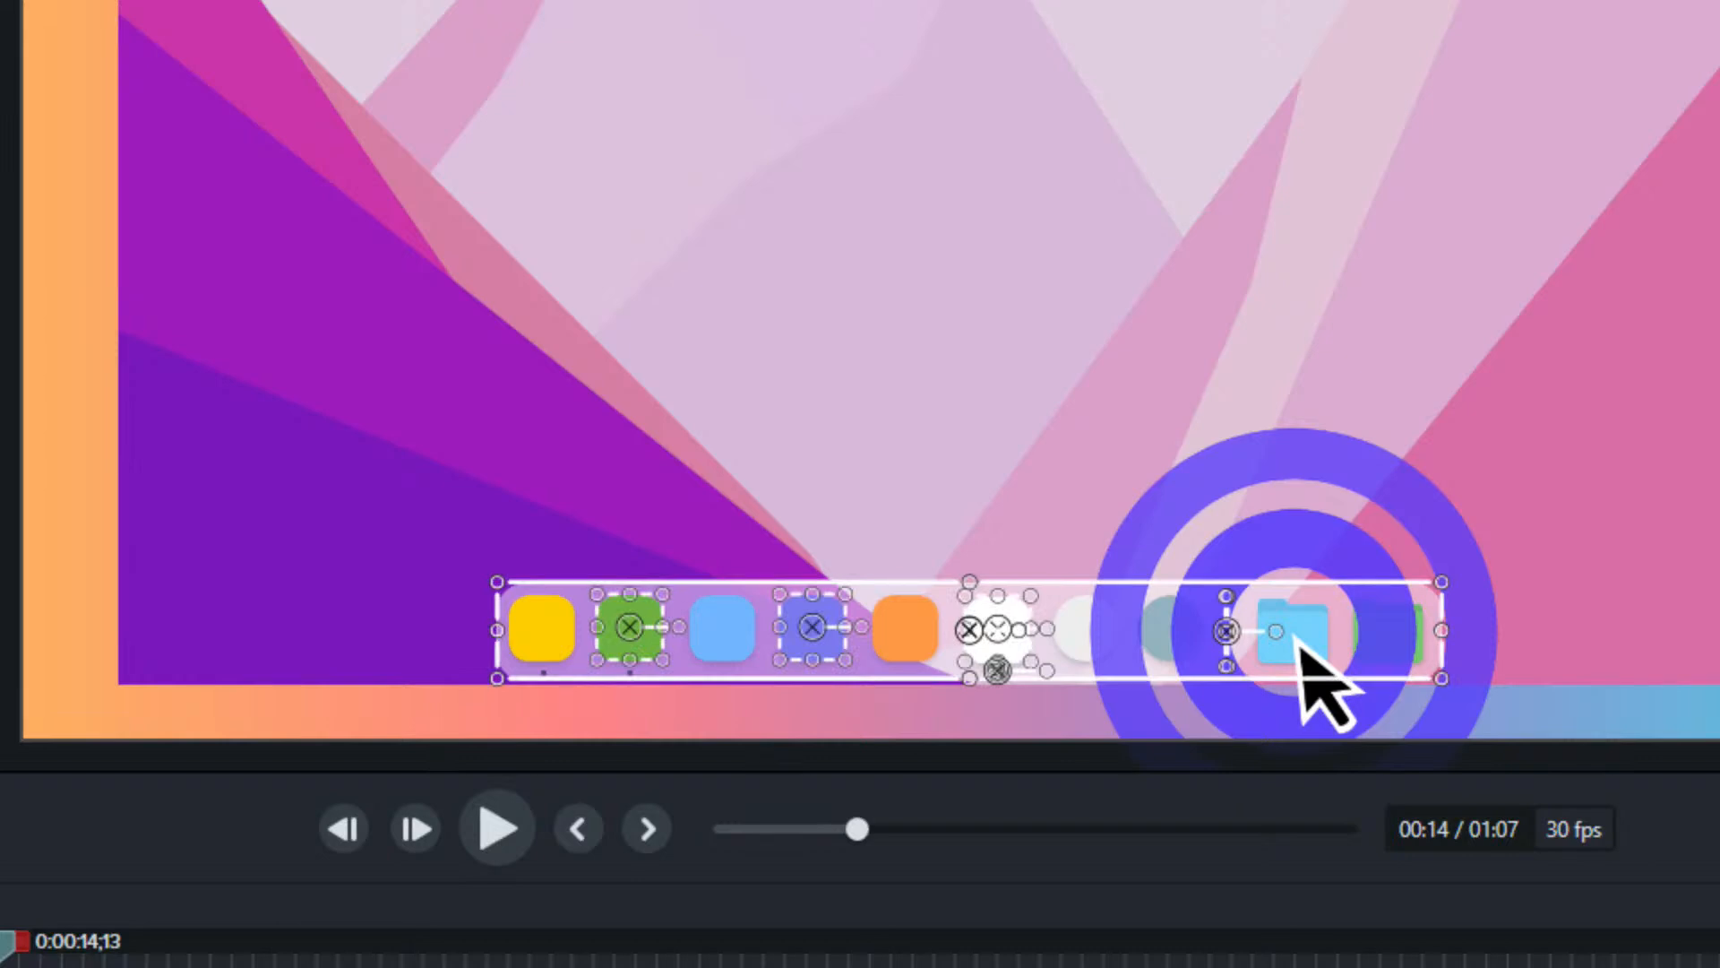
{"action": "key", "text": "ctrl+a"}
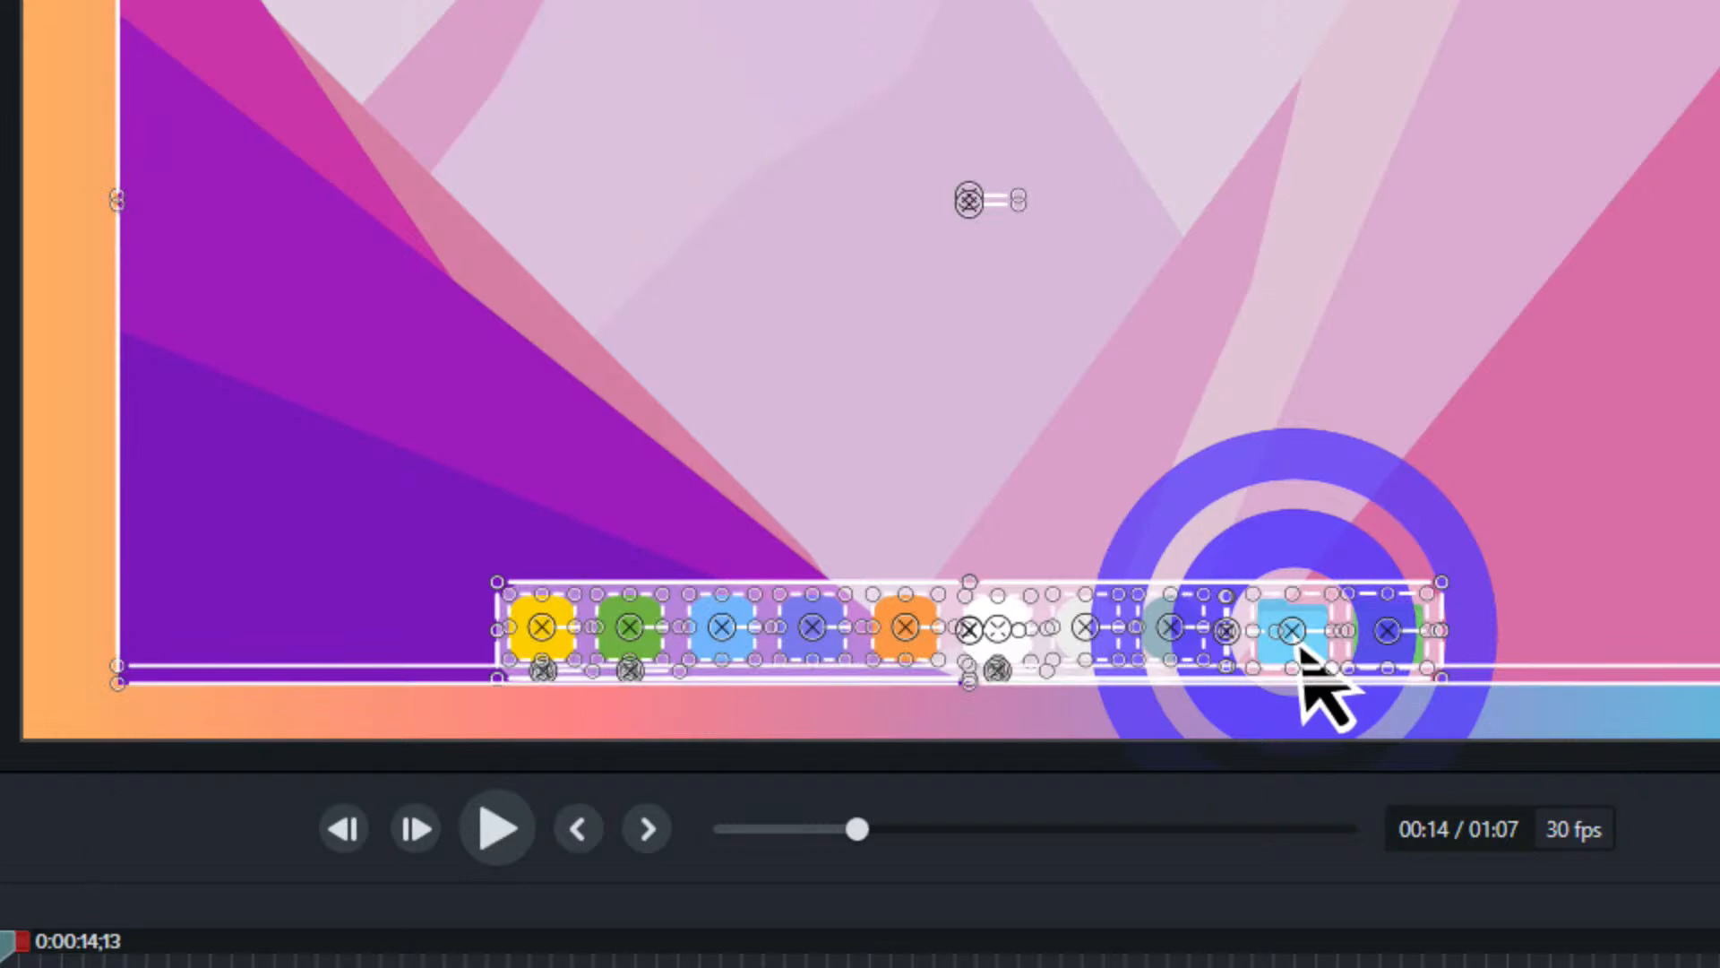
- Select the orange, green, violet and yellow dock icons on the canvas one at a time, and delete the yellow one
{"action": "left_click", "coordinate": [905, 627]}
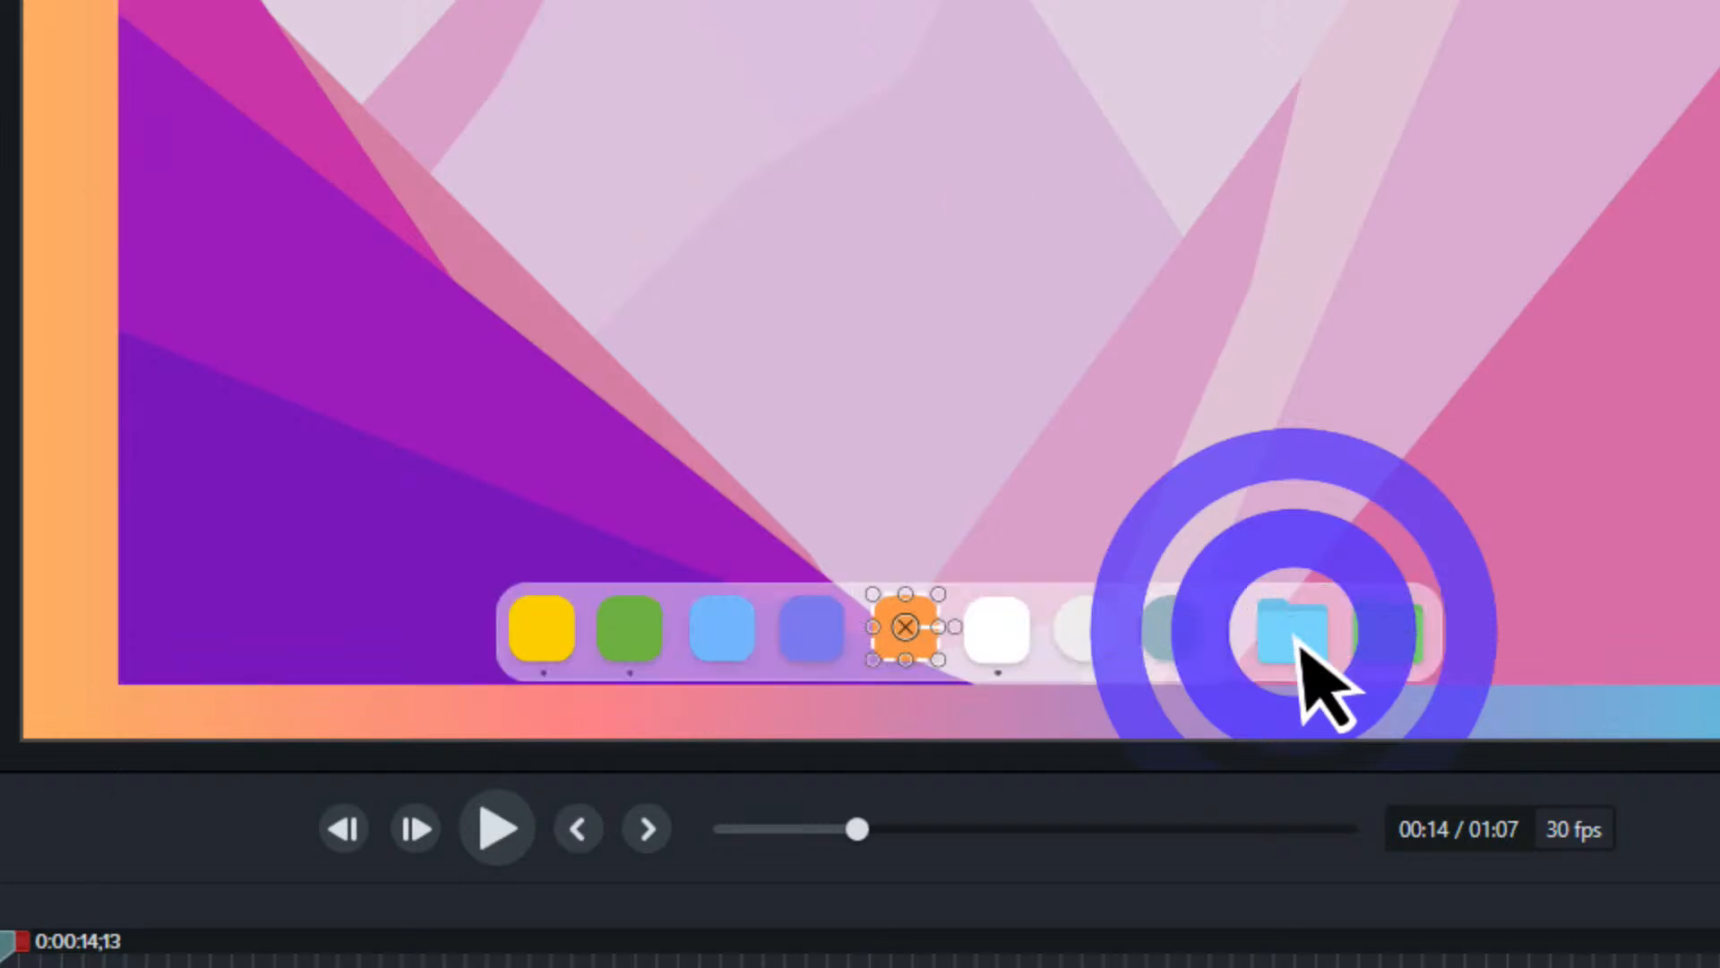
{"action": "left_click", "coordinate": [630, 627]}
{"action": "left_click", "coordinate": [812, 627]}
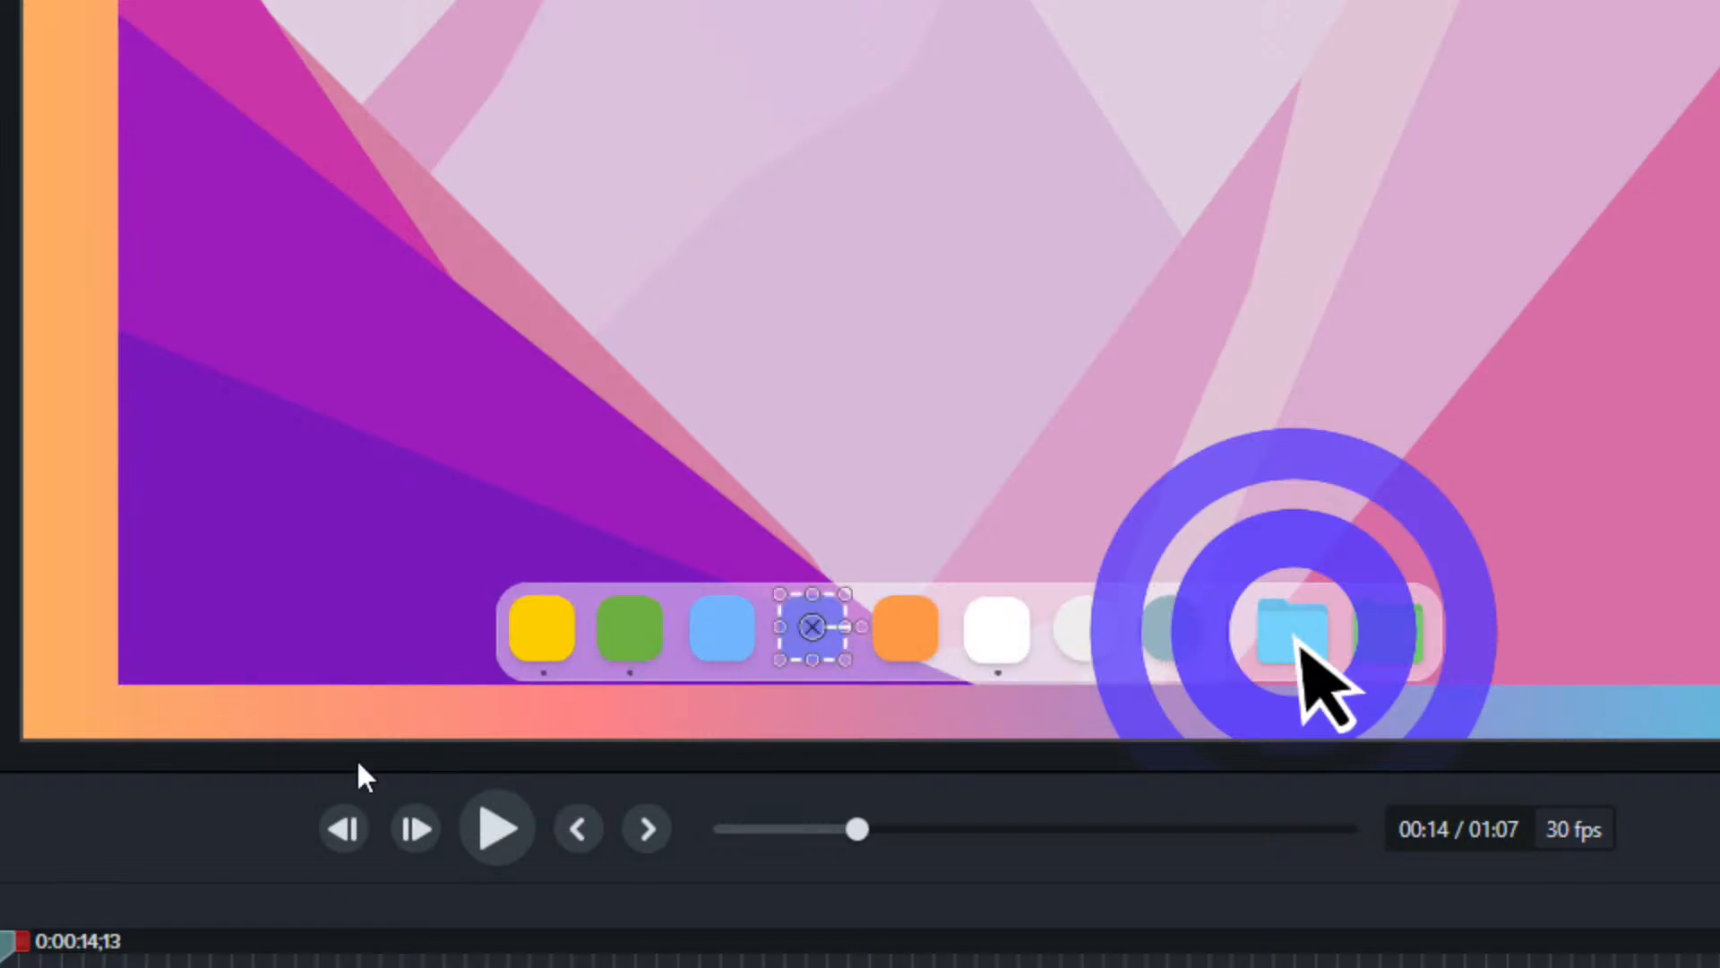
{"action": "left_click", "coordinate": [552, 613]}
{"action": "left_click", "coordinate": [542, 627]}
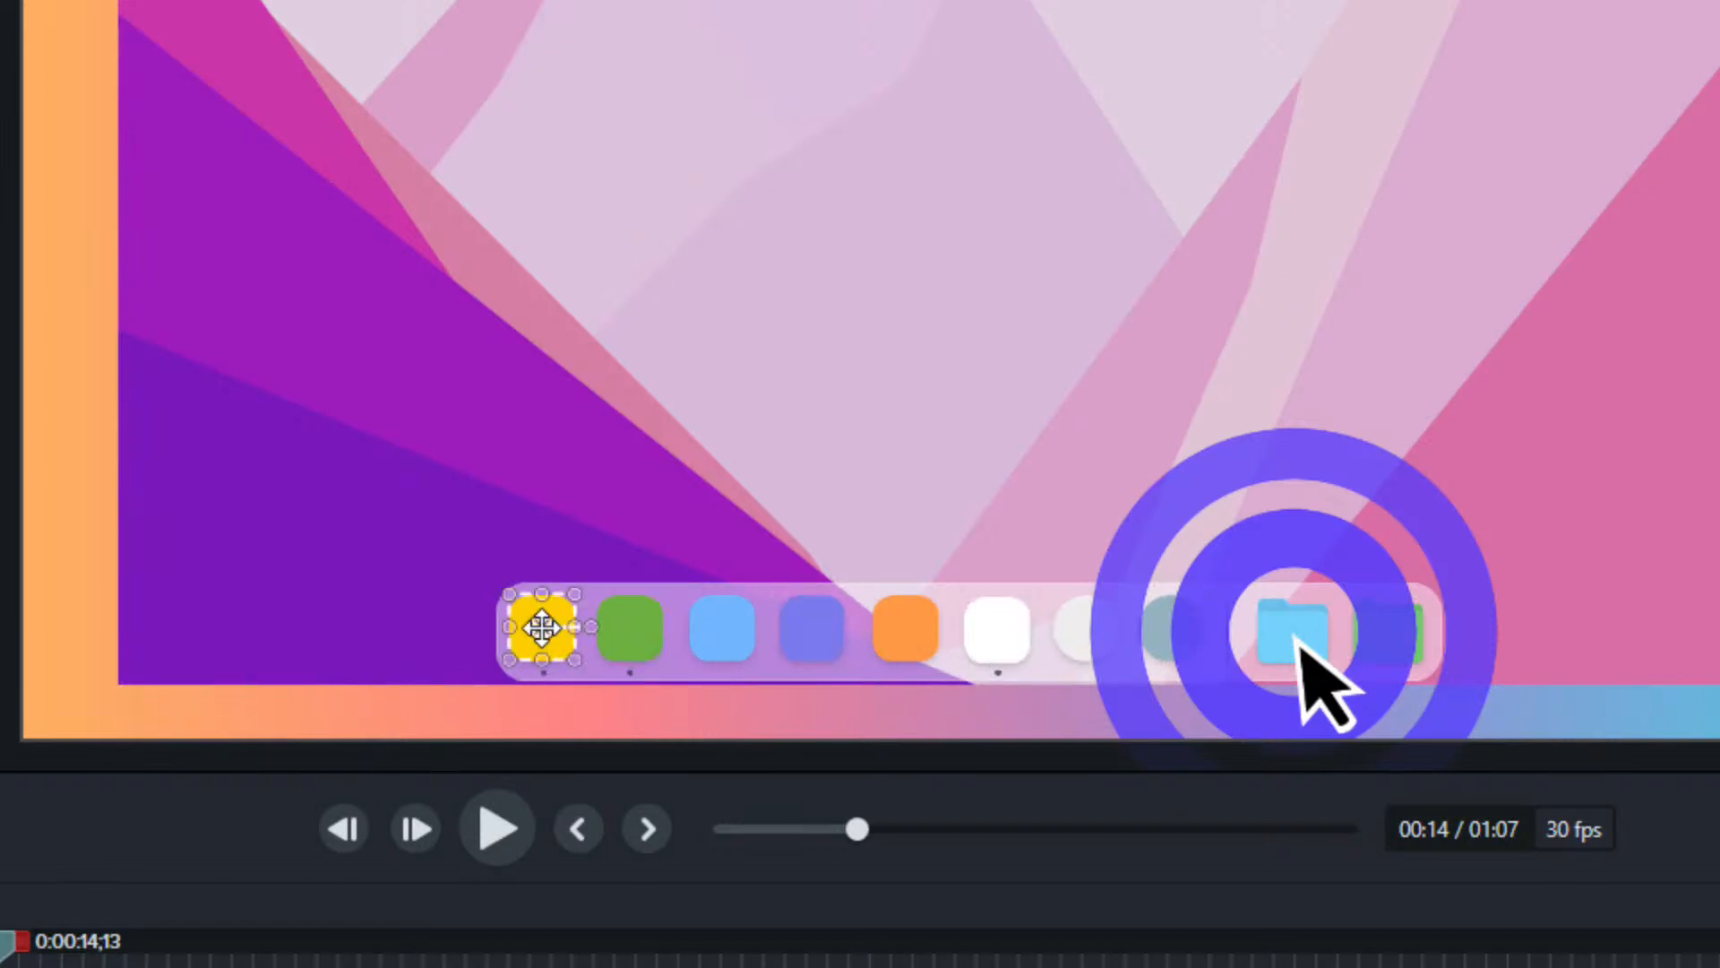
{"action": "key", "text": "Delete"}
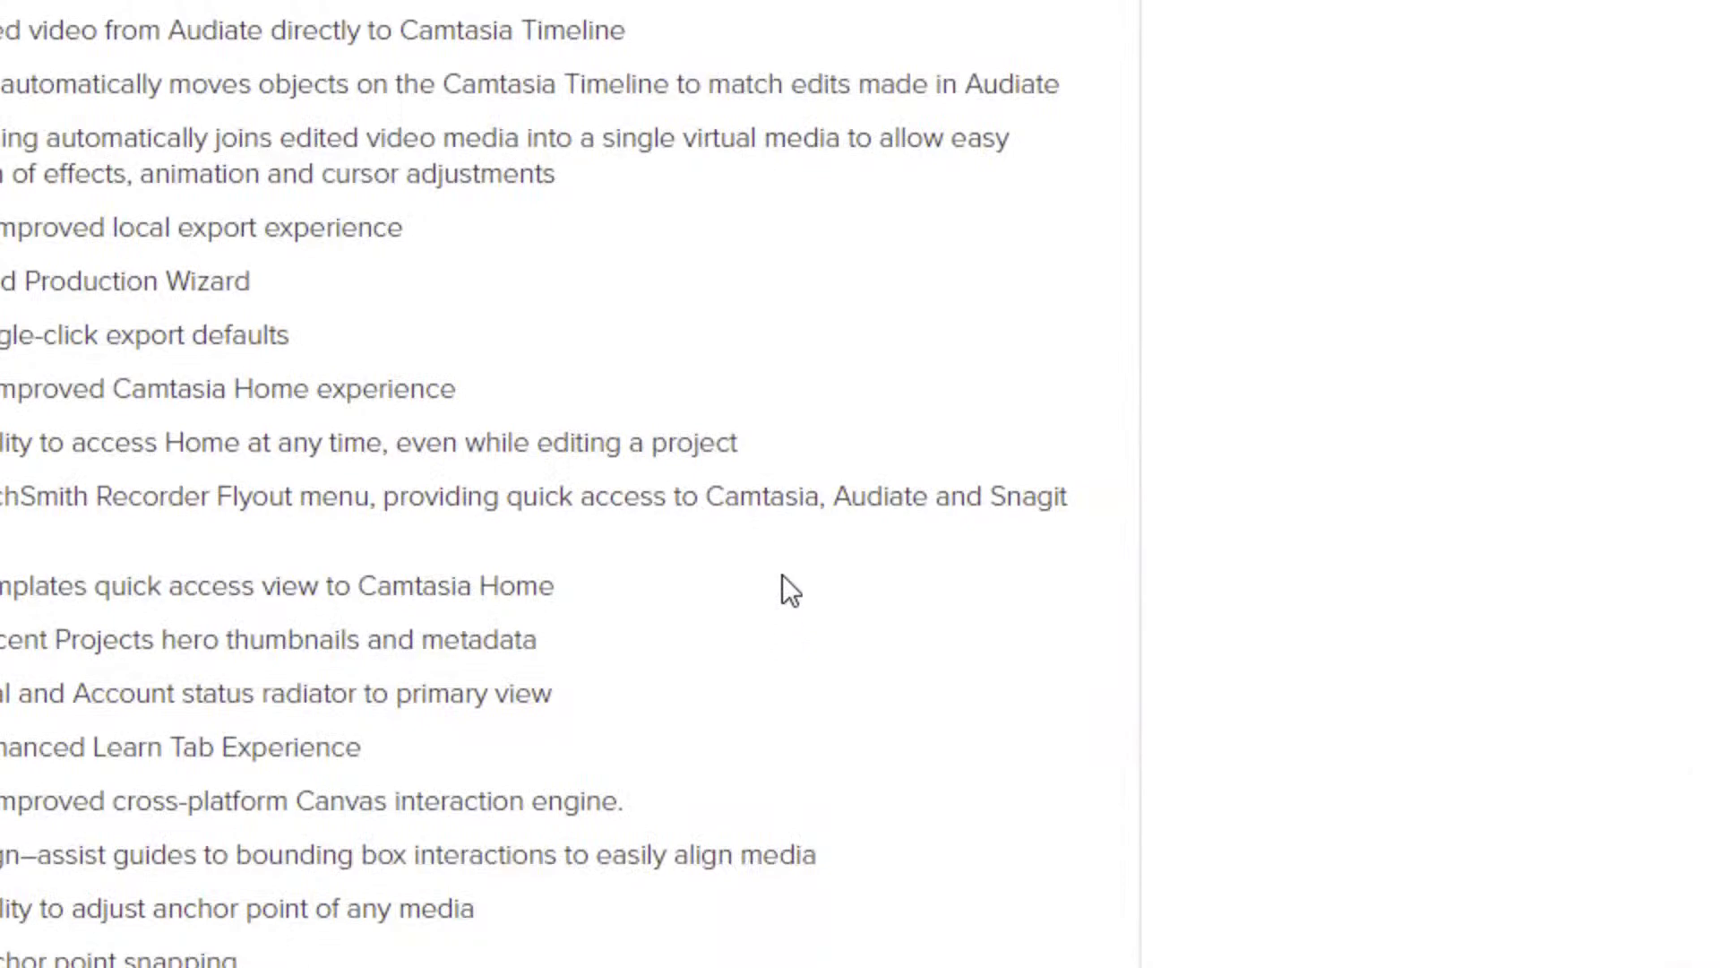
- Switch to the browser's version history and highlight the entries on single-click export defaults and accessing Home at any time while editing a project
{"action": "left_click_drag", "start_coordinate": [196, 281], "coordinate": [0, 331]}
{"action": "left_click", "coordinate": [473, 266]}
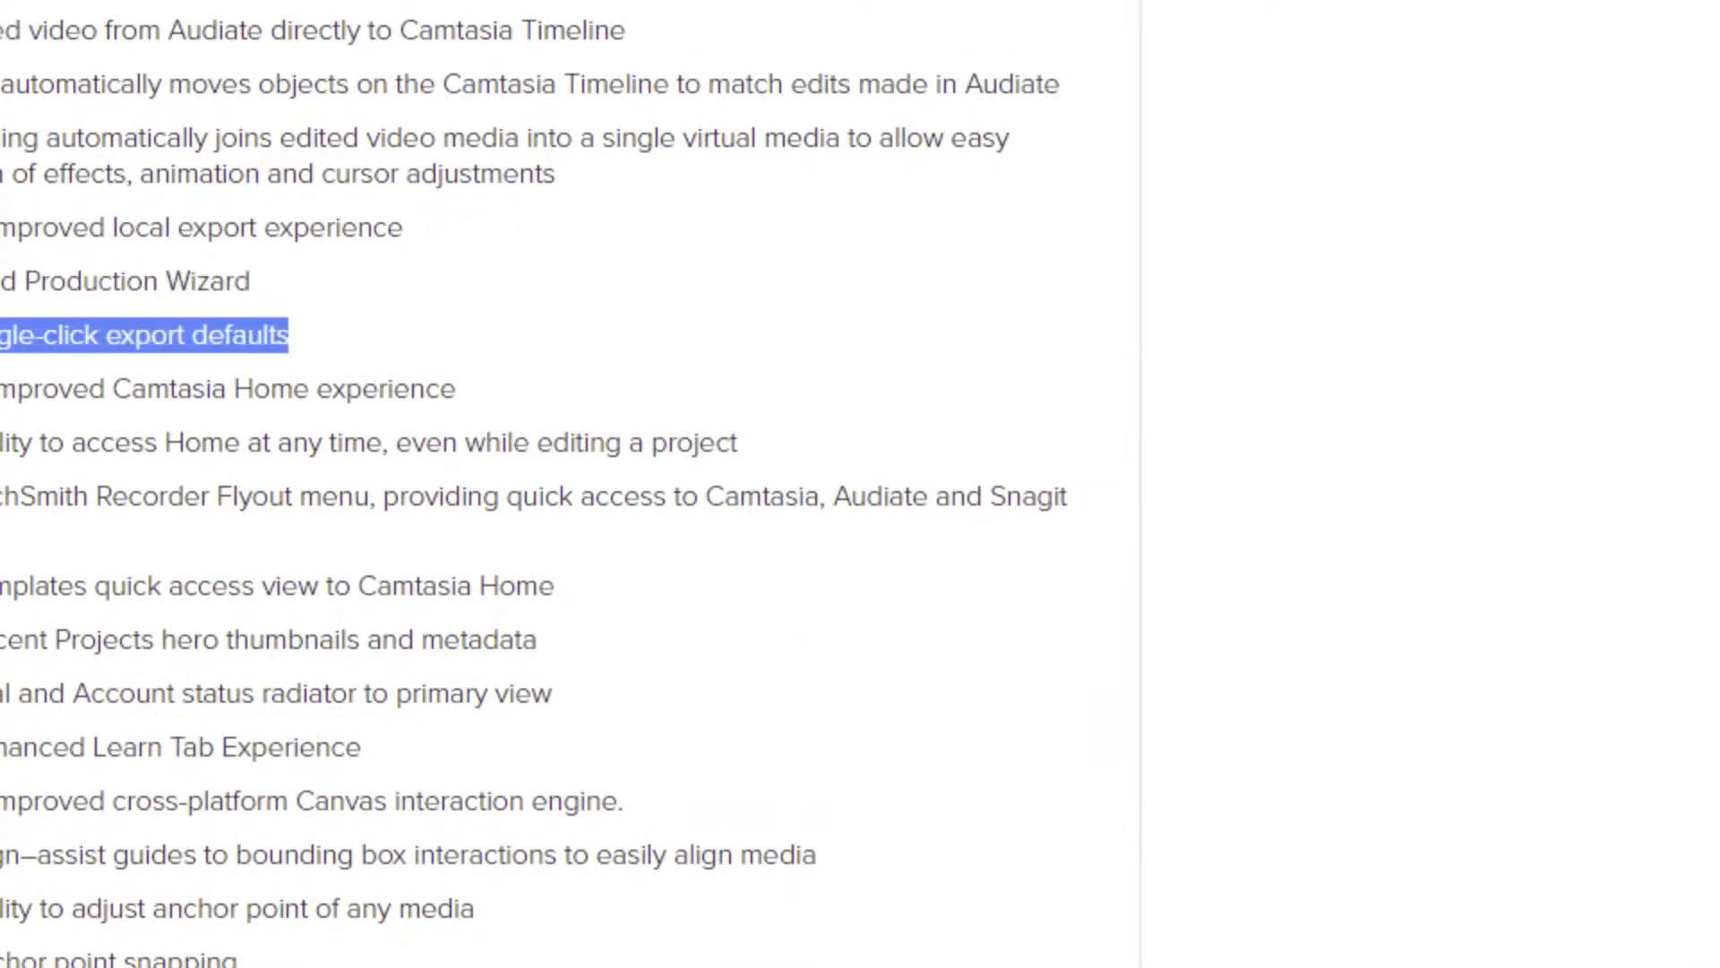
{"action": "left_click_drag", "start_coordinate": [513, 395], "coordinate": [761, 448]}
{"action": "left_click", "coordinate": [112, 452]}
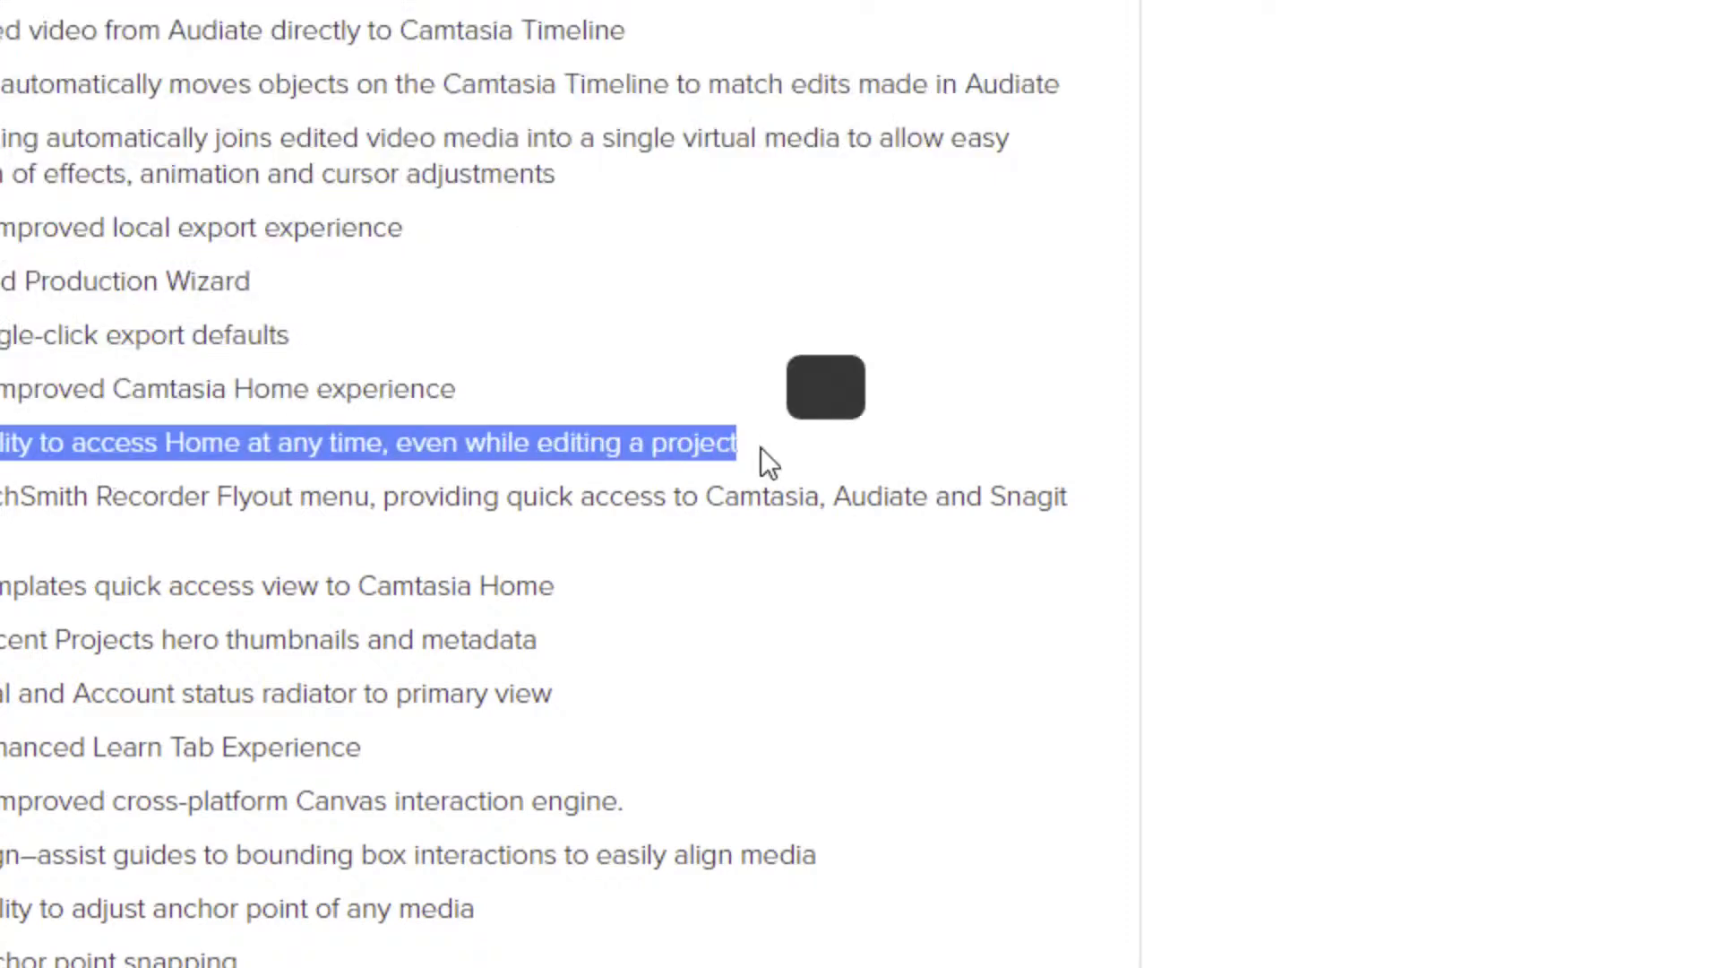
- Highlight the TechSmith Recorder Flyout menu entry, and expand and collapse the New Recording flyout on Camtasia's Home screen
{"action": "left_click_drag", "start_coordinate": [0, 498], "coordinate": [131, 539]}
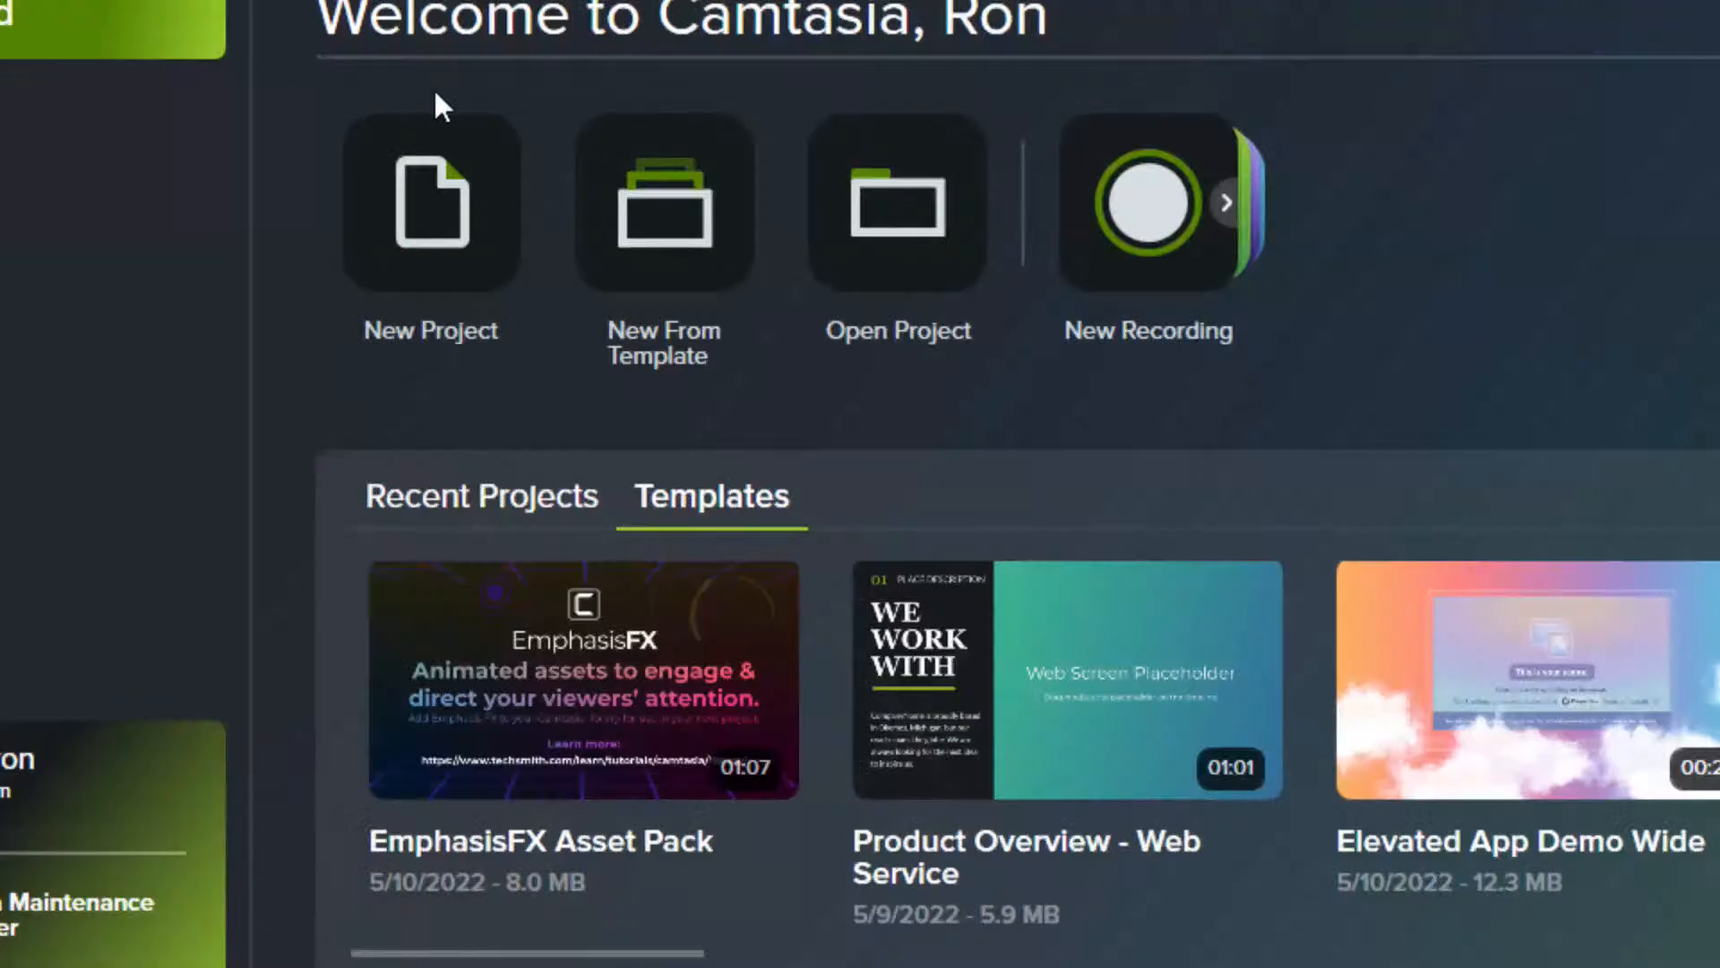
{"action": "left_click", "coordinate": [1234, 210]}
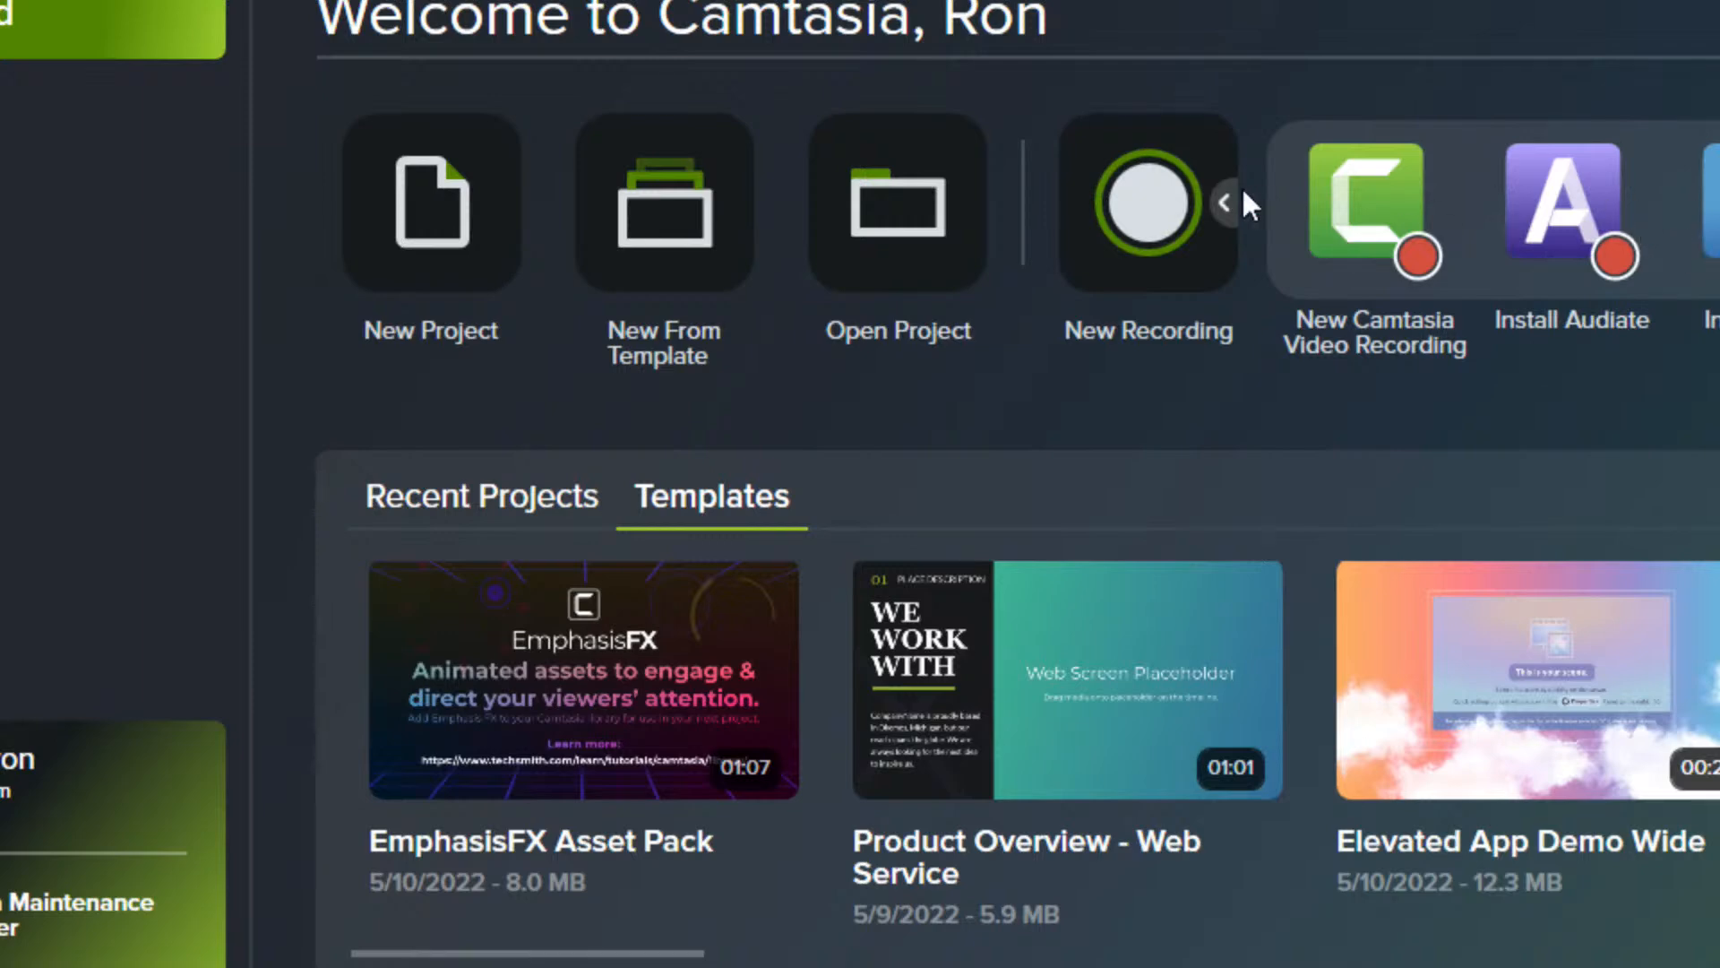
{"action": "left_click", "coordinate": [1226, 206]}
{"action": "left_click", "coordinate": [1224, 206]}
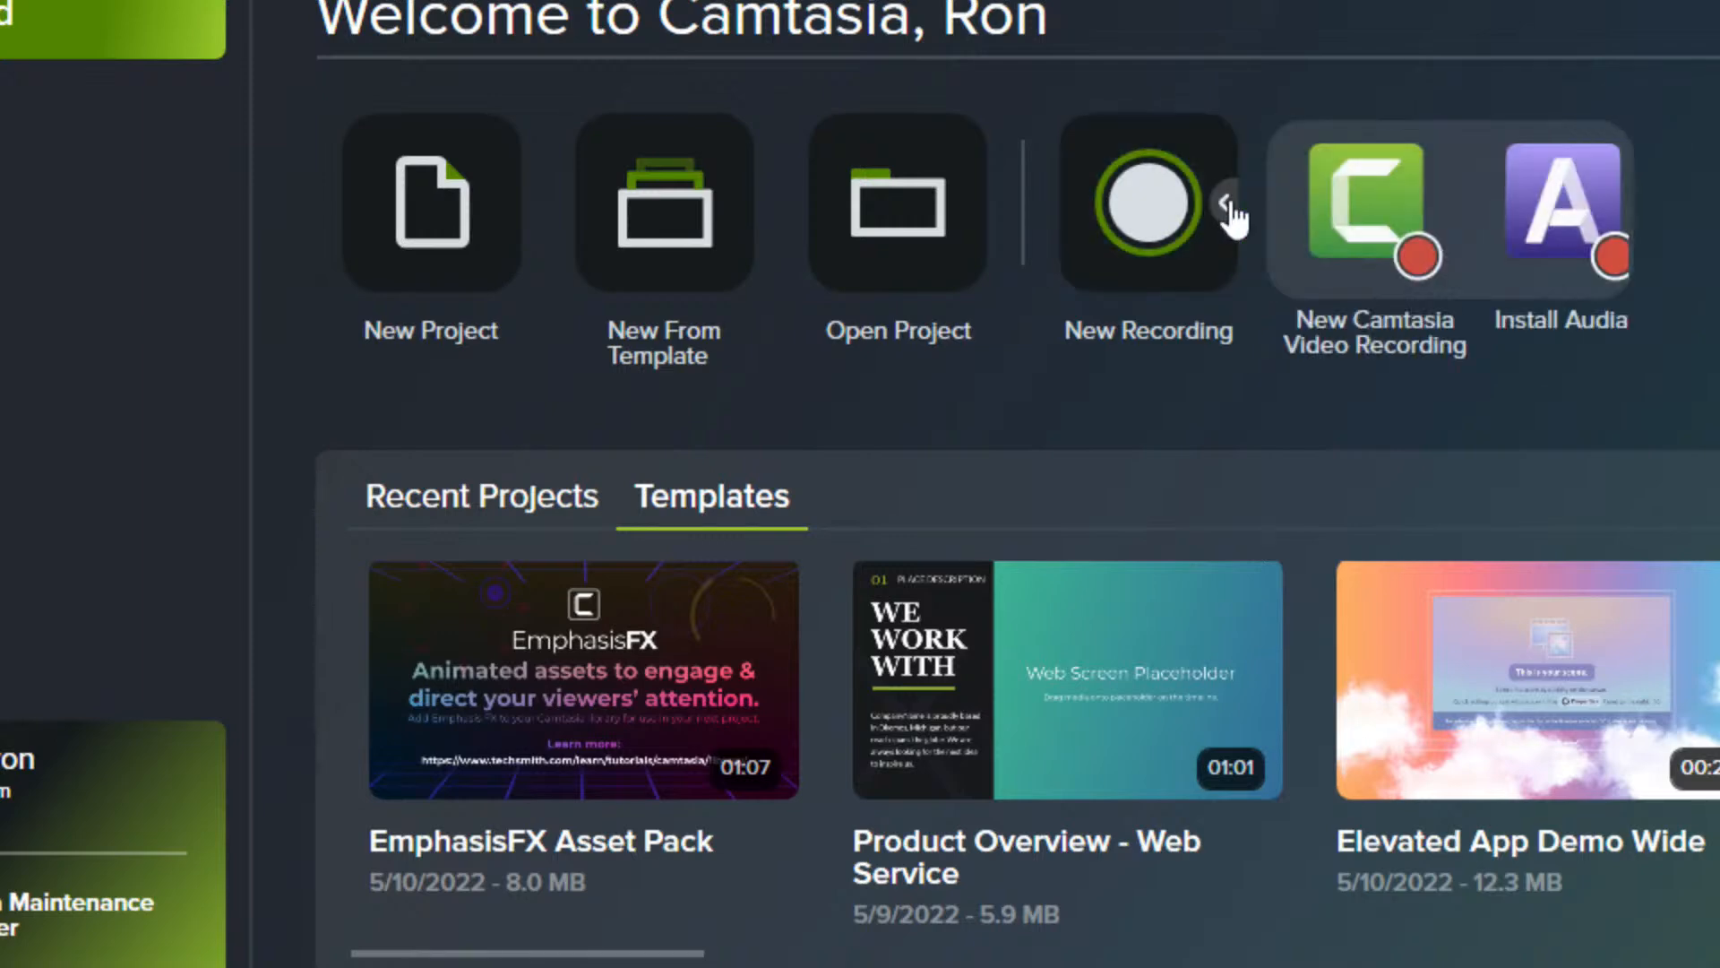
{"action": "left_click", "coordinate": [1226, 208]}
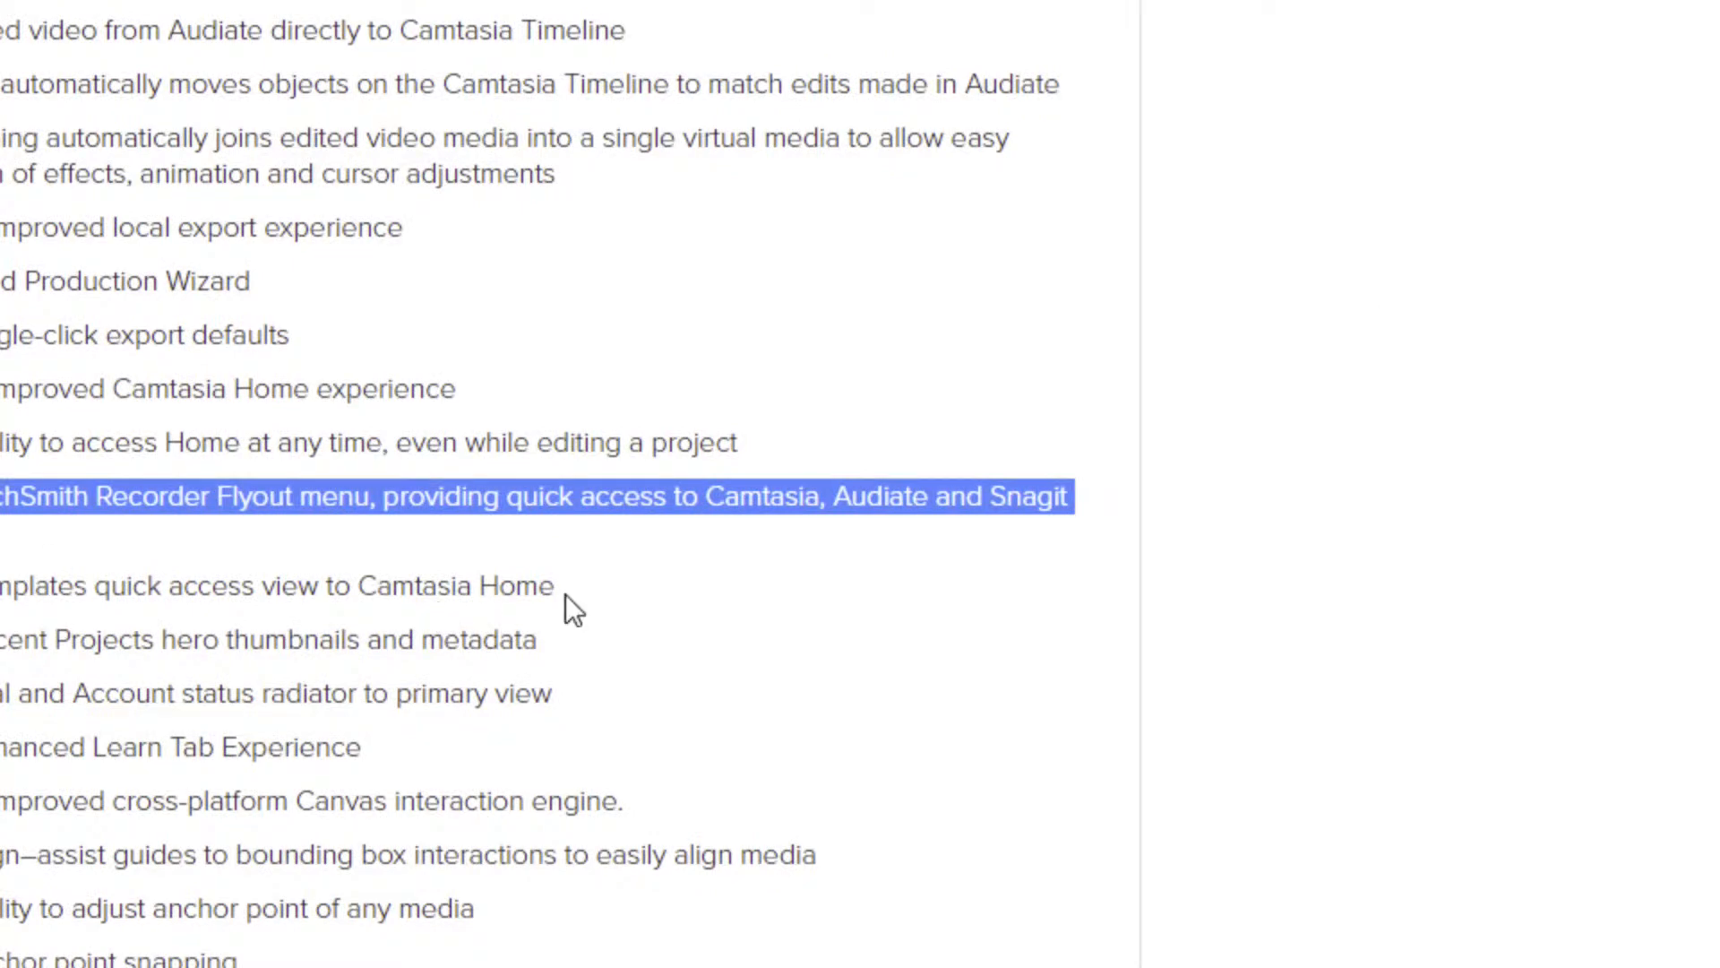
- Highlight the version history entries on Recent Projects thumbnails, account status and the Learn Tab, and check the recent projects on Camtasia's Home screen
{"action": "left_click_drag", "start_coordinate": [2, 639], "coordinate": [424, 646]}
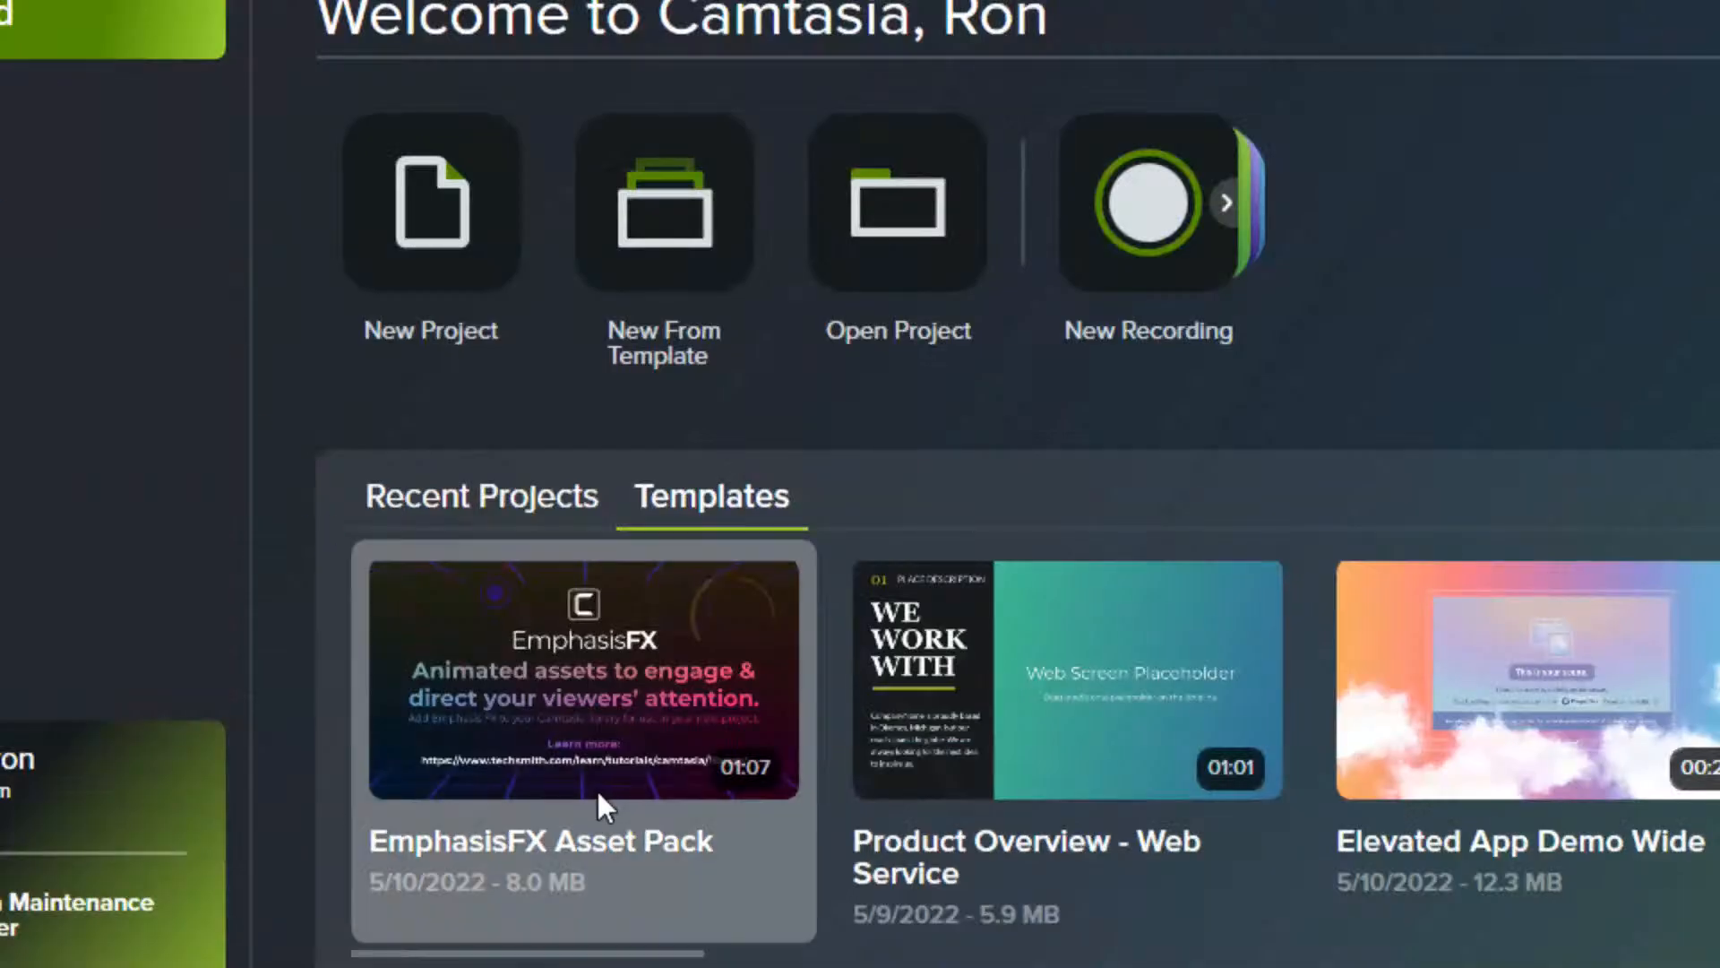
{"action": "left_click", "coordinate": [500, 507]}
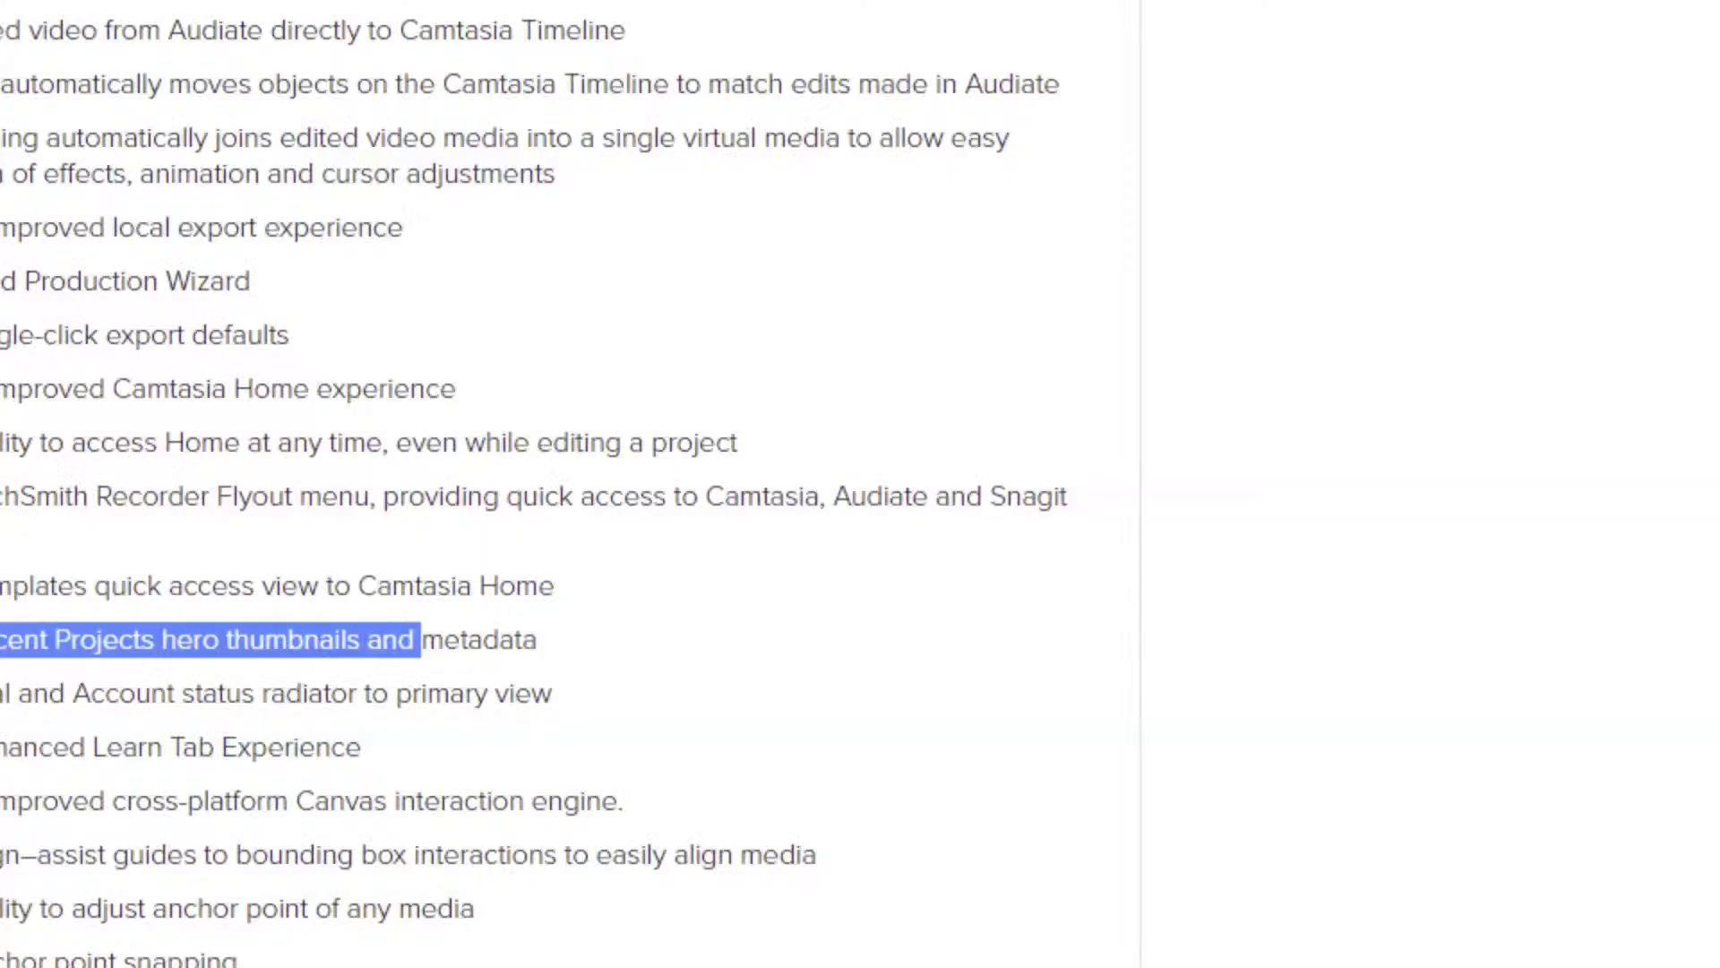
{"action": "left_click_drag", "start_coordinate": [19, 681], "coordinate": [622, 702]}
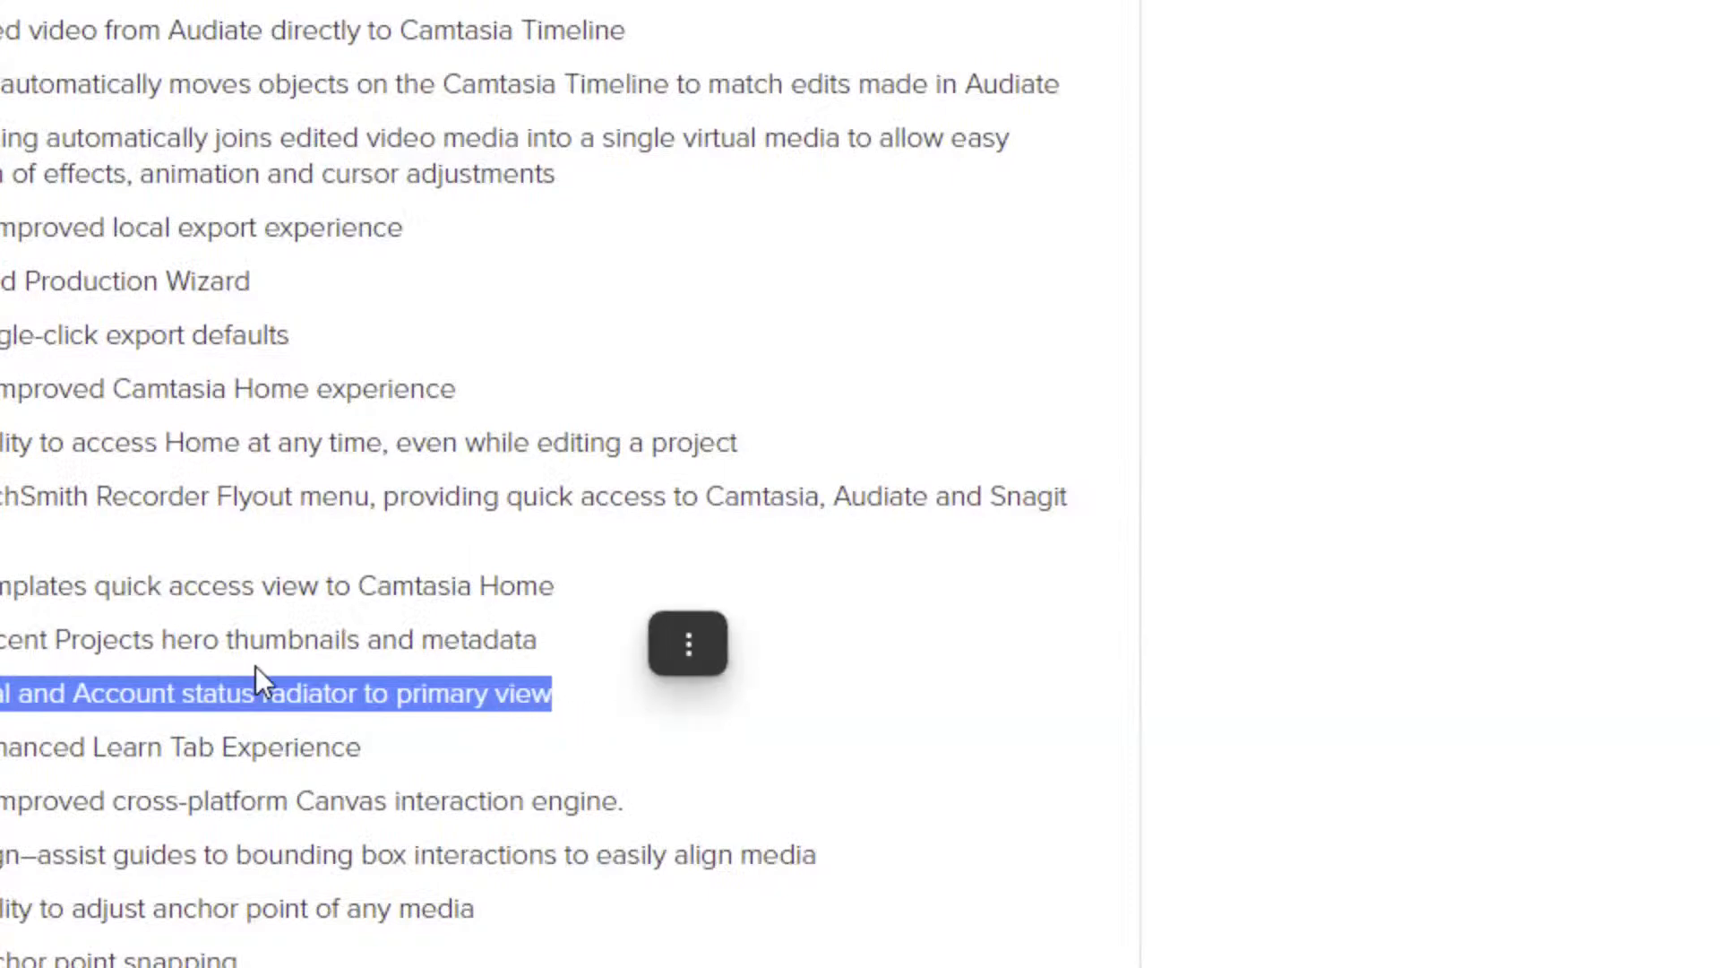
{"action": "left_click_drag", "start_coordinate": [3, 747], "coordinate": [432, 745]}
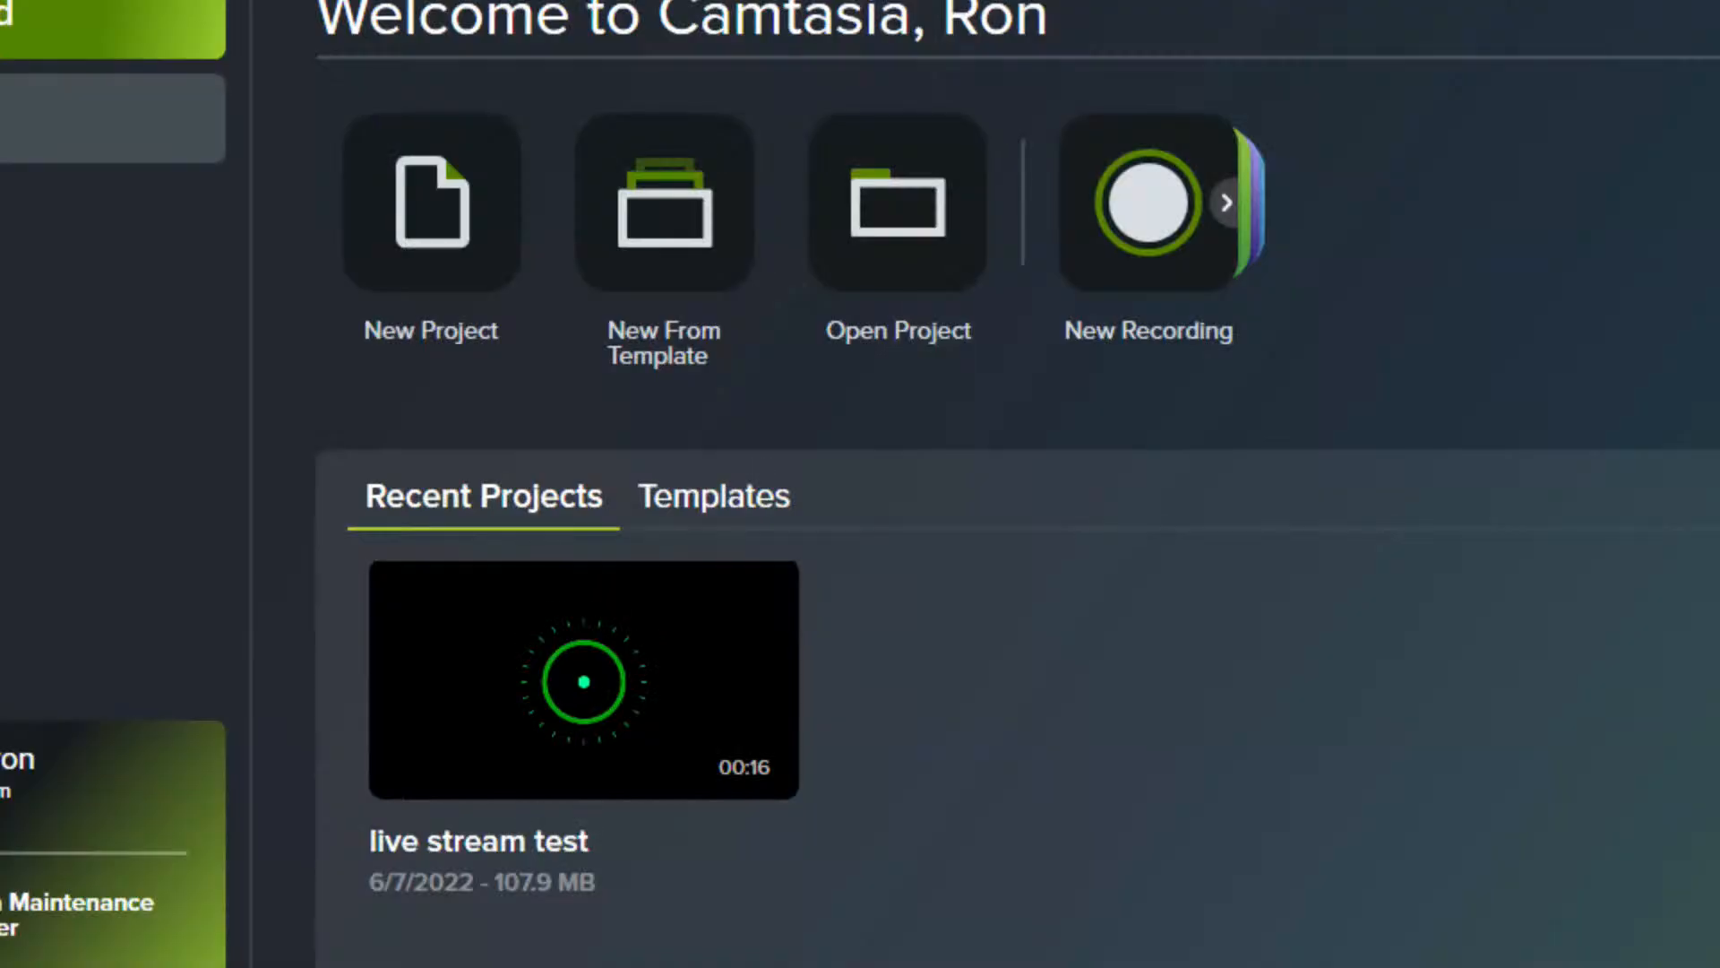
- Open the Learn section of Camtasia's Home screen and look through the Next Level tutorials on advanced video editing
{"action": "left_click", "coordinate": [112, 118]}
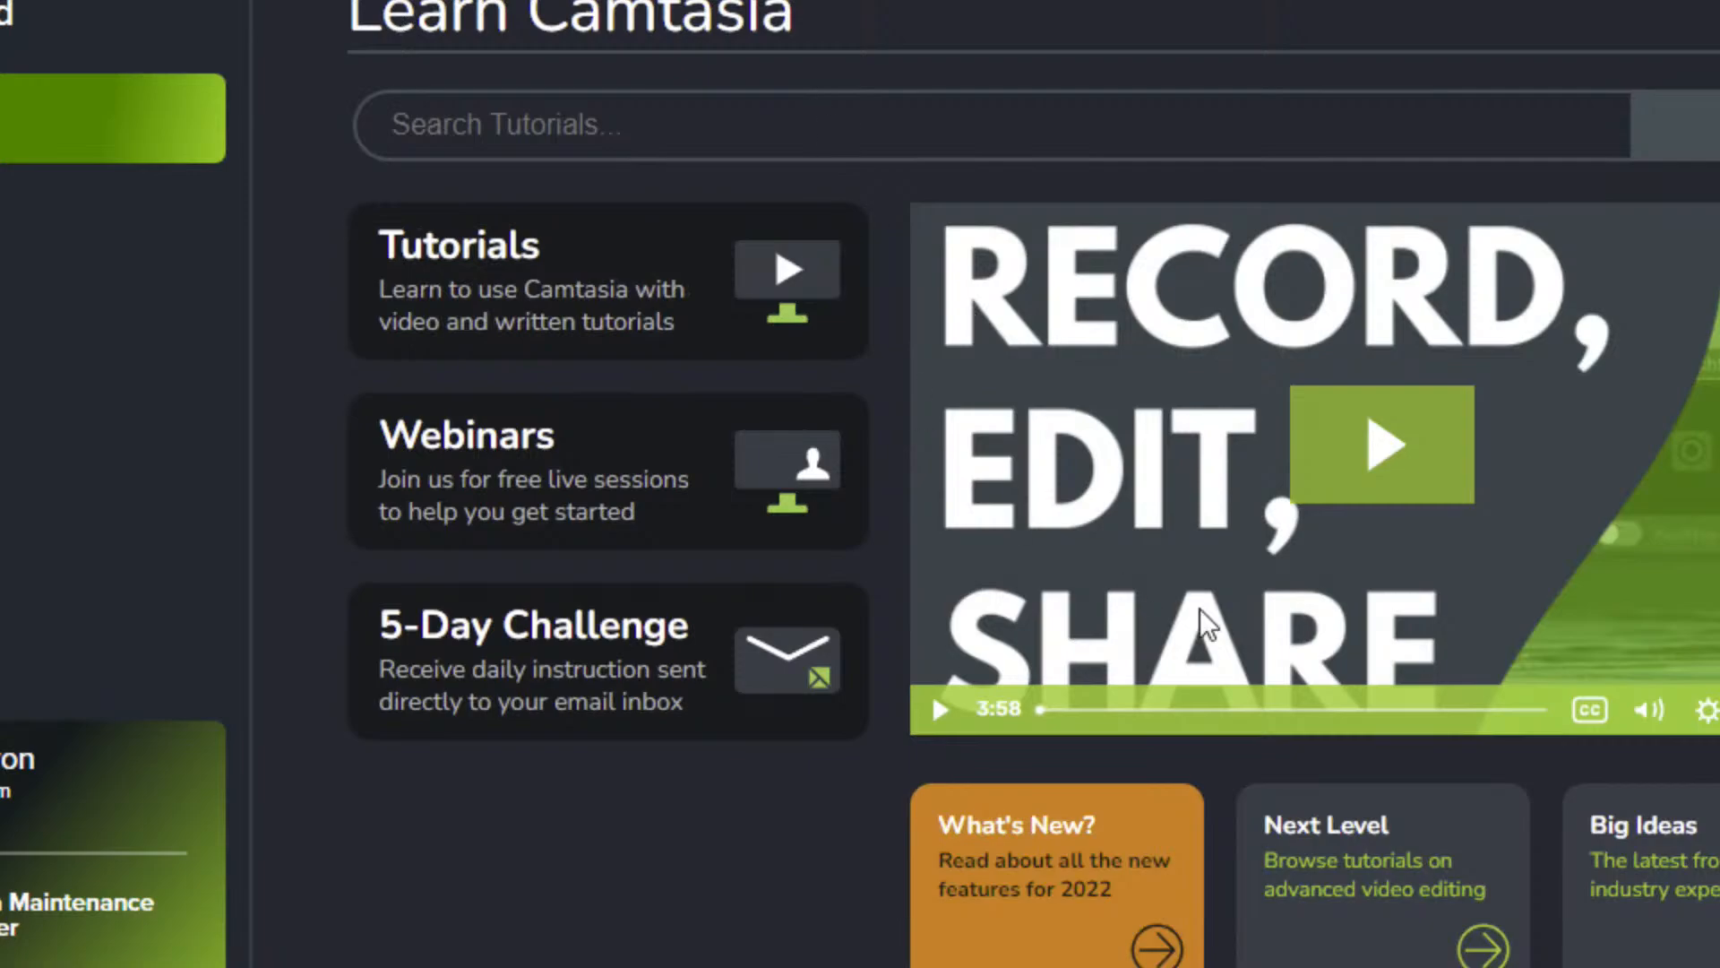
{"action": "left_click", "coordinate": [1389, 857]}
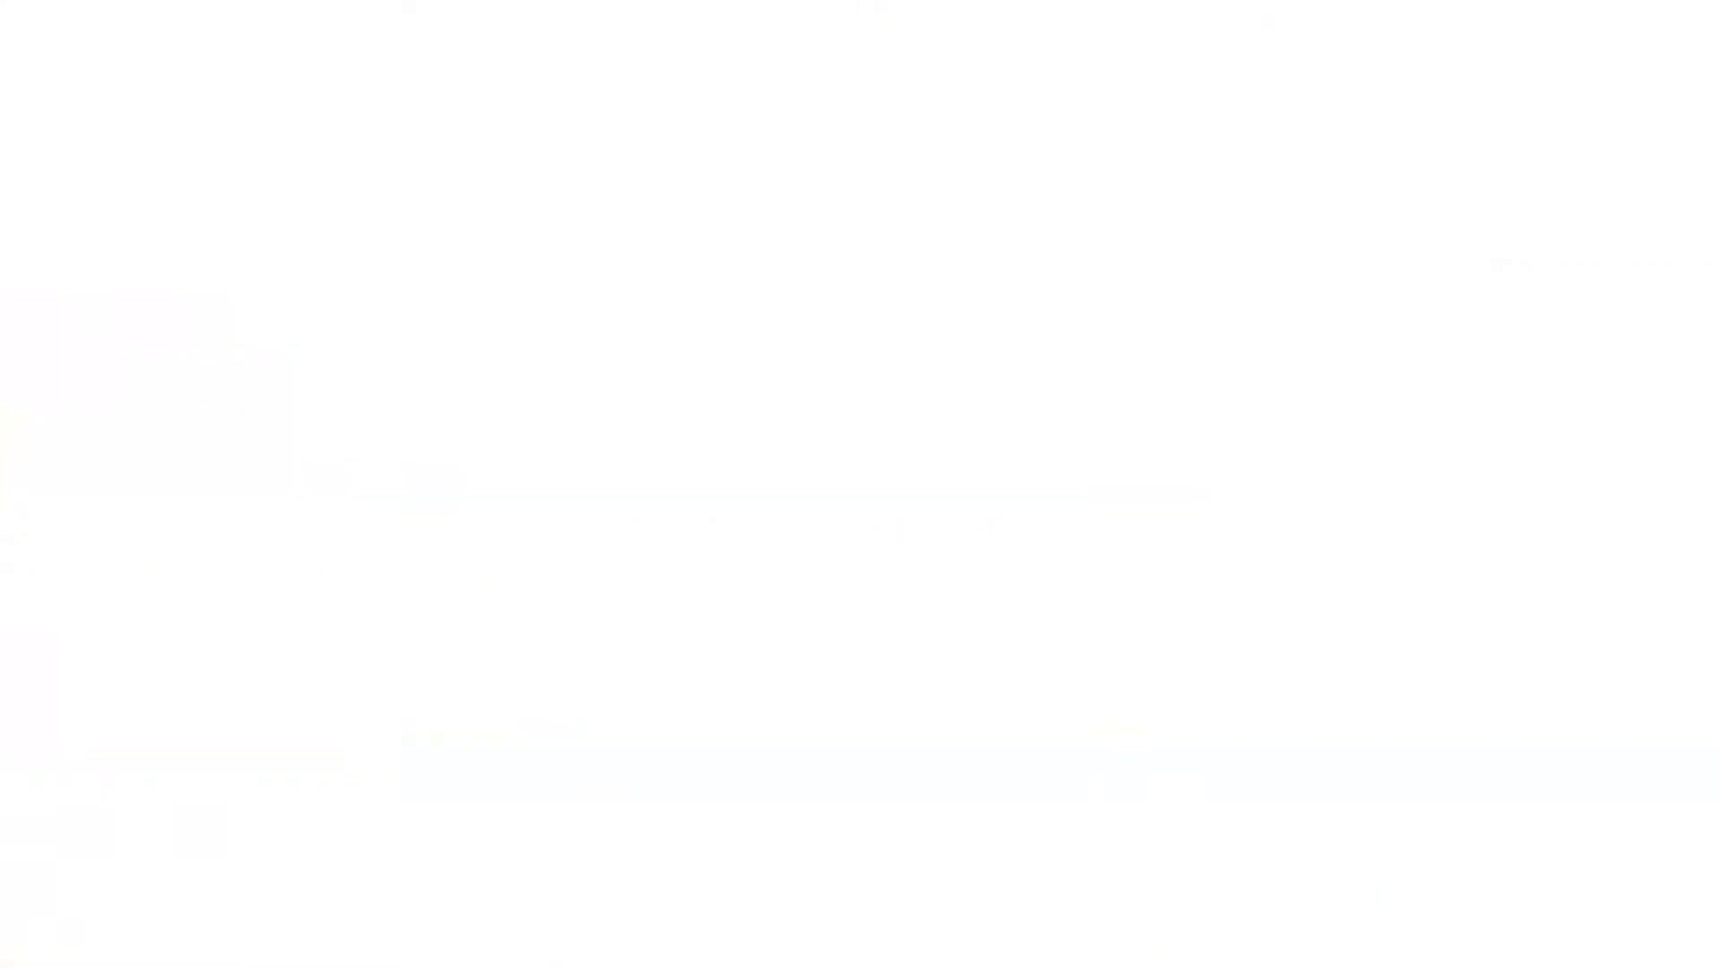
{"action": "scroll", "coordinate": [1059, 851], "scroll_direction": "down", "scroll_amount": 9}
{"action": "scroll", "coordinate": [1059, 852], "scroll_direction": "up", "scroll_amount": 8}
{"action": "scroll", "coordinate": [1059, 851], "scroll_direction": "down", "scroll_amount": 1}
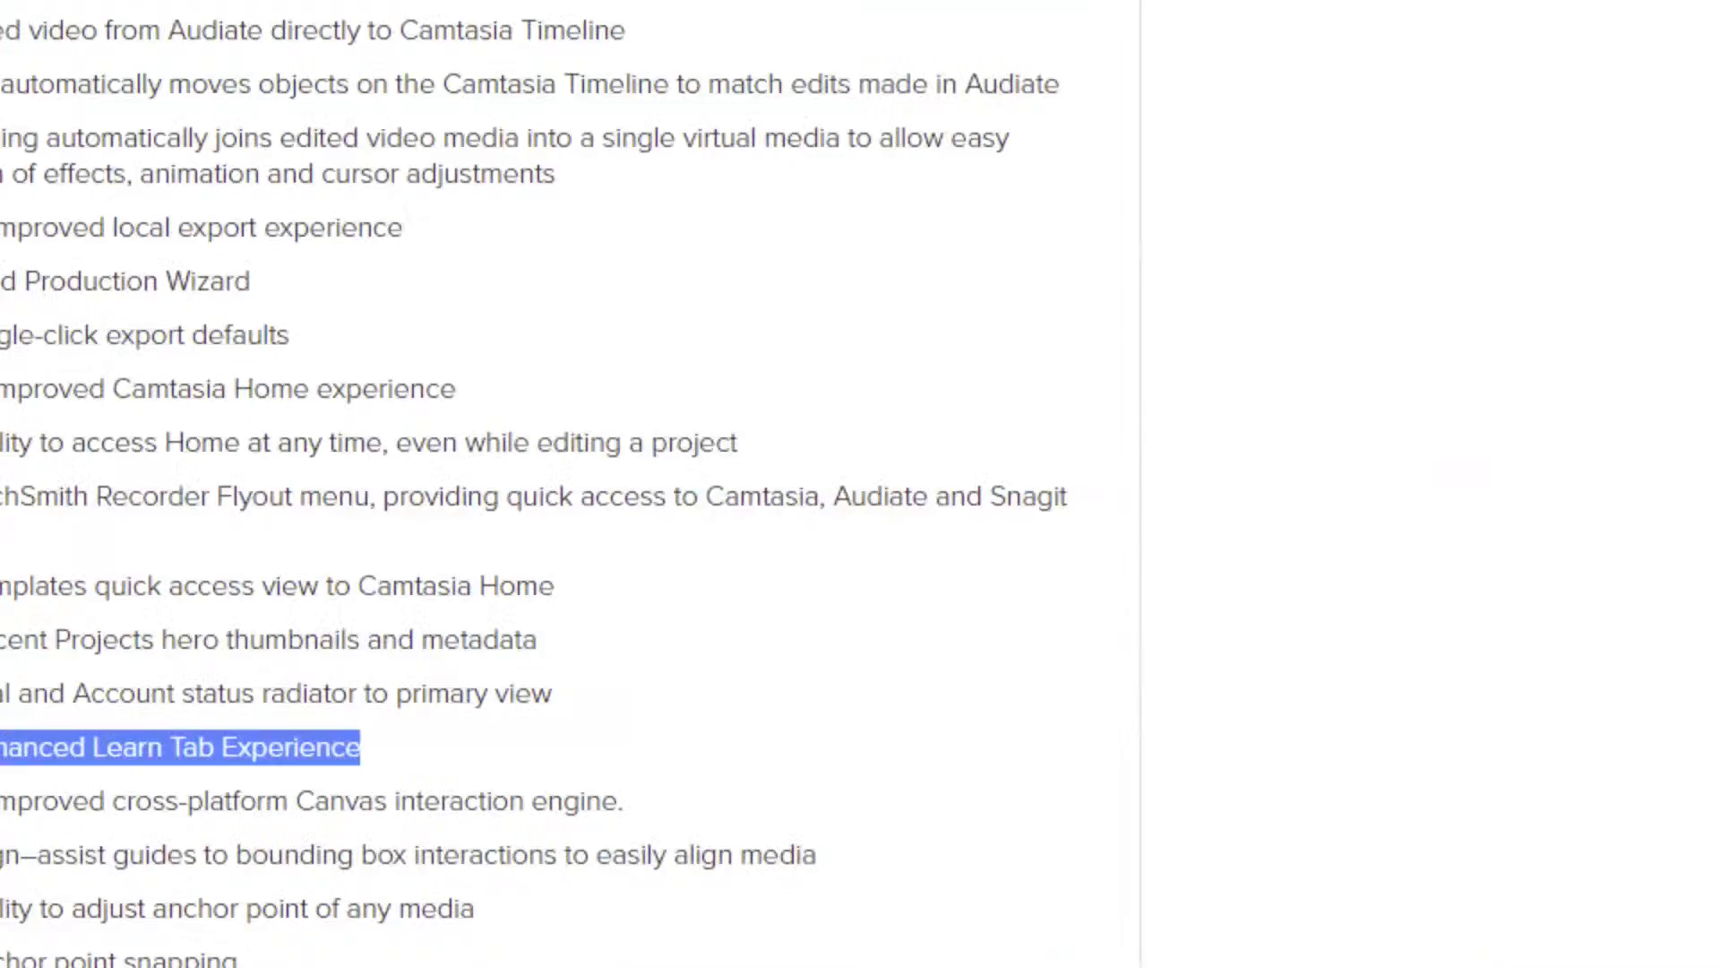
- Highlight the version history entries on the cross-platform Canvas interaction engine and the align-assist guides
{"action": "left_click_drag", "start_coordinate": [690, 803], "coordinate": [2, 810]}
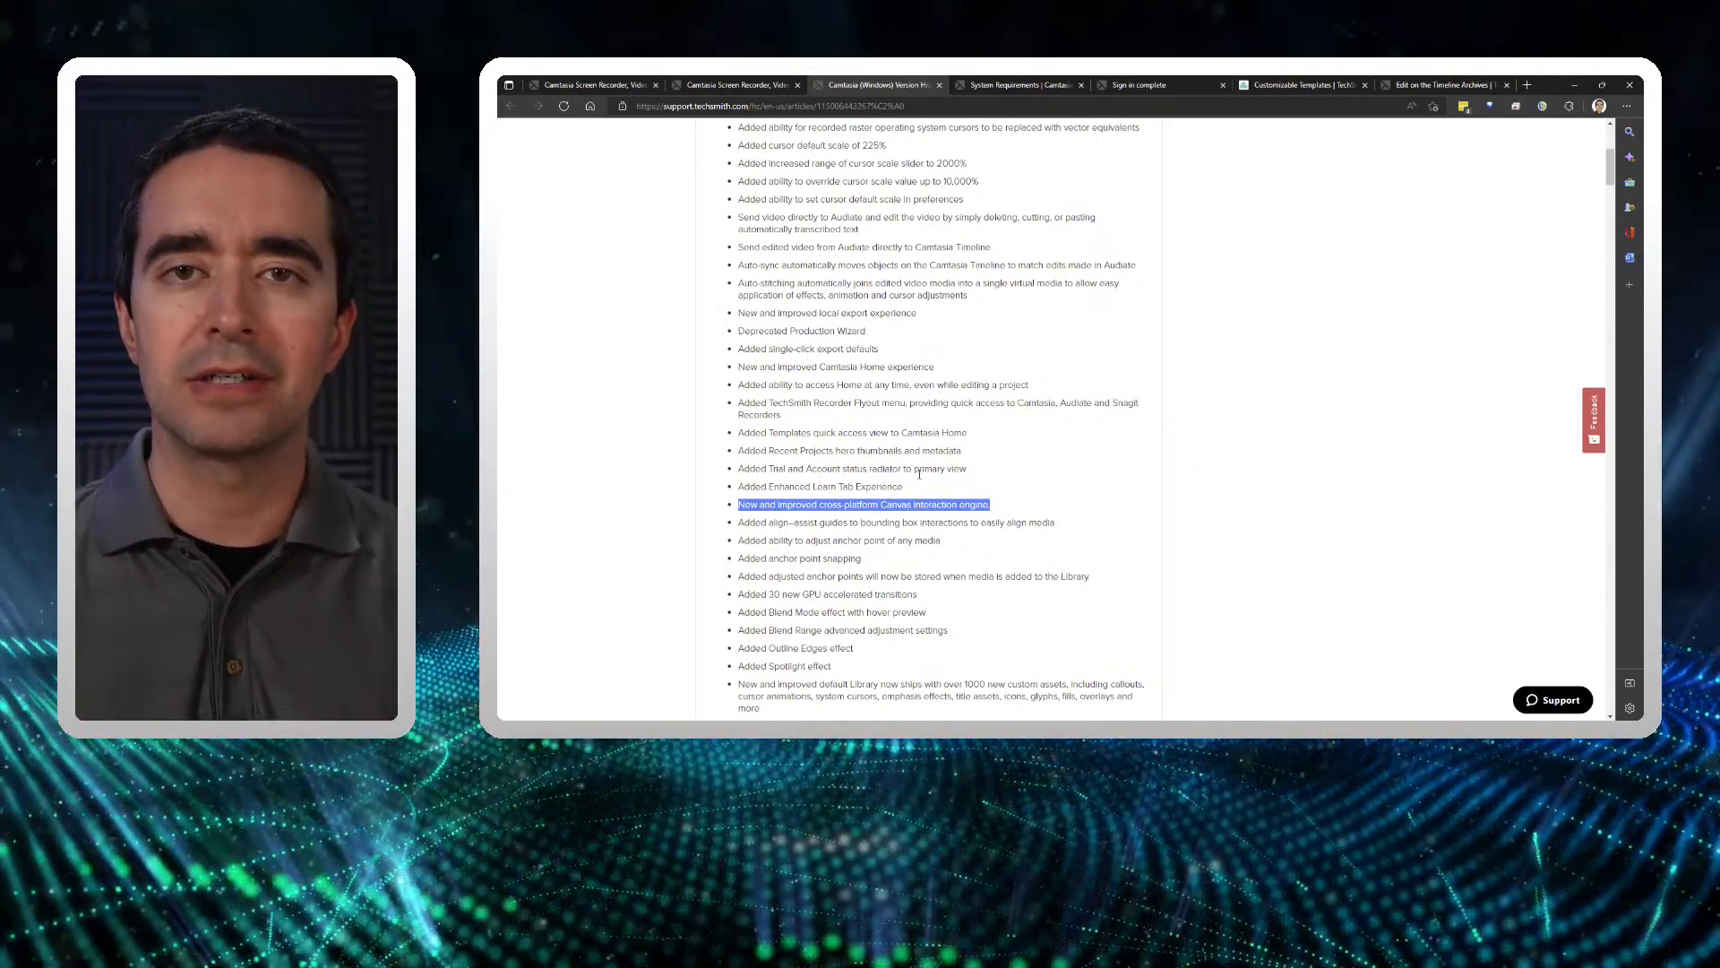
{"action": "scroll", "coordinate": [1021, 389], "scroll_direction": "down", "scroll_amount": 3}
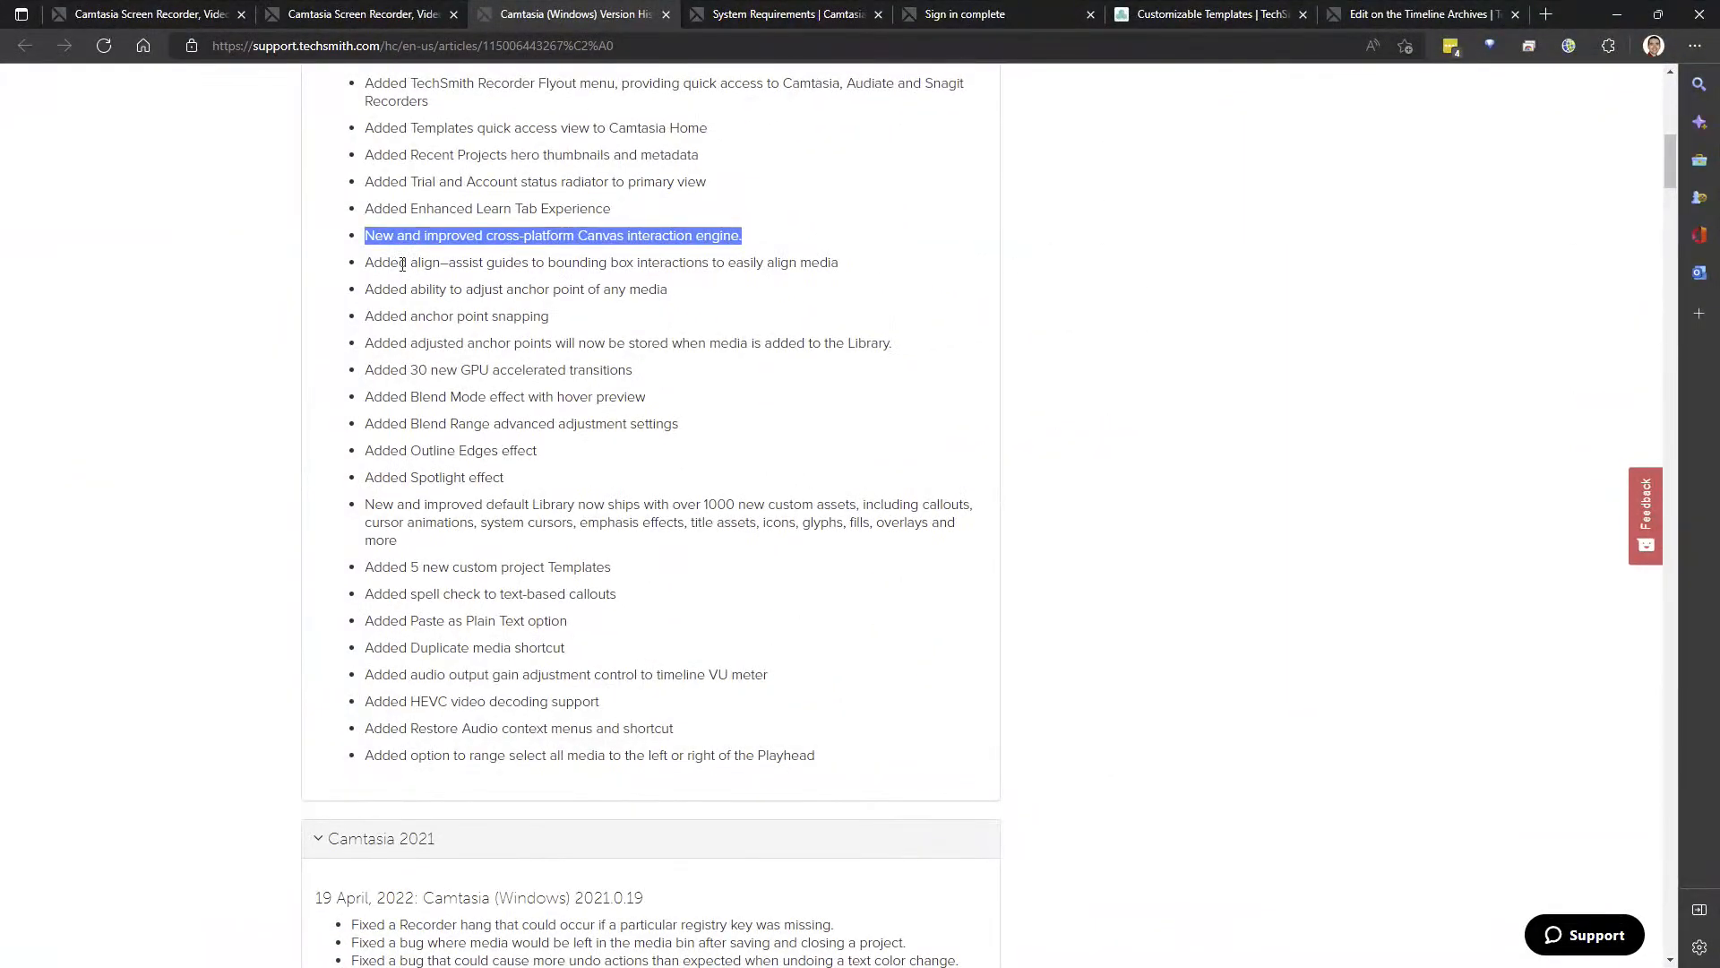
{"action": "left_click_drag", "start_coordinate": [402, 264], "coordinate": [650, 280]}
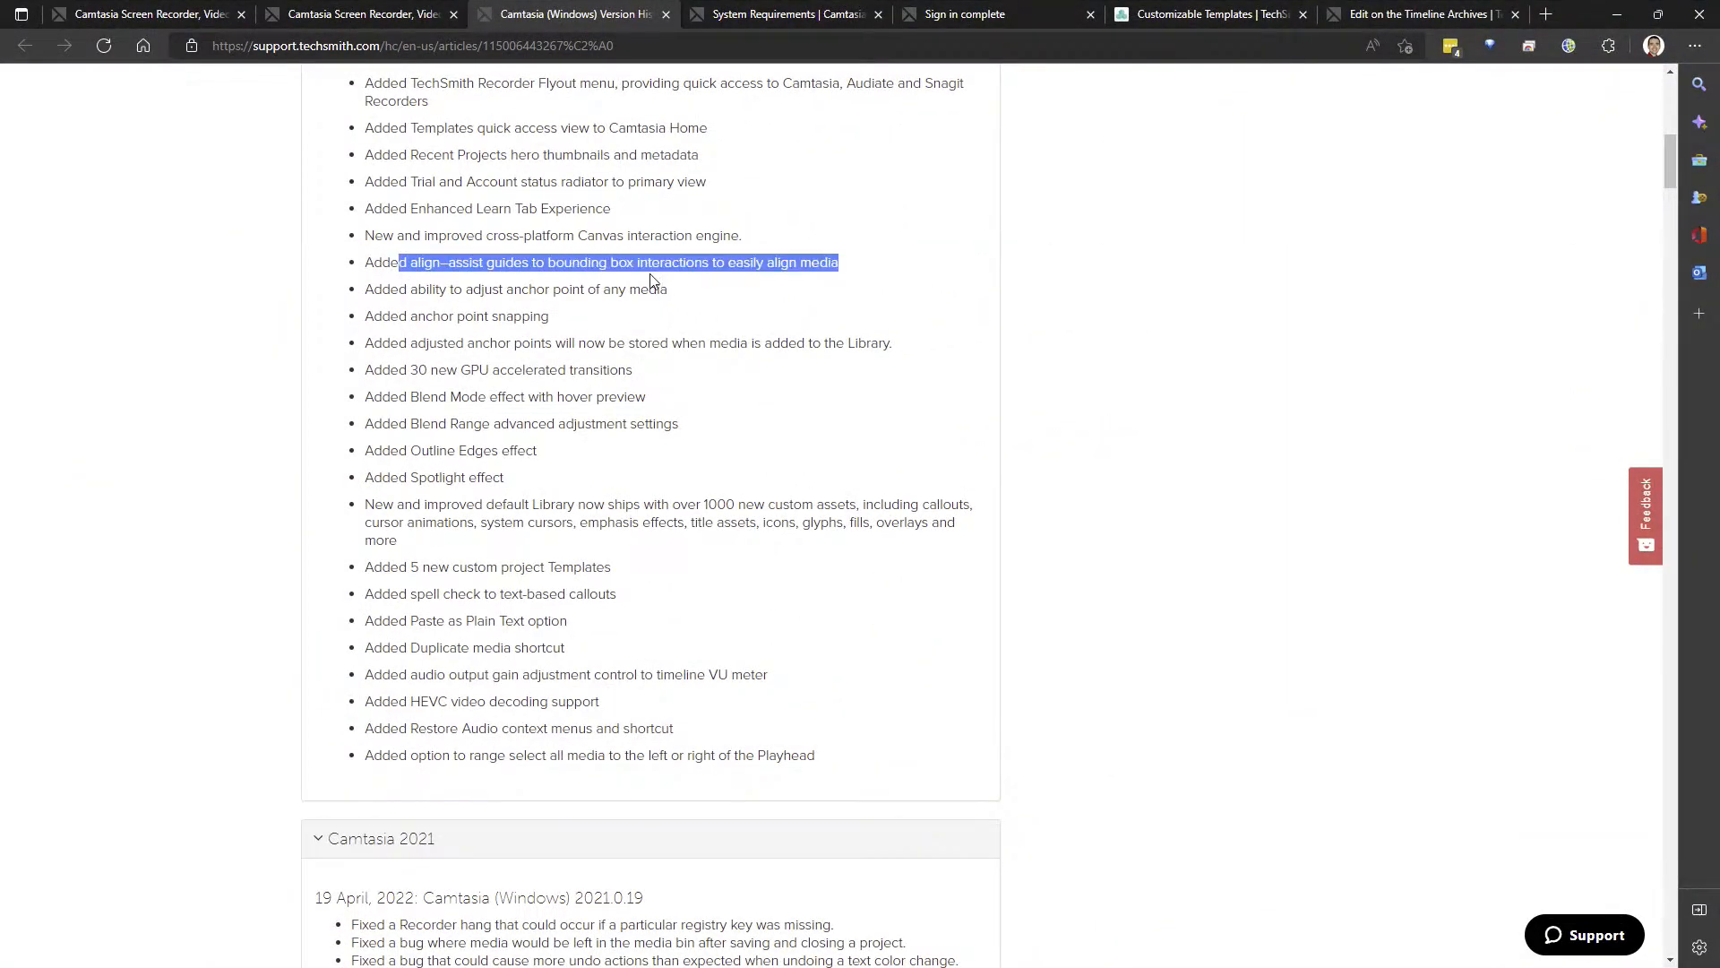
{"action": "left_click_drag", "start_coordinate": [850, 262], "coordinate": [862, 266]}
- Switch to Camtasia and move the yellow icon out of the dock onto the left part of the wallpaper, following the alignment guides
{"action": "key", "text": "alt+Tab"}
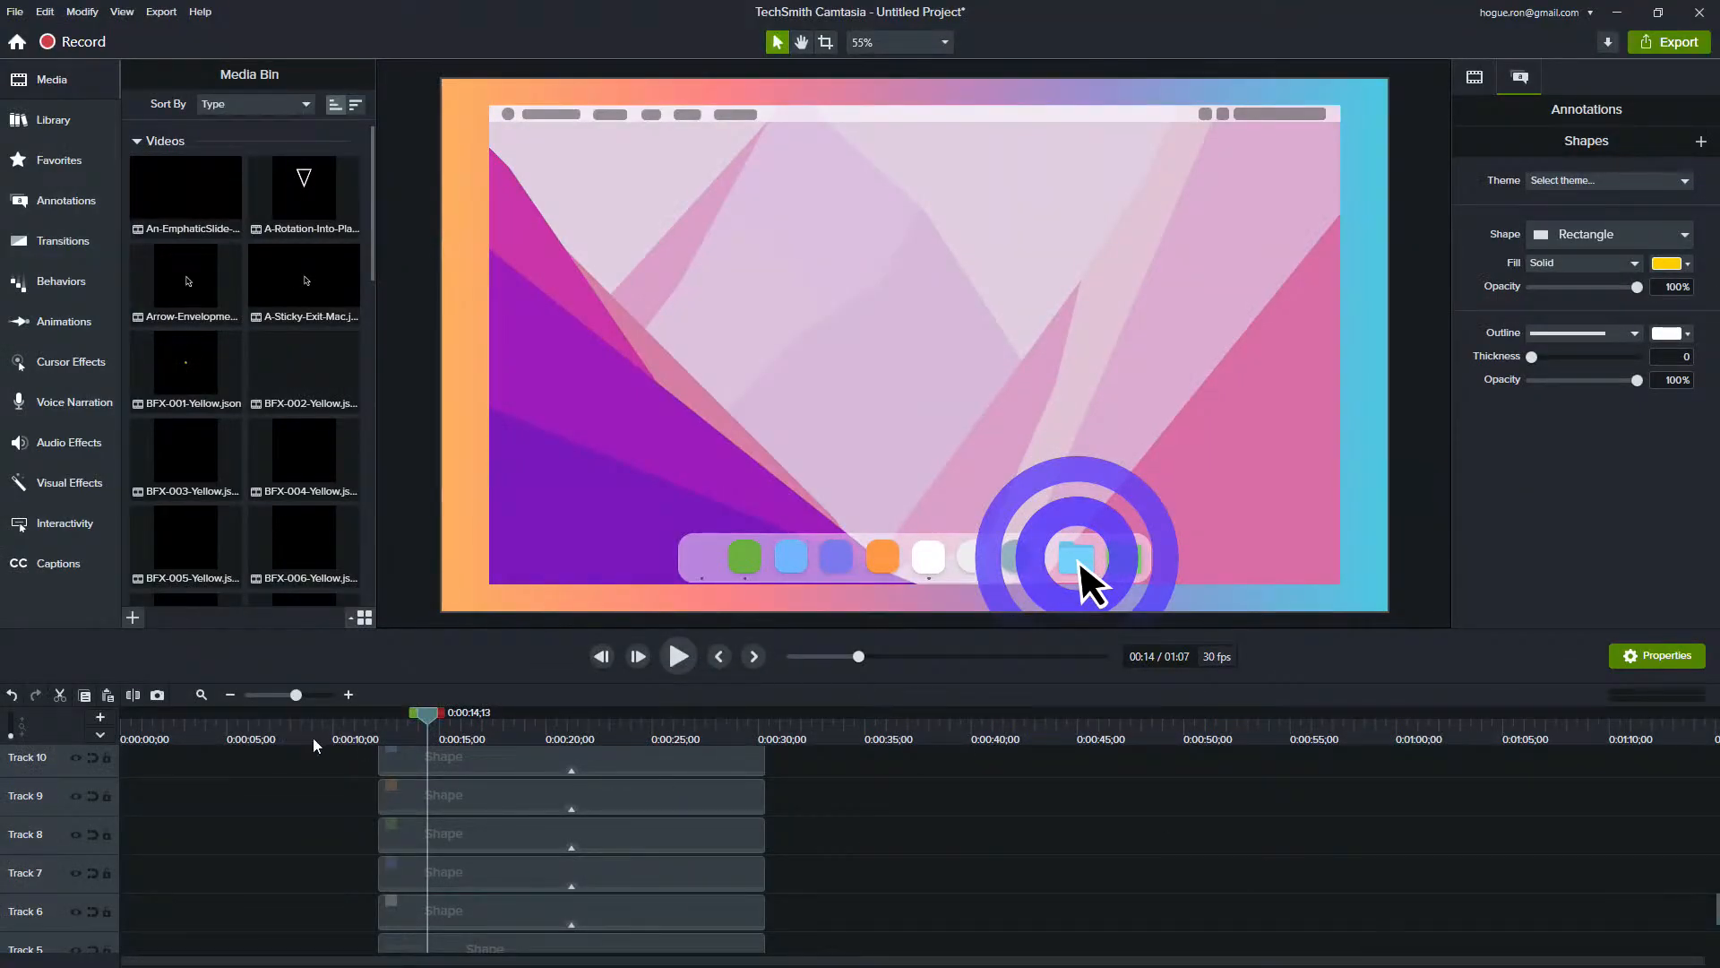
{"action": "left_click", "coordinate": [461, 800]}
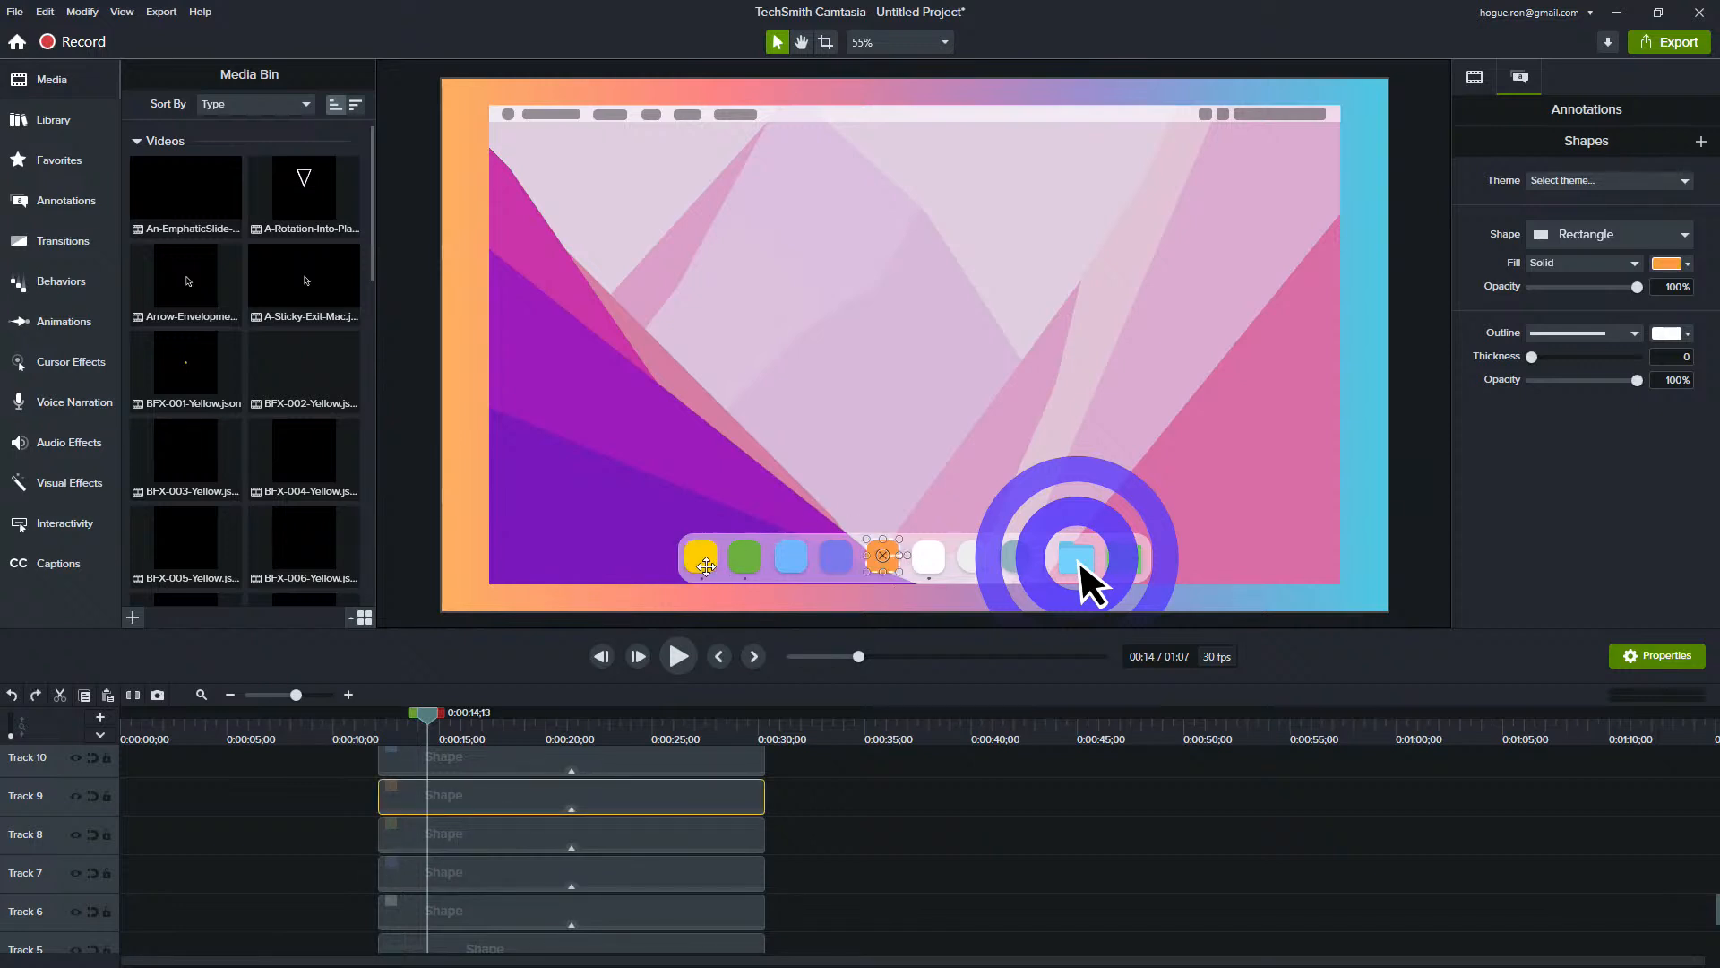
{"action": "left_click", "coordinate": [700, 557]}
{"action": "left_click_drag", "start_coordinate": [699, 556], "coordinate": [649, 562]}
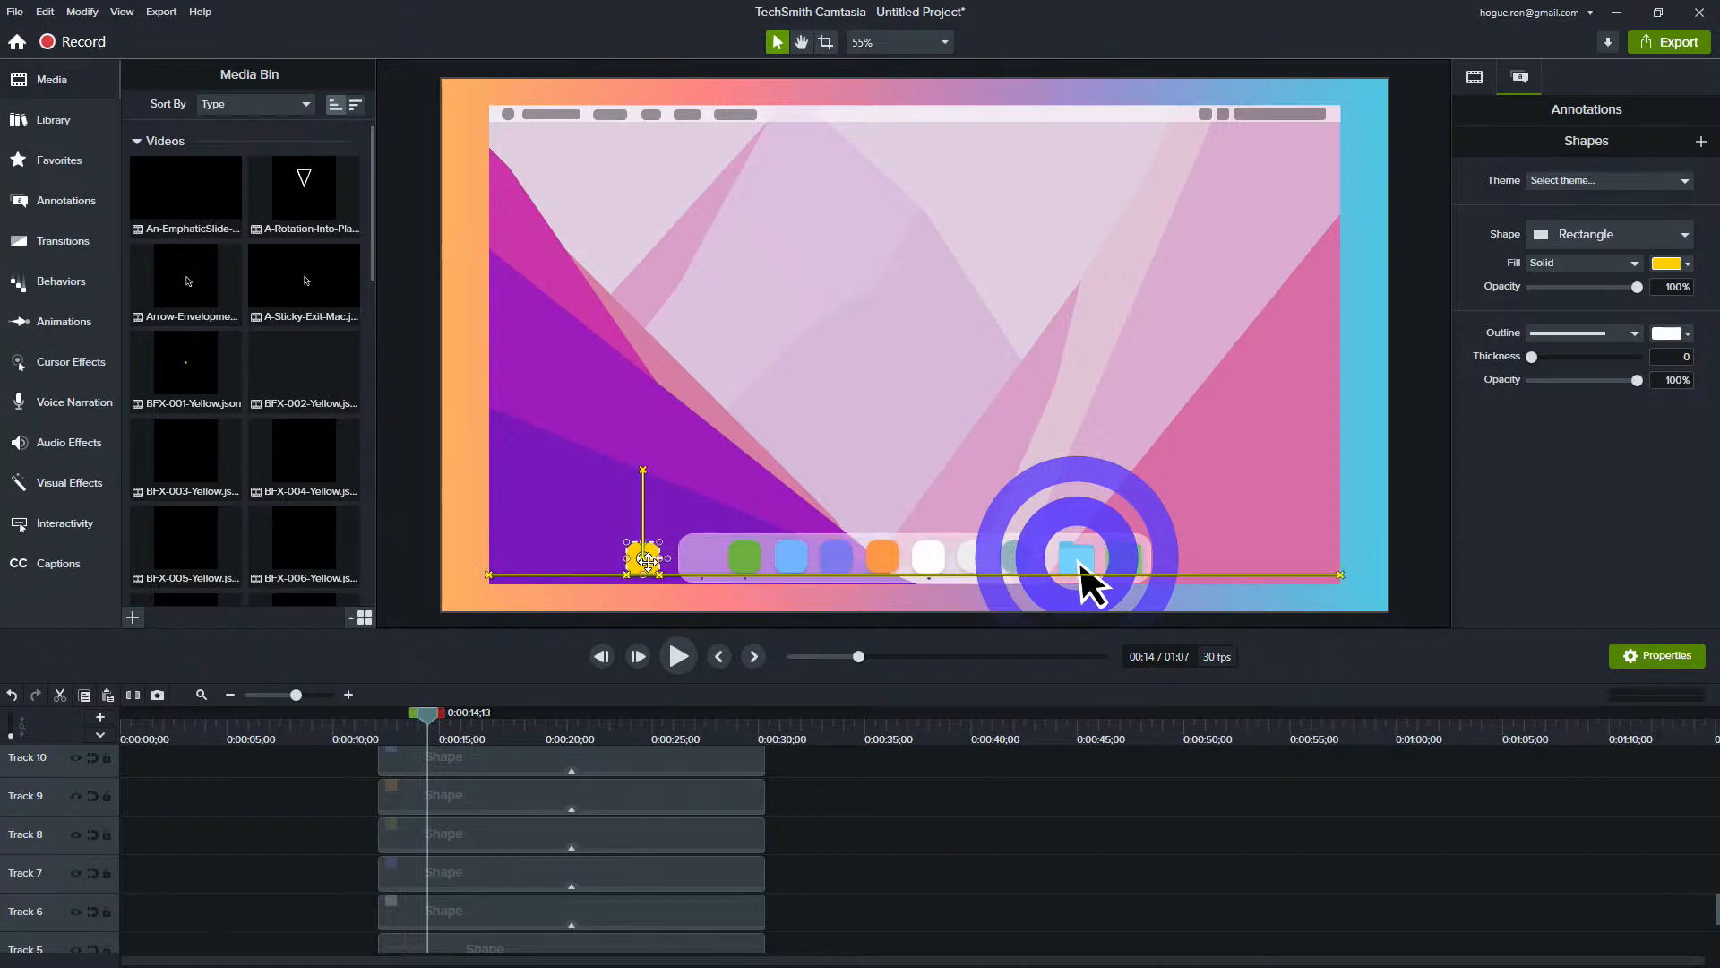
{"action": "left_click_drag", "start_coordinate": [649, 561], "coordinate": [643, 558]}
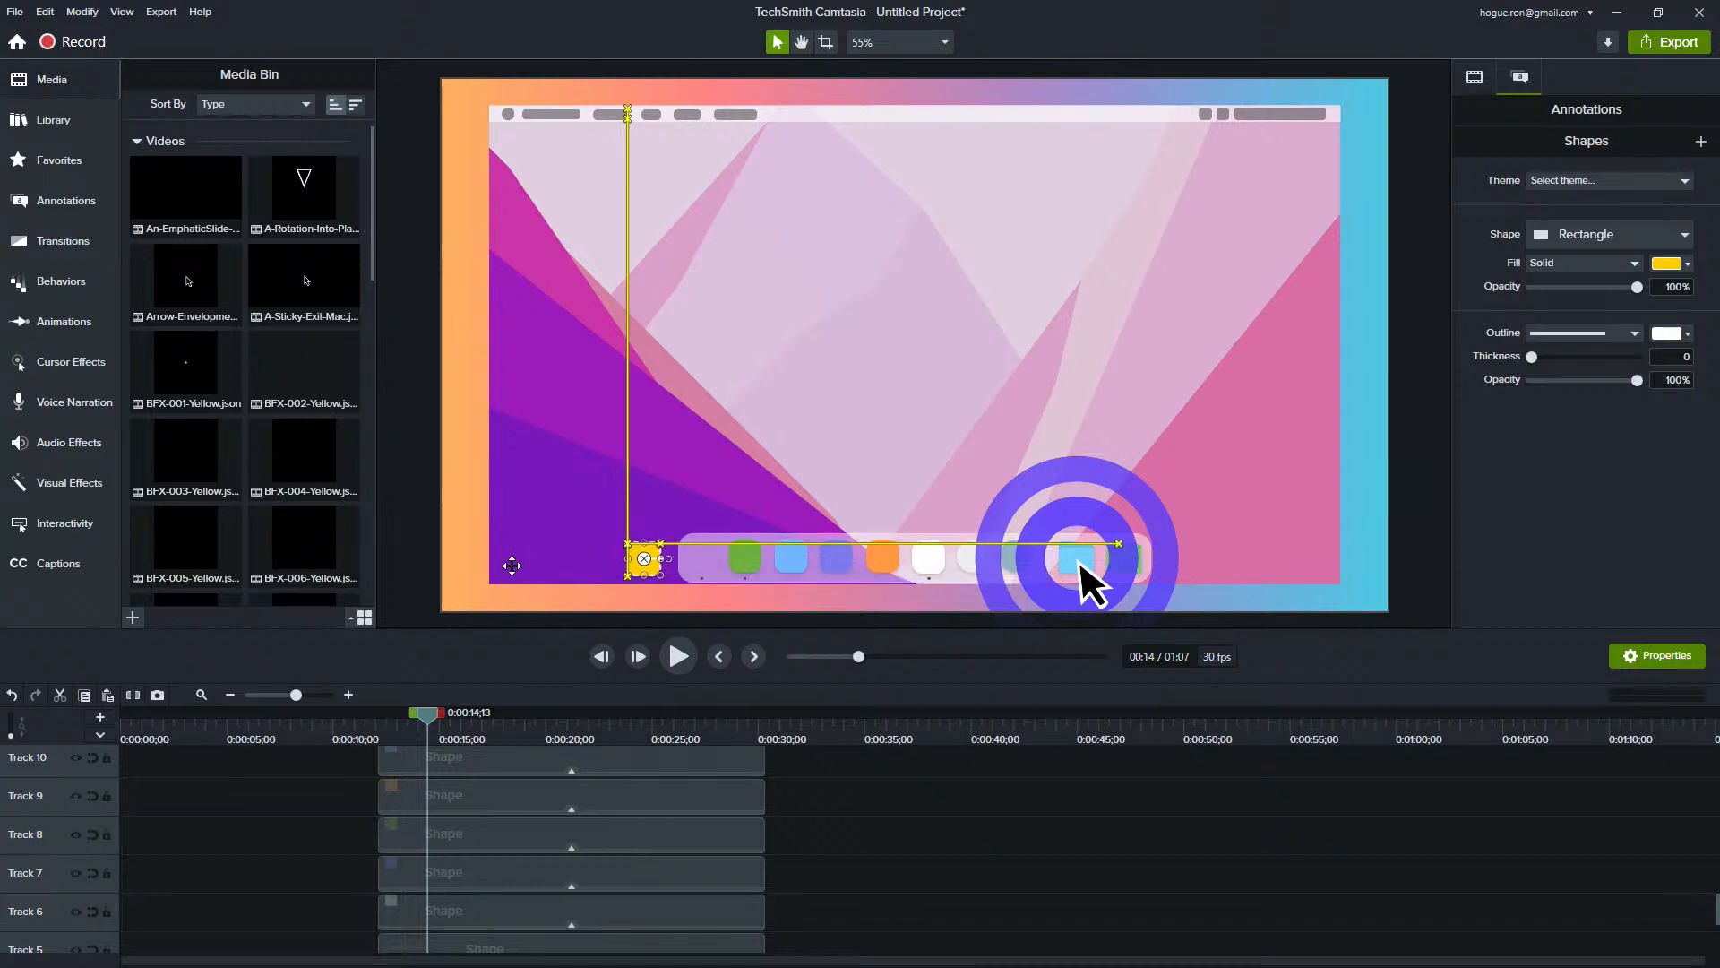
{"action": "left_click_drag", "start_coordinate": [511, 565], "coordinate": [610, 340]}
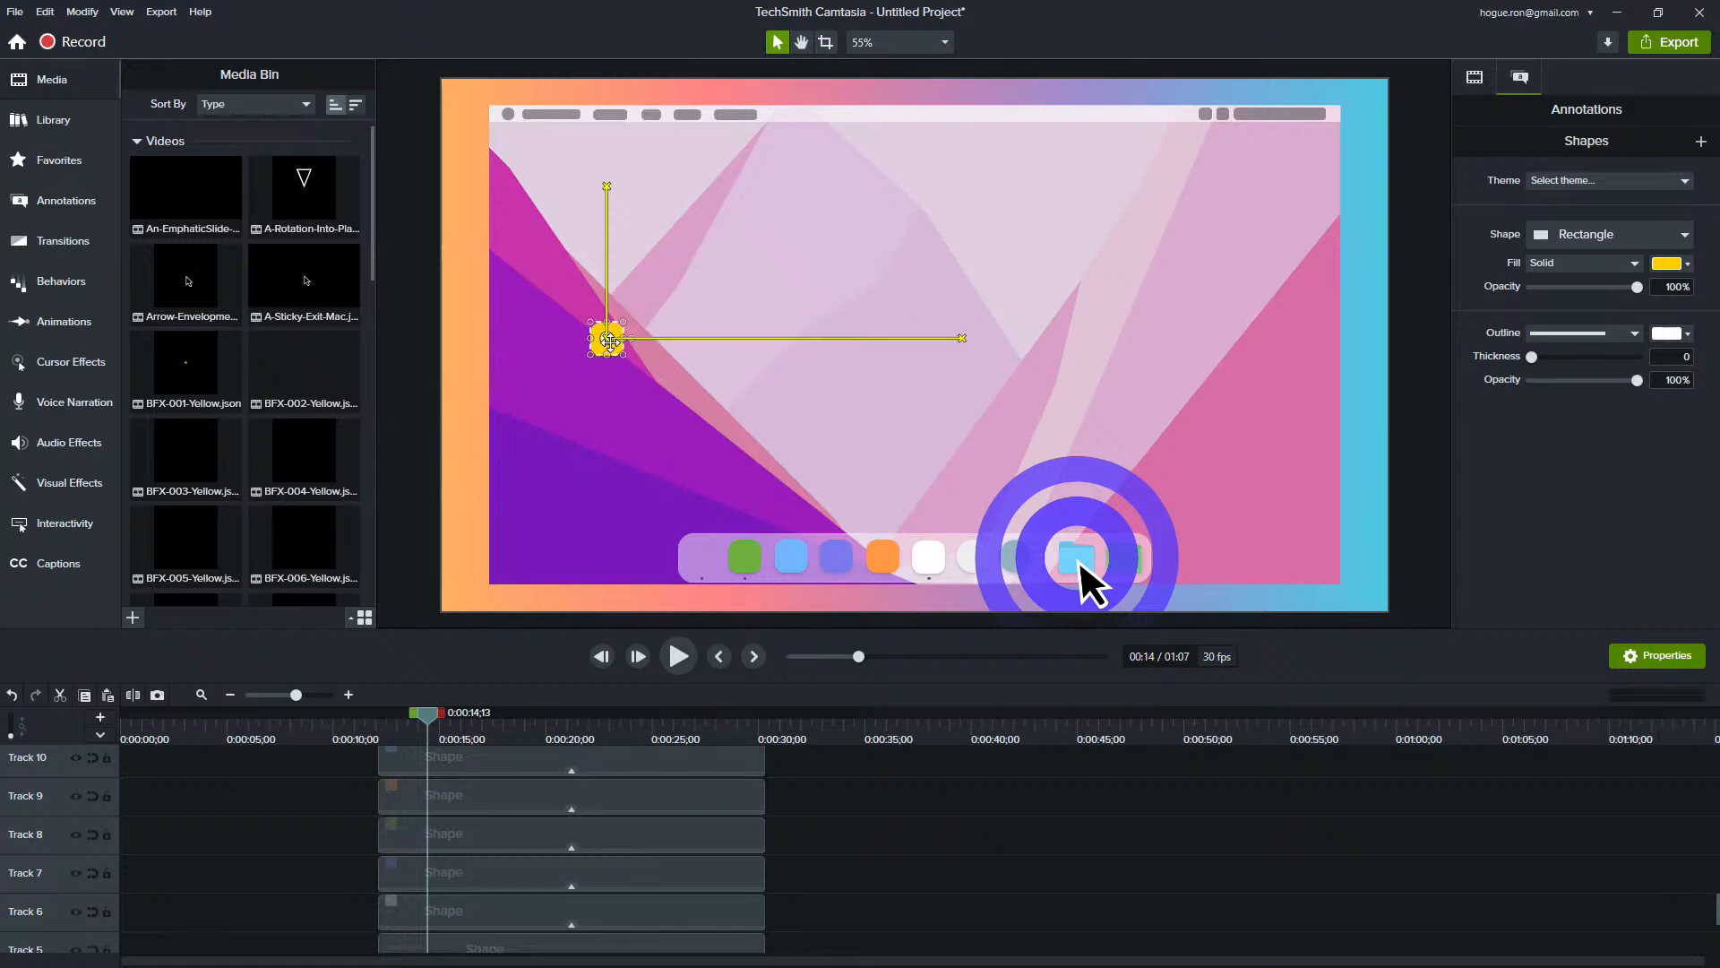
{"action": "left_click_drag", "start_coordinate": [610, 340], "coordinate": [613, 393]}
- At 0:00:34;12, reposition the Arrows Burst over the Windows desktop scene, ending in the upper right of the chat window
{"action": "scroll", "coordinate": [315, 812], "scroll_direction": "down", "scroll_amount": 4}
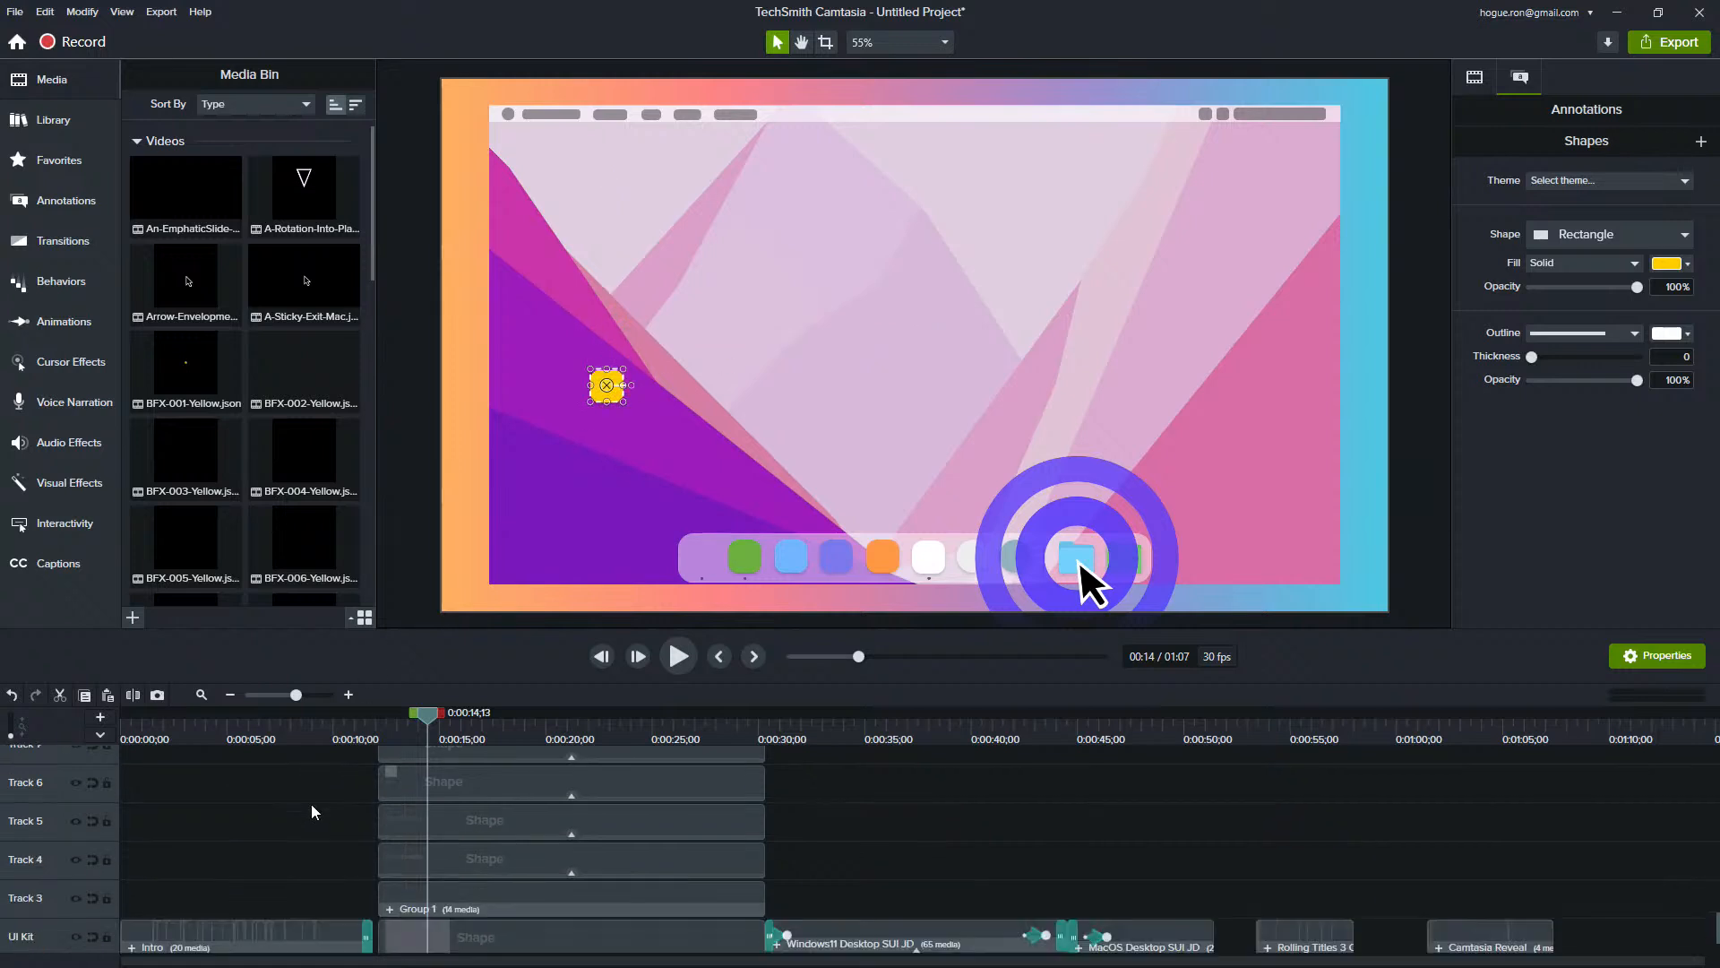
{"action": "left_click", "coordinate": [852, 745]}
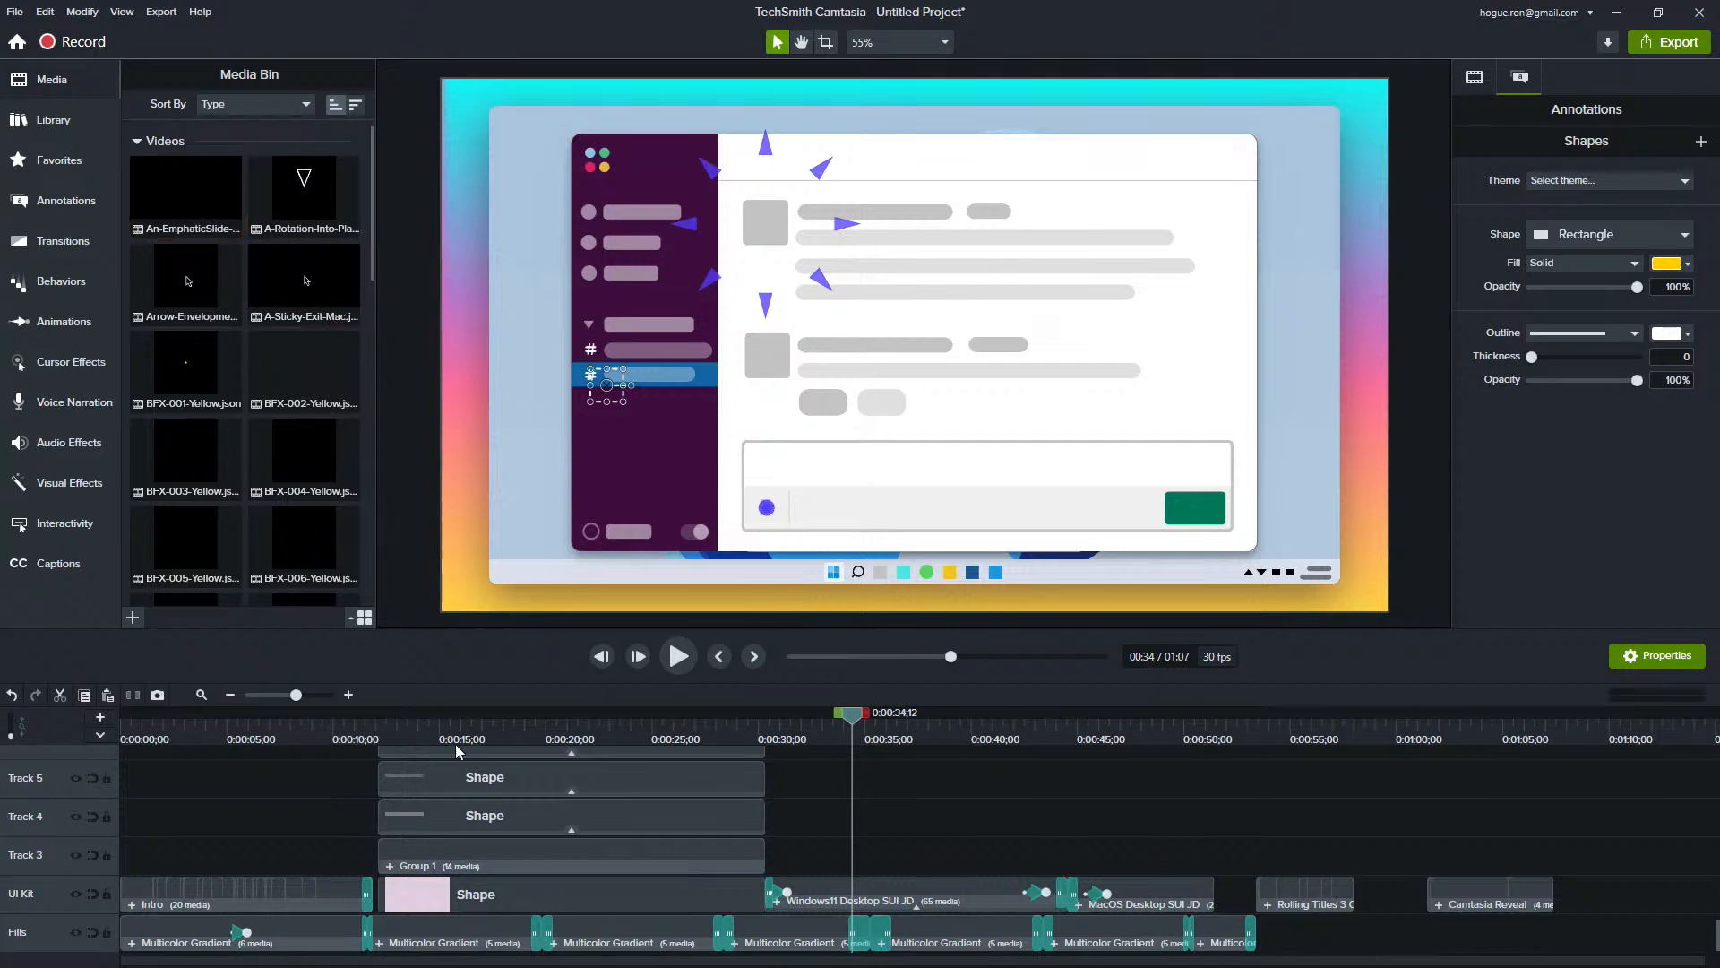
{"action": "left_click", "coordinate": [921, 900]}
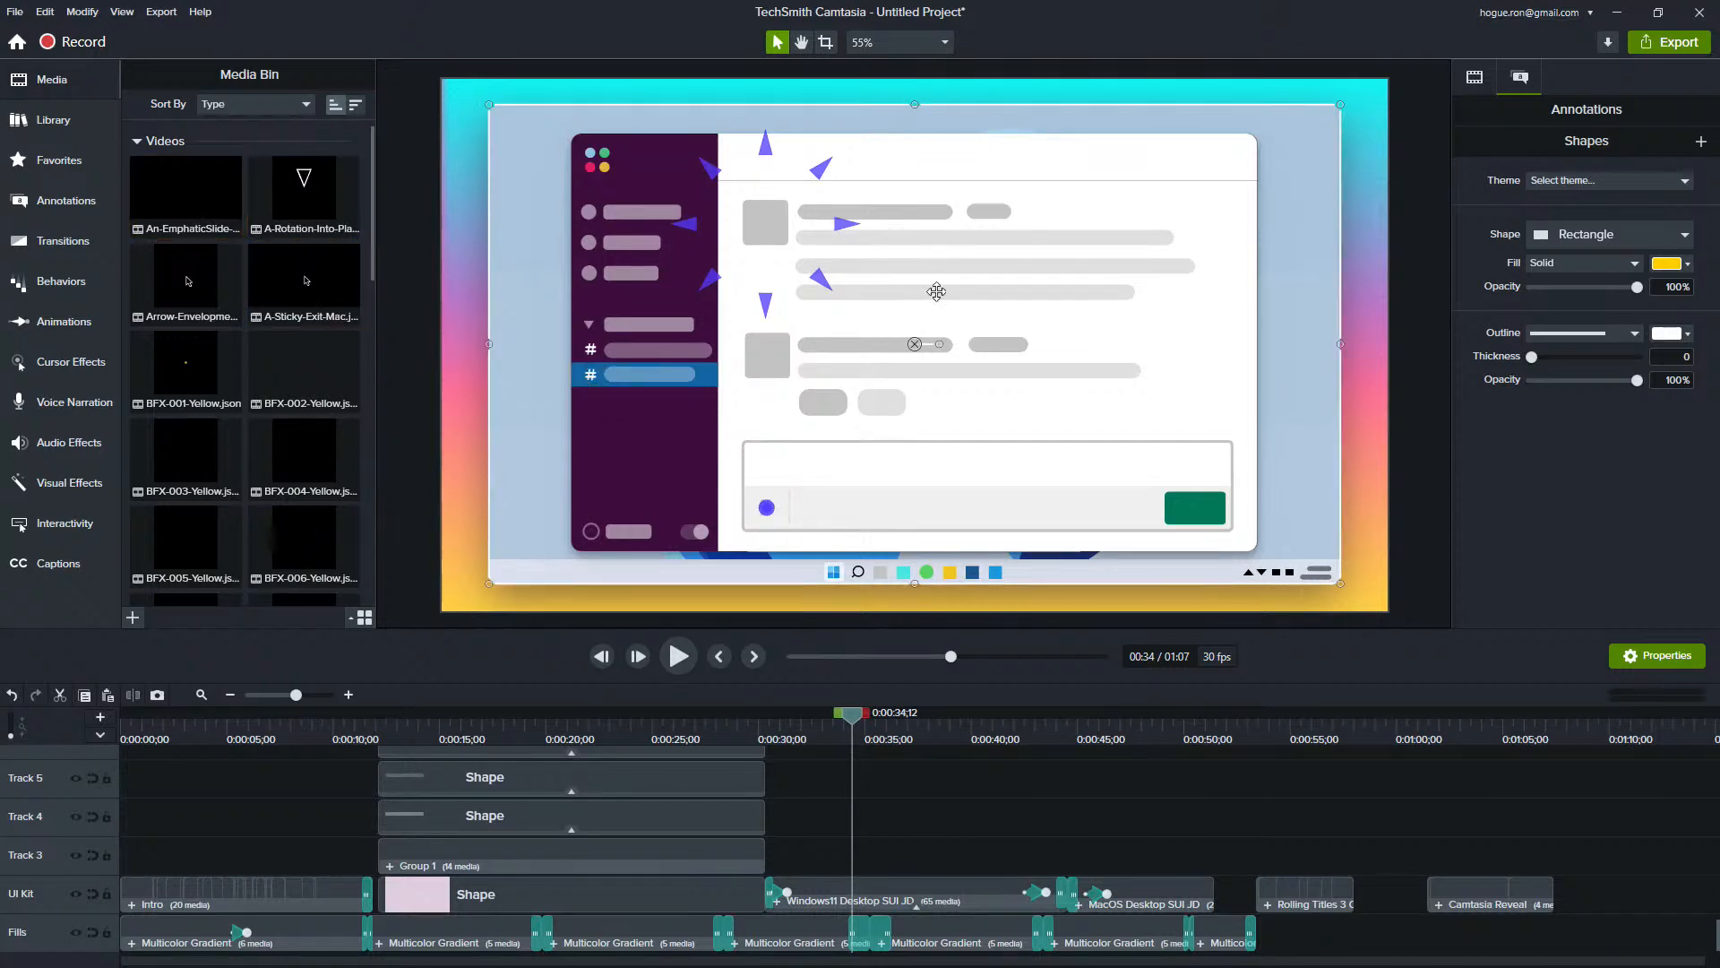
{"action": "left_click_drag", "start_coordinate": [935, 292], "coordinate": [903, 214]}
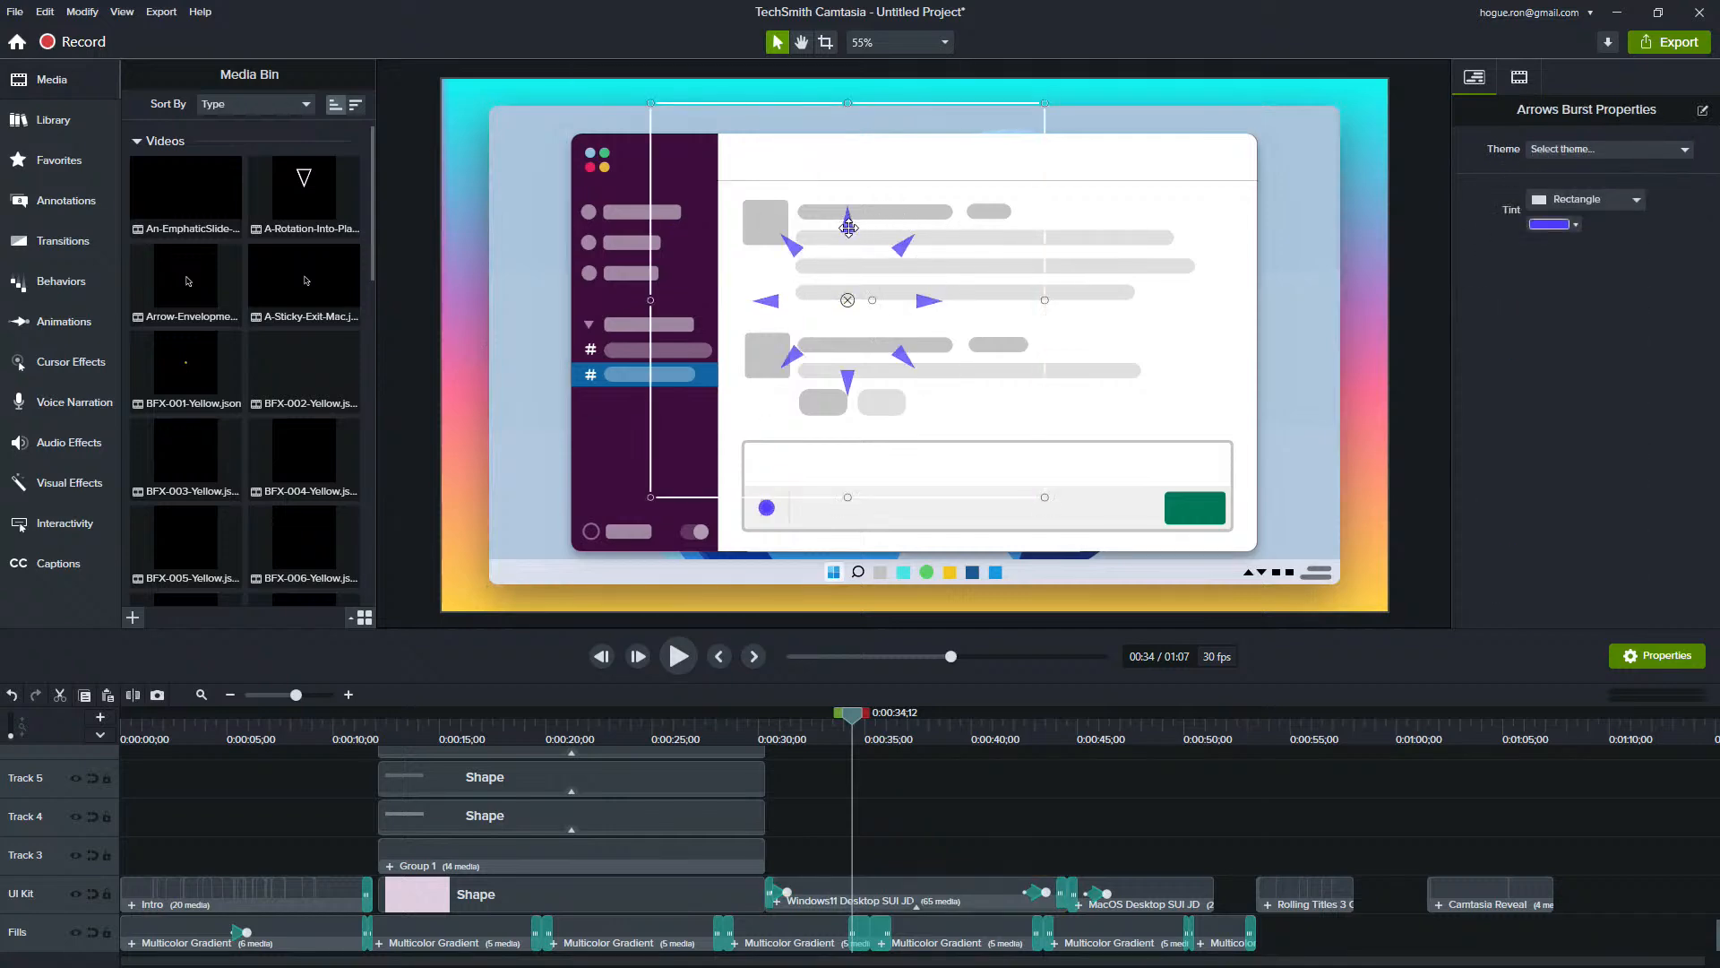
{"action": "left_click_drag", "start_coordinate": [807, 248], "coordinate": [623, 353]}
{"action": "left_click_drag", "start_coordinate": [586, 175], "coordinate": [602, 165]}
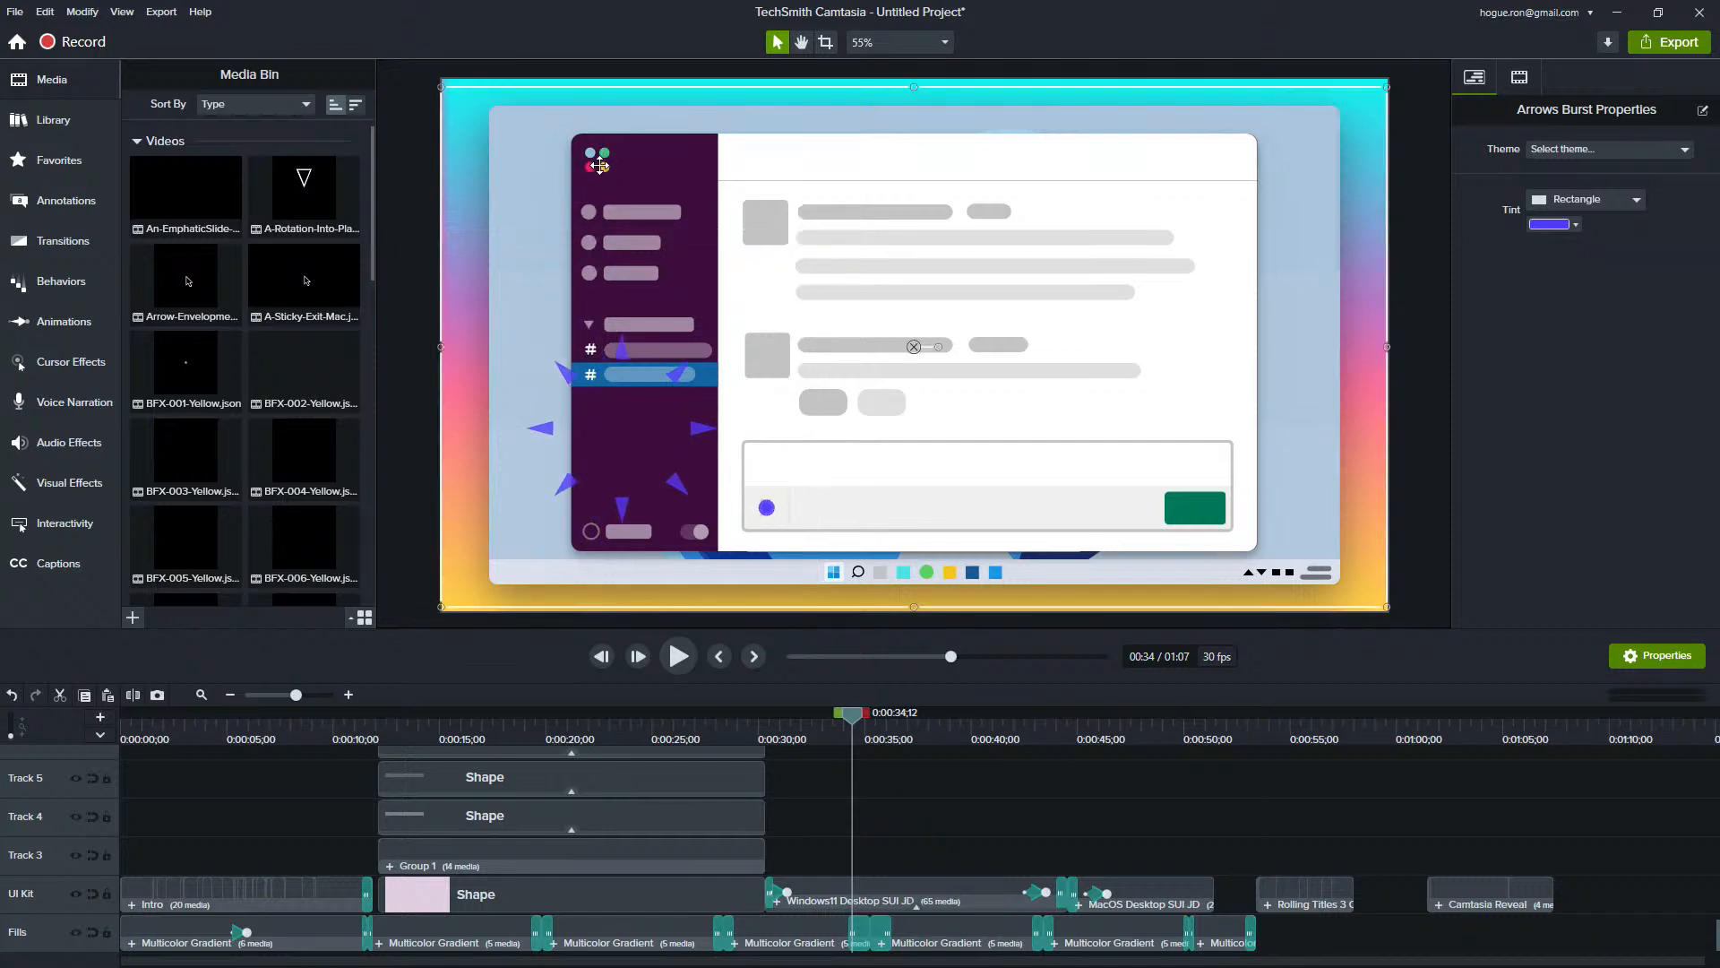
{"action": "left_click_drag", "start_coordinate": [703, 429], "coordinate": [1205, 264]}
- At 0:00:56;03, open the Rolling Titles 3 Color Gradient Fill group and select the gradient mesh on its Txt Fill track
{"action": "left_click", "coordinate": [1314, 730]}
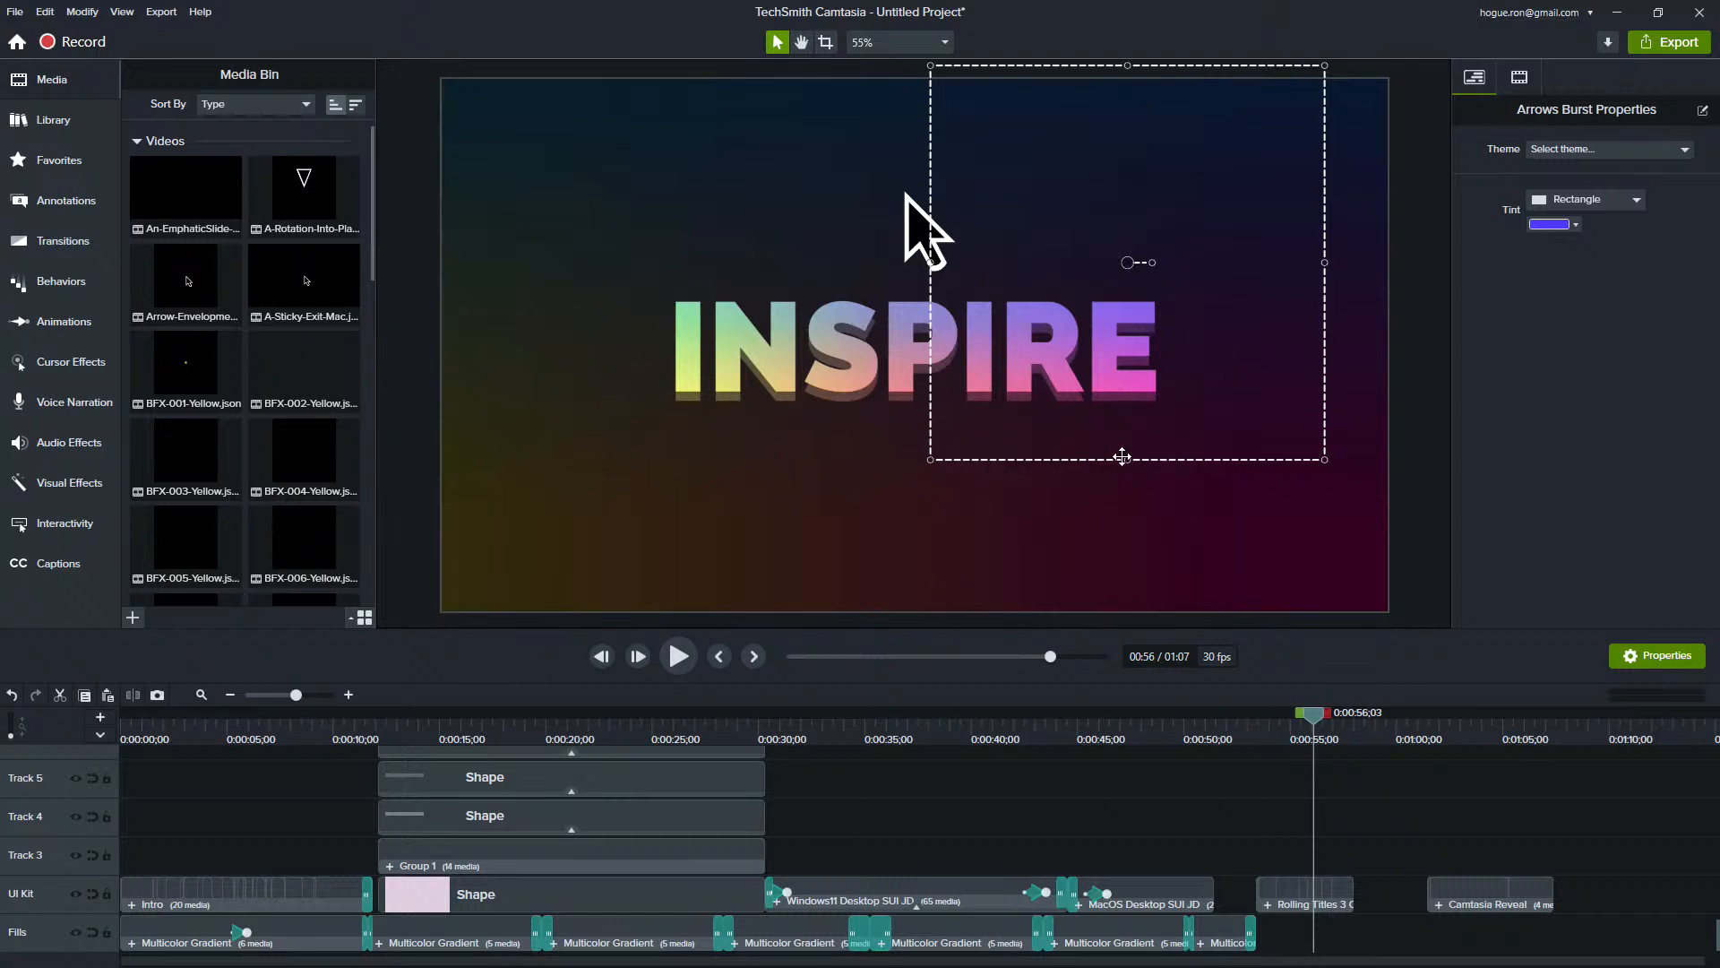
{"action": "left_click", "coordinate": [1293, 901]}
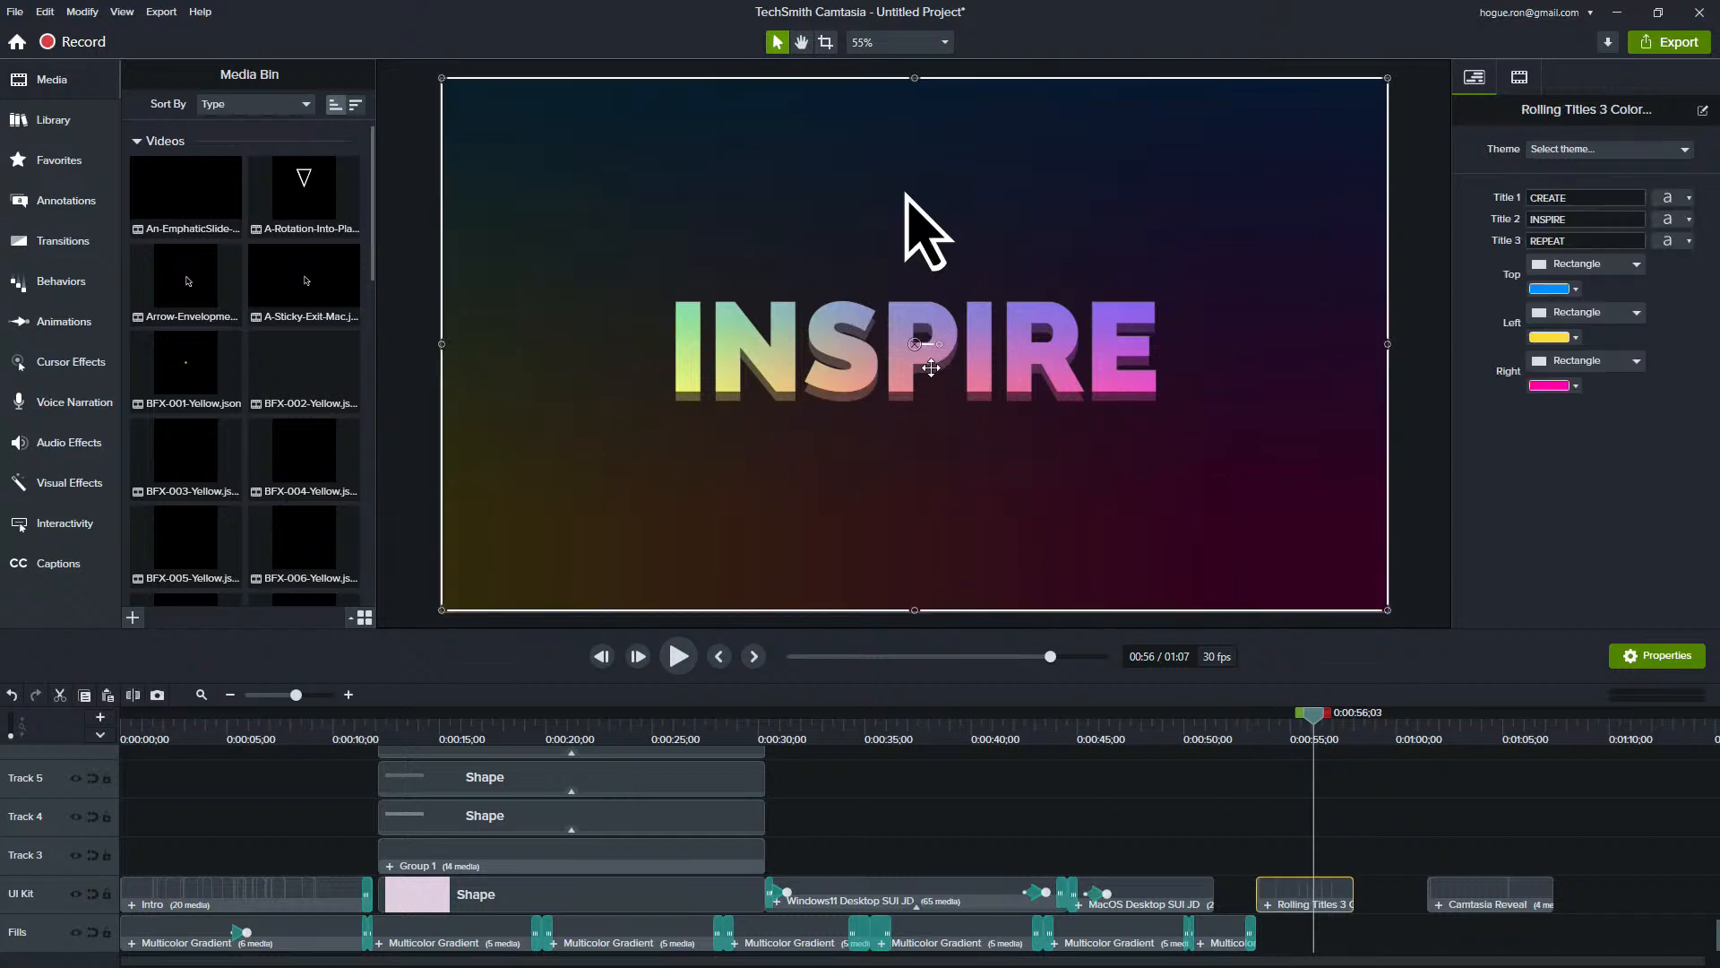
{"action": "double_click", "coordinate": [1268, 910]}
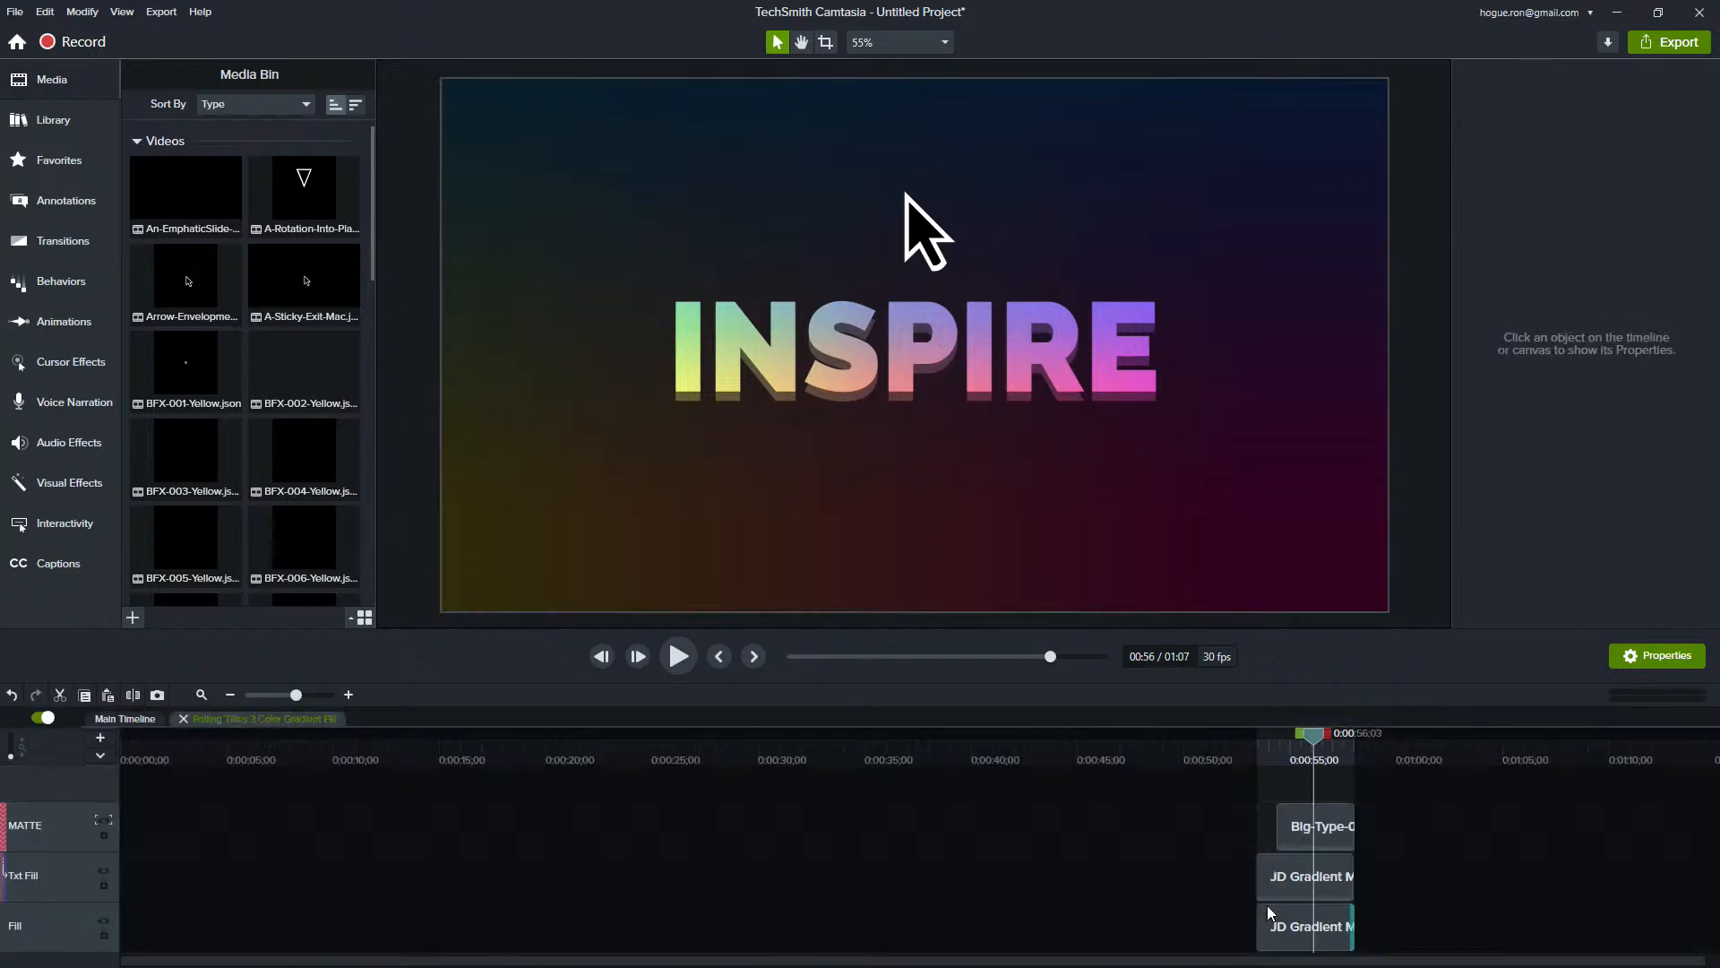
{"action": "left_click", "coordinate": [1317, 828]}
{"action": "left_click", "coordinate": [1308, 879]}
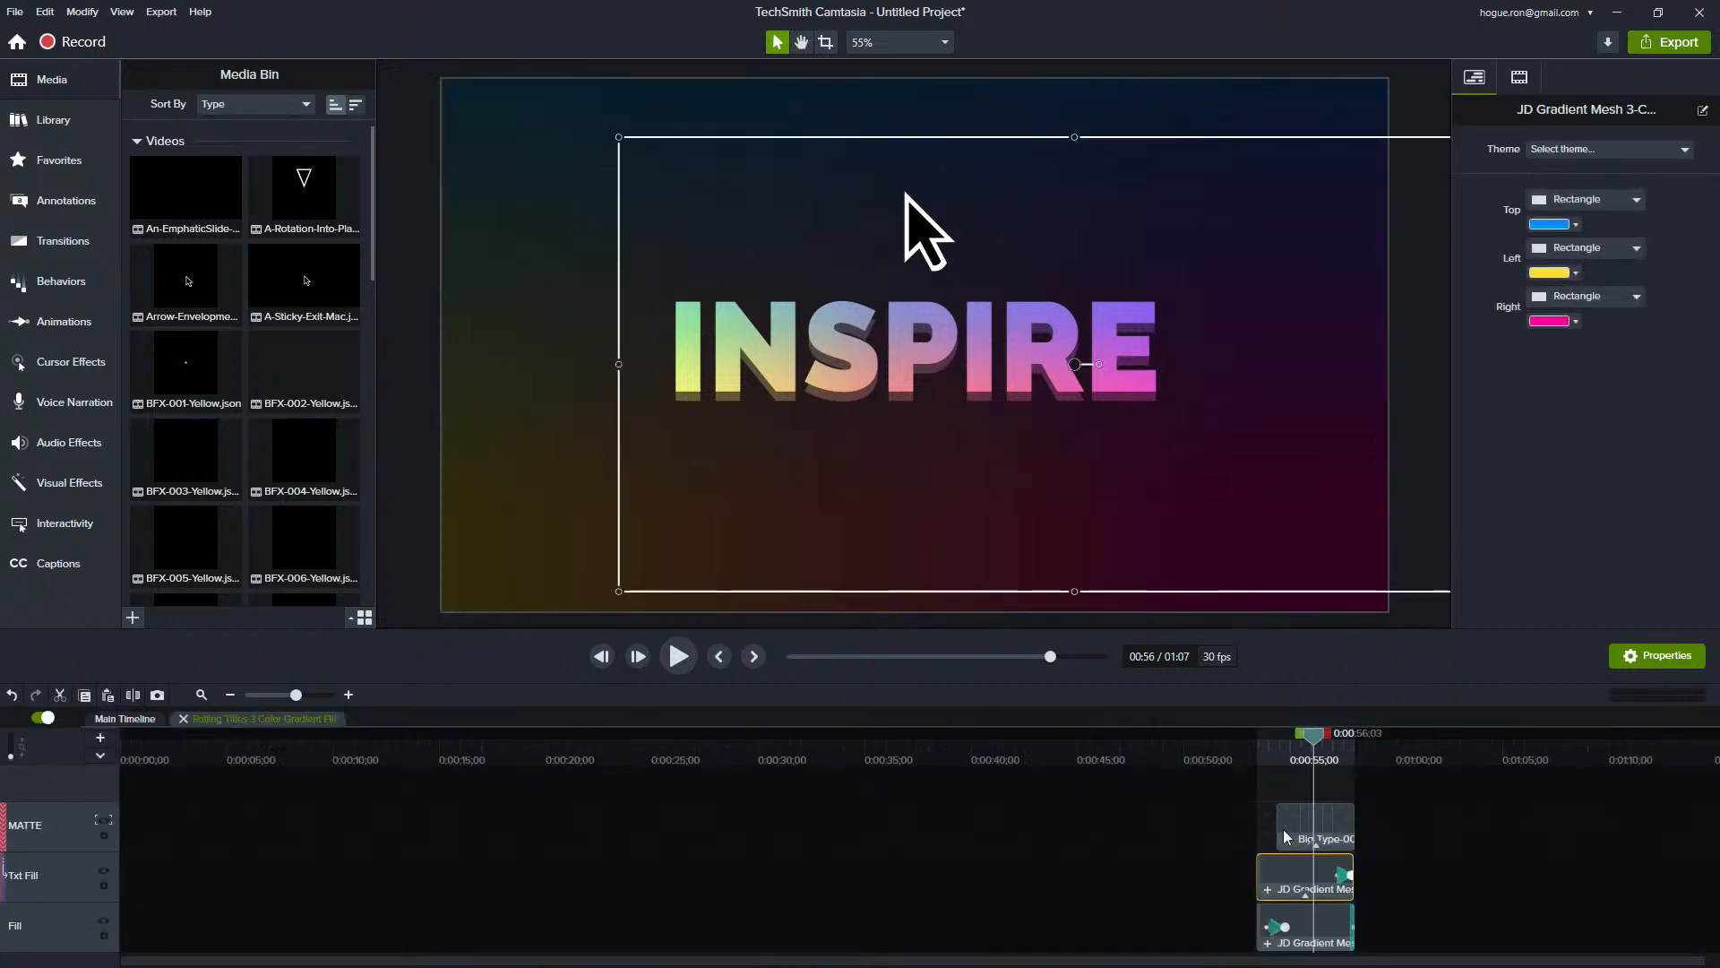
- Reposition the Txt Fill gradient mesh near the canvas center behind the INSPIRE title and check its context options
{"action": "left_click_drag", "start_coordinate": [912, 449], "coordinate": [726, 422]}
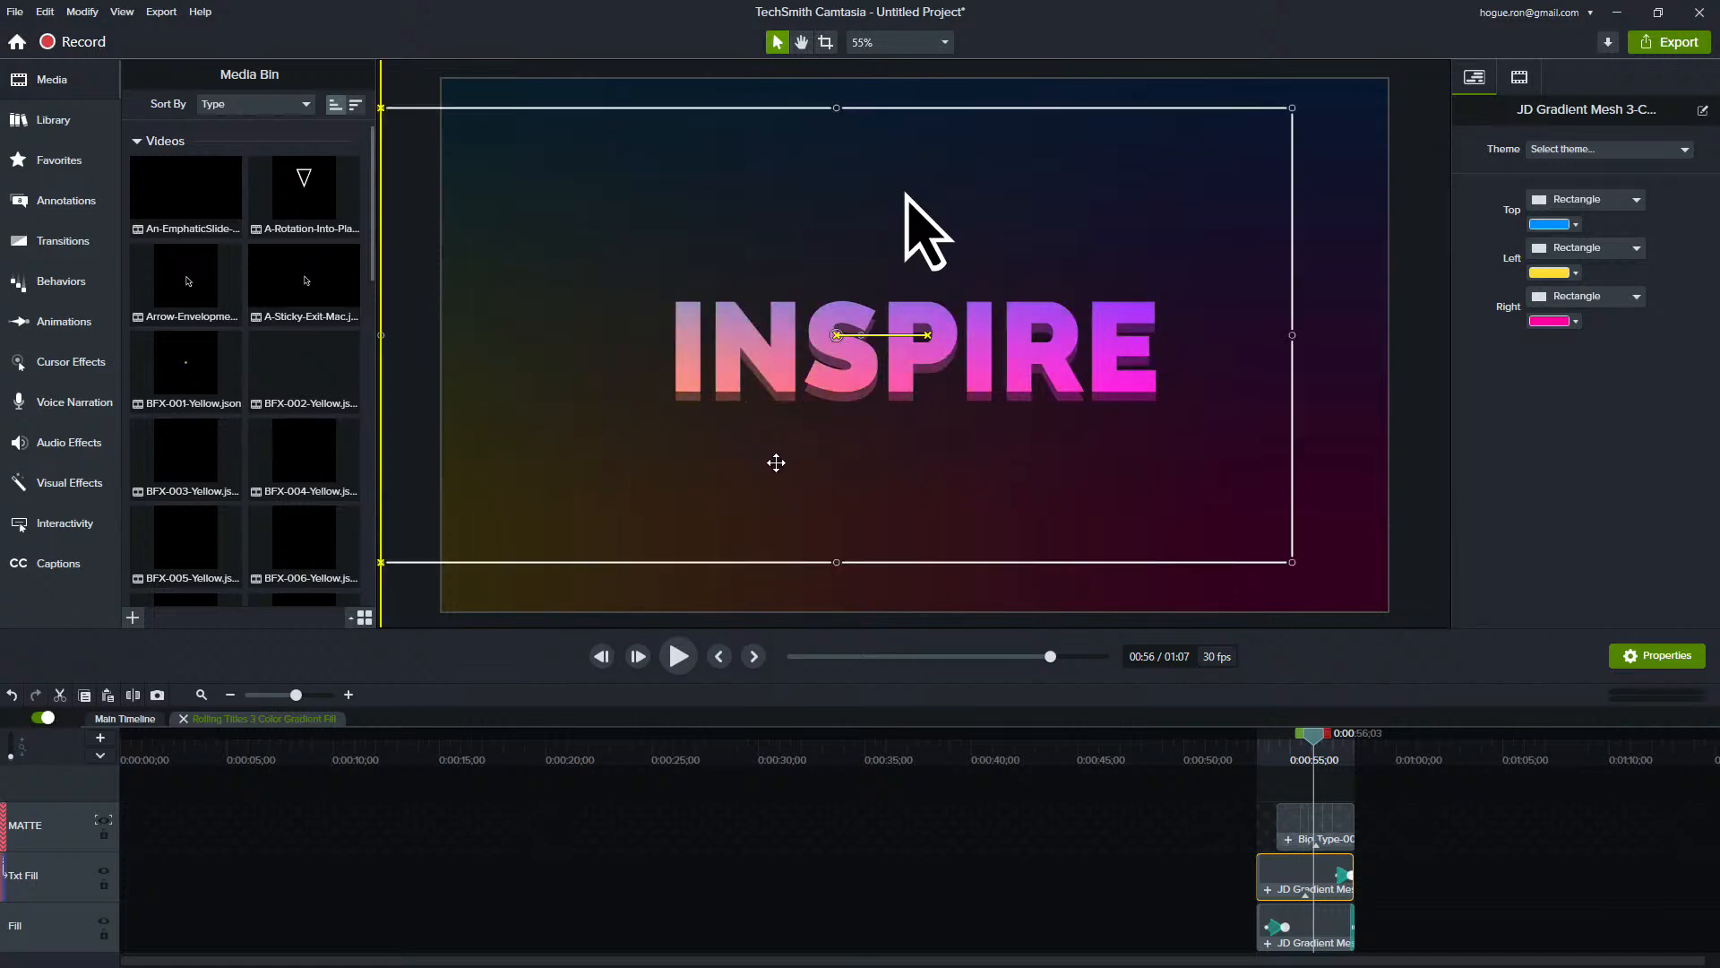
{"action": "left_click_drag", "start_coordinate": [827, 469], "coordinate": [831, 412]}
{"action": "right_click", "coordinate": [832, 412]}
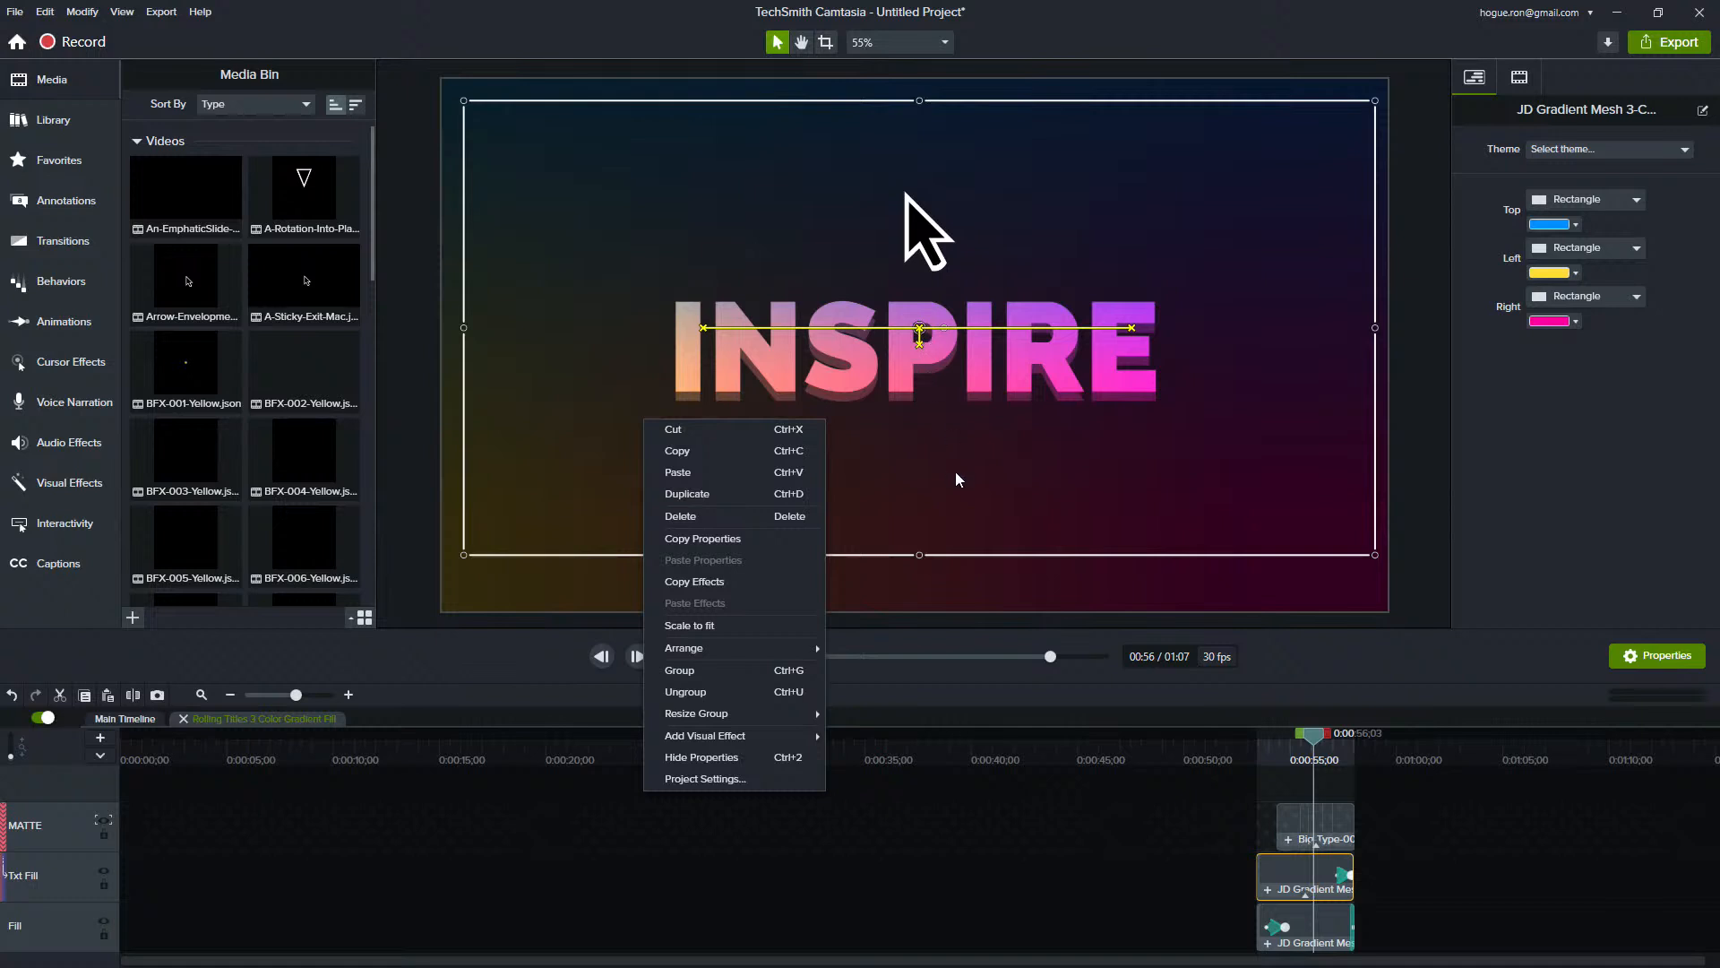
{"action": "left_click", "coordinate": [938, 486]}
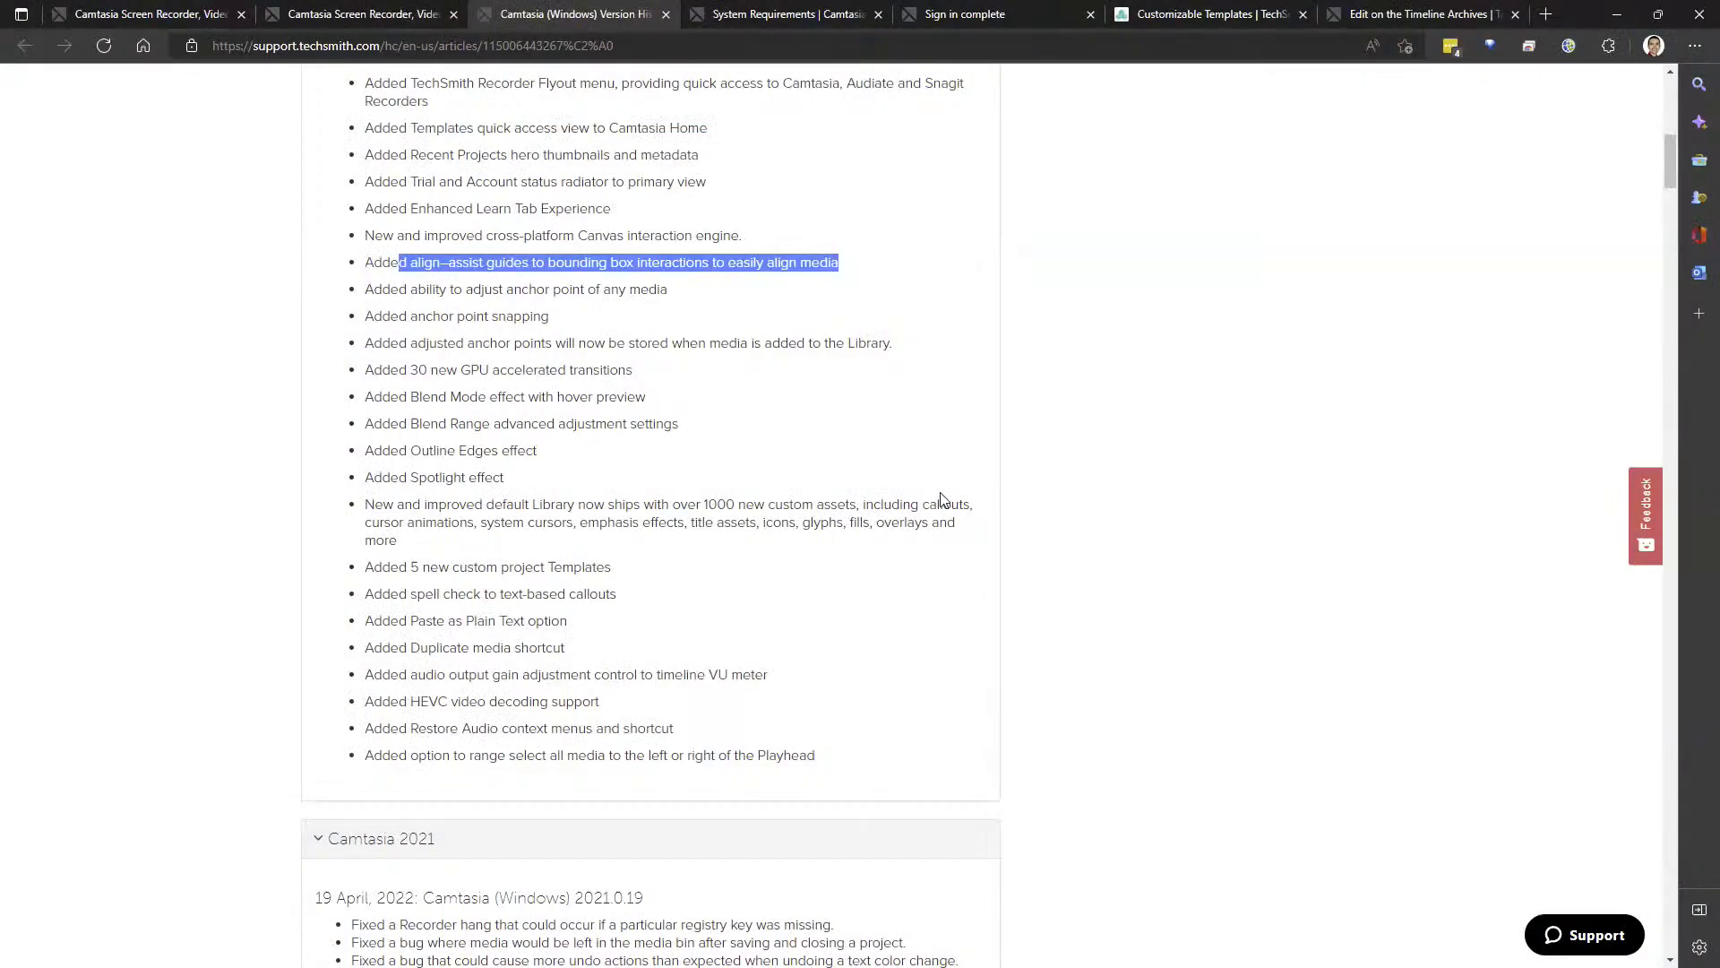
- Highlight the version history entry on adjusting any media's anchor point, and check the Big-Type-001 title's context options and visual properties in Camtasia
{"action": "left_click_drag", "start_coordinate": [418, 290], "coordinate": [688, 309]}
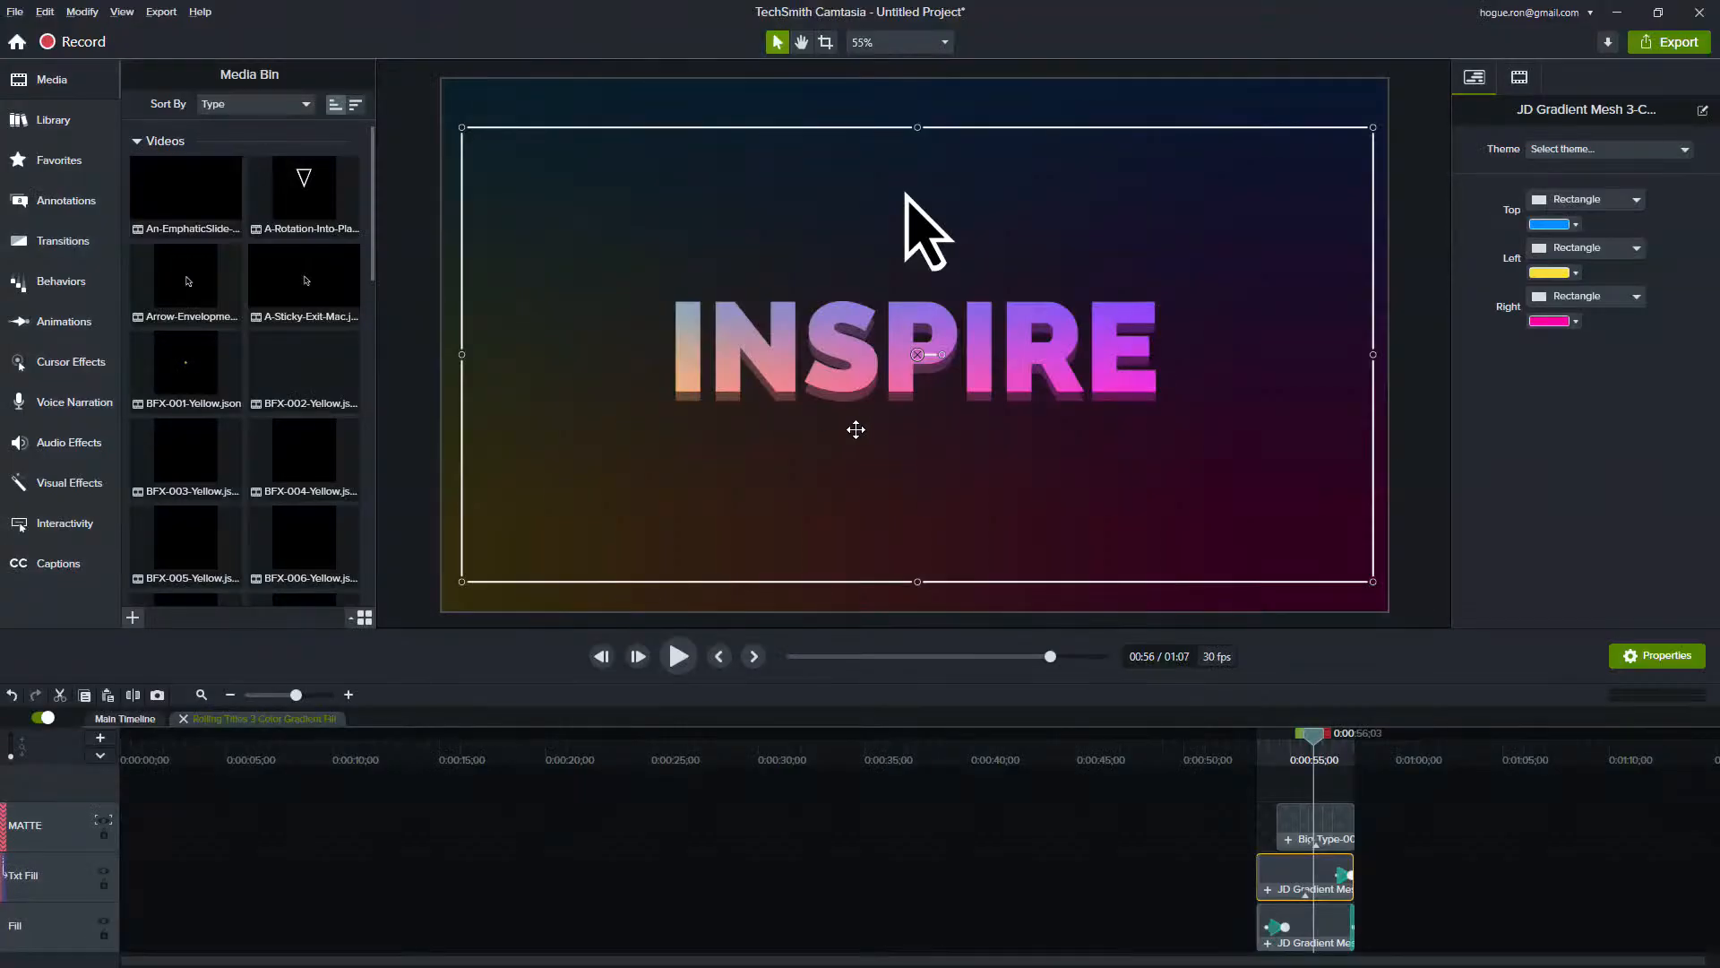
{"action": "left_click_drag", "start_coordinate": [992, 374], "coordinate": [983, 357]}
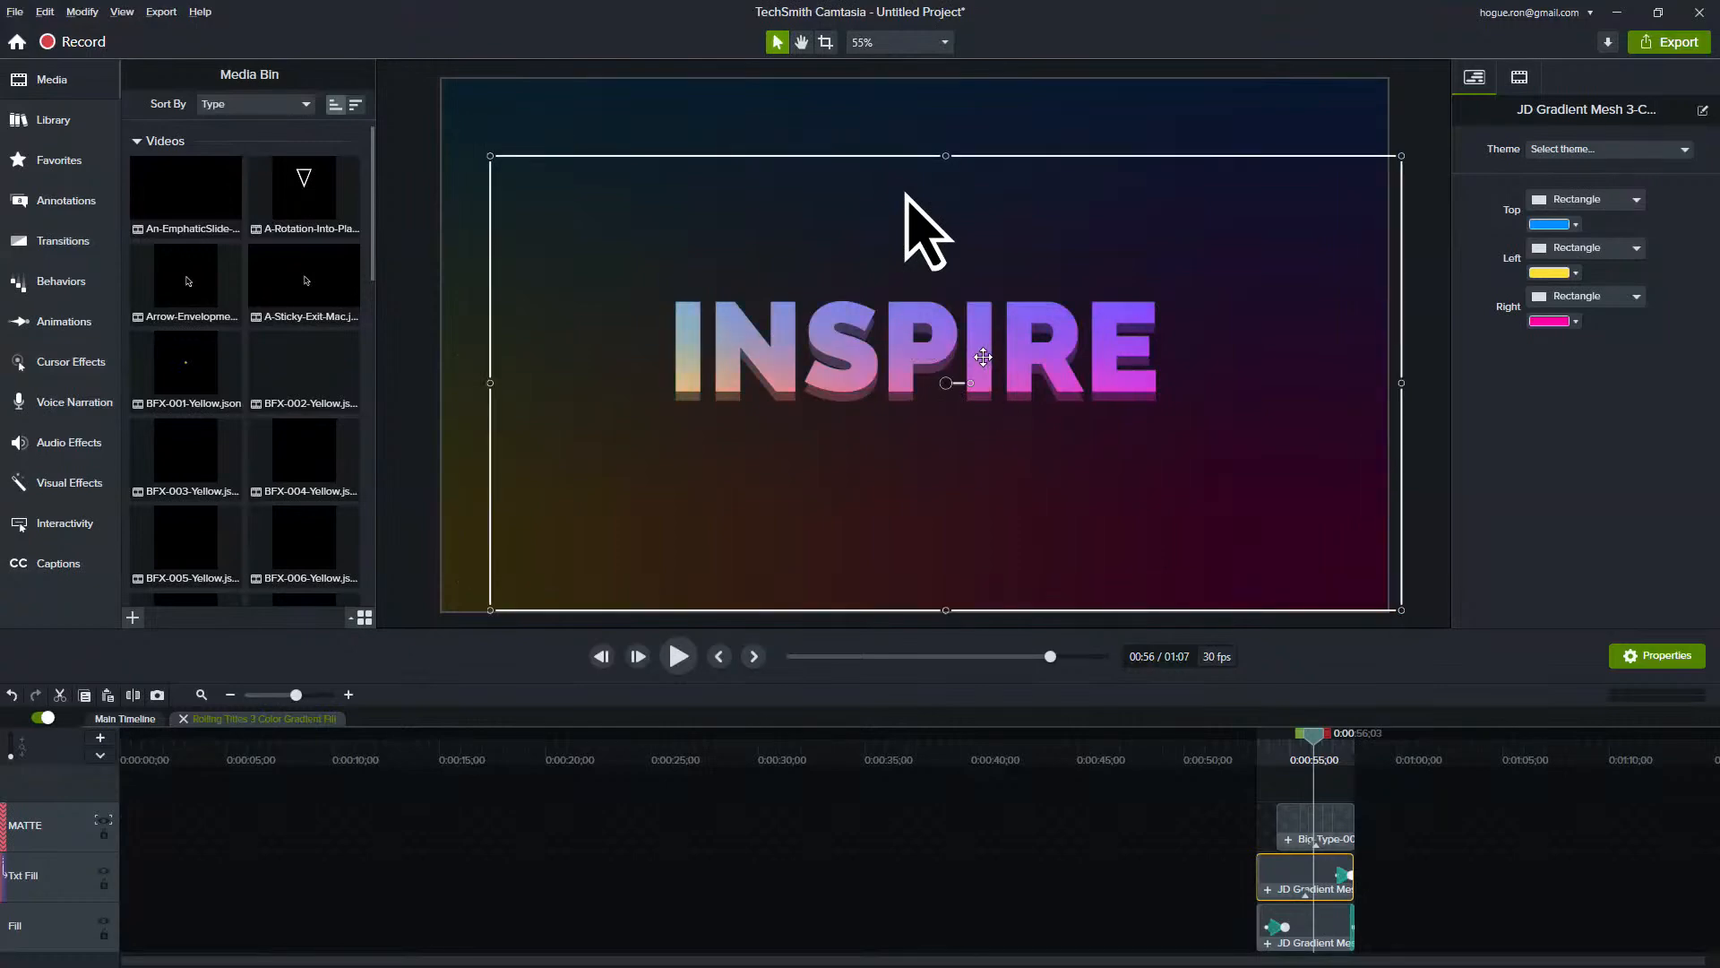
{"action": "right_click", "coordinate": [982, 357]}
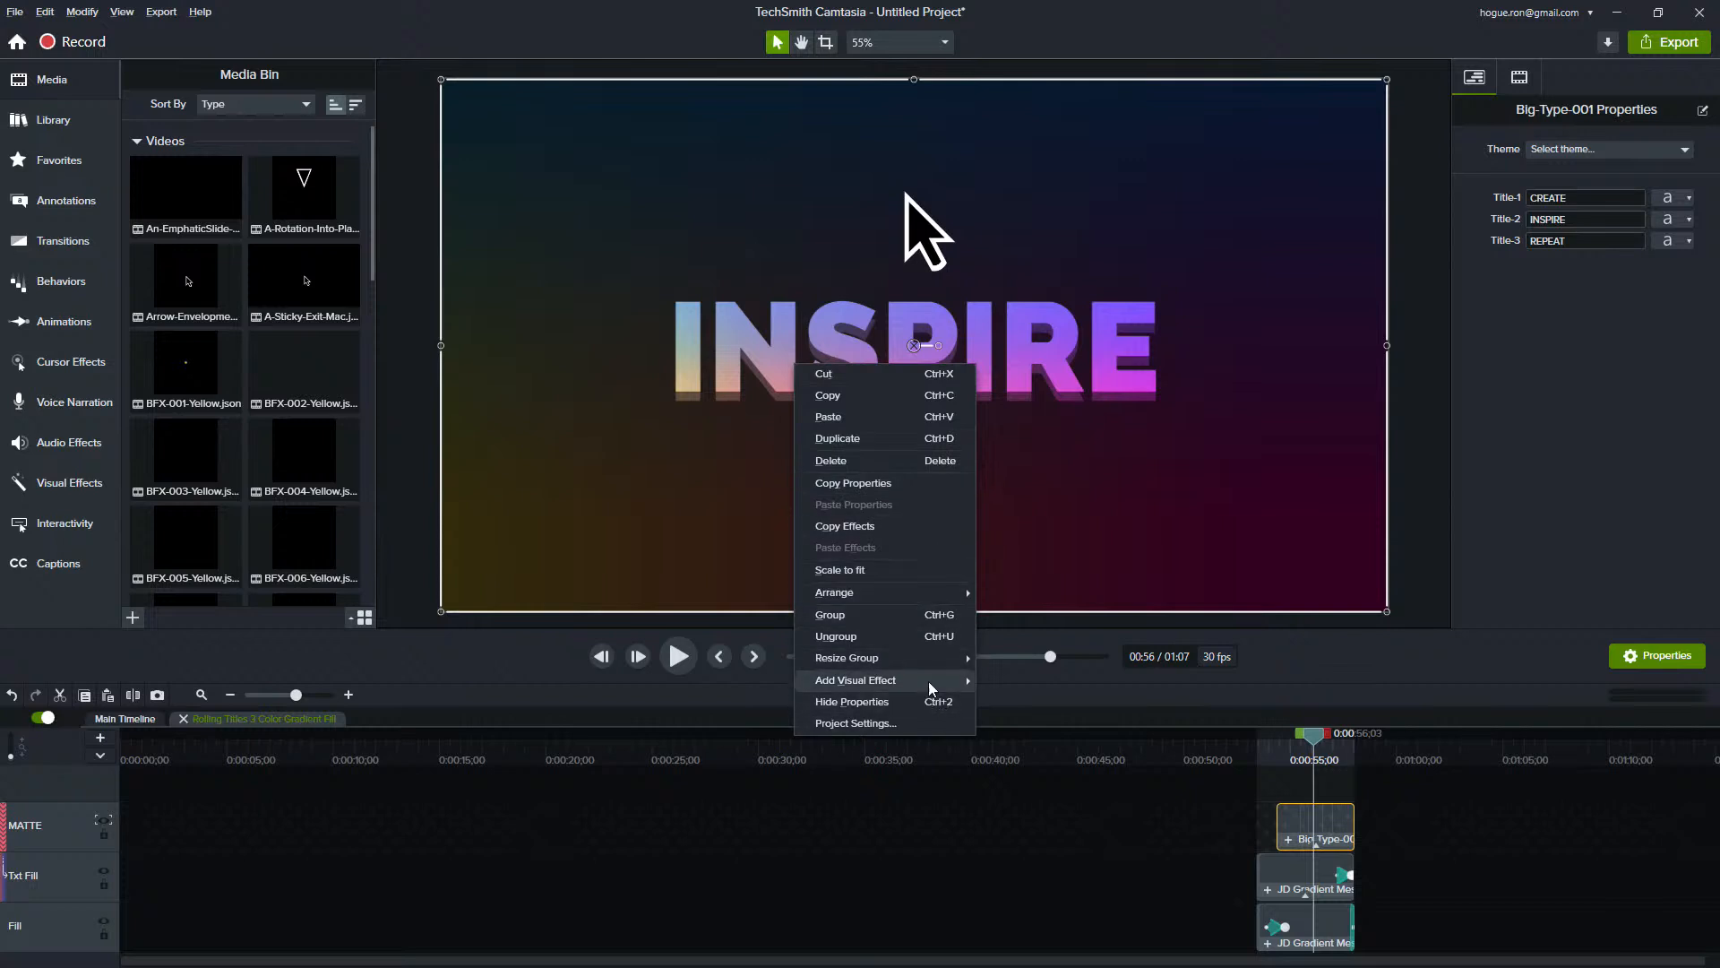
{"action": "left_click", "coordinate": [1518, 78]}
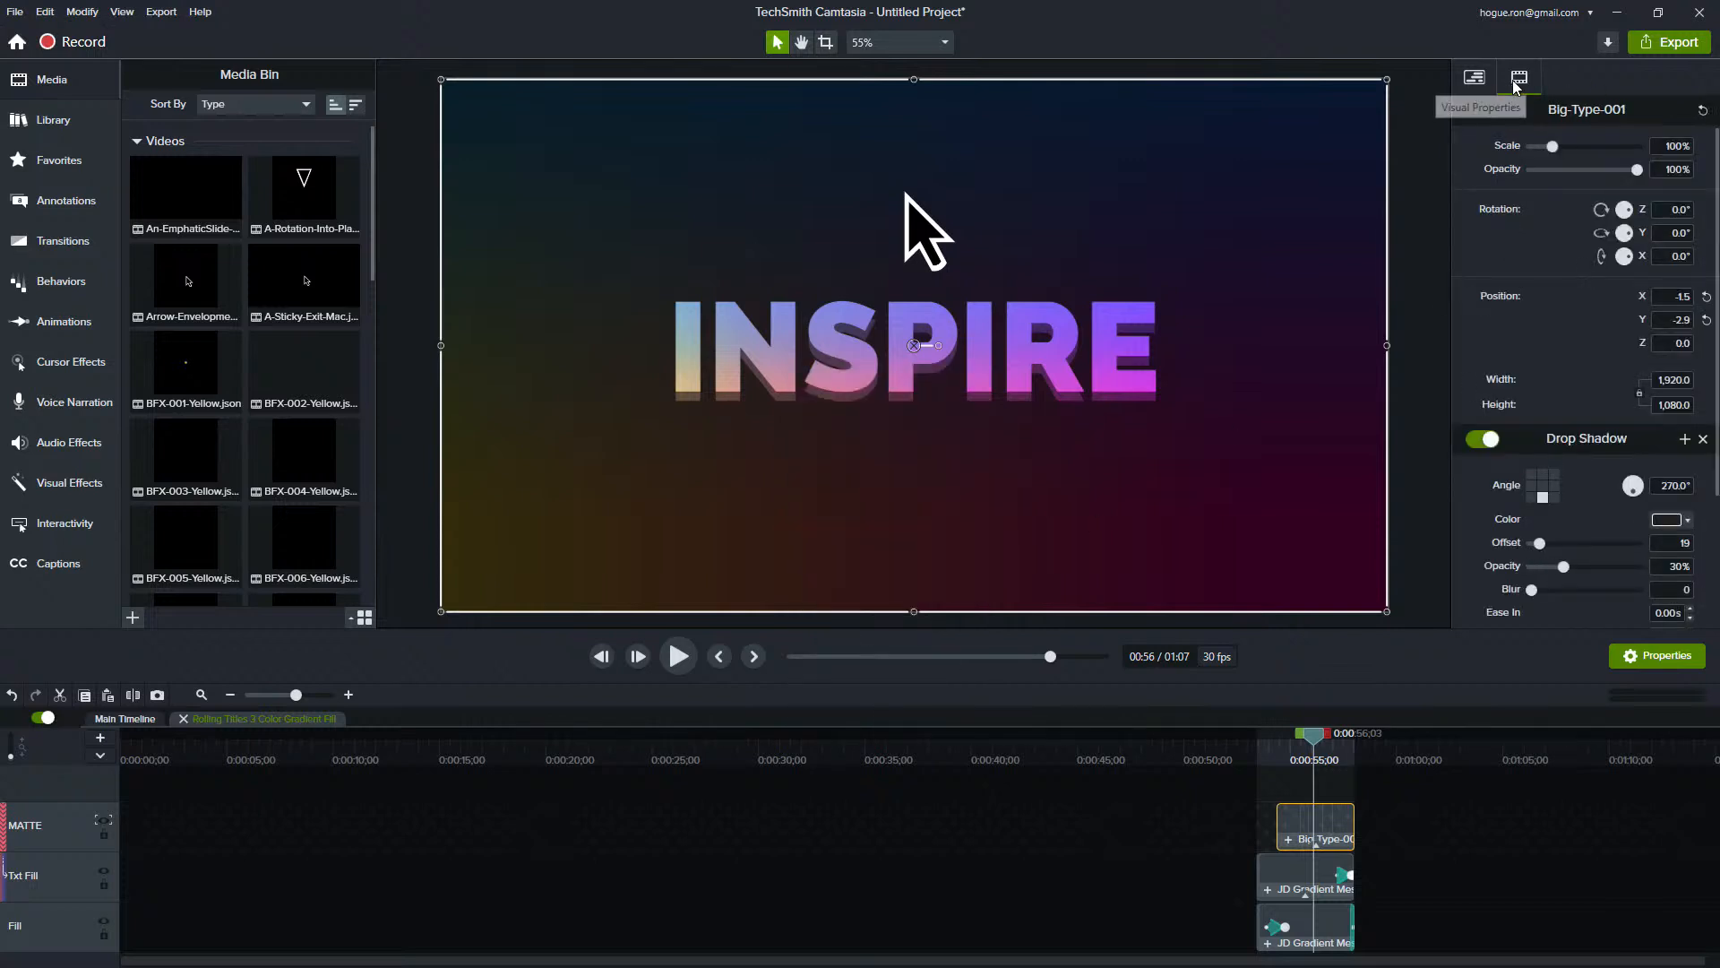
{"action": "left_click", "coordinate": [1472, 78]}
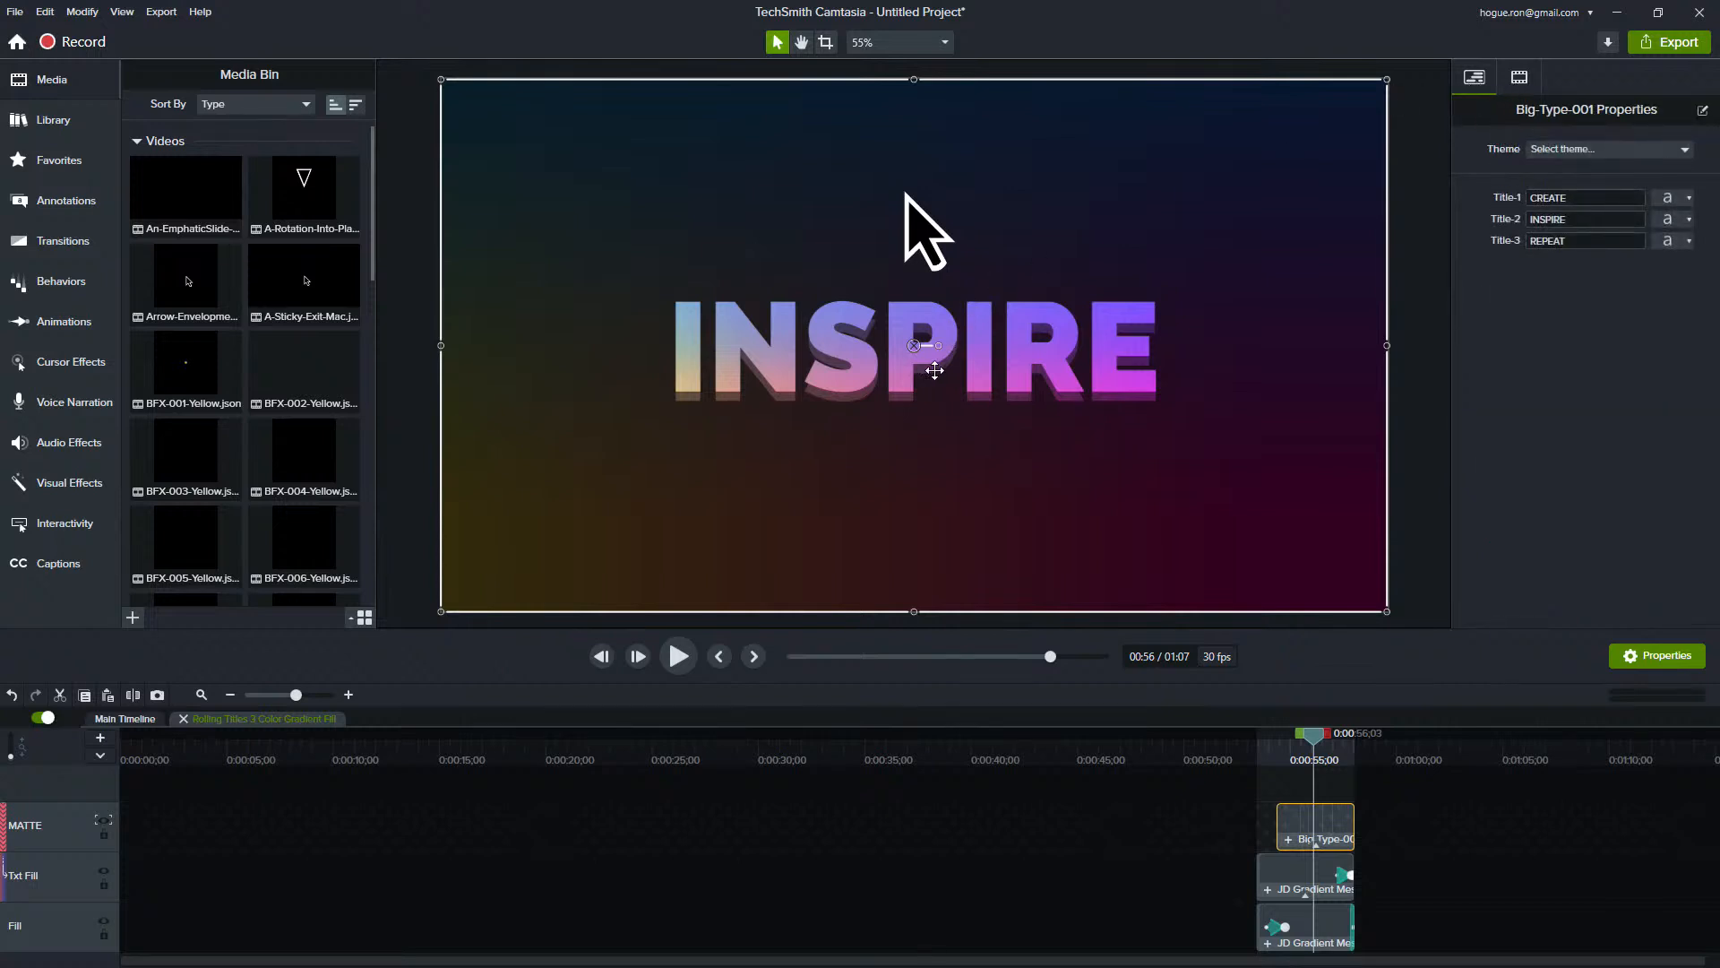
- Move the Big-Type-001 title slightly down and left, and shift the Txt Fill gradient mesh upward
{"action": "left_click_drag", "start_coordinate": [949, 339], "coordinate": [872, 378]}
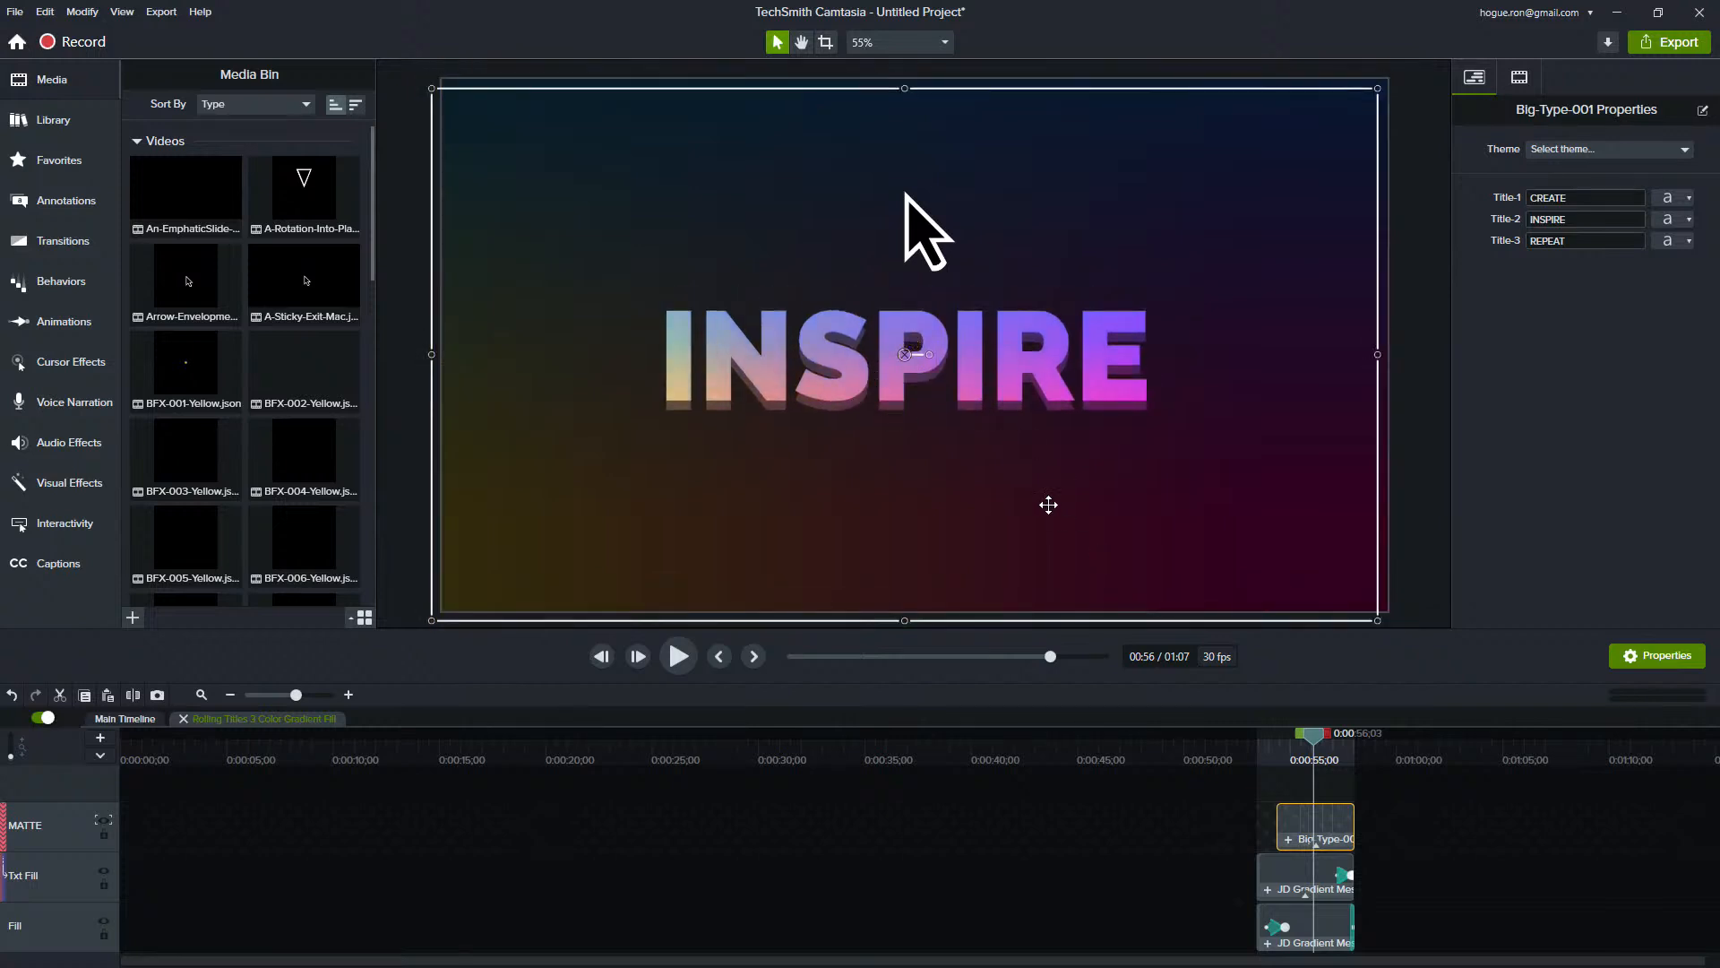
{"action": "left_click", "coordinate": [1037, 432]}
{"action": "left_click_drag", "start_coordinate": [1036, 433], "coordinate": [1033, 417]}
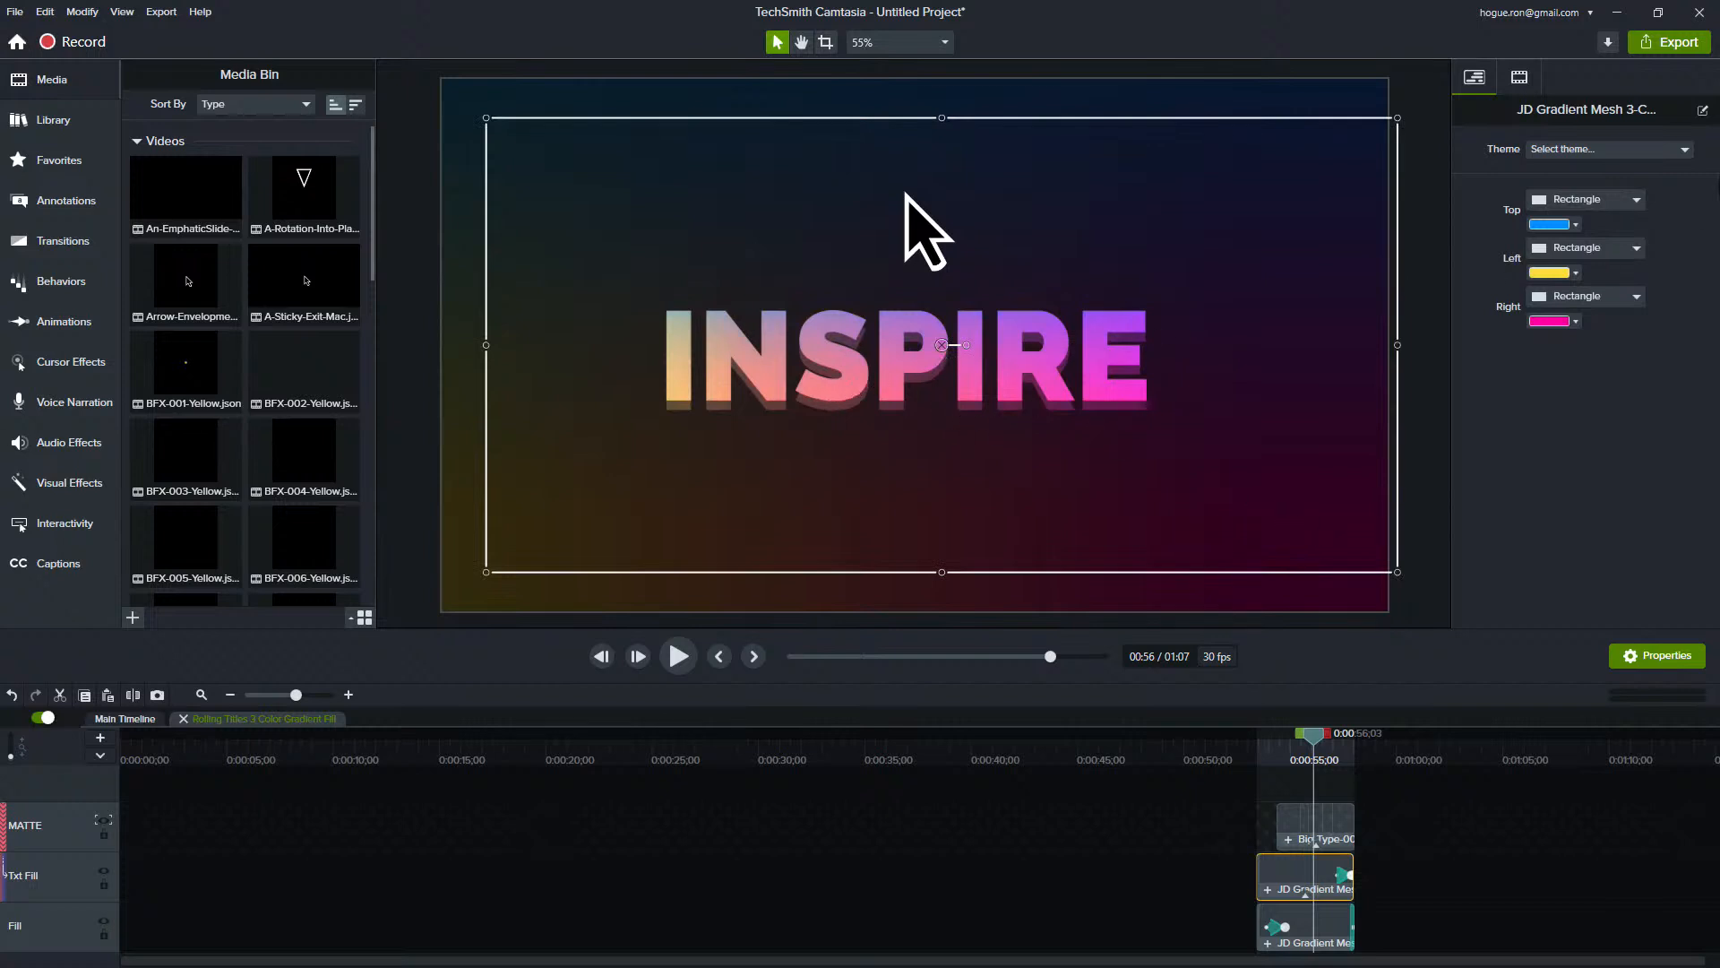
- Set the scale of the Txt Fill gradient mesh to 200%
{"action": "left_click", "coordinate": [1519, 74]}
{"action": "left_click", "coordinate": [1657, 145]}
{"action": "type", "text": "200"}
{"action": "key", "text": "Return"}
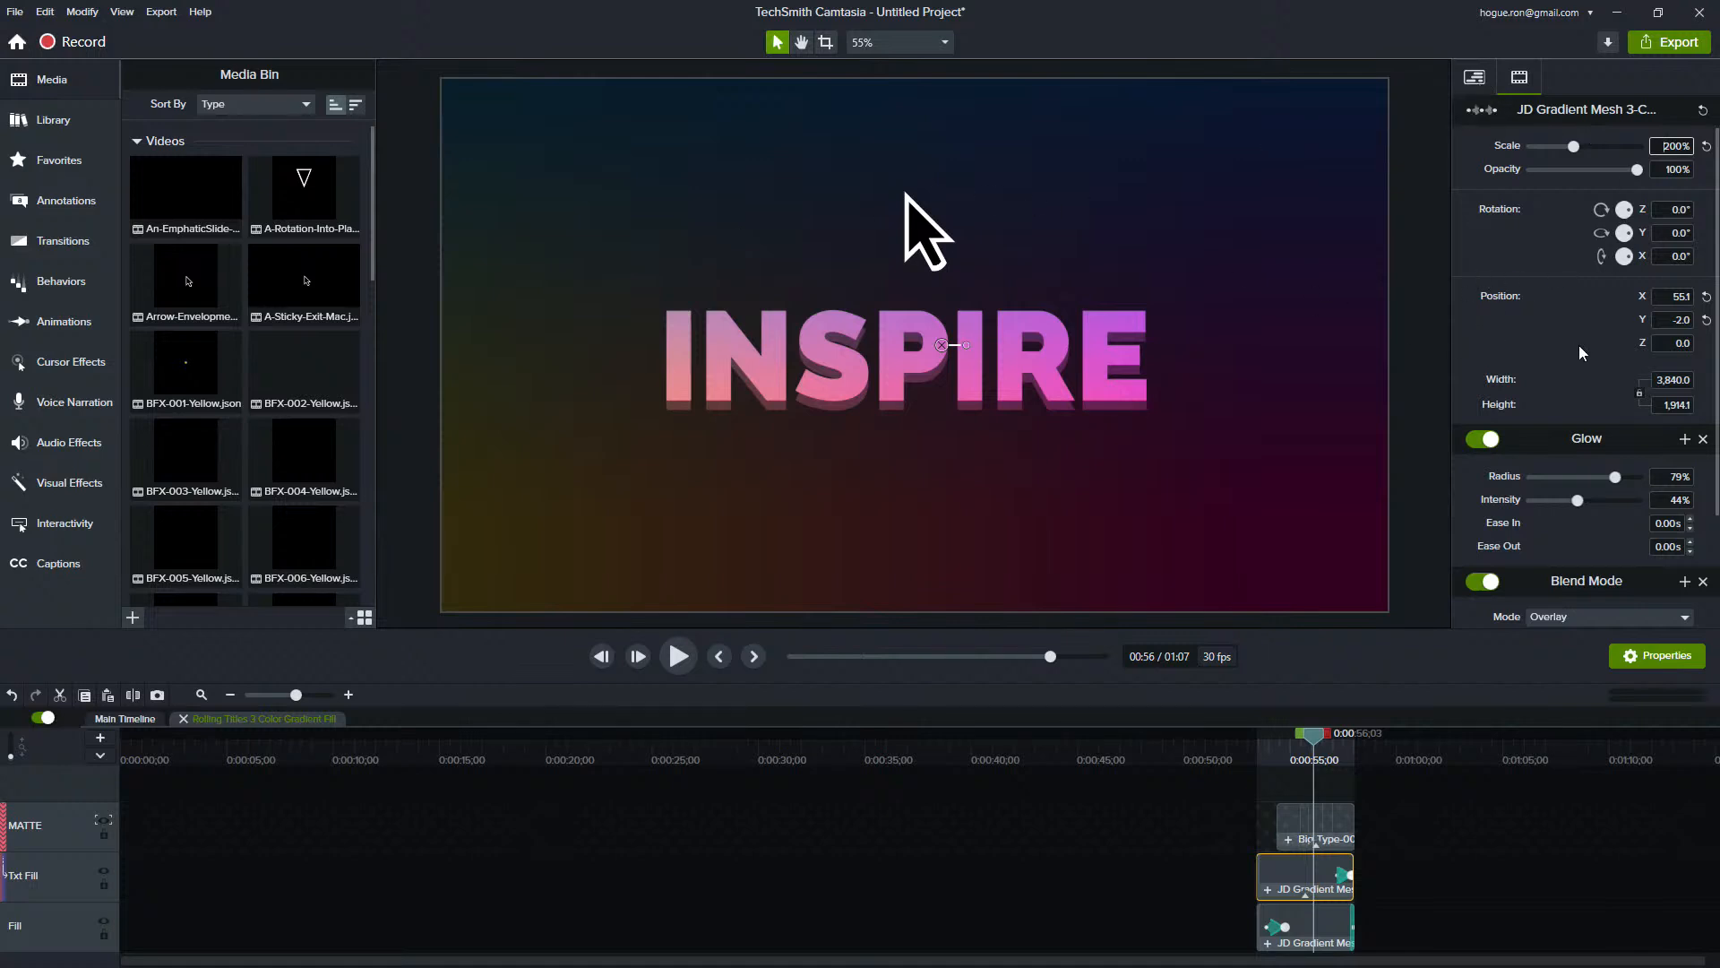
- Move the enlarged gradient mesh down and right to about X 417, Y -149, and check its context options
{"action": "scroll", "coordinate": [1581, 354], "scroll_direction": "down", "scroll_amount": 3}
{"action": "scroll", "coordinate": [873, 261], "scroll_direction": "up", "scroll_amount": 2}
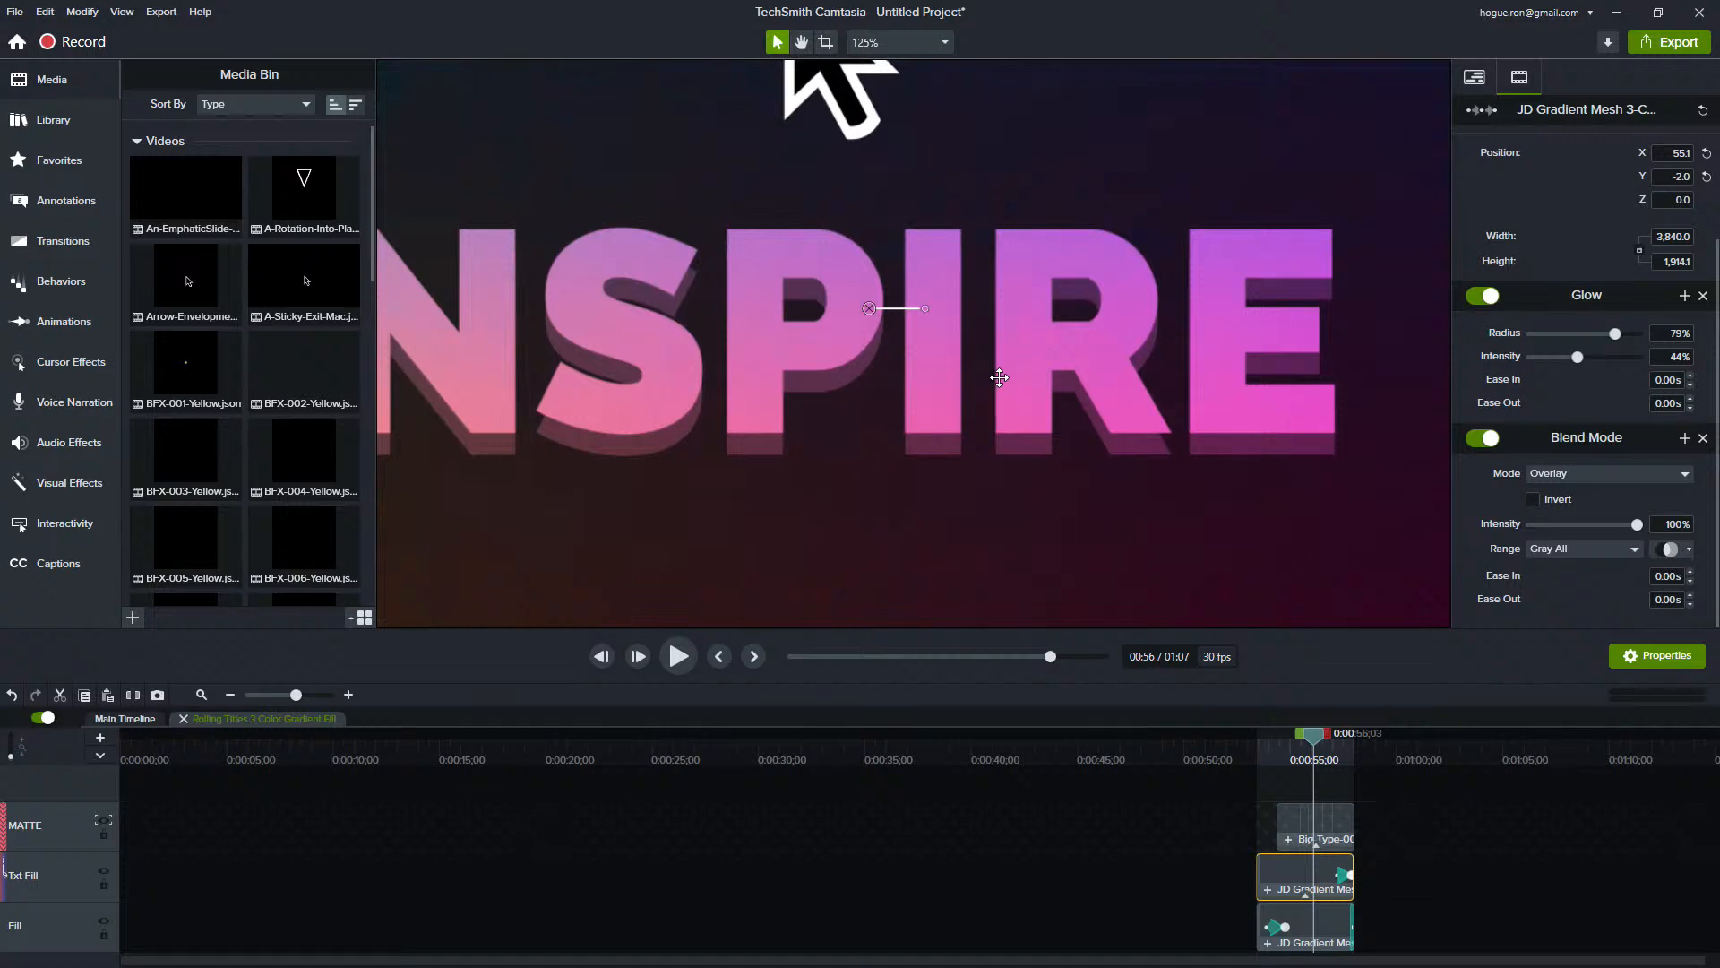
{"action": "scroll", "coordinate": [872, 261], "scroll_direction": "down", "scroll_amount": 4}
{"action": "left_click_drag", "start_coordinate": [916, 284], "coordinate": [962, 330]}
{"action": "right_click", "coordinate": [937, 300]}
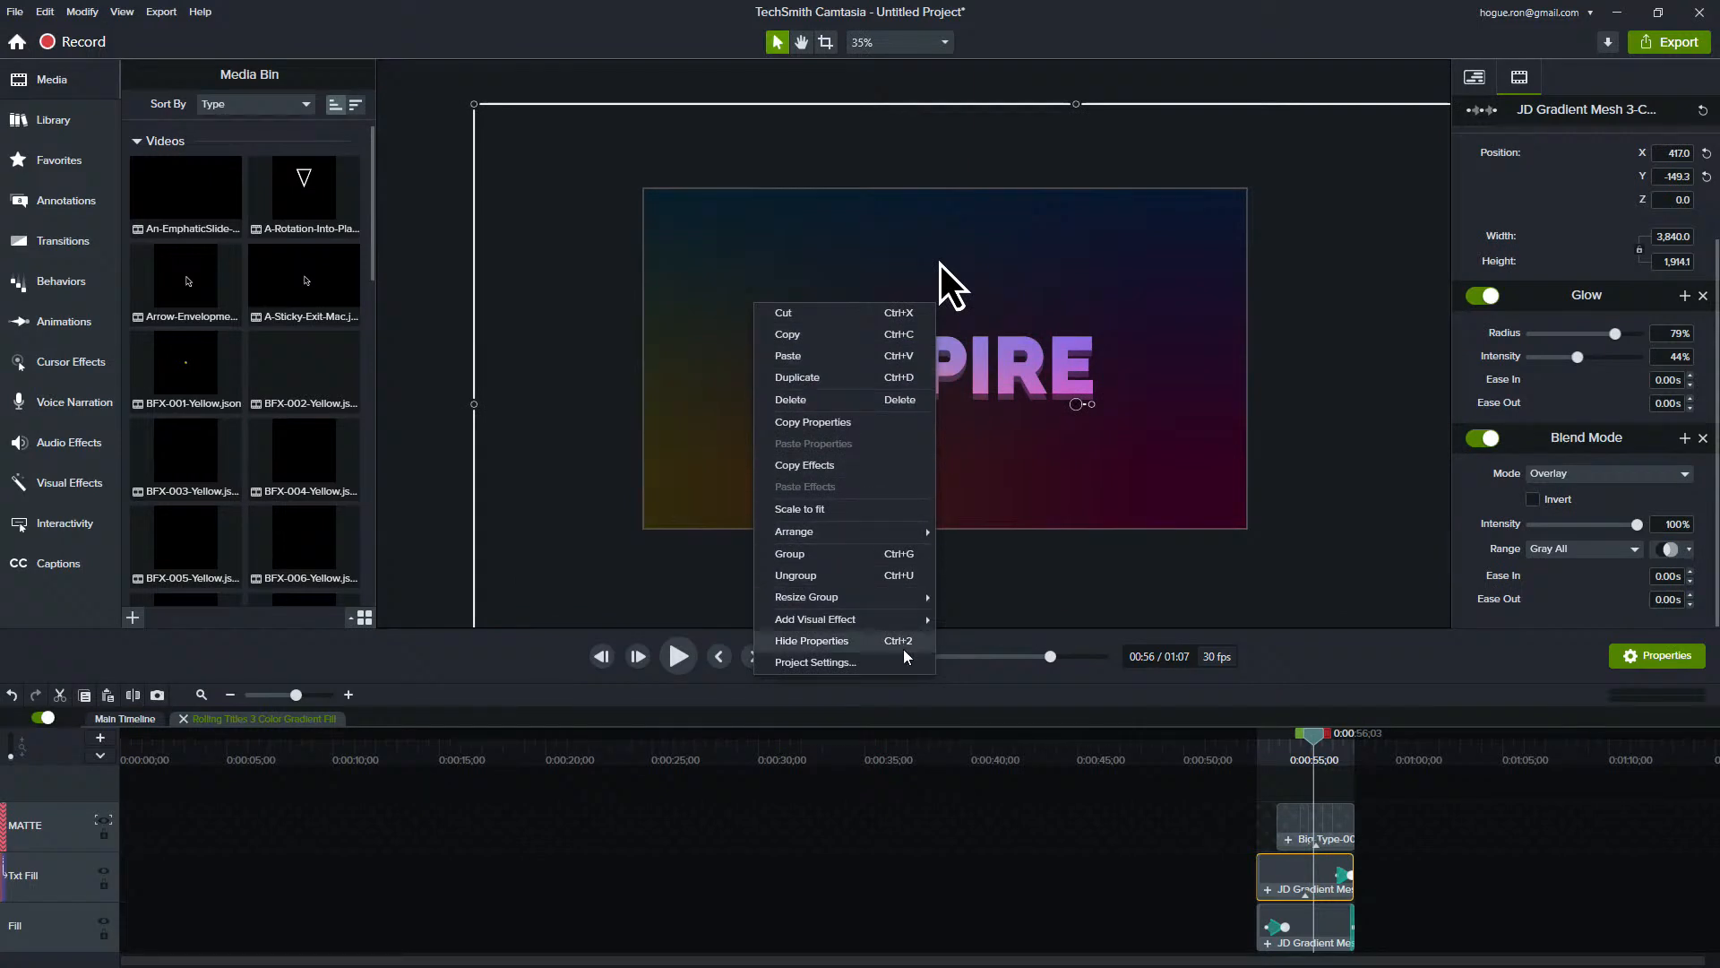
{"action": "left_click", "coordinate": [1361, 897]}
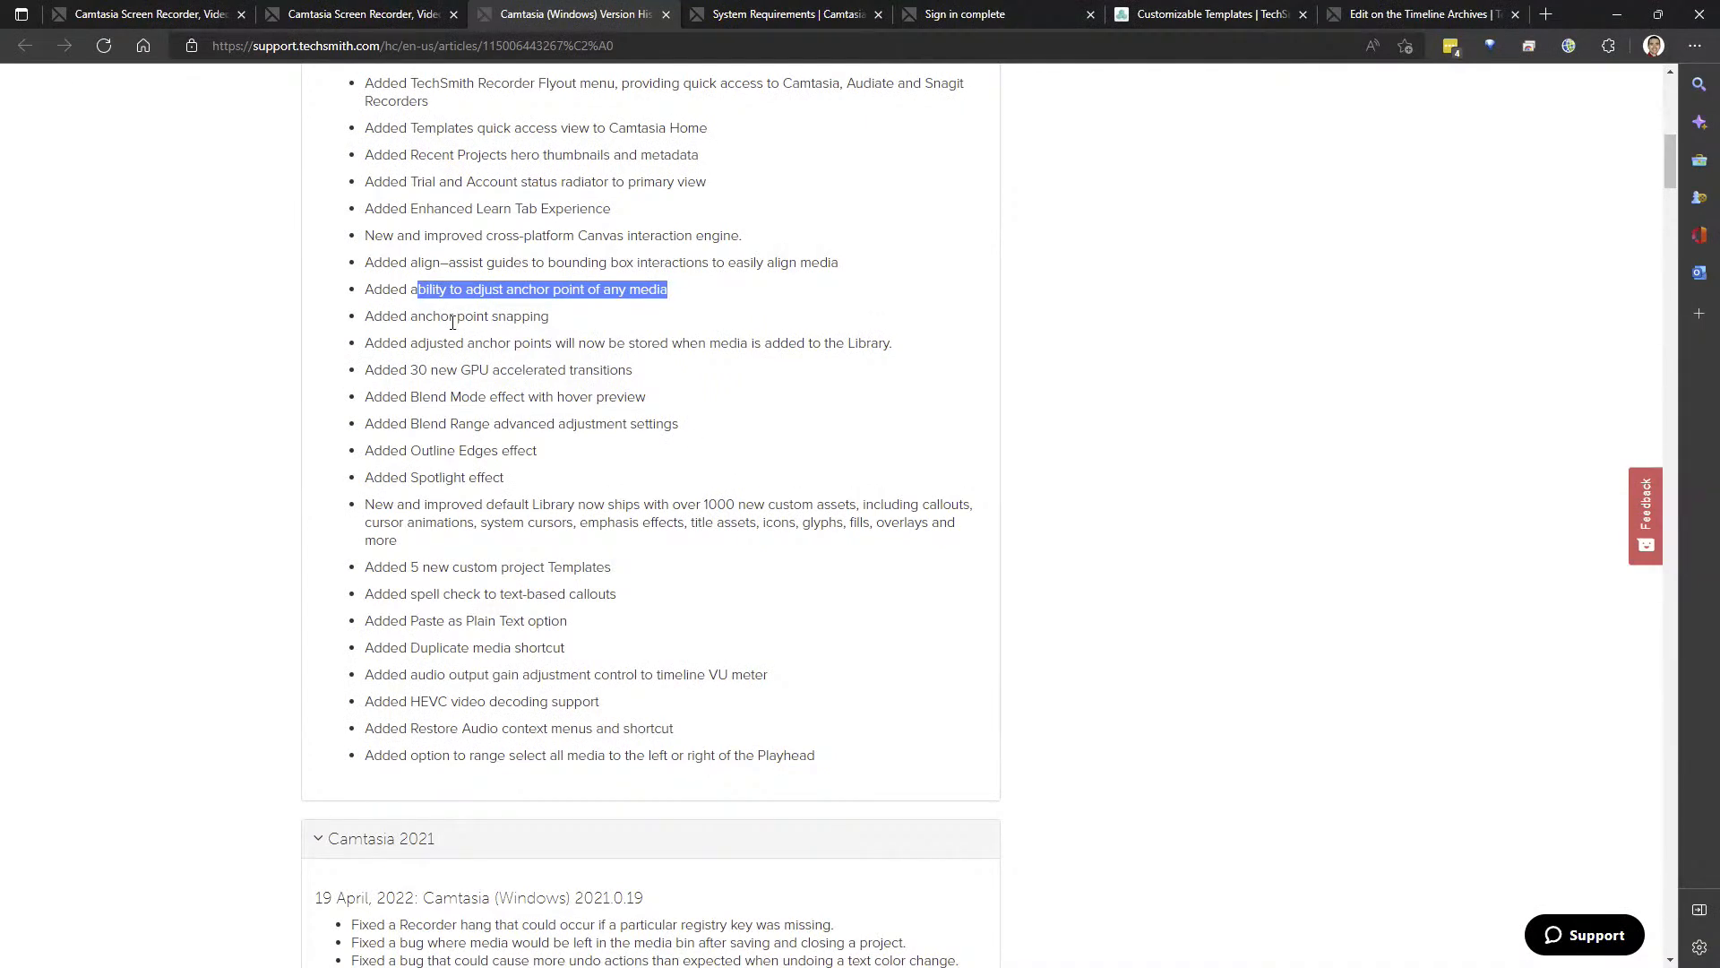
- Highlight the version history entry on adjusted anchor points being stored when media is added to the Library
{"action": "left_click", "coordinate": [447, 323]}
{"action": "left_click_drag", "start_coordinate": [438, 343], "coordinate": [553, 344]}
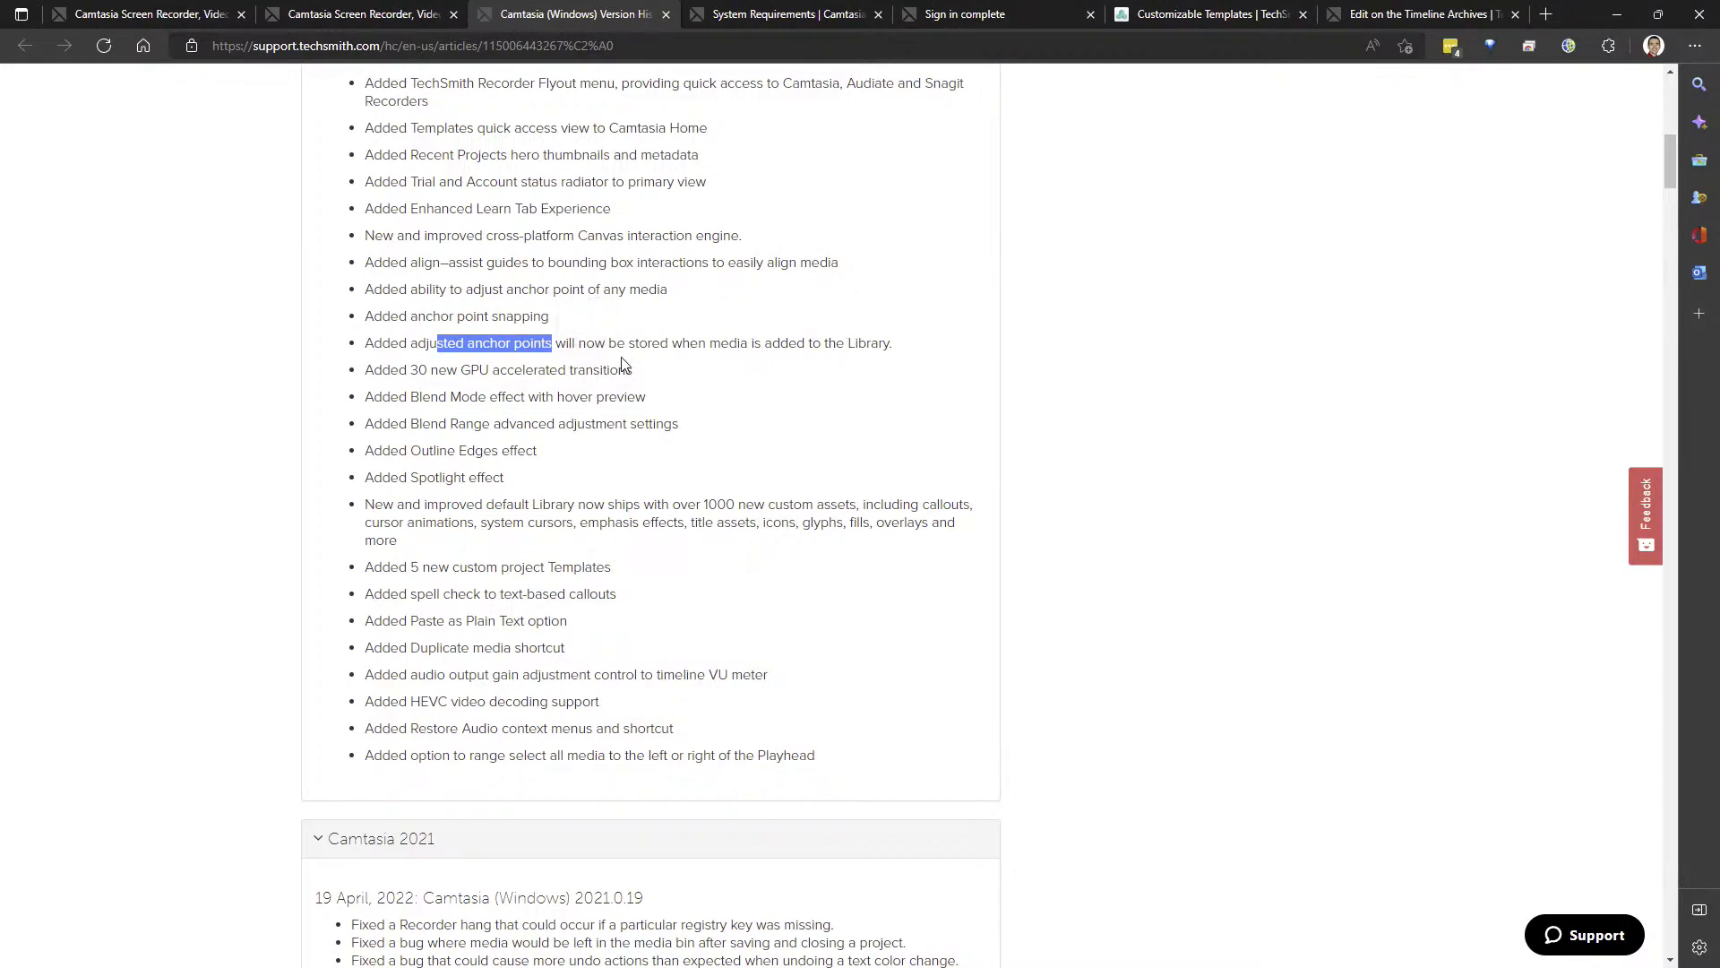
- Highlight the version history entry on 30 new GPU accelerated transitions, and switch to Camtasia
{"action": "left_click", "coordinate": [513, 345]}
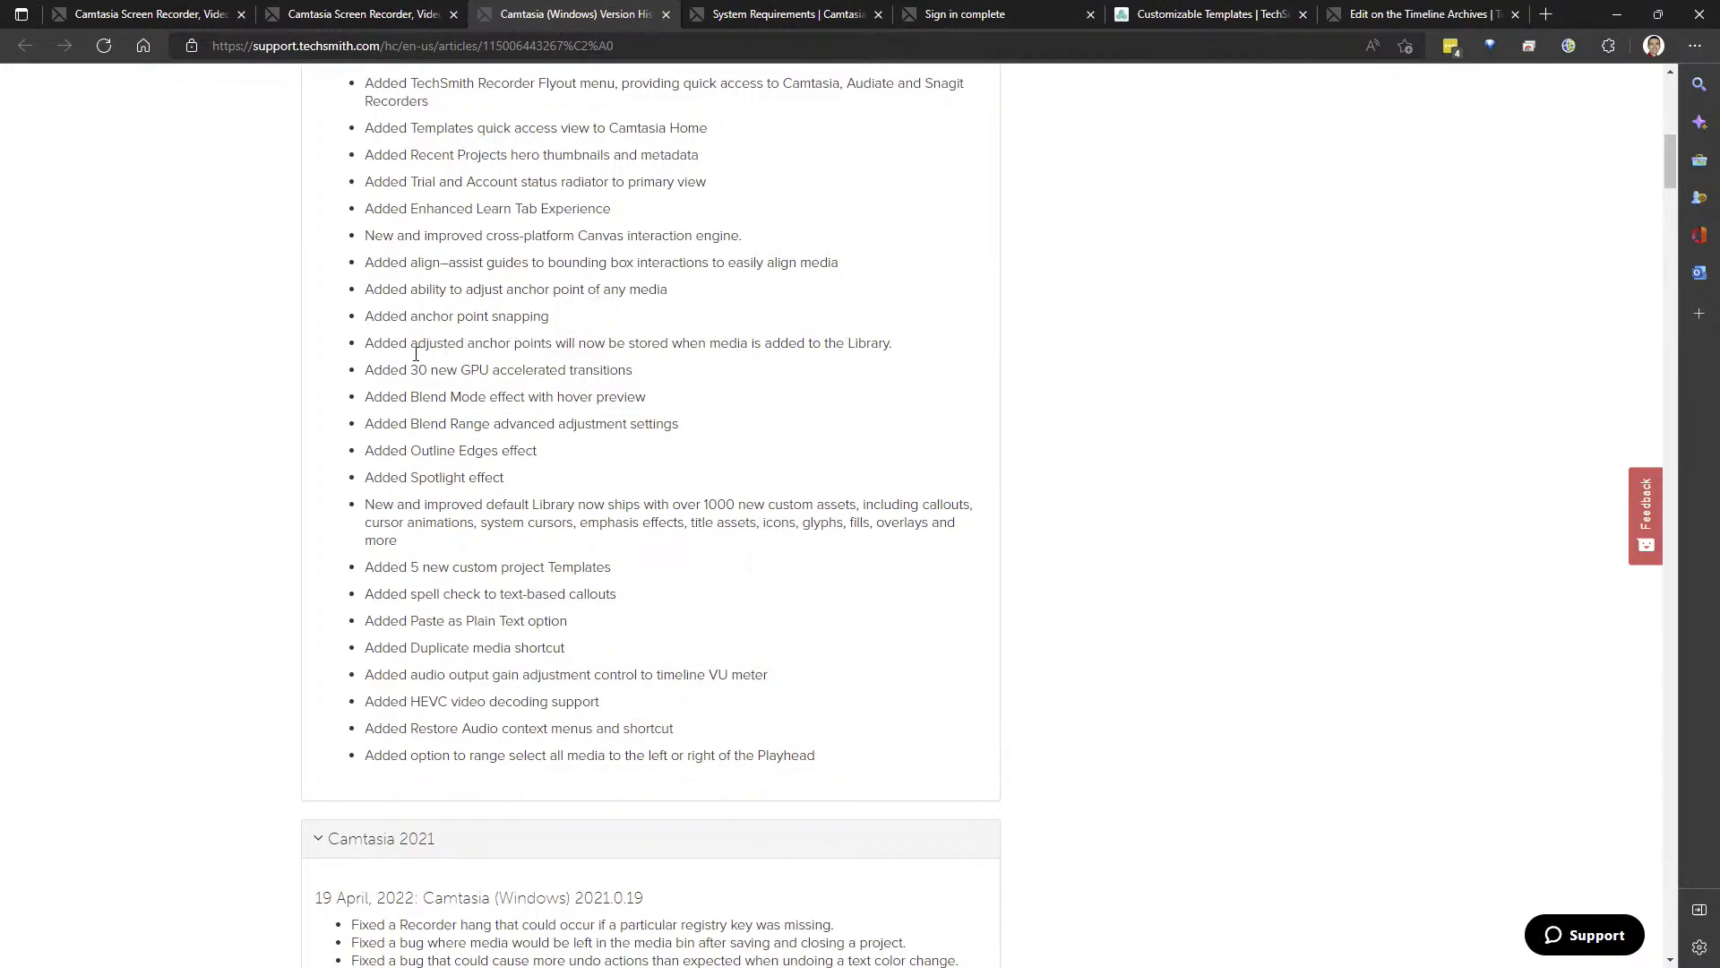
{"action": "left_click_drag", "start_coordinate": [484, 372], "coordinate": [673, 380]}
{"action": "key", "text": "alt+Tab"}
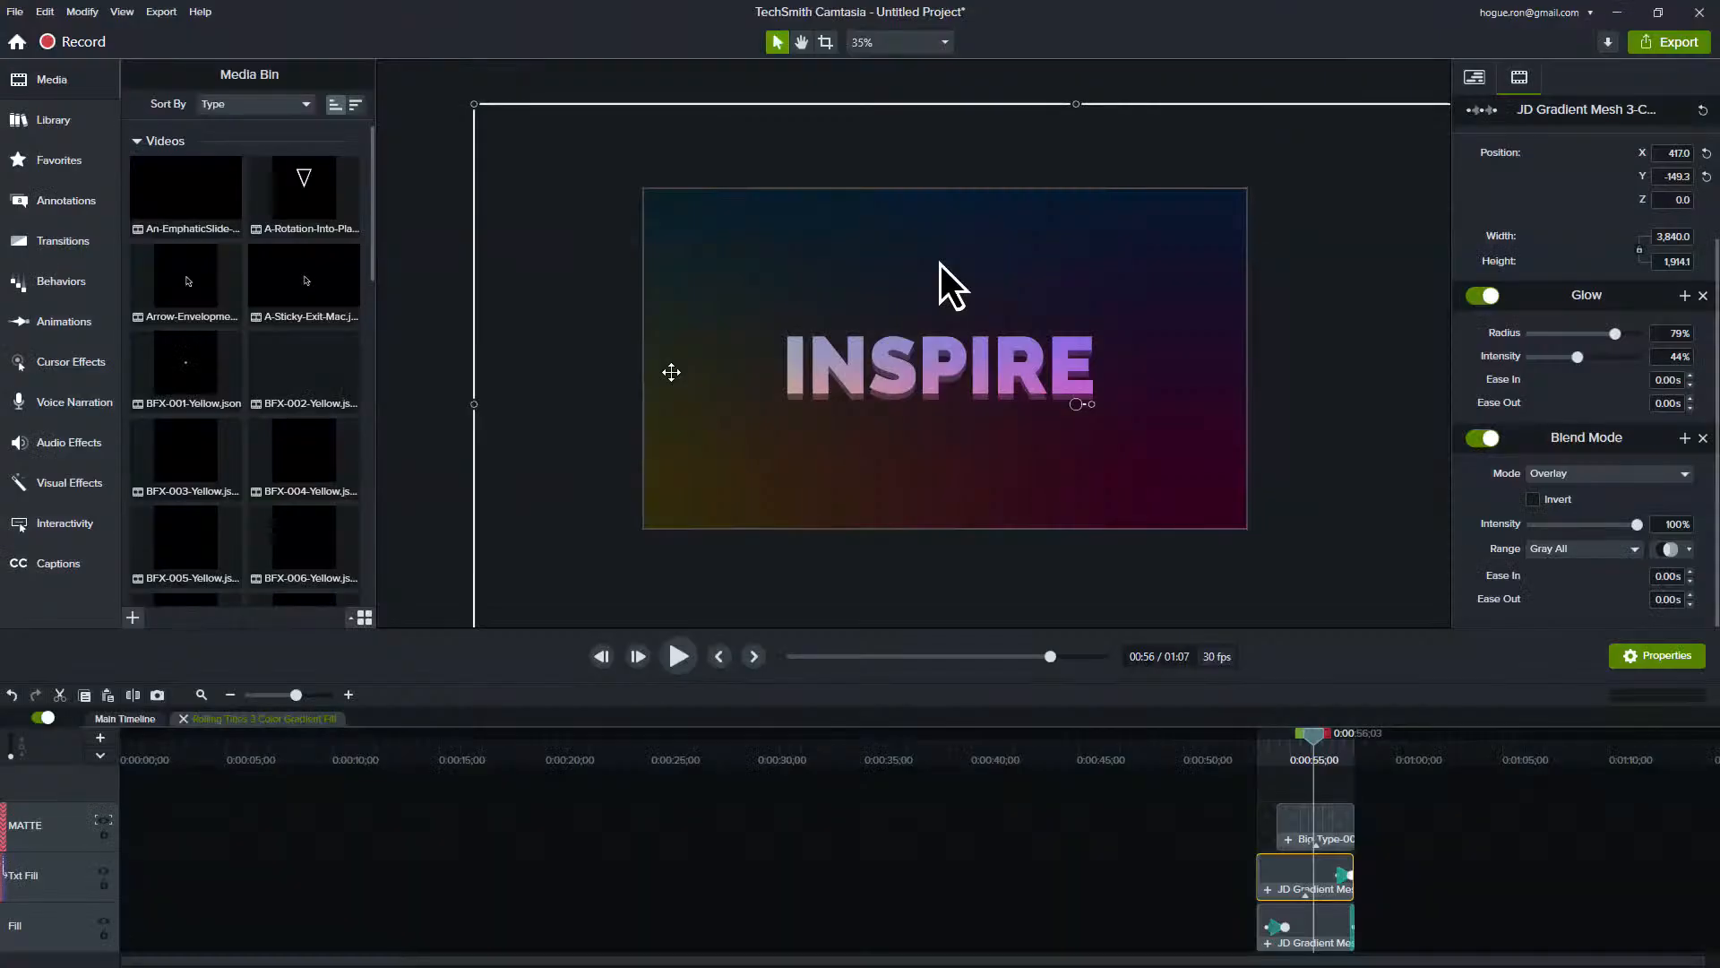
- Apply the Arrows Solid transition to the Rolling Titles group on the UI Kit track of the main timeline
{"action": "left_click", "coordinate": [85, 244]}
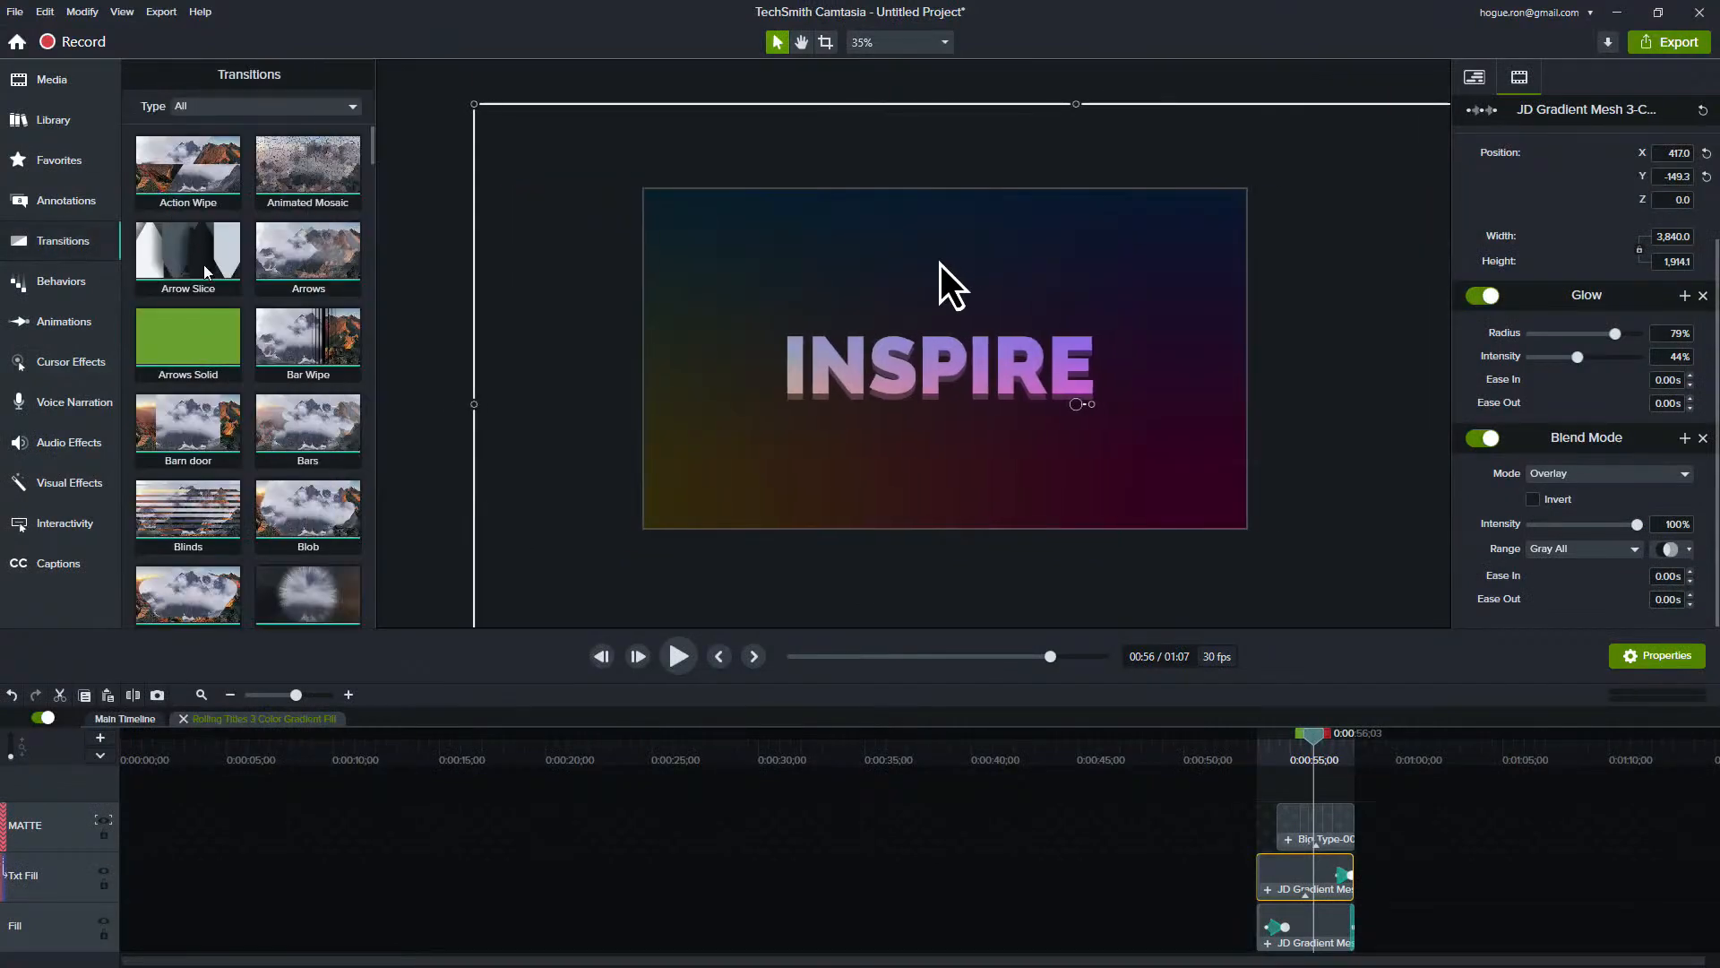
{"action": "left_click", "coordinate": [193, 351]}
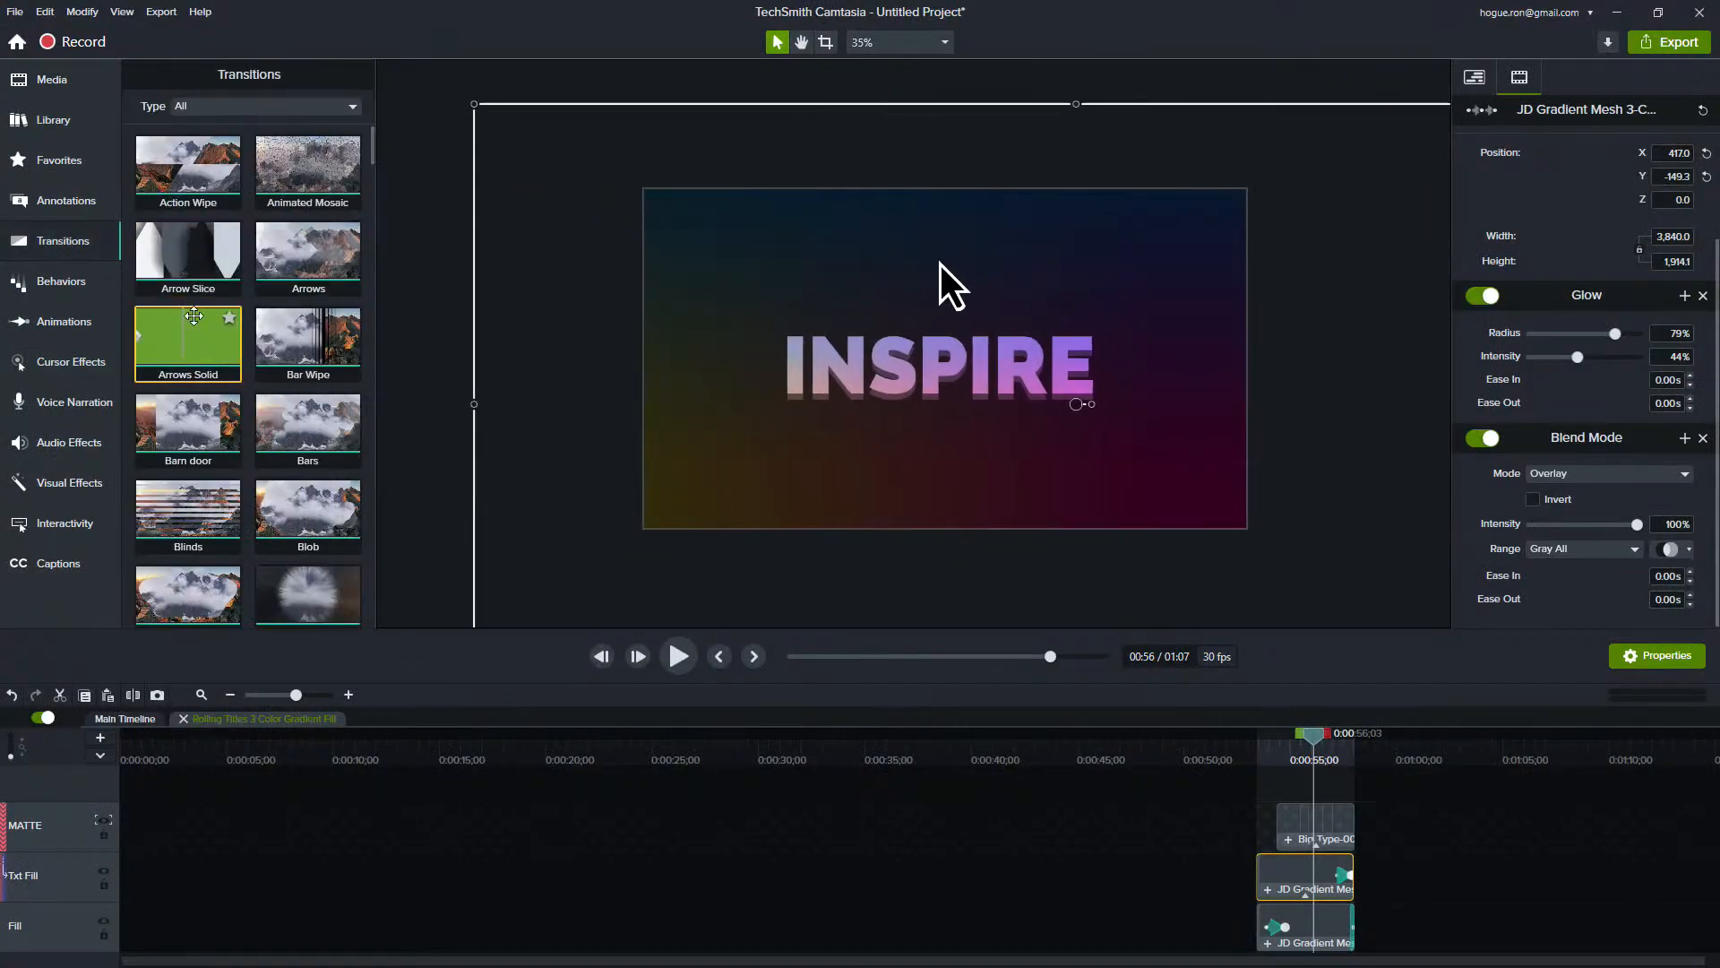
{"action": "left_click_drag", "start_coordinate": [185, 345], "coordinate": [961, 380]}
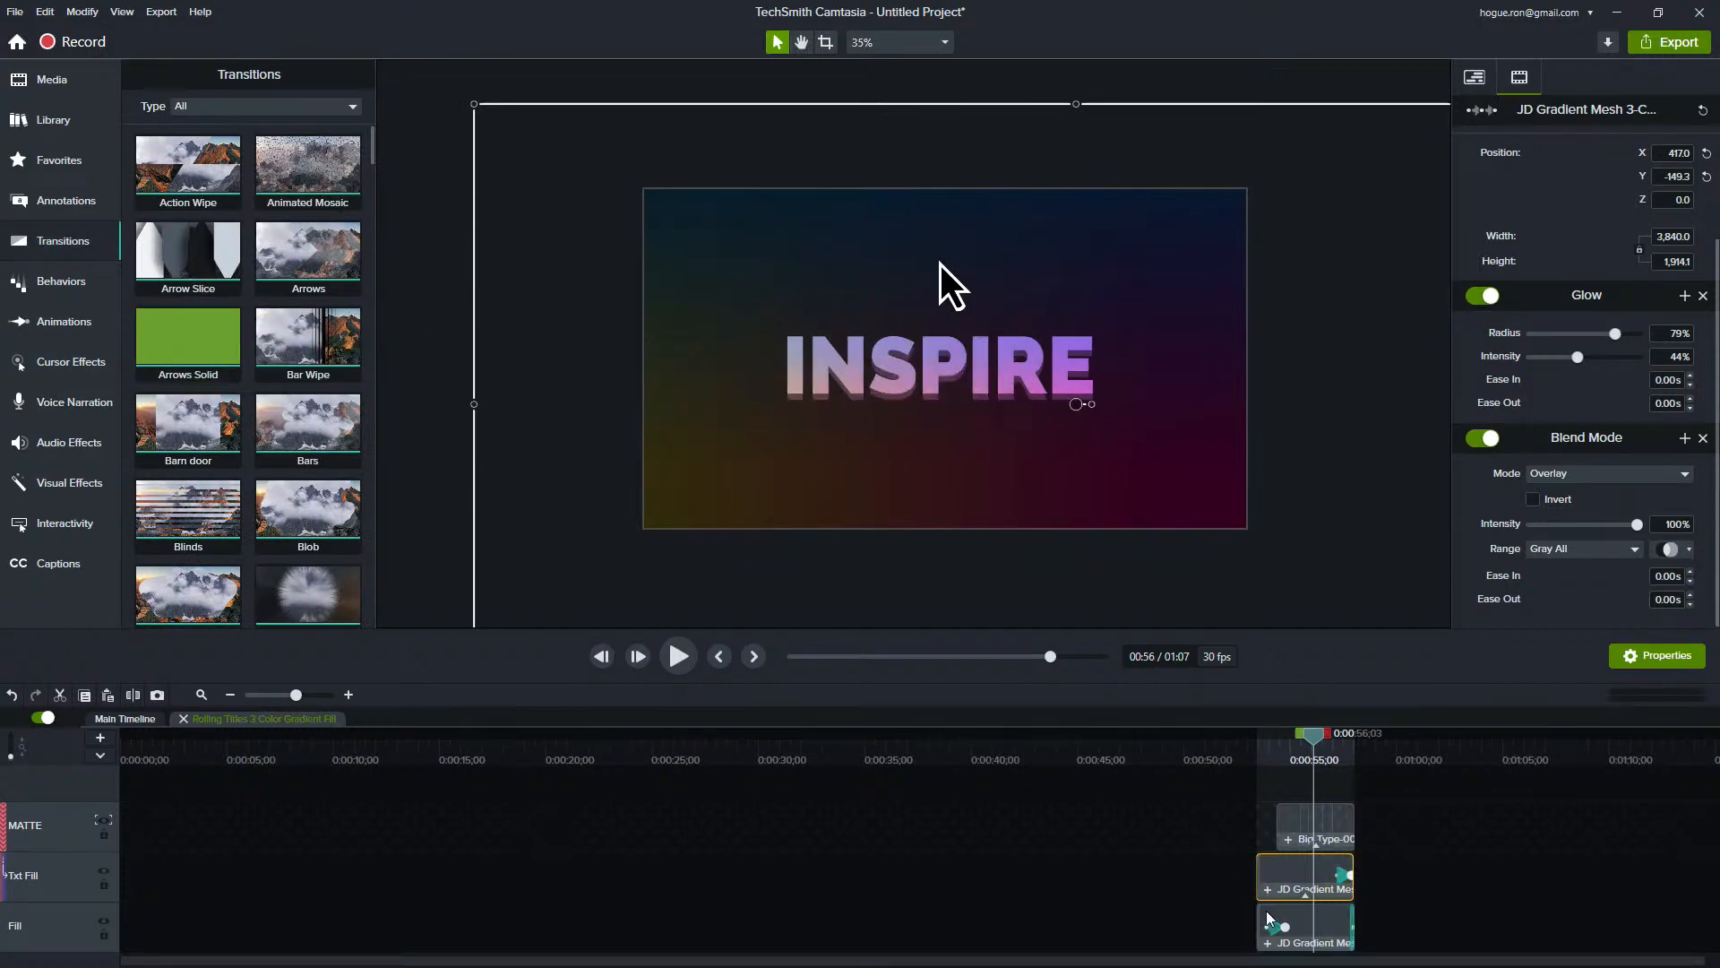
{"action": "left_click_drag", "start_coordinate": [1346, 758], "coordinate": [1350, 753]}
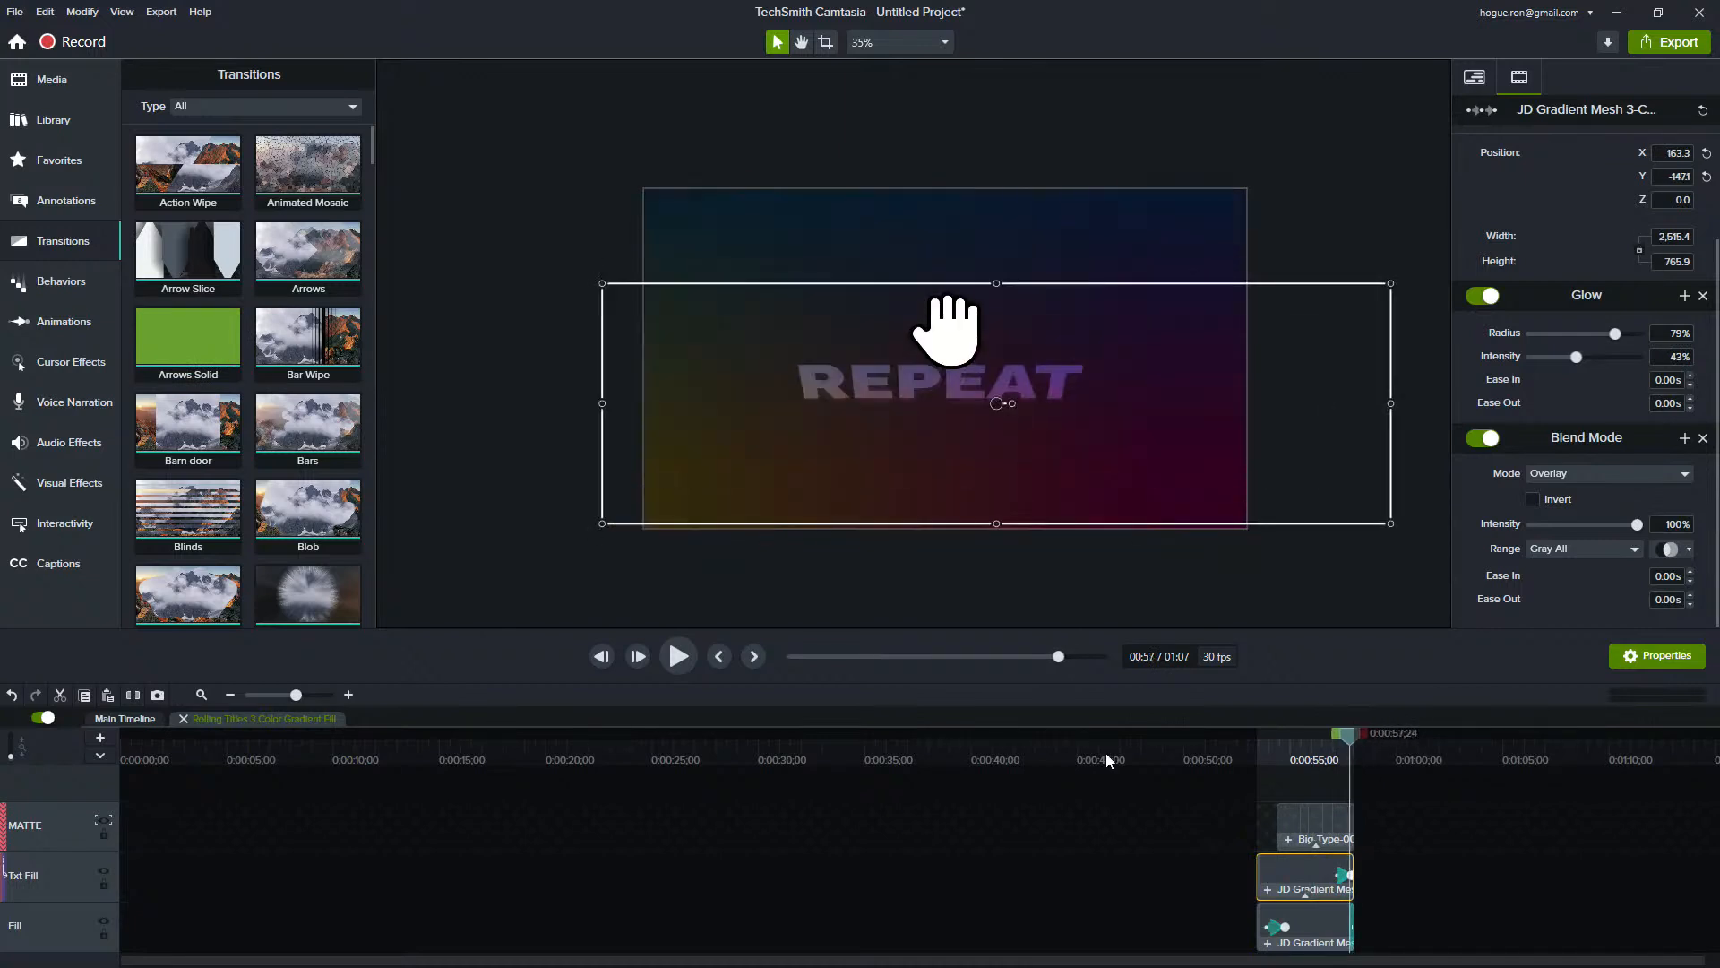
{"action": "left_click", "coordinate": [136, 722]}
{"action": "left_click_drag", "start_coordinate": [1303, 758], "coordinate": [1301, 758]}
{"action": "left_click_drag", "start_coordinate": [473, 507], "coordinate": [1324, 889]}
{"action": "mouse_move", "coordinate": [1303, 738]}
{"action": "left_mouse_down"}
{"action": "mouse_move", "coordinate": [1278, 745]}
{"action": "mouse_move", "coordinate": [1368, 743]}
{"action": "mouse_move", "coordinate": [1331, 745]}
{"action": "left_mouse_up"}
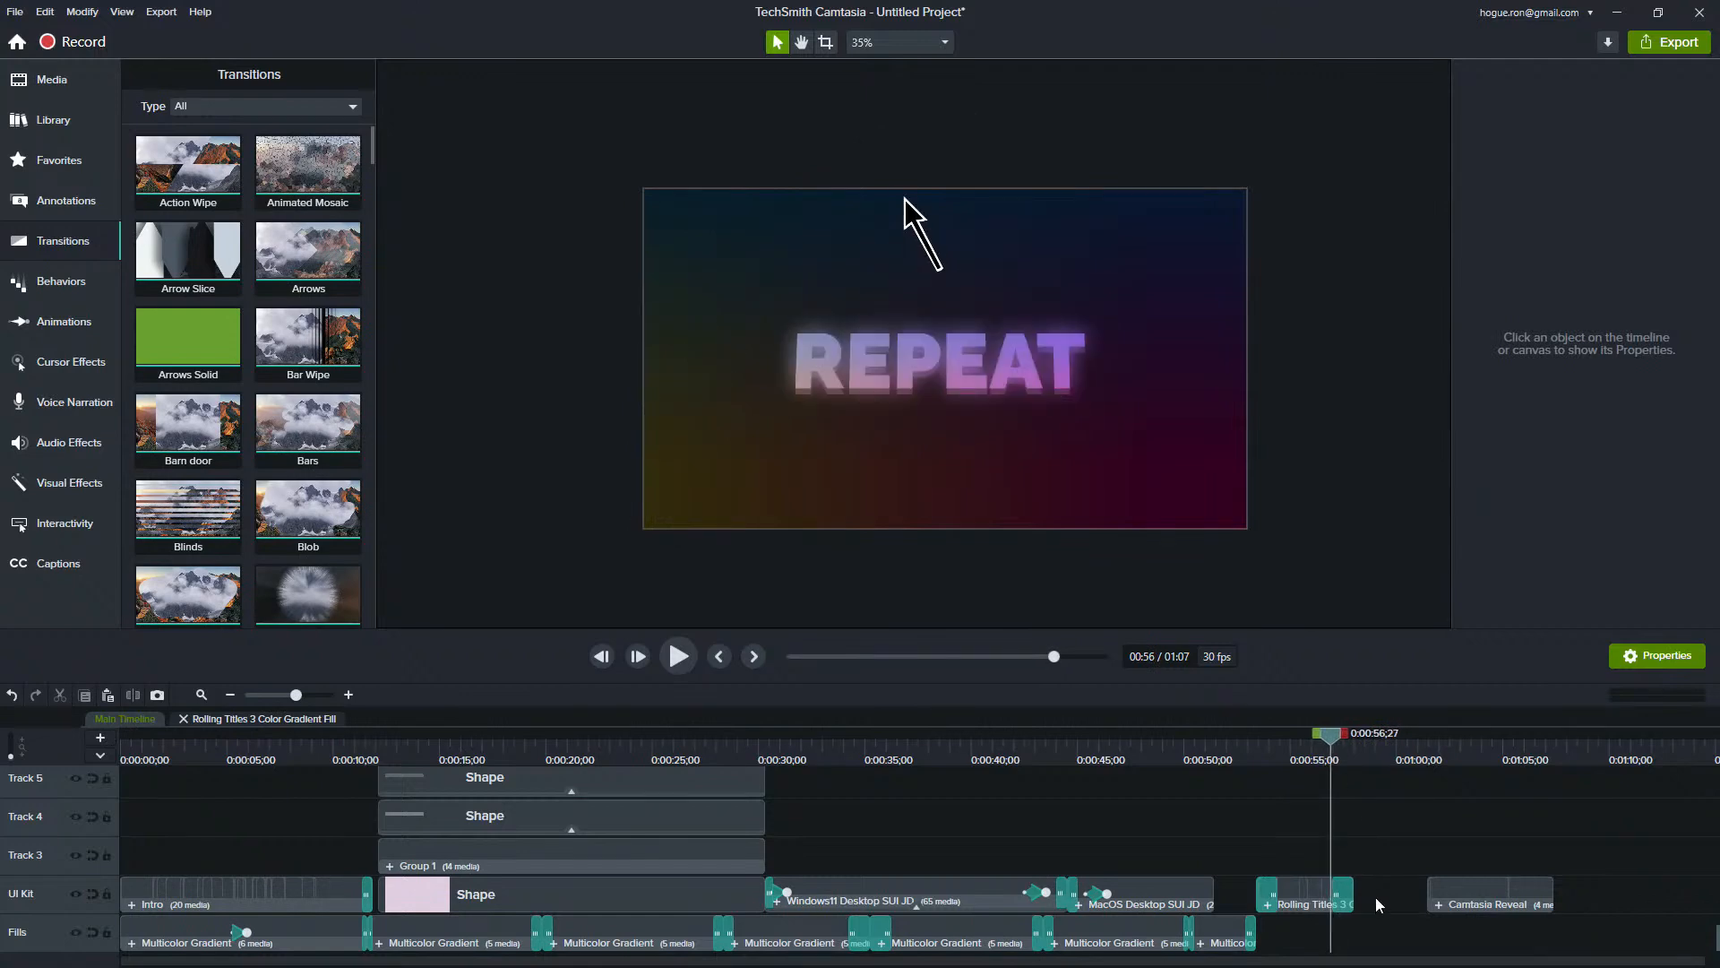
- Fit the canvas to its window and select the waving-hand animation at about 0:59
{"action": "scroll", "coordinate": [1376, 898], "scroll_direction": "up", "scroll_amount": 8}
{"action": "scroll", "coordinate": [1375, 897], "scroll_direction": "down", "scroll_amount": 8}
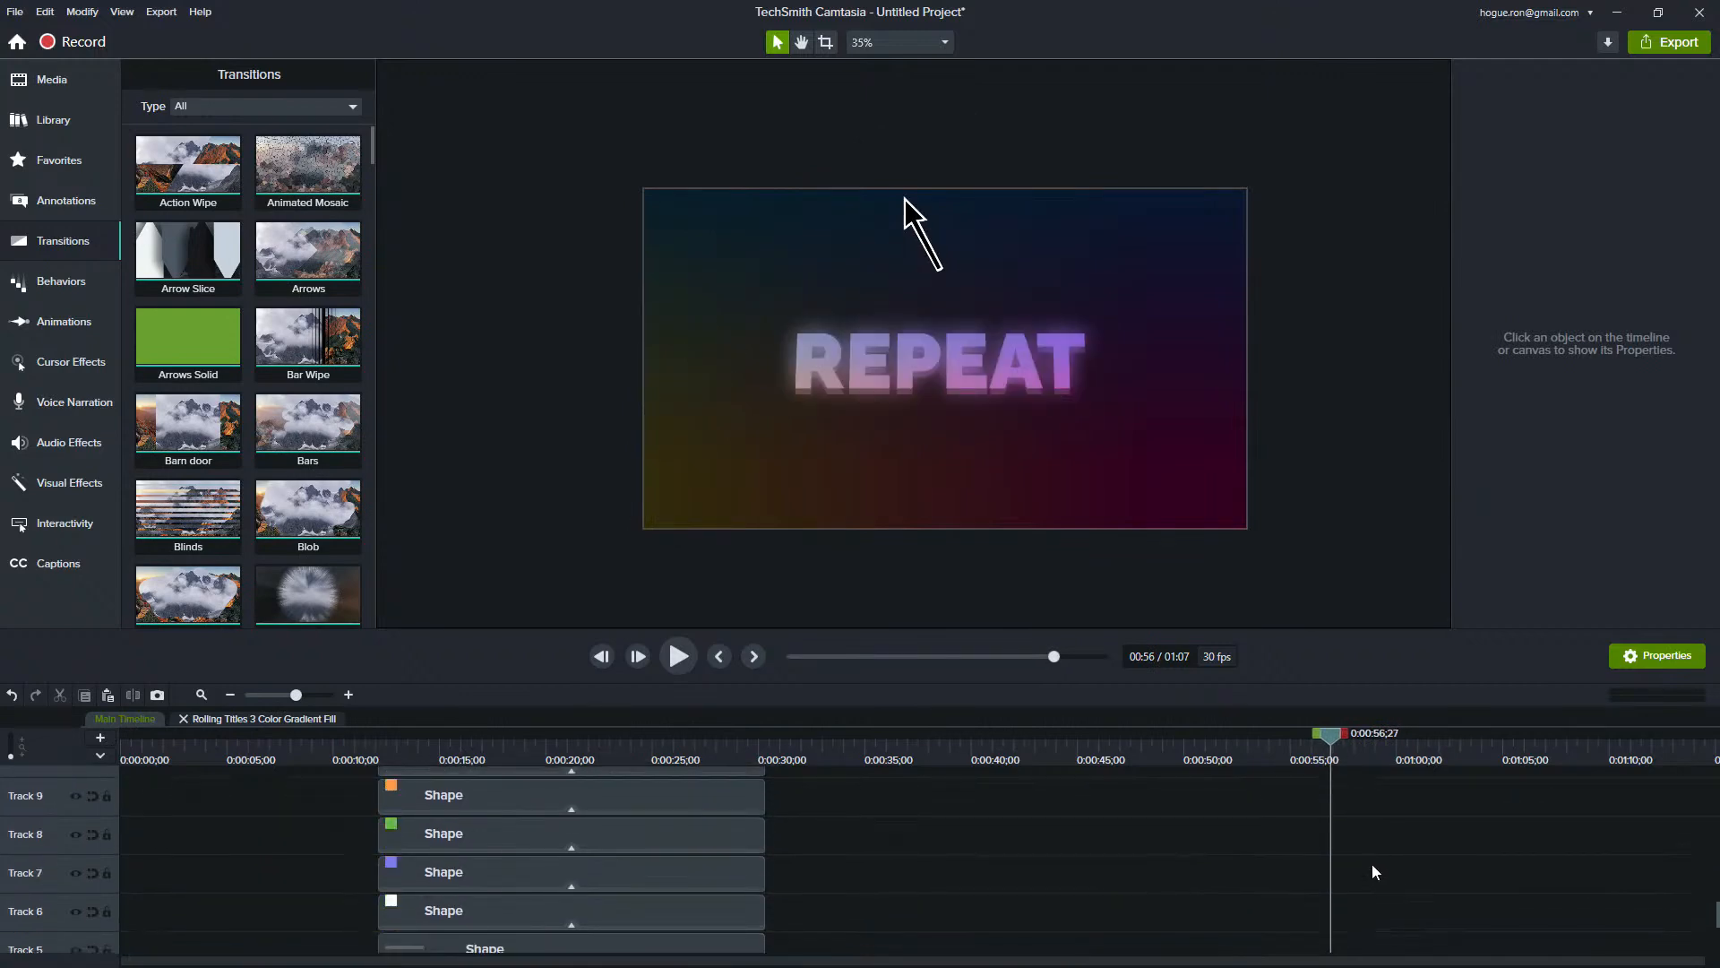
{"action": "left_click_drag", "start_coordinate": [1379, 756], "coordinate": [1382, 758]}
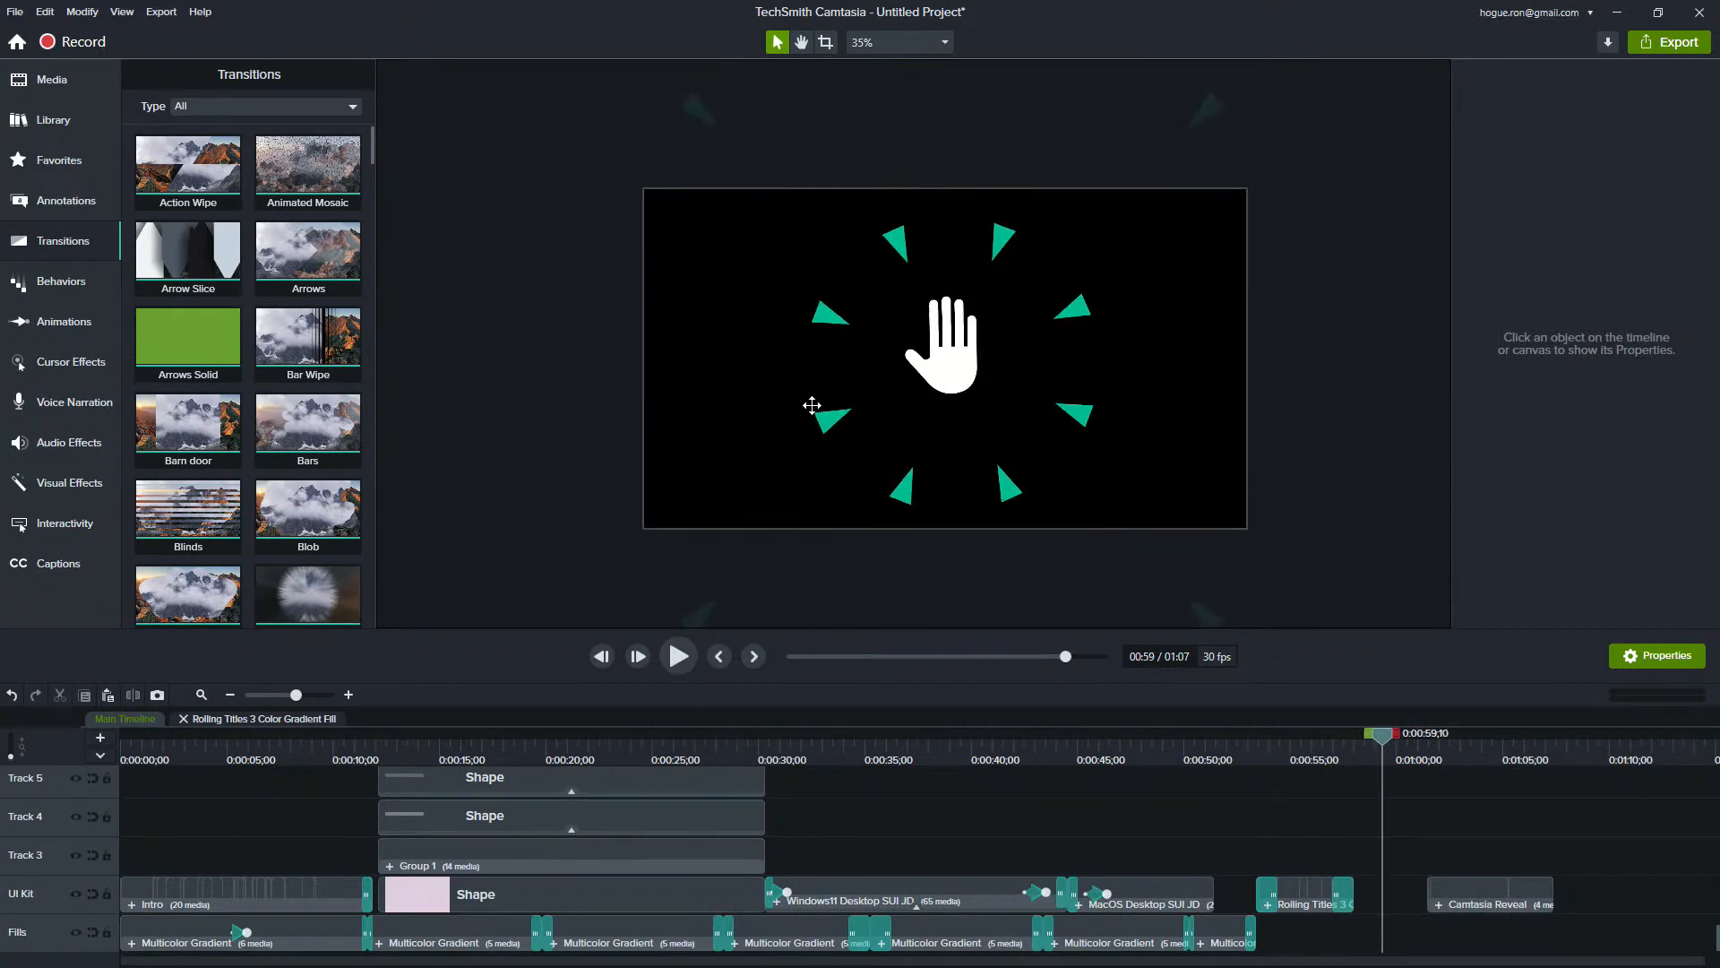
{"action": "left_click", "coordinate": [891, 39]}
{"action": "left_click", "coordinate": [857, 62]}
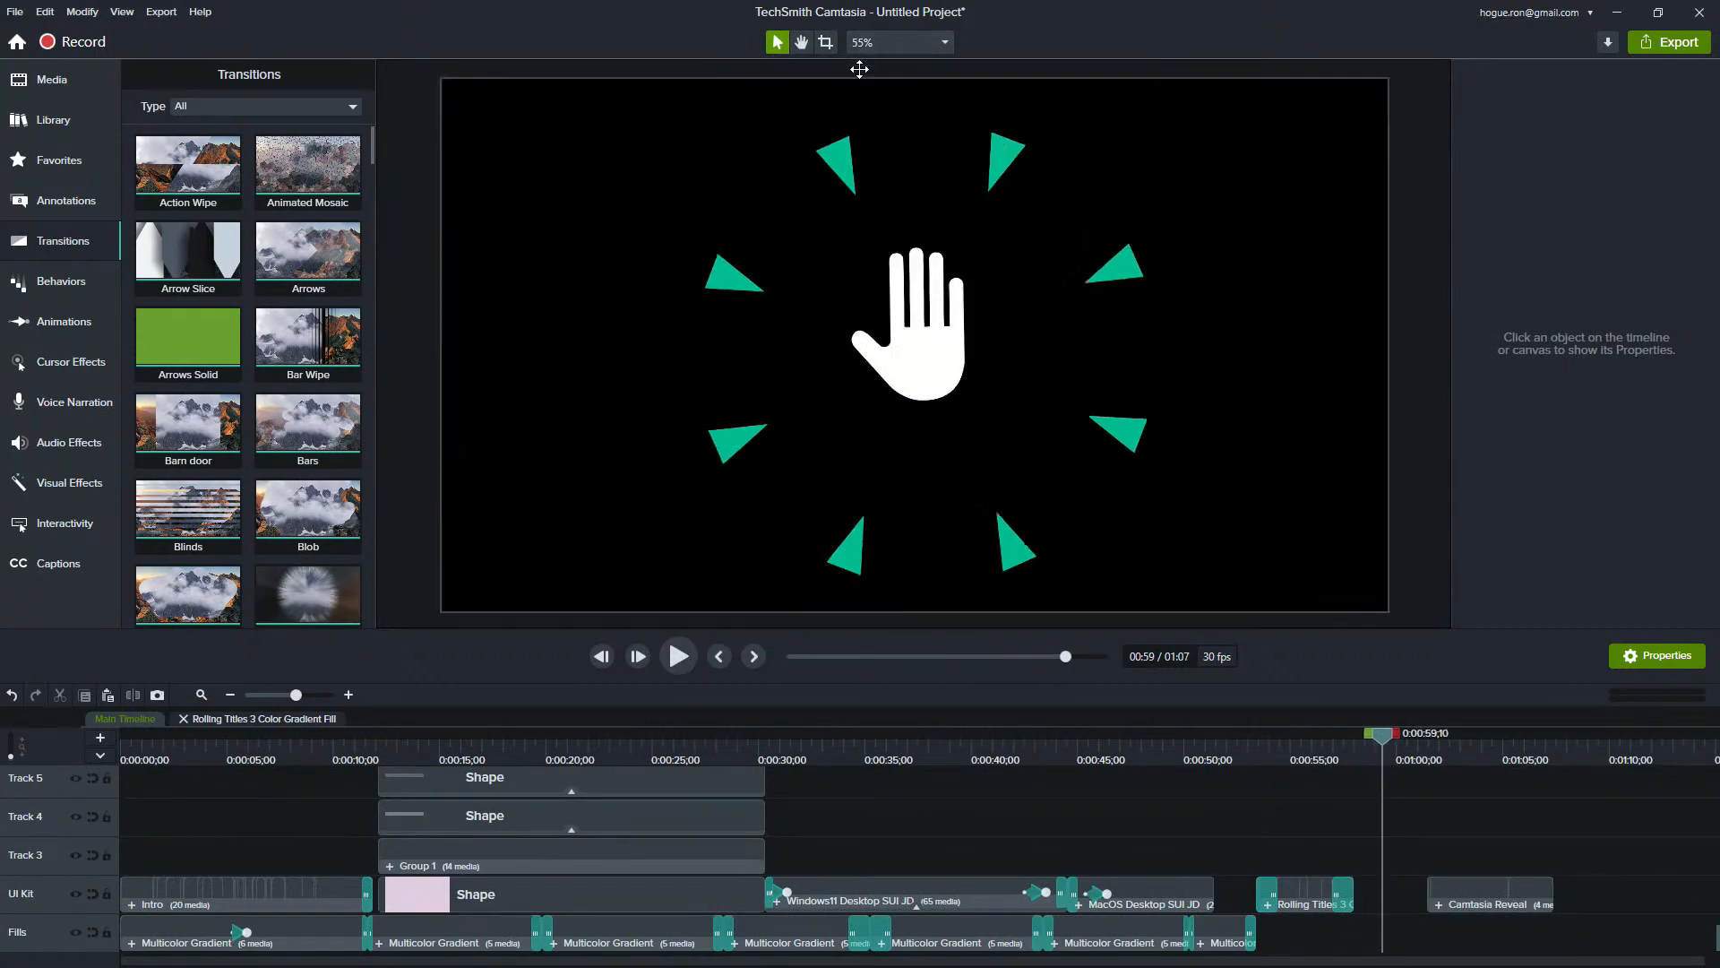
{"action": "scroll", "coordinate": [1460, 909], "scroll_direction": "up", "scroll_amount": 4}
{"action": "scroll", "coordinate": [1460, 909], "scroll_direction": "down", "scroll_amount": 4}
{"action": "left_click", "coordinate": [900, 353]}
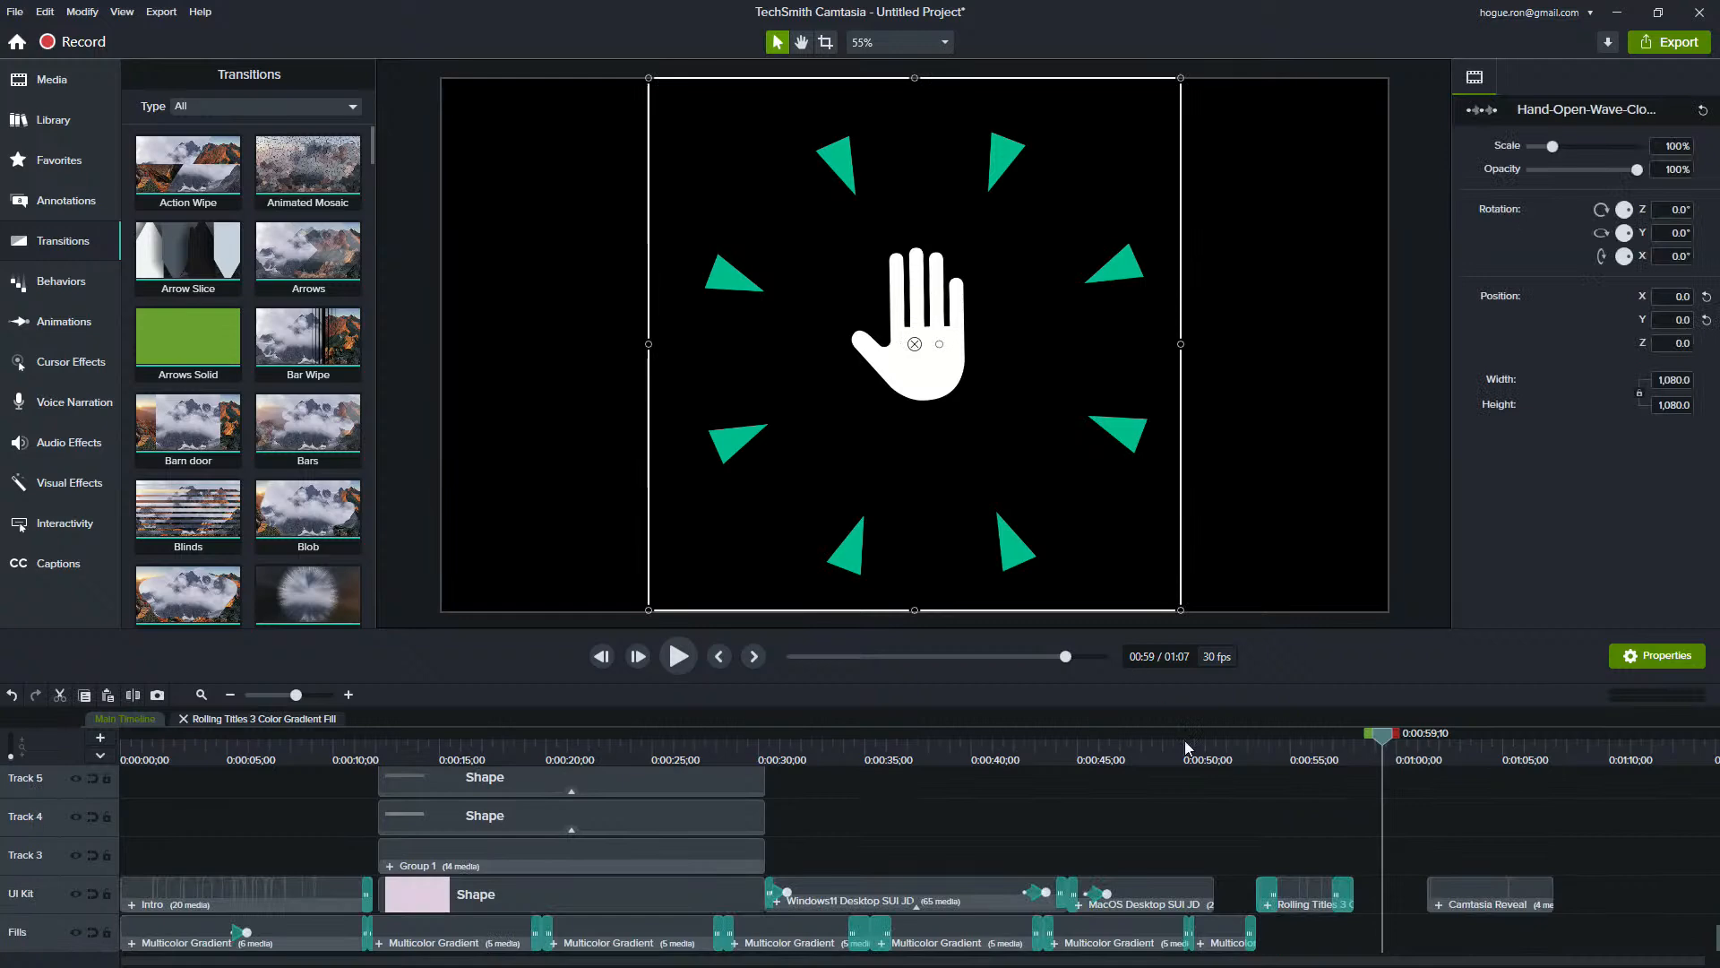
- Preview the Arrows Solid transition at the end of the Rolling Titles group and browse the remaining transitions
{"action": "left_click_drag", "start_coordinate": [1331, 765], "coordinate": [1339, 759]}
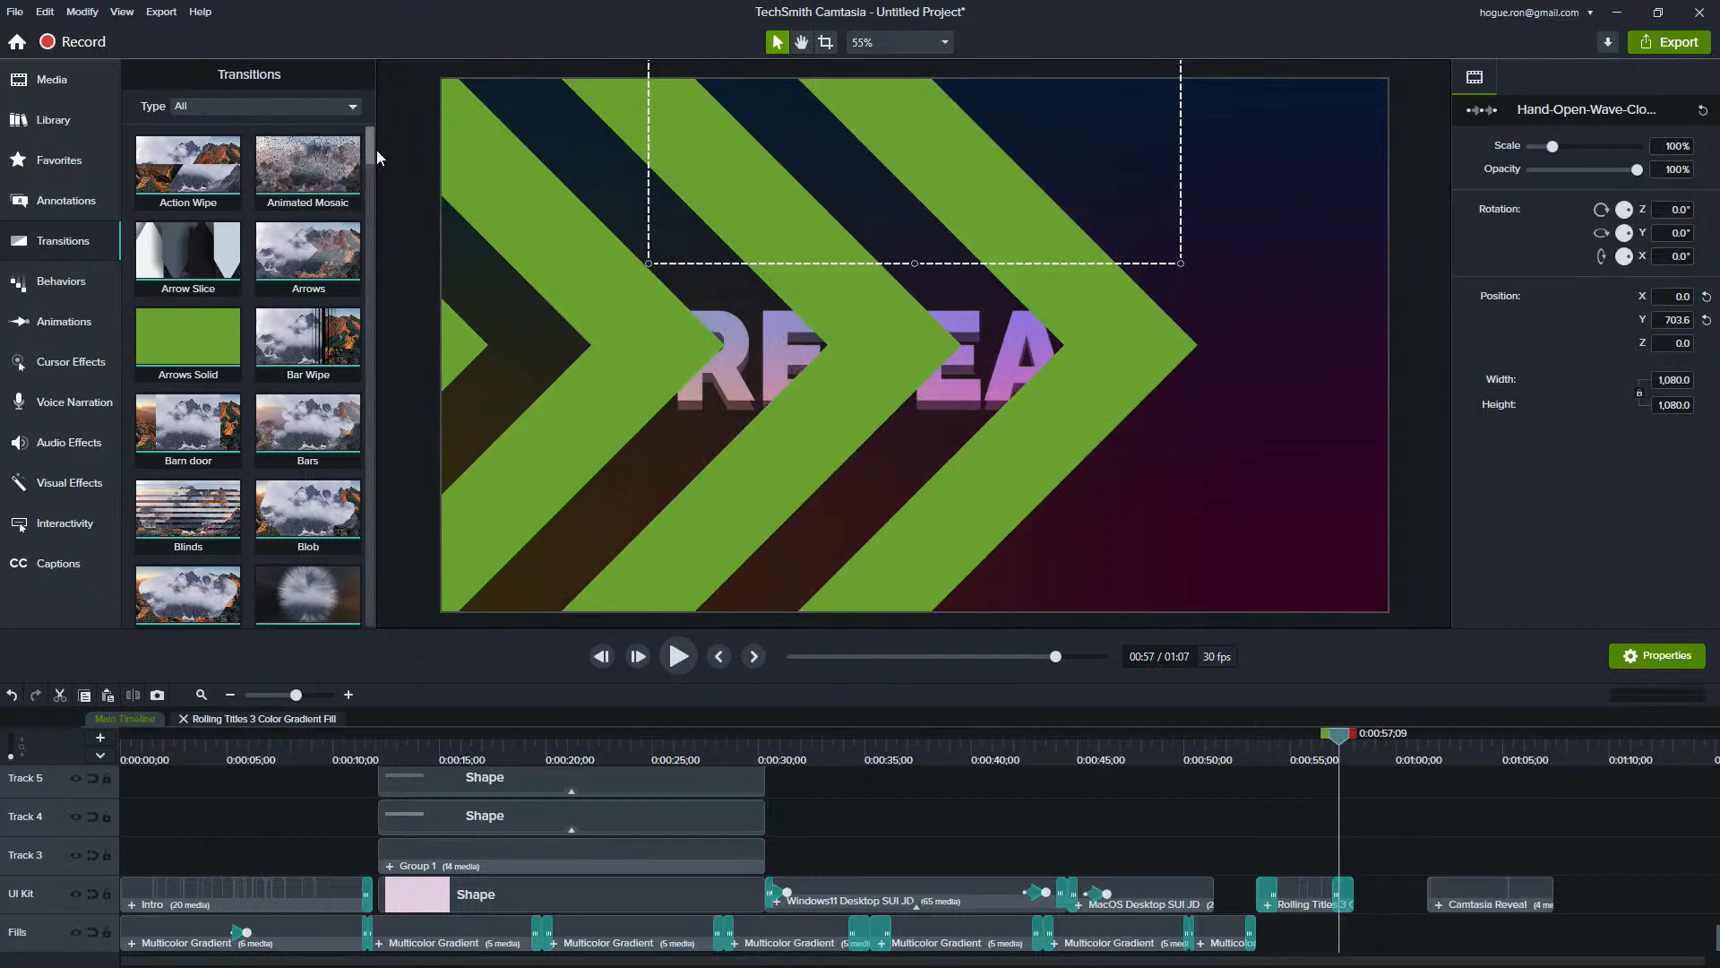
{"action": "mouse_move", "coordinate": [370, 151]}
{"action": "left_mouse_down"}
{"action": "mouse_move", "coordinate": [396, 545]}
{"action": "mouse_move", "coordinate": [400, 529]}
{"action": "left_mouse_up"}
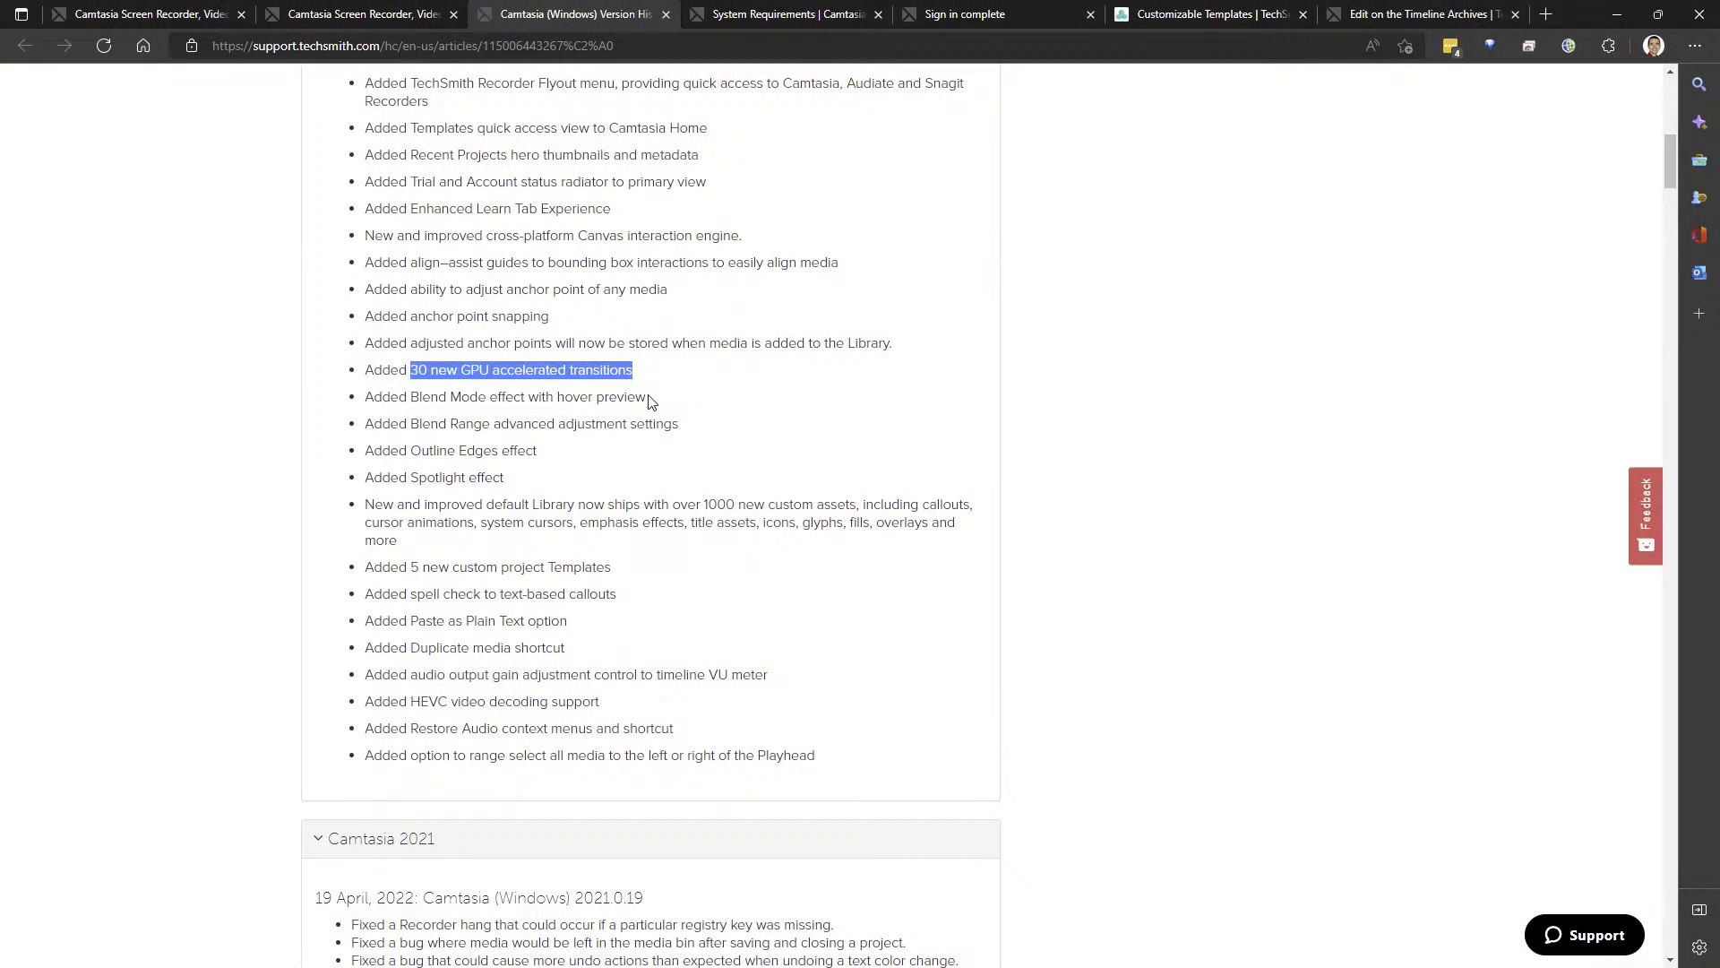
- Highlight the version history entry on the Blend Mode effect with hover preview, and show Camtasia's visual effects
{"action": "left_click_drag", "start_coordinate": [647, 398], "coordinate": [364, 398]}
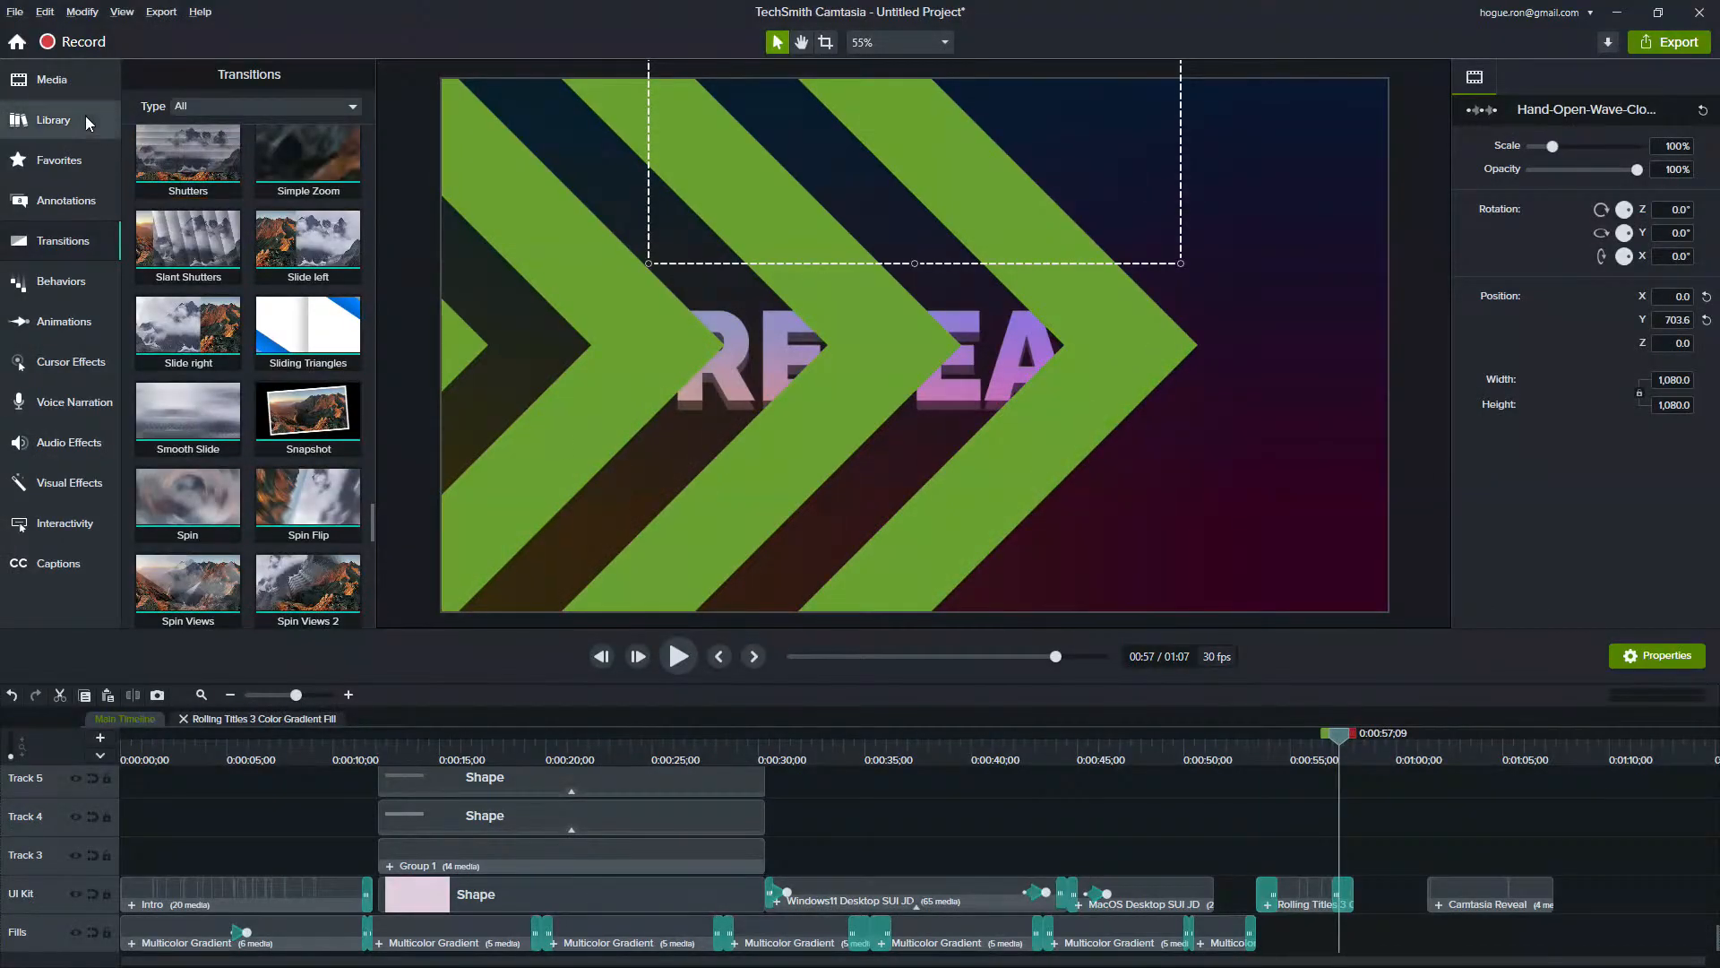
{"action": "left_click", "coordinate": [85, 483]}
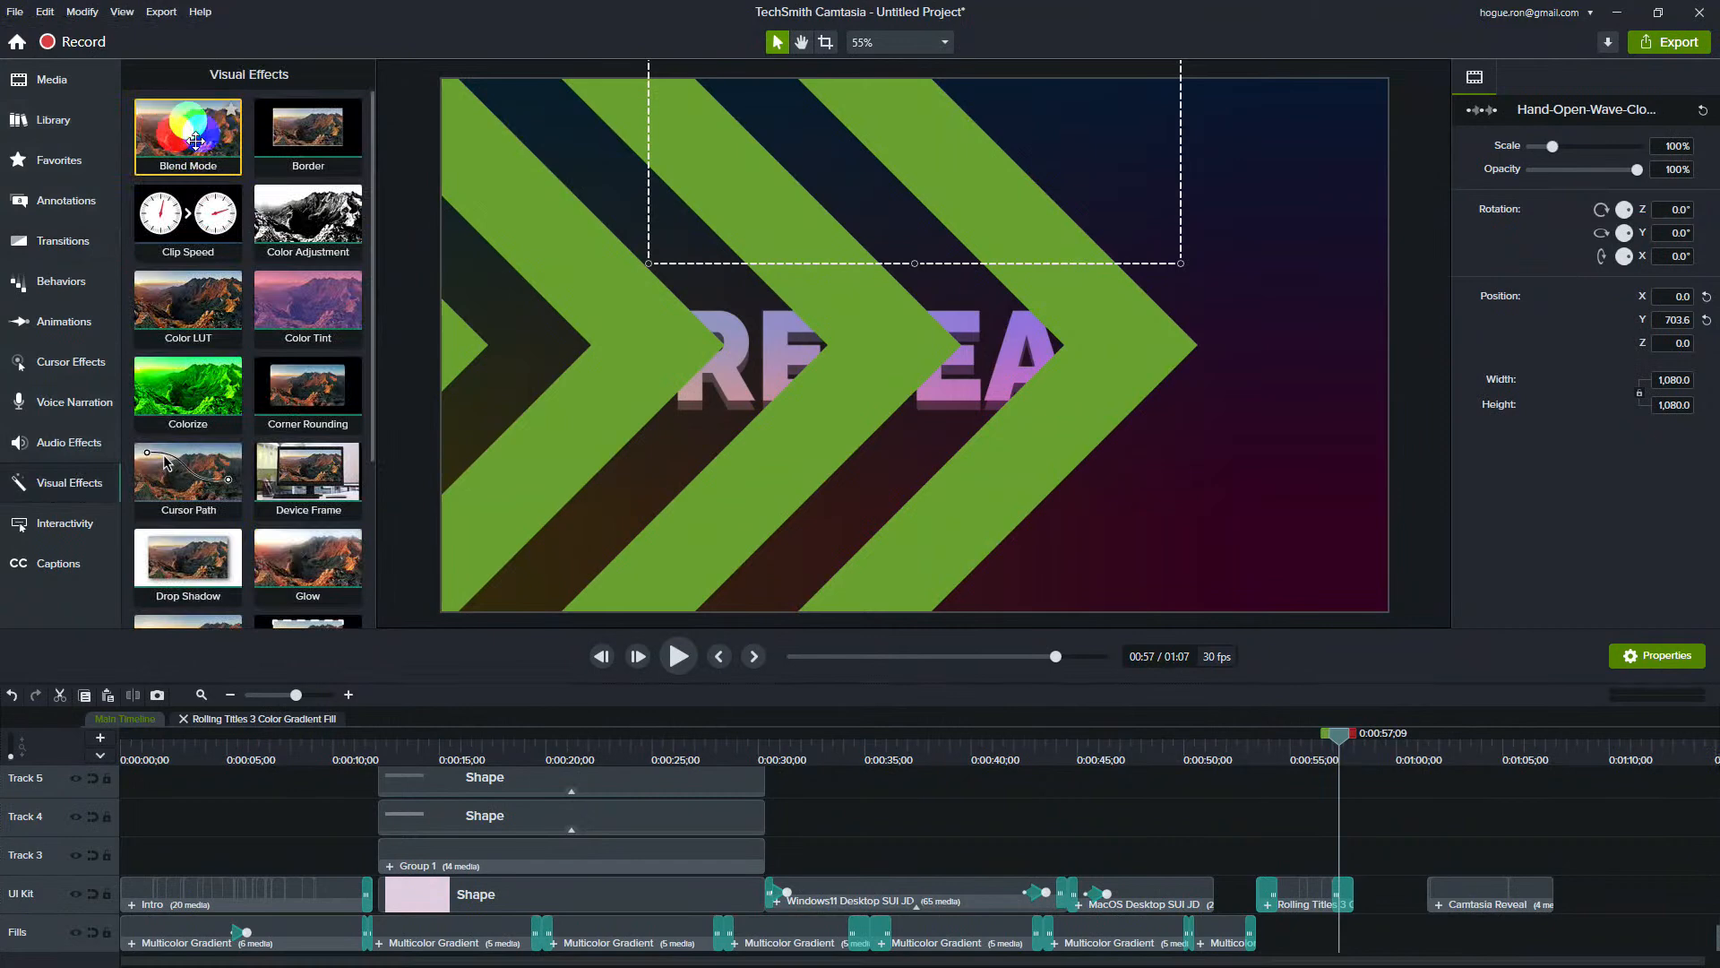
- Preview the Camtasia Reveal clip at about 1:03, and collapse the Emphasis FX folder in the Camtasia 2022 library
{"action": "left_click", "coordinate": [1219, 808]}
{"action": "left_click", "coordinate": [1464, 745]}
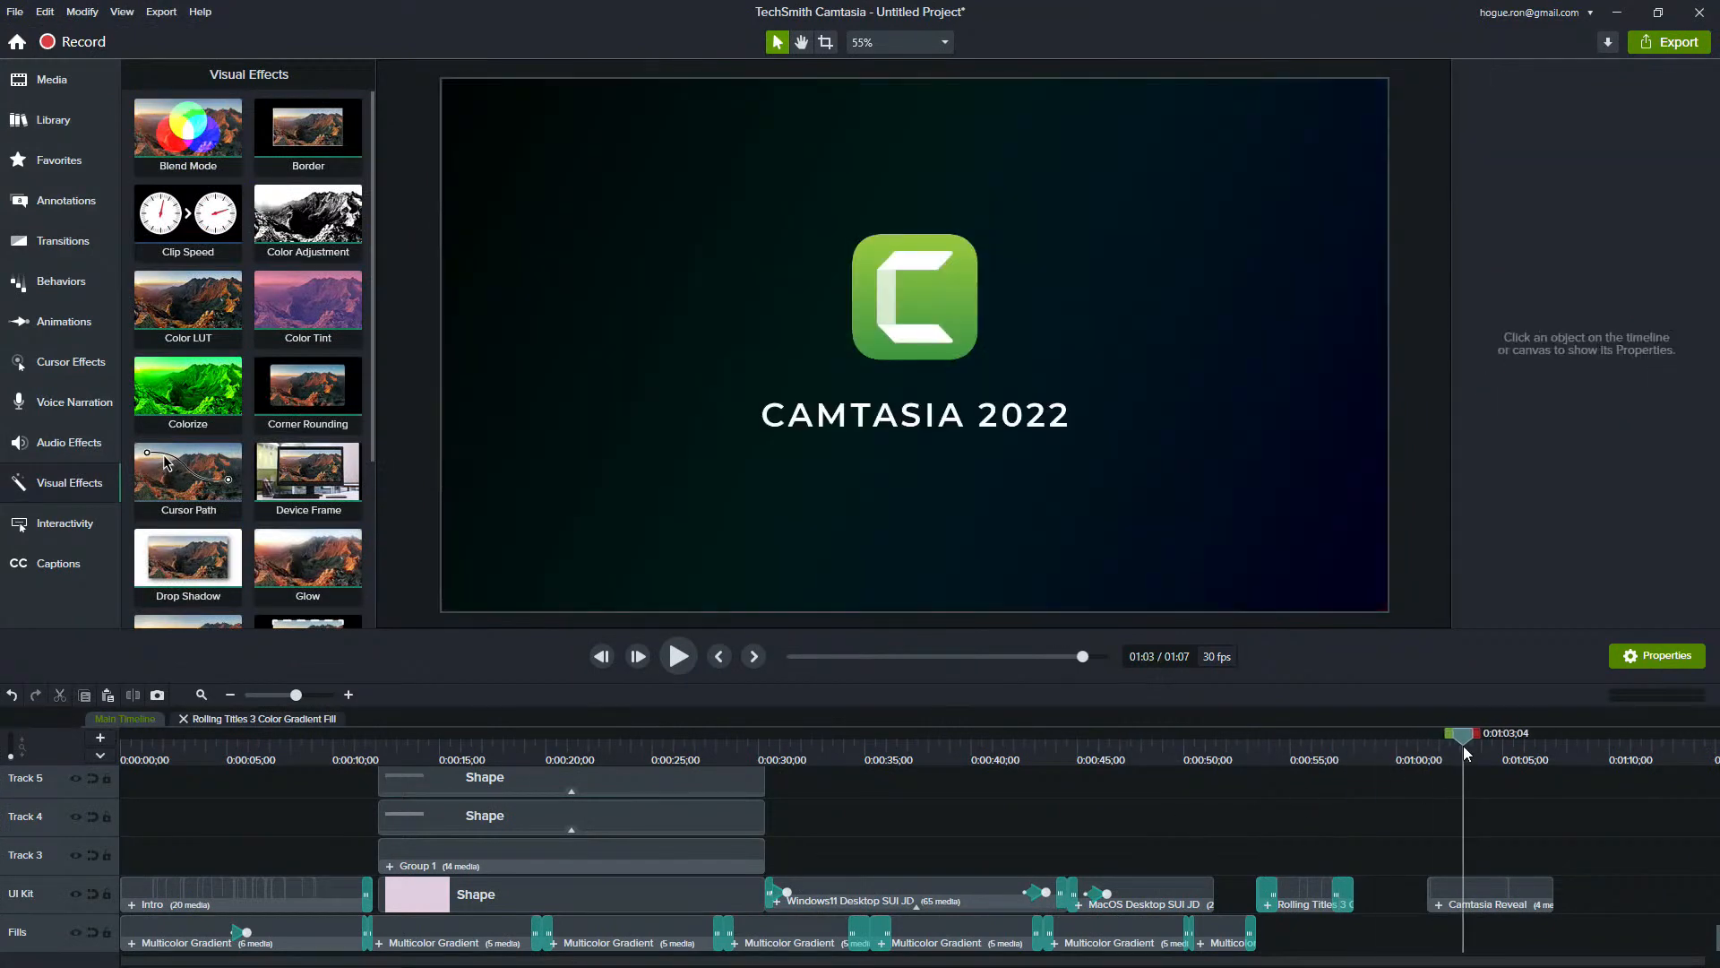
{"action": "mouse_move", "coordinate": [1459, 749]}
{"action": "left_mouse_down"}
{"action": "mouse_move", "coordinate": [1509, 743]}
{"action": "mouse_move", "coordinate": [1433, 724]}
{"action": "mouse_move", "coordinate": [1466, 733]}
{"action": "left_mouse_up"}
{"action": "left_click", "coordinate": [47, 80]}
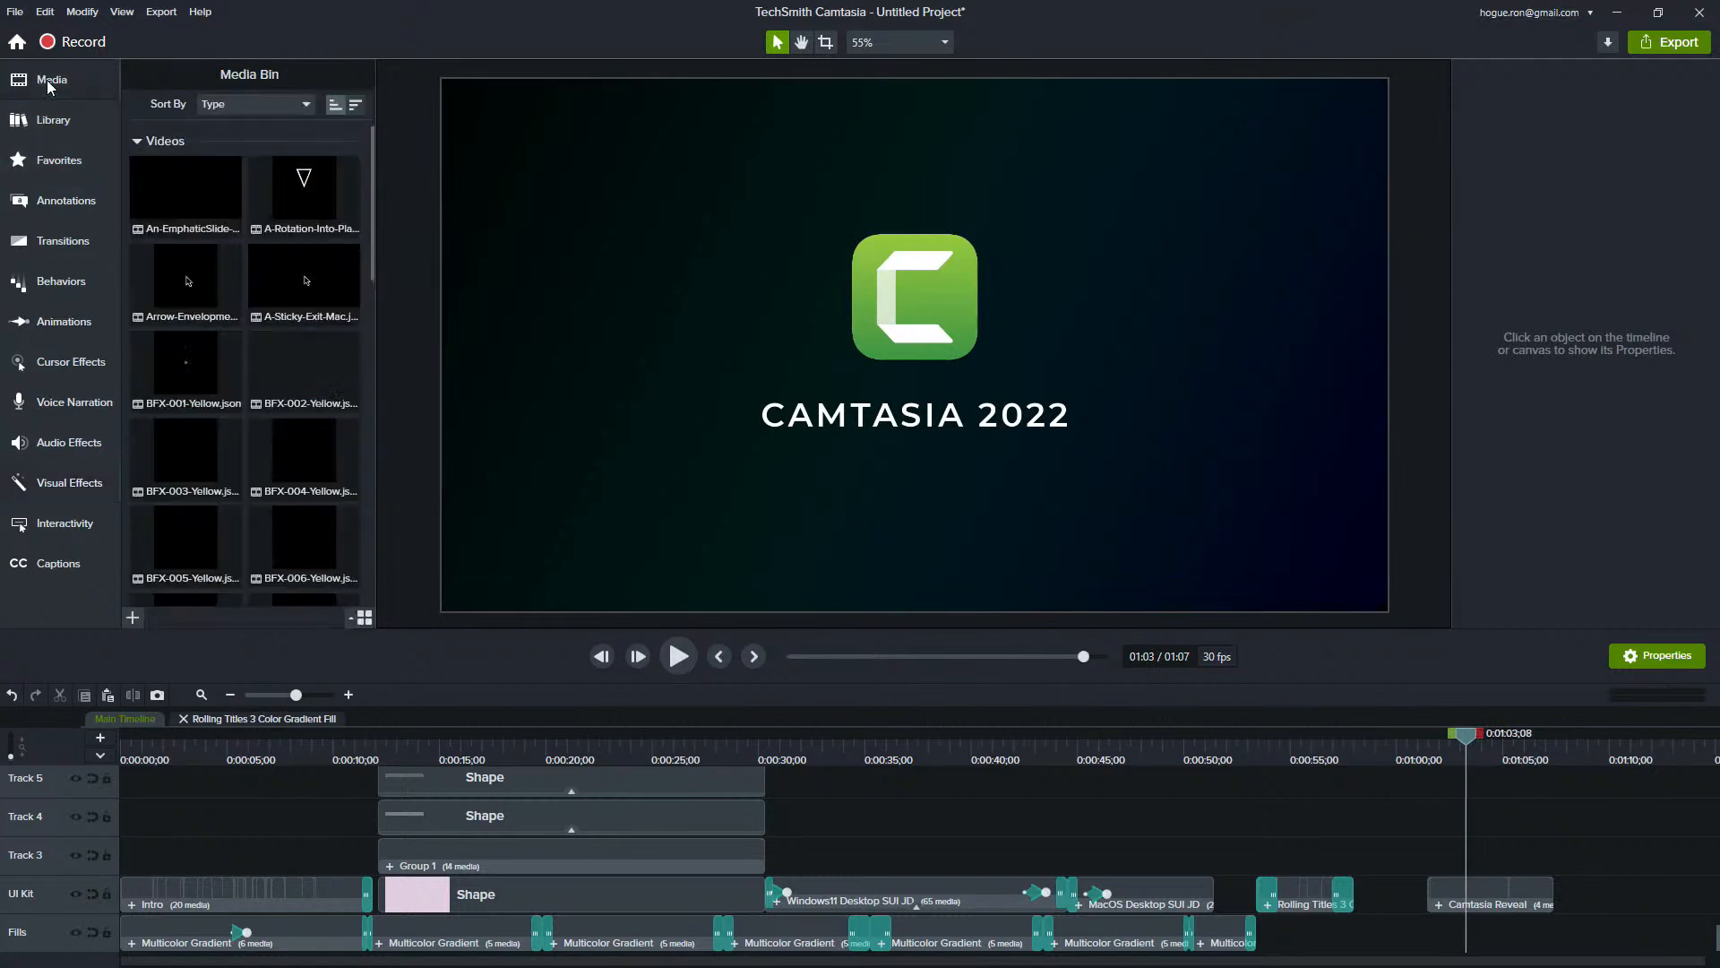
{"action": "left_click", "coordinate": [60, 128]}
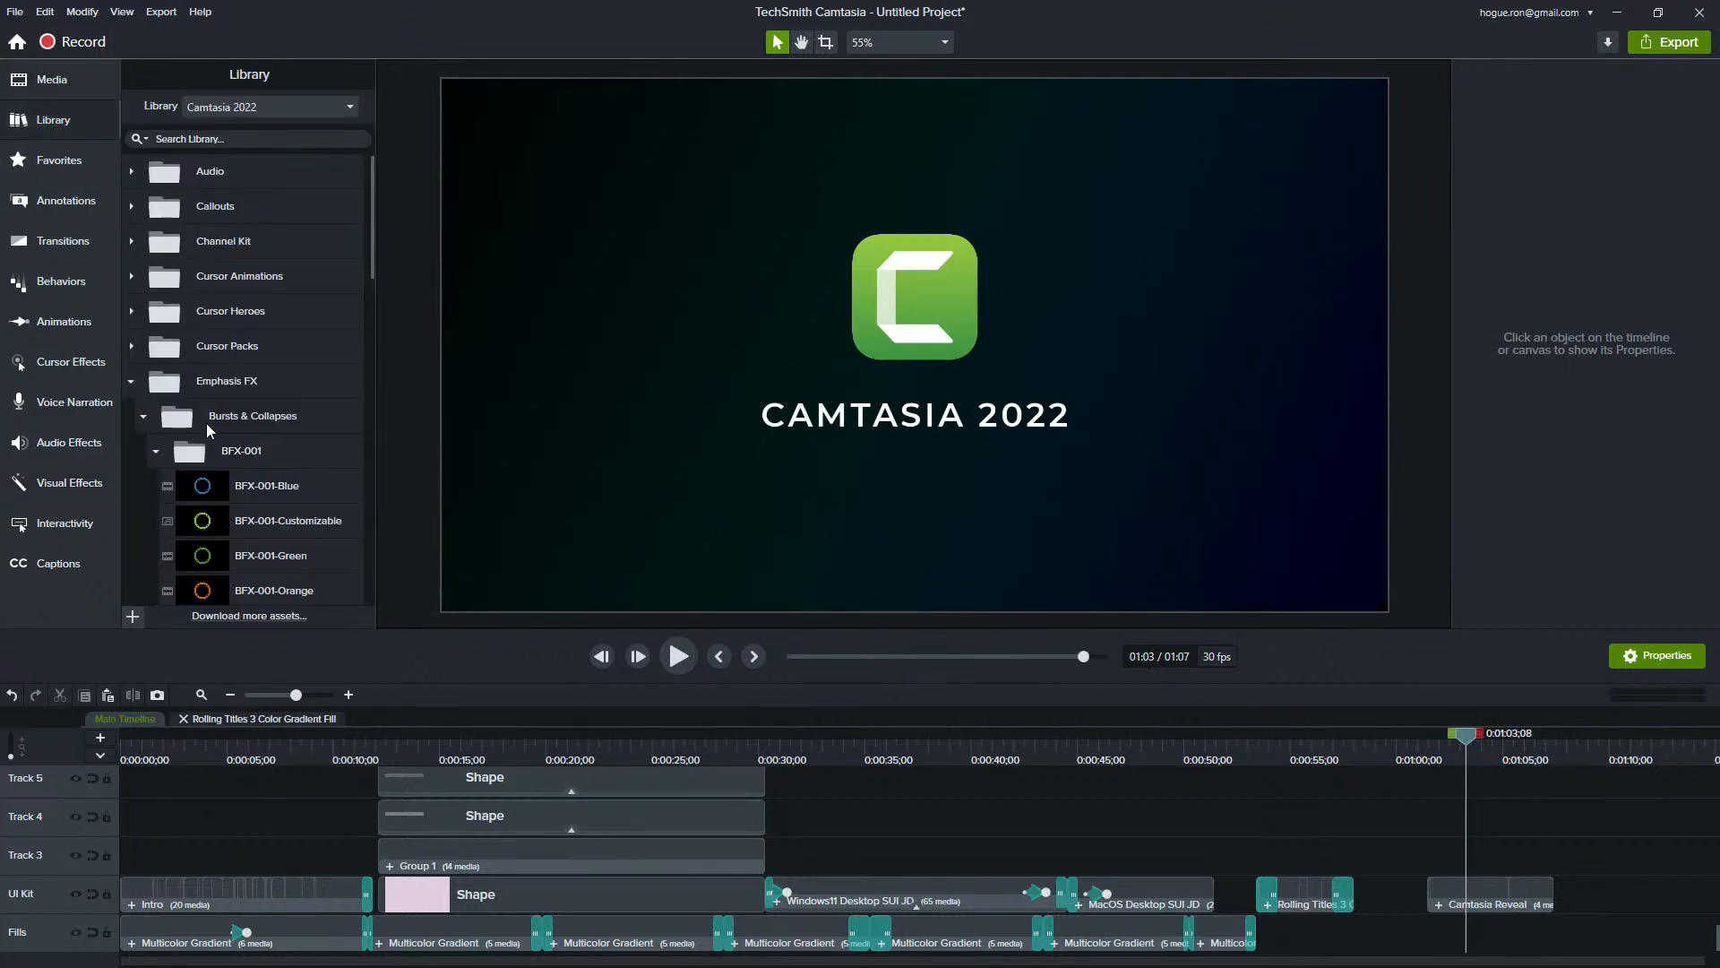
{"action": "left_click", "coordinate": [132, 382]}
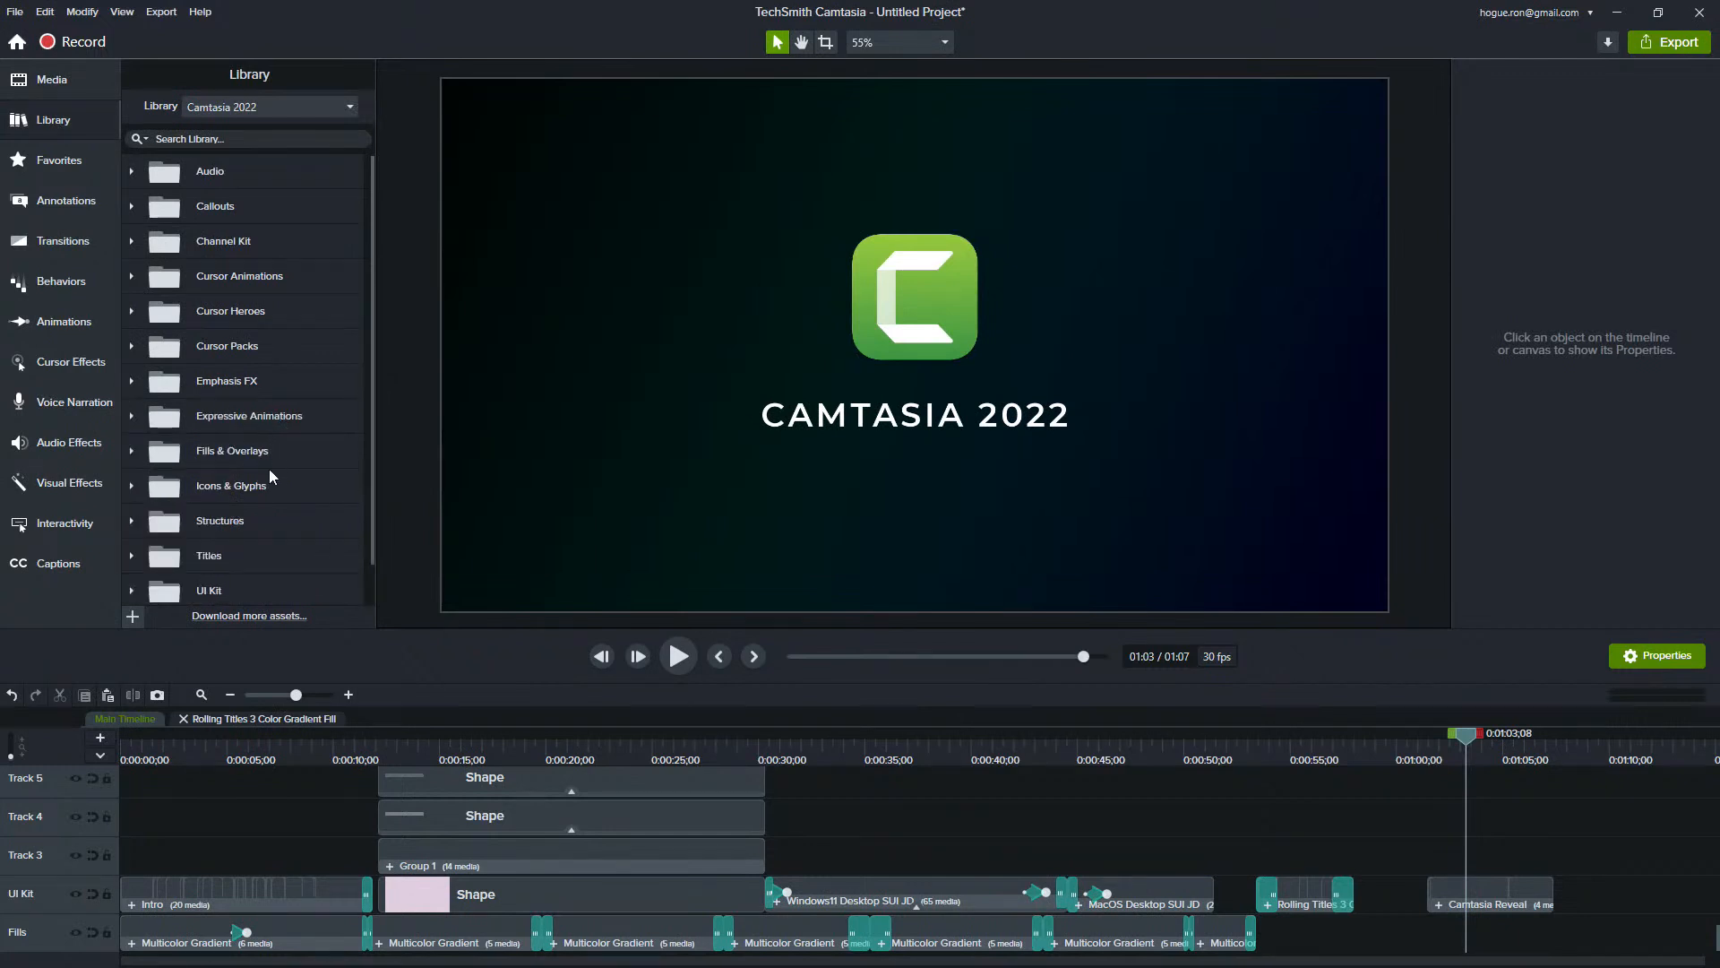
{"action": "left_click", "coordinate": [1603, 760]}
- Start a new project without saving the changes to the current one
{"action": "left_click", "coordinate": [14, 12]}
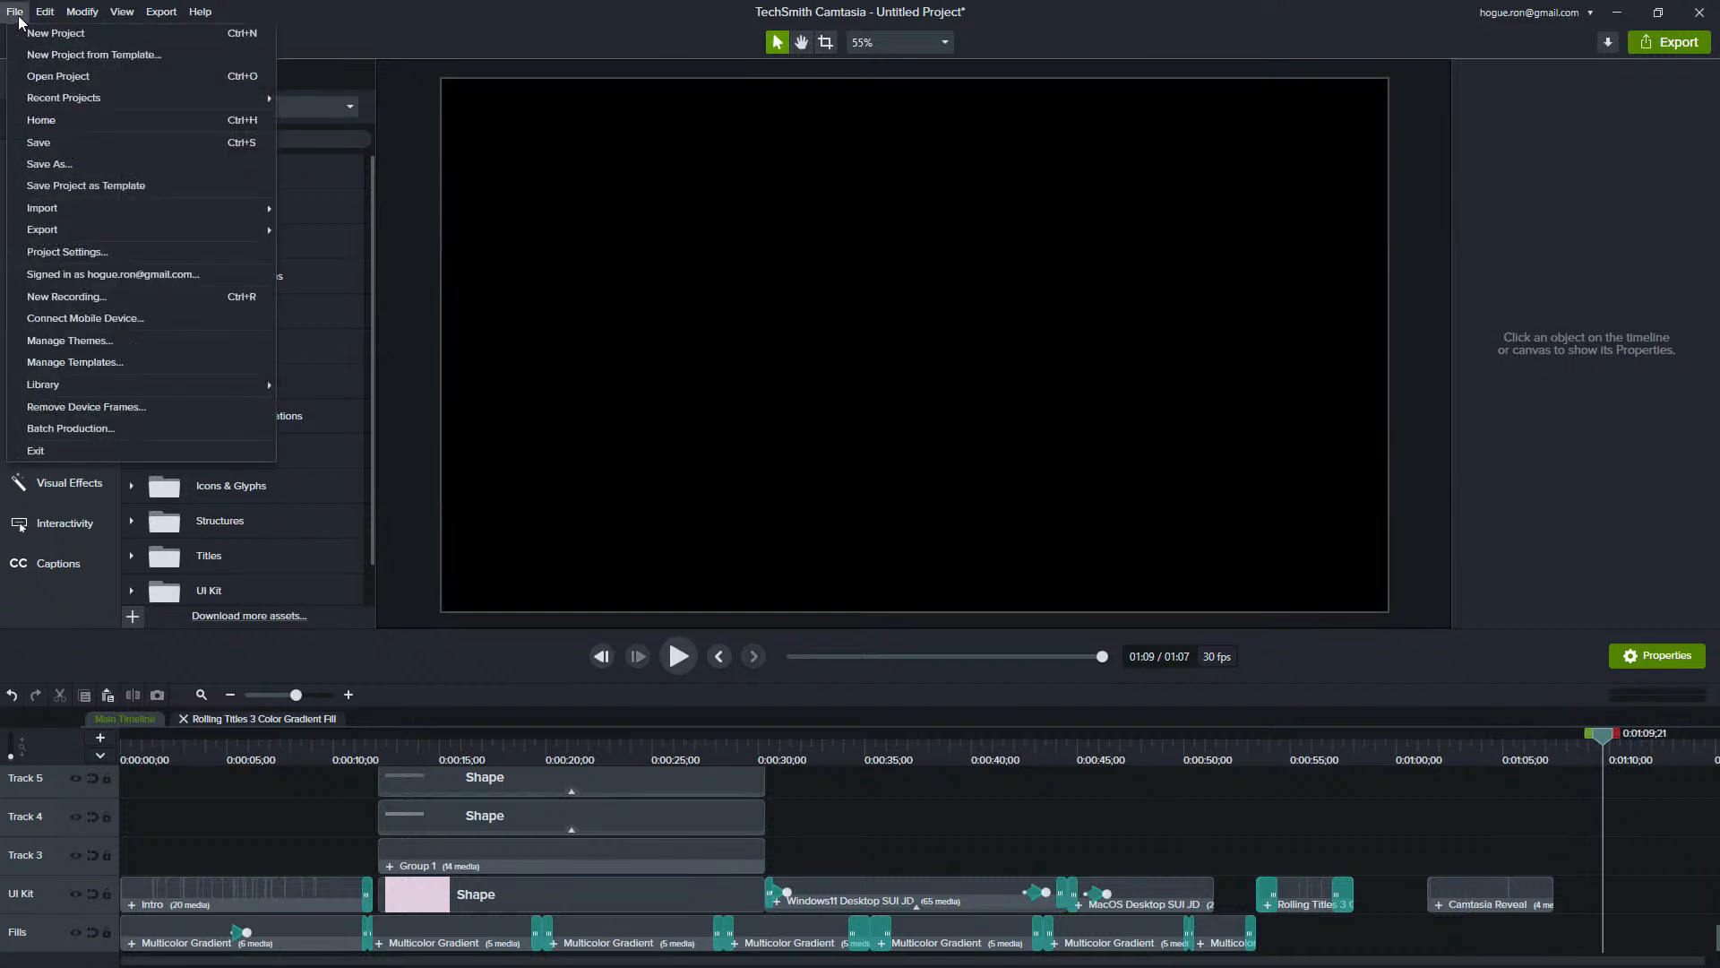
{"action": "left_click", "coordinate": [70, 33]}
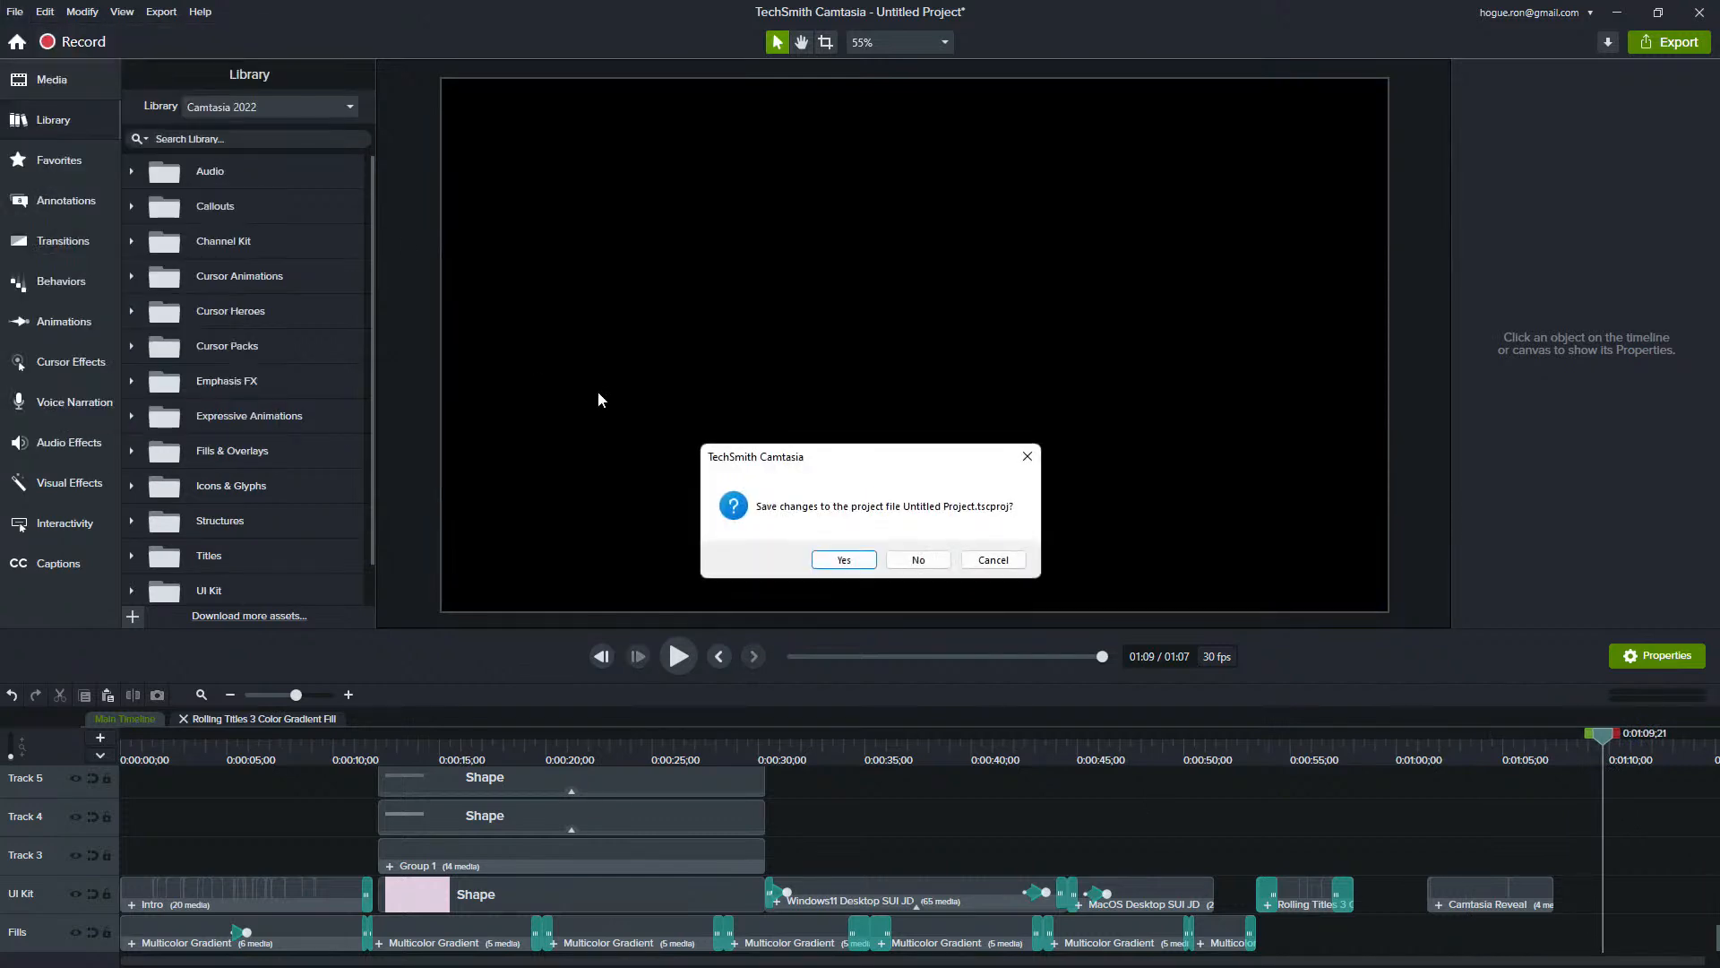
{"action": "left_click", "coordinate": [920, 562]}
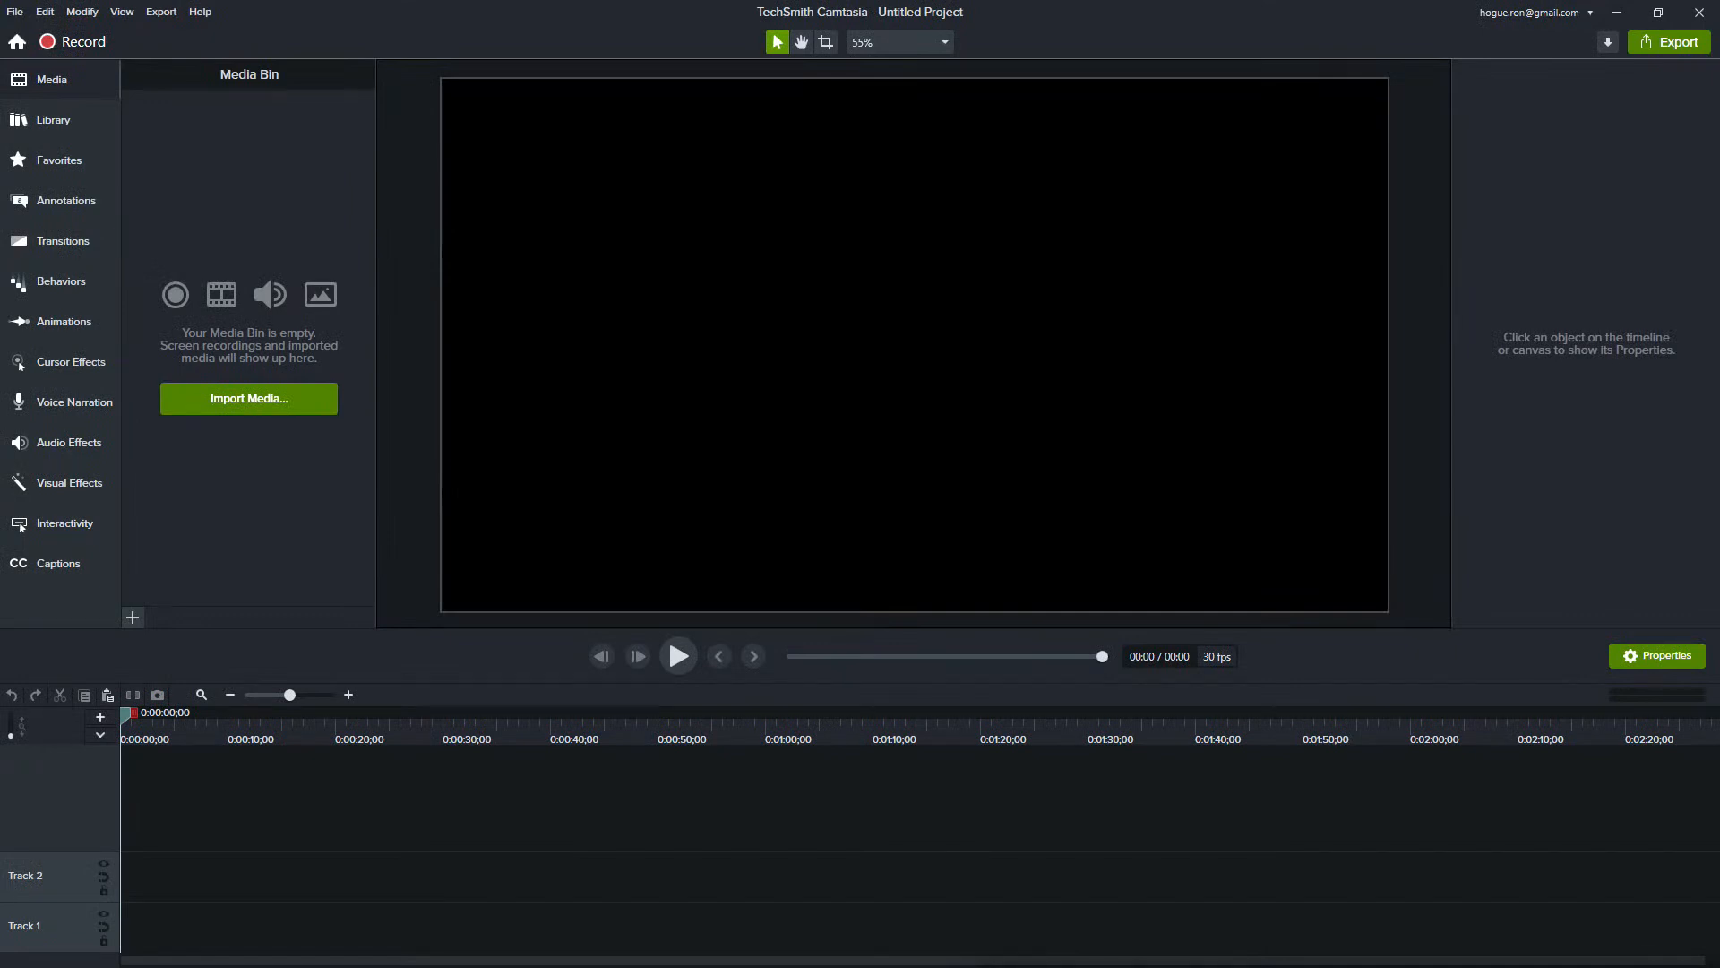
- Add the download C2022 screen recording to Track 1 and the 211 export for timebolt video to Track 2
{"action": "left_click_drag", "start_coordinate": [833, 0], "coordinate": [788, 262]}
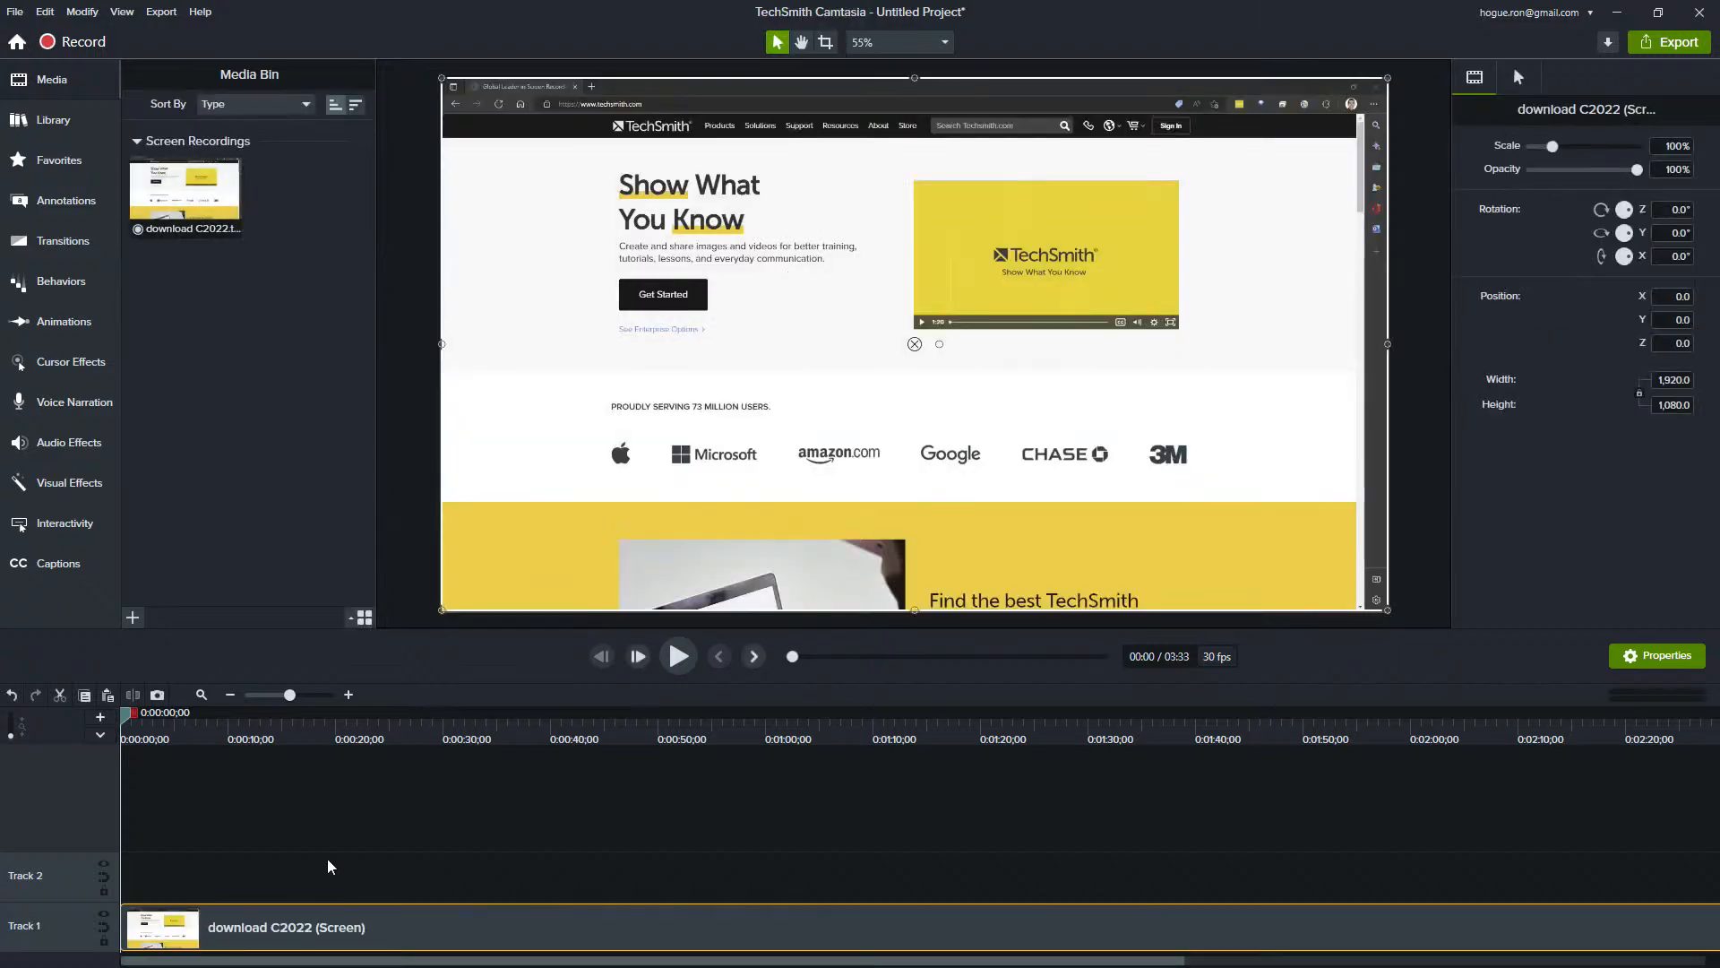
{"action": "left_click", "coordinate": [202, 696]}
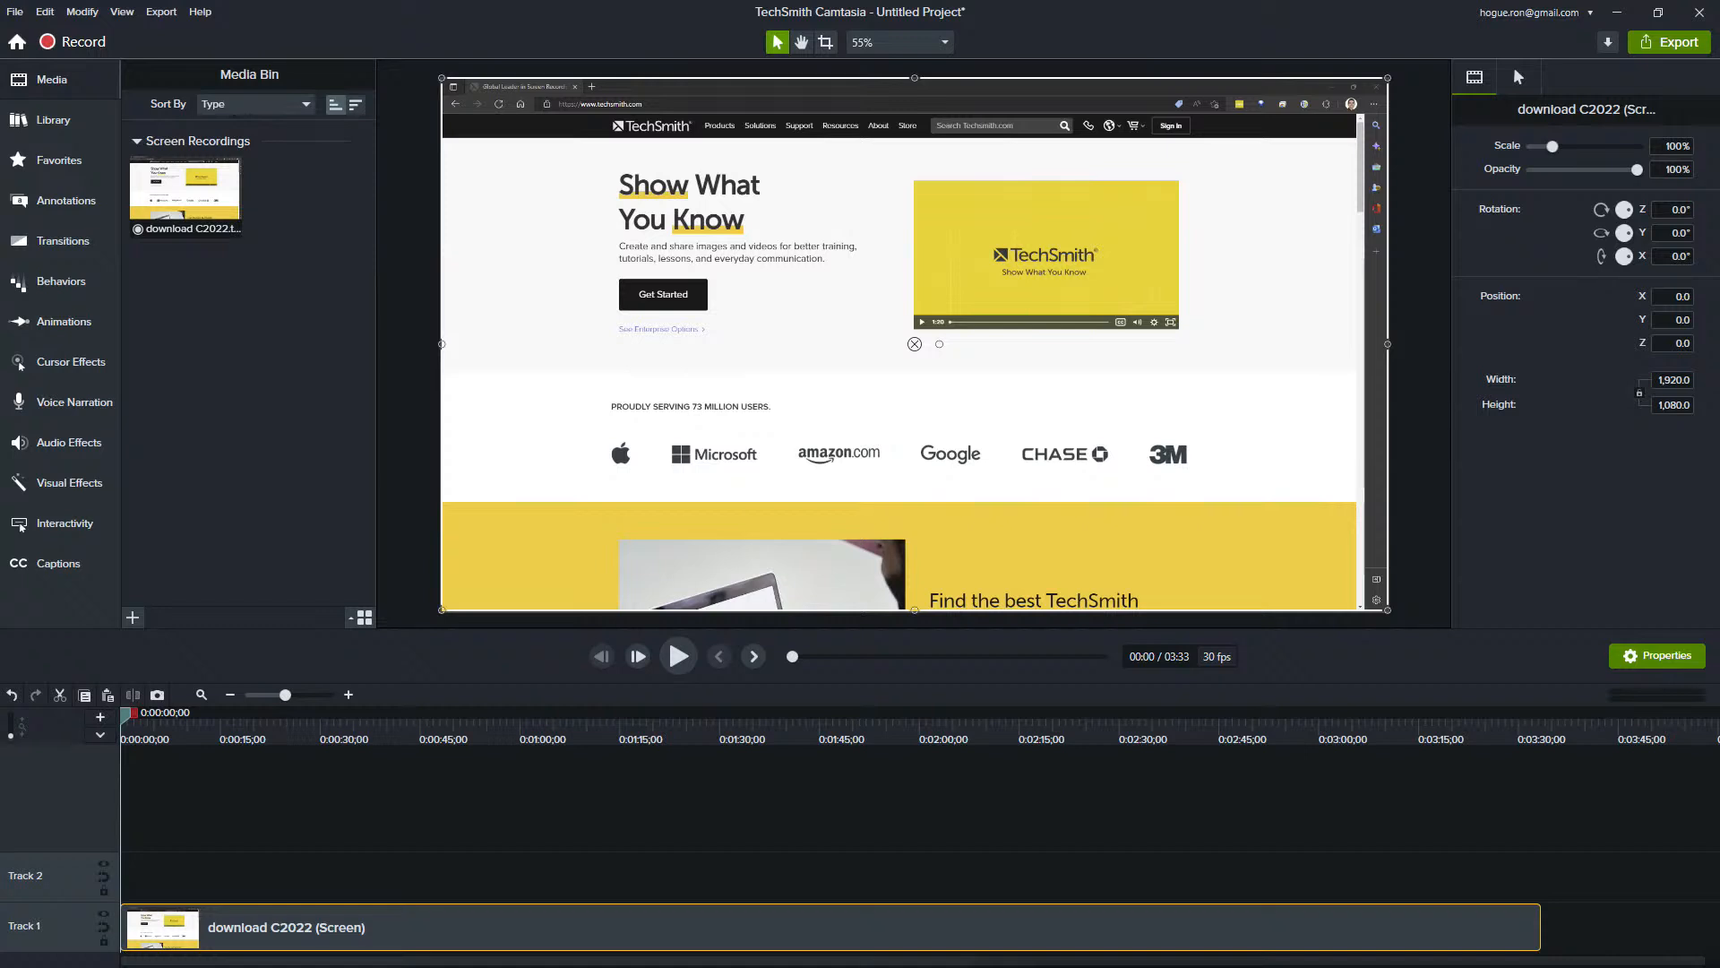
{"action": "left_click_drag", "start_coordinate": [1234, 784], "coordinate": [851, 358]}
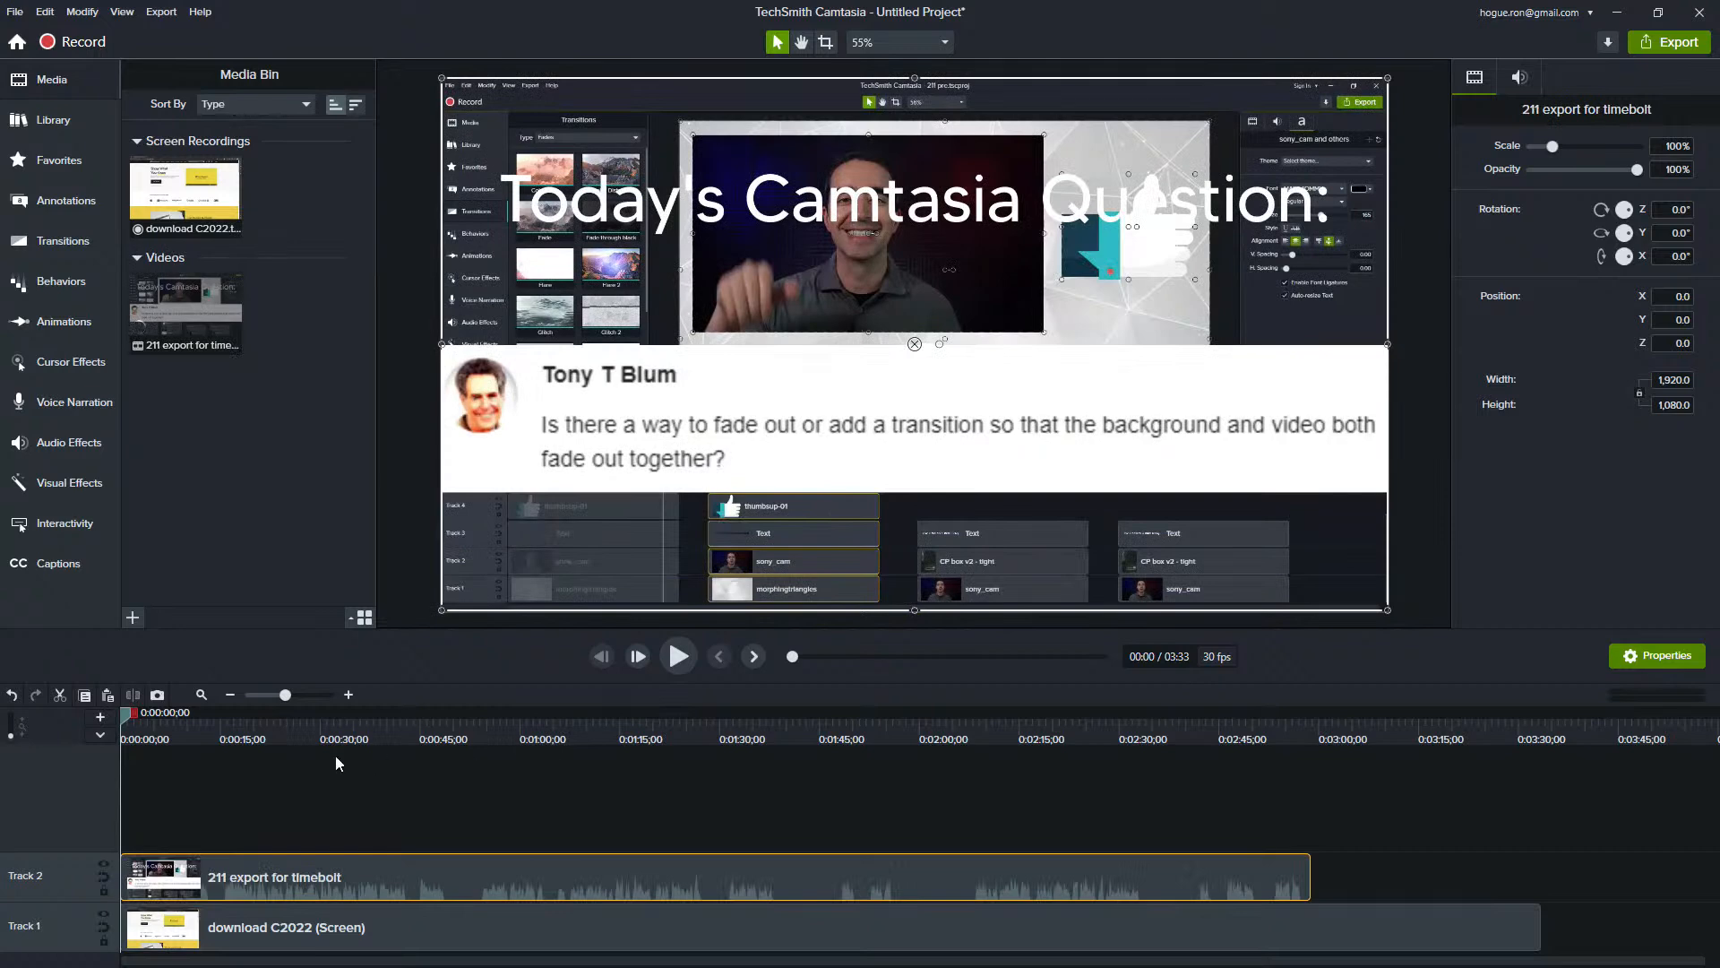
- Move the 211 export clip to start at about 0:30 on Track 2, check the recording underneath, and return the clip to the timeline start
{"action": "mouse_move", "coordinate": [133, 726]}
{"action": "left_mouse_down"}
{"action": "mouse_move", "coordinate": [352, 751]}
{"action": "mouse_move", "coordinate": [125, 735]}
{"action": "left_mouse_up"}
{"action": "left_click_drag", "start_coordinate": [389, 885], "coordinate": [590, 880]}
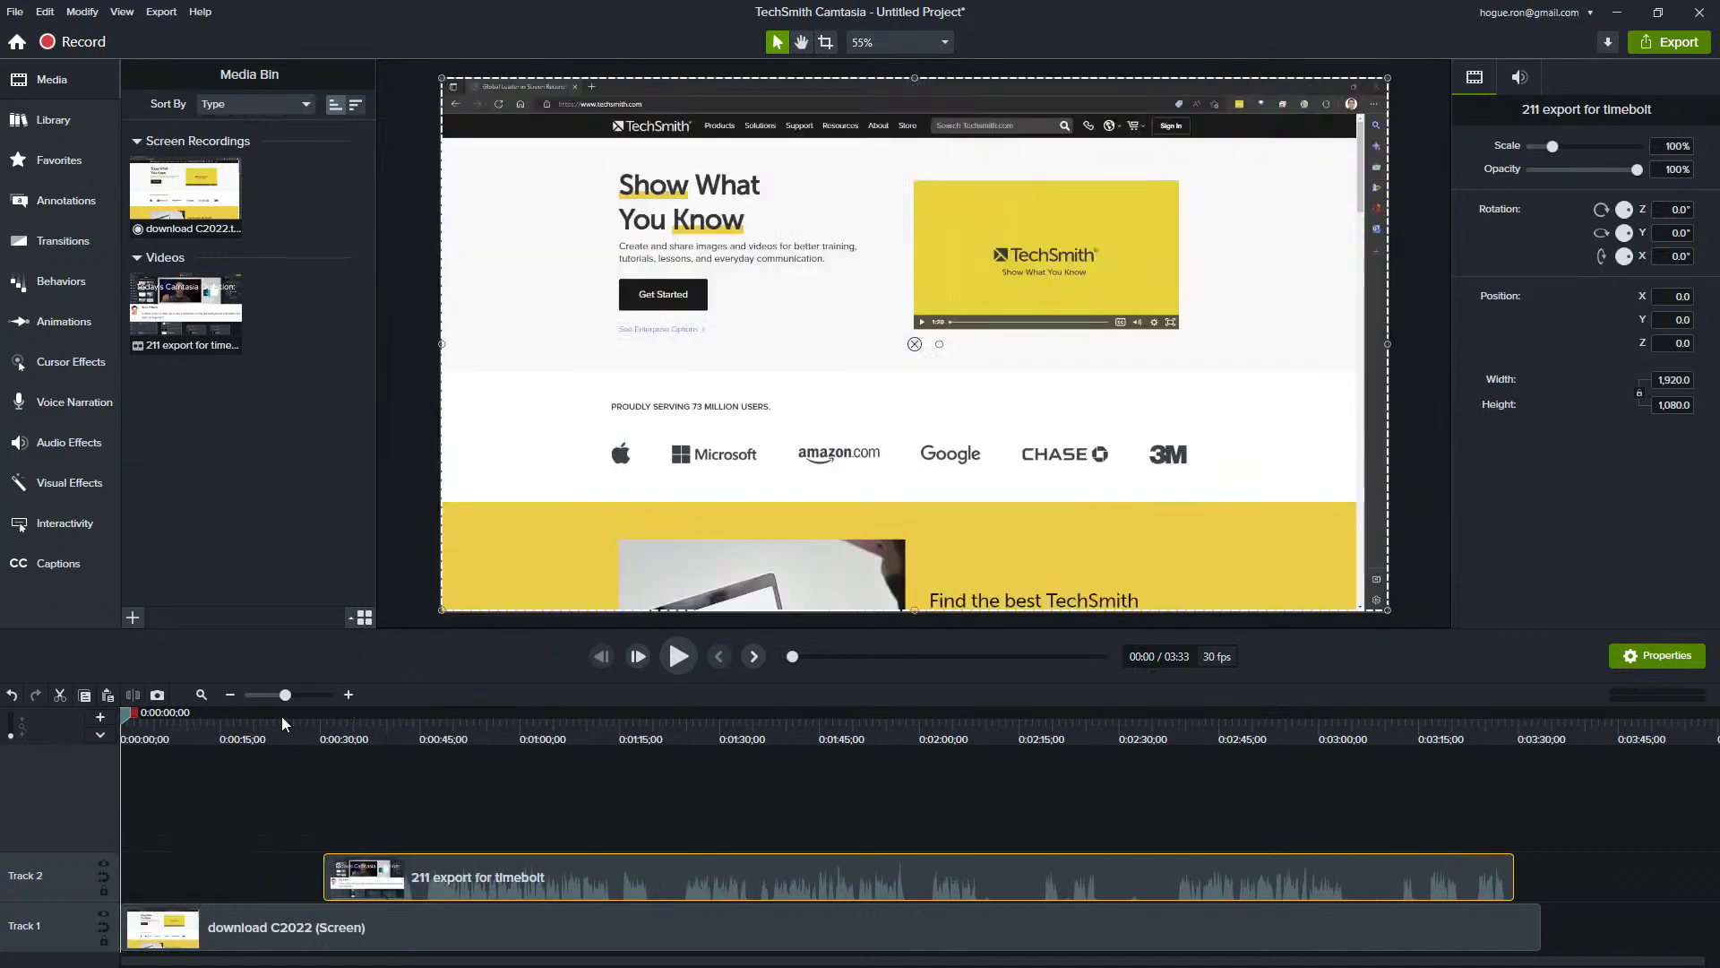
{"action": "left_click", "coordinate": [274, 722]}
{"action": "left_click_drag", "start_coordinate": [294, 730], "coordinate": [288, 732]}
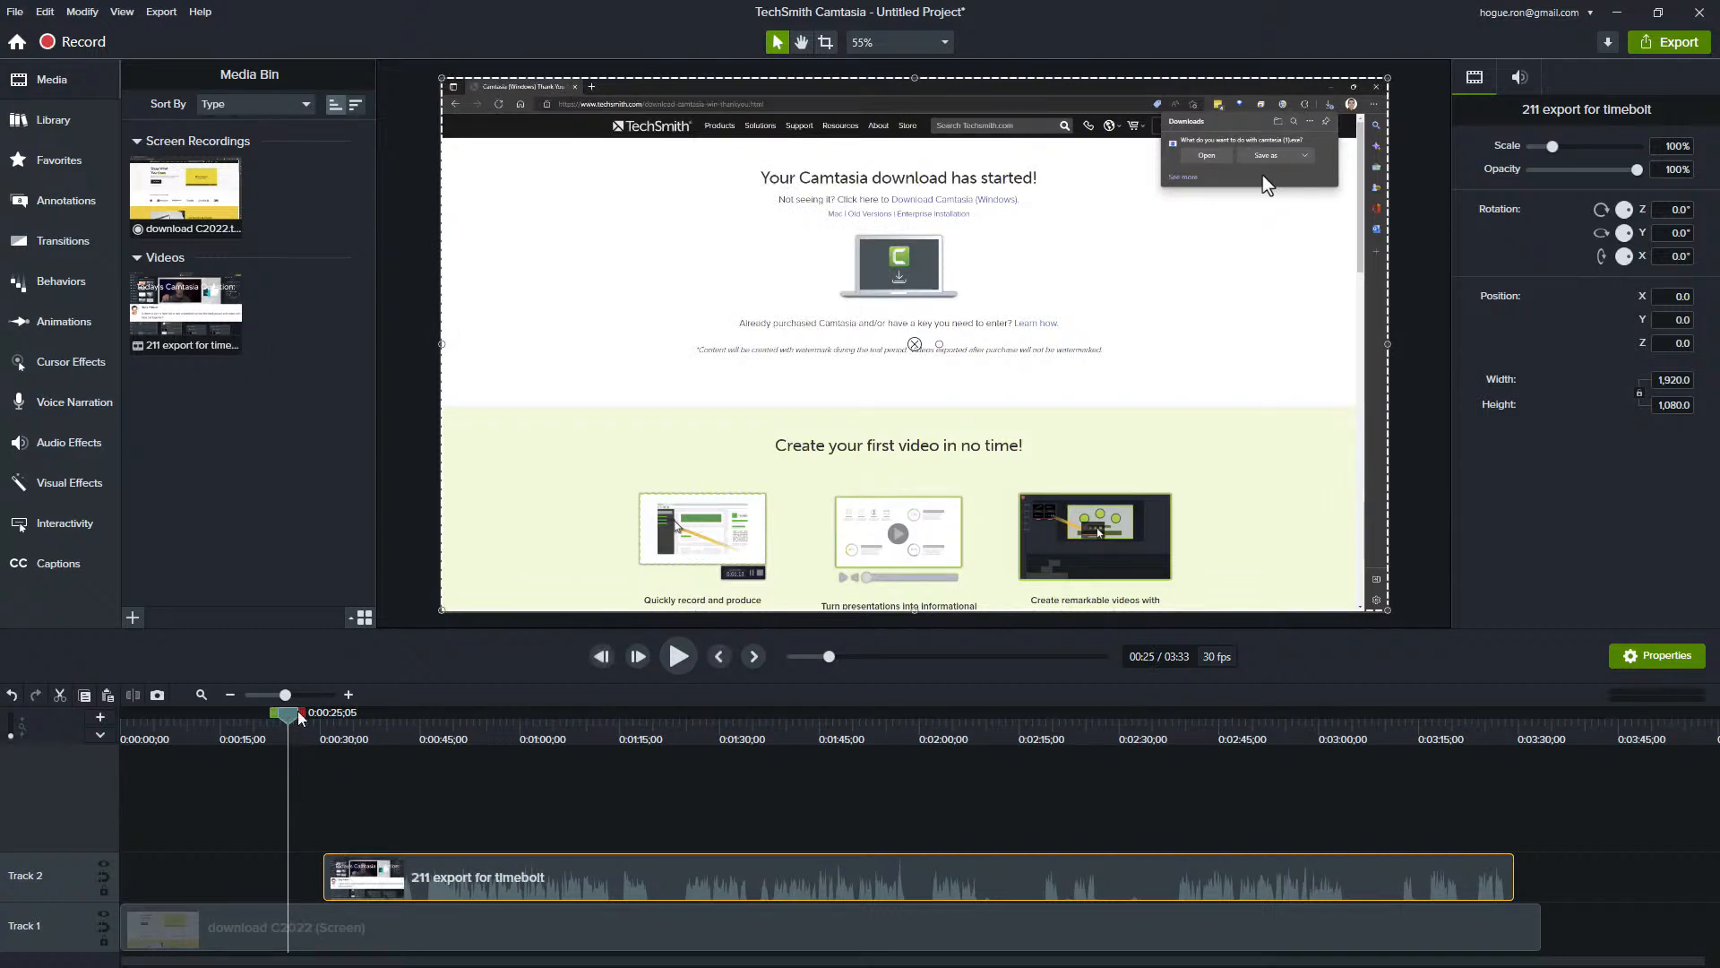
{"action": "left_click_drag", "start_coordinate": [576, 891], "coordinate": [244, 890]}
- Add the Blend Mode effect to the 211 export clip, with the playhead at 0:14
{"action": "left_click_drag", "start_coordinate": [287, 717], "coordinate": [213, 724]}
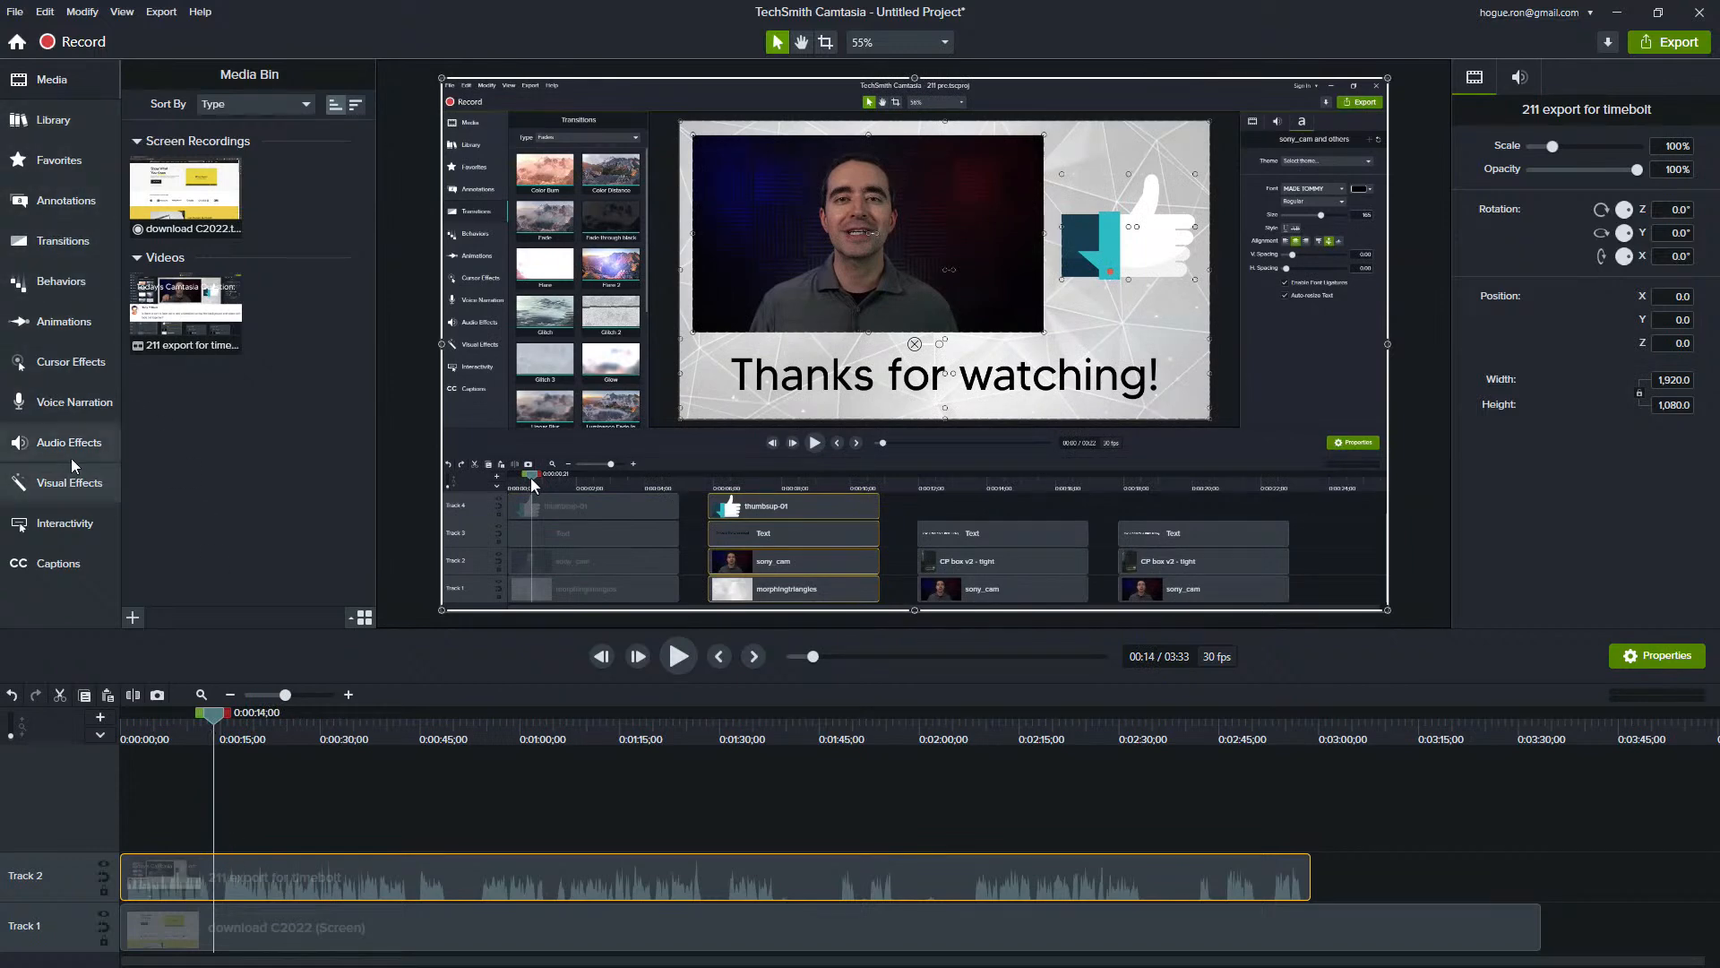
{"action": "left_click", "coordinate": [81, 483]}
{"action": "left_click_drag", "start_coordinate": [193, 139], "coordinate": [220, 887]}
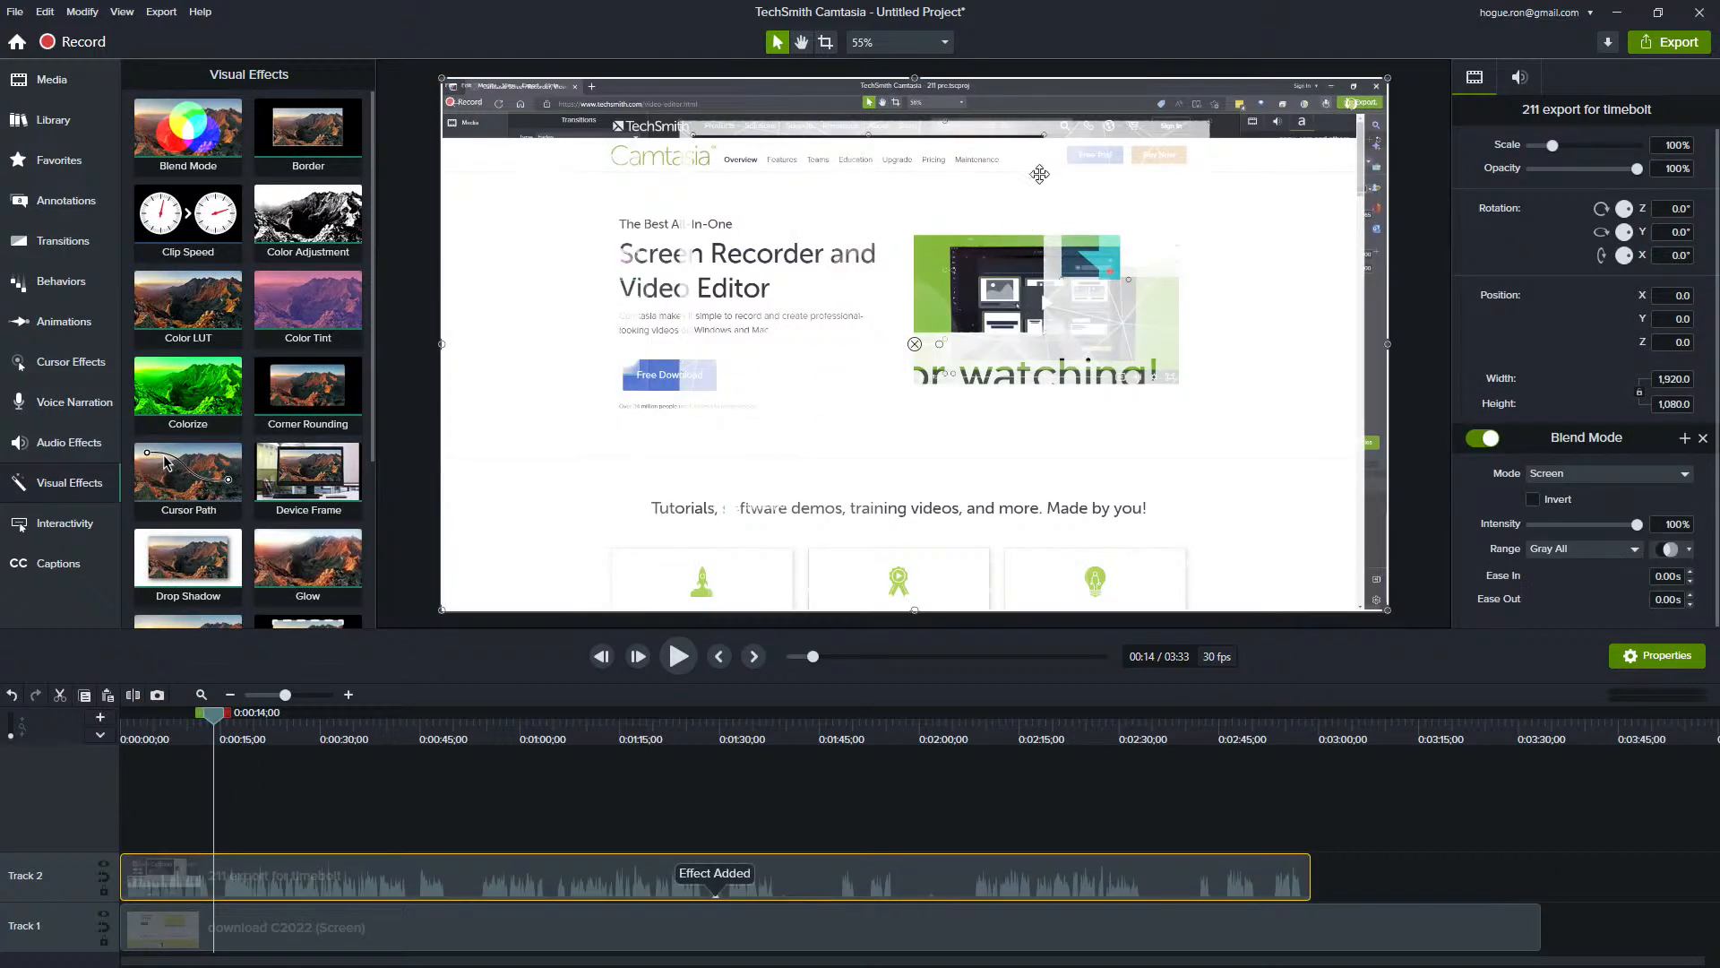
- Preview the blend modes and Range options on the 211 export clip, and try the Intensity and Invert settings
{"action": "left_click", "coordinate": [1562, 472]}
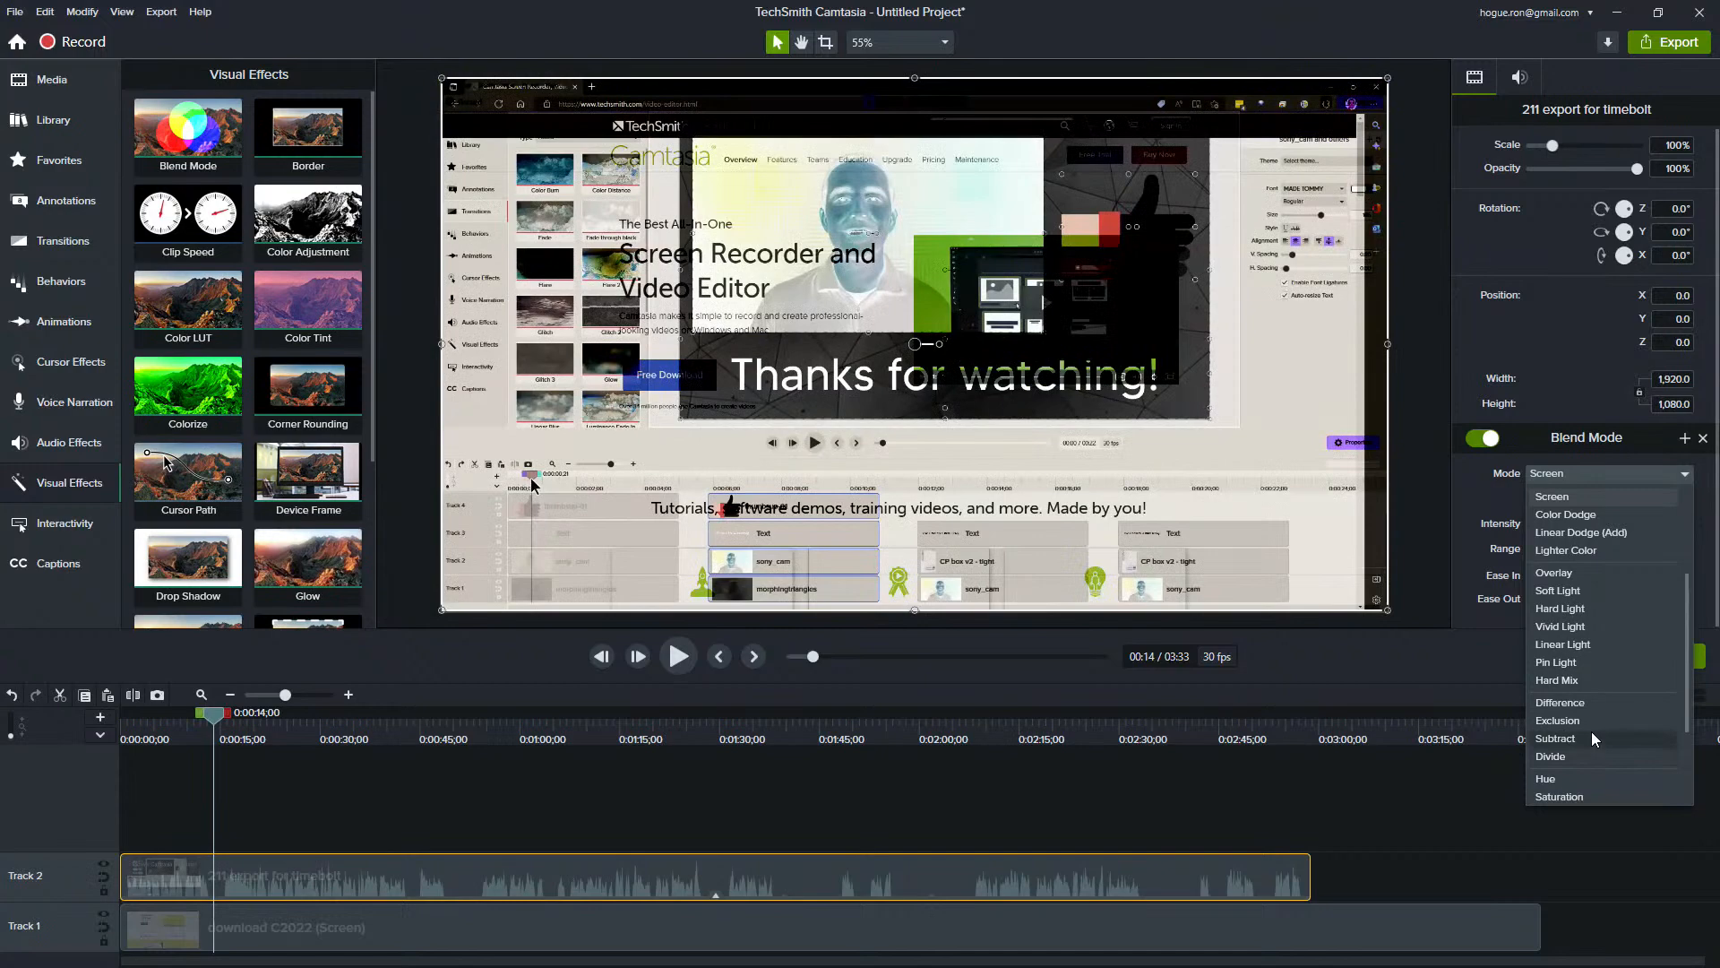
{"action": "left_click", "coordinate": [1490, 495]}
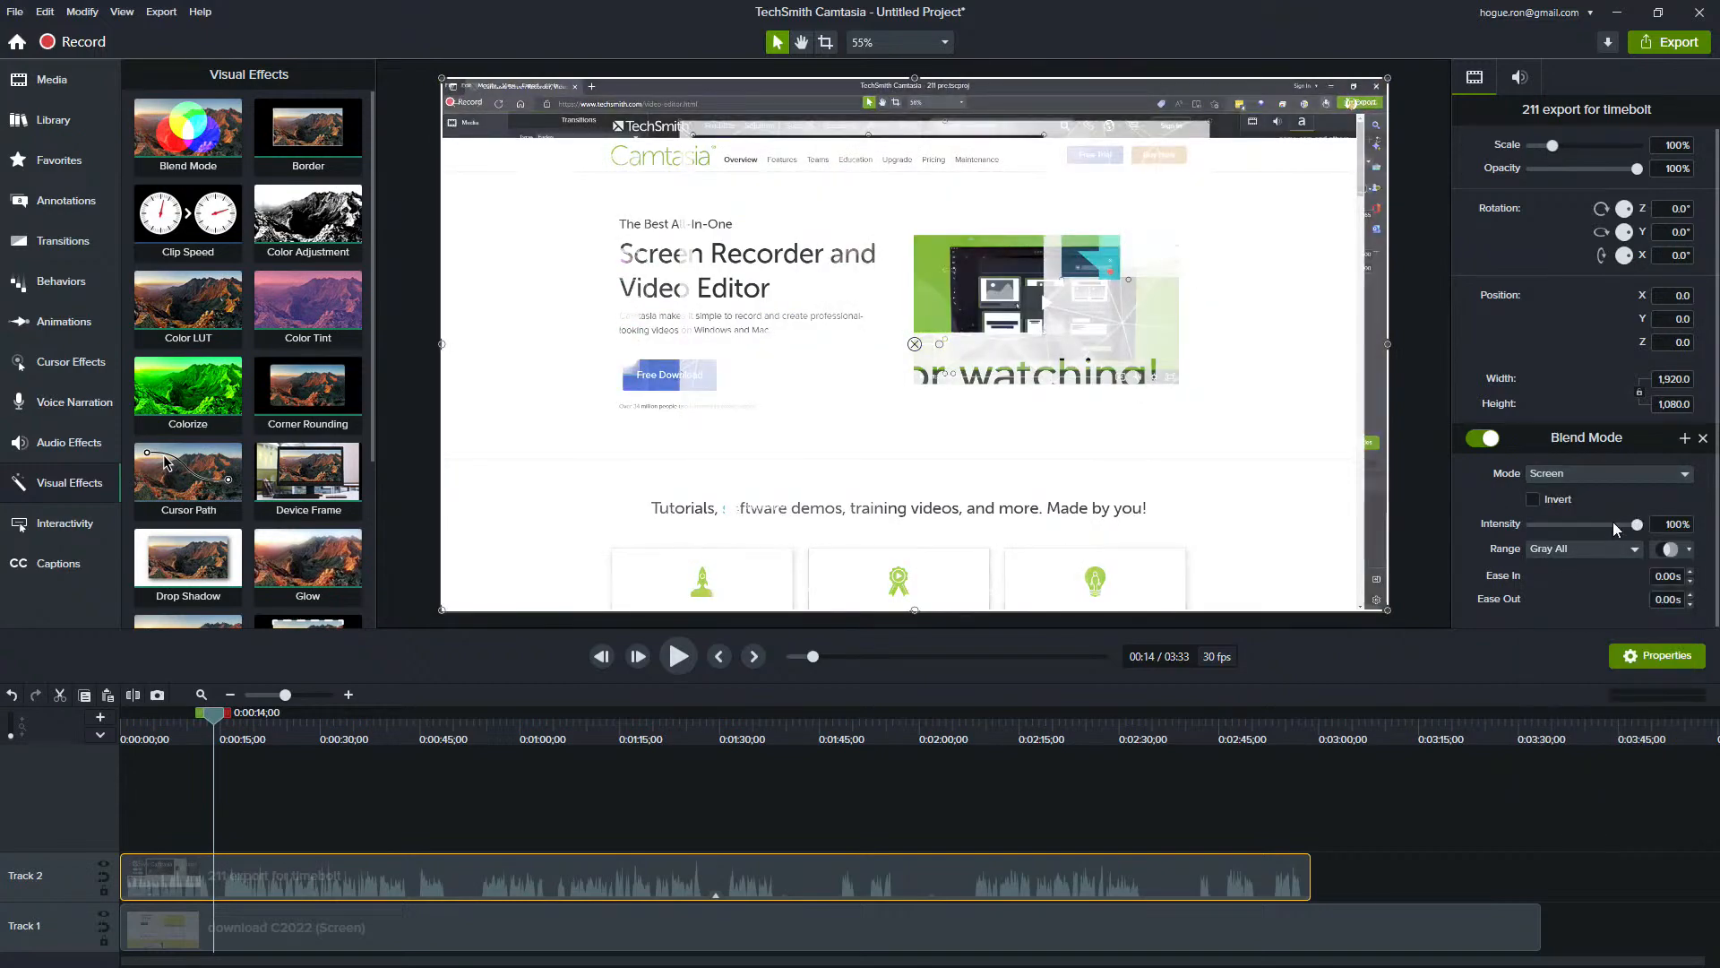
{"action": "left_click", "coordinate": [1575, 548]}
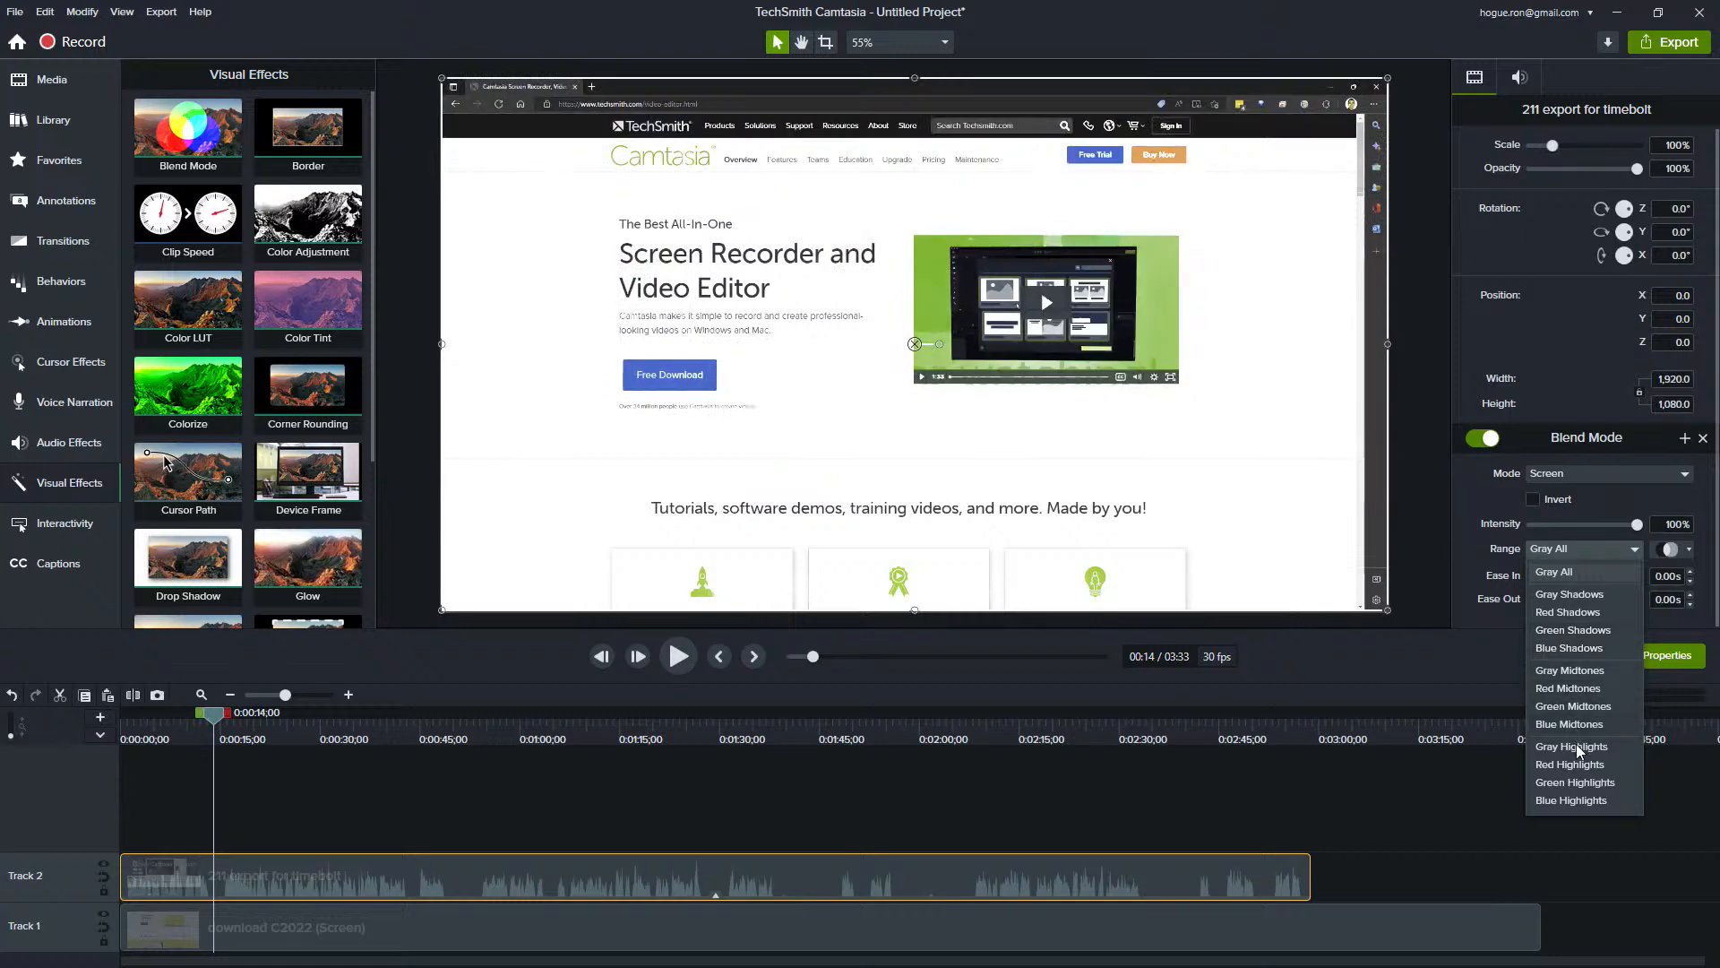
{"action": "left_click", "coordinate": [1578, 547]}
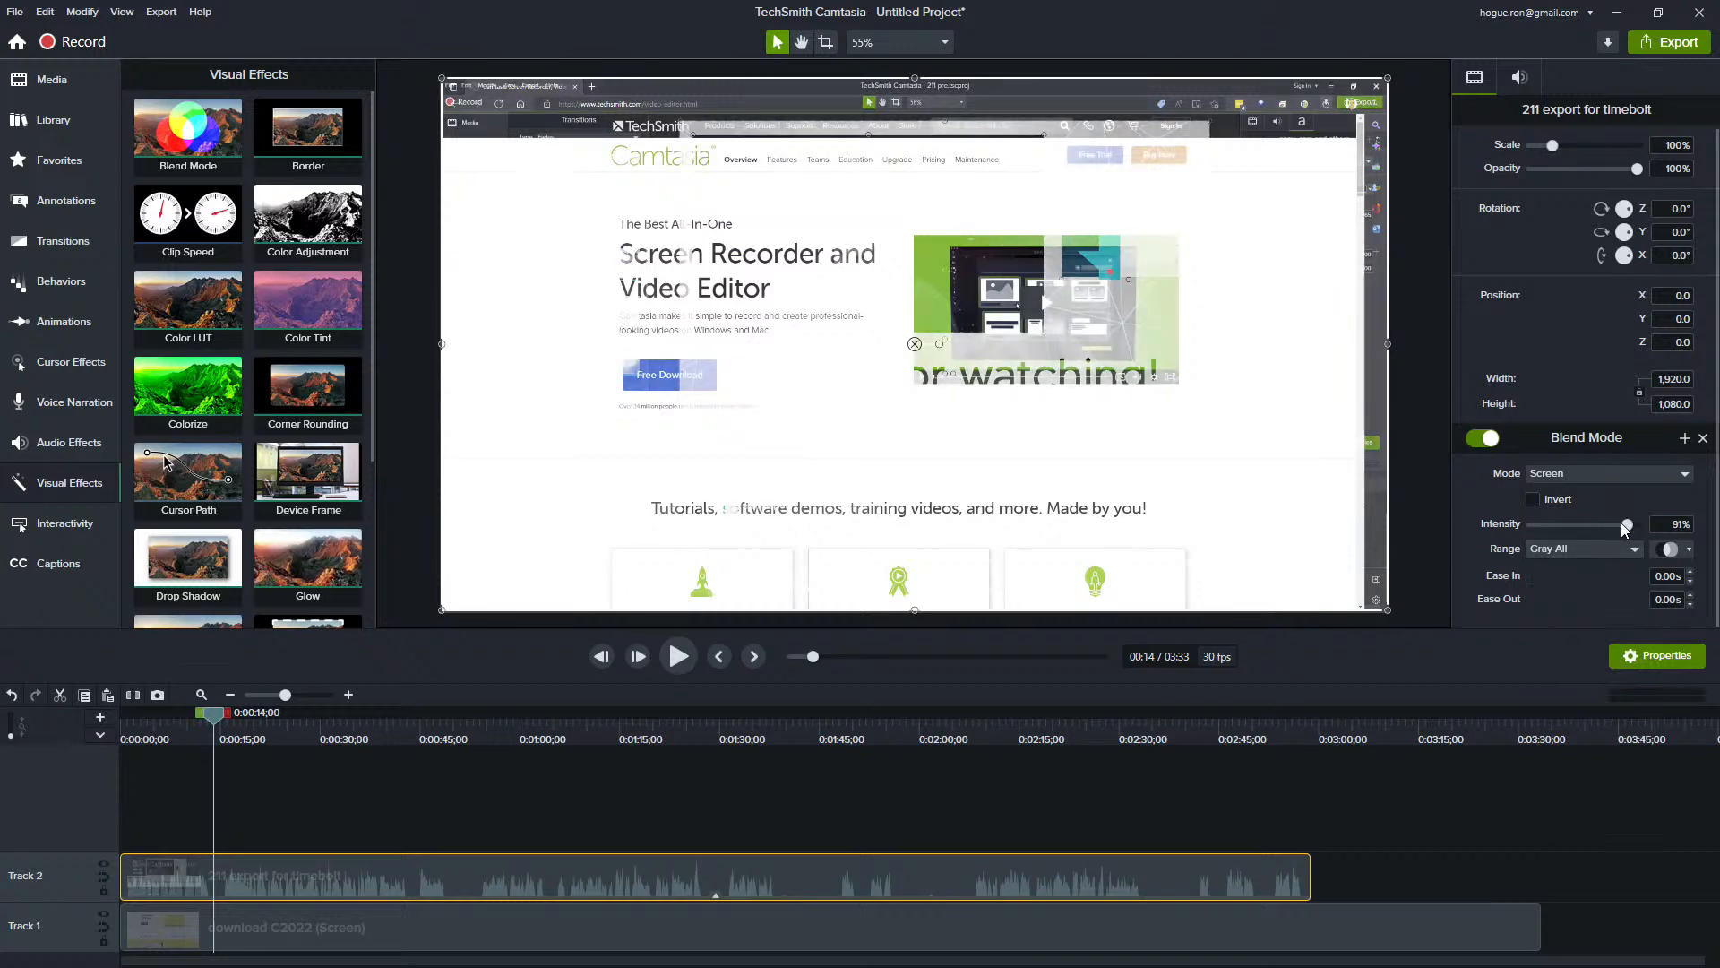
{"action": "left_click", "coordinate": [1533, 502]}
{"action": "left_click", "coordinate": [1533, 500]}
- Set the 211 export clip's blend mode to Hard Light and preview the blend up to about 1:27
{"action": "left_click", "coordinate": [1554, 475]}
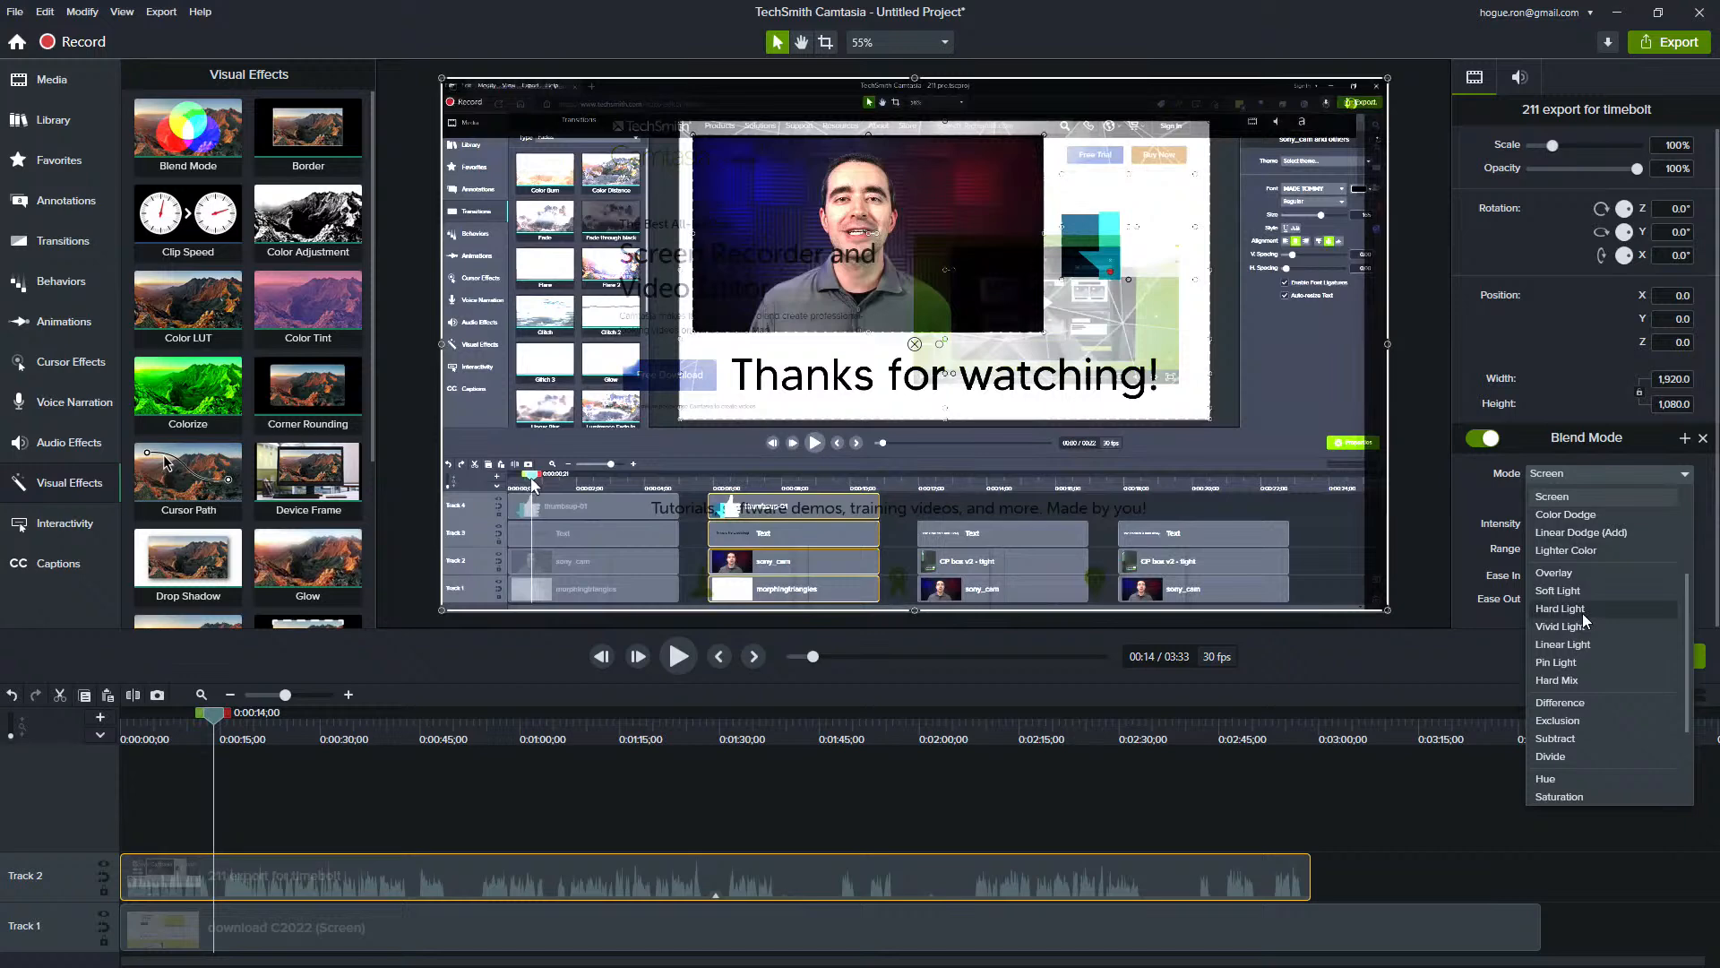
{"action": "left_click", "coordinate": [1582, 613]}
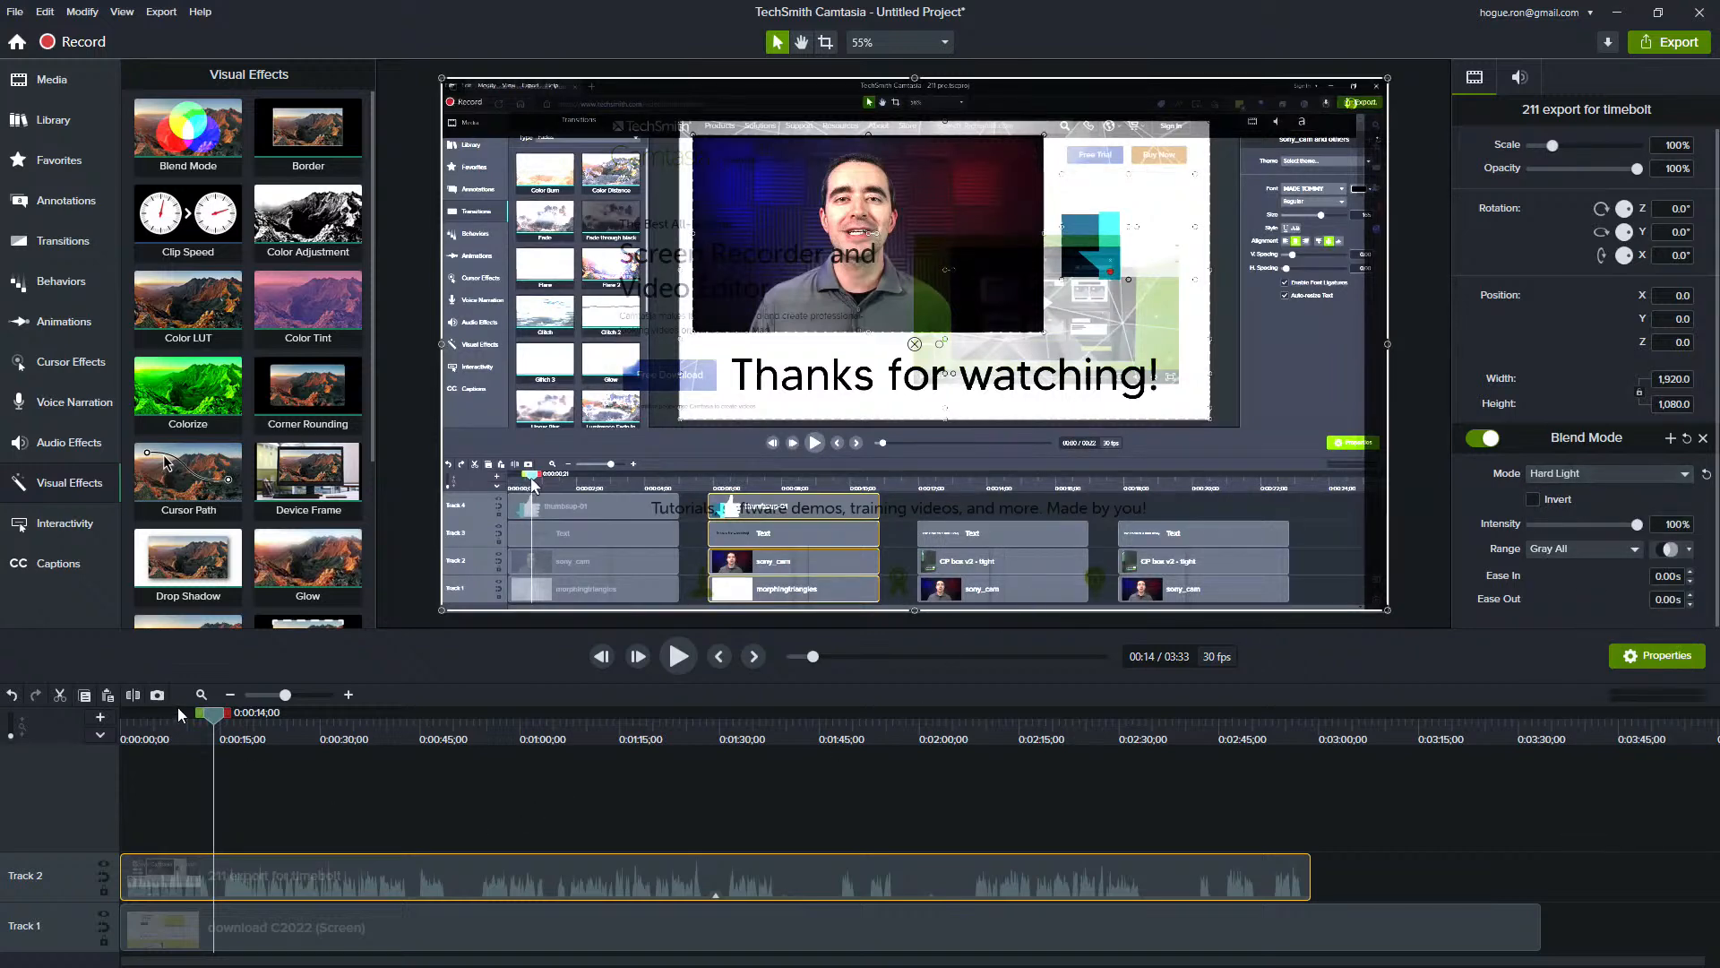
{"action": "left_click_drag", "start_coordinate": [212, 714], "coordinate": [694, 800]}
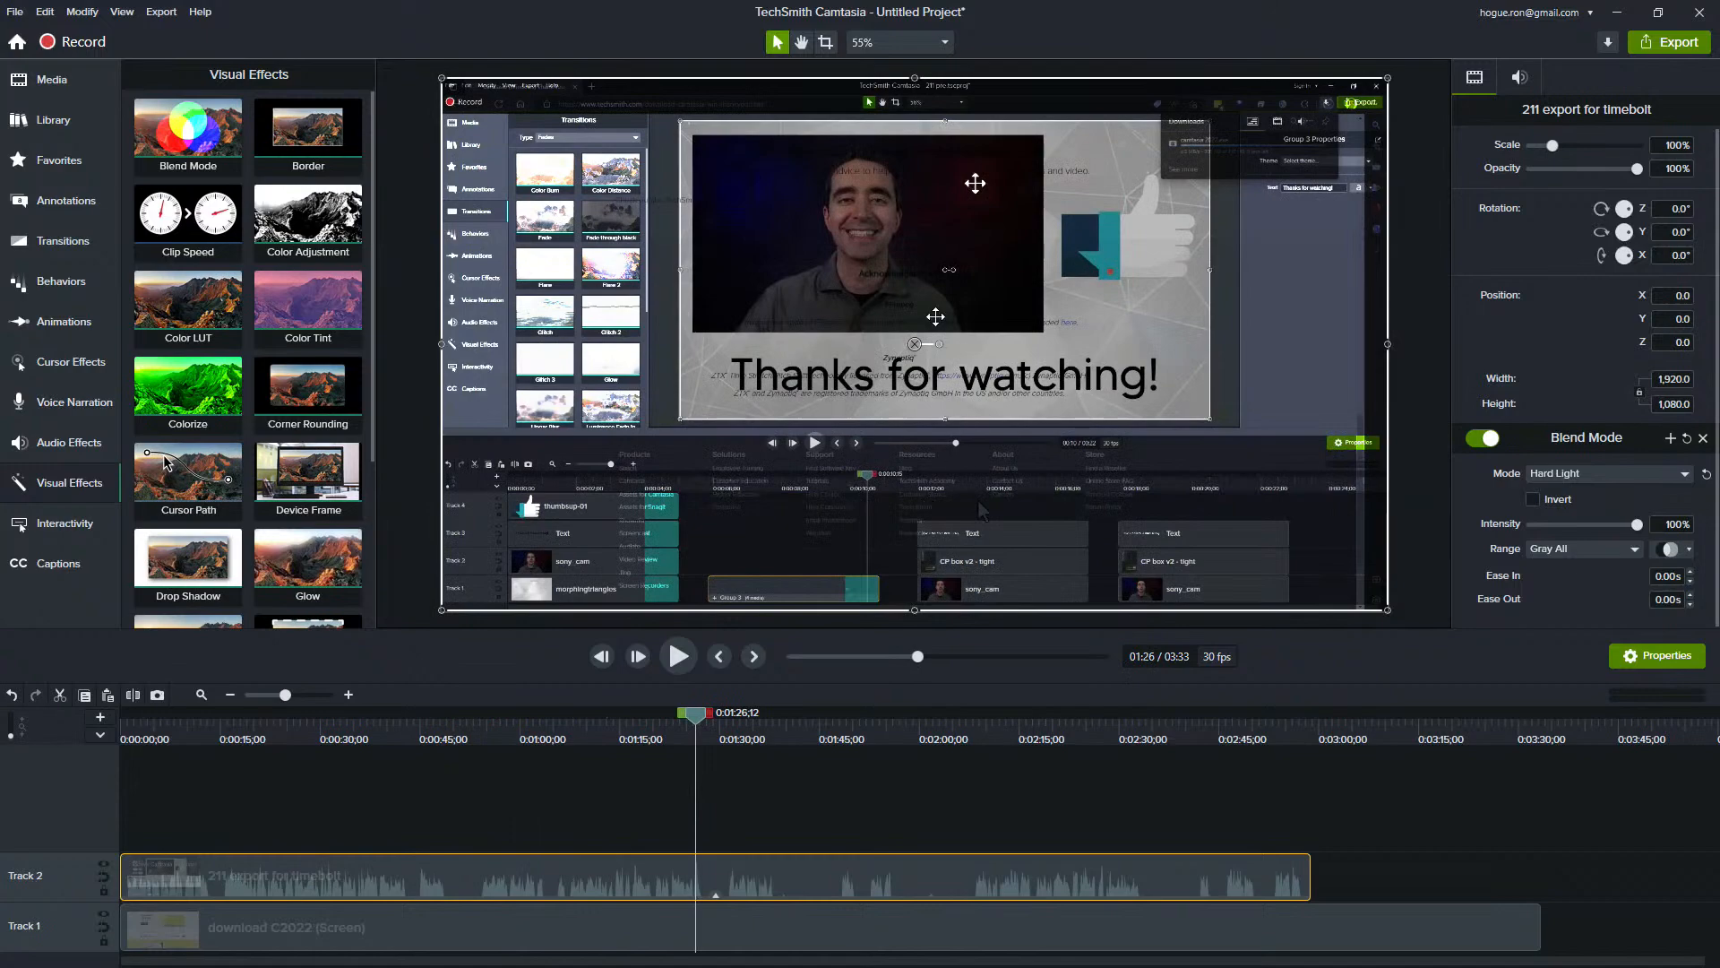
{"action": "mouse_move", "coordinate": [698, 716]}
{"action": "left_mouse_down"}
{"action": "mouse_move", "coordinate": [553, 718]}
{"action": "mouse_move", "coordinate": [706, 739]}
{"action": "left_mouse_up"}
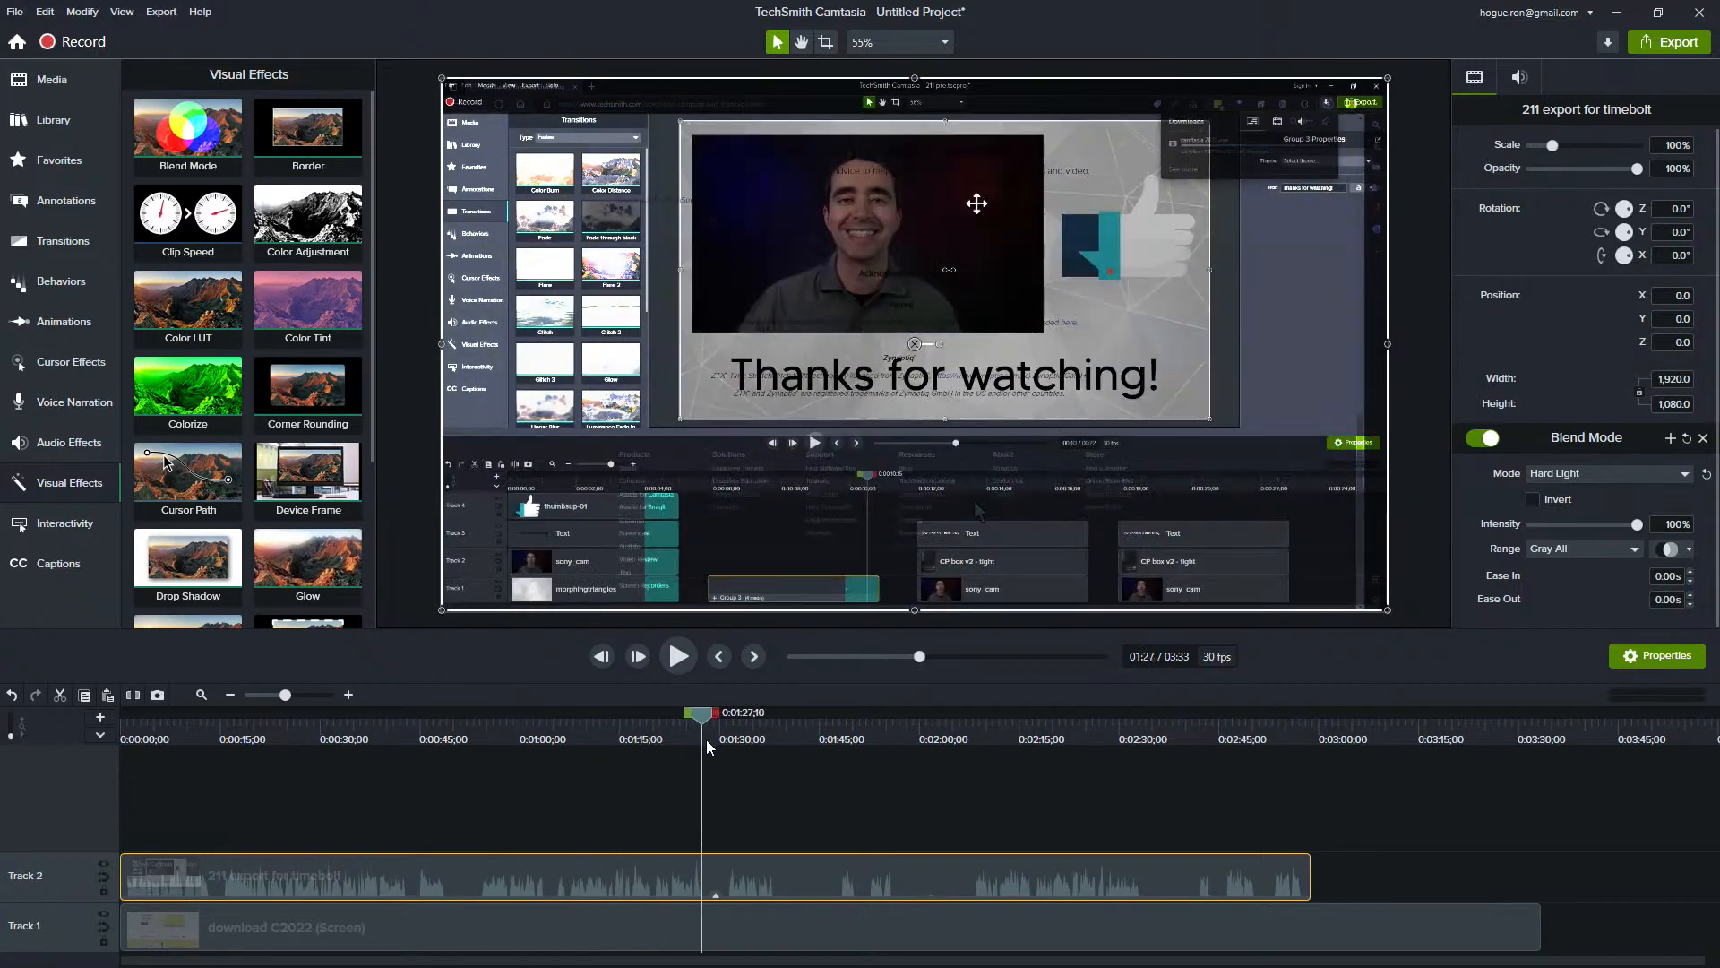